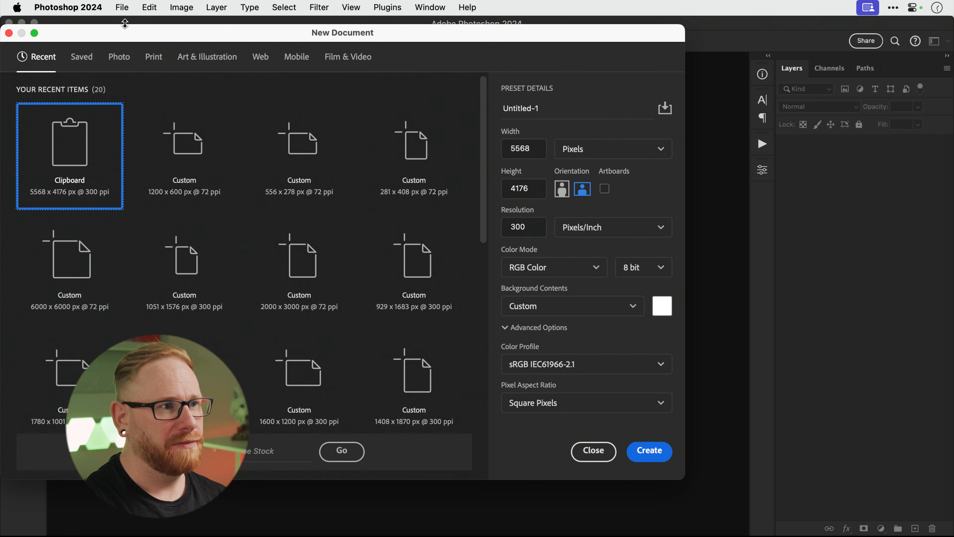
# Set the new document size to 120 × 120 millimetres.
pyautogui.click(616, 149)
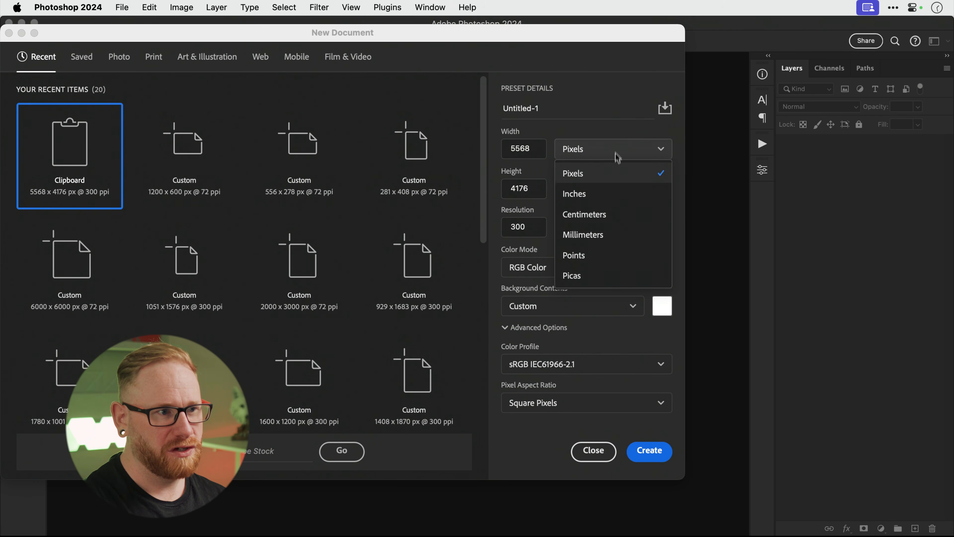
pyautogui.click(613, 235)
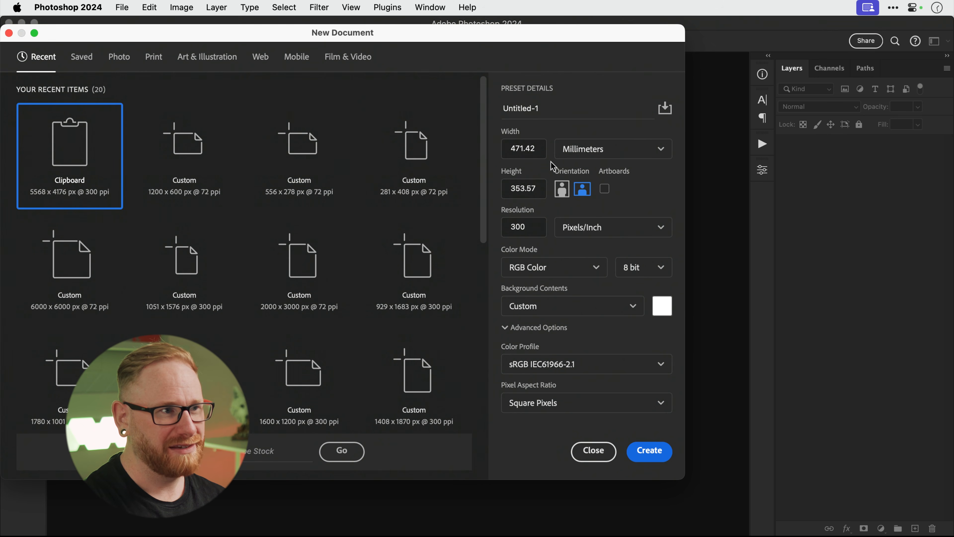
pyautogui.doubleClick(538, 149)
pyautogui.write('120')
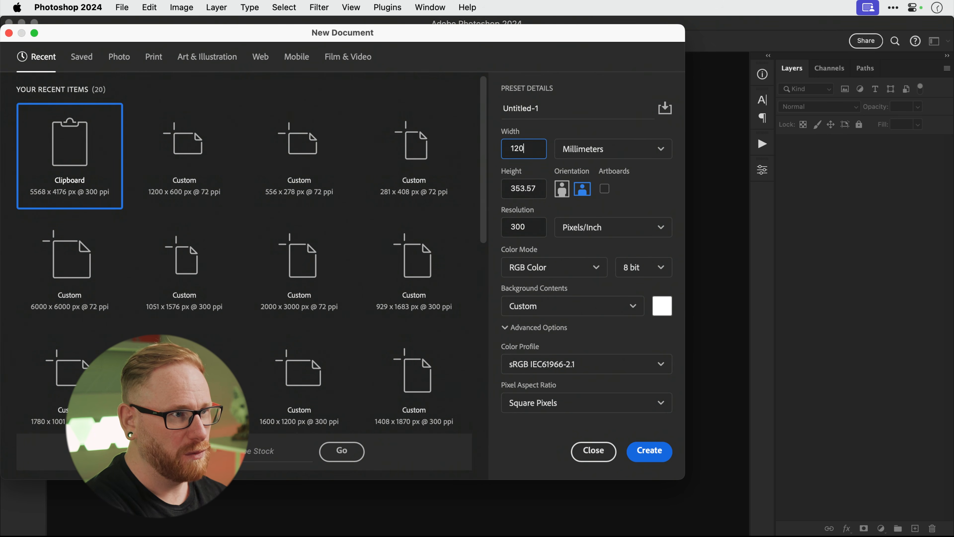
pyautogui.press('Tab')
pyautogui.write('12')
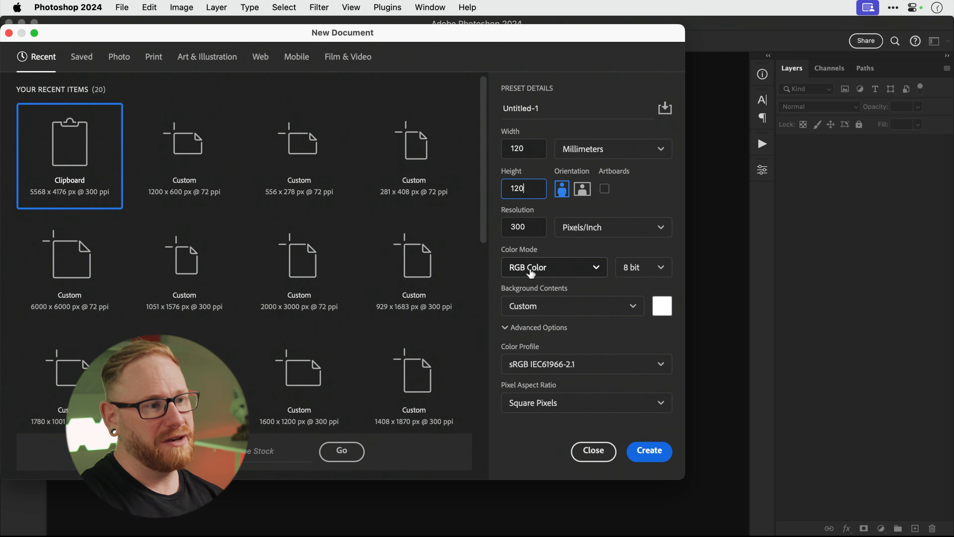
# Keep RGB Color as the colour mode and create the 300 ppi document.
pyautogui.click(532, 271)
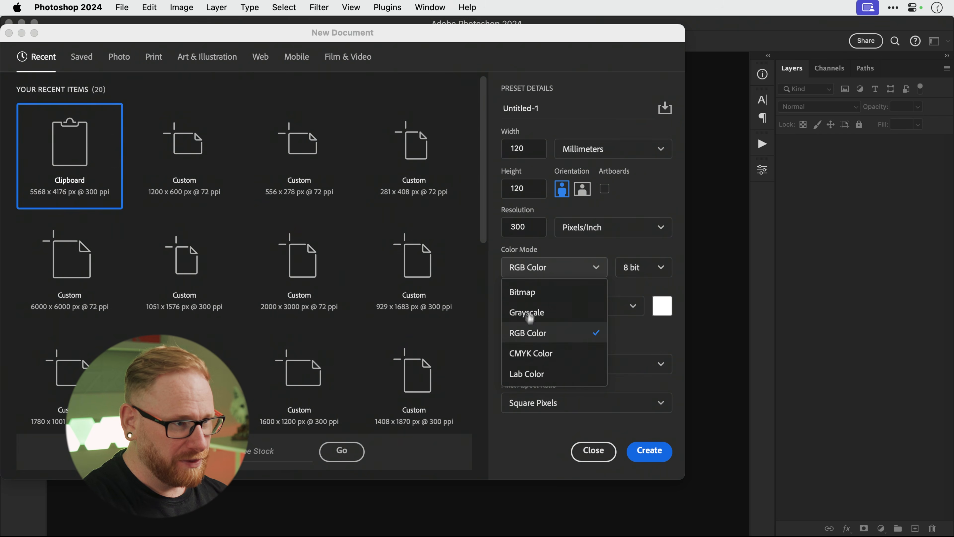
pyautogui.click(529, 270)
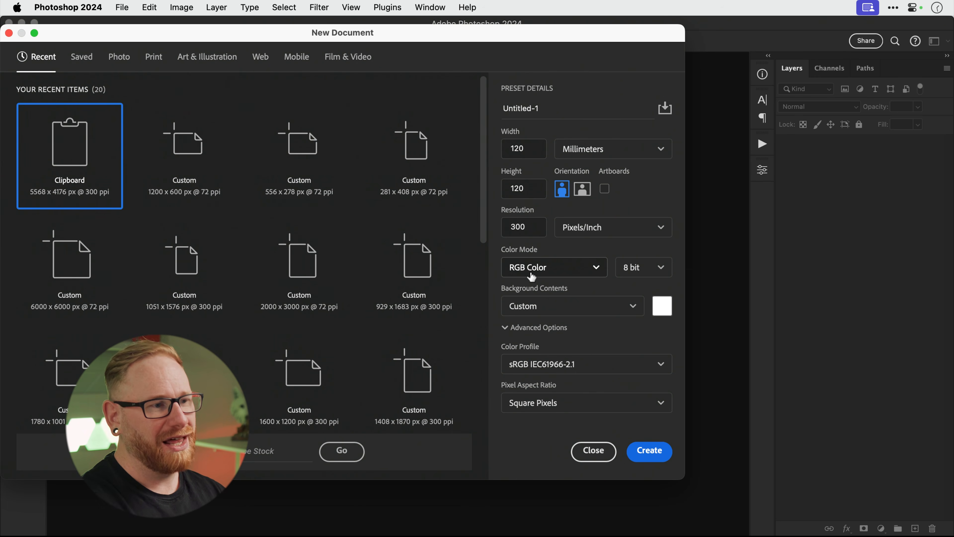
pyautogui.click(653, 453)
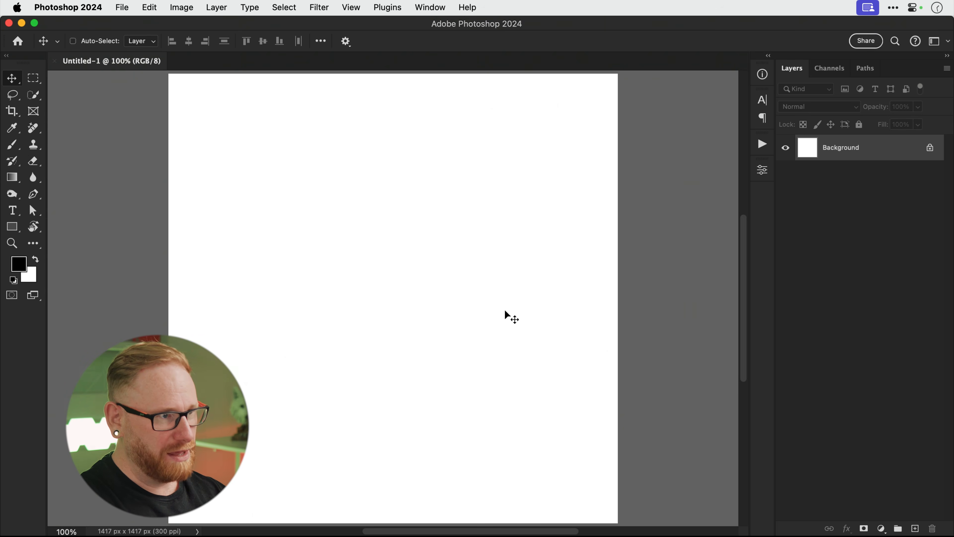
pyautogui.press('super+0')
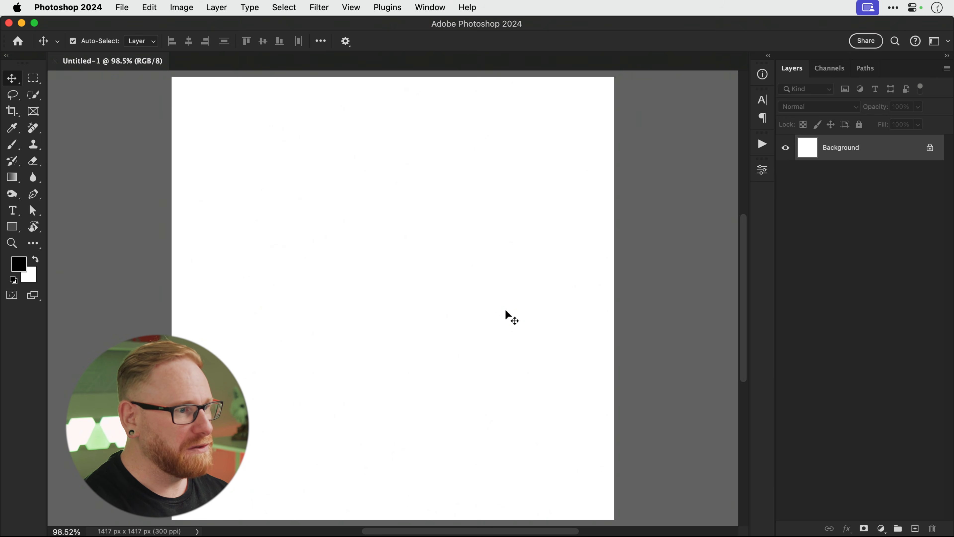
pyautogui.press('super+Tab')
pyautogui.press('super+Tab')
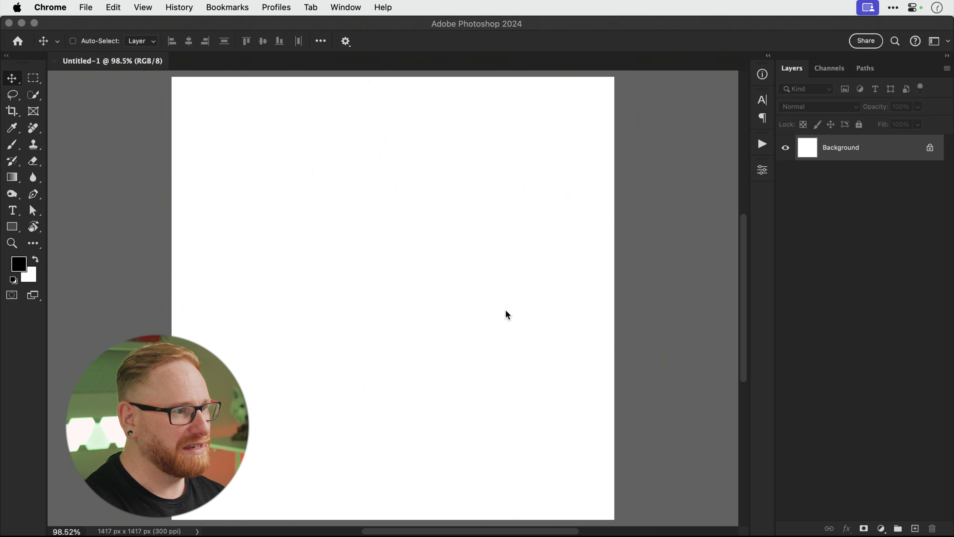
pyautogui.moveTo(405, 535)
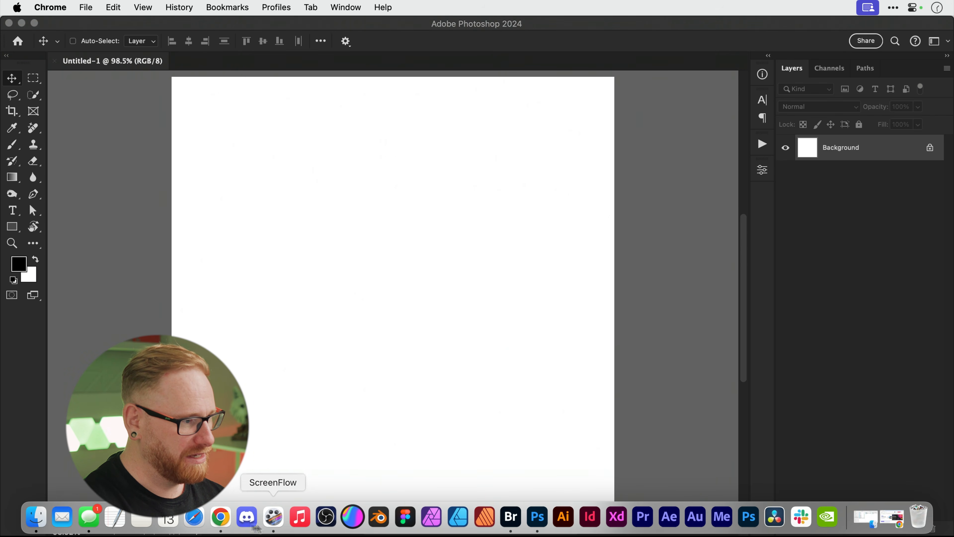
pyautogui.click(221, 517)
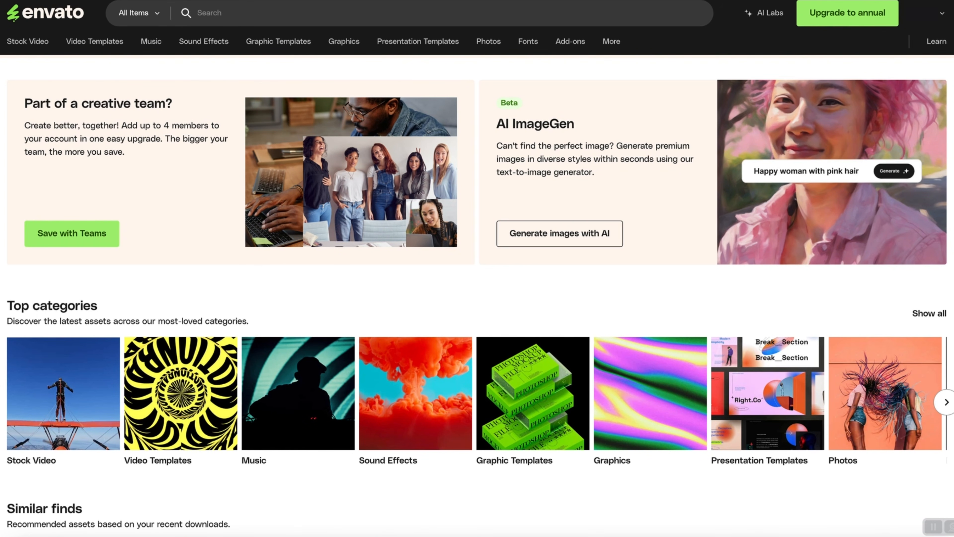
# Search Envato's 3D category for 'Acoustic guitar'.
pyautogui.click(138, 14)
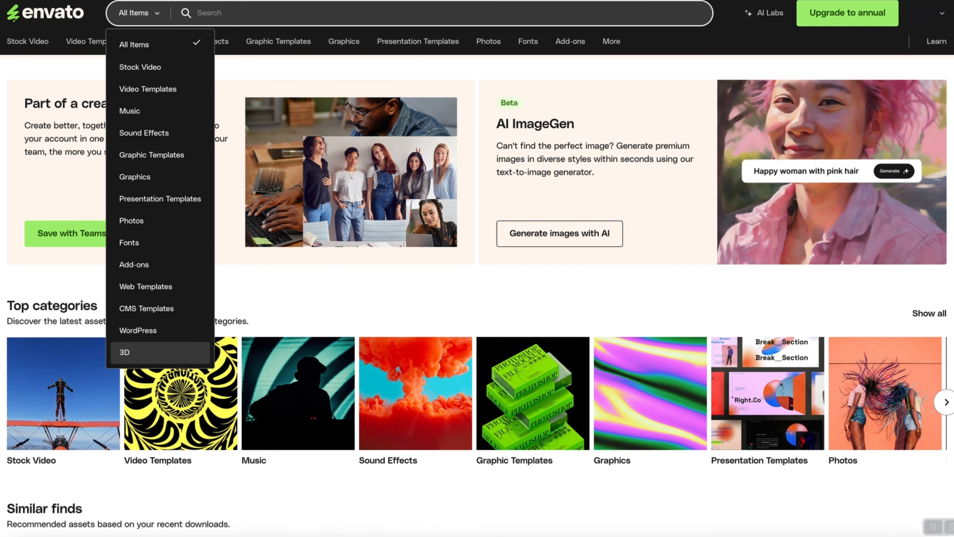
pyautogui.click(150, 352)
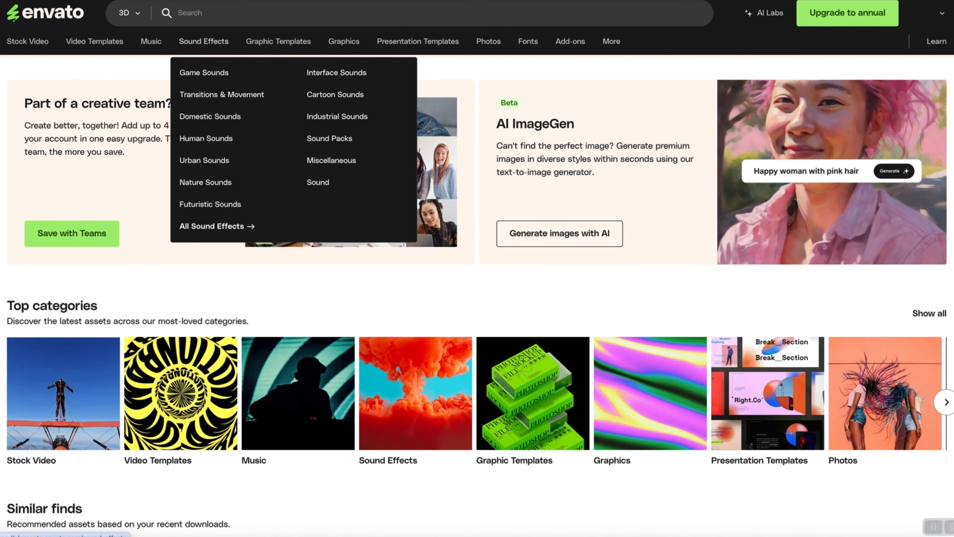
pyautogui.write('A')
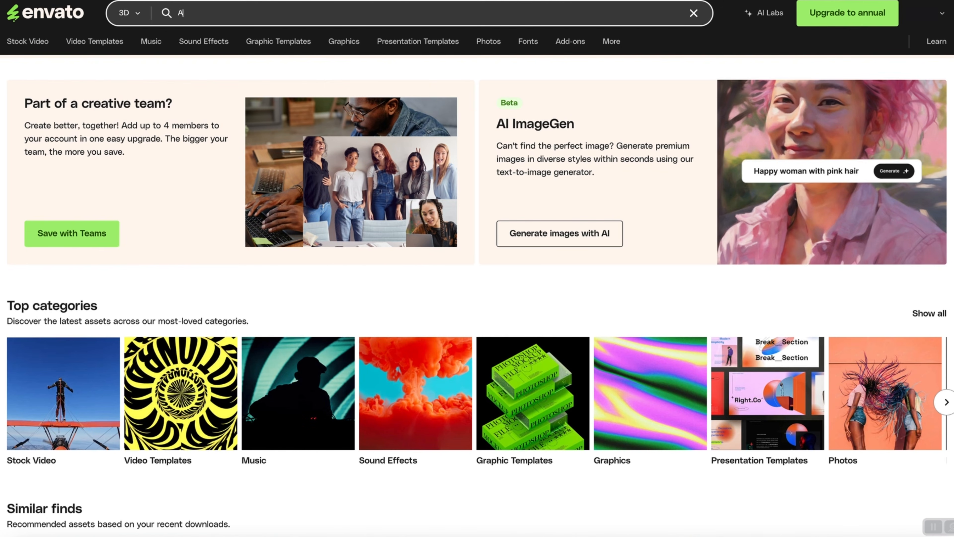
pyautogui.write('coustic g')
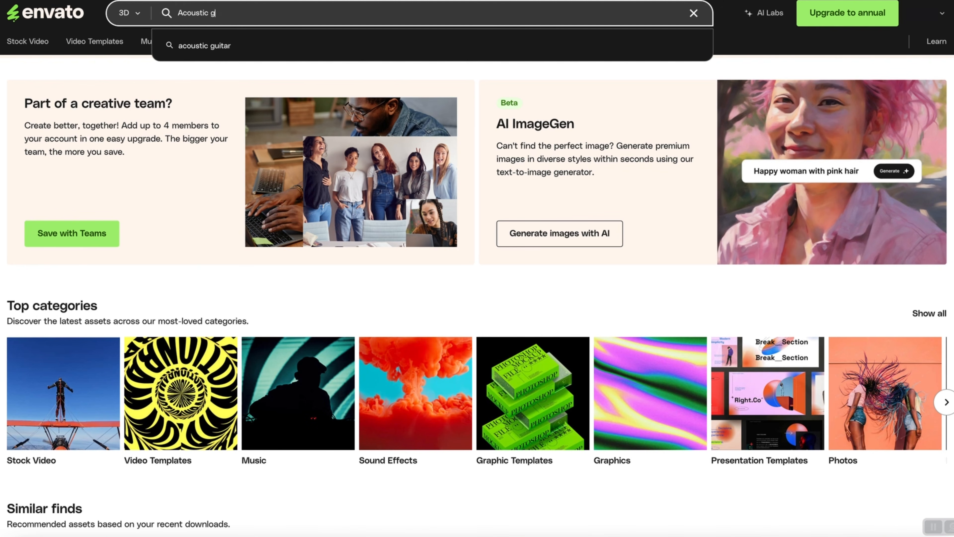
pyautogui.write('uitar')
pyautogui.press('Return')
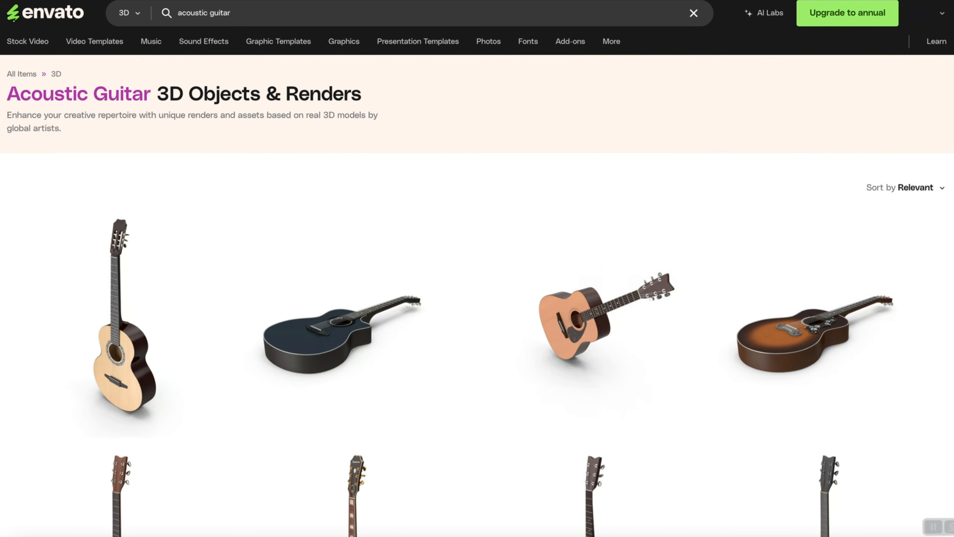
# Open an acoustic guitar result and rotate its 360 render to a side view.
pyautogui.scroll(-5, 477, 300)
pyautogui.scroll(-3, 477, 296)
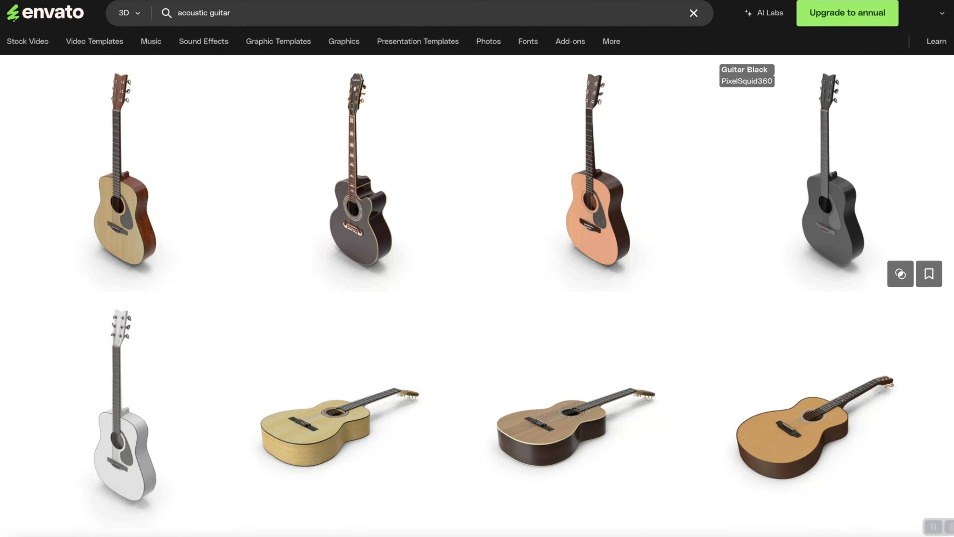
pyautogui.click(483, 63)
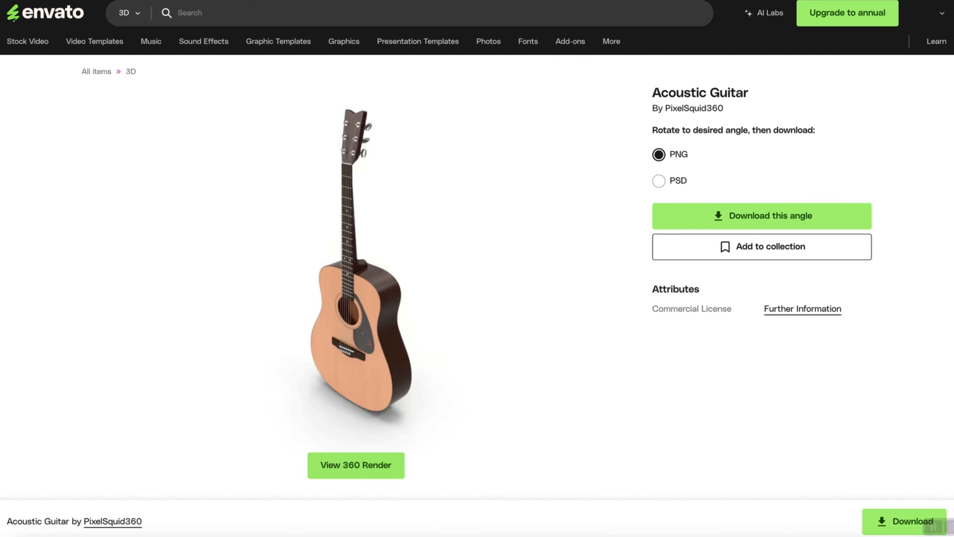
pyautogui.click(355, 465)
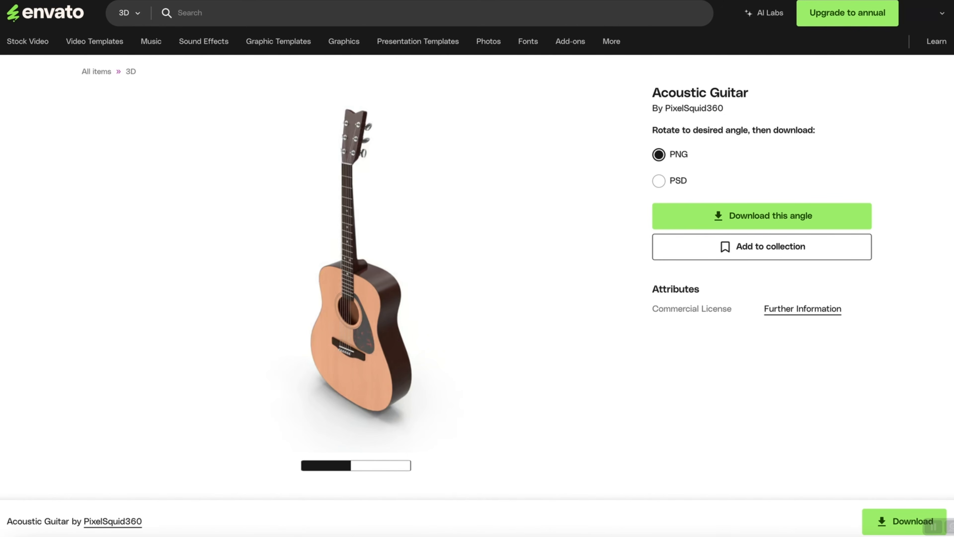
pyautogui.scroll(-1, 355, 278)
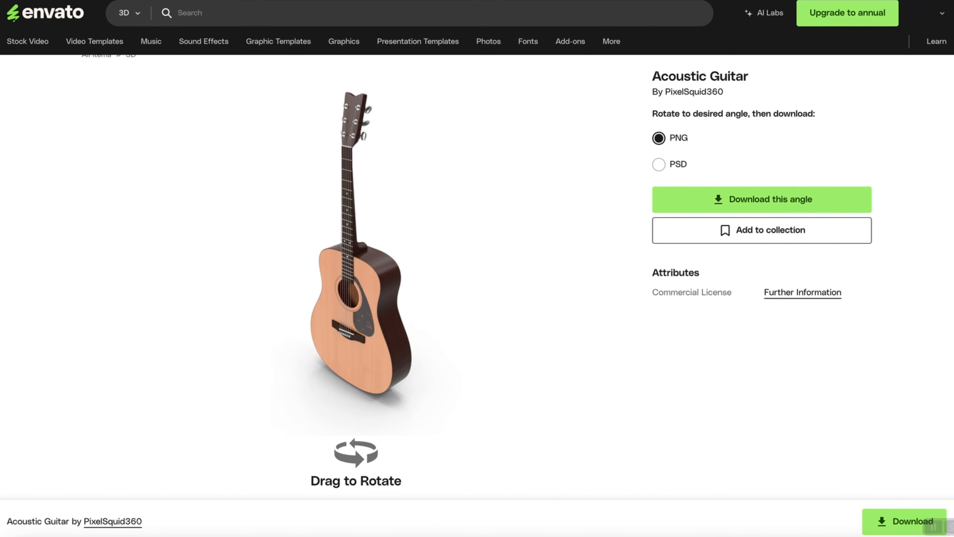
pyautogui.moveTo(398, 263); pyautogui.dragTo(308, 263)
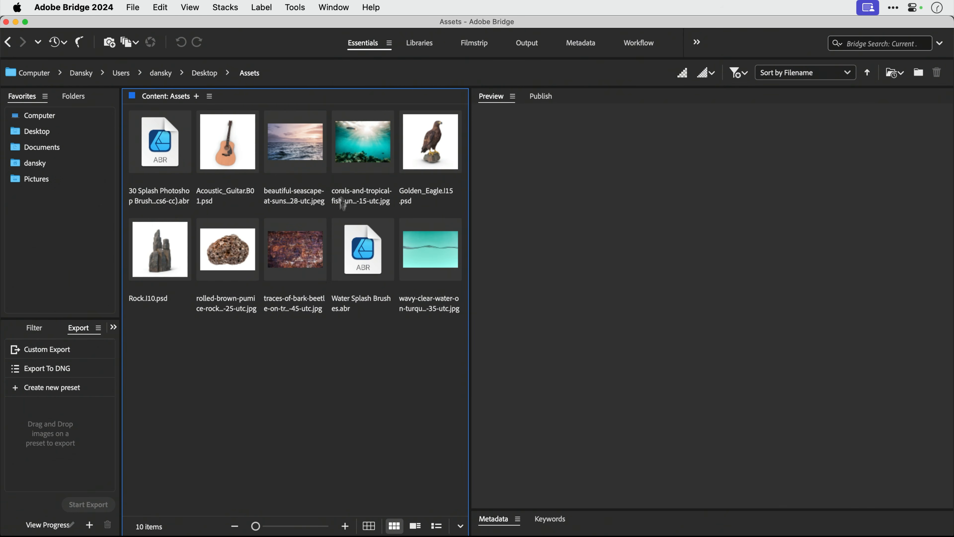
# Select the eight image assets, from the guitar through the wavy water image, excluding the brushes.
pyautogui.click(286, 254)
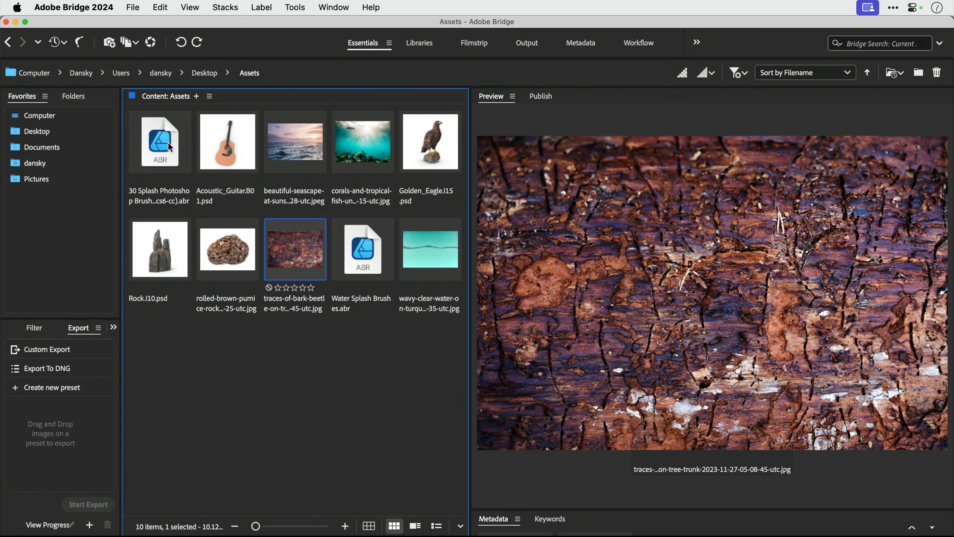
pyautogui.click(234, 139)
pyautogui.keyDown('shift'); pyautogui.click(274, 143); pyautogui.keyUp('shift')
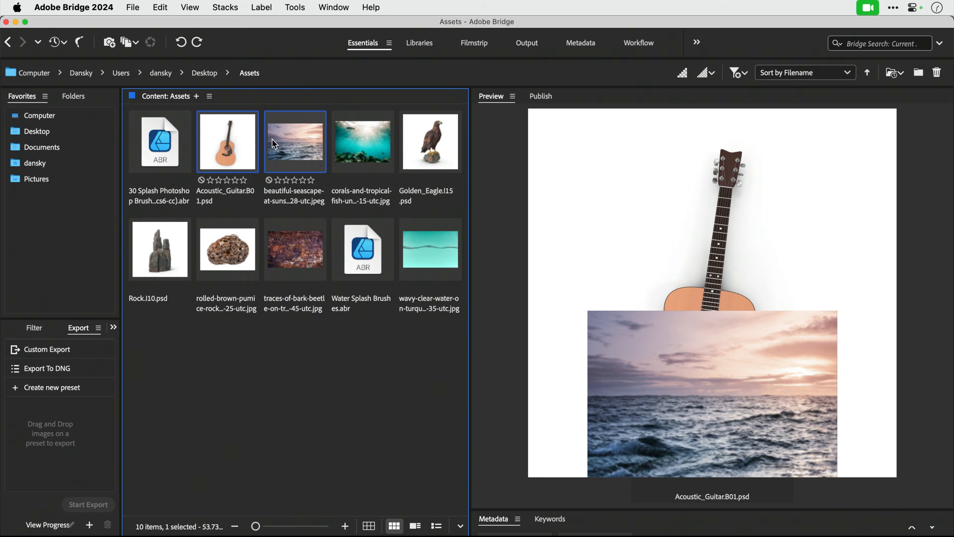
pyautogui.keyDown('shift'); pyautogui.click(366, 138); pyautogui.keyUp('shift')
pyautogui.keyDown('shift'); pyautogui.click(416, 136); pyautogui.keyUp('shift')
pyautogui.keyDown('shift'); pyautogui.click(415, 245); pyautogui.keyUp('shift')
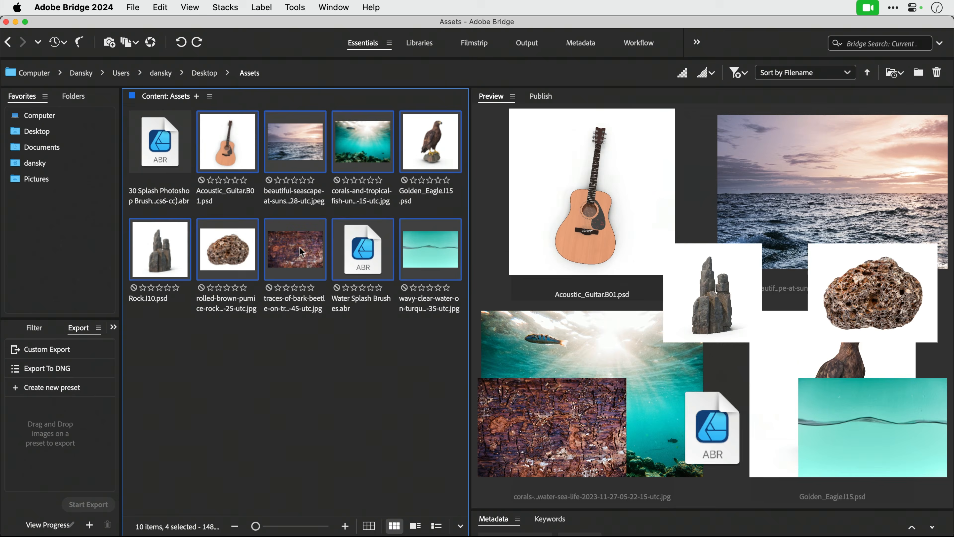
pyautogui.keyDown('shift'); pyautogui.click(286, 248); pyautogui.keyUp('shift')
pyautogui.keyDown('super'); pyautogui.click(450, 246); pyautogui.keyUp('super')
# Open the selected images in Adobe Photoshop 2024.
pyautogui.rightClick(451, 245)
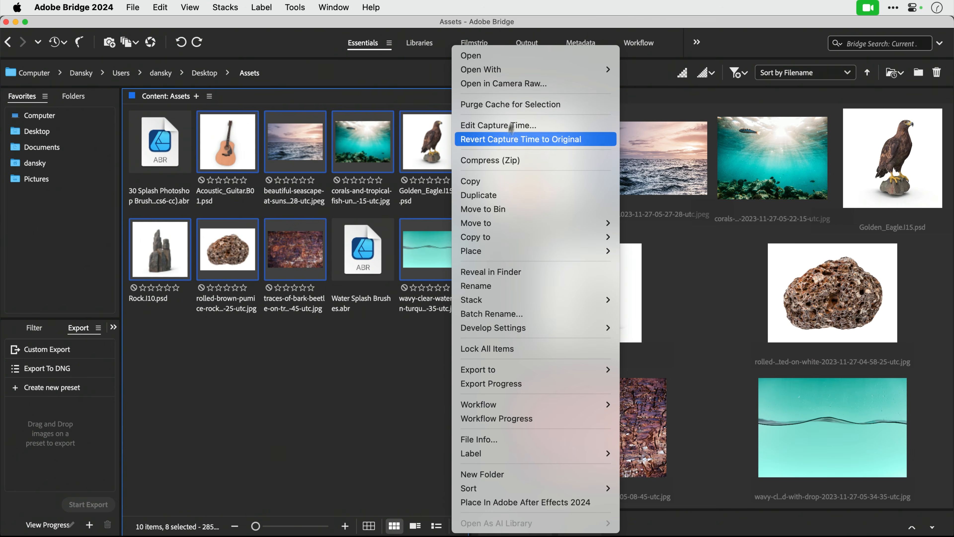
pyautogui.moveTo(597, 70)
pyautogui.click(686, 99)
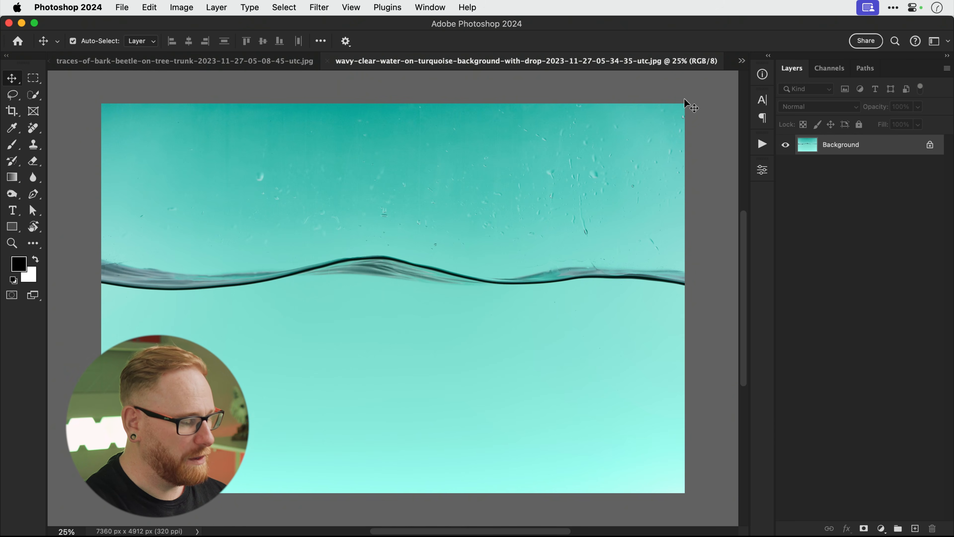
# Copy the whole wavy water image and paste it into Untitled-1 as a layer.
pyautogui.press('super+a')
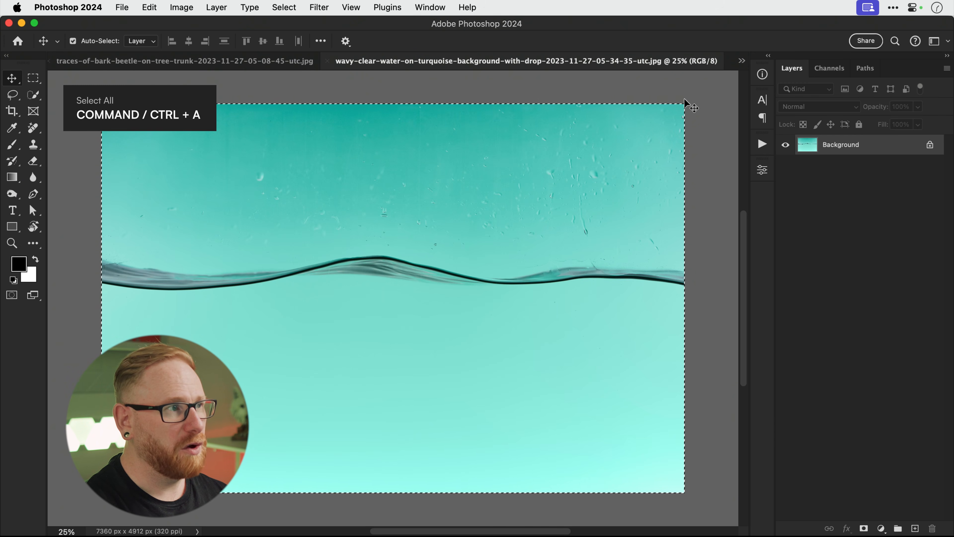
pyautogui.press('super+shift+c')
pyautogui.click(741, 61)
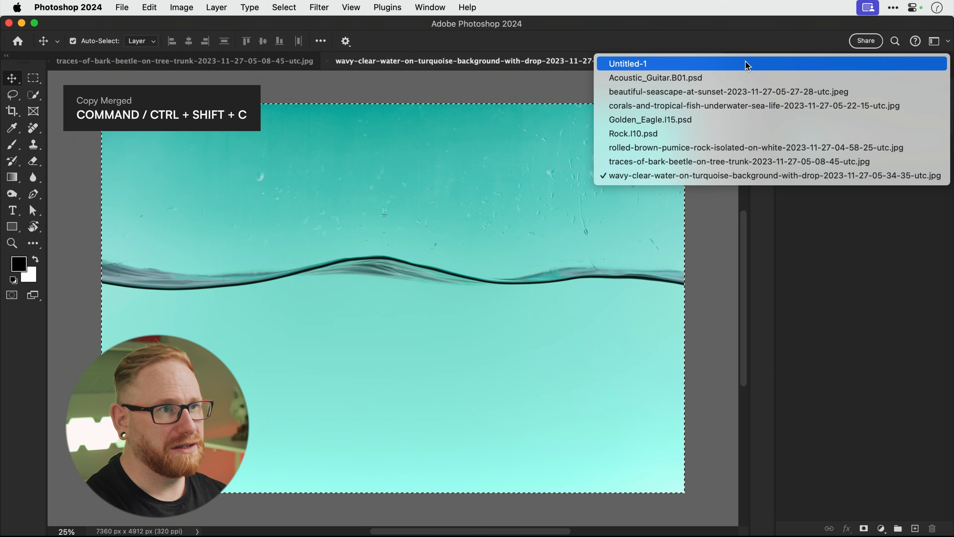
pyautogui.click(746, 64)
pyautogui.press('super+v')
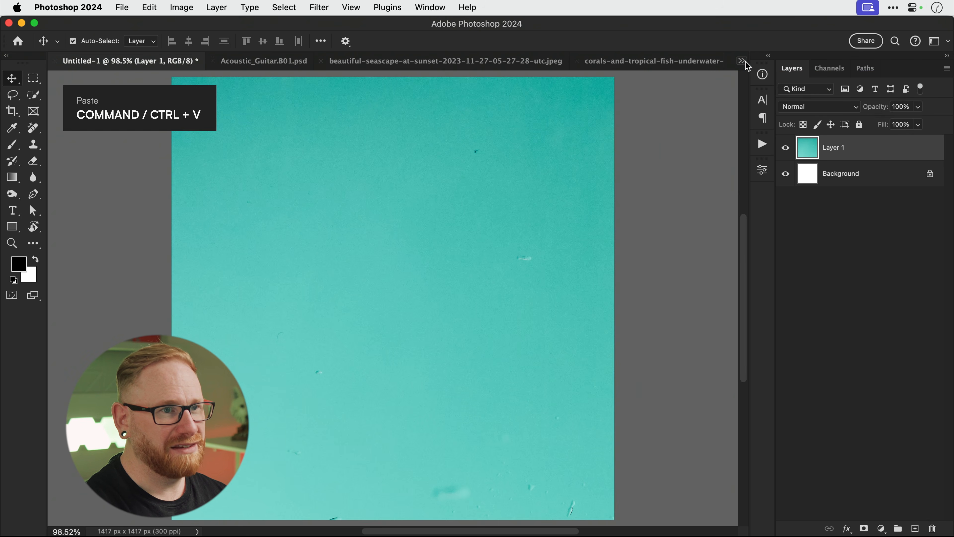
# Duplicate the guitar's Subject [Flat] layer into the Untitled-1 document.
pyautogui.click(745, 62)
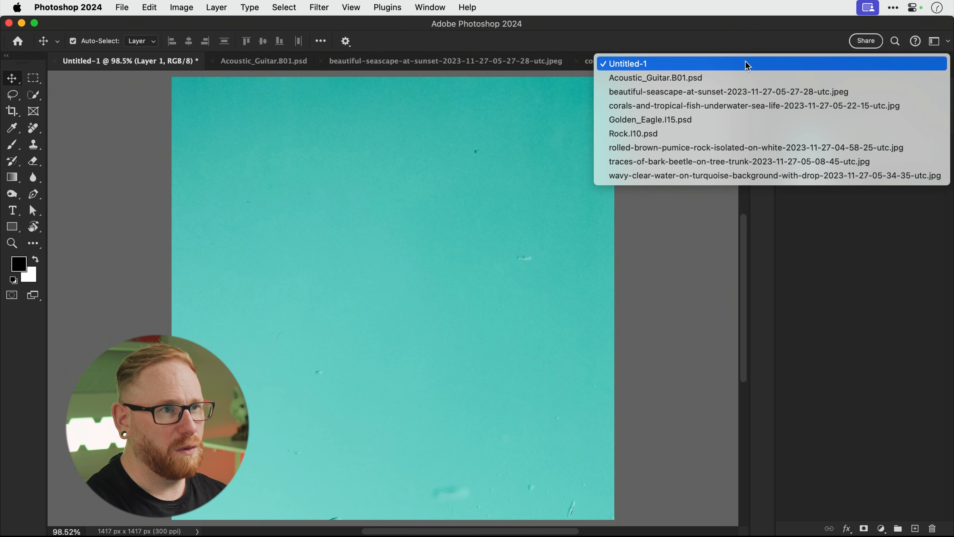
pyautogui.click(745, 79)
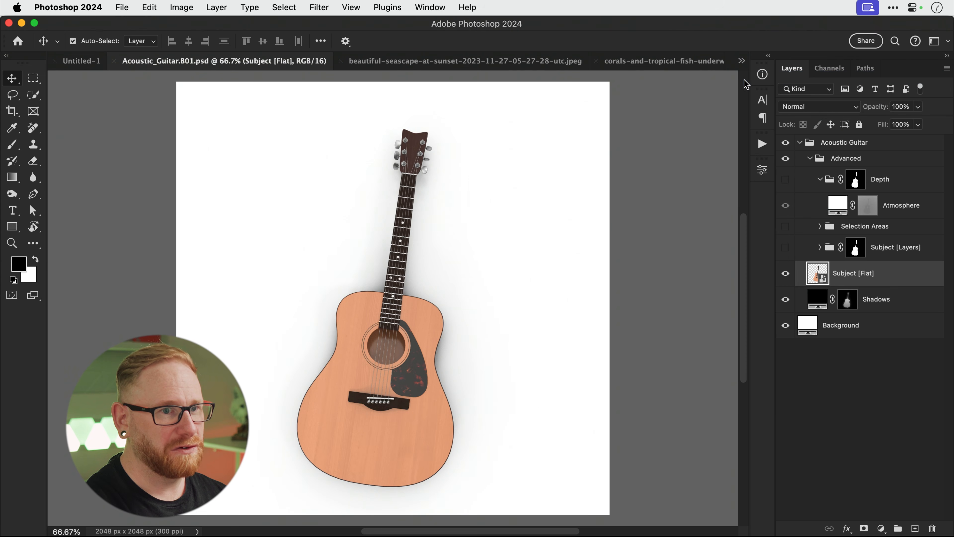
pyautogui.rightClick(857, 272)
pyautogui.click(781, 295)
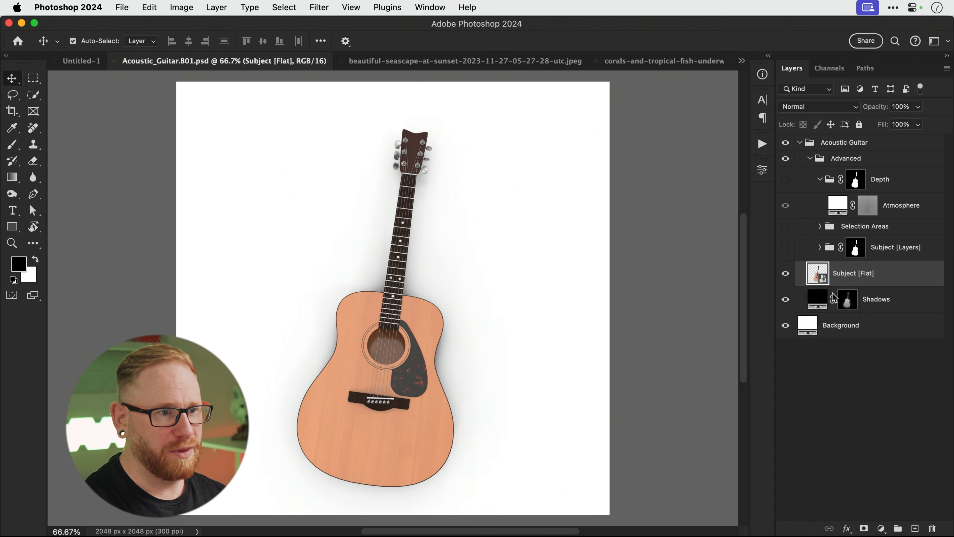
pyautogui.click(600, 106)
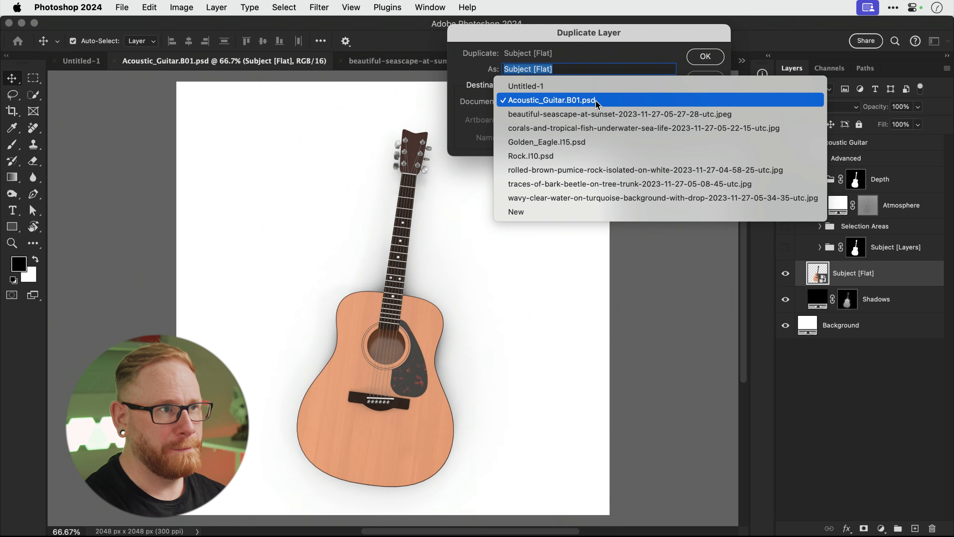
pyautogui.click(581, 89)
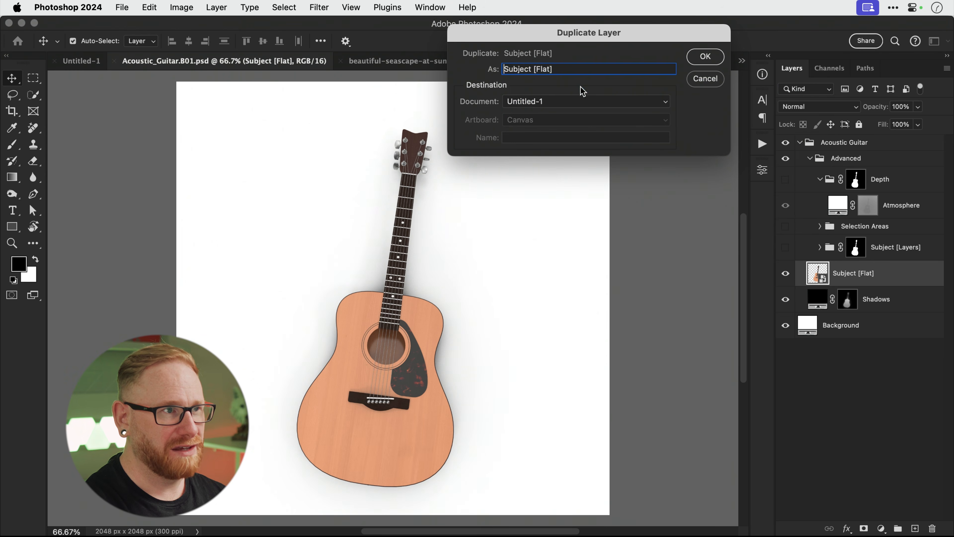
pyautogui.click(702, 56)
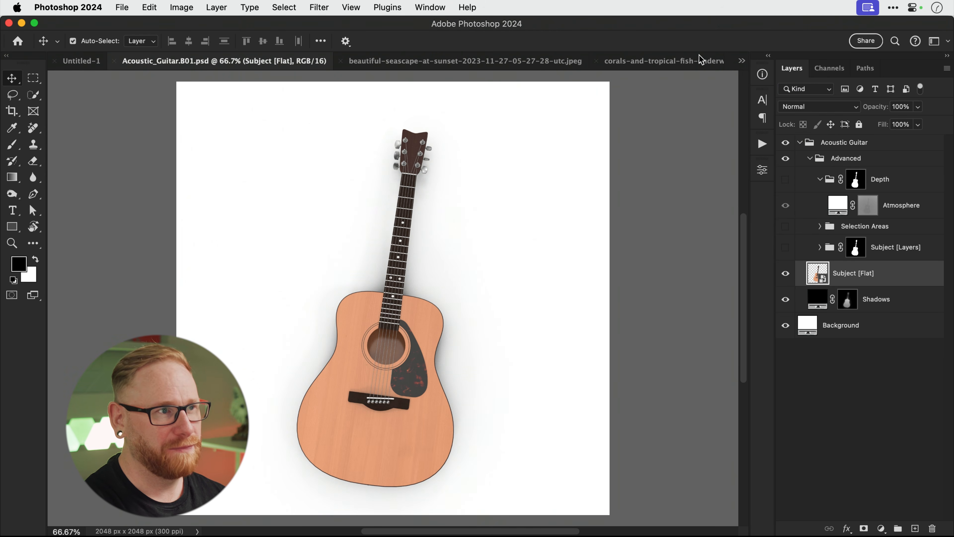
# Select all in the seascape photo, check the corals and bark photos, then return to Untitled-1.
pyautogui.click(496, 61)
pyautogui.press('super+a')
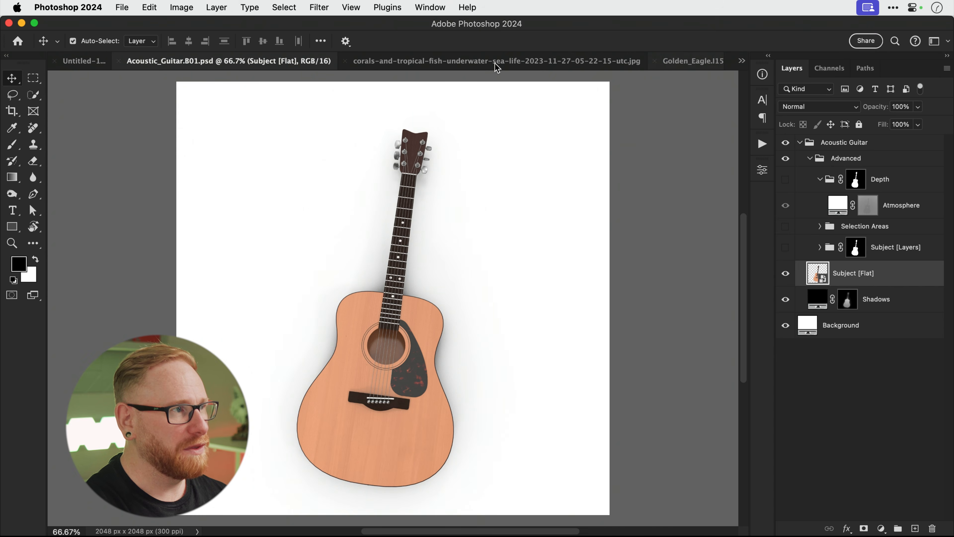
pyautogui.click(396, 62)
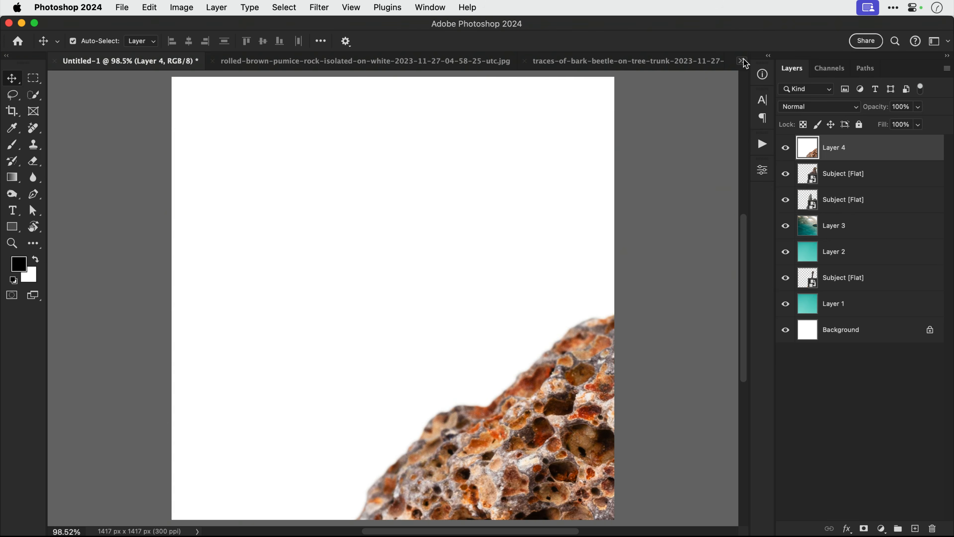
pyautogui.click(643, 62)
pyautogui.click(741, 61)
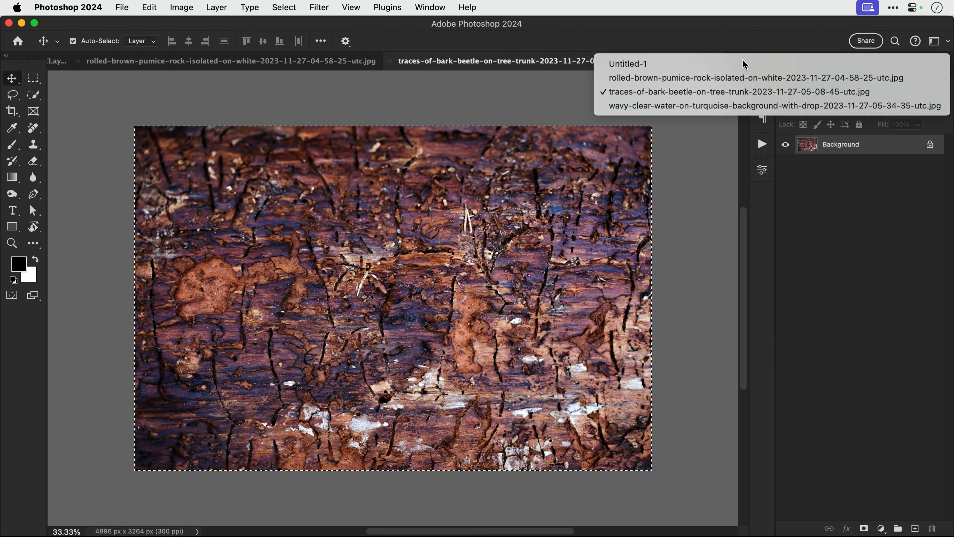
pyautogui.click(631, 68)
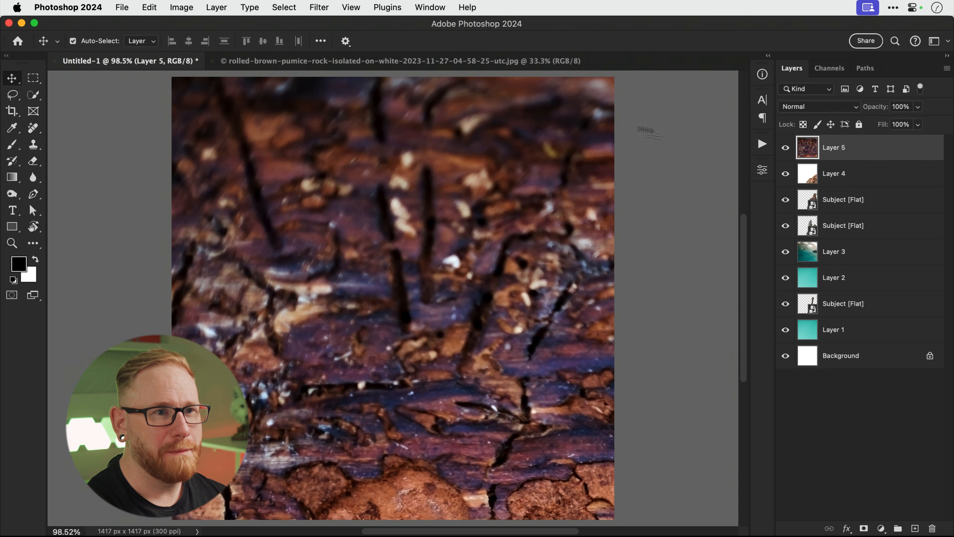
# Hide the Bark Texture, Rock, Eagle, Tall Rocks and Ocean Underwater layers, naming Ocean Underwater and Tall Rocks.
pyautogui.click(785, 150)
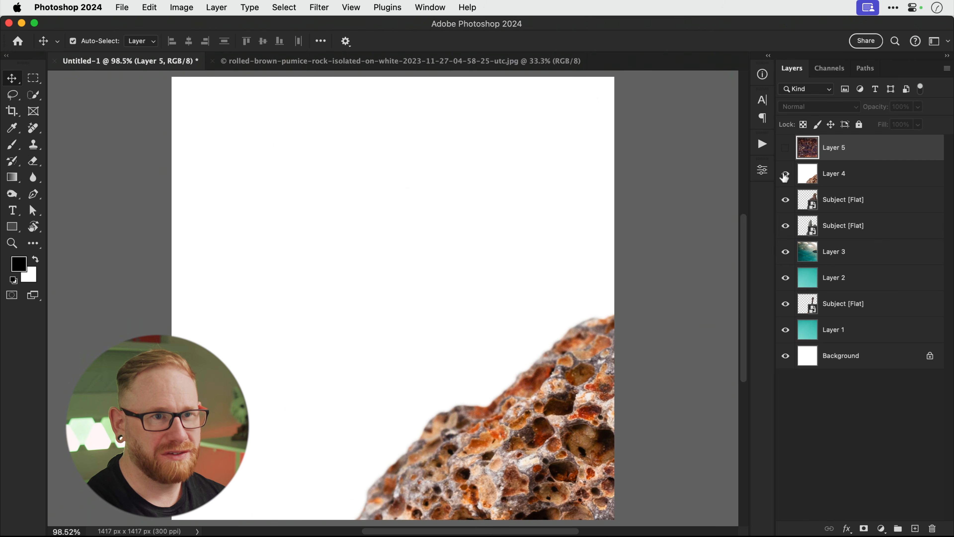
pyautogui.click(785, 177)
pyautogui.click(785, 200)
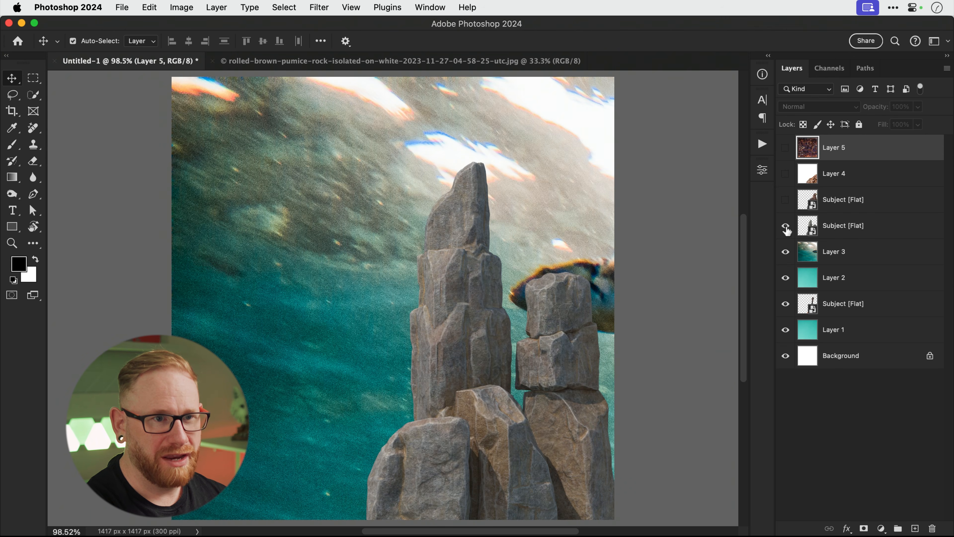
pyautogui.click(786, 227)
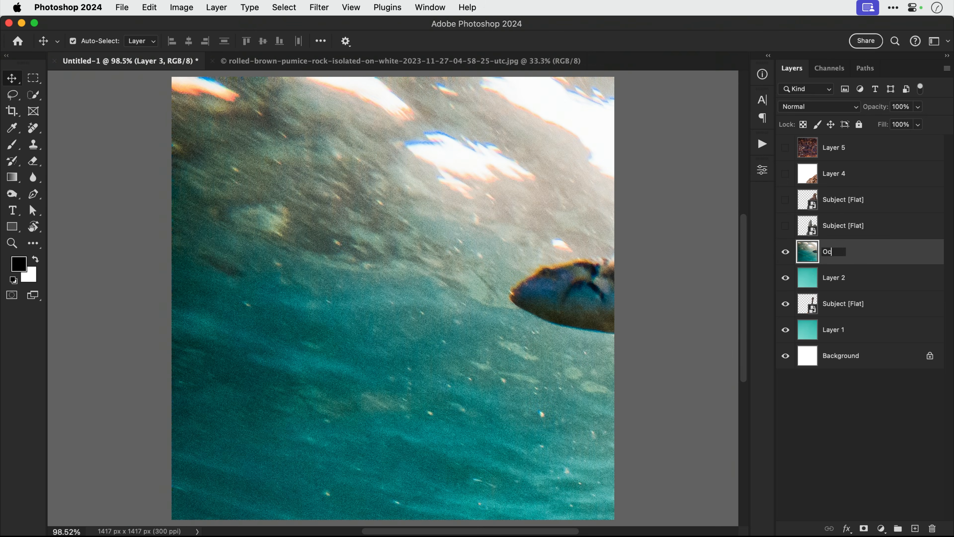
pyautogui.press('Return')
pyautogui.click(785, 251)
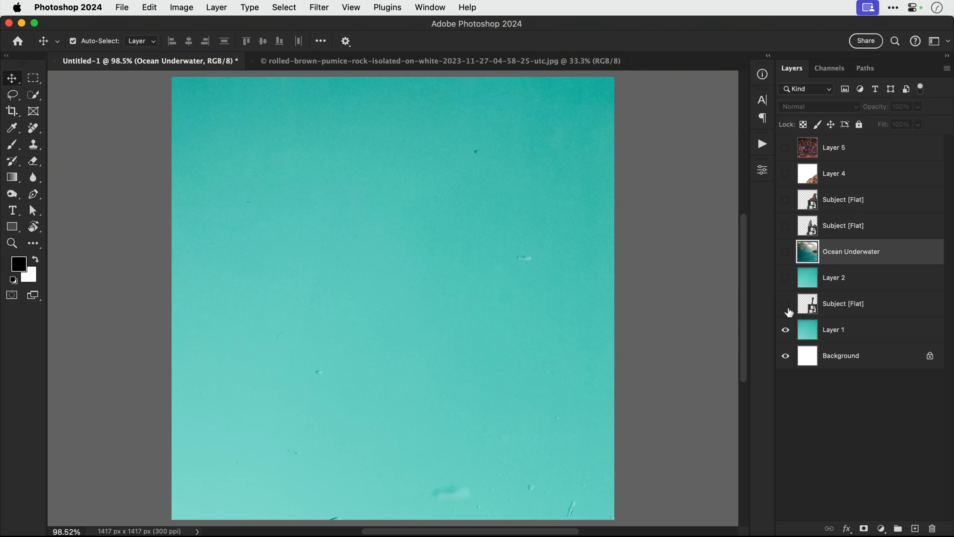
pyautogui.press('Return')
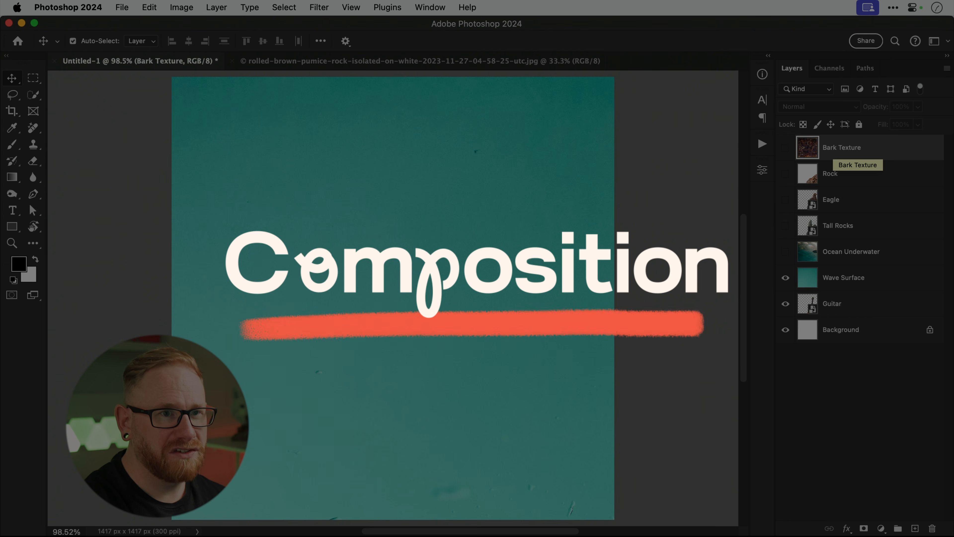
# Select the Wave Surface layer and zoom out beyond the canvas to begin transforming it.
pyautogui.click(840, 278)
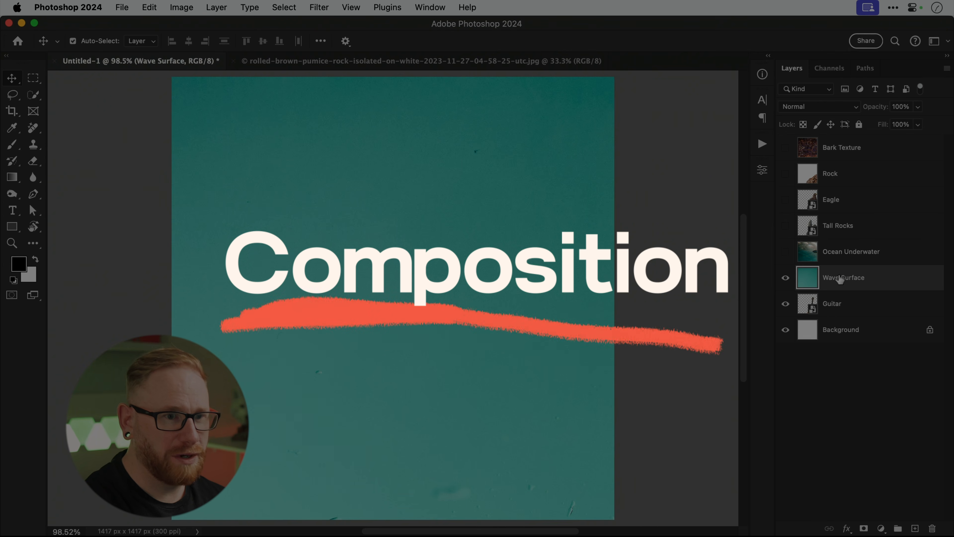
pyautogui.press('super+minus')
pyautogui.press('super+minus')
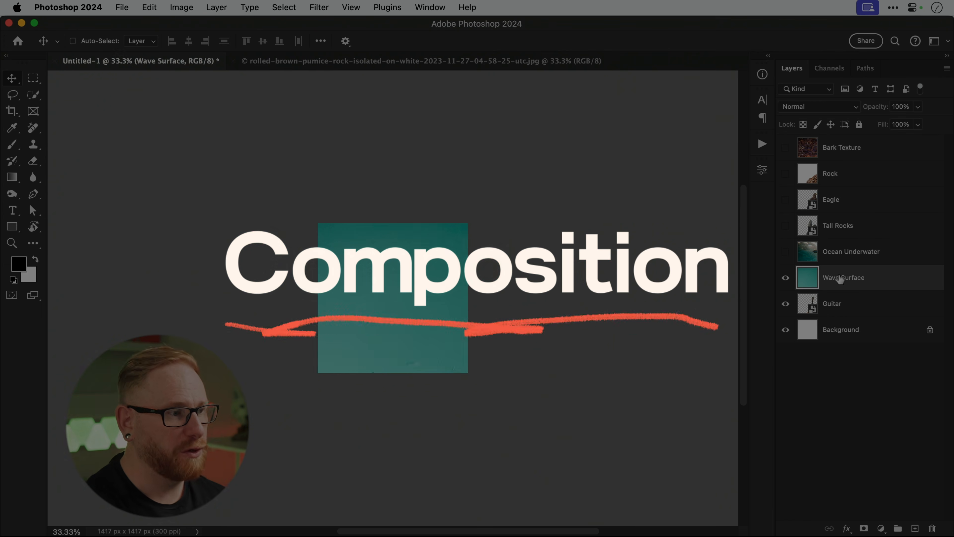
pyautogui.press('super+minus')
pyautogui.press('super+t')
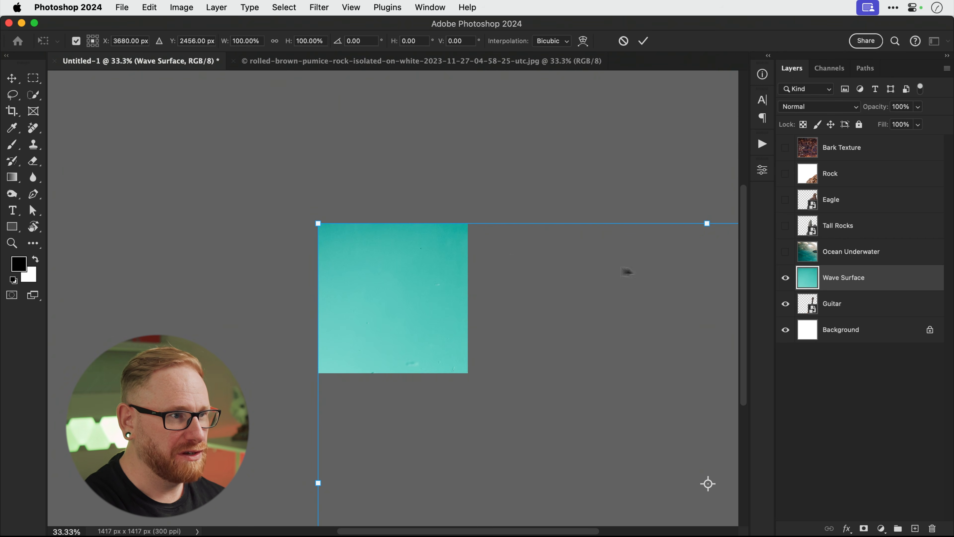
# Scale the Wave Surface photo to about 21%, raise its waterline across the canvas, then hide it.
pyautogui.moveTo(319, 223); pyautogui.dragTo(624, 426)
pyautogui.moveTo(665, 464); pyautogui.dragTo(354, 301)
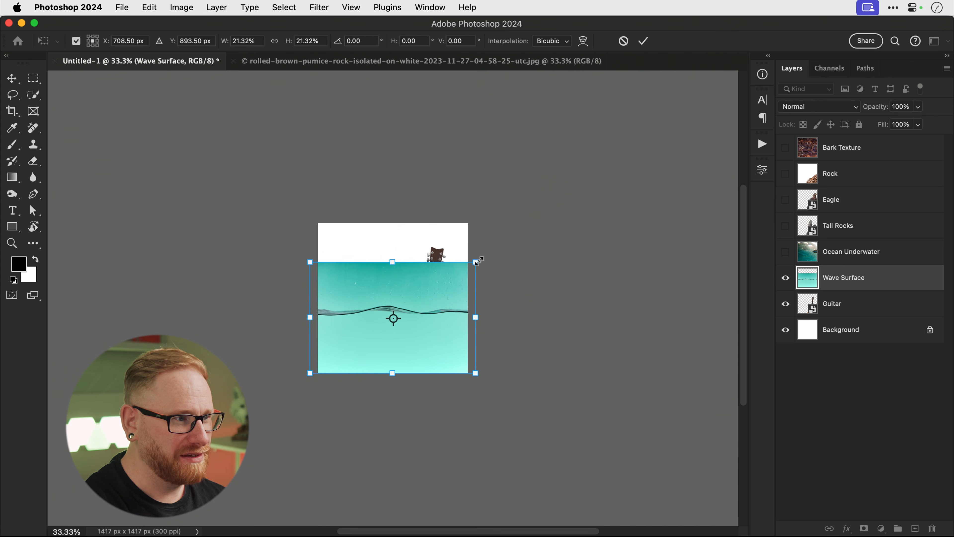
pyautogui.moveTo(476, 262)
pyautogui.mouseDown()
pyautogui.moveTo(532, 213)
pyautogui.moveTo(464, 249)
pyautogui.mouseUp()
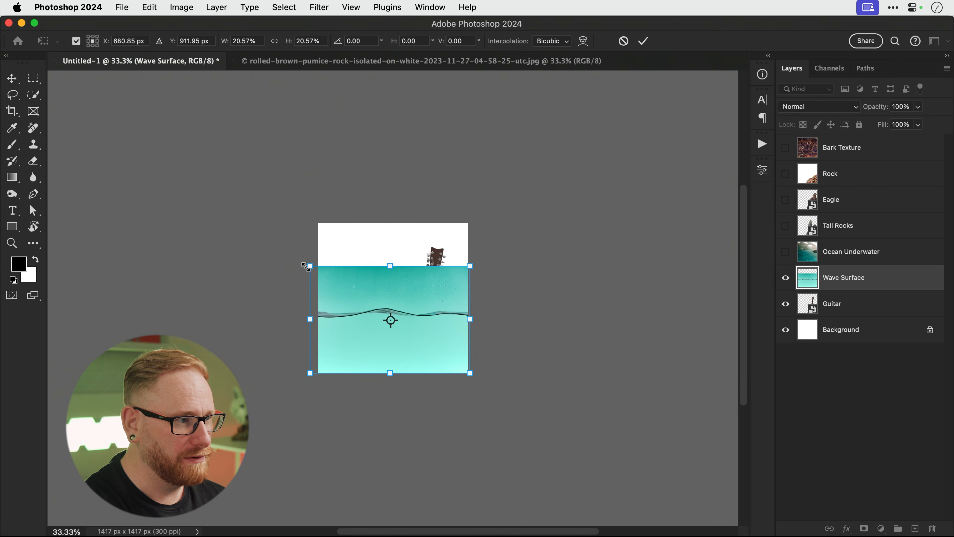
pyautogui.moveTo(305, 265); pyautogui.dragTo(300, 263)
pyautogui.moveTo(428, 306); pyautogui.dragTo(427, 292)
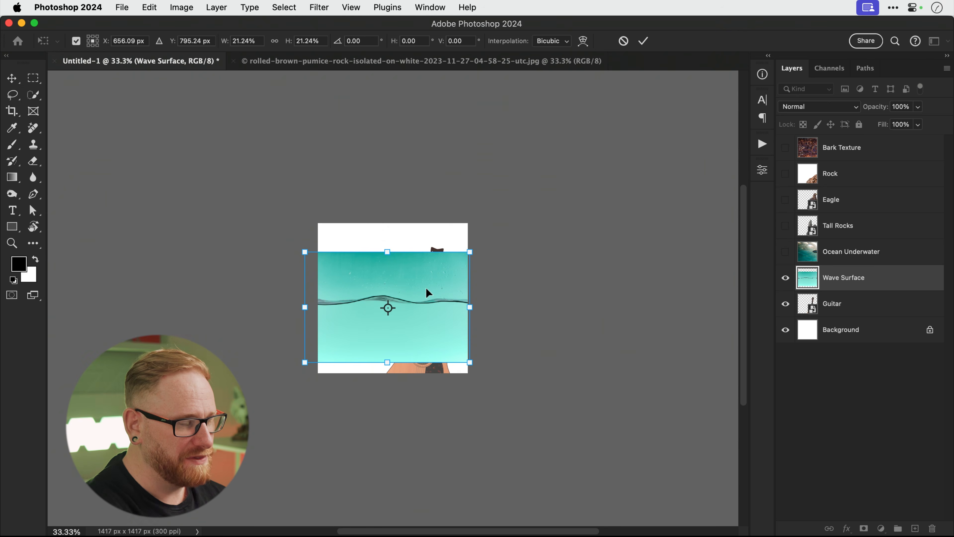
pyautogui.press('super+0')
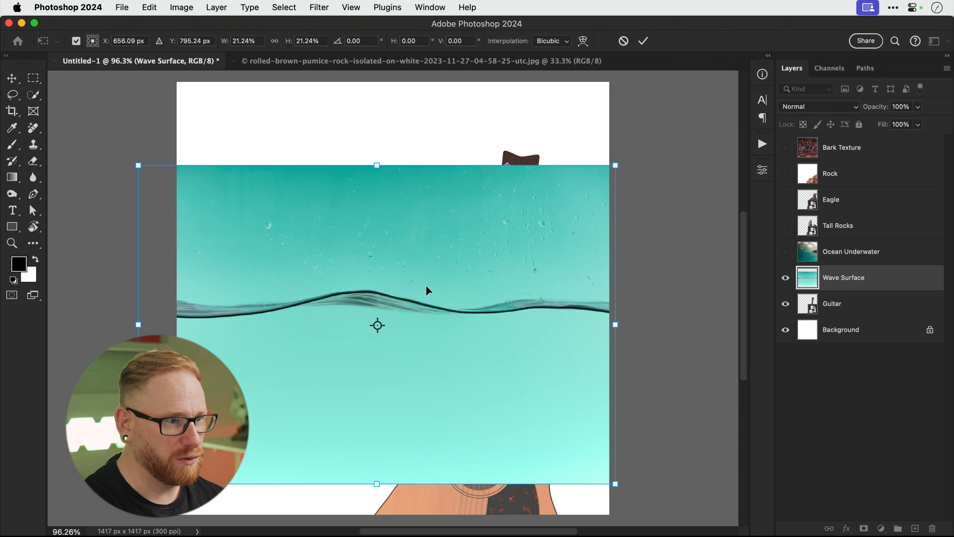
pyautogui.moveTo(427, 290); pyautogui.dragTo(427, 282)
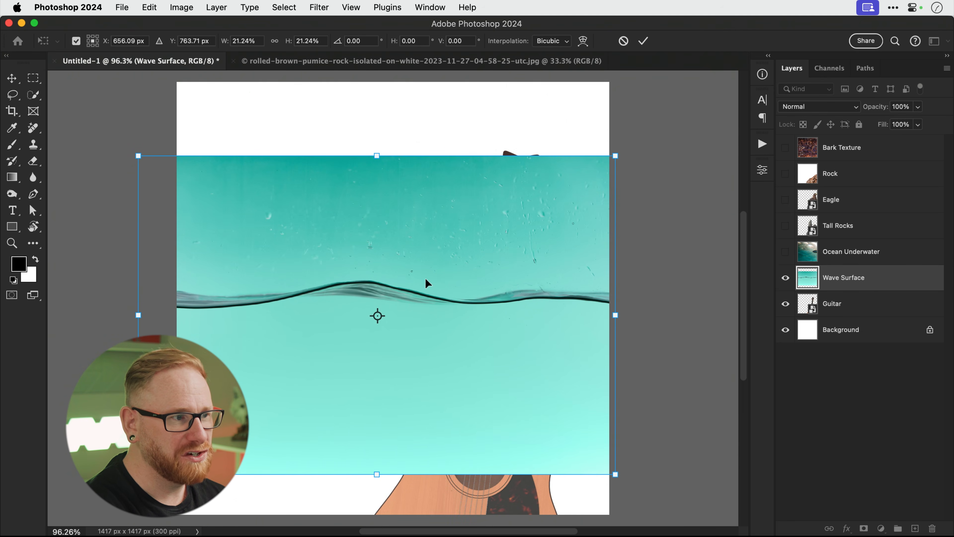
pyautogui.press('Return')
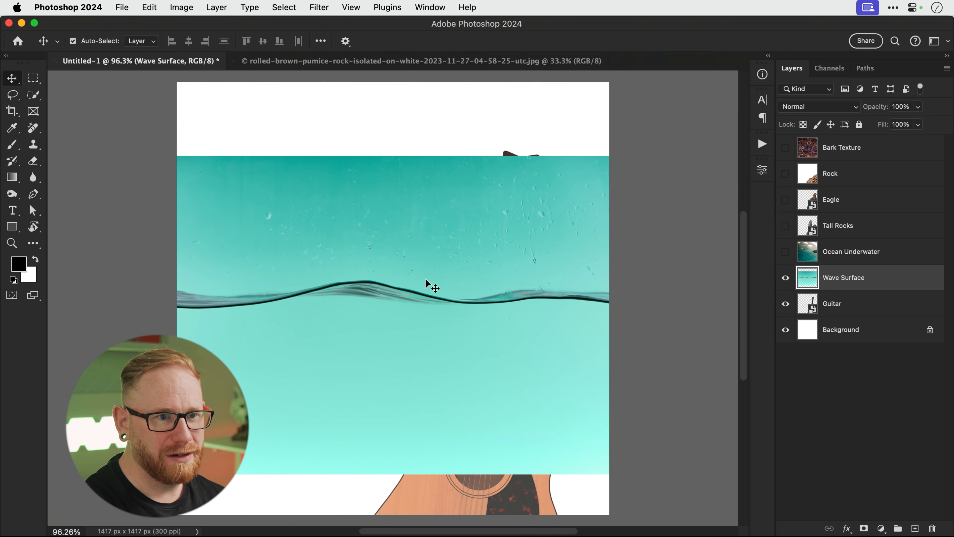
pyautogui.click(784, 280)
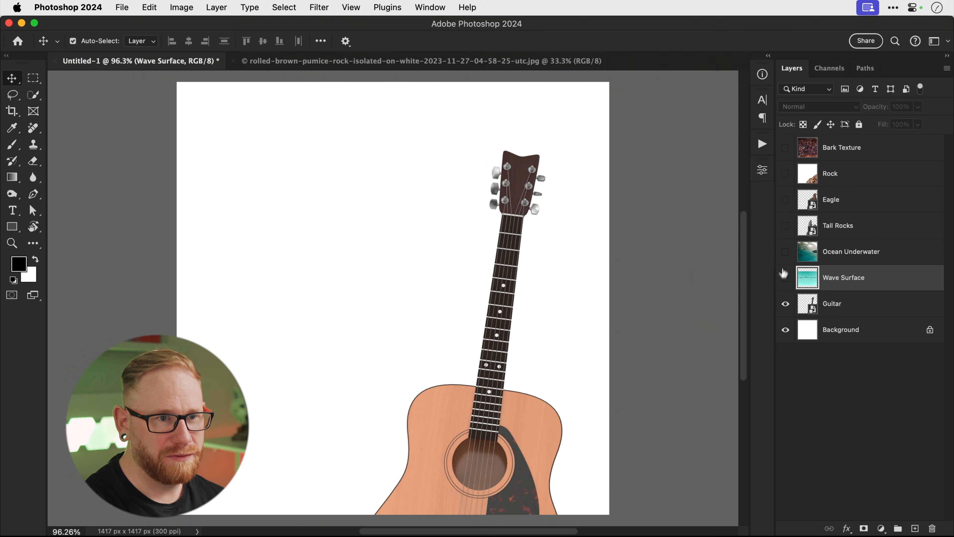
# Show Ocean Underwater and scale it to about 89%, positioned to cover the square canvas.
pyautogui.click(787, 253)
pyautogui.click(841, 256)
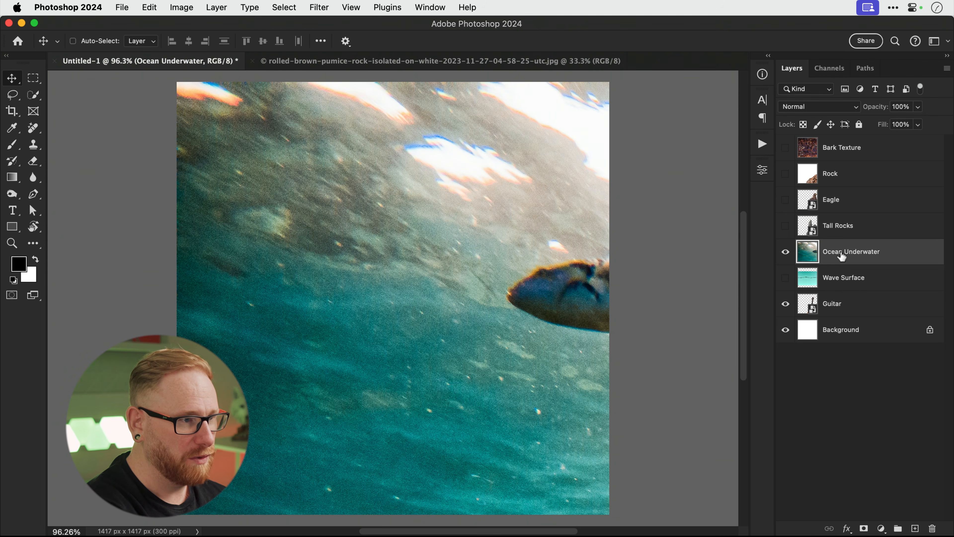
pyautogui.press('super+t')
pyautogui.press('super+minus')
pyautogui.press('super+minus')
pyautogui.press('super+minus')
pyautogui.press('super+minus')
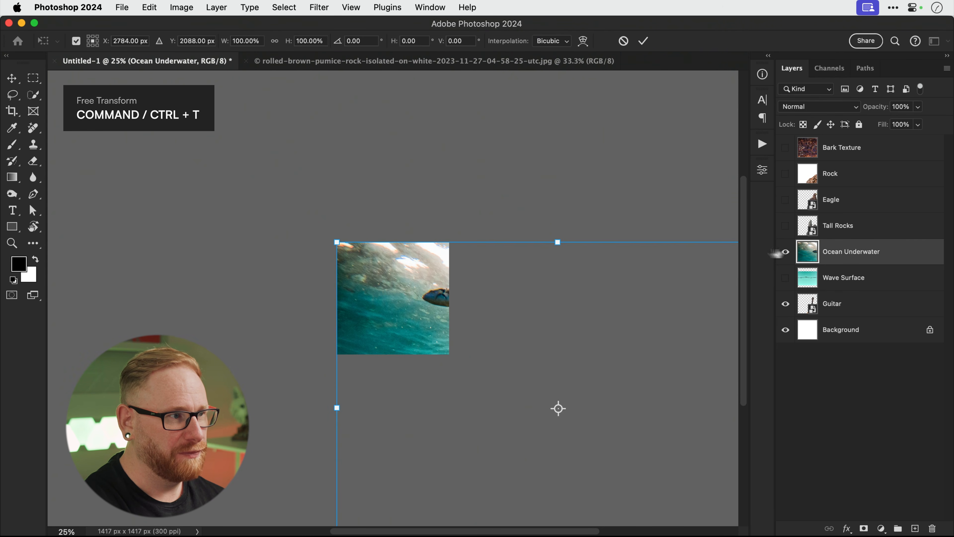
pyautogui.moveTo(337, 242); pyautogui.dragTo(468, 341)
pyautogui.moveTo(512, 384); pyautogui.dragTo(349, 302)
pyautogui.moveTo(481, 260); pyautogui.dragTo(584, 182)
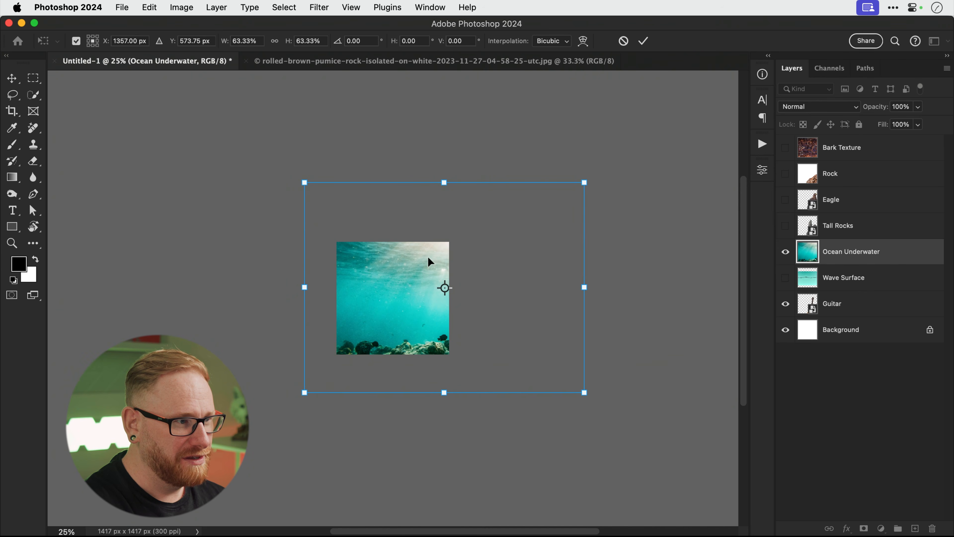
pyautogui.moveTo(429, 261); pyautogui.dragTo(386, 277)
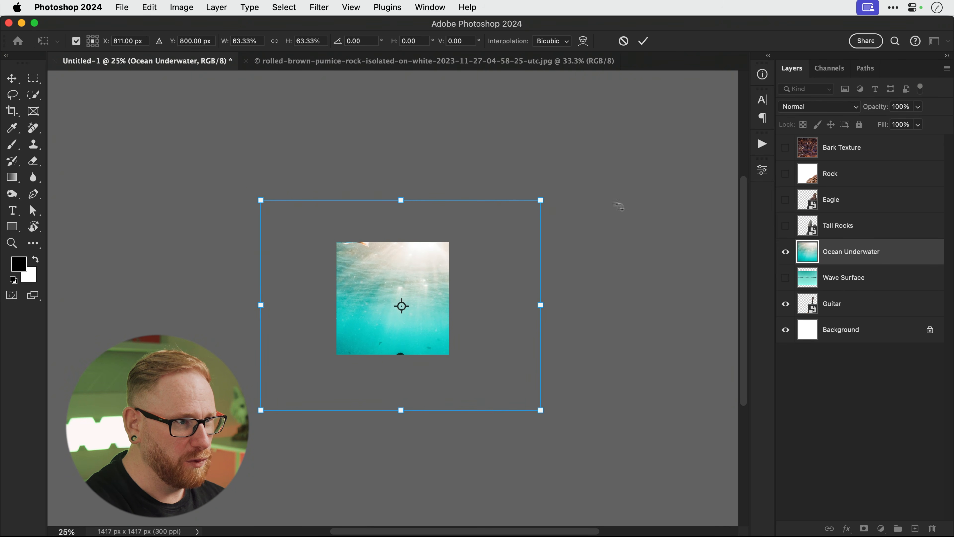
pyautogui.moveTo(540, 201); pyautogui.dragTo(598, 156)
pyautogui.moveTo(454, 314); pyautogui.dragTo(445, 300)
pyautogui.press('Return')
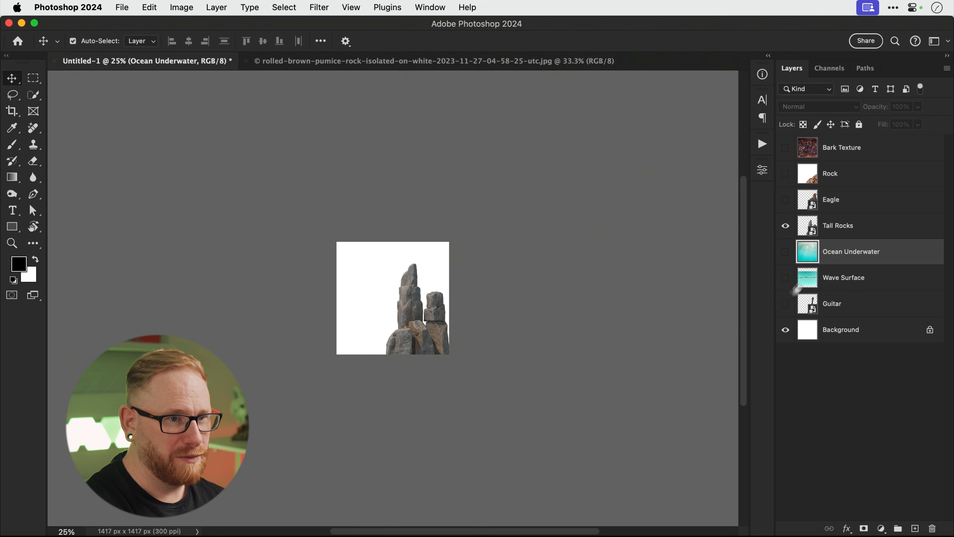
# Move the tall rocks left, flip them horizontally, and resize the guitar centred before them.
pyautogui.click(826, 233)
pyautogui.moveTo(432, 336); pyautogui.dragTo(398, 323)
pyautogui.hotkey('ctrl', 't')
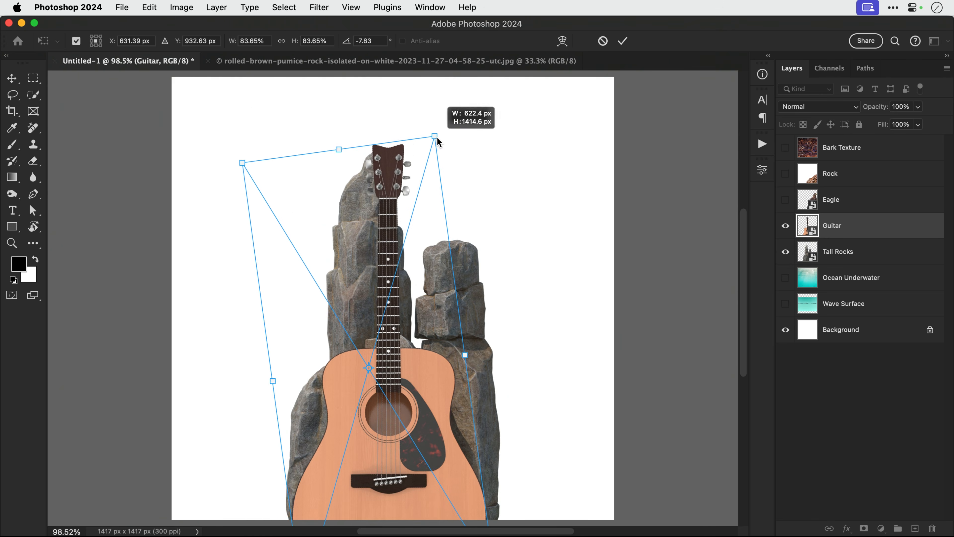
pyautogui.click(320, 249)
pyautogui.click(149, 7)
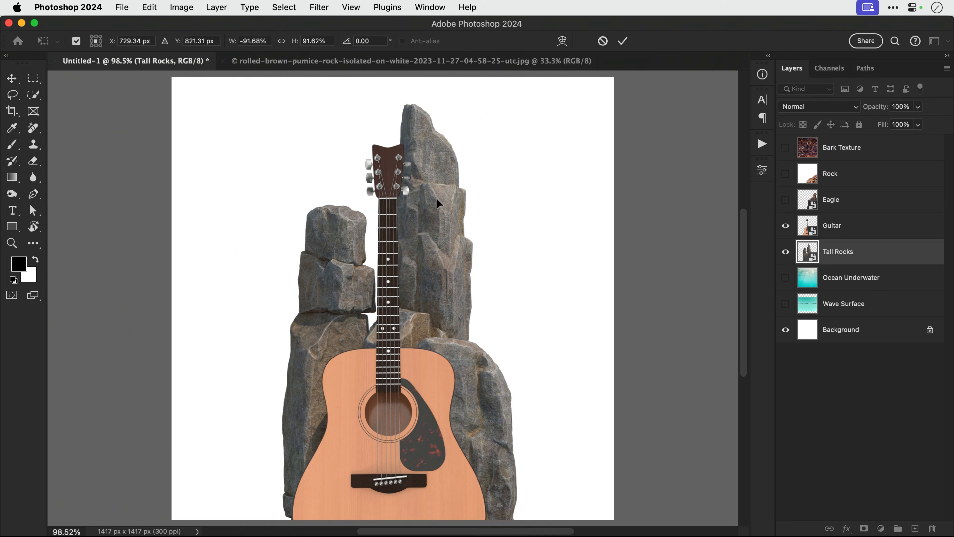
pyautogui.click(395, 259)
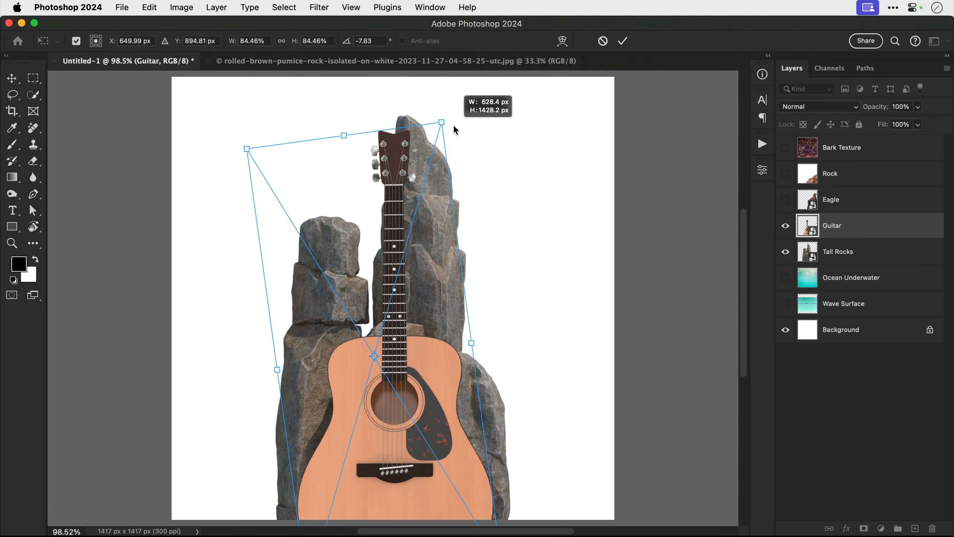
pyautogui.moveTo(452, 124); pyautogui.dragTo(486, 80)
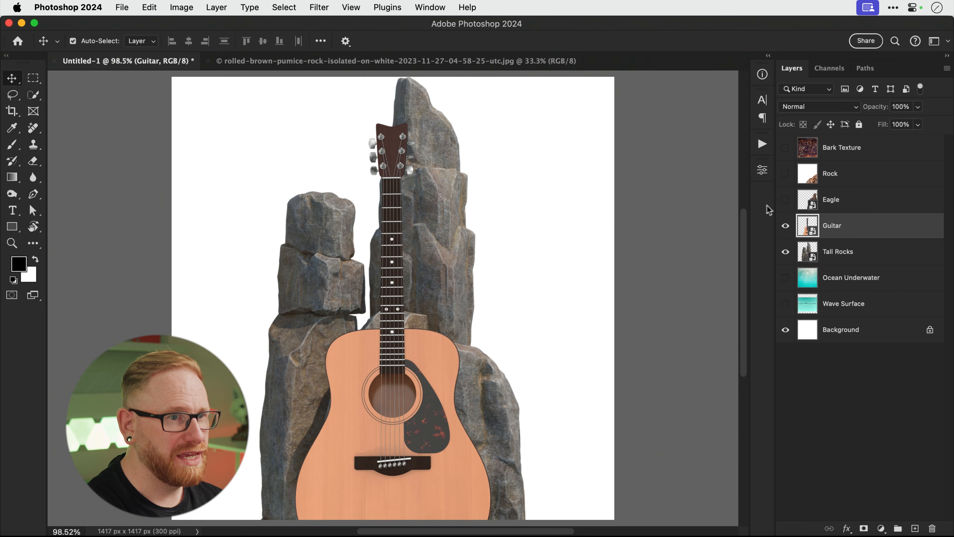
# Shrink the eagle to about 5.9% atop the left rock pillar, then hide it and show Rock.
pyautogui.click(785, 203)
pyautogui.click(854, 203)
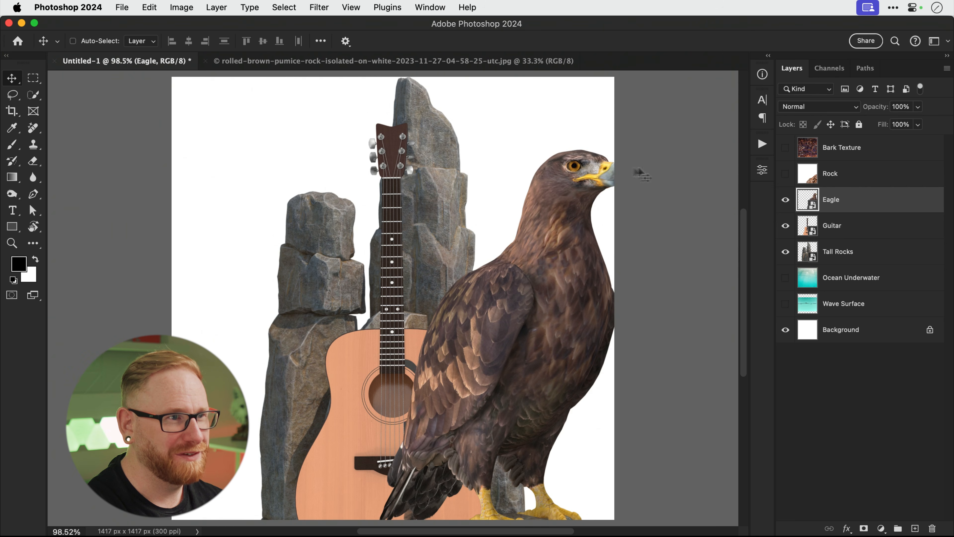
pyautogui.press('super+t')
pyautogui.moveTo(626, 150); pyautogui.dragTo(326, 171)
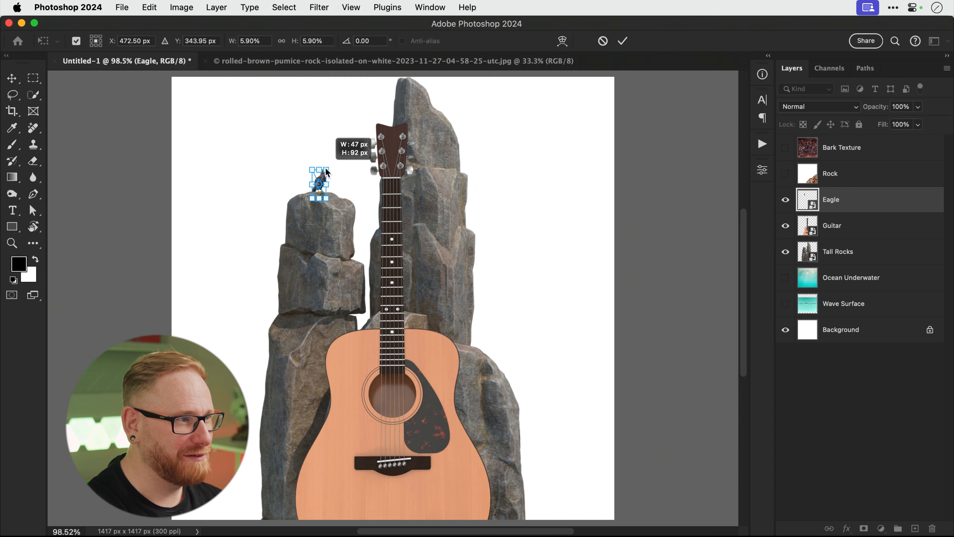
pyautogui.press('Return')
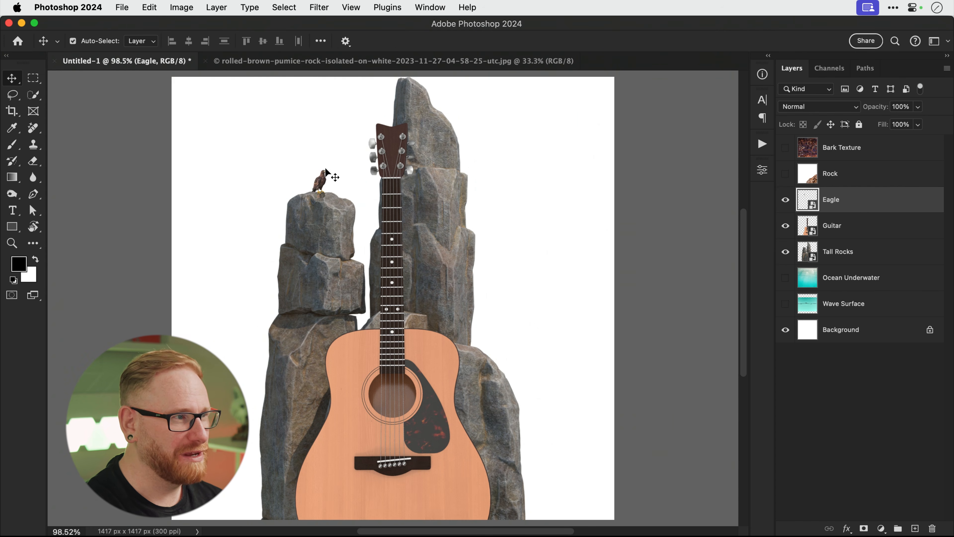
pyautogui.click(785, 203)
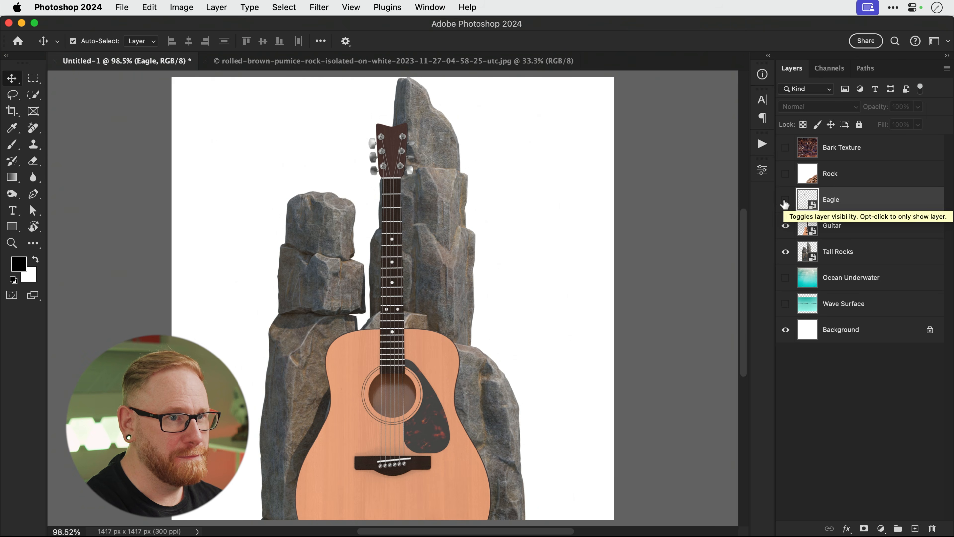
pyautogui.click(786, 173)
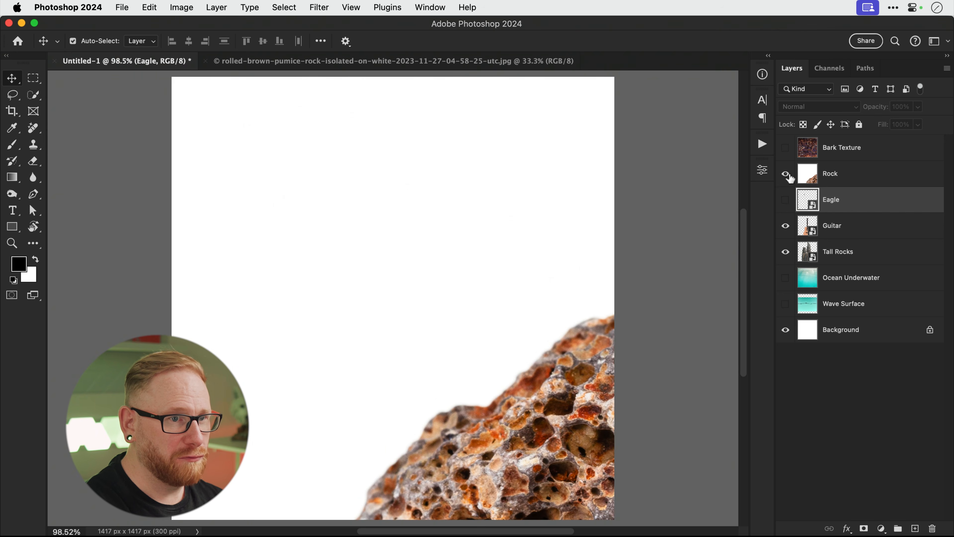
# Scale the pumice rock to about 26% and move it toward the canvas centre.
pyautogui.click(831, 179)
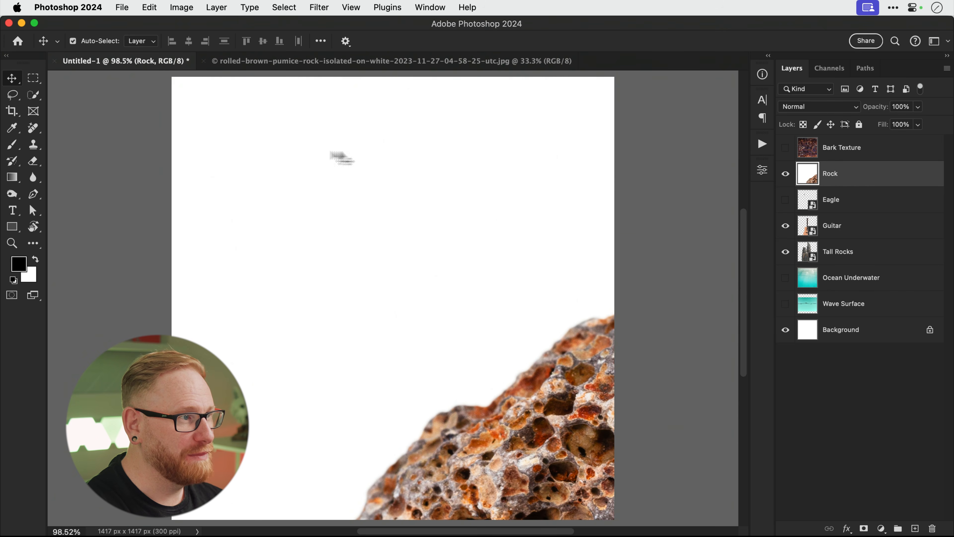
pyautogui.press('super+t')
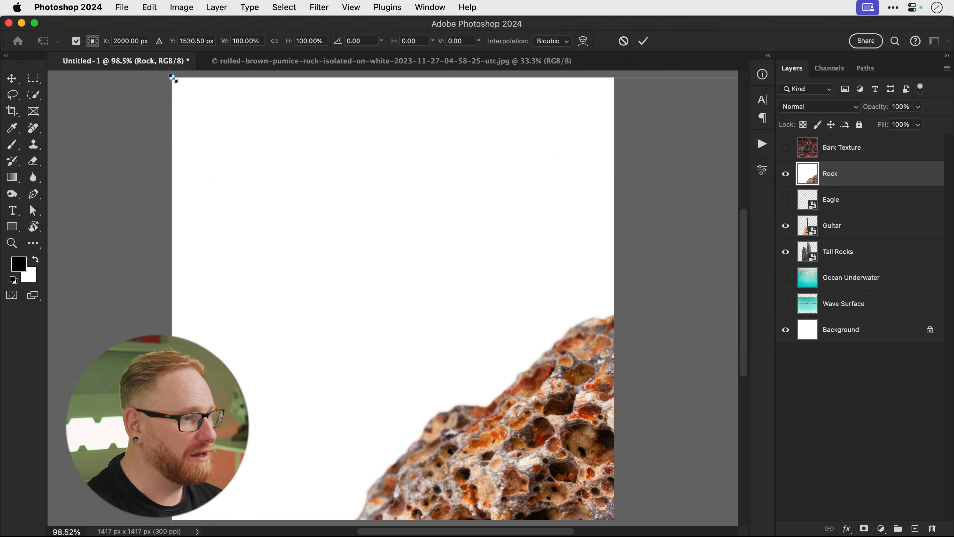
pyautogui.moveTo(172, 78); pyautogui.dragTo(634, 429)
pyautogui.moveTo(660, 473); pyautogui.dragTo(239, 233)
pyautogui.press('Return')
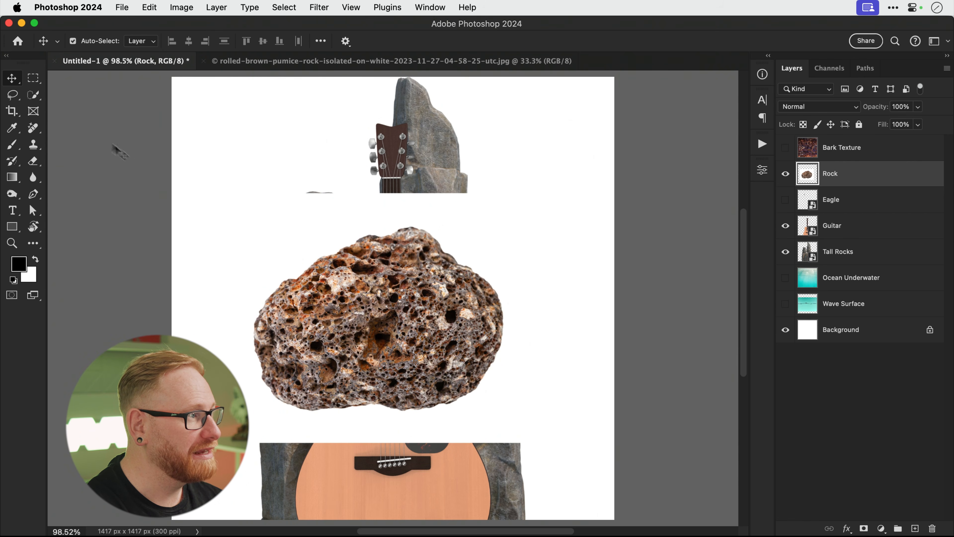
# Select the pumice rock with the Object Selection Tool and add a layer mask to remove its white background.
pyautogui.click(30, 93)
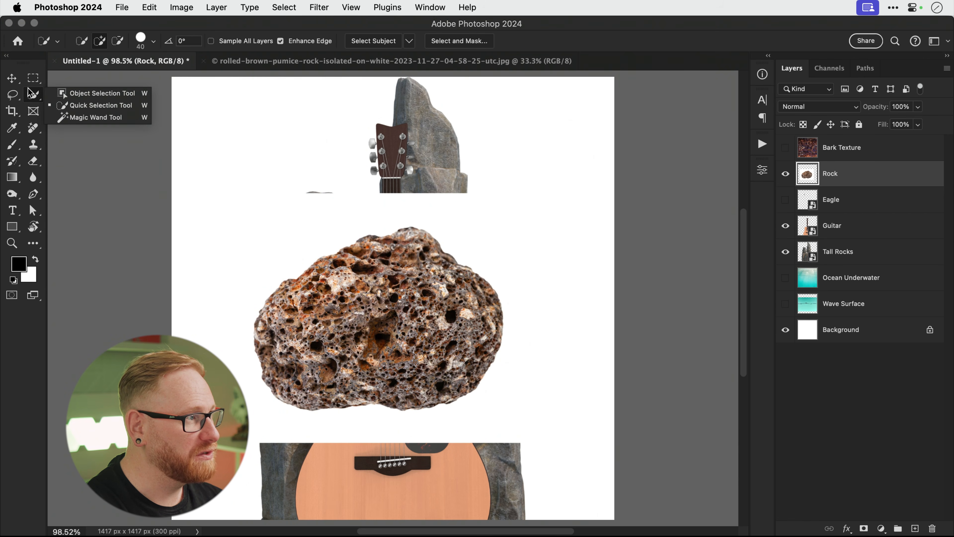
pyautogui.click(65, 94)
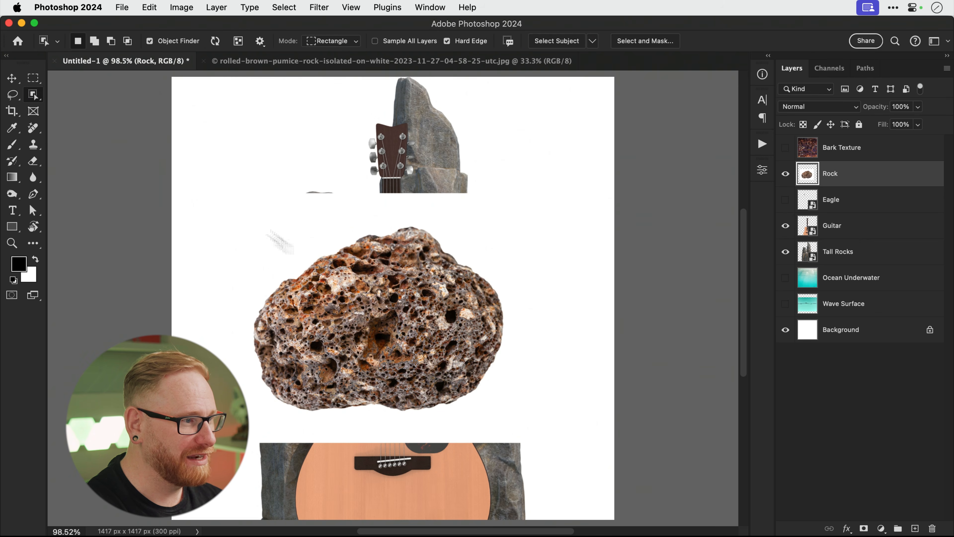
pyautogui.click(410, 328)
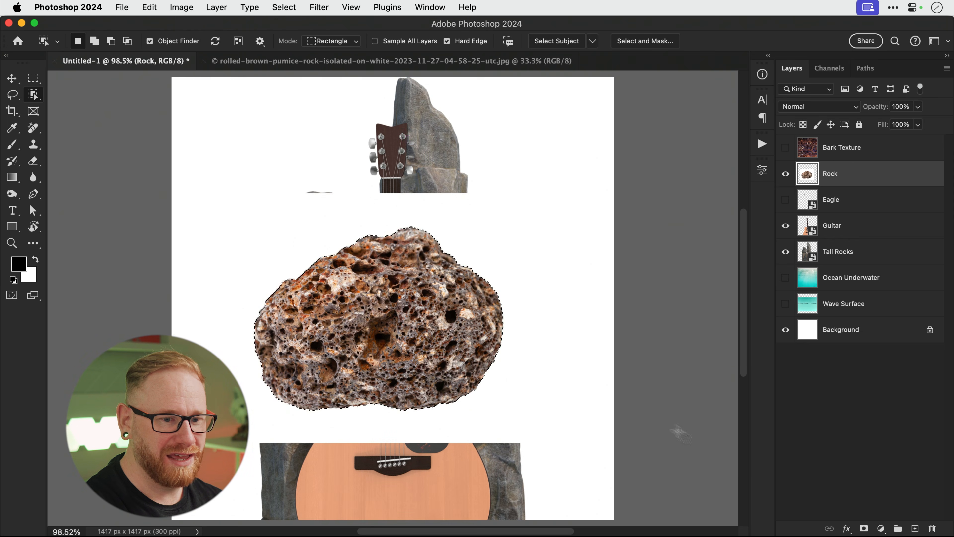
pyautogui.click(863, 528)
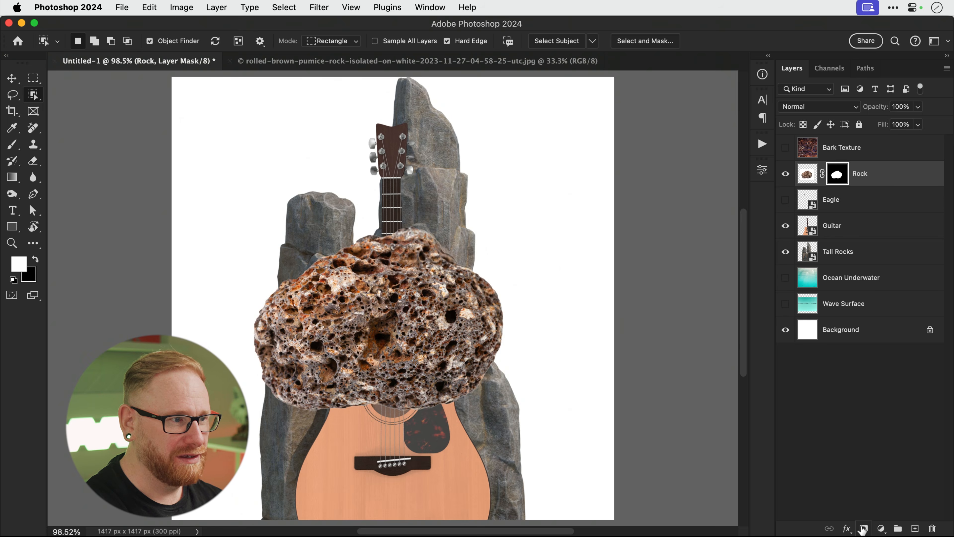
# Hide the original rock and shrink the masked copy to about half, placed on the guitar's bottom edge.
pyautogui.press('v')
pyautogui.moveTo(397, 355); pyautogui.dragTo(437, 403)
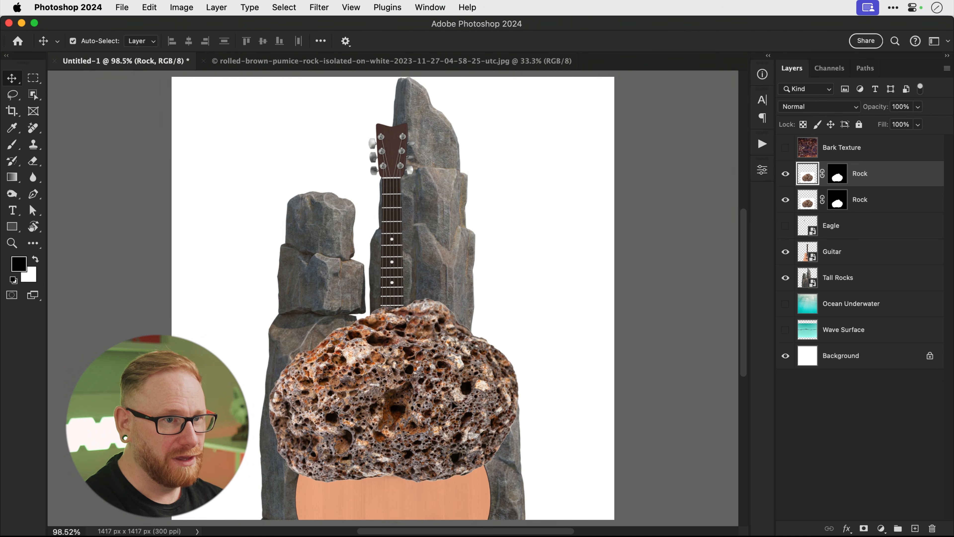
pyautogui.click(783, 202)
pyautogui.scroll(-5, 447, 404)
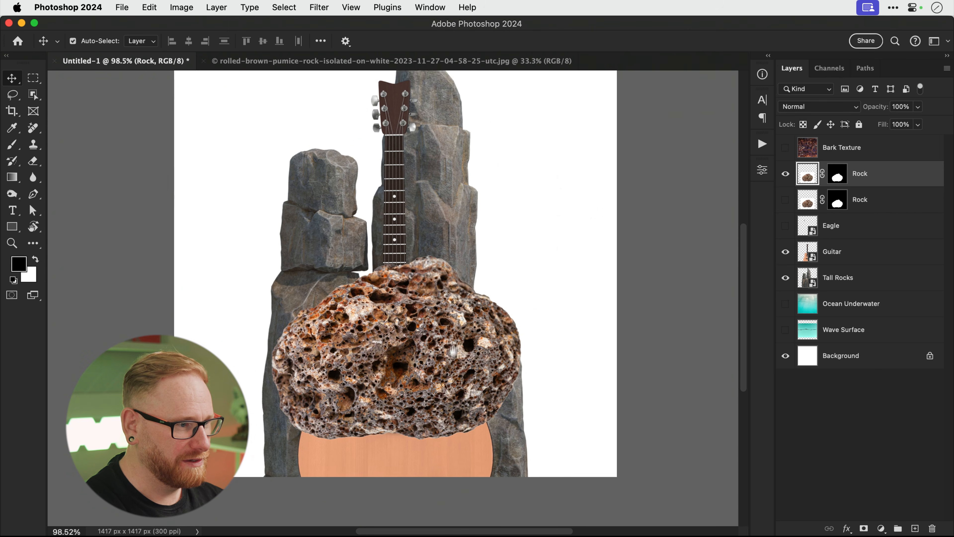
pyautogui.moveTo(459, 328); pyautogui.dragTo(460, 419)
pyautogui.press('super+t')
pyautogui.moveTo(555, 280); pyautogui.dragTo(397, 408)
pyautogui.moveTo(316, 470); pyautogui.dragTo(447, 449)
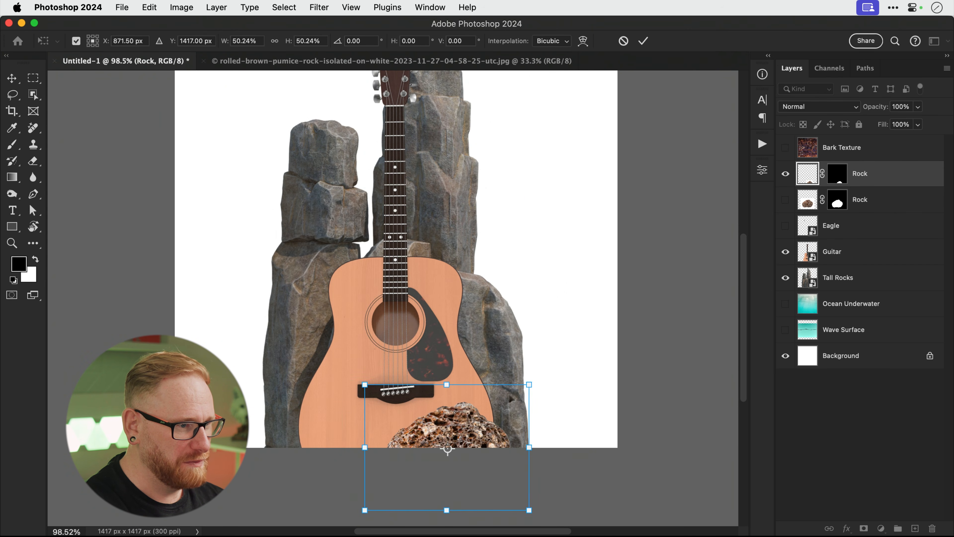
pyautogui.moveTo(530, 383); pyautogui.dragTo(507, 401)
pyautogui.moveTo(466, 434); pyautogui.dragTo(293, 432)
pyautogui.press('Return')
# Rotate a rock copy and place it at the guitar's lower left.
pyautogui.hotkey('ctrl', 't')
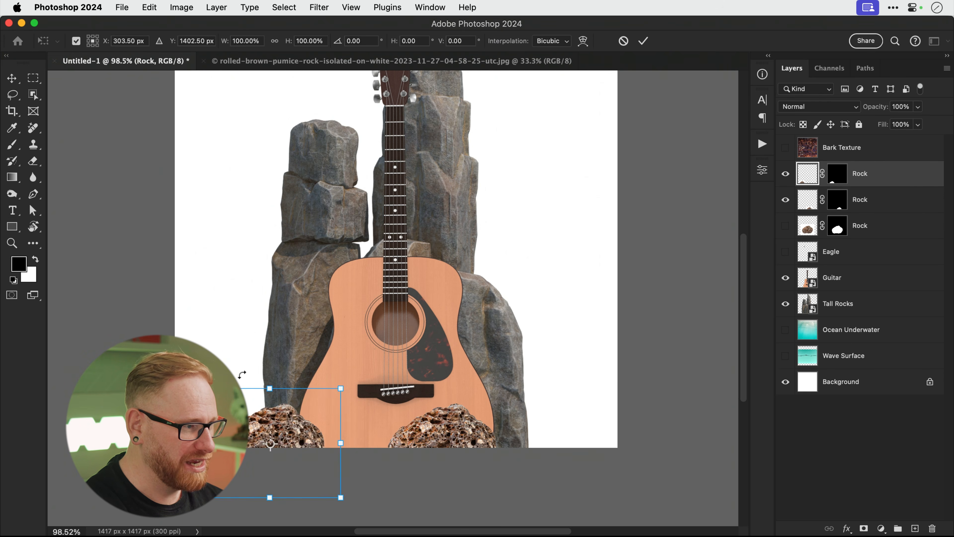
pyautogui.moveTo(259, 401); pyautogui.dragTo(306, 465)
pyautogui.moveTo(284, 417); pyautogui.dragTo(344, 422)
pyautogui.press('Return')
# Duplicate the rock and rotate the new copy below the guitar bridge.
pyautogui.press('super+j')
pyautogui.press('super+t')
pyautogui.moveTo(472, 393); pyautogui.dragTo(488, 450)
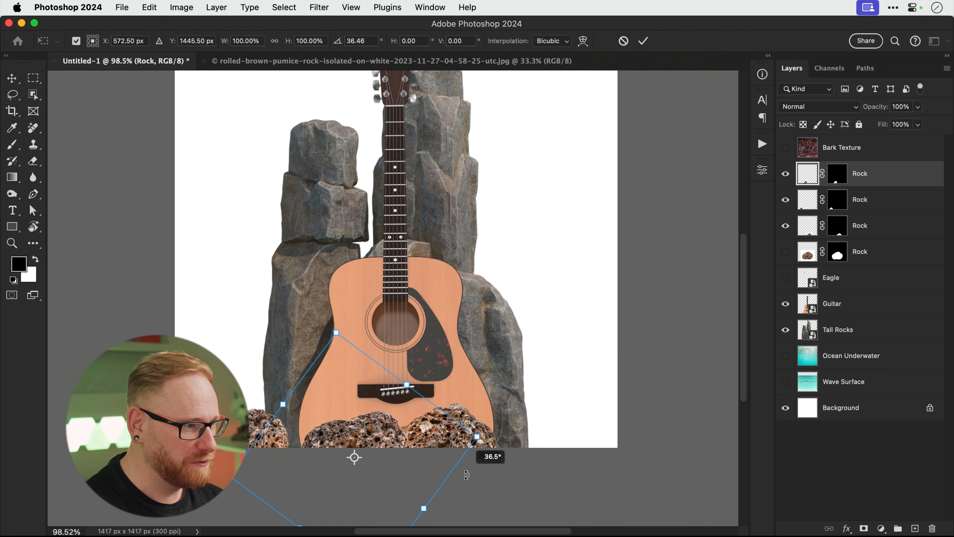
pyautogui.moveTo(371, 438)
pyautogui.mouseDown()
pyautogui.moveTo(376, 447)
pyautogui.moveTo(367, 444)
pyautogui.mouseUp()
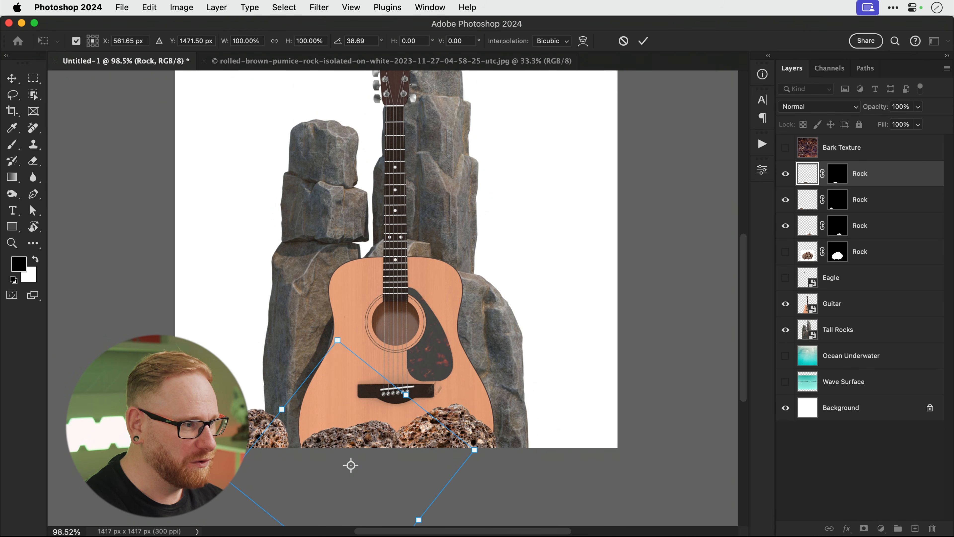
pyautogui.moveTo(448, 371); pyautogui.dragTo(444, 470)
pyautogui.moveTo(348, 446); pyautogui.dragTo(509, 422)
pyautogui.press('Return')
# Add an enlarged, rotated rock copy at the guitar's right, then nudge the bottom rocks into place.
pyautogui.press('super+[')
pyautogui.press('super+[')
pyautogui.press('super+j')
pyautogui.press('super+t')
pyautogui.moveTo(602, 368); pyautogui.dragTo(621, 350)
pyautogui.moveTo(628, 381); pyautogui.dragTo(627, 465)
pyautogui.moveTo(536, 426)
pyautogui.mouseDown()
pyautogui.moveTo(568, 432)
pyautogui.moveTo(552, 424)
pyautogui.mouseUp()
pyautogui.press('Return')
pyautogui.moveTo(456, 429); pyautogui.dragTo(439, 428)
pyautogui.moveTo(515, 426); pyautogui.dragTo(533, 437)
pyautogui.scroll(-2, 532, 436)
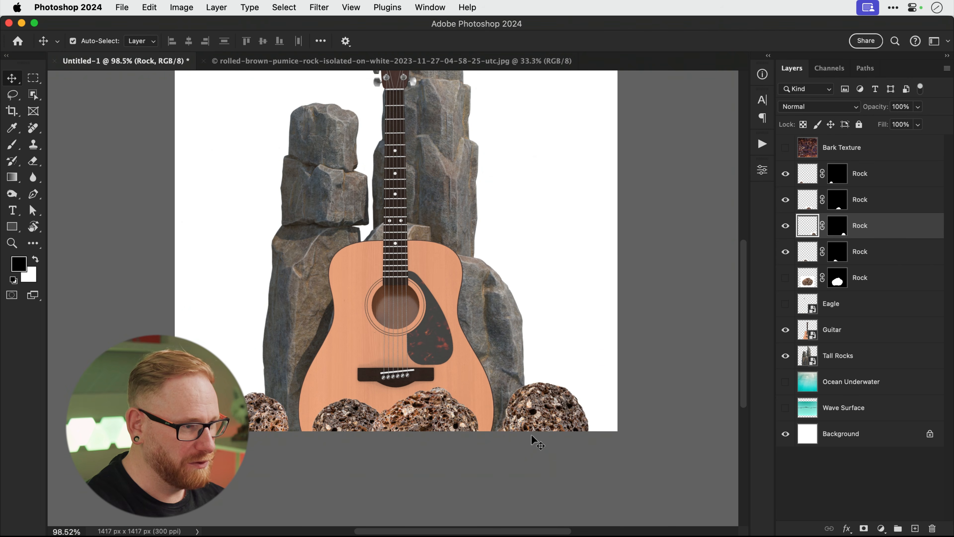
pyautogui.scroll(5, 531, 434)
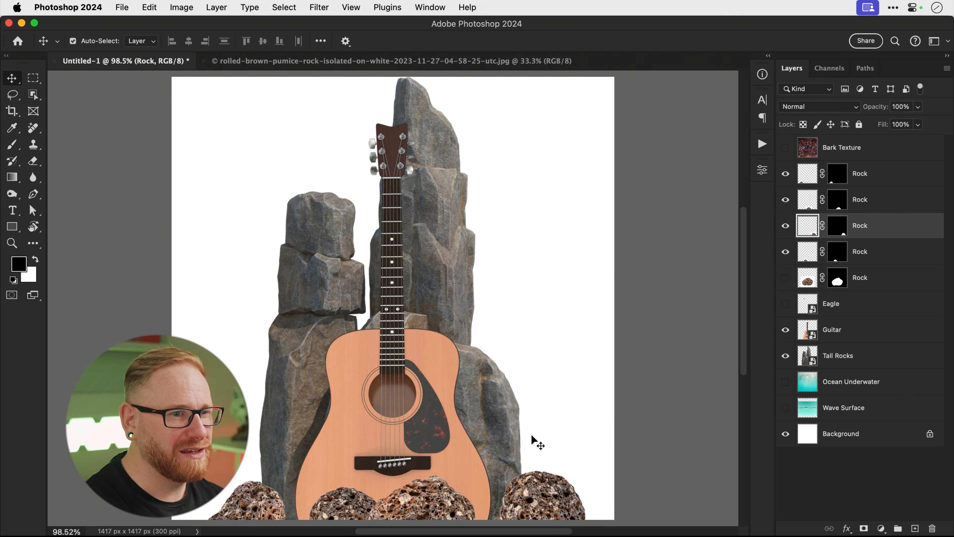
# Open the sunset seascape photo from Bridge in Photoshop 2024 and copy the whole image.
pyautogui.press('super+Tab')
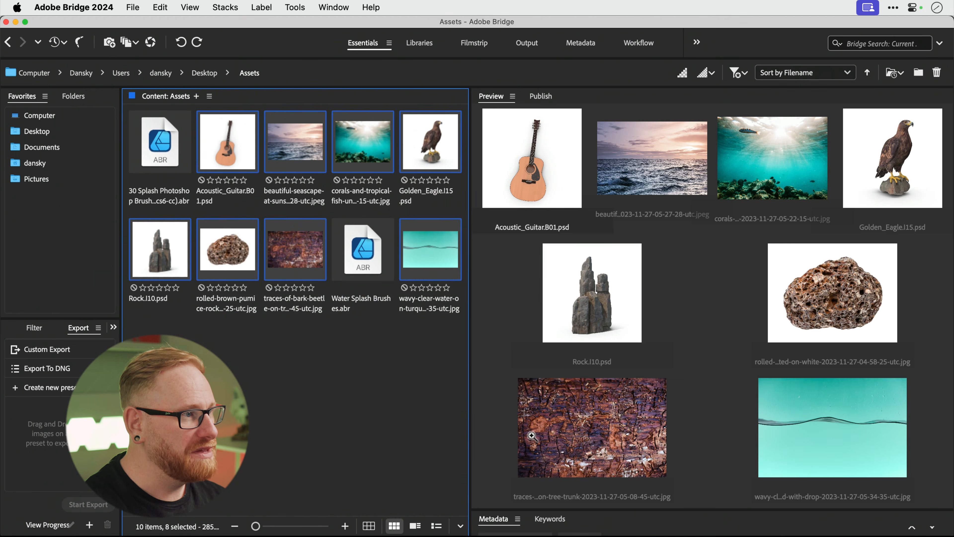
pyautogui.click(400, 398)
pyautogui.click(287, 138)
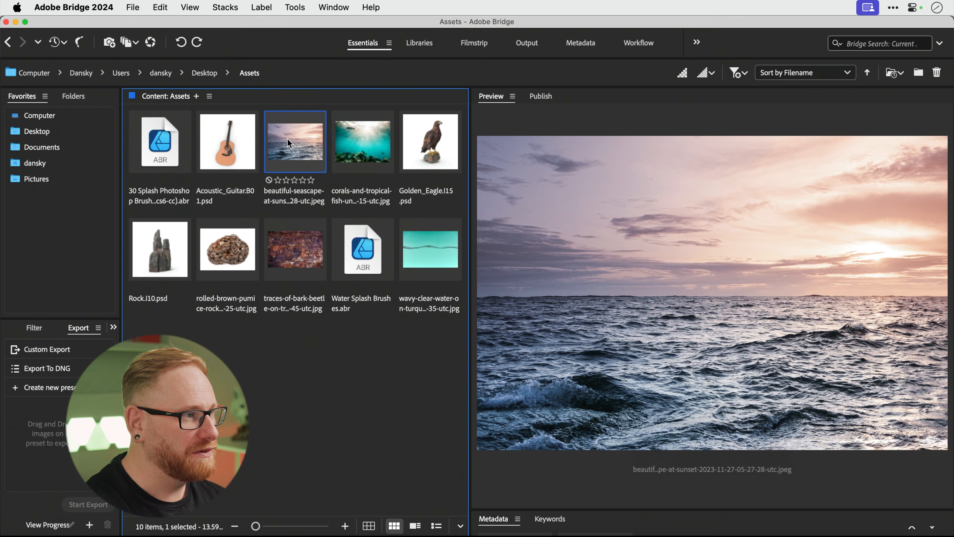
pyautogui.rightClick(287, 138)
pyautogui.moveTo(350, 59)
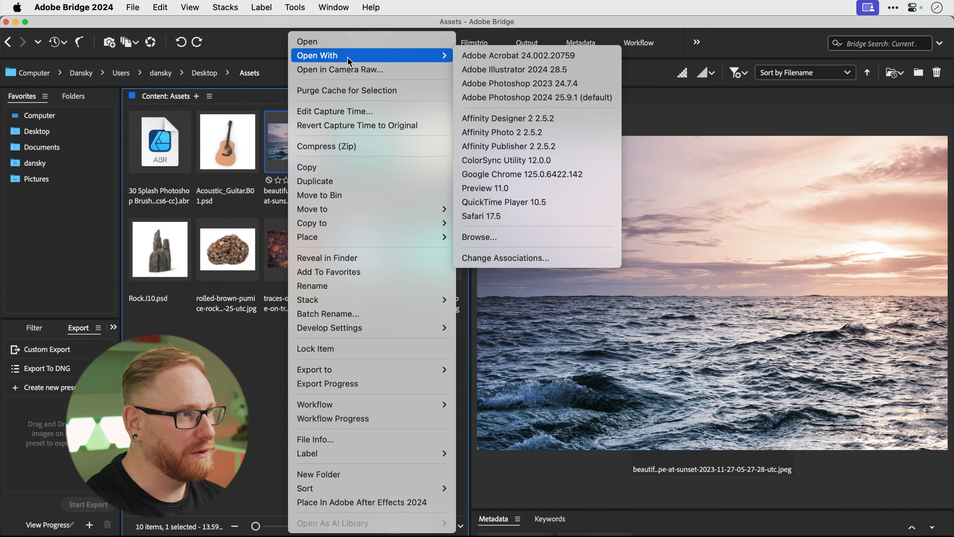
pyautogui.click(495, 97)
pyautogui.press('super+a')
pyautogui.press('super+c')
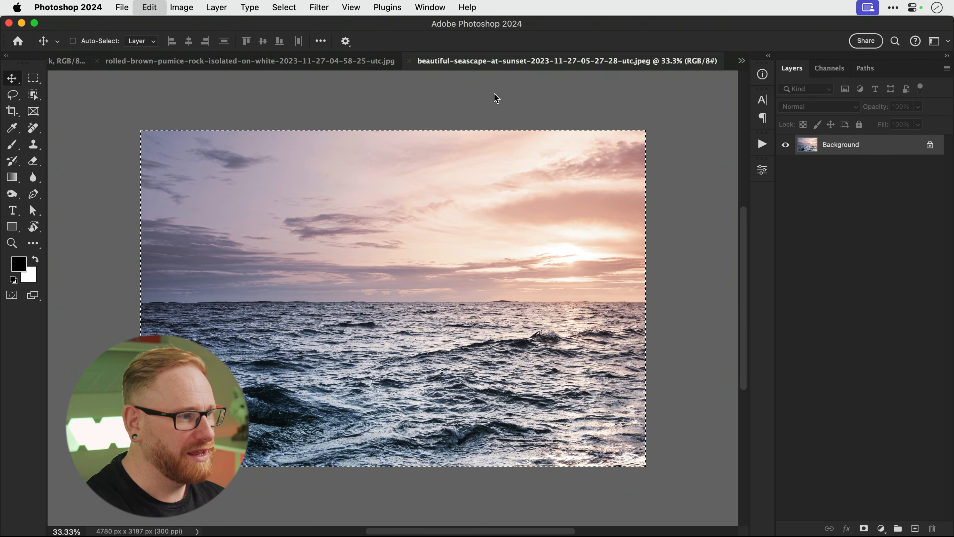
# Paste the seascape above Ocean Underwater and scale it down to fill the square canvas.
pyautogui.press('super+w')
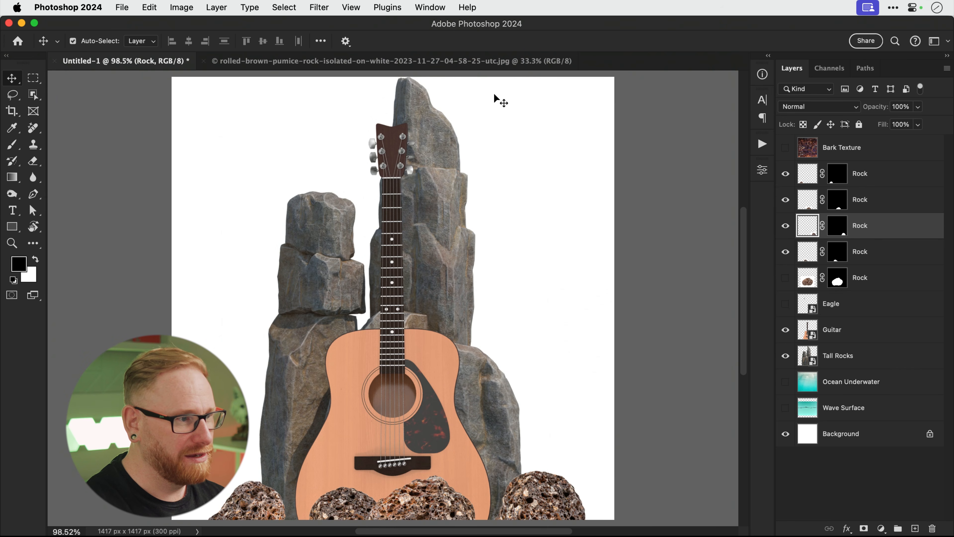
pyautogui.click(838, 390)
pyautogui.press('super+v')
pyautogui.press('super+minus')
pyautogui.press('super+minus')
pyautogui.press('super+minus')
pyautogui.press('super+minus')
pyautogui.press('super+minus')
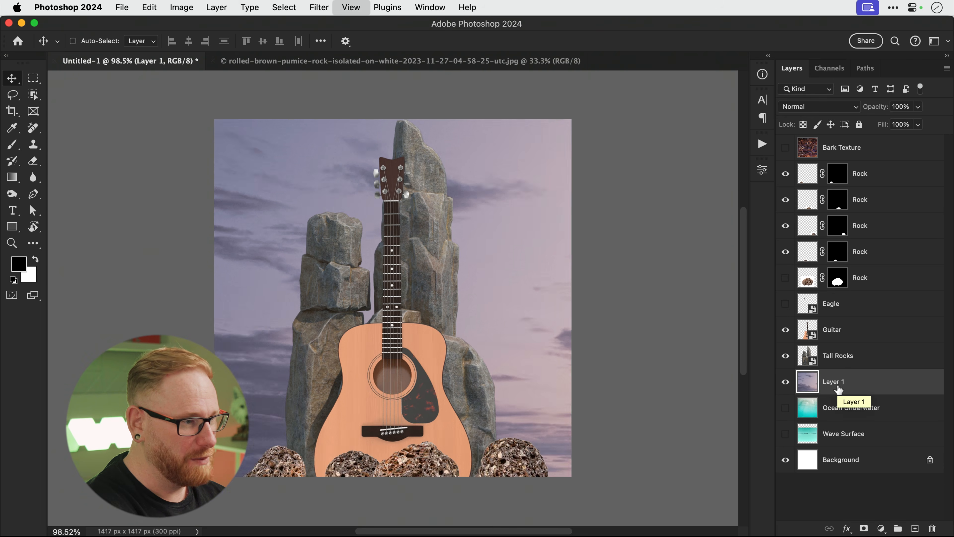
pyautogui.press('super+t')
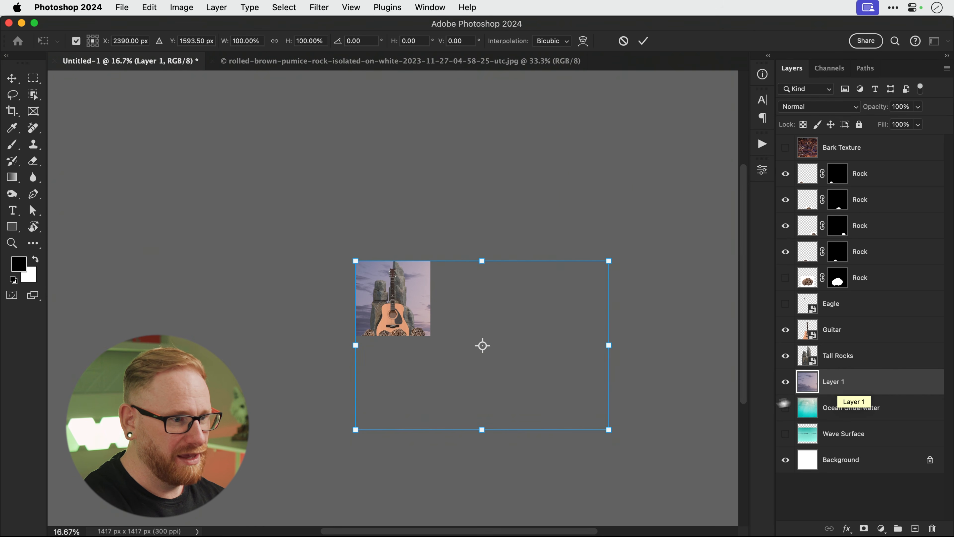
pyautogui.moveTo(609, 429); pyautogui.dragTo(474, 342)
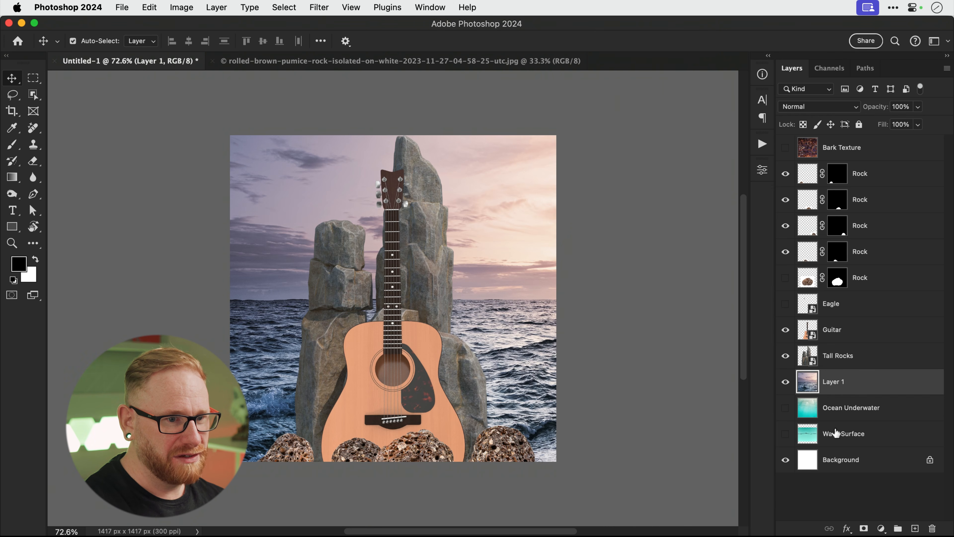
# Move Wave Surface just above Layer 1, make it visible, and give it a blank mask.
pyautogui.click(835, 433)
pyautogui.moveTo(835, 434); pyautogui.dragTo(829, 380)
pyautogui.click(784, 382)
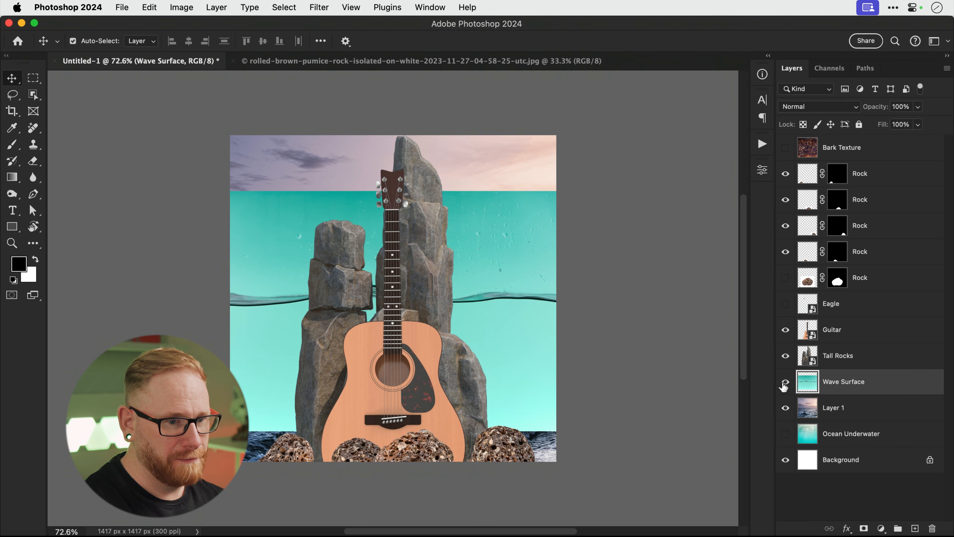
pyautogui.click(863, 528)
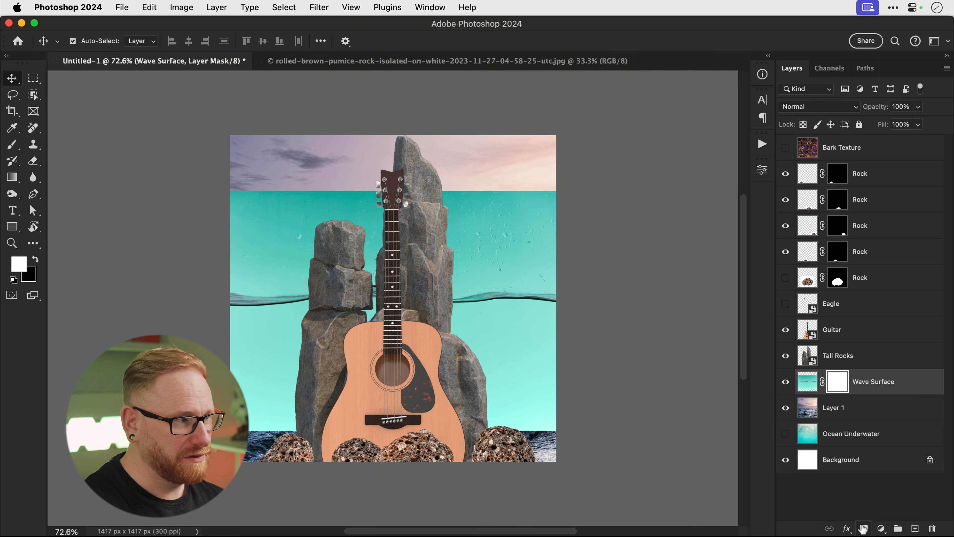
pyautogui.click(14, 148)
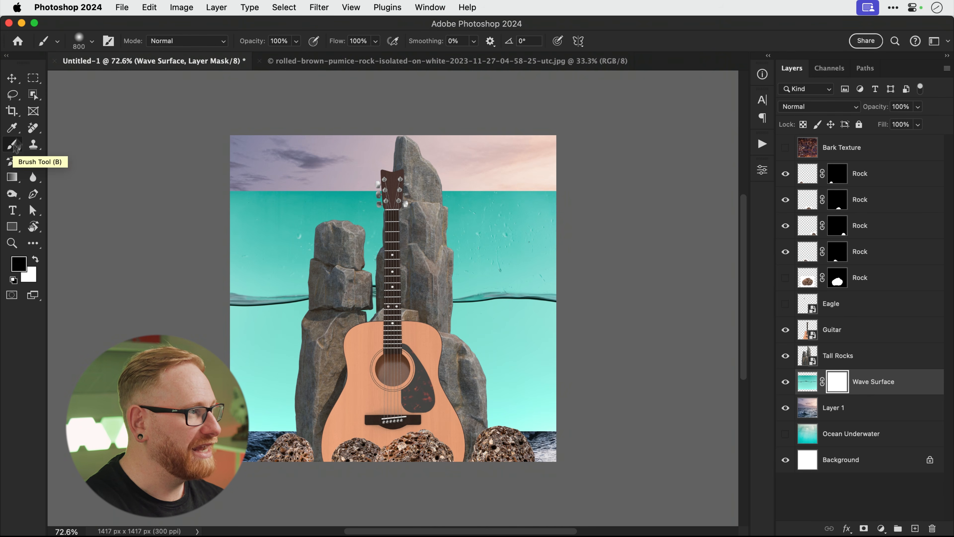
# Choose the Soft Round Pressure Opacity brush from General Brushes at 150 px.
pyautogui.click(90, 42)
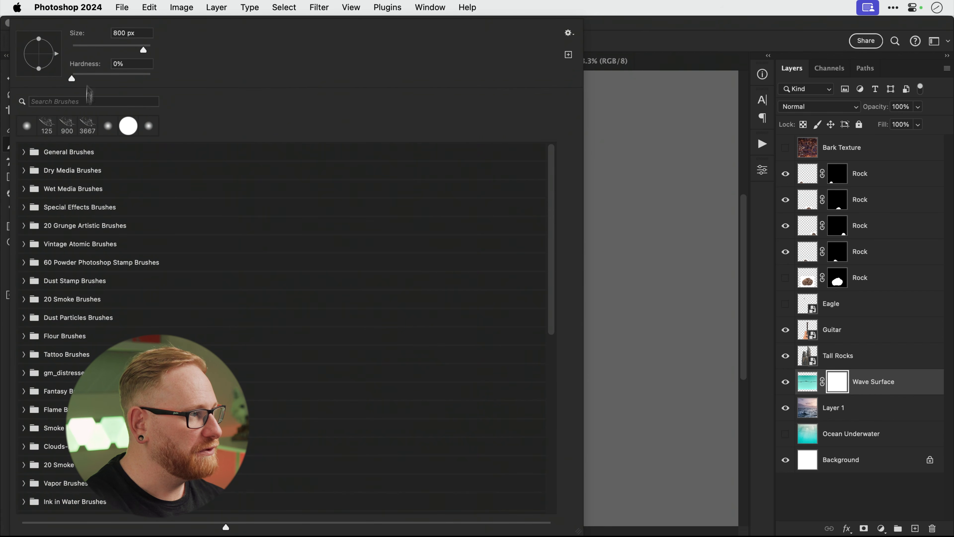
pyautogui.click(24, 152)
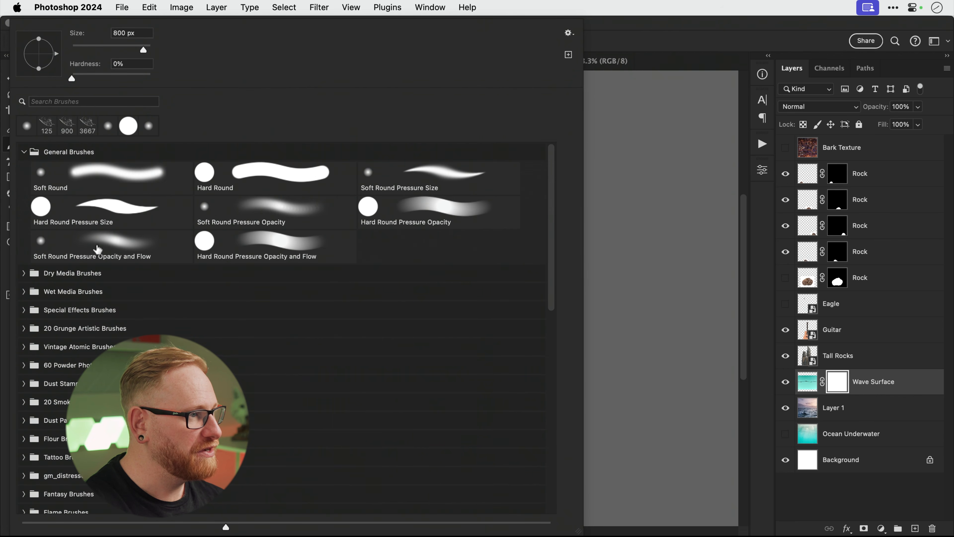
pyautogui.click(259, 211)
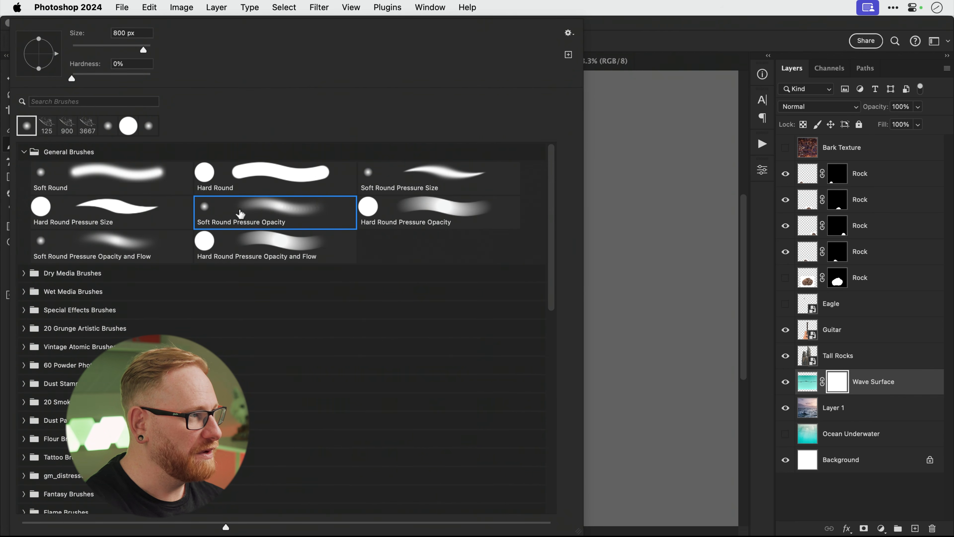
pyautogui.click(680, 240)
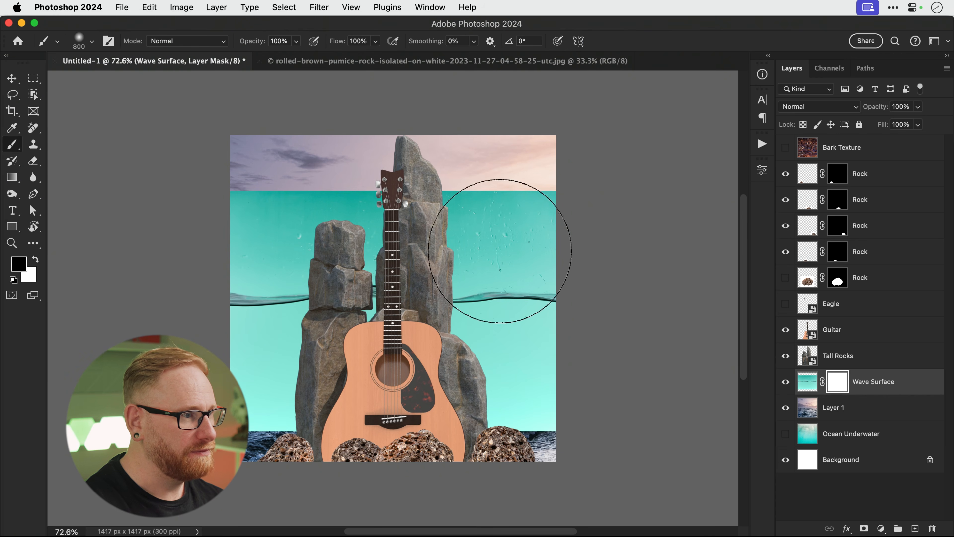
pyautogui.press('[')
pyautogui.press('[')
pyautogui.press('[')
pyautogui.press('[')
pyautogui.press('[')
pyautogui.press('[')
pyautogui.press('[')
pyautogui.press('[')
pyautogui.press('[')
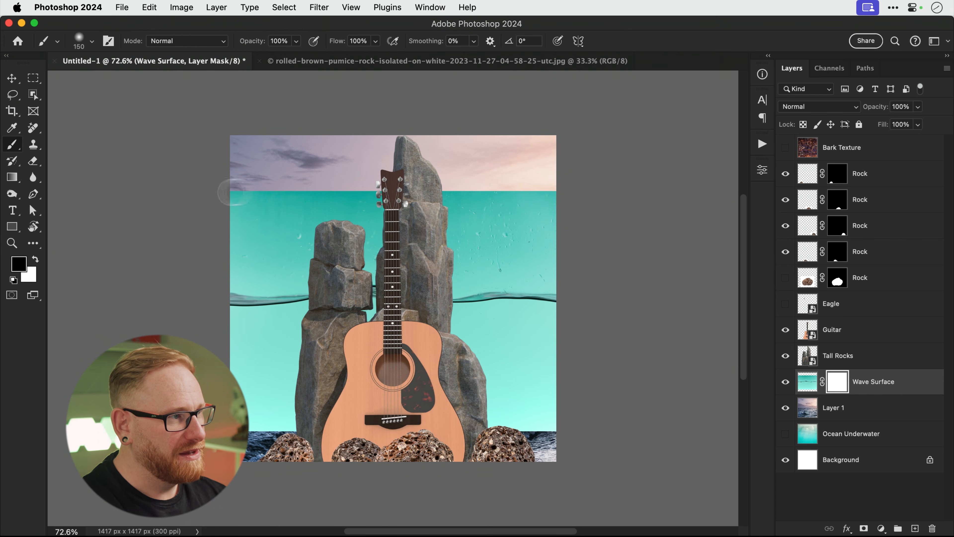
# Mask the teal into the sky at the top and off the ocean below, then restack Wave Surface above Guitar.
pyautogui.moveTo(218, 196)
pyautogui.mouseDown()
pyautogui.moveTo(608, 181)
pyautogui.moveTo(188, 197)
pyautogui.moveTo(585, 202)
pyautogui.moveTo(132, 217)
pyautogui.moveTo(600, 214)
pyautogui.moveTo(186, 234)
pyautogui.moveTo(263, 260)
pyautogui.moveTo(296, 241)
pyautogui.moveTo(251, 258)
pyautogui.moveTo(391, 246)
pyautogui.moveTo(592, 262)
pyautogui.moveTo(370, 244)
pyautogui.mouseUp()
pyautogui.moveTo(571, 242)
pyautogui.mouseDown()
pyautogui.moveTo(319, 257)
pyautogui.moveTo(571, 249)
pyautogui.moveTo(417, 263)
pyautogui.moveTo(254, 265)
pyautogui.moveTo(355, 260)
pyautogui.moveTo(503, 275)
pyautogui.moveTo(557, 266)
pyautogui.mouseUp()
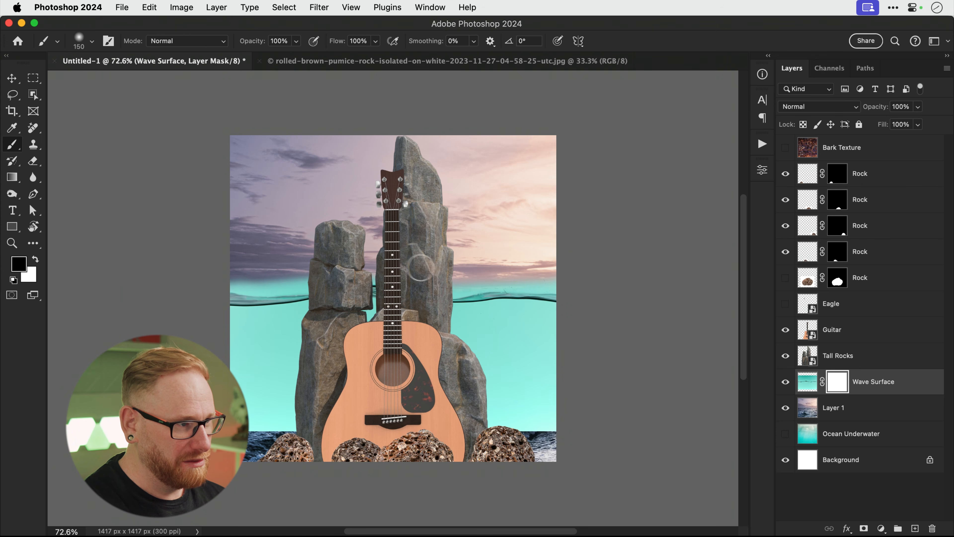
pyautogui.moveTo(420, 268); pyautogui.dragTo(240, 265)
pyautogui.press(']')
pyautogui.press(']')
pyautogui.press(']')
pyautogui.press(']')
pyautogui.press(']')
pyautogui.press(']')
pyautogui.press(']')
pyautogui.press(']')
pyautogui.moveTo(240, 380)
pyautogui.mouseDown()
pyautogui.moveTo(308, 376)
pyautogui.moveTo(303, 399)
pyautogui.mouseUp()
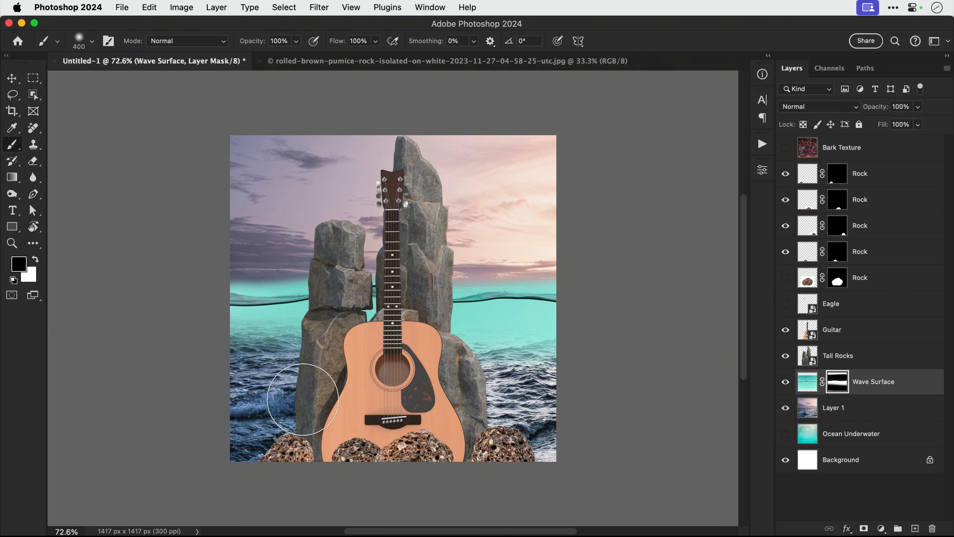
pyautogui.press('[')
pyautogui.press('[')
pyautogui.press('[')
pyautogui.press('[')
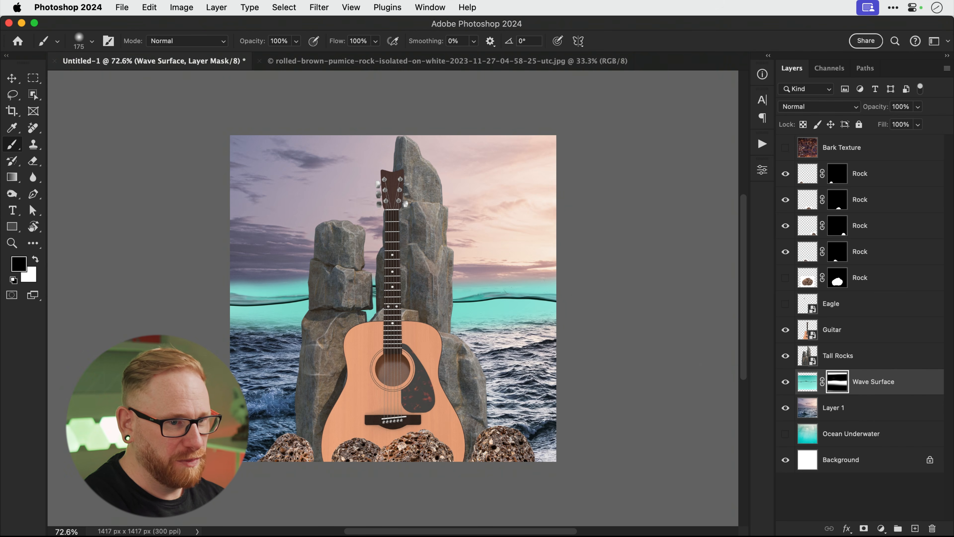
pyautogui.moveTo(873, 382); pyautogui.dragTo(880, 328)
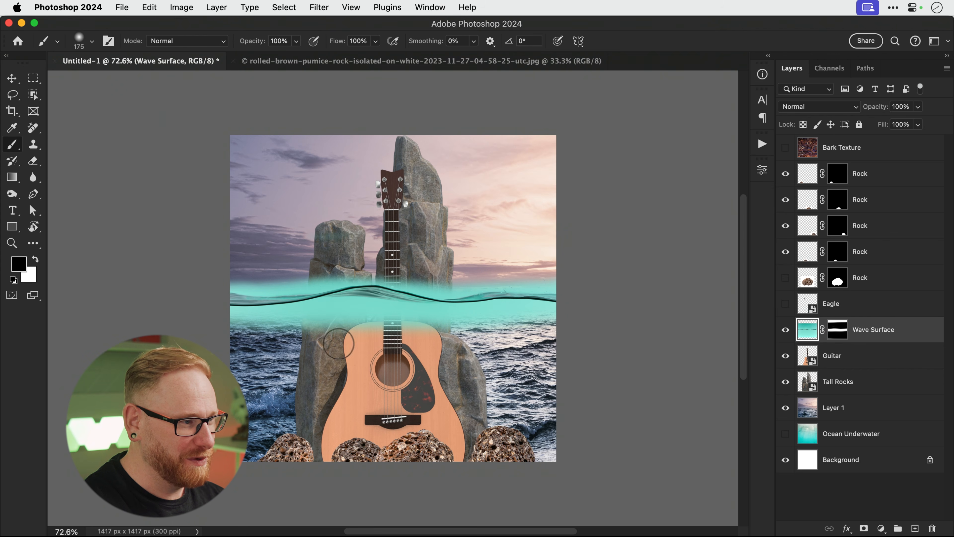
# Undo a stray stroke and mask out the lower teal fade band across the sea.
pyautogui.moveTo(347, 319)
pyautogui.mouseDown()
pyautogui.moveTo(315, 317)
pyautogui.moveTo(293, 339)
pyautogui.moveTo(263, 335)
pyautogui.moveTo(389, 297)
pyautogui.moveTo(420, 323)
pyautogui.moveTo(488, 311)
pyautogui.mouseUp()
pyautogui.press('super+z')
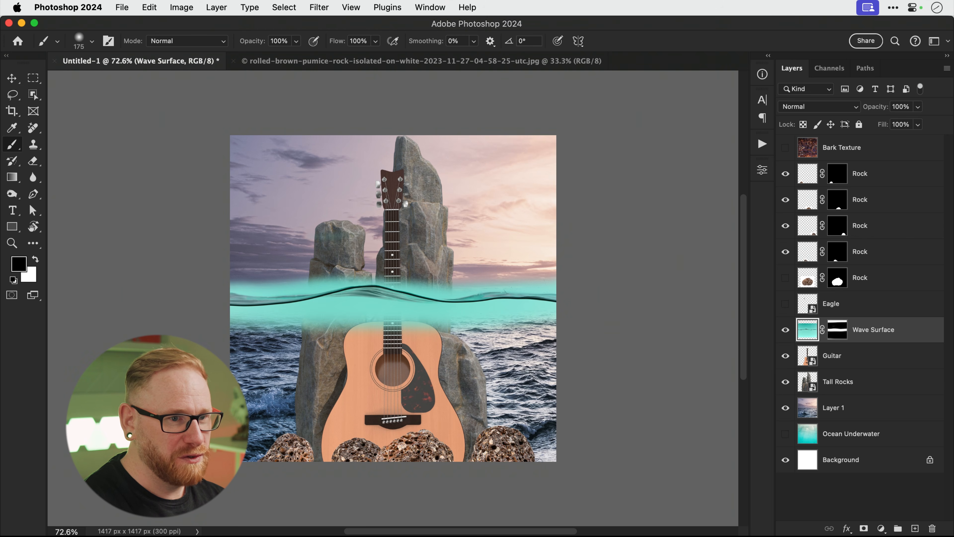
pyautogui.click(839, 337)
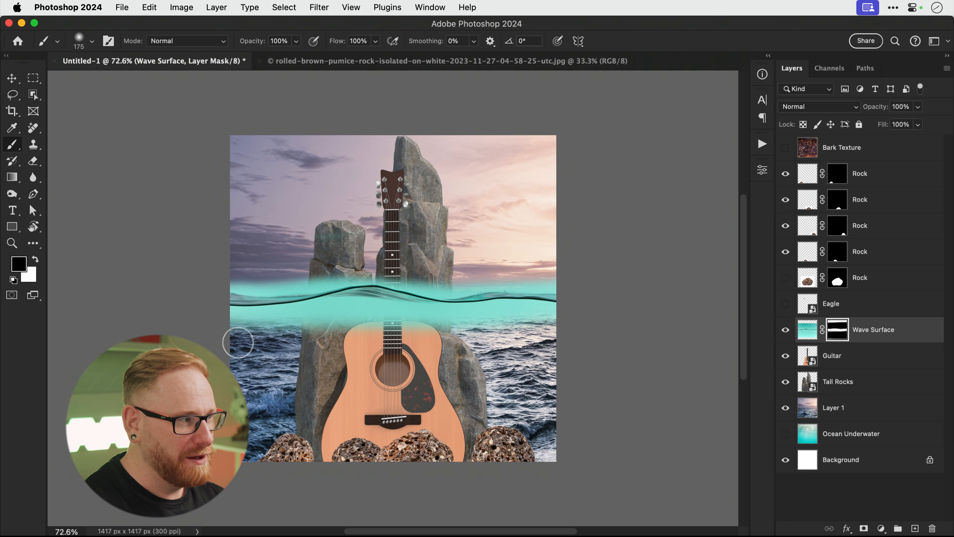
pyautogui.moveTo(237, 341)
pyautogui.mouseDown()
pyautogui.moveTo(341, 333)
pyautogui.moveTo(571, 340)
pyautogui.mouseUp()
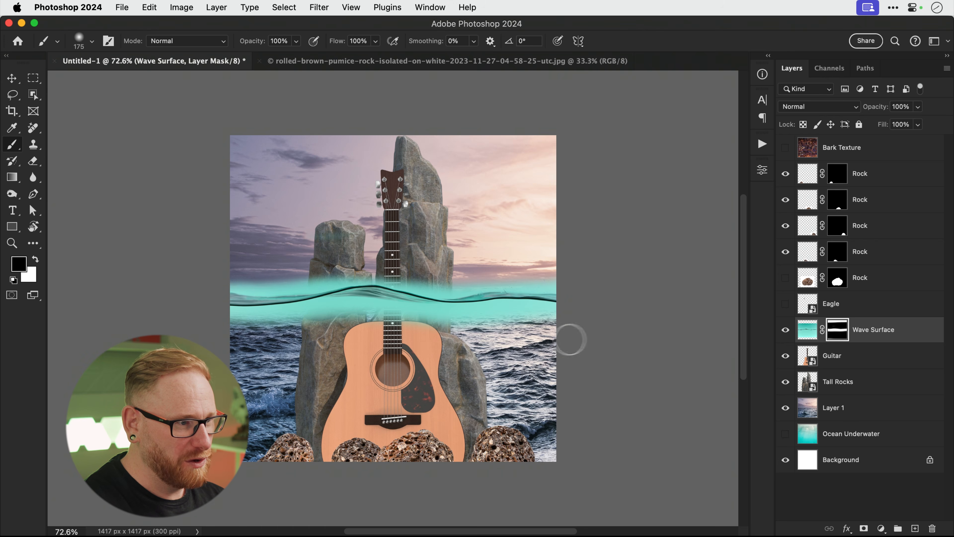
# Erase the teal haze just above the wave line with a 60–70 px brush, then show Bark Texture.
pyautogui.press('[')
pyautogui.press('[')
pyautogui.press('[')
pyautogui.press('[')
pyautogui.press('[')
pyautogui.press('[')
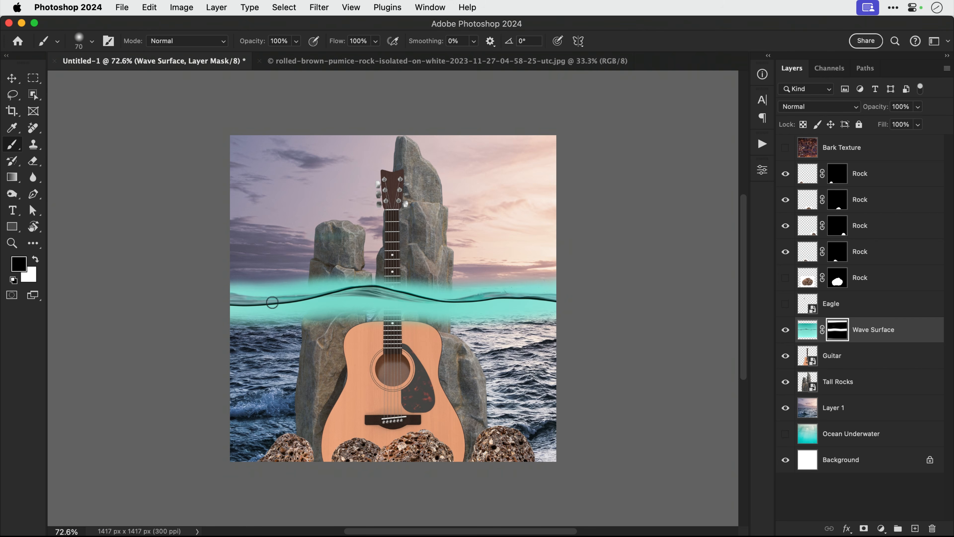
pyautogui.moveTo(225, 285); pyautogui.dragTo(243, 289)
pyautogui.press('super+0')
pyautogui.moveTo(162, 287); pyautogui.dragTo(436, 280)
pyautogui.press(']')
pyautogui.press(']')
pyautogui.press(']')
pyautogui.press(']')
pyautogui.moveTo(463, 297)
pyautogui.mouseDown()
pyautogui.moveTo(584, 284)
pyautogui.moveTo(414, 274)
pyautogui.moveTo(620, 278)
pyautogui.moveTo(186, 282)
pyautogui.mouseUp()
pyautogui.press('v')
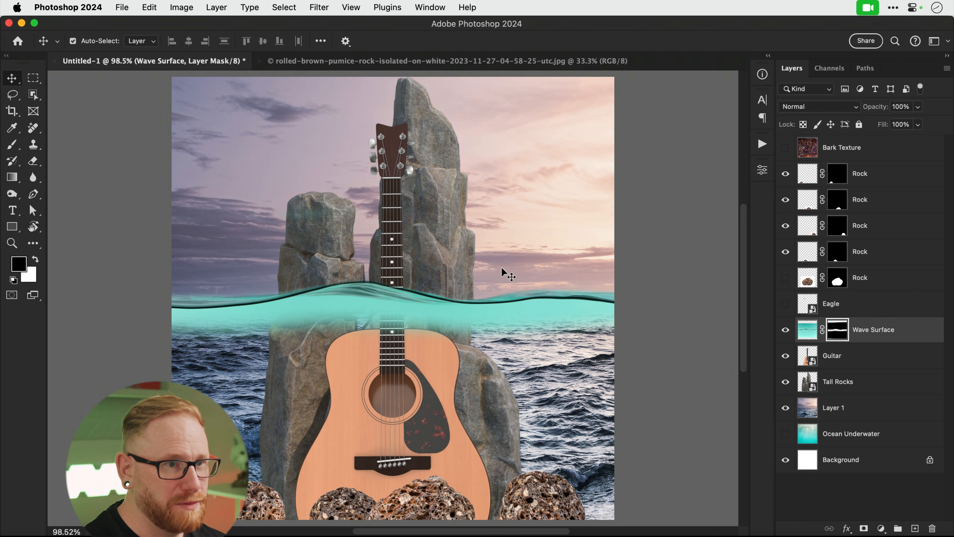
pyautogui.click(785, 148)
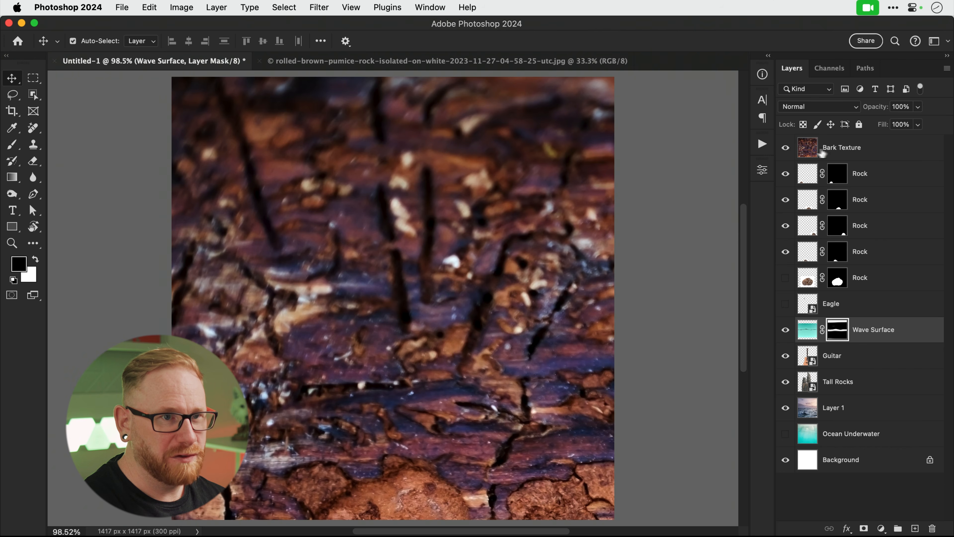
# Move Bark Texture below Wave Surface and begin scaling it down.
pyautogui.moveTo(831, 151); pyautogui.dragTo(837, 344)
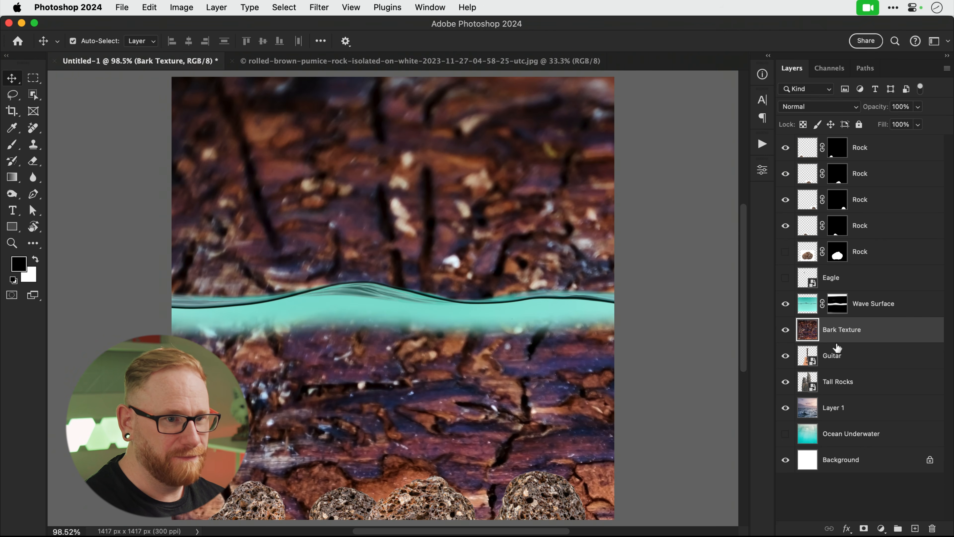
pyautogui.press('super+minus')
pyautogui.press('super+minus')
pyautogui.press('super+minus')
pyautogui.press('super+minus')
pyautogui.press('super+minus')
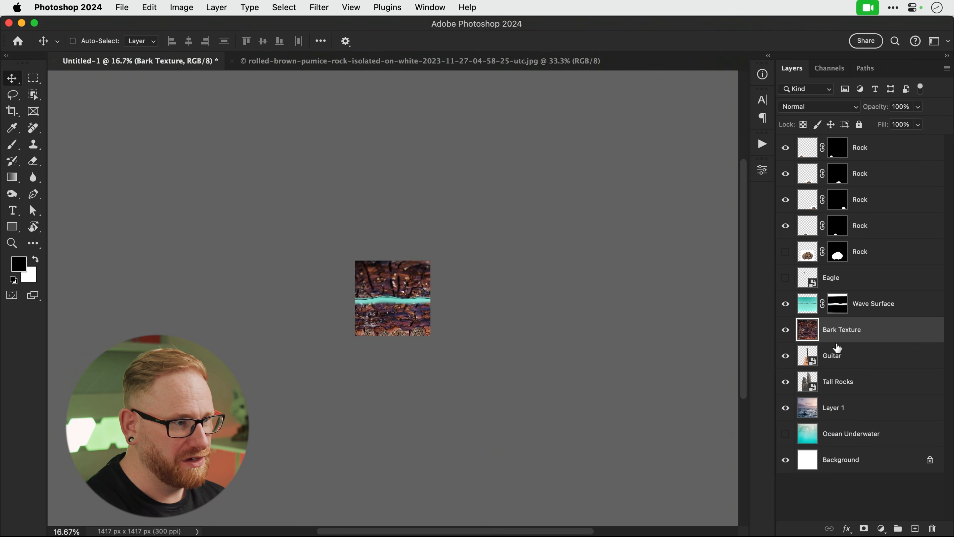
pyautogui.press('super+t')
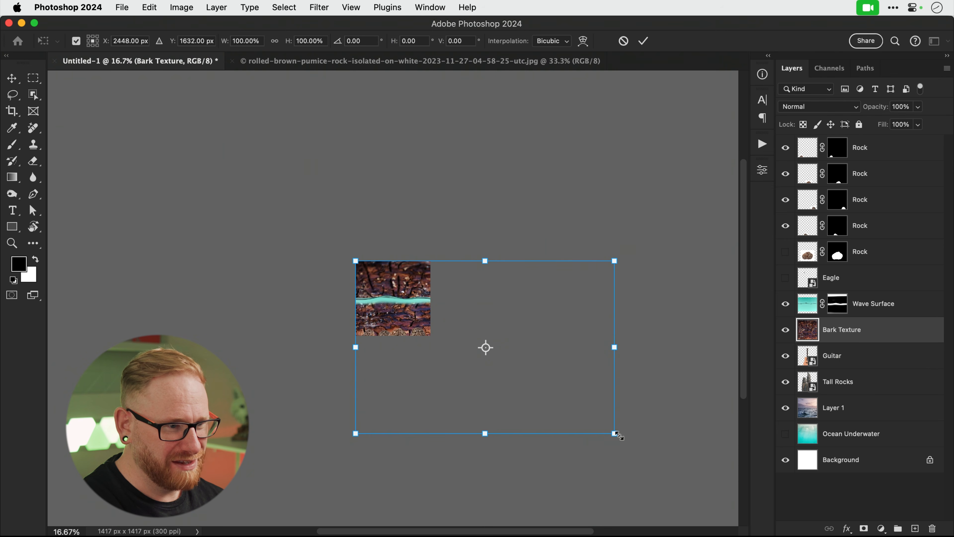
pyautogui.moveTo(618, 436); pyautogui.dragTo(407, 302)
pyautogui.press('super+0')
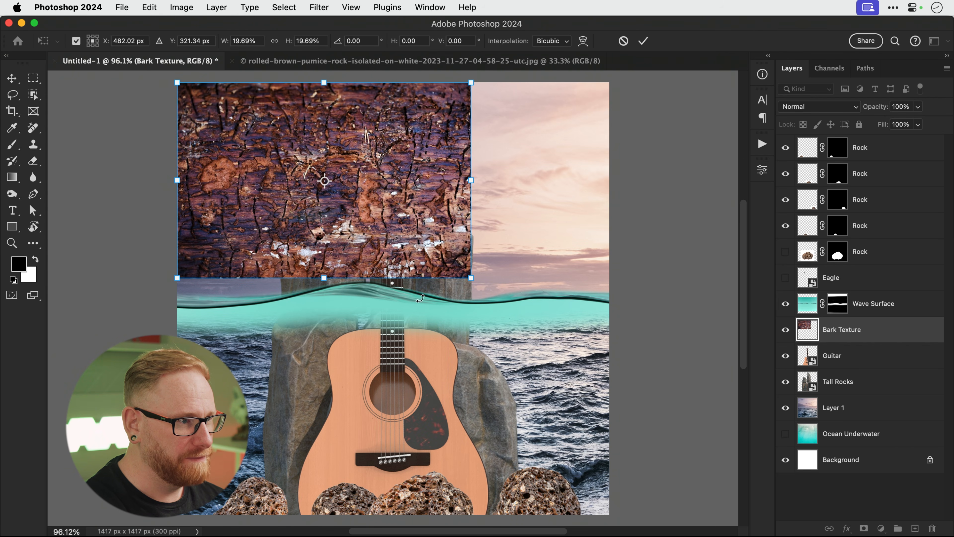
# Rotate the bark texture 90°, fit it over the guitar body at about 20%, and duplicate it.
pyautogui.moveTo(470, 279); pyautogui.dragTo(616, 376)
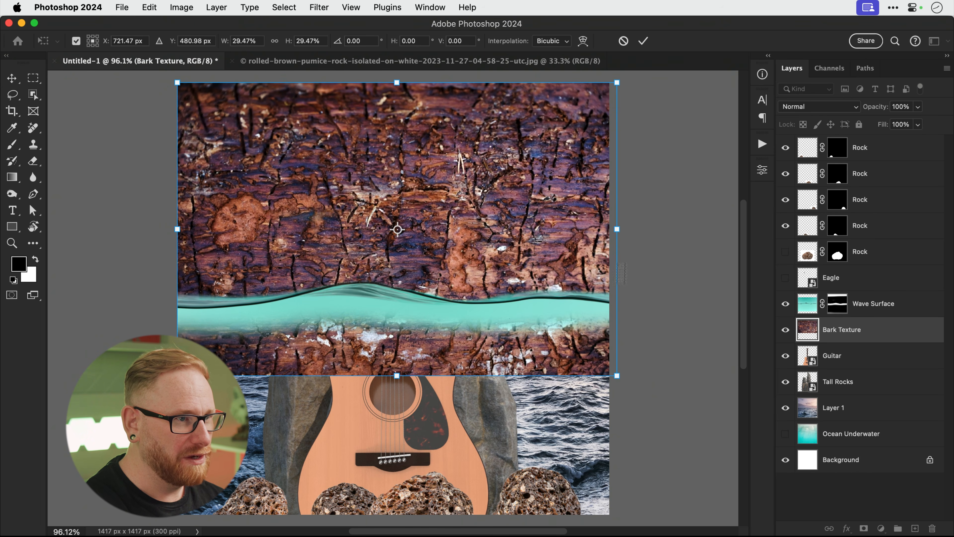
pyautogui.moveTo(633, 172); pyautogui.dragTo(450, 403)
pyautogui.moveTo(466, 162); pyautogui.dragTo(466, 310)
pyautogui.moveTo(543, 155); pyautogui.dragTo(495, 221)
pyautogui.moveTo(421, 256); pyautogui.dragTo(421, 373)
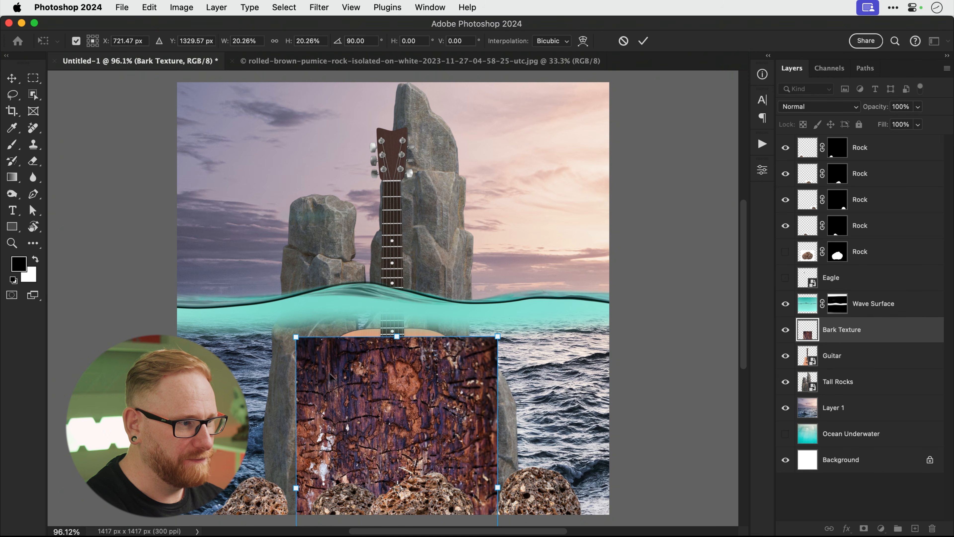
pyautogui.press('Return')
pyautogui.press('super+j')
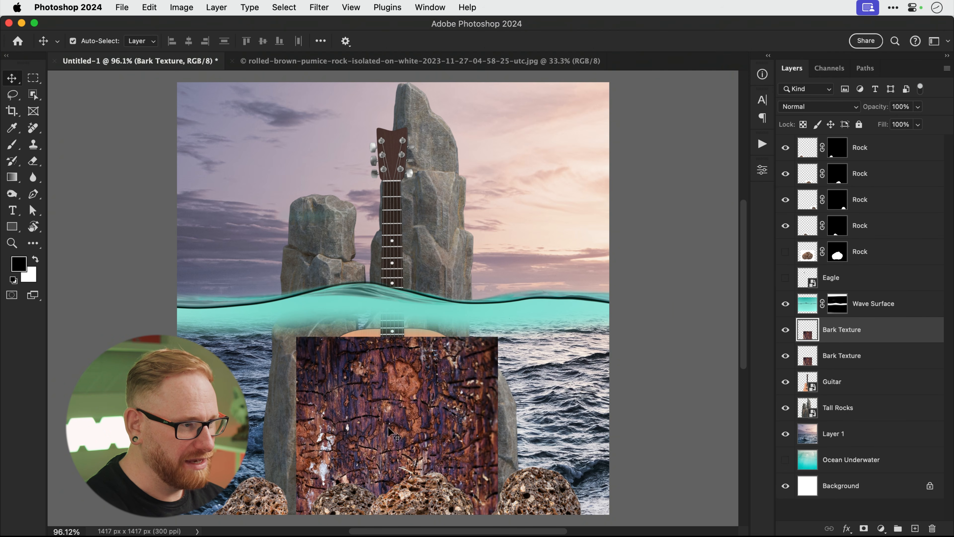
# Flip the bark copy horizontally, move it above the waterline, and merge both bark layers.
pyautogui.click(149, 7)
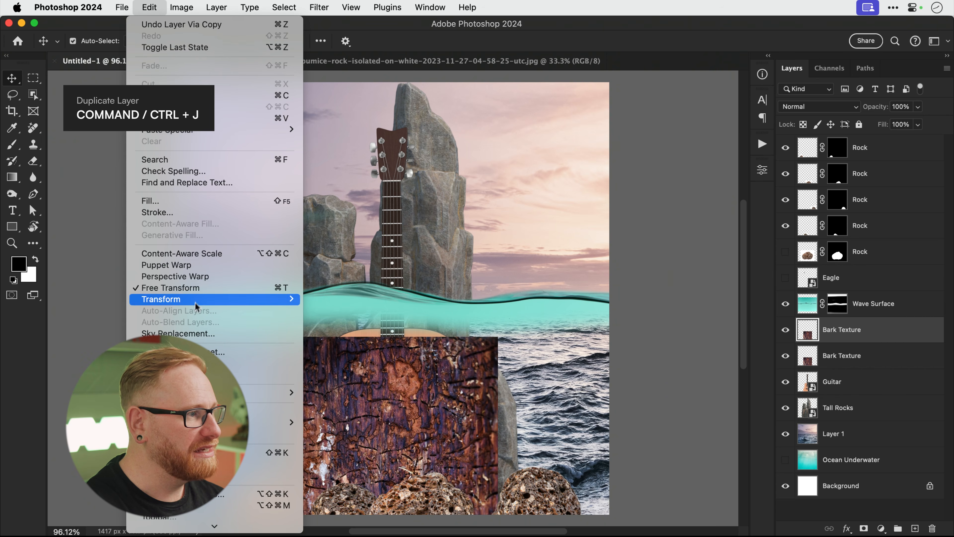
pyautogui.moveTo(195, 300)
pyautogui.click(342, 511)
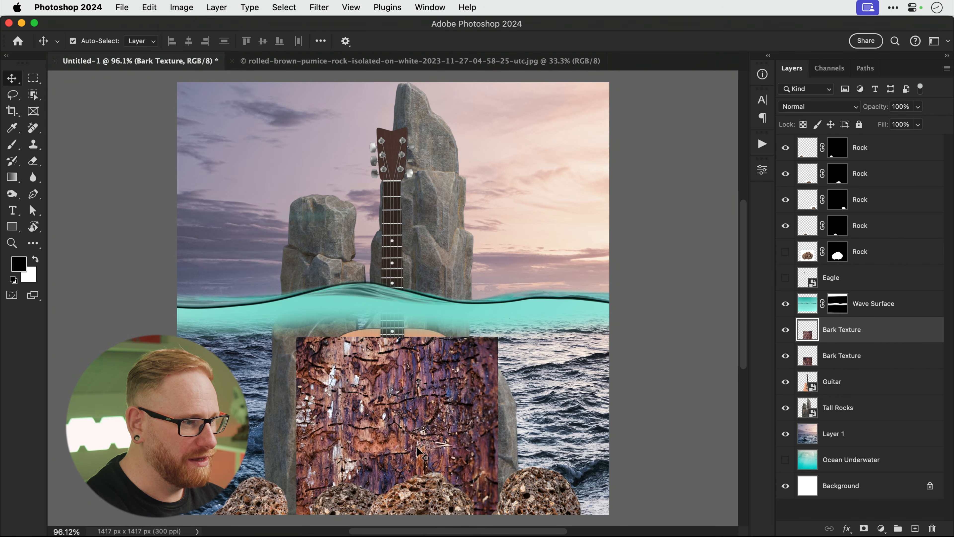
pyautogui.moveTo(416, 446); pyautogui.dragTo(391, 153)
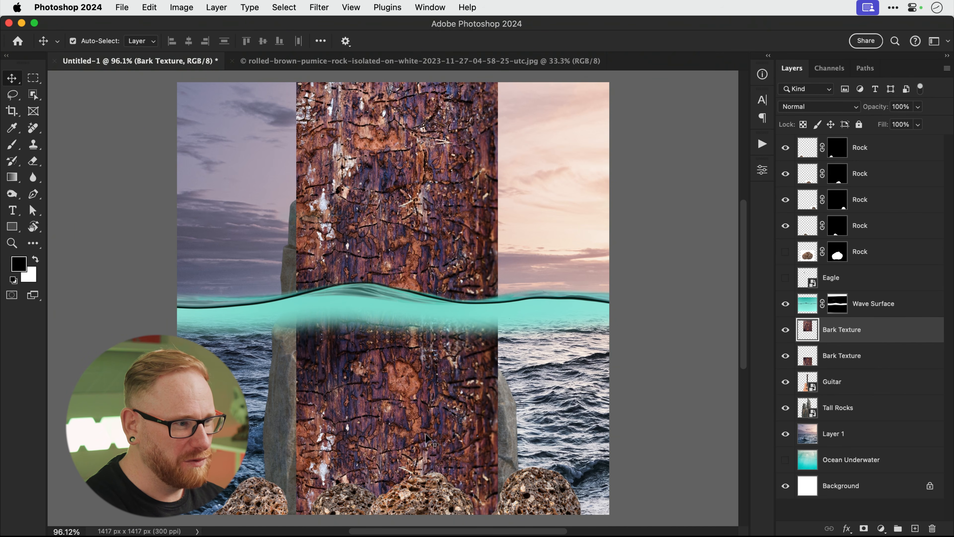
pyautogui.hotkey('alt', 'shift', '[')
pyautogui.press('super+e')
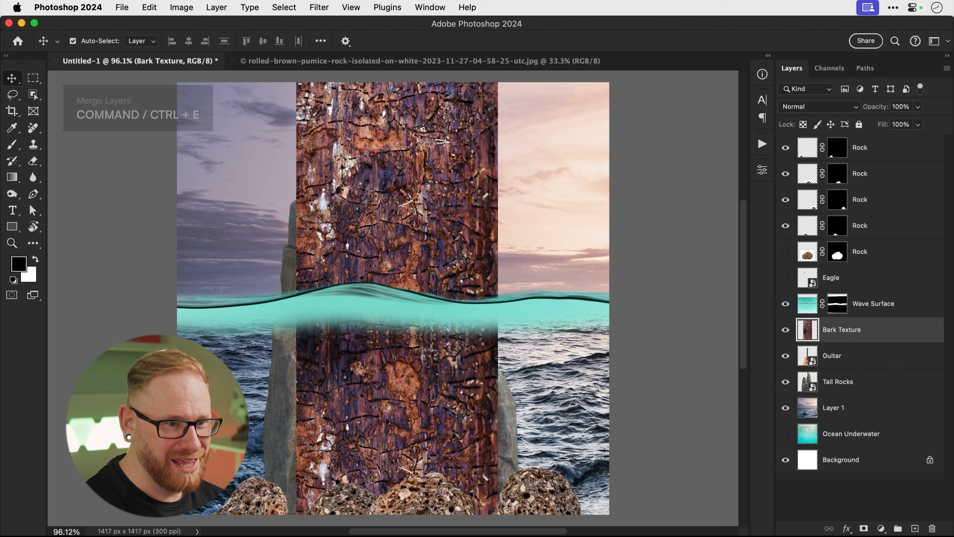
# Clip the bark texture to the guitar, compare it with the plain guitar, and leave it hidden.
pyautogui.keyDown('alt'); pyautogui.click(865, 338); pyautogui.keyUp('alt')
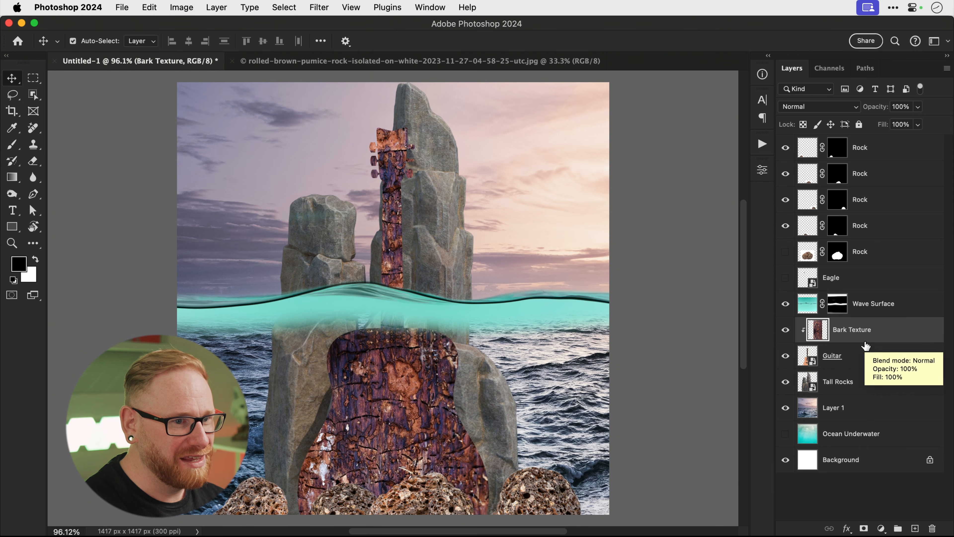
pyautogui.click(785, 330)
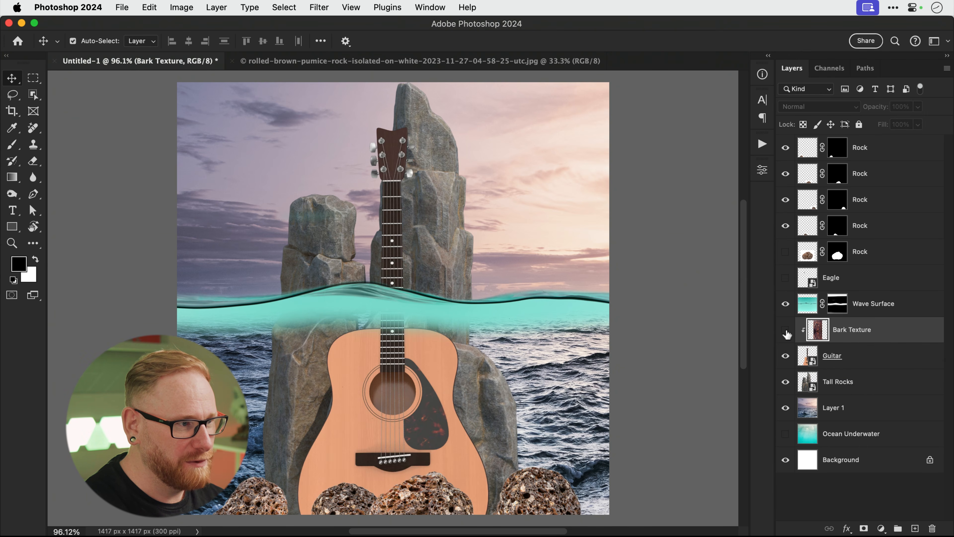
pyautogui.click(786, 331)
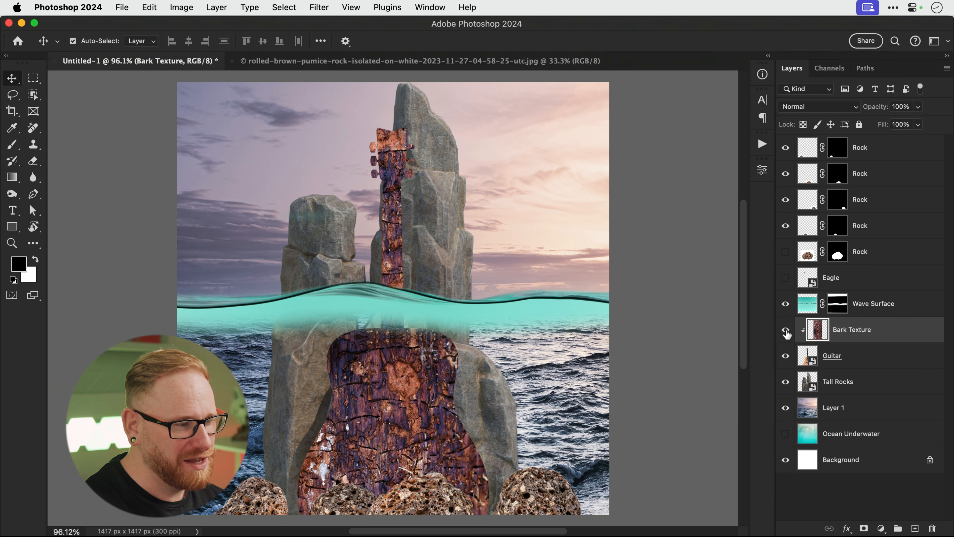
pyautogui.click(786, 332)
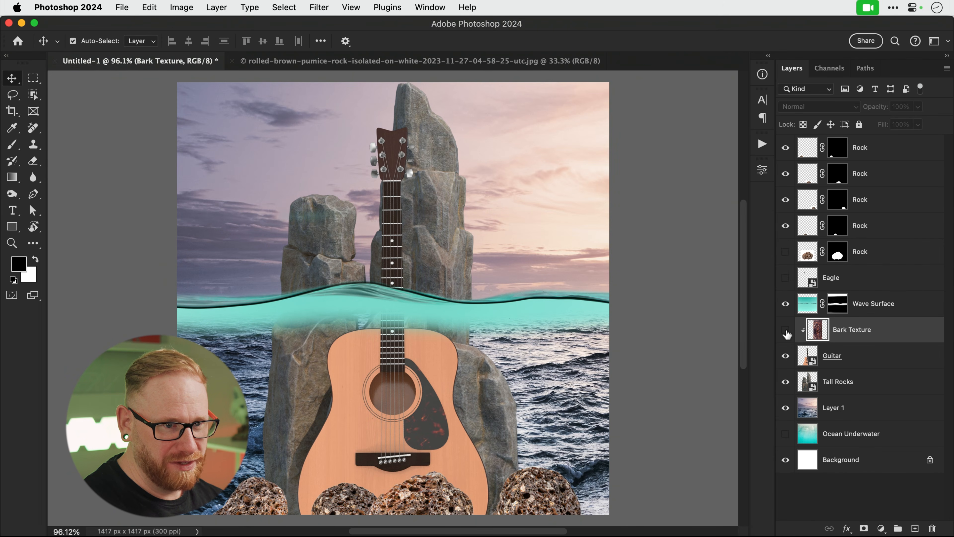
pyautogui.click(878, 527)
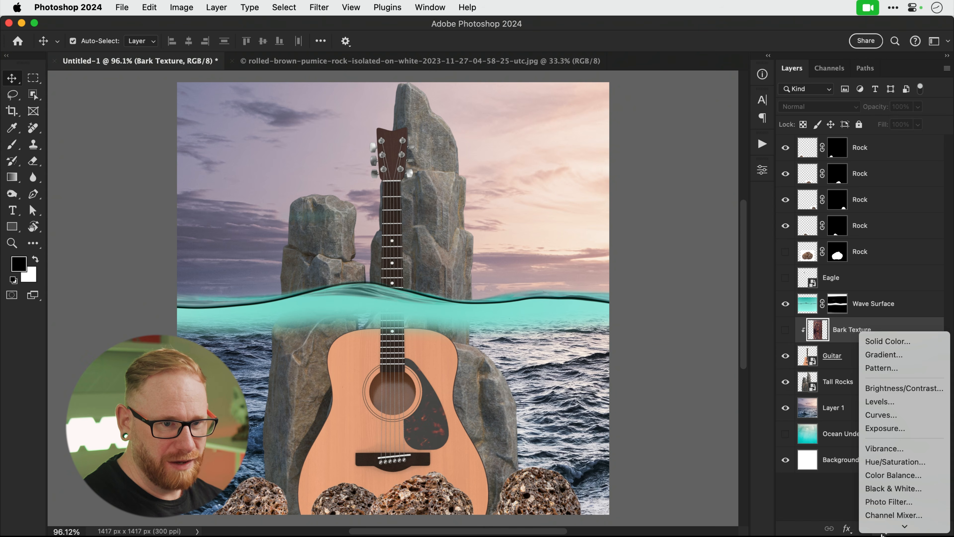
# Add a blue Solid Color fill layer, try Soft Light blending, and change it to a mid blue.
pyautogui.click(886, 329)
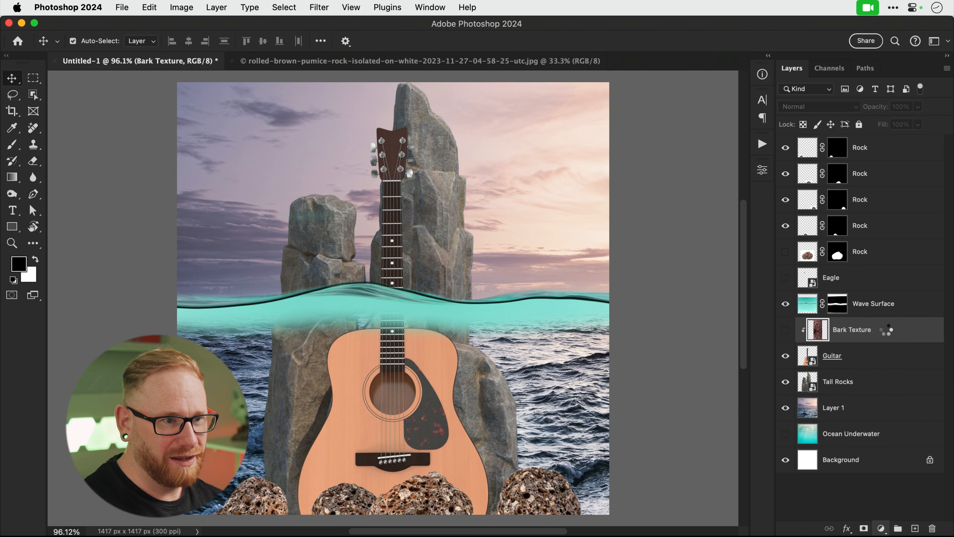
pyautogui.moveTo(542, 132); pyautogui.dragTo(506, 106)
pyautogui.click(633, 60)
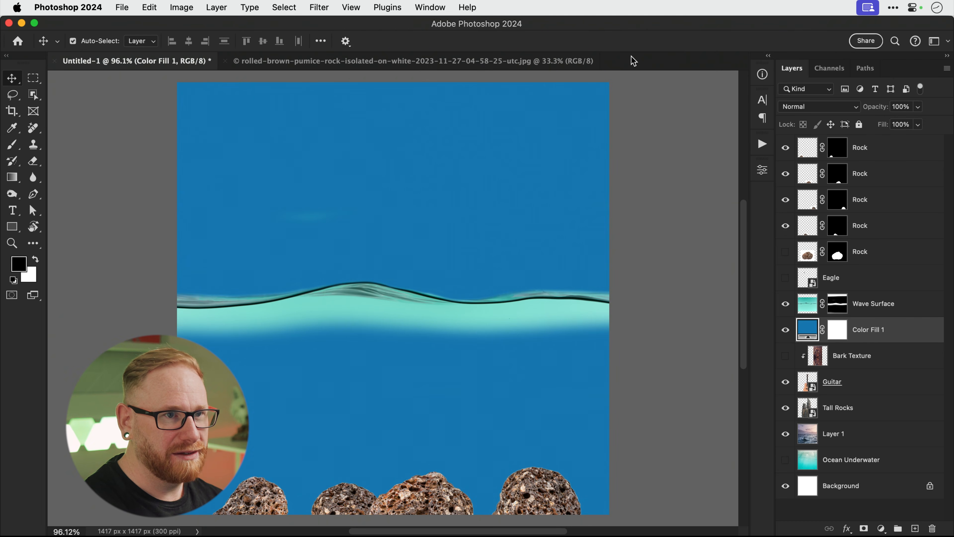
pyautogui.click(814, 108)
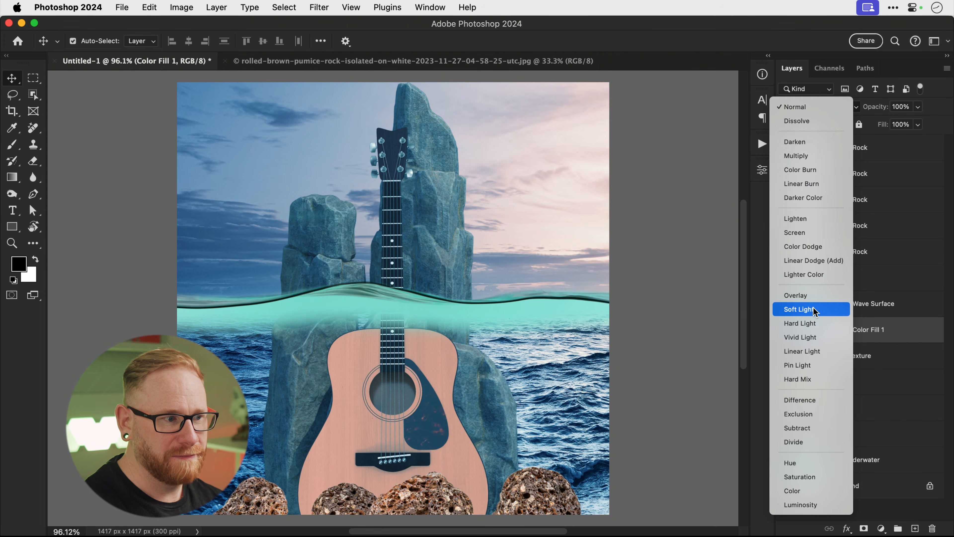
pyautogui.click(813, 310)
pyautogui.doubleClick(807, 329)
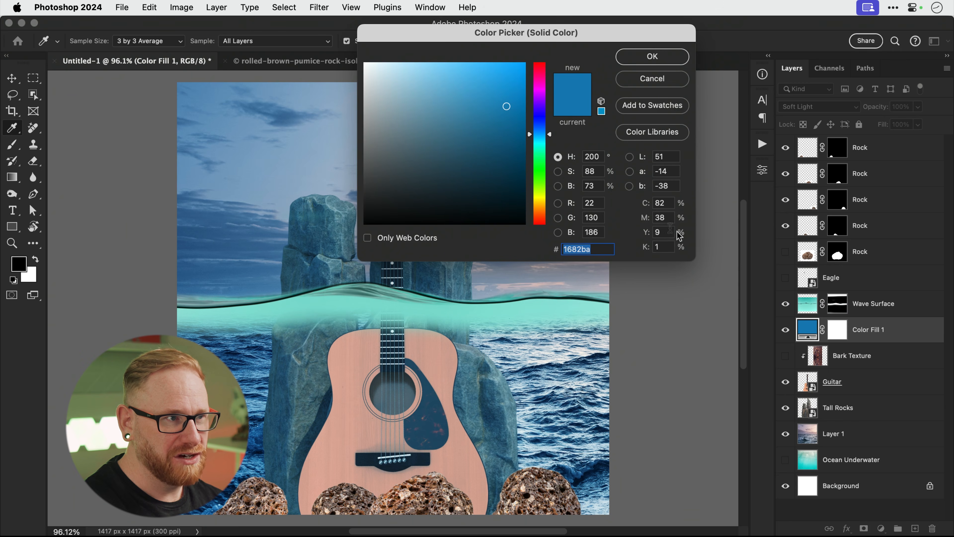
pyautogui.click(510, 134)
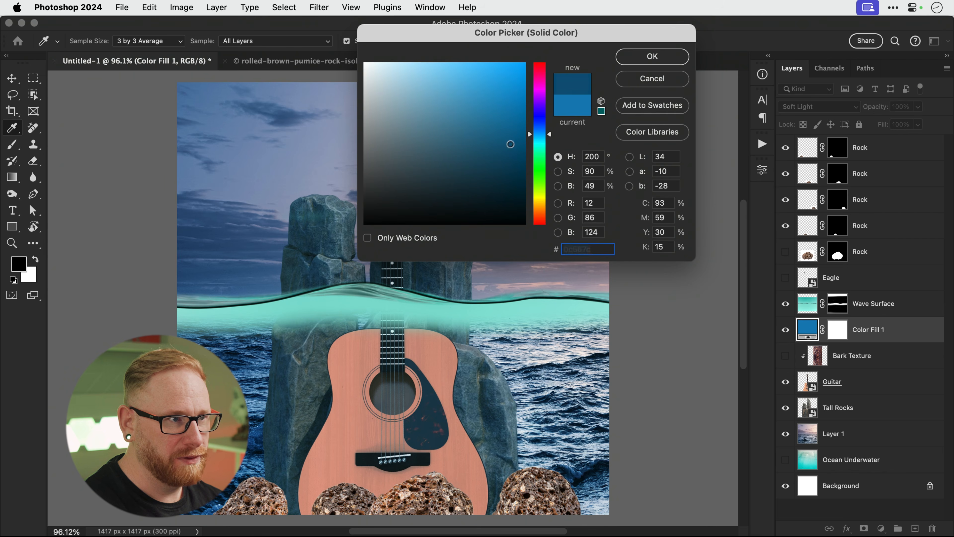
pyautogui.click(518, 121)
pyautogui.click(639, 61)
# Set the fill back to Normal at 67% opacity with teal colour #0784a3.
pyautogui.click(814, 108)
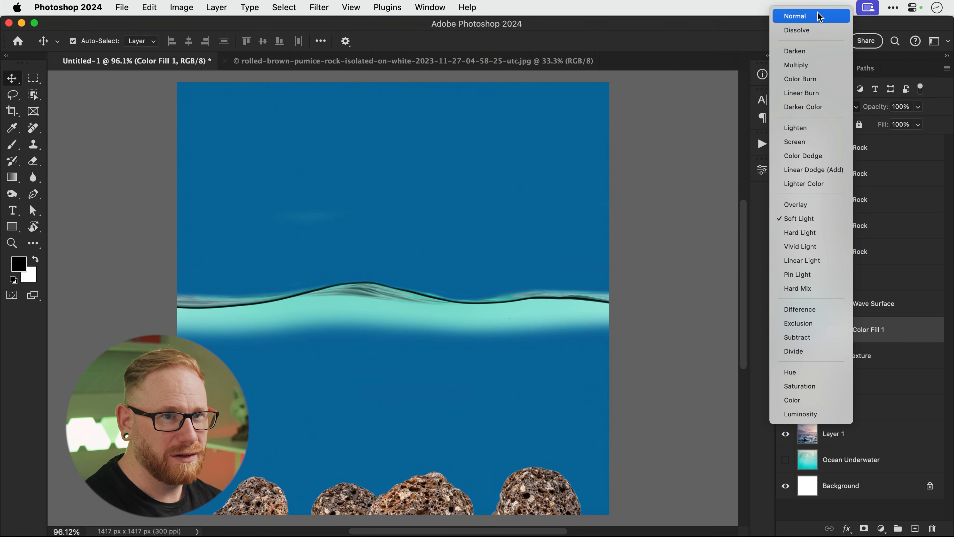
pyautogui.click(820, 17)
pyautogui.click(917, 109)
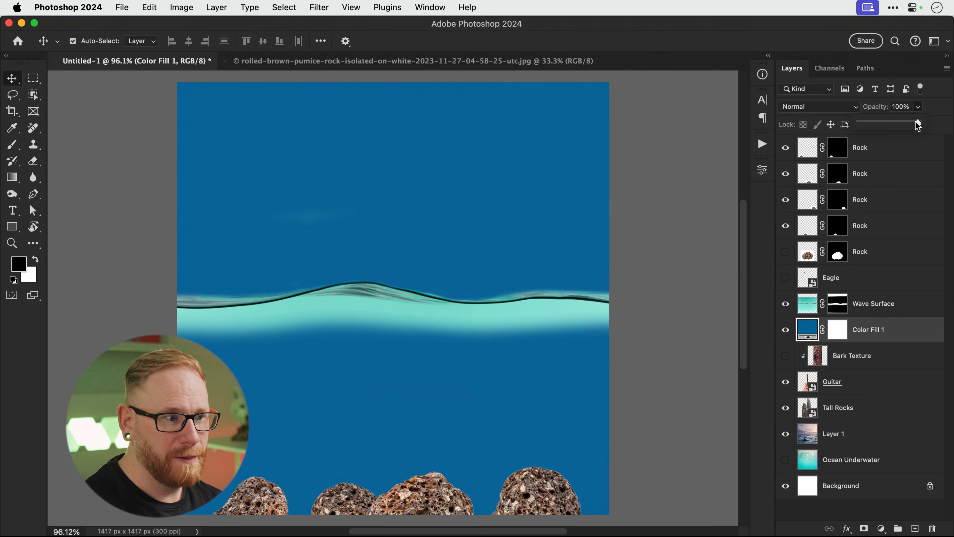
pyautogui.moveTo(914, 126); pyautogui.dragTo(900, 122)
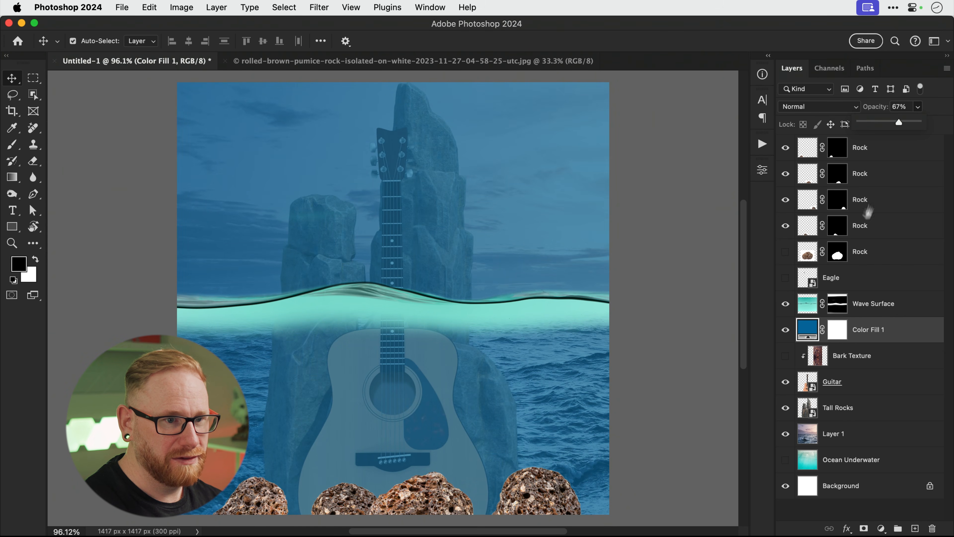
pyautogui.doubleClick(808, 326)
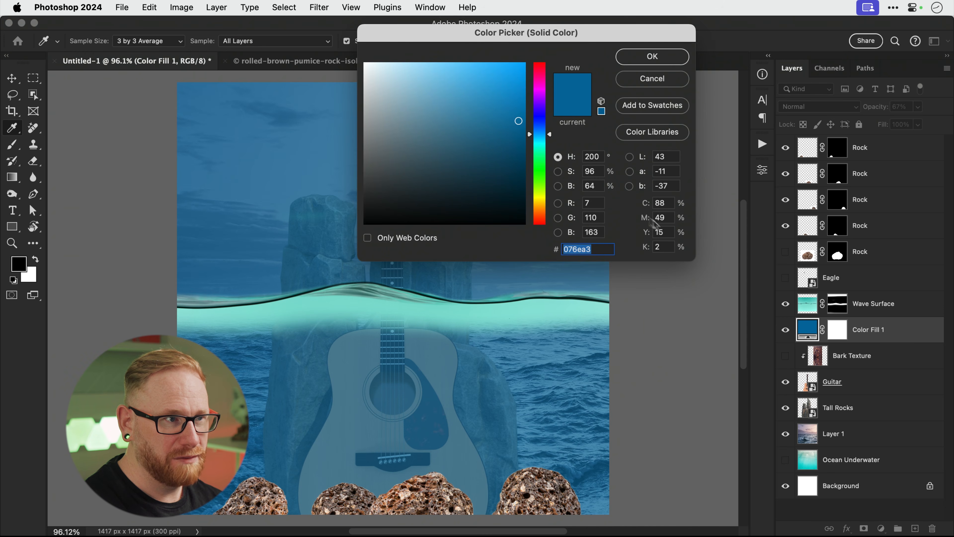
pyautogui.moveTo(548, 135); pyautogui.dragTo(546, 138)
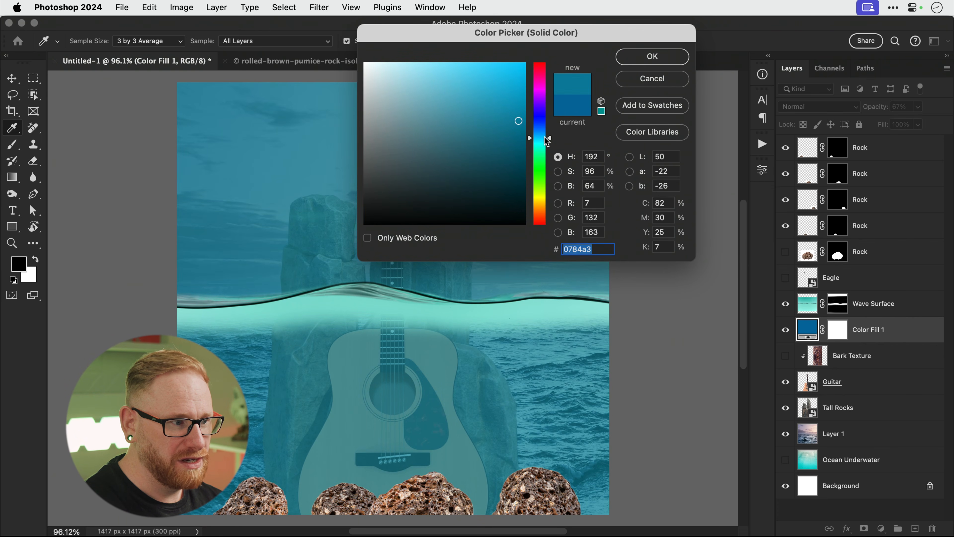
pyautogui.click(645, 60)
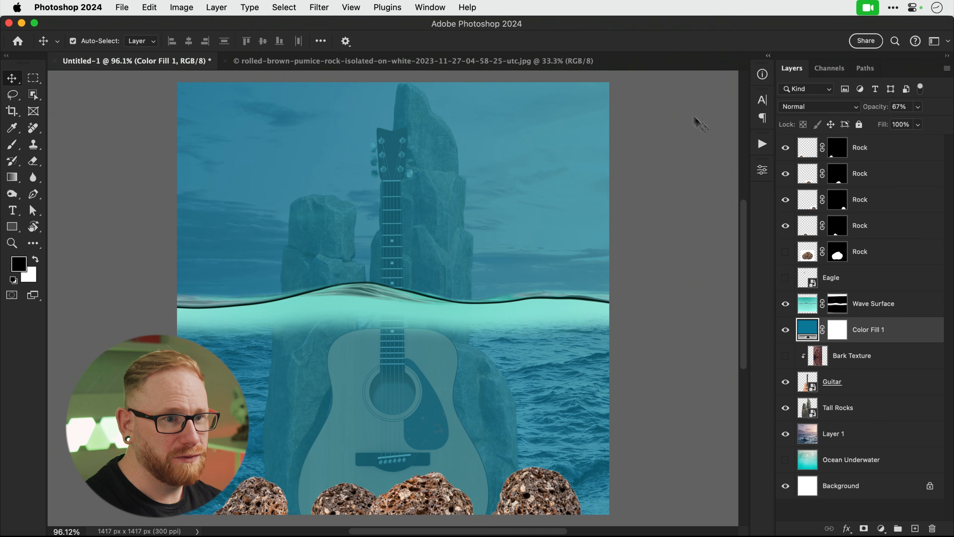
pyautogui.click(840, 329)
pyautogui.press('b')
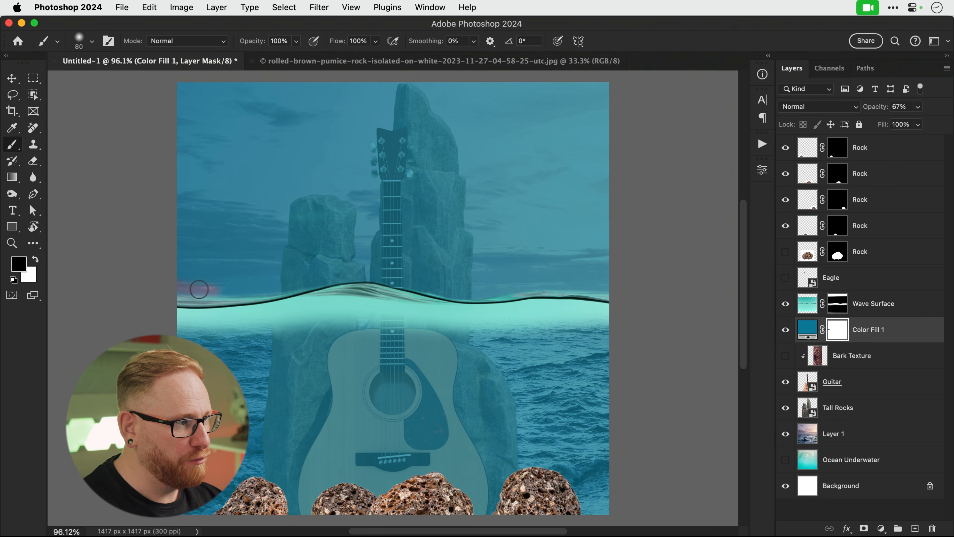
# Paint the fill mask black over the sky, guitar neck and right rock above the waterline.
pyautogui.press(']')
pyautogui.press(']')
pyautogui.moveTo(185, 288); pyautogui.dragTo(387, 260)
pyautogui.moveTo(247, 282)
pyautogui.mouseDown()
pyautogui.moveTo(414, 270)
pyautogui.moveTo(370, 267)
pyautogui.moveTo(482, 284)
pyautogui.moveTo(466, 285)
pyautogui.moveTo(442, 282)
pyautogui.moveTo(631, 282)
pyautogui.moveTo(465, 271)
pyautogui.moveTo(648, 243)
pyautogui.moveTo(462, 265)
pyautogui.moveTo(215, 256)
pyautogui.moveTo(128, 264)
pyautogui.moveTo(231, 261)
pyautogui.moveTo(396, 216)
pyautogui.moveTo(616, 219)
pyautogui.moveTo(649, 150)
pyautogui.moveTo(541, 91)
pyautogui.moveTo(252, 104)
pyautogui.moveTo(105, 95)
pyautogui.moveTo(121, 201)
pyautogui.moveTo(339, 108)
pyautogui.moveTo(544, 126)
pyautogui.moveTo(512, 181)
pyautogui.moveTo(594, 209)
pyautogui.moveTo(511, 66)
pyautogui.mouseUp()
pyautogui.press(']')
pyautogui.press(']')
pyautogui.press(']')
pyautogui.press(']')
pyautogui.press(']')
pyautogui.press(']')
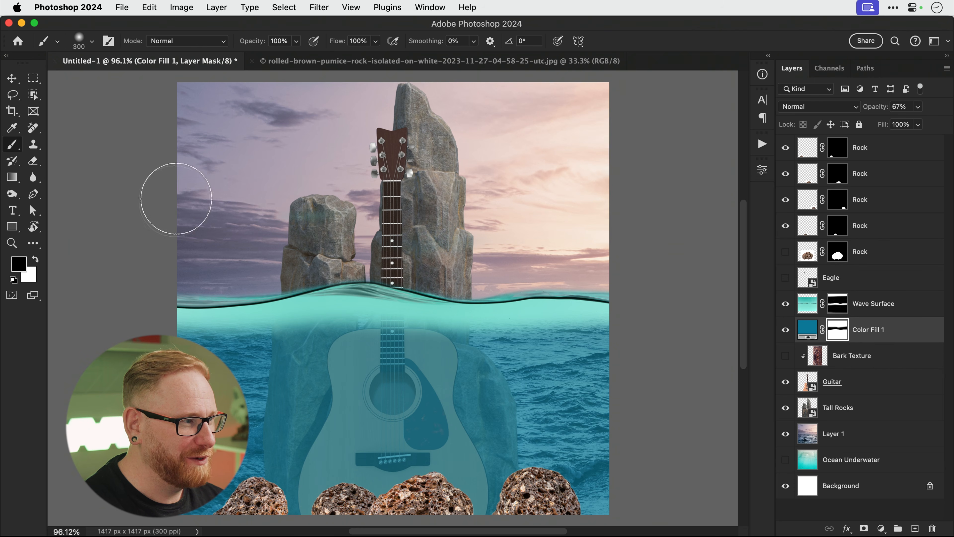
# Start darkening the Color Fill 1 colour toward #00586e.
pyautogui.press('v')
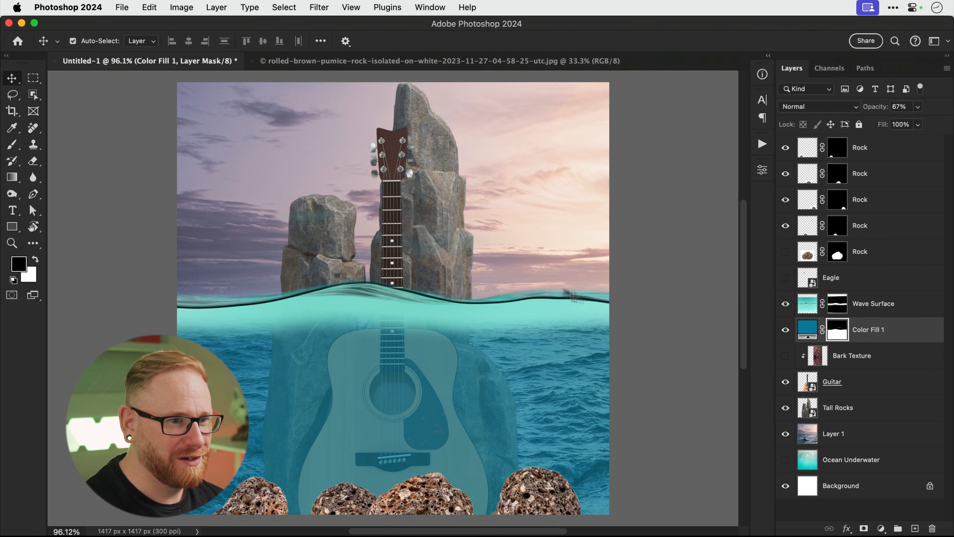
pyautogui.doubleClick(807, 330)
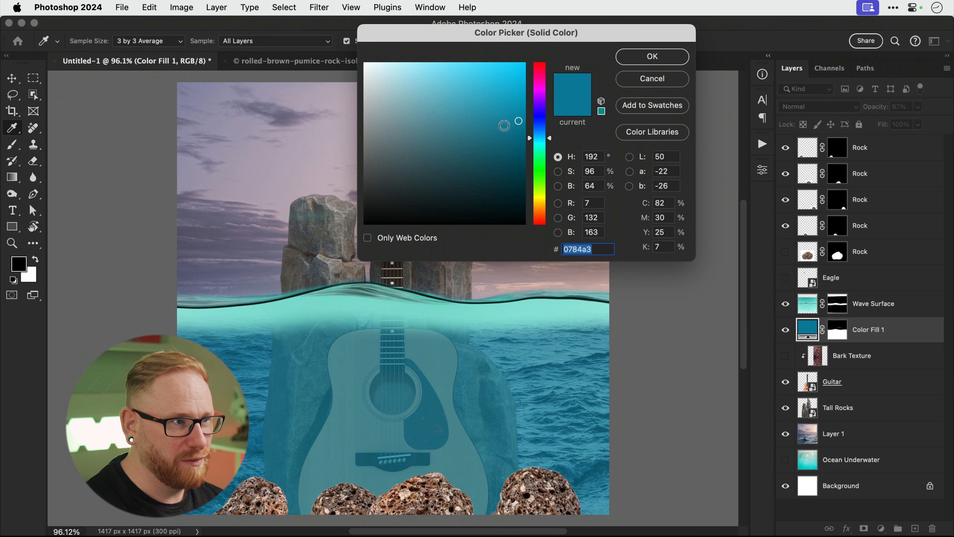
pyautogui.moveTo(519, 143)
pyautogui.mouseDown()
pyautogui.moveTo(494, 141)
pyautogui.moveTo(527, 154)
pyautogui.mouseUp()
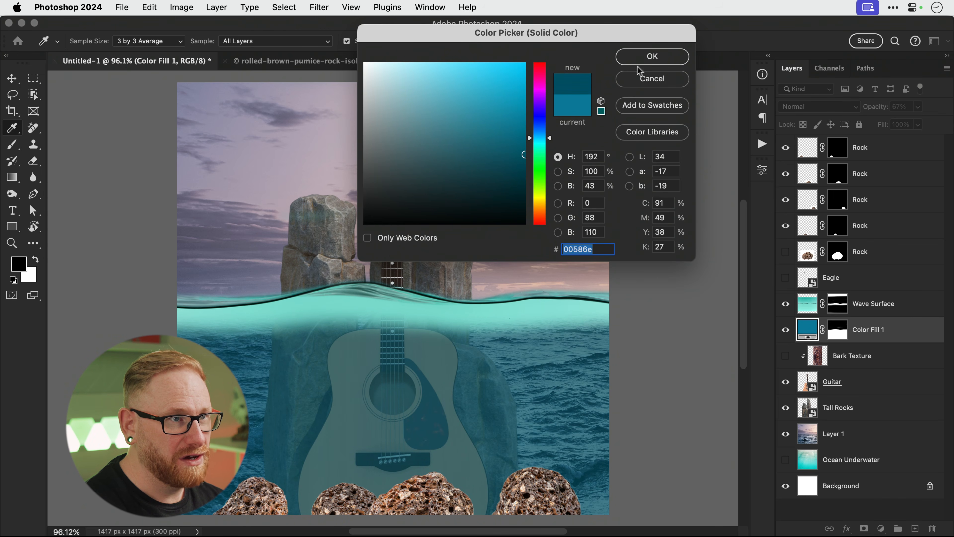
# Apply the darker fill colour and raise Color Fill 1 opacity to 79%.
pyautogui.click(645, 57)
pyautogui.click(917, 107)
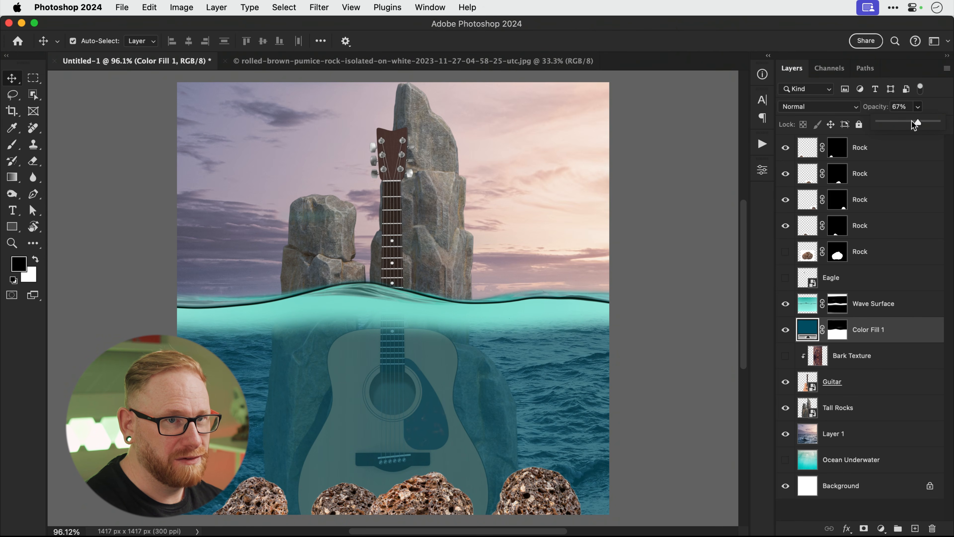
pyautogui.moveTo(923, 120); pyautogui.dragTo(927, 120)
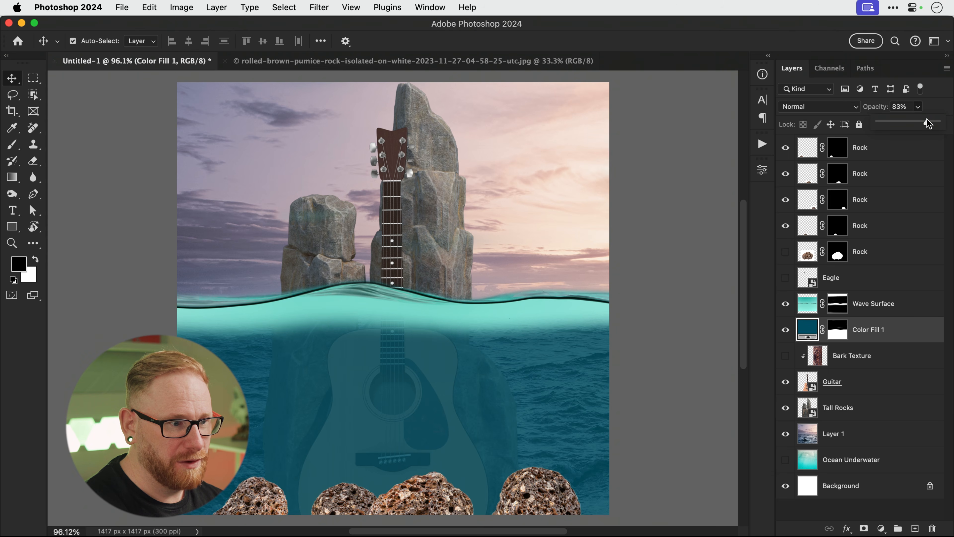
# Change the fill colour to a very dark teal, #032730.
pyautogui.doubleClick(811, 329)
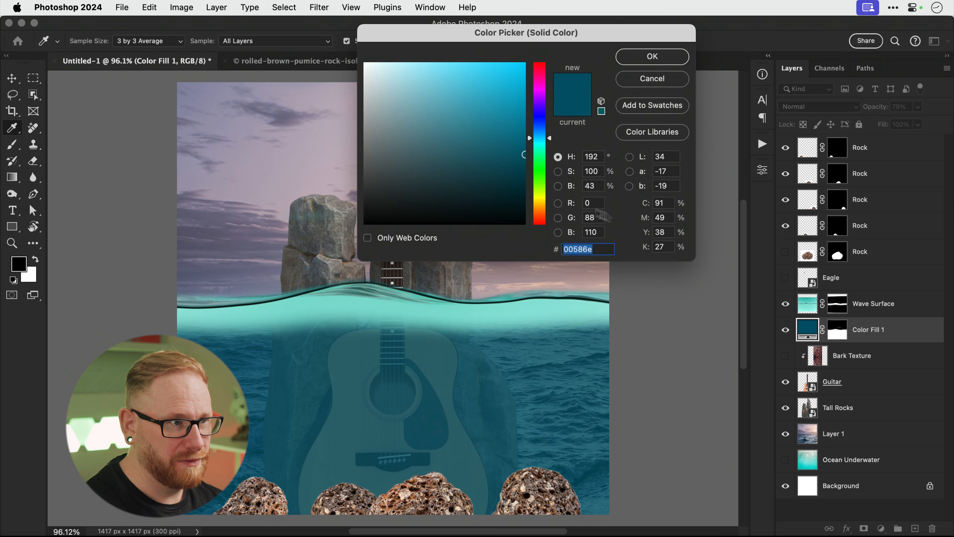
pyautogui.click(524, 195)
pyautogui.click(518, 191)
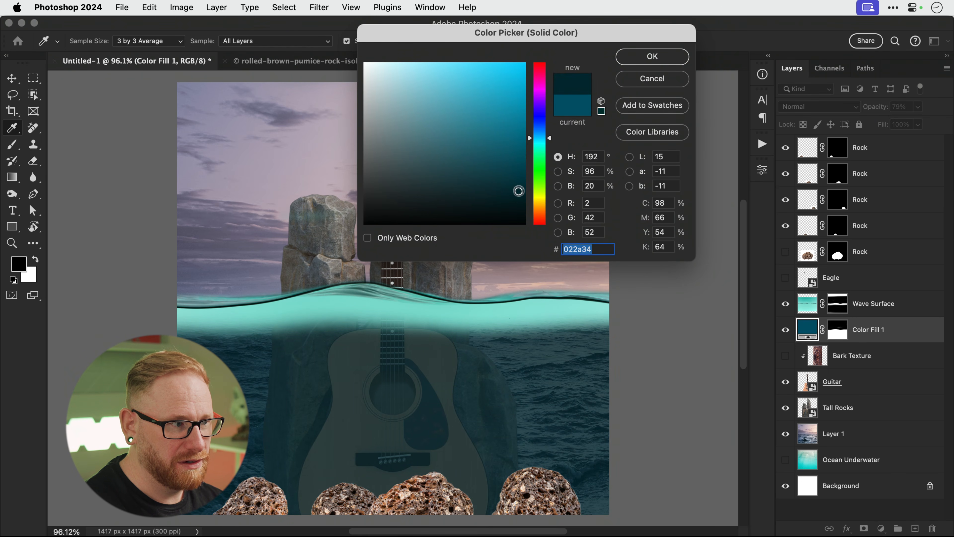
pyautogui.moveTo(516, 191); pyautogui.dragTo(516, 194)
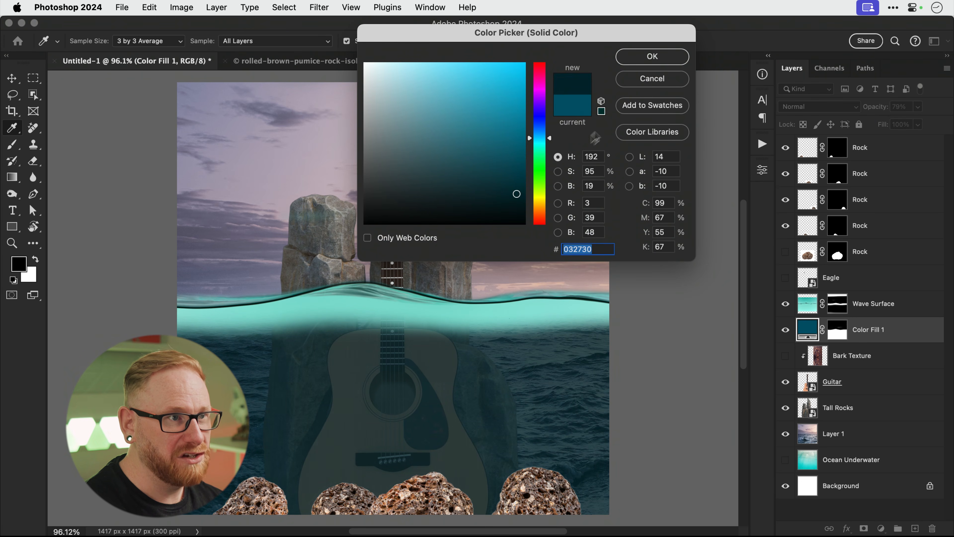
pyautogui.click(665, 58)
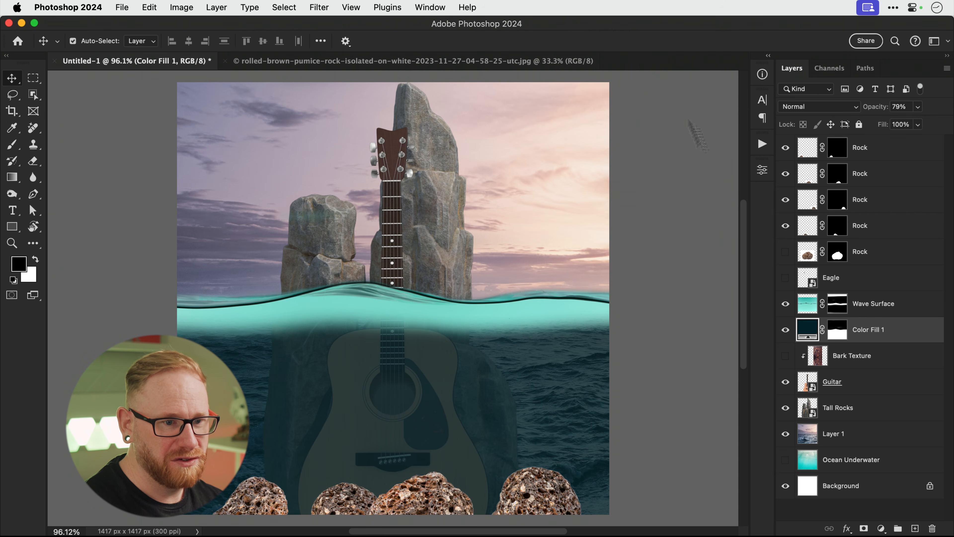
pyautogui.click(838, 436)
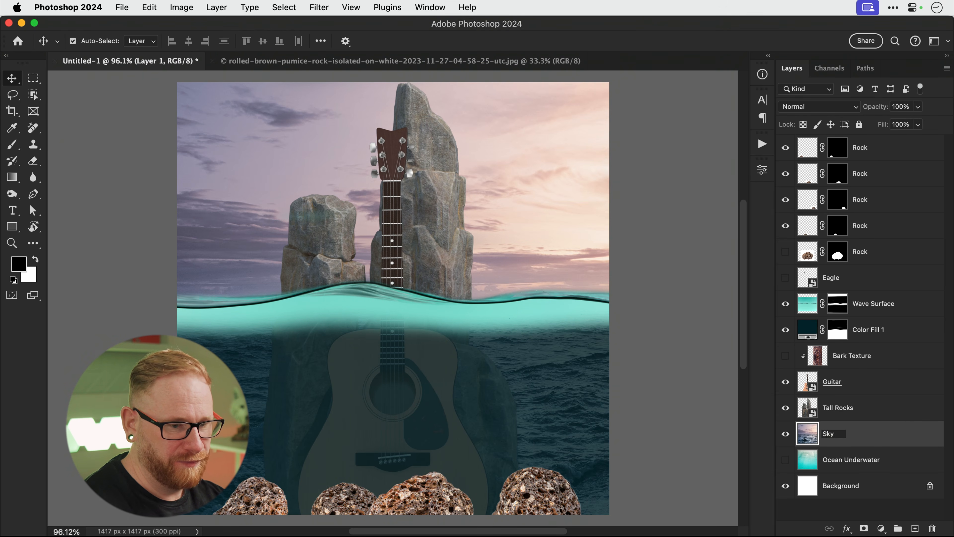
# Rename Layer 1 to 'Sky', add a mask, and paint out its sea waves below the waterline.
pyautogui.write('Sky')
pyautogui.press('Return')
pyautogui.click(863, 528)
pyautogui.press('b')
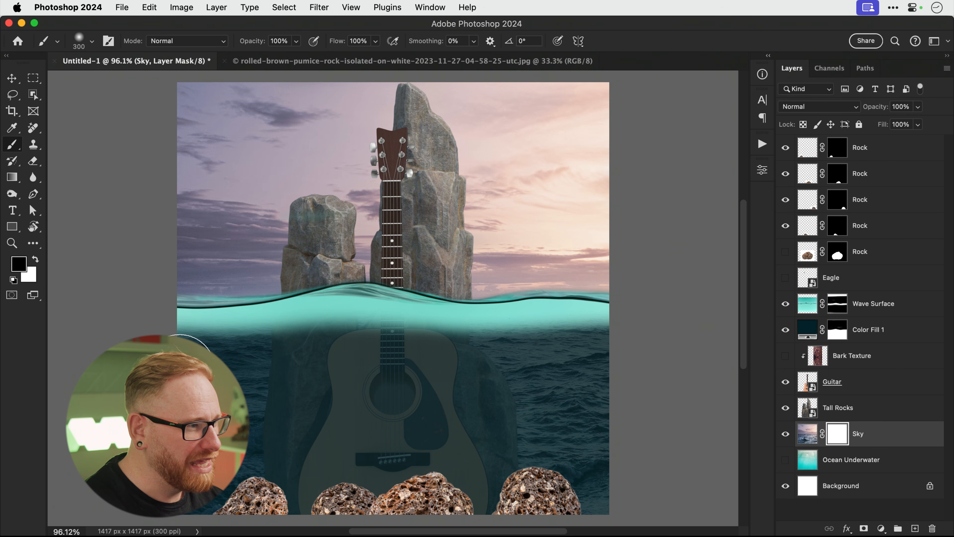
pyautogui.moveTo(190, 363); pyautogui.dragTo(174, 367)
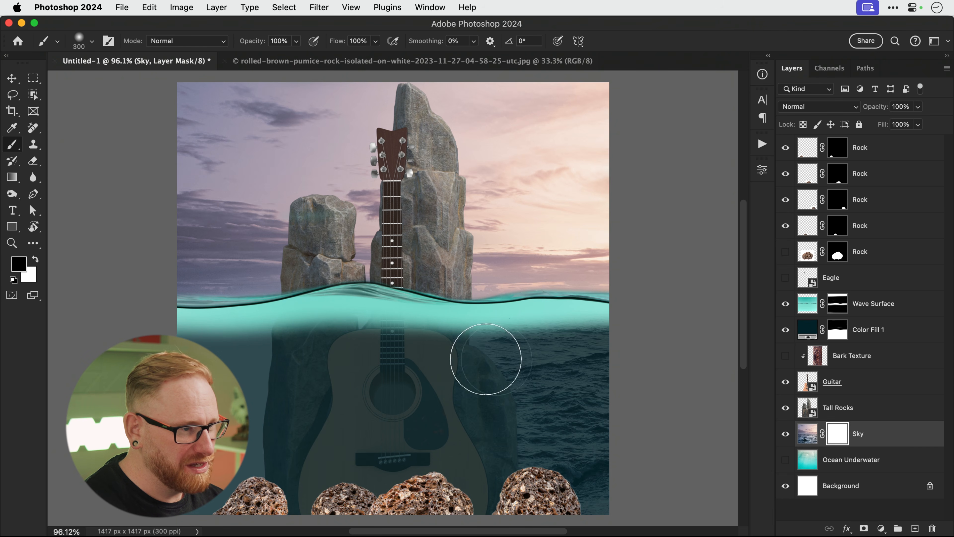
pyautogui.moveTo(486, 359)
pyautogui.mouseDown()
pyautogui.moveTo(479, 379)
pyautogui.moveTo(515, 422)
pyautogui.moveTo(623, 473)
pyautogui.mouseUp()
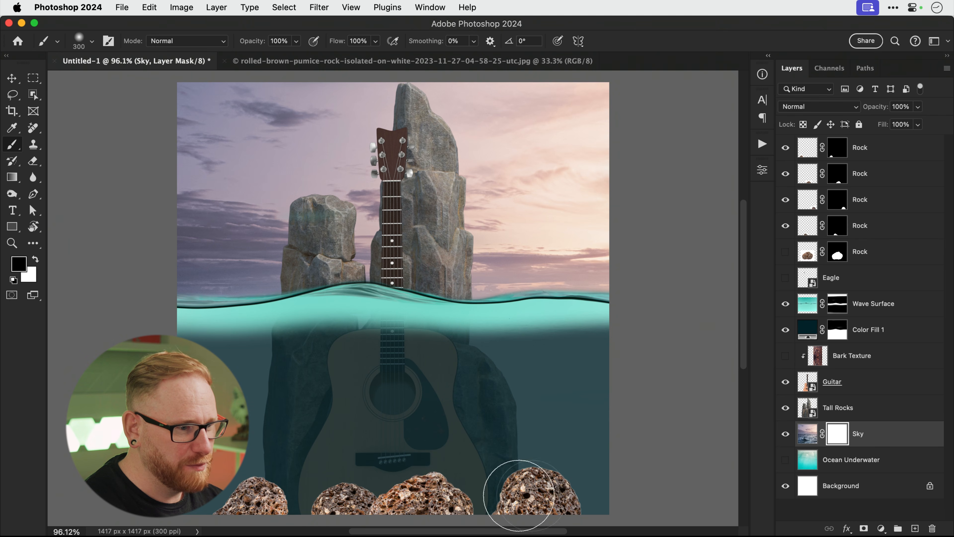
pyautogui.press('v')
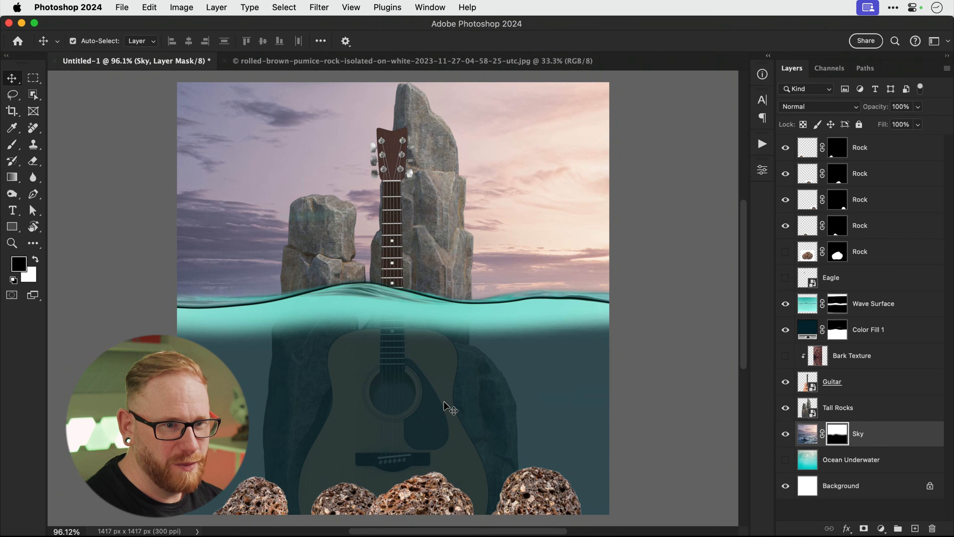
pyautogui.click(871, 329)
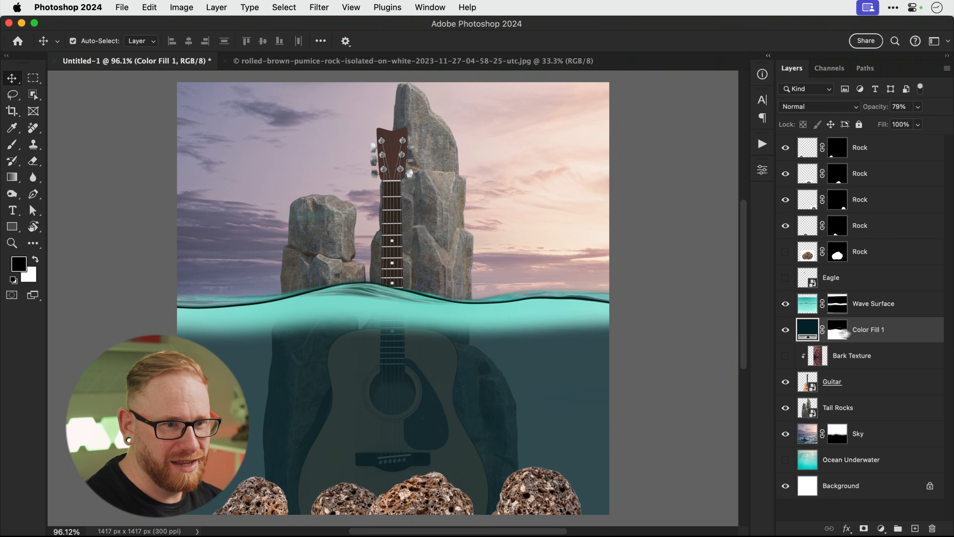
# Change the Color Fill 1 colour to teal 055f76.
pyautogui.doubleClick(808, 333)
pyautogui.moveTo(510, 167)
pyautogui.mouseDown()
pyautogui.moveTo(516, 124)
pyautogui.moveTo(518, 149)
pyautogui.mouseUp()
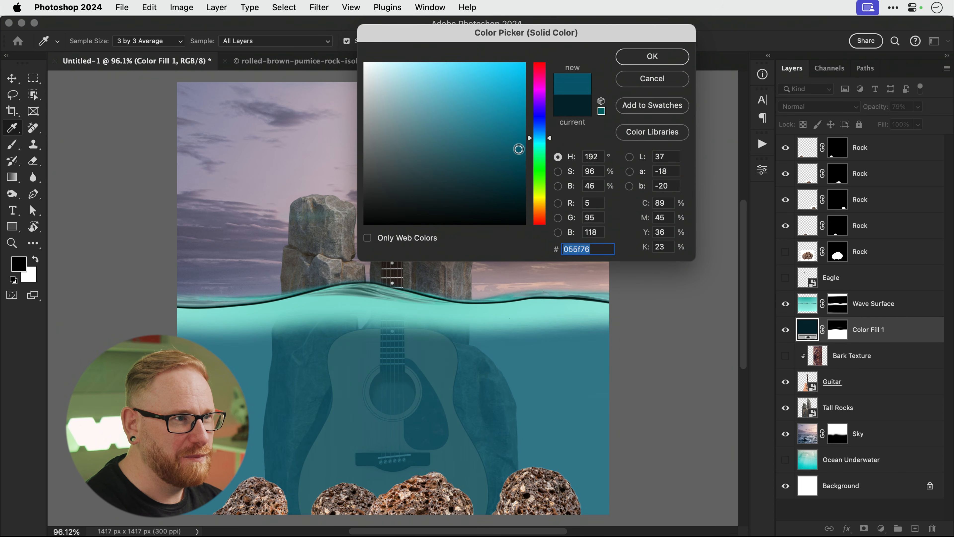
pyautogui.click(657, 63)
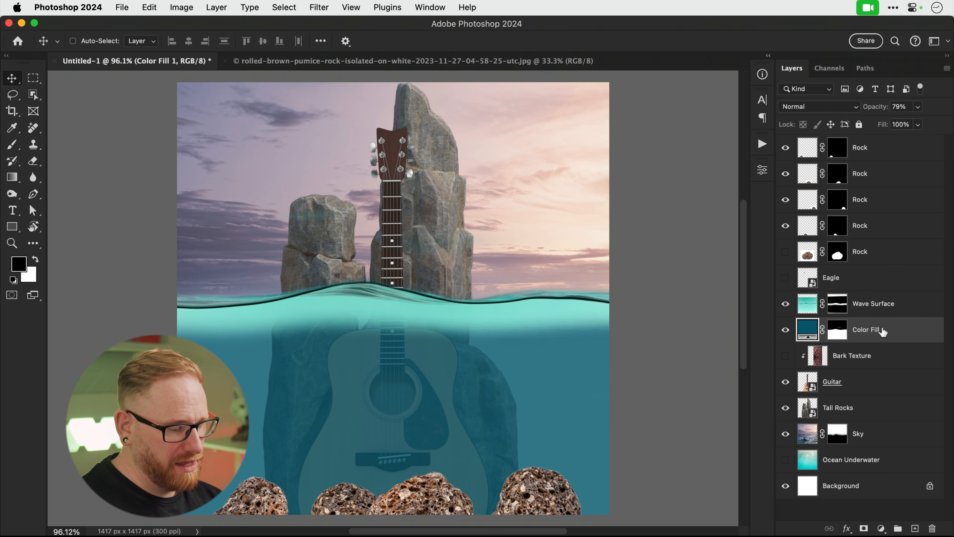
# Duplicate the teal fill layer and make the copy a darker teal 003745.
pyautogui.press('super+j')
pyautogui.doubleClick(808, 334)
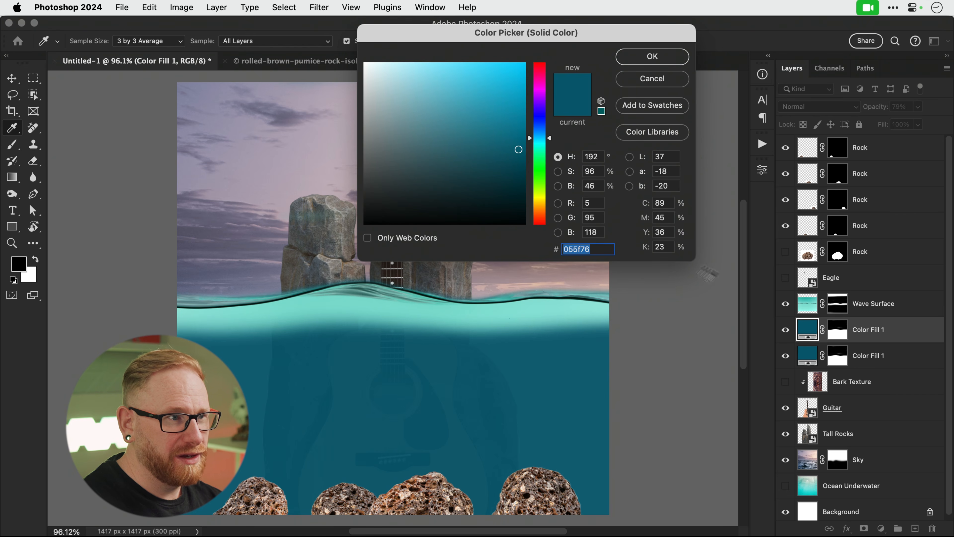
pyautogui.moveTo(520, 169)
pyautogui.mouseDown()
pyautogui.moveTo(525, 188)
pyautogui.moveTo(530, 180)
pyautogui.mouseUp()
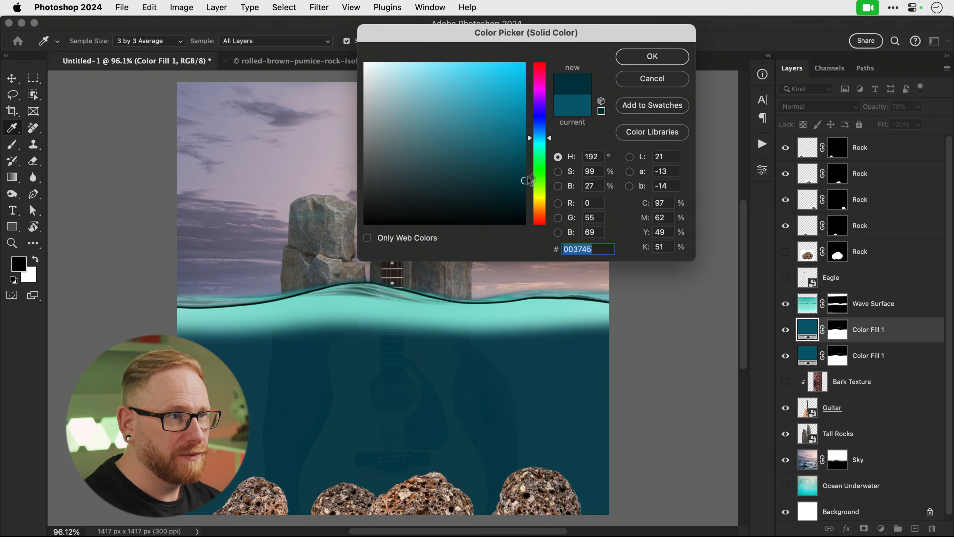
pyautogui.click(652, 56)
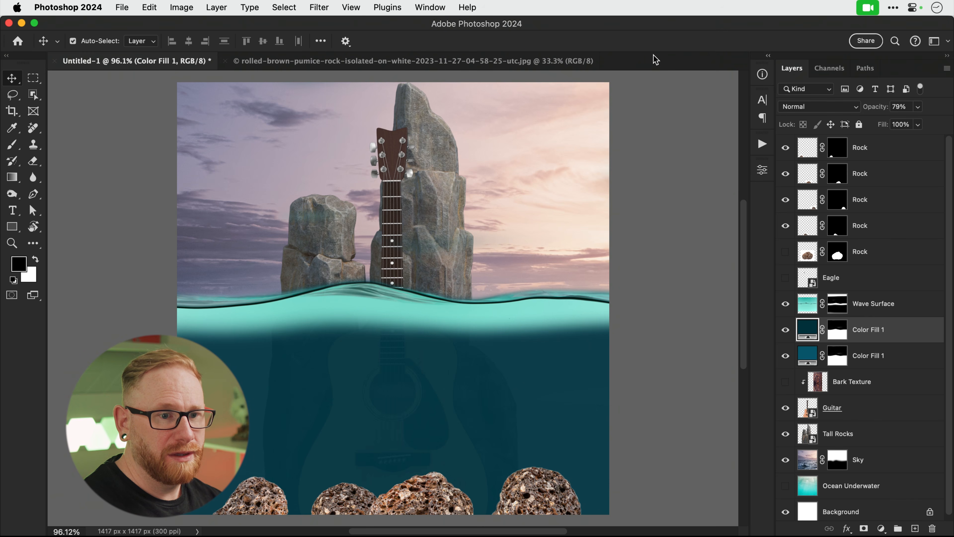
pyautogui.click(895, 352)
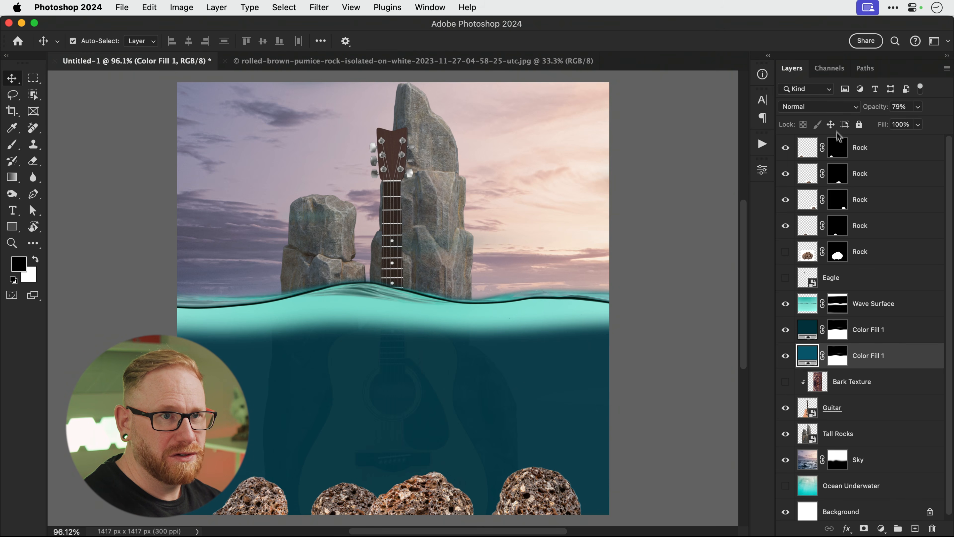
# Set the lower Color Fill 1 to Soft Light at 100% opacity in lighter blue 0082a3.
pyautogui.click(833, 108)
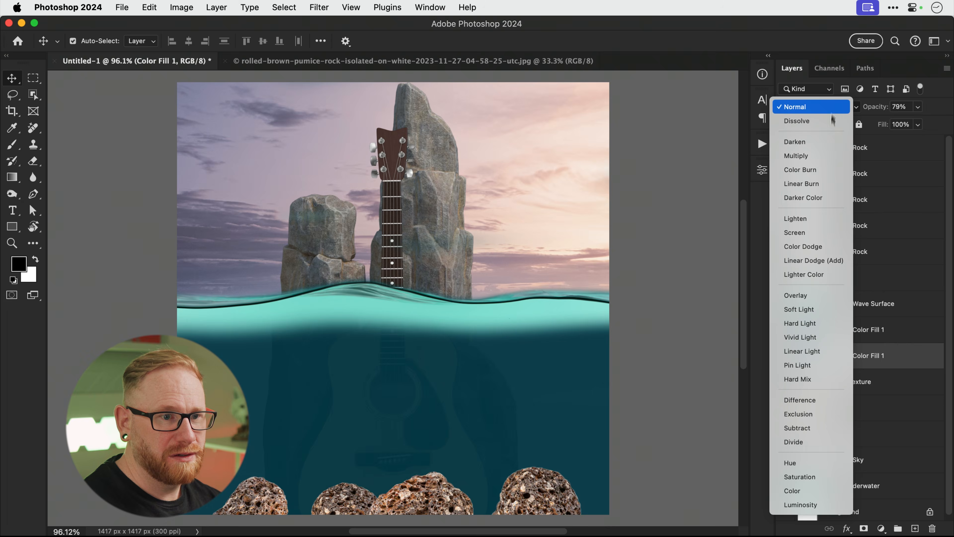
pyautogui.click(825, 306)
pyautogui.click(917, 107)
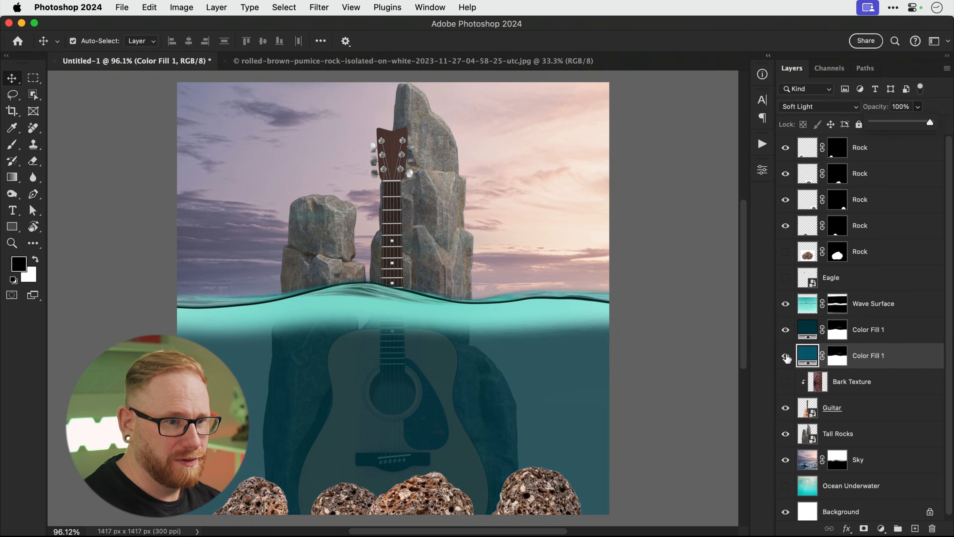
pyautogui.doubleClick(807, 355)
pyautogui.moveTo(524, 154); pyautogui.dragTo(528, 121)
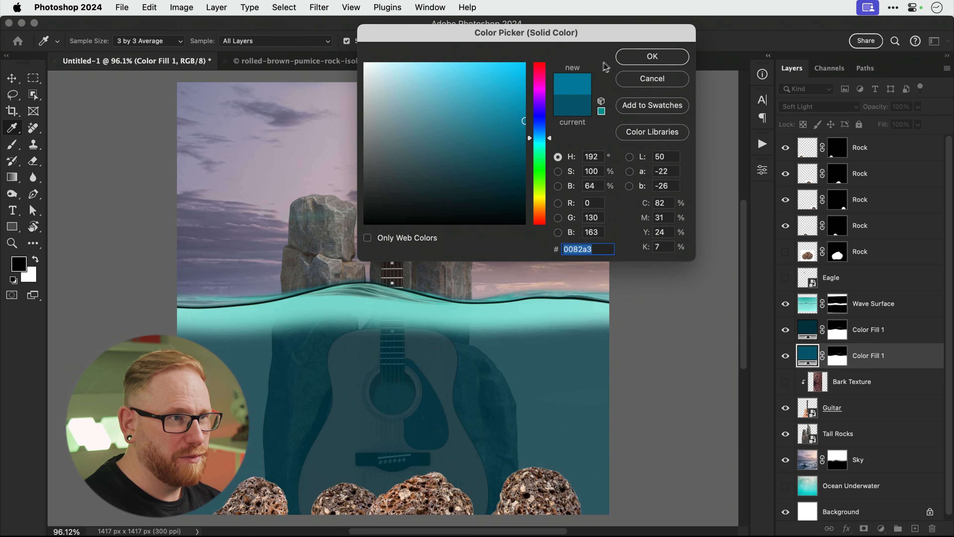
pyautogui.click(624, 58)
# Hide Wave Surface, show the Ocean Underwater texture, and start transforming it.
pyautogui.click(785, 304)
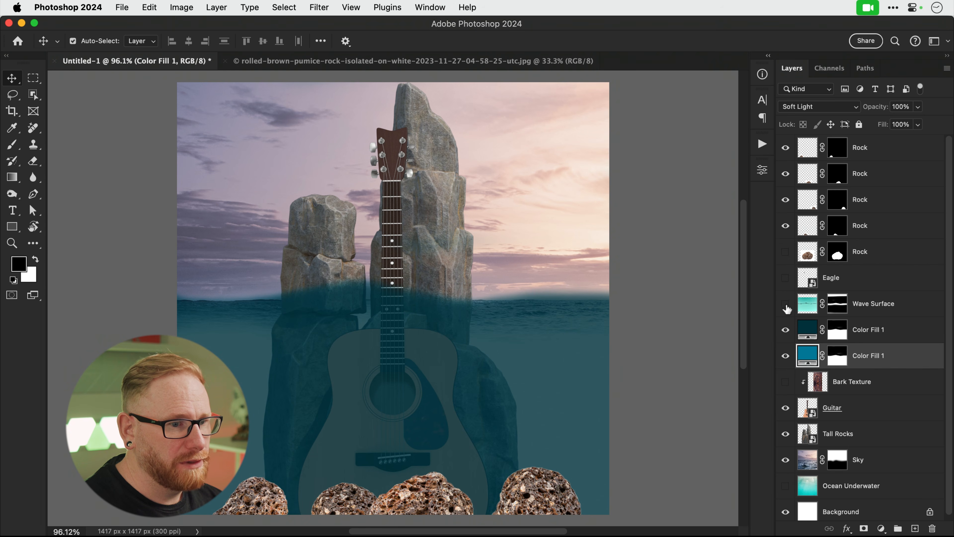
pyautogui.click(785, 487)
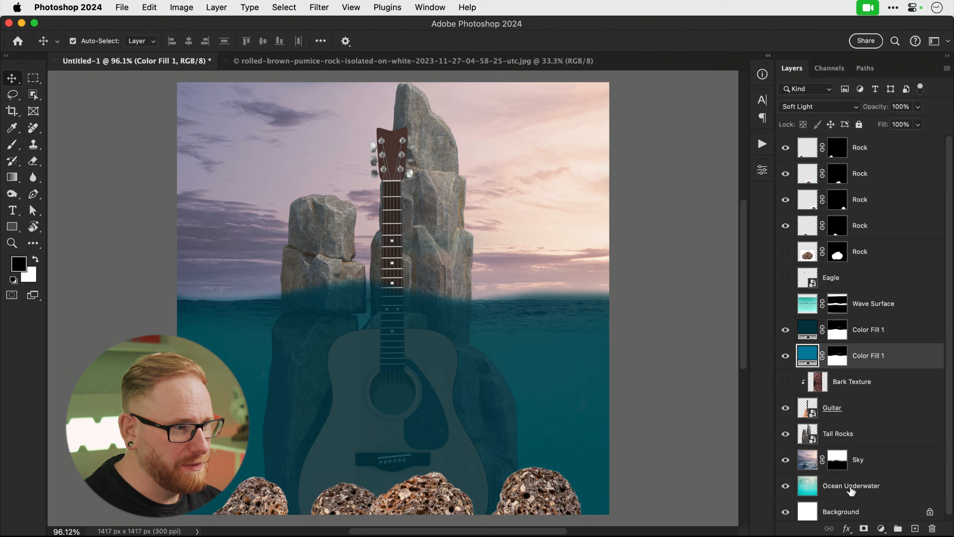
pyautogui.click(851, 486)
pyautogui.press('super+t')
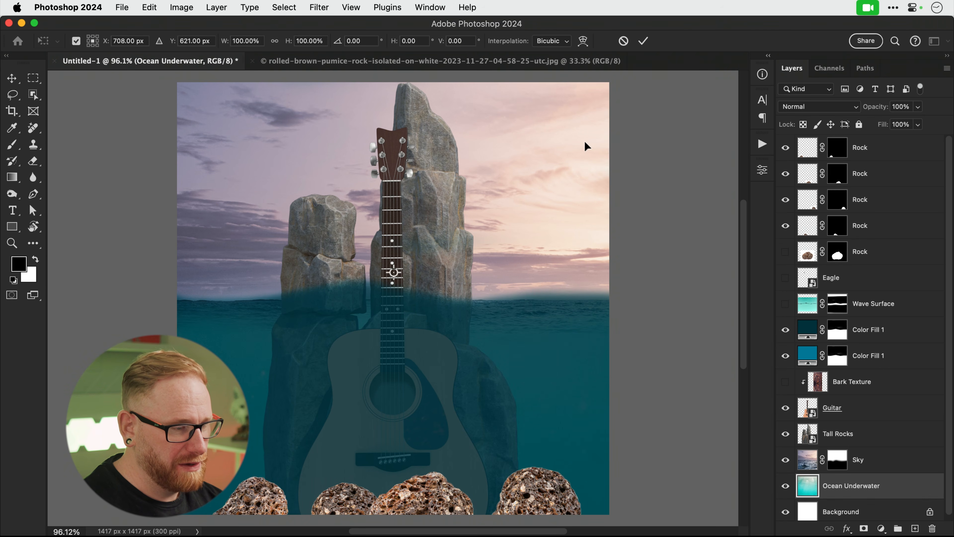
# Scale Ocean Underwater to about 49%, tilt it -7.28°, and shift it slightly down.
pyautogui.press('super+0')
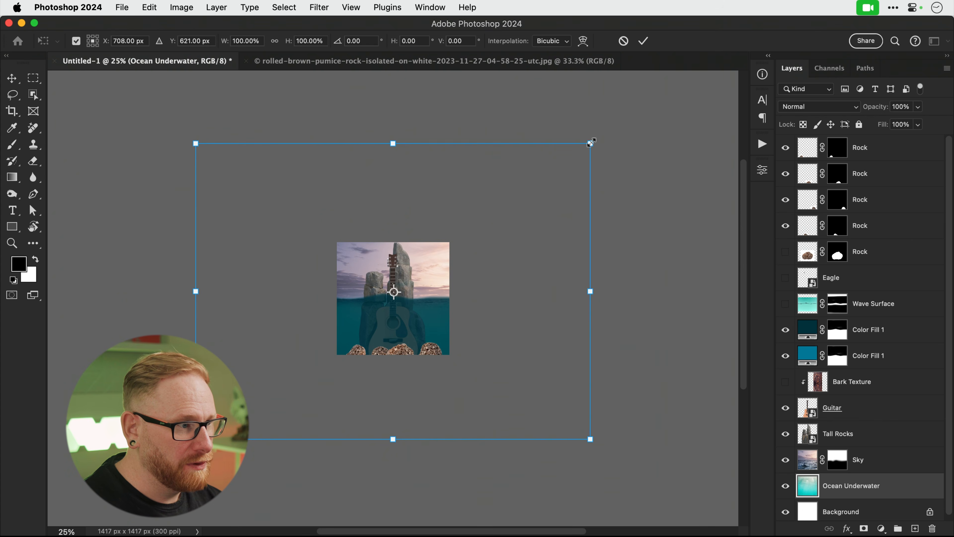
pyautogui.moveTo(591, 142); pyautogui.dragTo(511, 240)
pyautogui.press('super+equal')
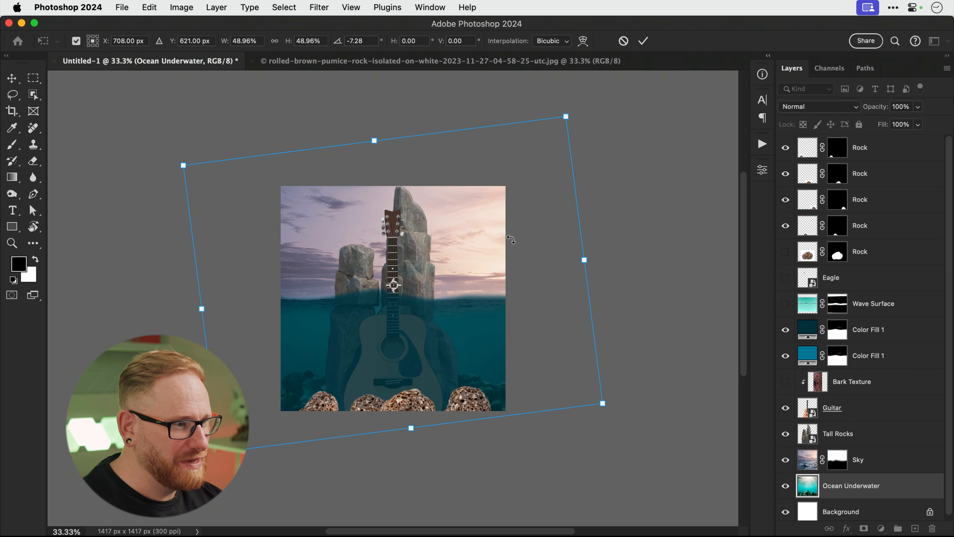
pyautogui.press('super+equal')
pyautogui.press('super+equal')
pyautogui.moveTo(578, 224); pyautogui.dragTo(567, 236)
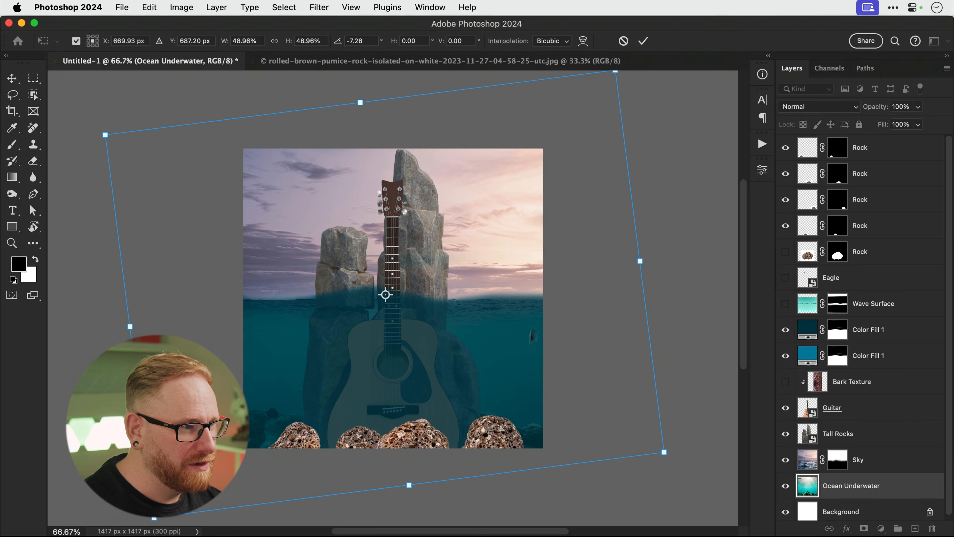
pyautogui.press('Return')
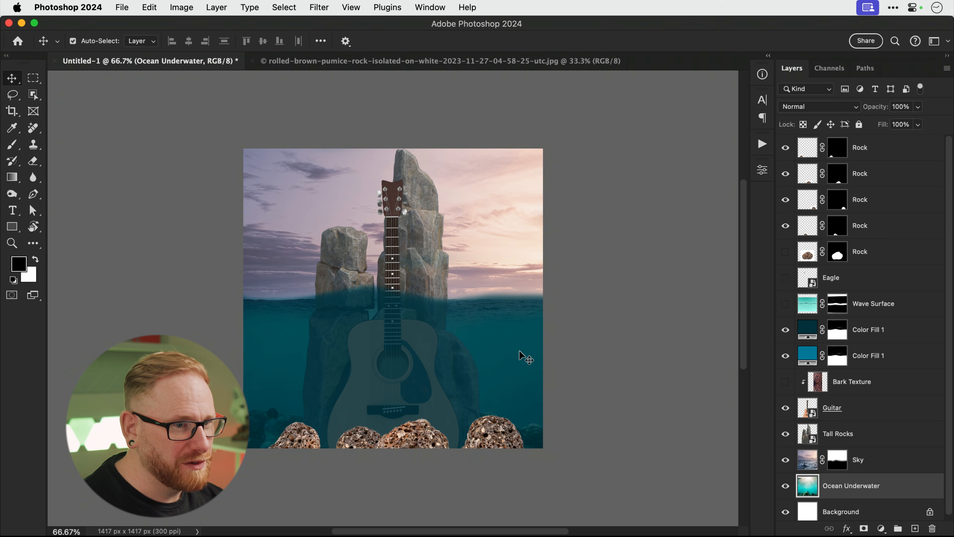
# Show Wave Surface and paint black on its mask to hide the turquoise band.
pyautogui.click(785, 303)
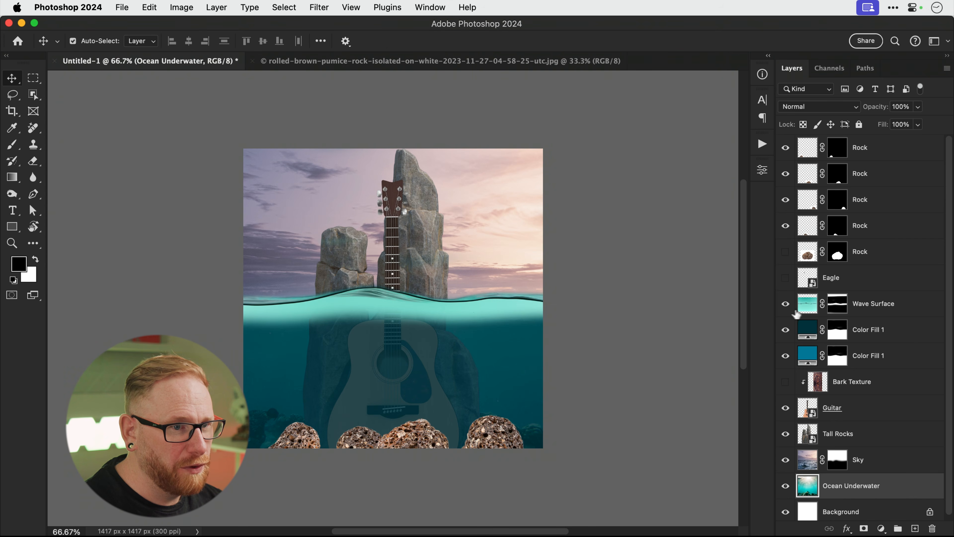
pyautogui.click(835, 307)
pyautogui.press('super+0')
pyautogui.press('b')
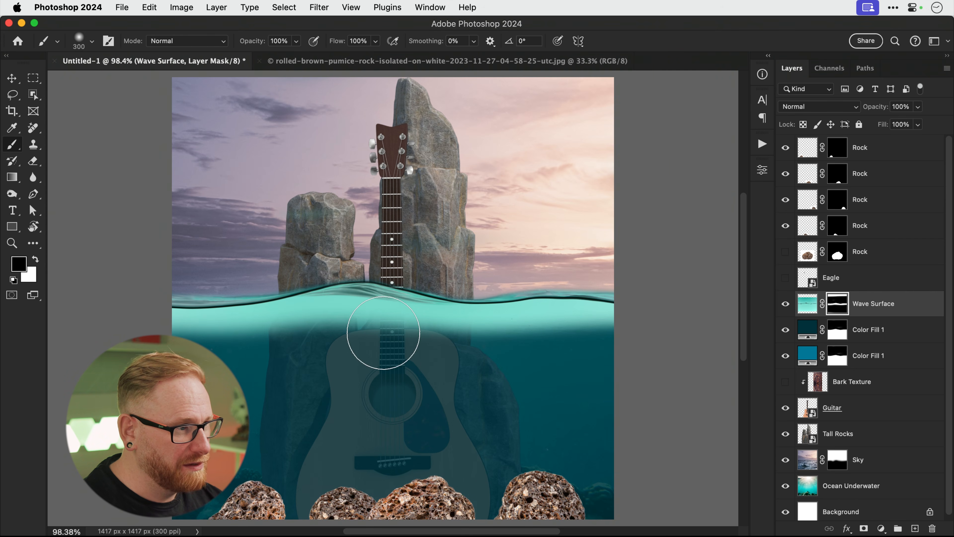
pyautogui.press('[')
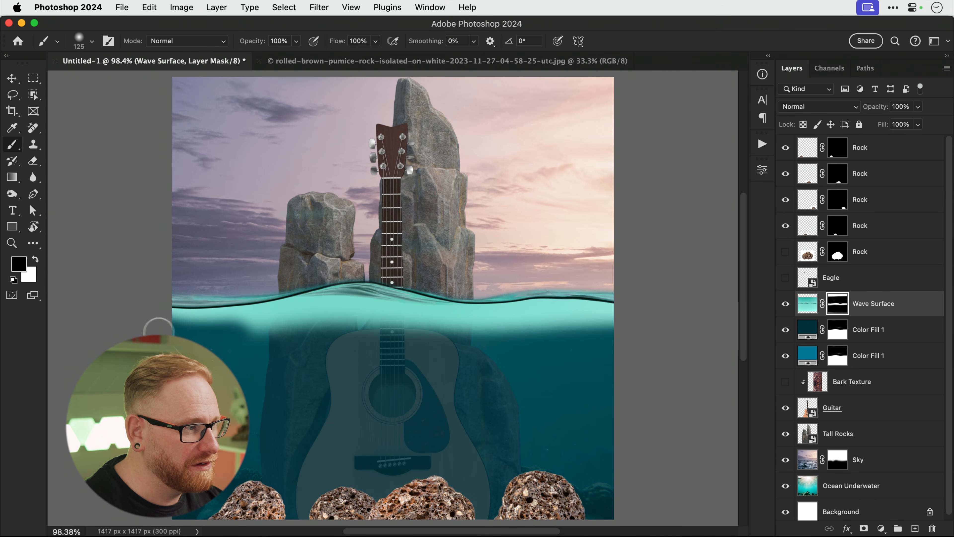
pyautogui.moveTo(226, 323)
pyautogui.mouseDown()
pyautogui.moveTo(203, 335)
pyautogui.moveTo(379, 317)
pyautogui.moveTo(373, 322)
pyautogui.moveTo(488, 331)
pyautogui.moveTo(609, 327)
pyautogui.mouseUp()
pyautogui.press('[')
pyautogui.press('[')
pyautogui.press('[')
pyautogui.moveTo(353, 310)
pyautogui.mouseDown()
pyautogui.moveTo(215, 320)
pyautogui.moveTo(556, 317)
pyautogui.moveTo(256, 334)
pyautogui.mouseUp()
# Set white as the brush colour for the Sky mask and move Sky above Wave Surface.
pyautogui.click(838, 458)
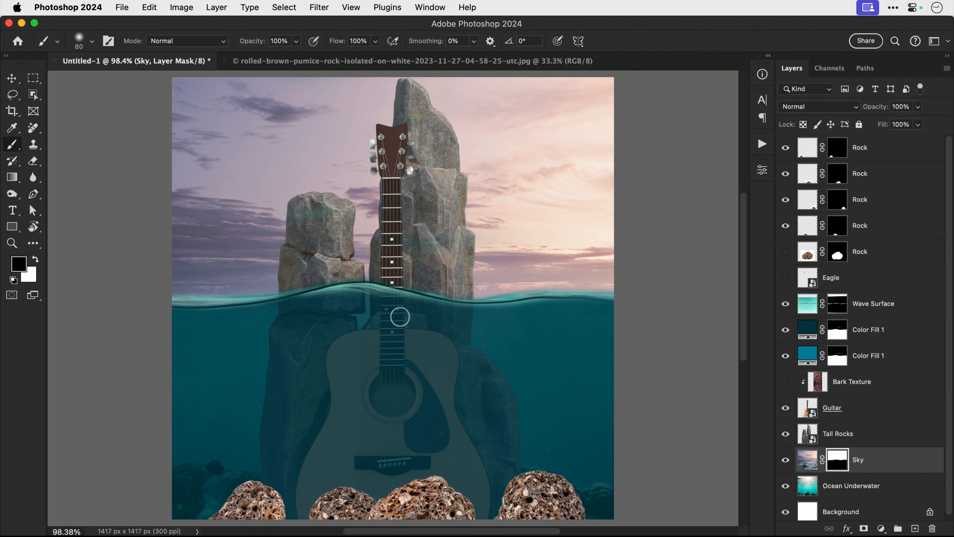
pyautogui.press('v')
pyautogui.press('b')
pyautogui.press('x')
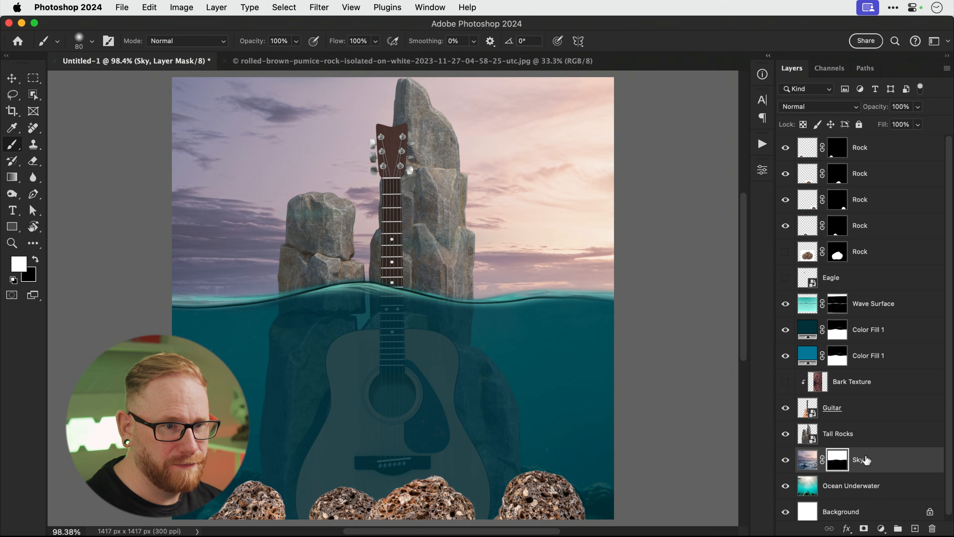
pyautogui.moveTo(865, 459); pyautogui.dragTo(871, 297)
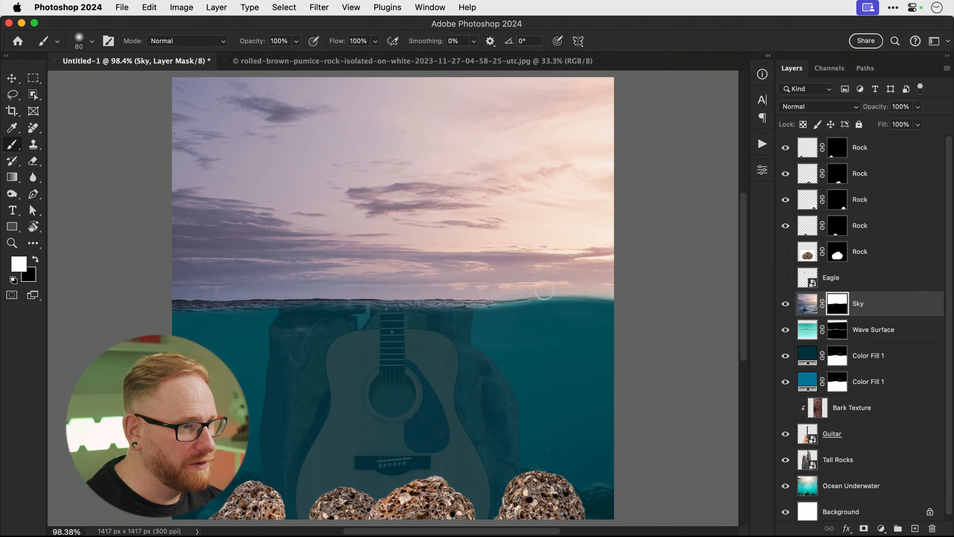
# Paint the sky back in along the horizon and restack Wave Surface above Sky.
pyautogui.moveTo(544, 289)
pyautogui.mouseDown()
pyautogui.moveTo(630, 298)
pyautogui.moveTo(502, 308)
pyautogui.moveTo(170, 307)
pyautogui.mouseUp()
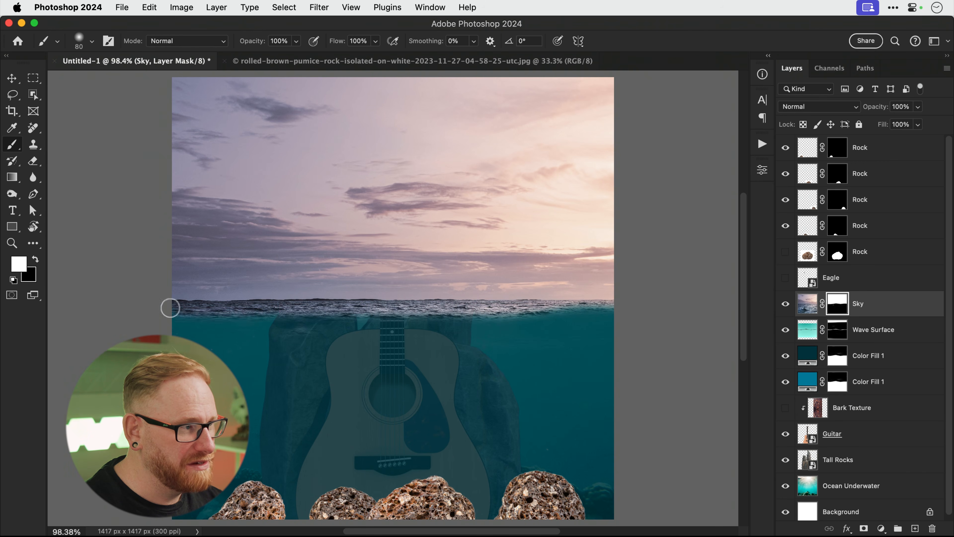
pyautogui.moveTo(861, 331); pyautogui.dragTo(864, 297)
pyautogui.click(866, 300)
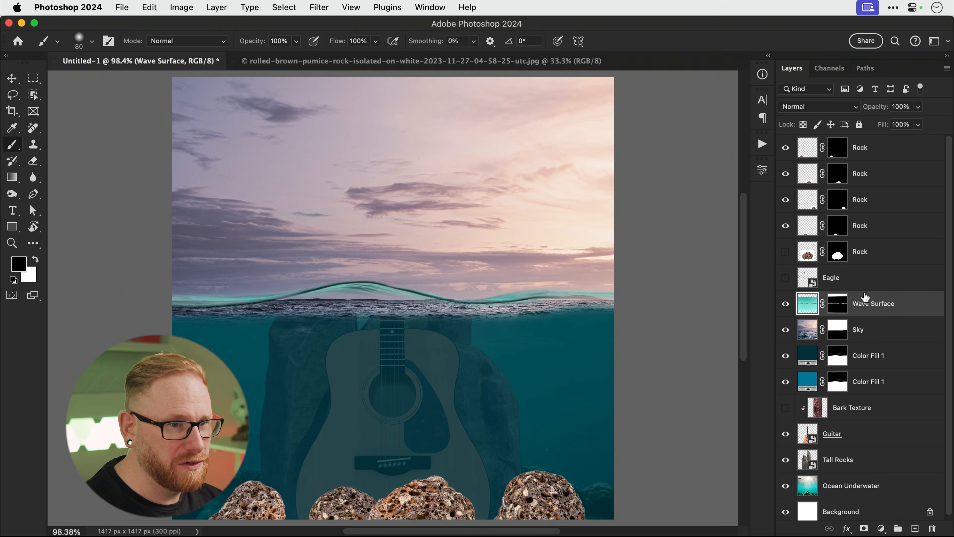
# Set Wave Surface to Multiply and nudge it slightly down onto the horizon.
pyautogui.click(811, 110)
pyautogui.click(808, 156)
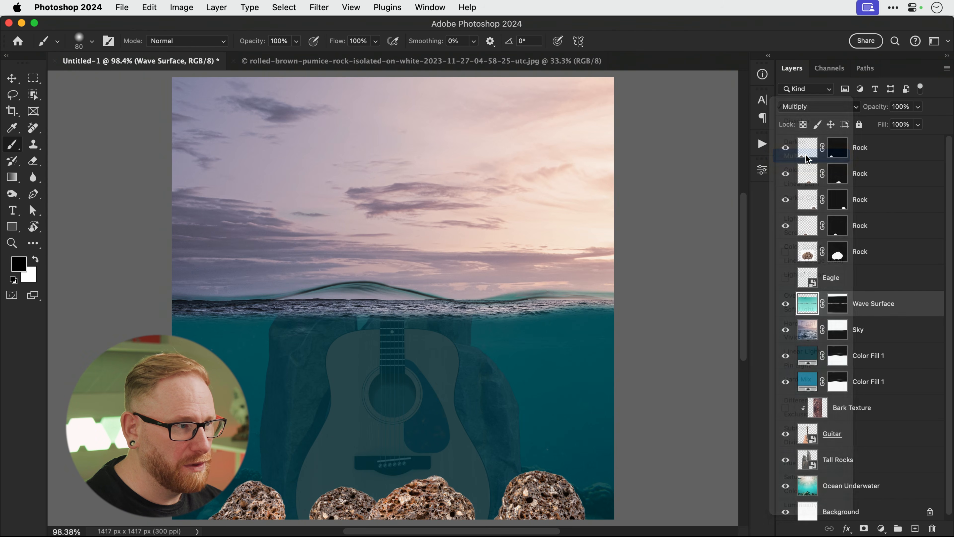
pyautogui.press('v')
pyautogui.moveTo(359, 295); pyautogui.dragTo(357, 311)
pyautogui.press('Return')
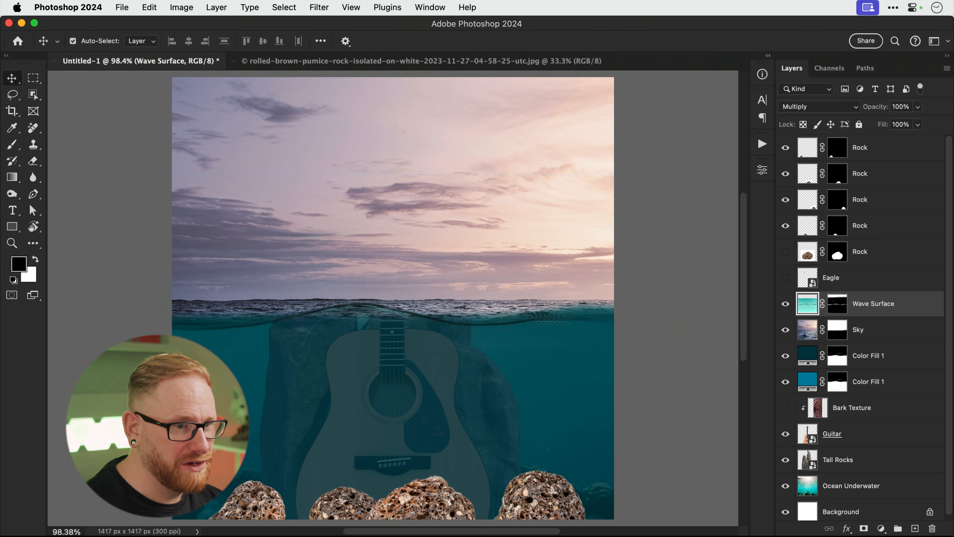
# Paint white along the wave line on the Sky layer mask.
pyautogui.click(839, 333)
pyautogui.press('b')
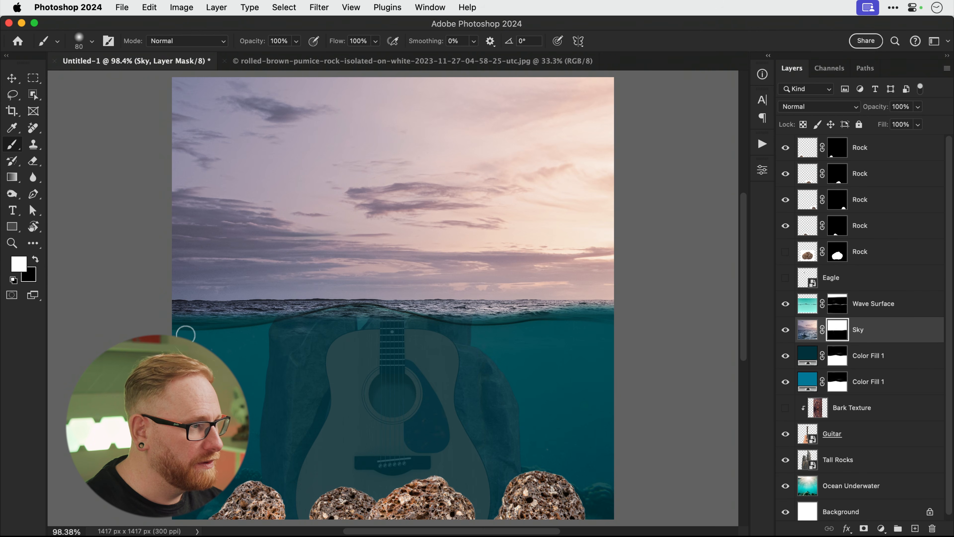
pyautogui.press('d')
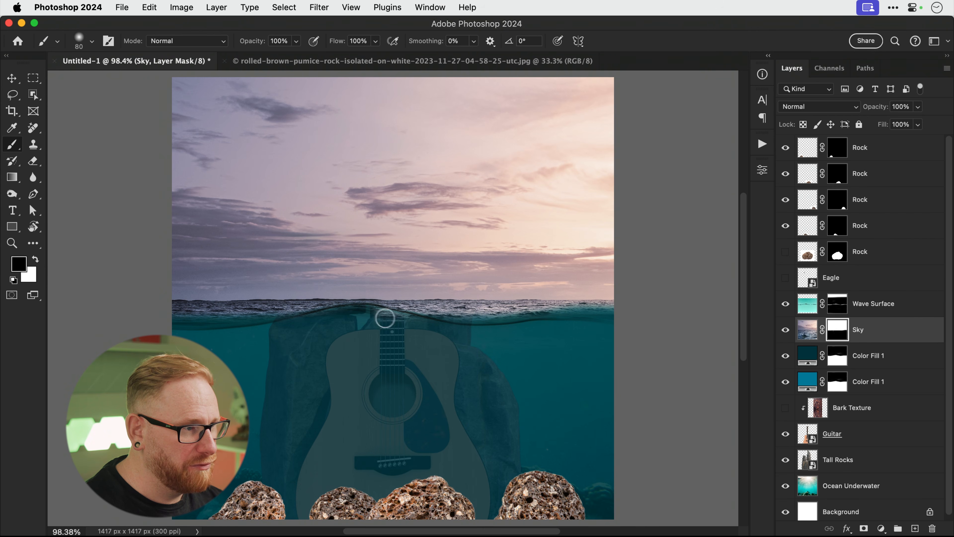
pyautogui.press('x')
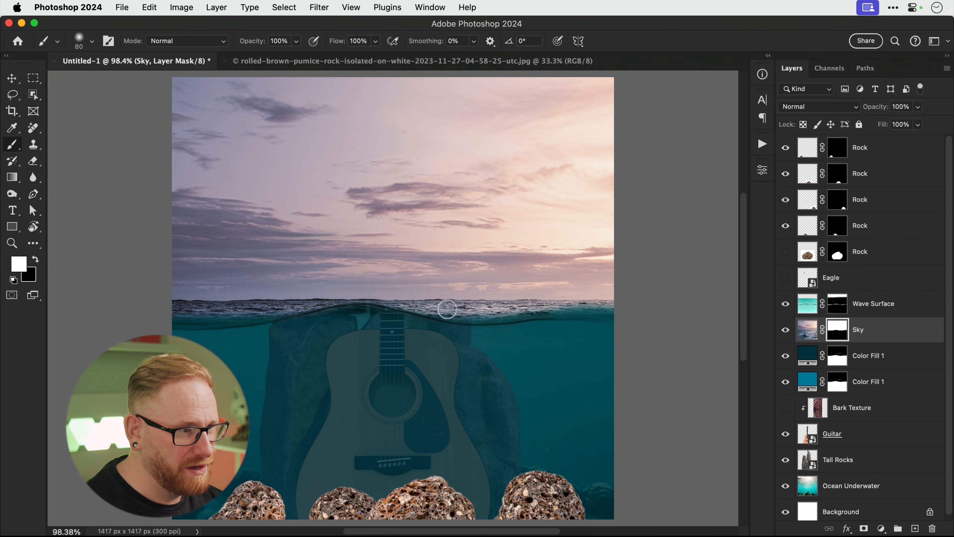
pyautogui.moveTo(445, 308)
pyautogui.mouseDown()
pyautogui.moveTo(632, 305)
pyautogui.moveTo(487, 309)
pyautogui.mouseUp()
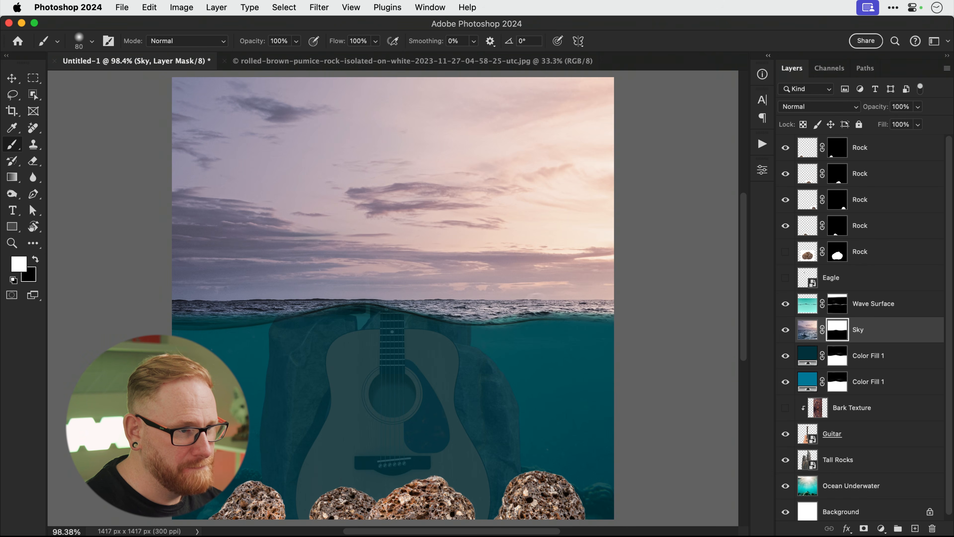
pyautogui.press('x')
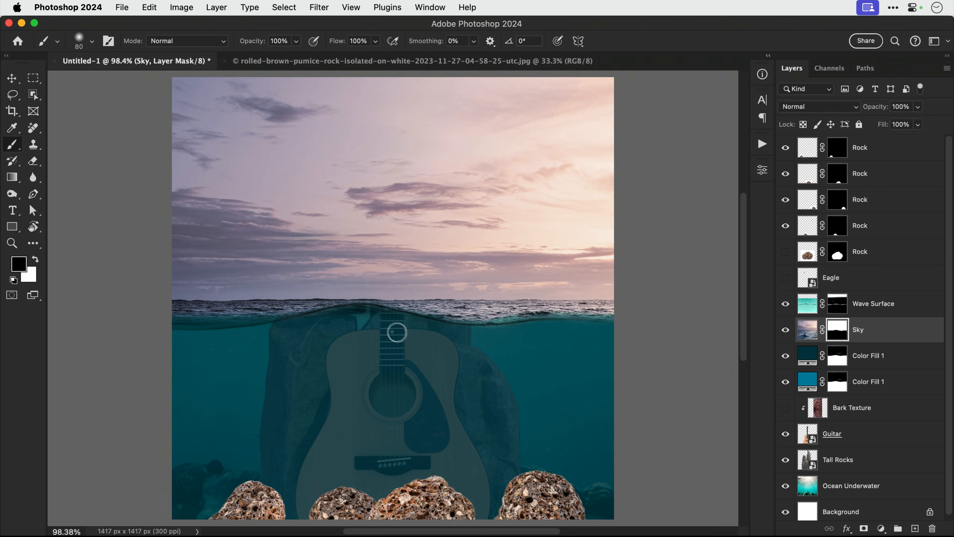
pyautogui.press('x')
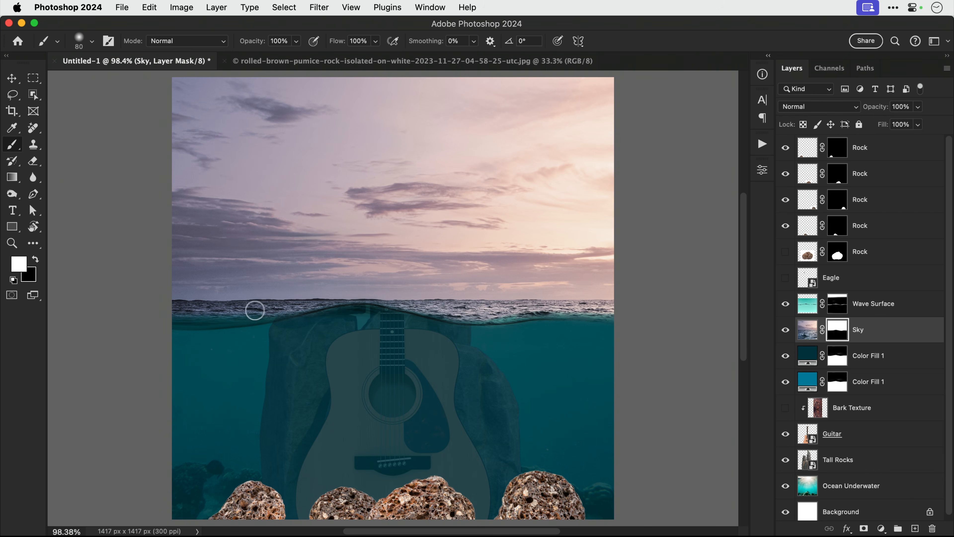
pyautogui.press('v')
pyautogui.press('b')
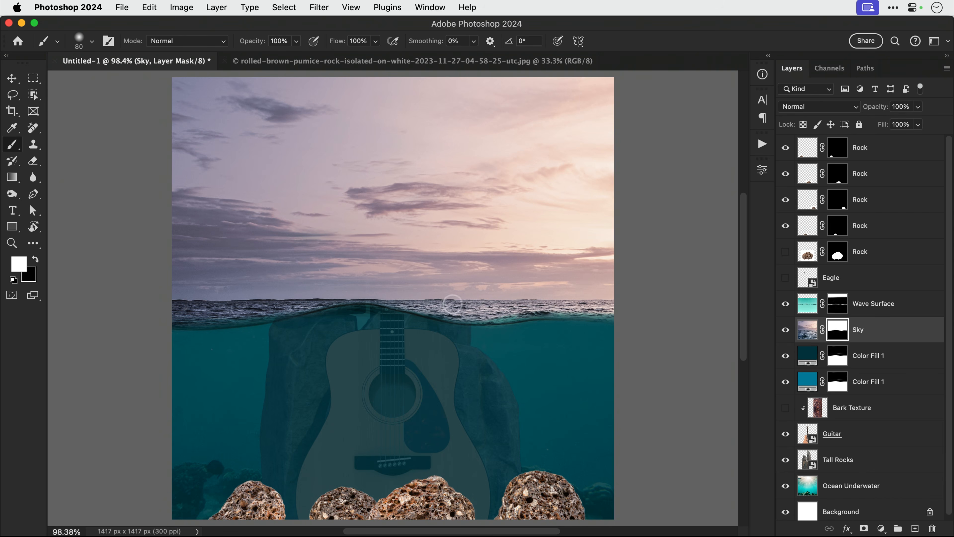
pyautogui.press('x')
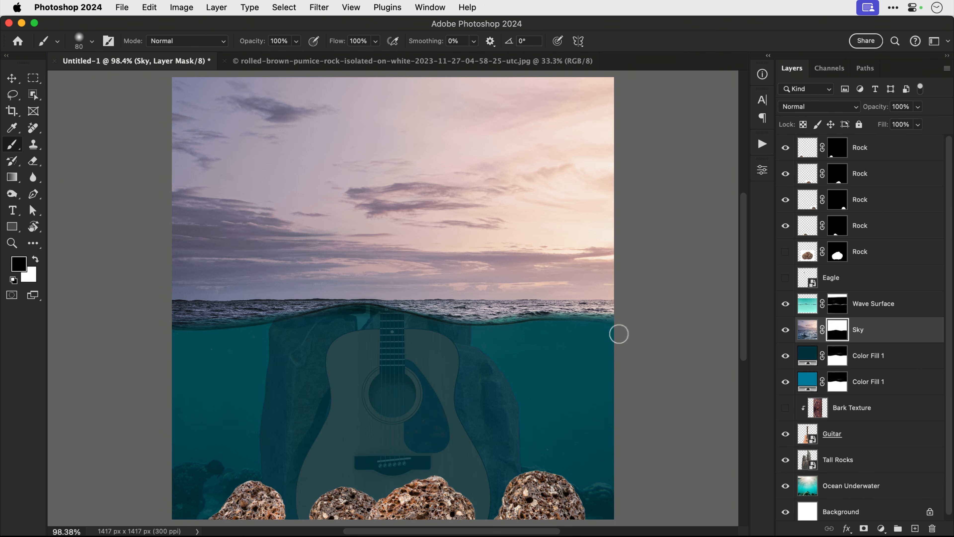
# Check the waterline by toggling Wave Surface, then move Sky below Tall Rocks.
pyautogui.click(786, 303)
pyautogui.click(785, 304)
pyautogui.click(837, 303)
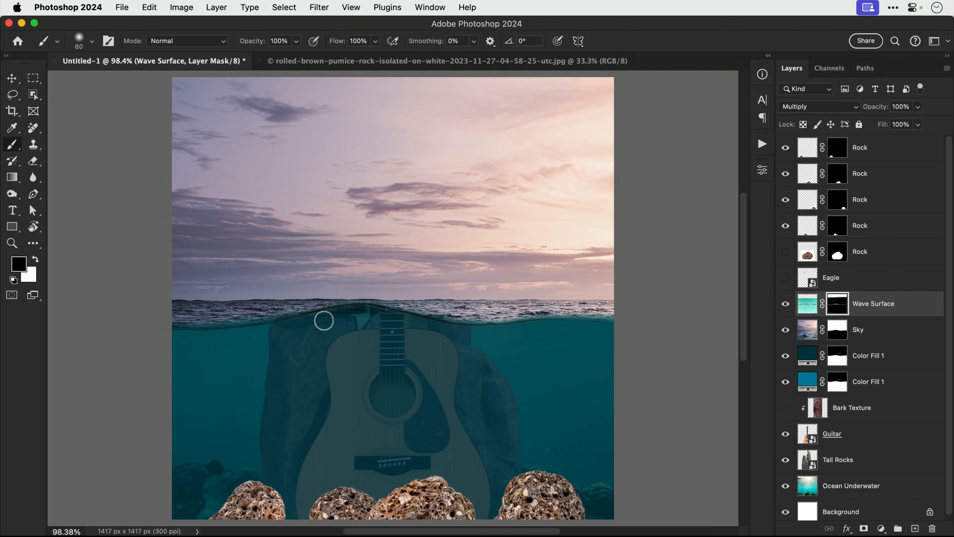
pyautogui.press('v')
pyautogui.click(905, 329)
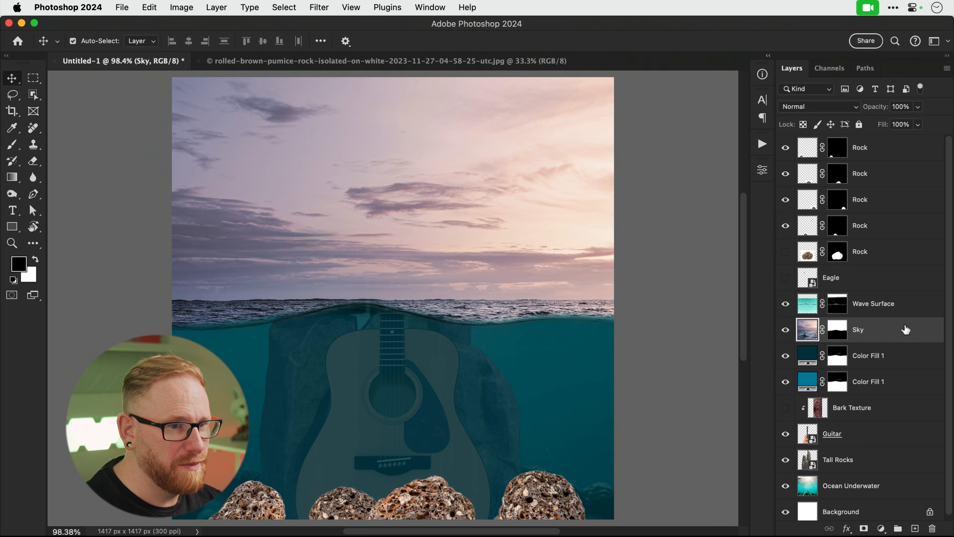
pyautogui.moveTo(903, 332); pyautogui.dragTo(901, 465)
# Paint the upper Color Fill 1 mask along the horizon to reveal brighter waves.
pyautogui.click(837, 329)
pyautogui.press('b')
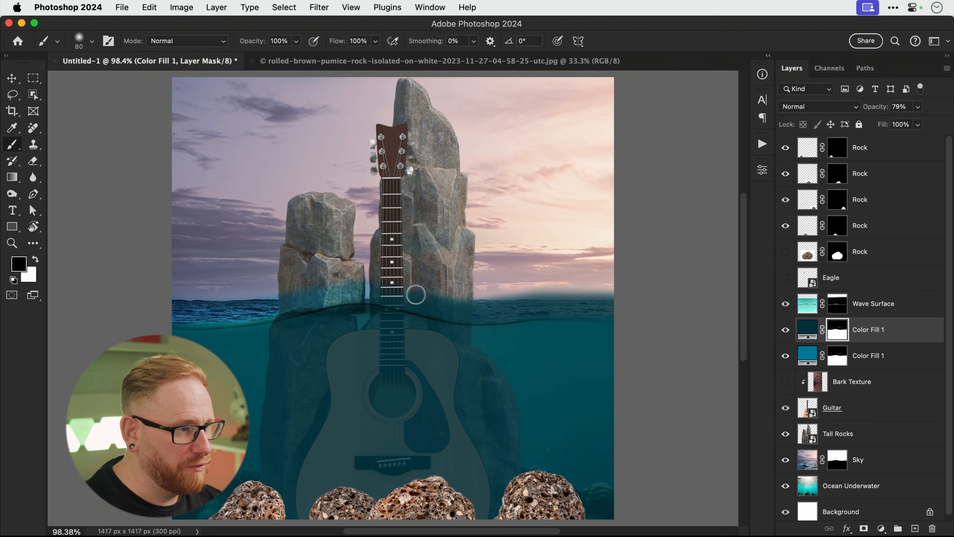
pyautogui.moveTo(387, 293)
pyautogui.mouseDown()
pyautogui.moveTo(446, 309)
pyautogui.moveTo(635, 313)
pyautogui.moveTo(619, 294)
pyautogui.moveTo(444, 300)
pyautogui.mouseUp()
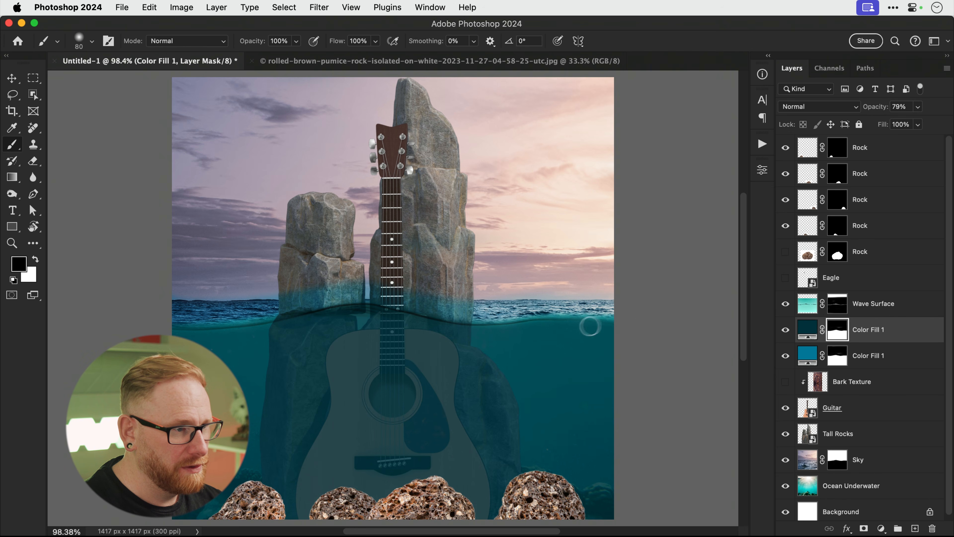
pyautogui.press('x')
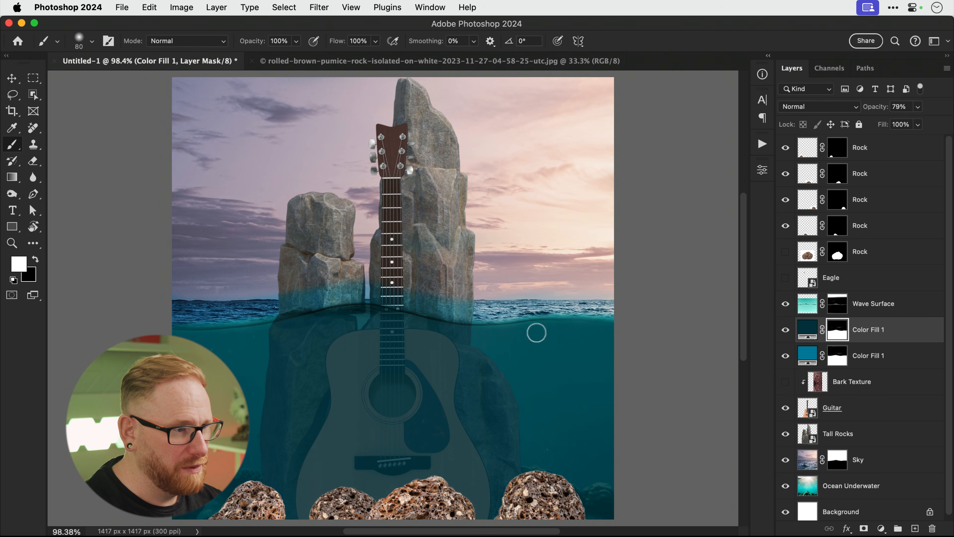
# Replace the lower Color Fill 1 mask with a copy of the upper fill's mask.
pyautogui.rightClick(836, 357)
pyautogui.click(808, 380)
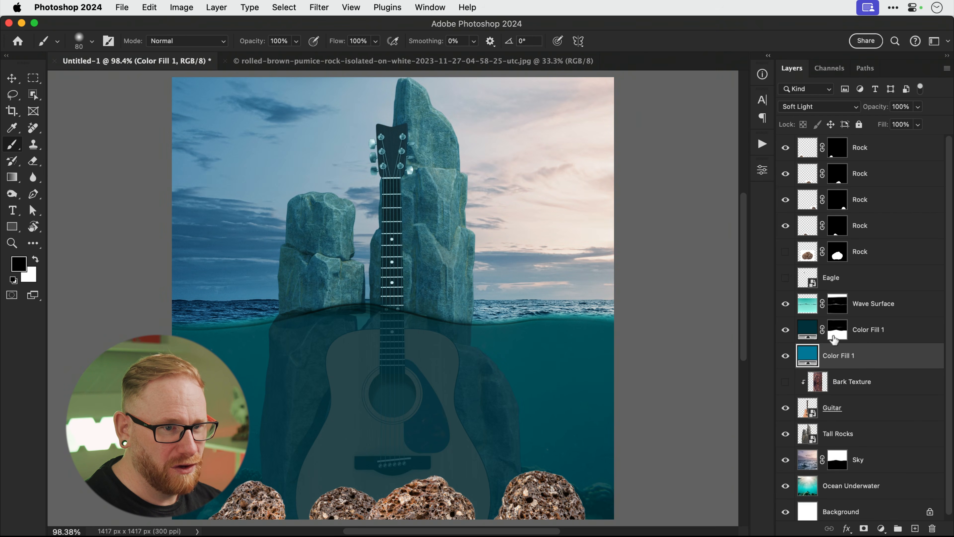
pyautogui.moveTo(836, 334); pyautogui.dragTo(836, 357)
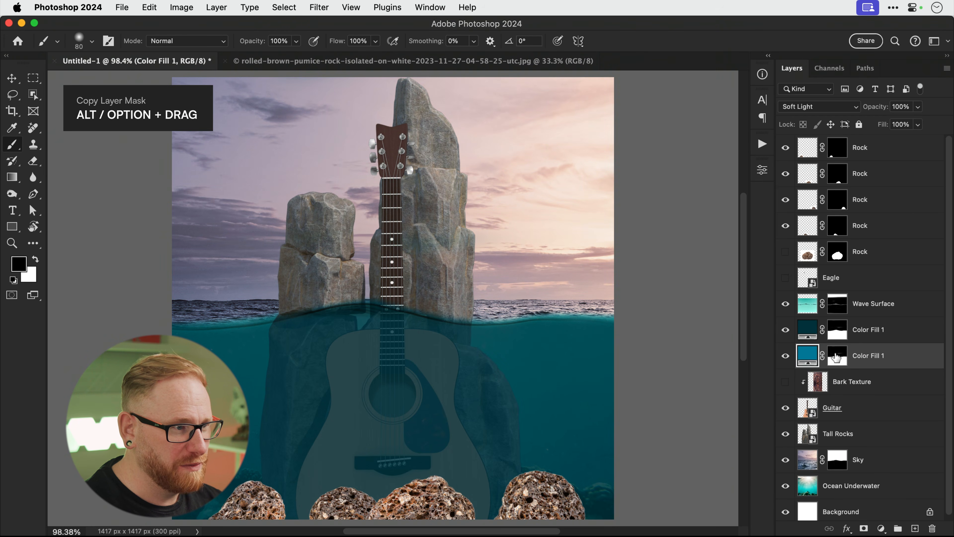
pyautogui.click(836, 357)
pyautogui.press('x')
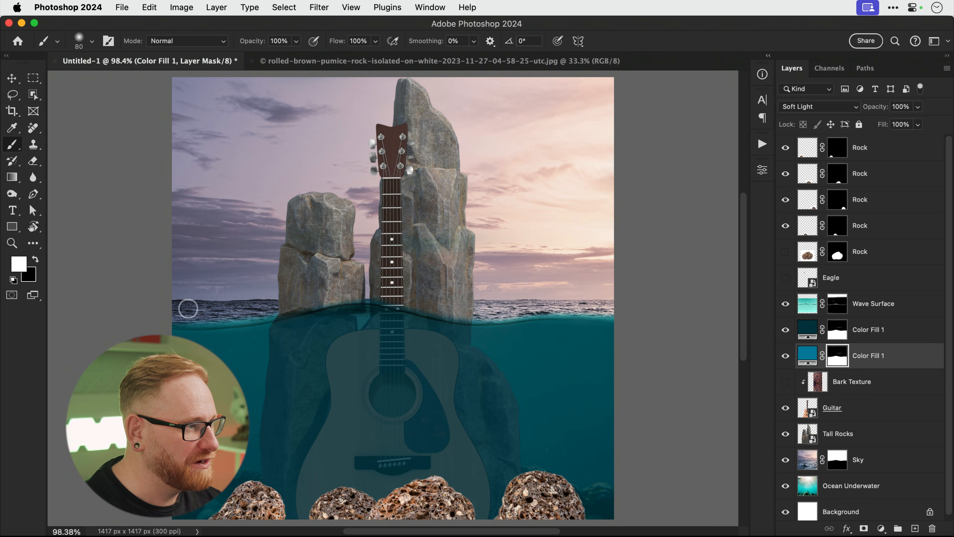
pyautogui.press('x')
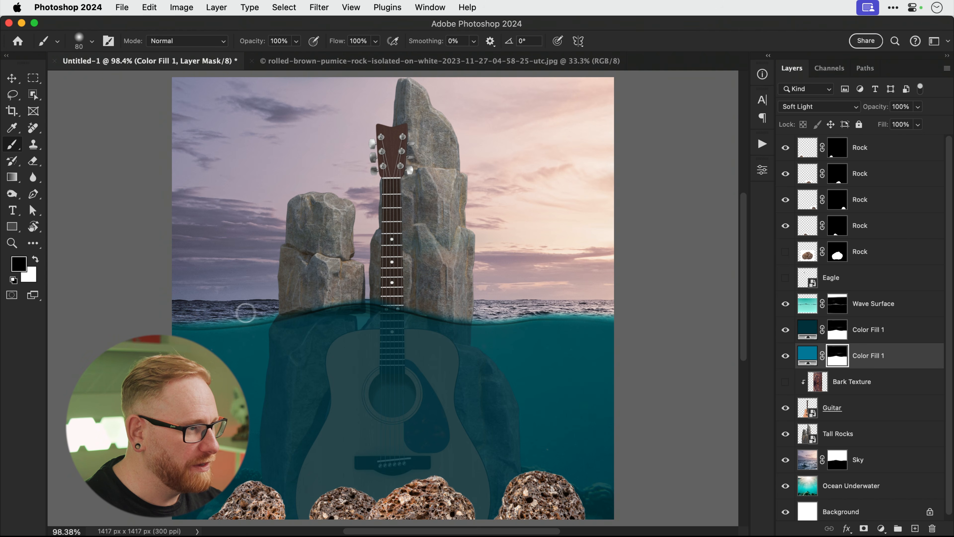
pyautogui.click(789, 304)
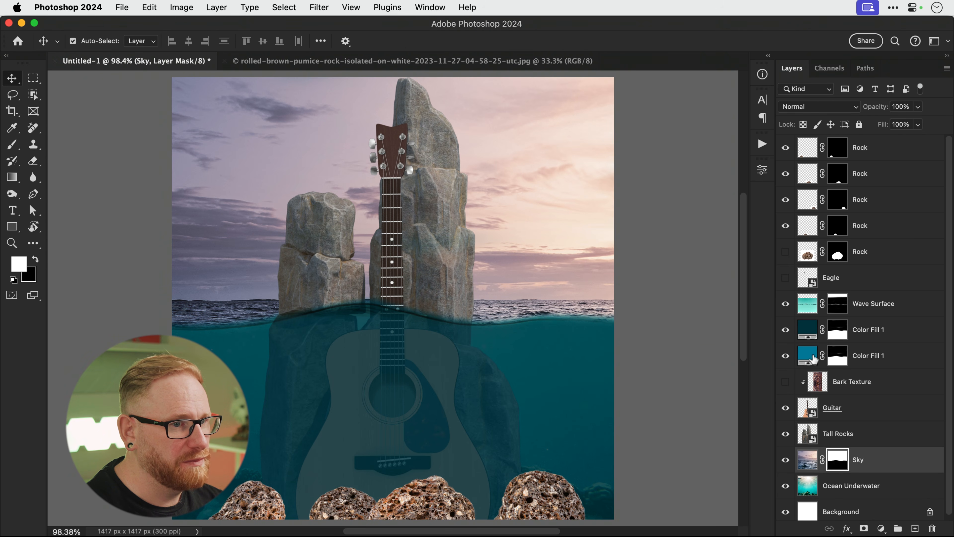
# Recolour the lower Soft Light Color Fill 1 to bright cyan #00e4e7, then select the Rock layers.
pyautogui.doubleClick(813, 359)
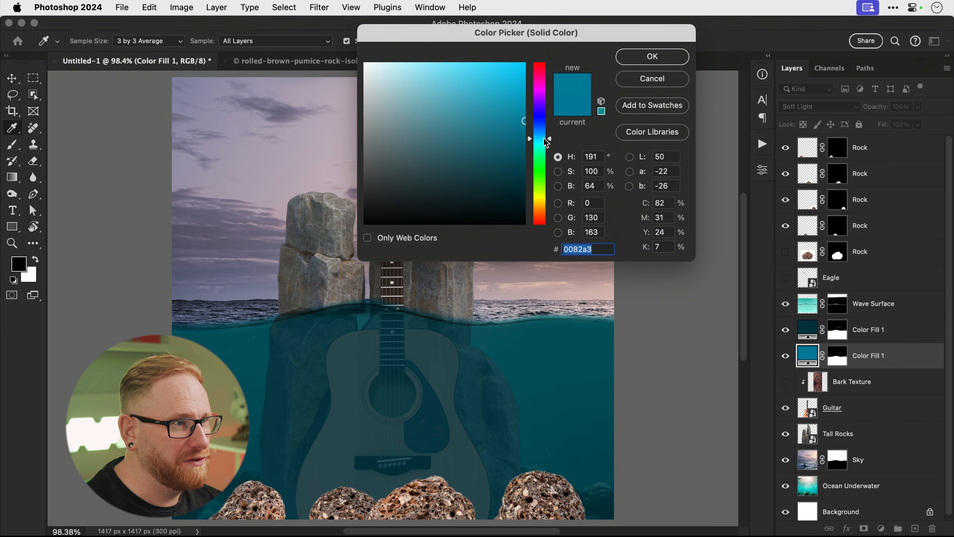
pyautogui.moveTo(546, 142); pyautogui.dragTo(541, 80)
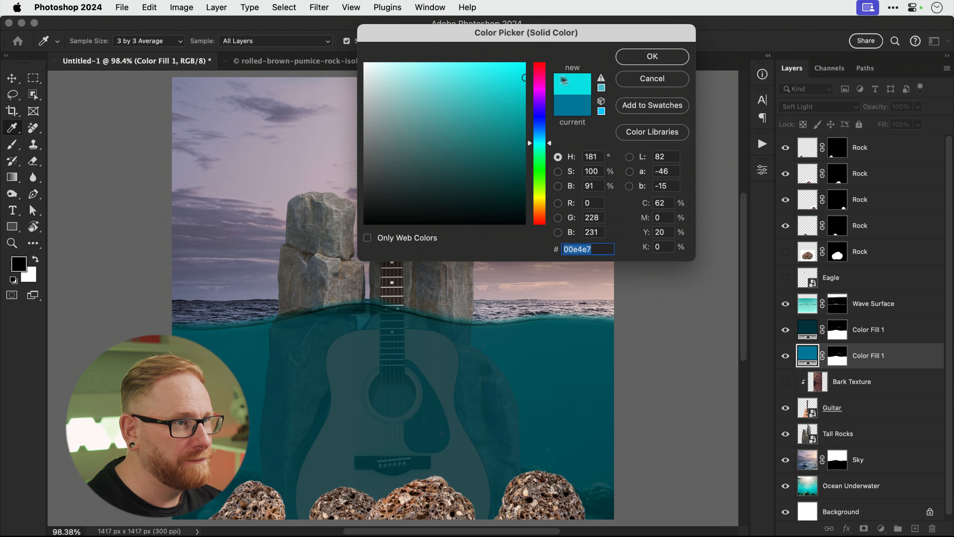
pyautogui.click(634, 61)
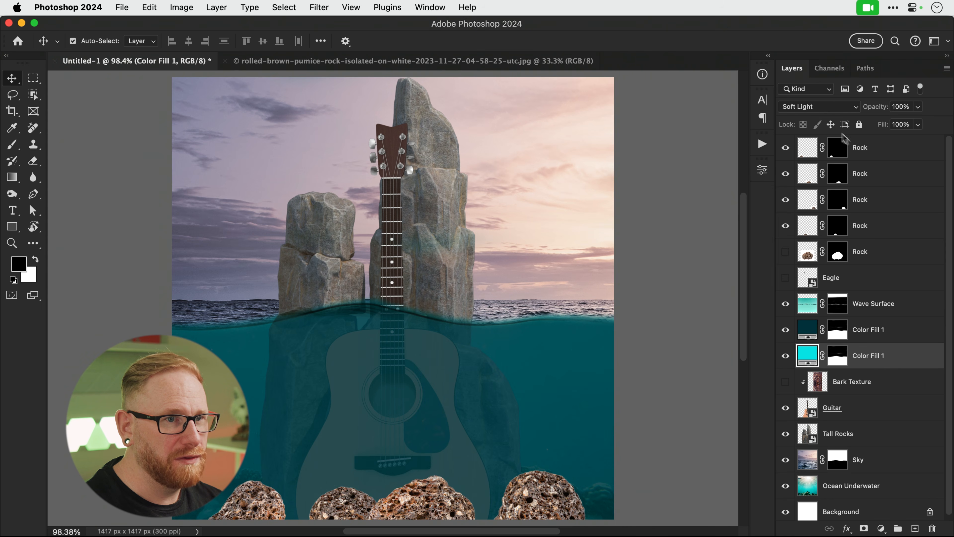
pyautogui.click(867, 151)
pyautogui.keyDown('shift'); pyautogui.click(867, 221); pyautogui.keyUp('shift')
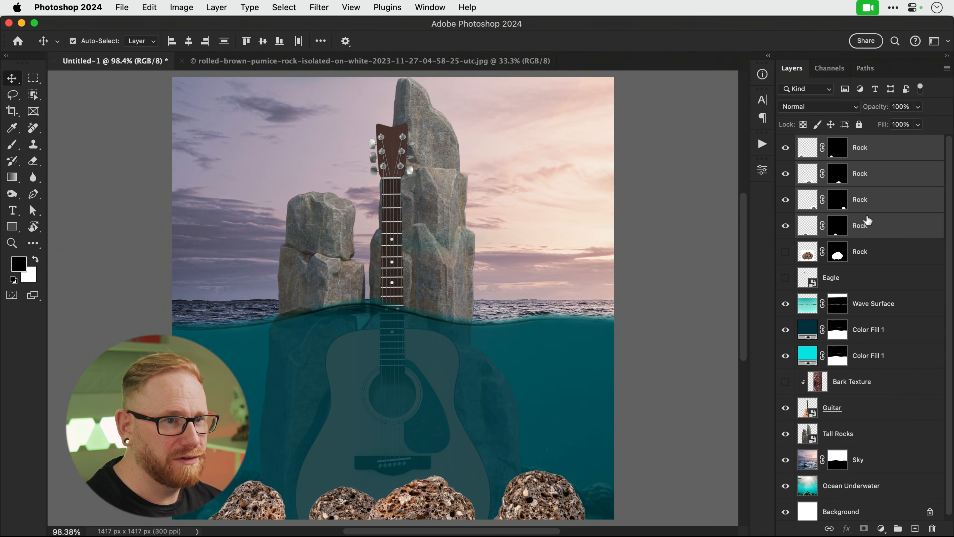
# Delete the hidden fifth Rock layer and move the four Rock layers just above Bark Texture.
pyautogui.click(866, 248)
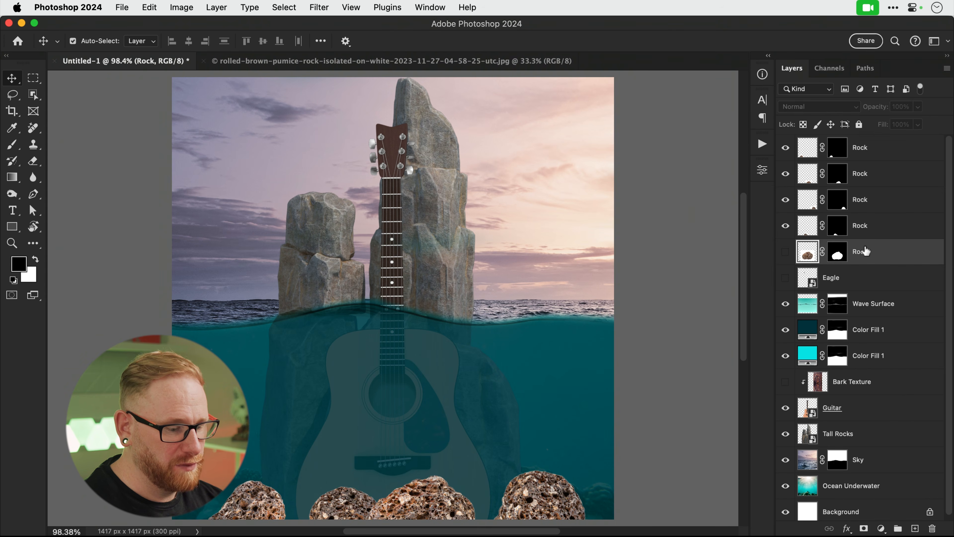
pyautogui.press('Delete')
pyautogui.click(868, 156)
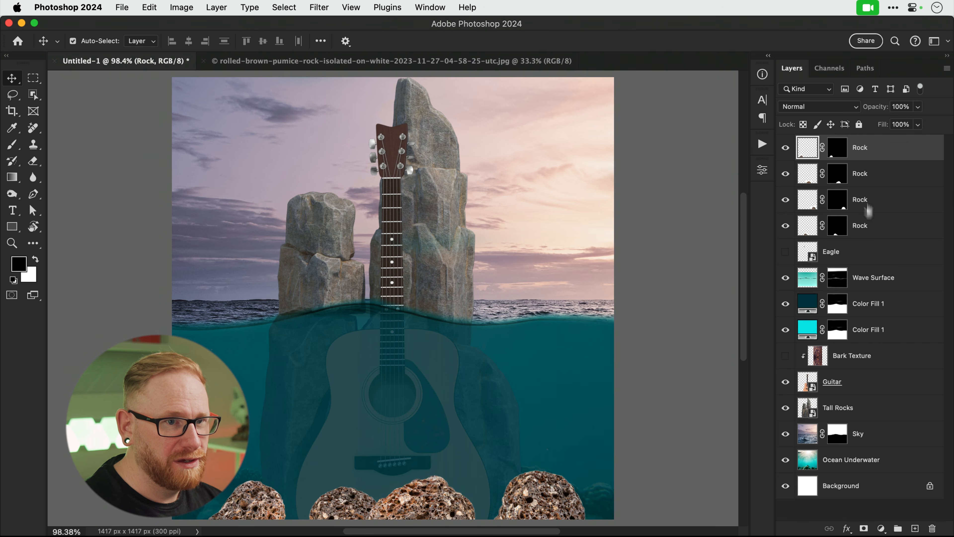
pyautogui.keyDown('shift'); pyautogui.click(867, 233); pyautogui.keyUp('shift')
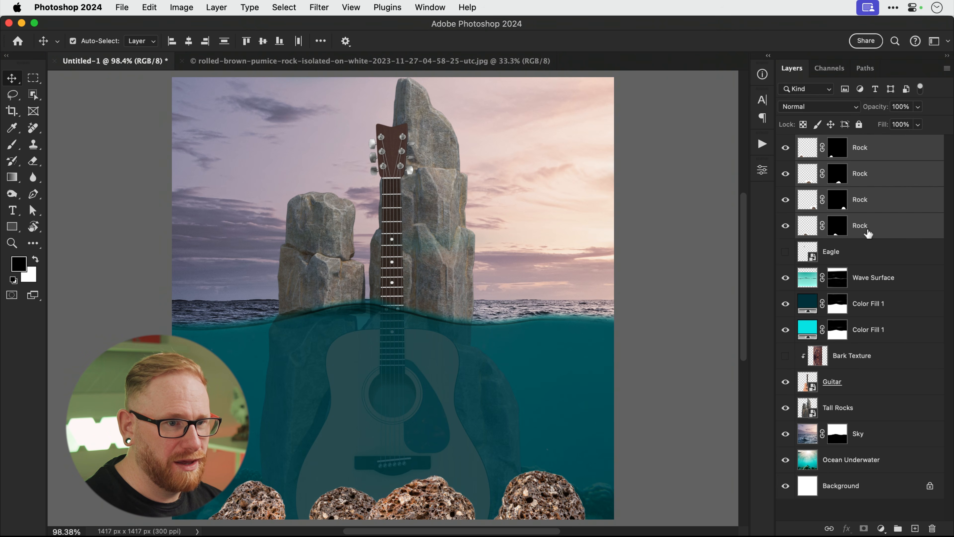
pyautogui.moveTo(867, 237); pyautogui.dragTo(873, 343)
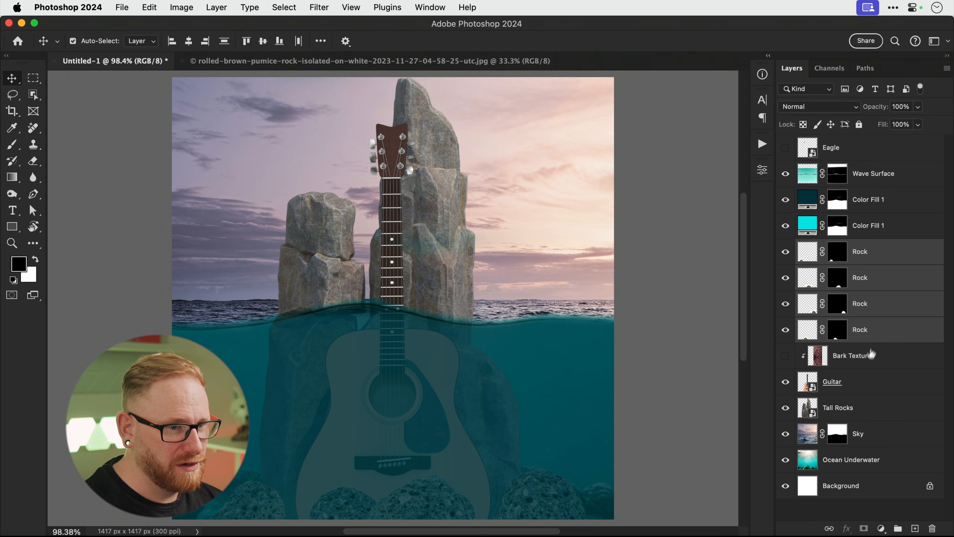
pyautogui.click(856, 388)
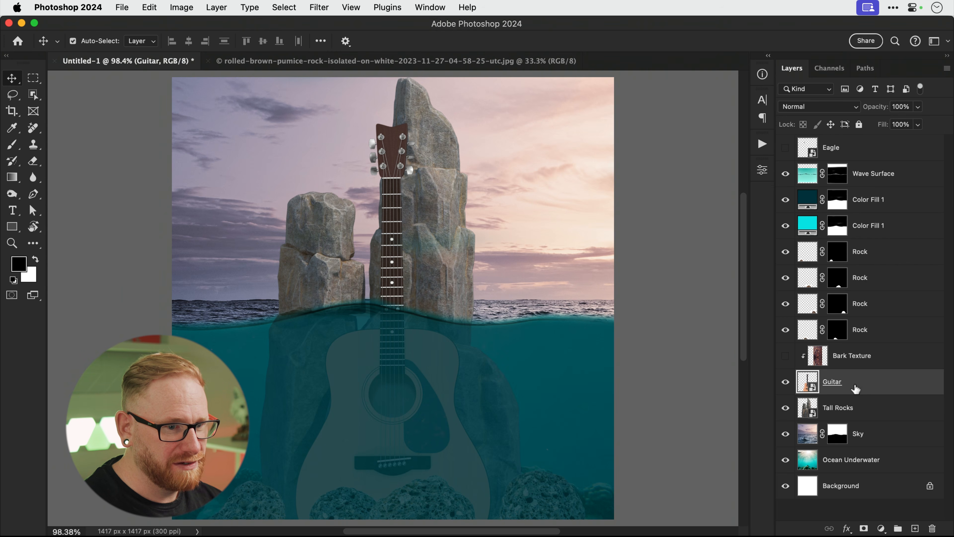
# Add a colorized Hue/Saturation adjustment clipped to the Guitar, shifting its tint to blue.
pyautogui.click(880, 529)
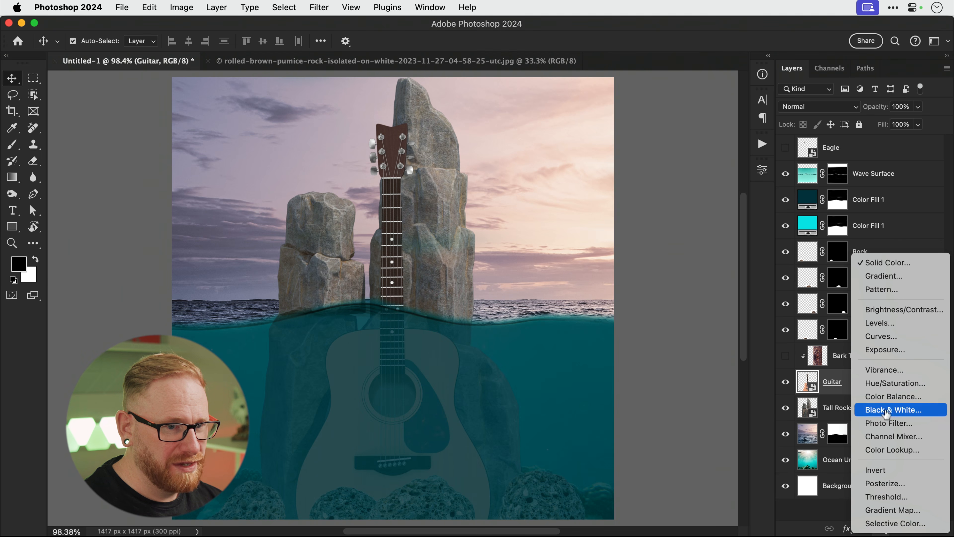
pyautogui.click(895, 383)
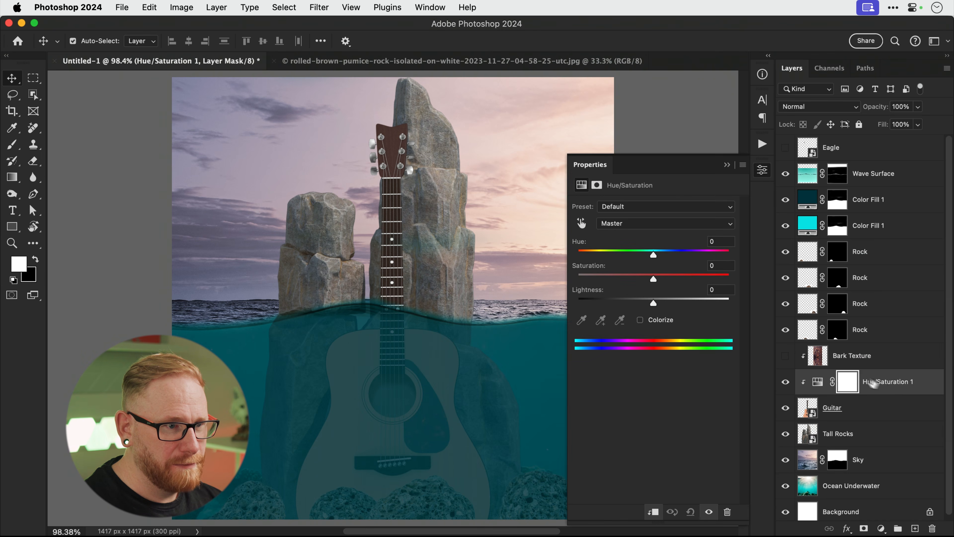
pyautogui.click(659, 320)
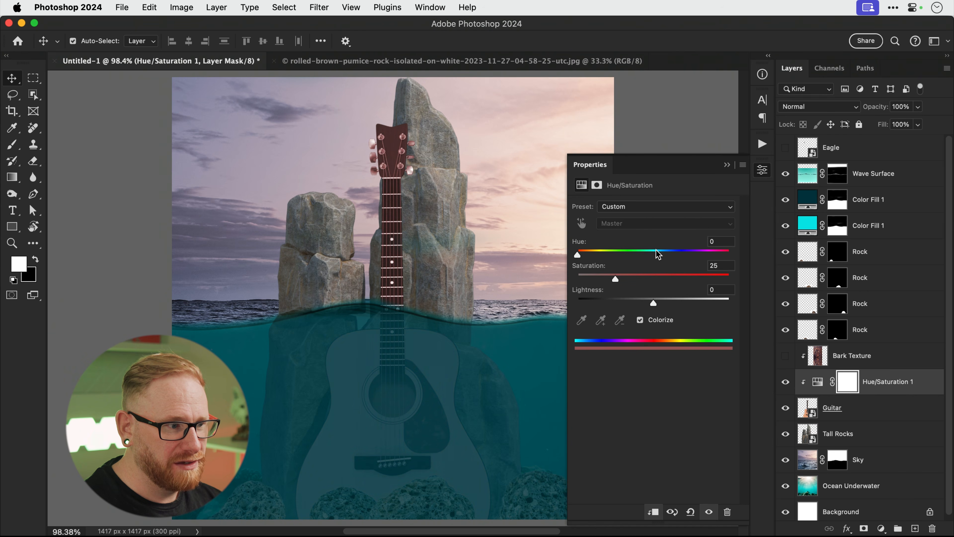
pyautogui.moveTo(658, 254); pyautogui.dragTo(663, 254)
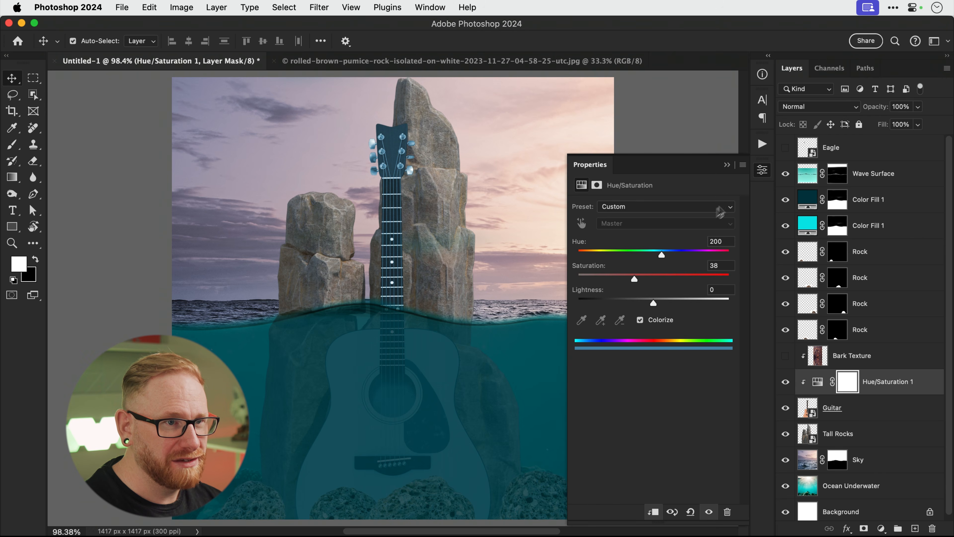
pyautogui.click(762, 173)
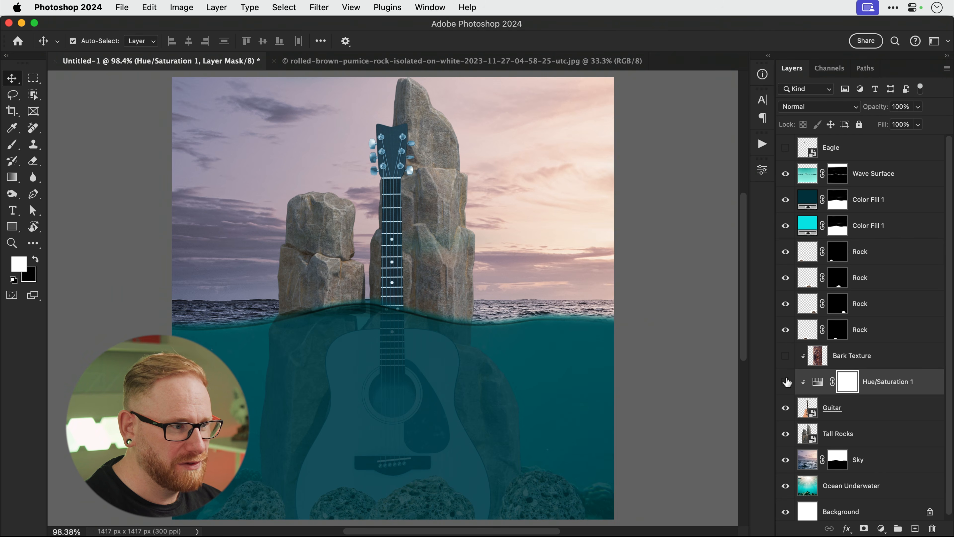
# Mask the tint off the above-water guitar neck and lower its opacity to about 45%.
pyautogui.press('b')
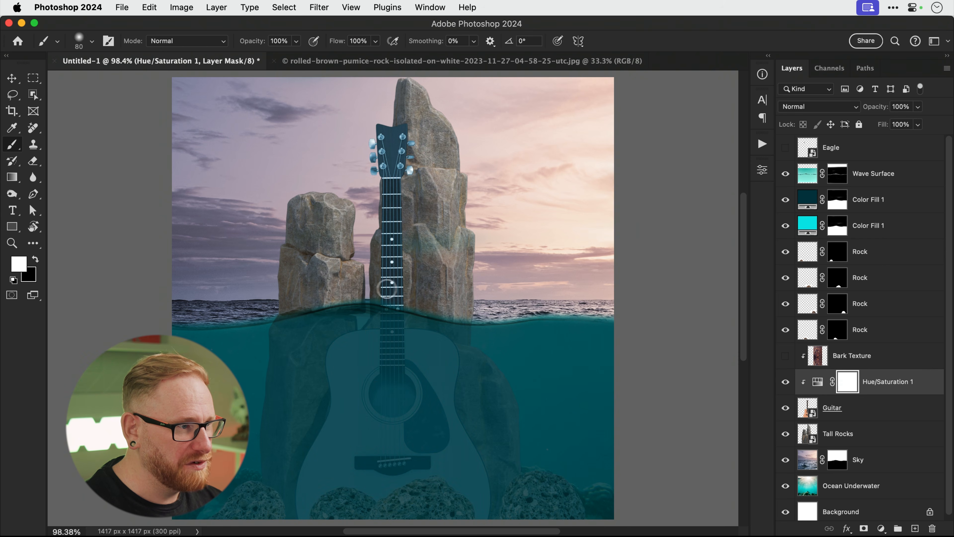
pyautogui.press('x')
pyautogui.moveTo(394, 297)
pyautogui.mouseDown()
pyautogui.moveTo(390, 267)
pyautogui.moveTo(412, 282)
pyautogui.moveTo(391, 234)
pyautogui.moveTo(391, 196)
pyautogui.moveTo(393, 212)
pyautogui.moveTo(372, 172)
pyautogui.moveTo(391, 159)
pyautogui.moveTo(366, 182)
pyautogui.mouseUp()
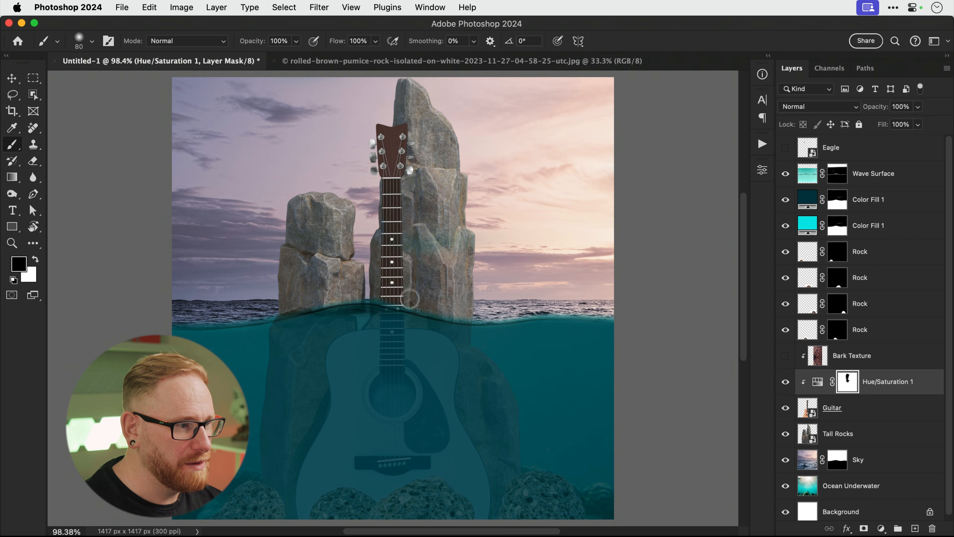
pyautogui.press('v')
pyautogui.click(918, 107)
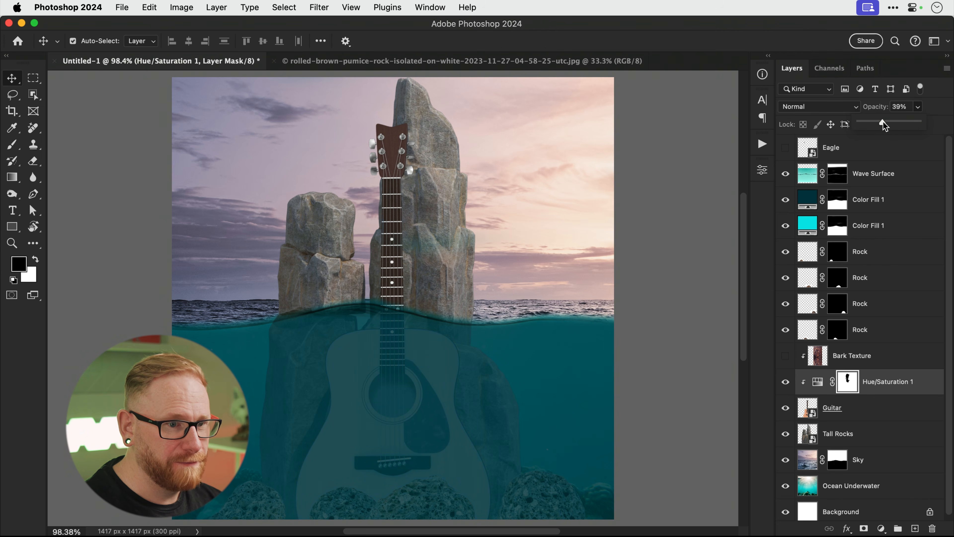
pyautogui.click(786, 384)
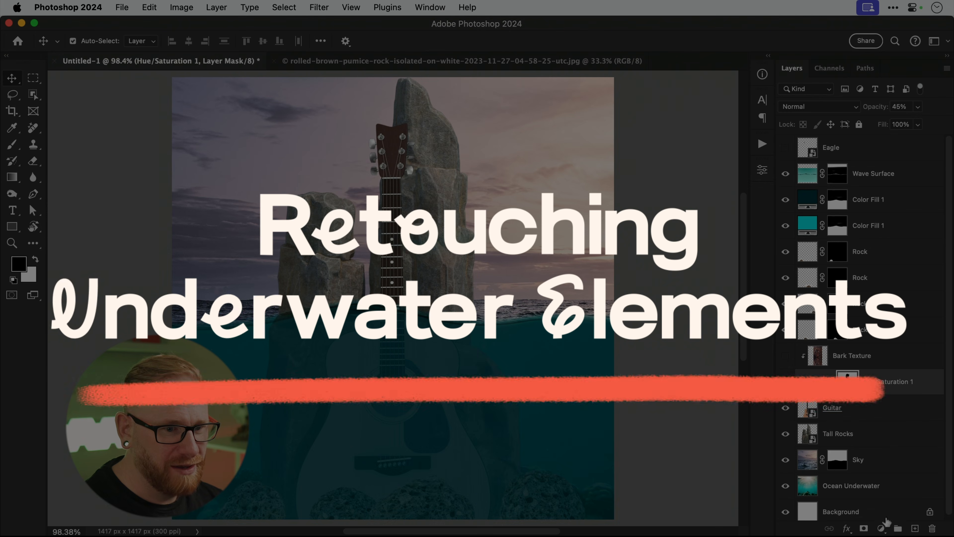
# Add an Exposure adjustment to the guitar, settling on Exposure −2.28 and Gamma 0.51.
pyautogui.click(880, 528)
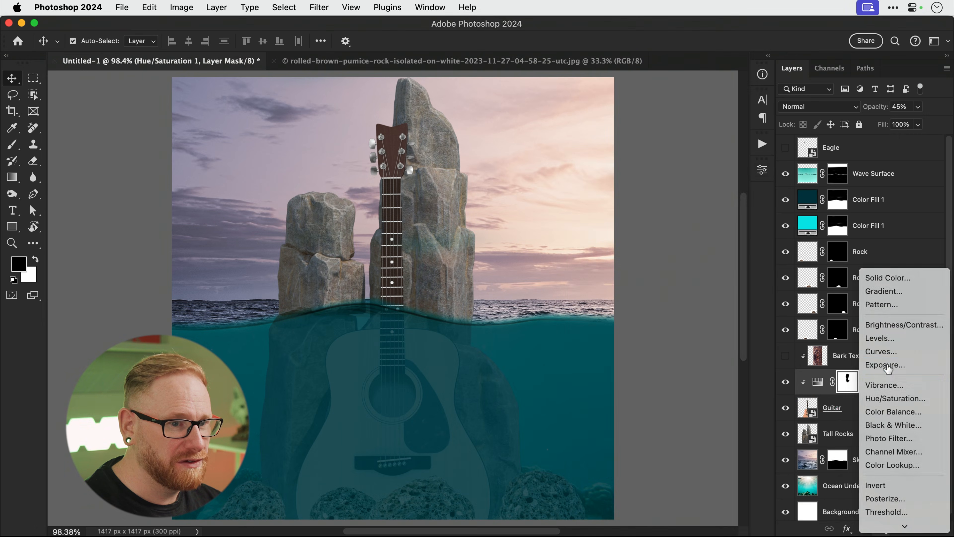
pyautogui.click(888, 366)
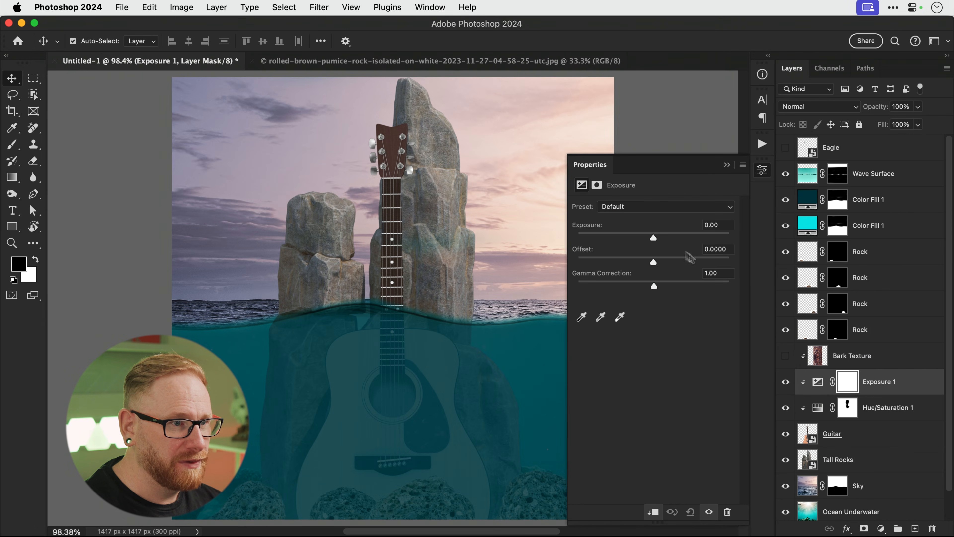
pyautogui.moveTo(657, 240); pyautogui.dragTo(646, 240)
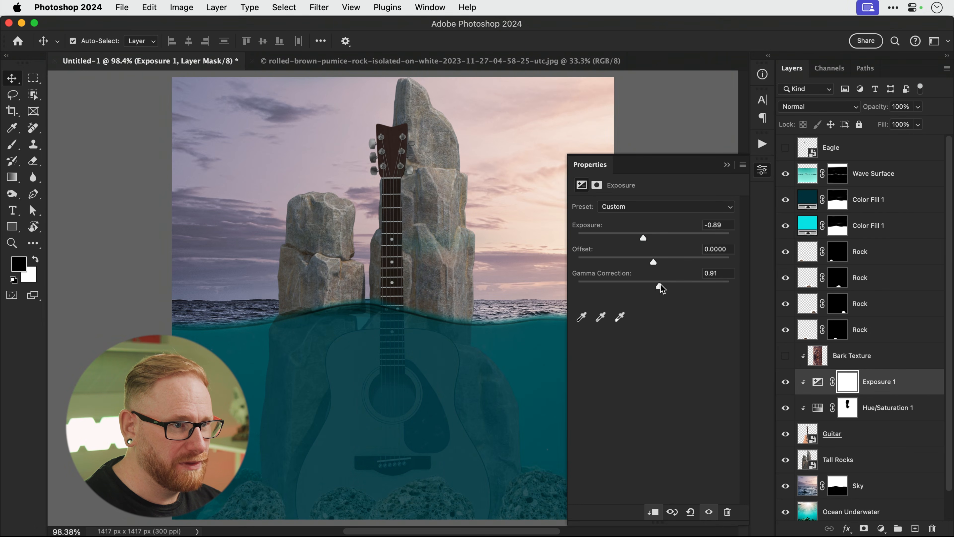
pyautogui.moveTo(665, 284); pyautogui.dragTo(682, 285)
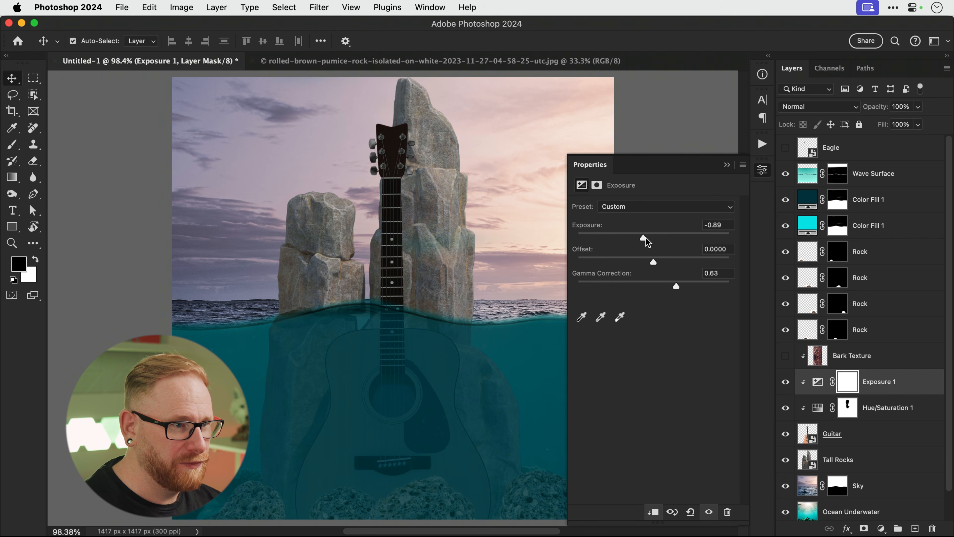
pyautogui.moveTo(646, 241); pyautogui.dragTo(634, 240)
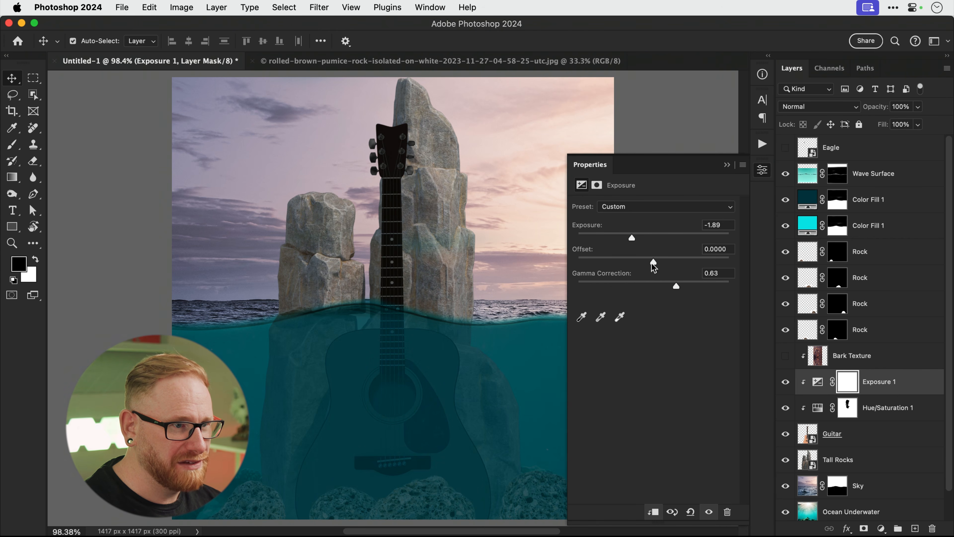
pyautogui.moveTo(638, 244); pyautogui.dragTo(668, 251)
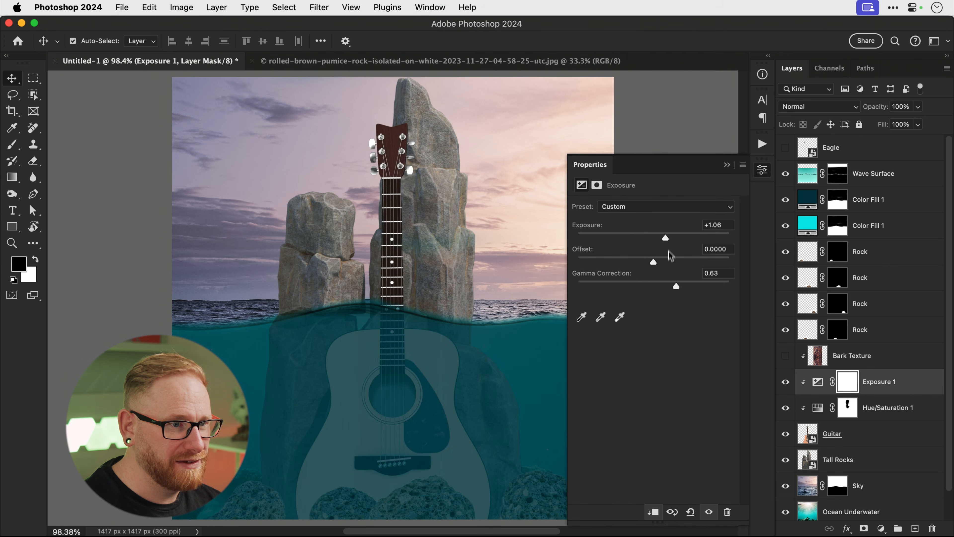
pyautogui.moveTo(676, 288); pyautogui.dragTo(639, 288)
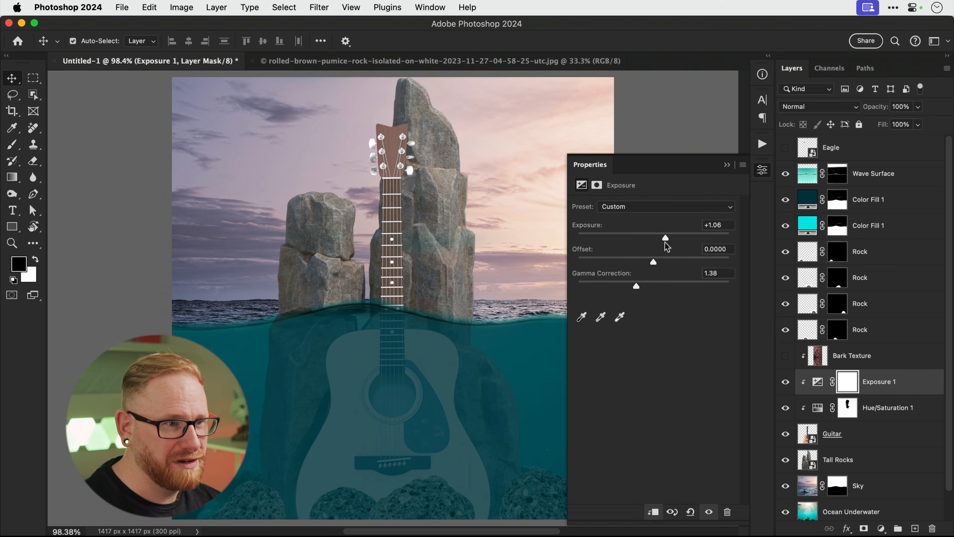
pyautogui.moveTo(665, 240); pyautogui.dragTo(638, 240)
pyautogui.moveTo(638, 287); pyautogui.dragTo(678, 282)
pyautogui.moveTo(637, 241); pyautogui.dragTo(627, 238)
pyautogui.moveTo(678, 282); pyautogui.dragTo(676, 281)
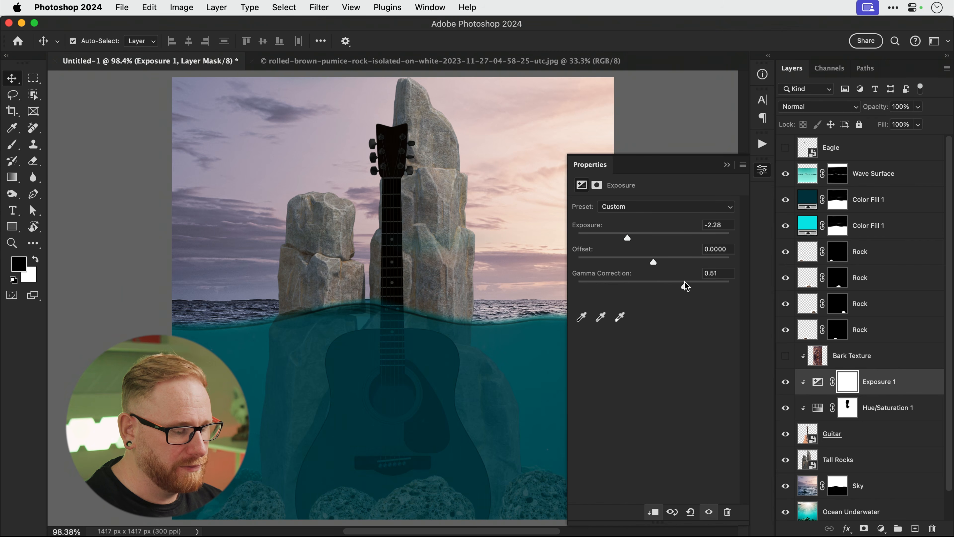
# Paint the exposure mask off the neck and headstock above water, then select the bottom Rock layer.
pyautogui.press('b')
pyautogui.moveTo(391, 295)
pyautogui.mouseDown()
pyautogui.moveTo(392, 256)
pyautogui.moveTo(379, 252)
pyautogui.moveTo(399, 252)
pyautogui.moveTo(362, 195)
pyautogui.moveTo(398, 139)
pyautogui.mouseUp()
pyautogui.moveTo(405, 198)
pyautogui.mouseDown()
pyautogui.moveTo(358, 123)
pyautogui.moveTo(395, 175)
pyautogui.moveTo(395, 265)
pyautogui.moveTo(405, 250)
pyautogui.mouseUp()
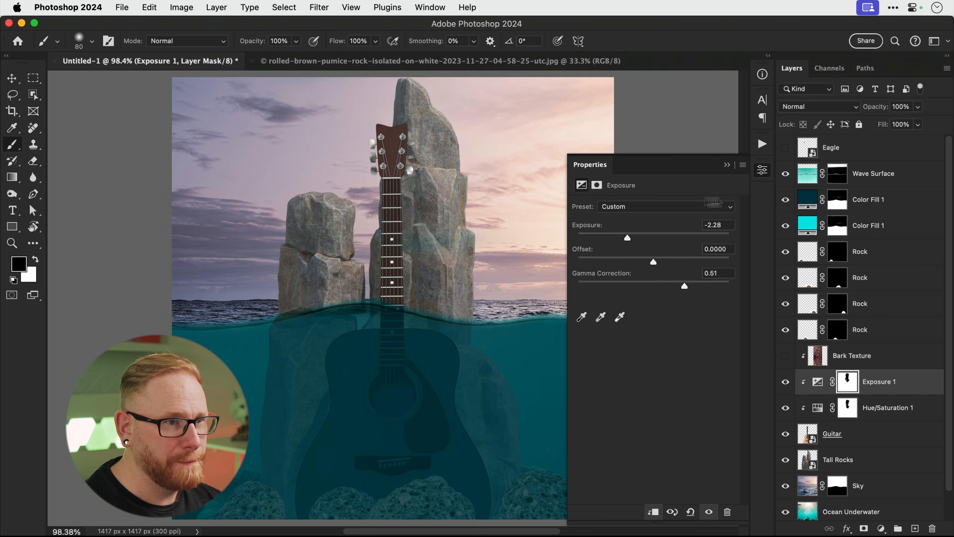
pyautogui.click(762, 171)
pyautogui.press('v')
pyautogui.click(859, 339)
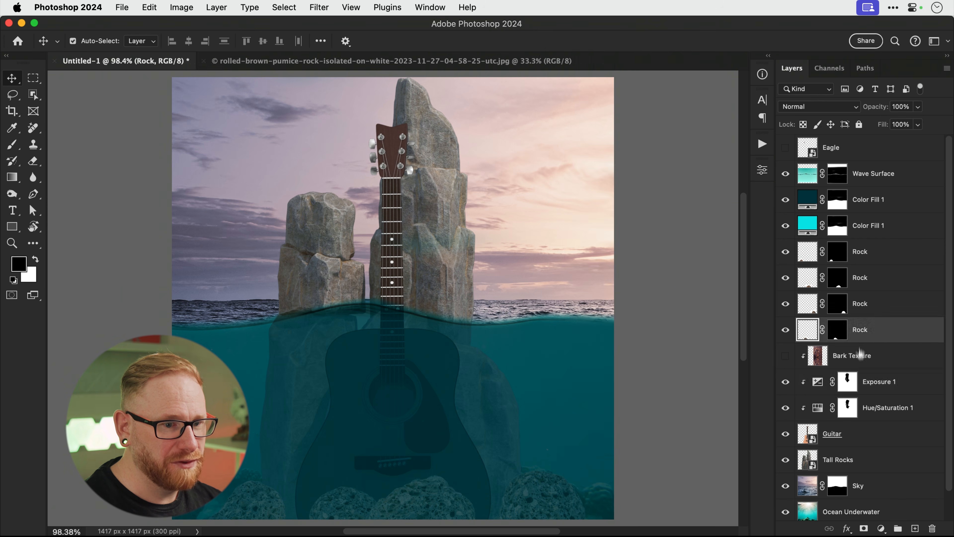
# Clip a darkening Curves to the bottom Rock layer (highlights to ~50, 133→9) and ready a 175 brush.
pyautogui.click(880, 528)
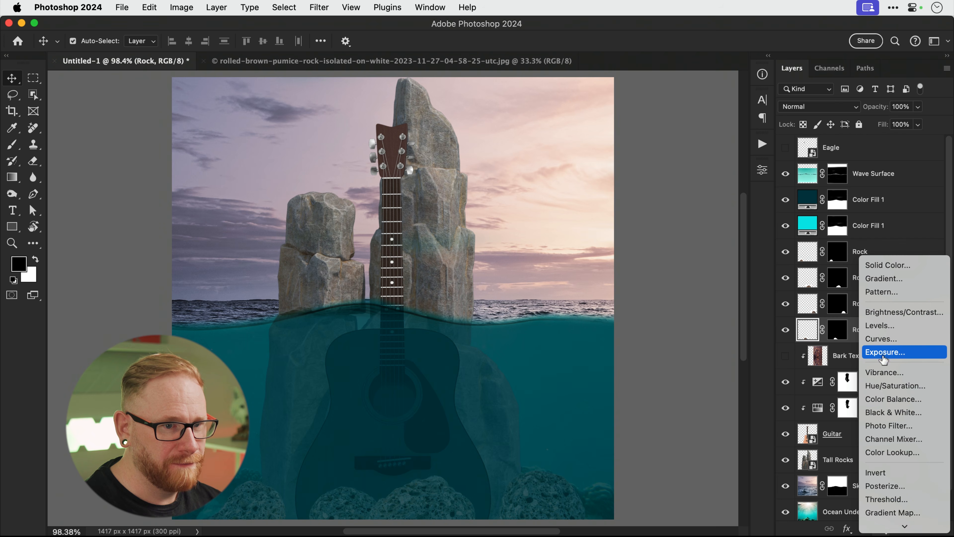
pyautogui.click(886, 339)
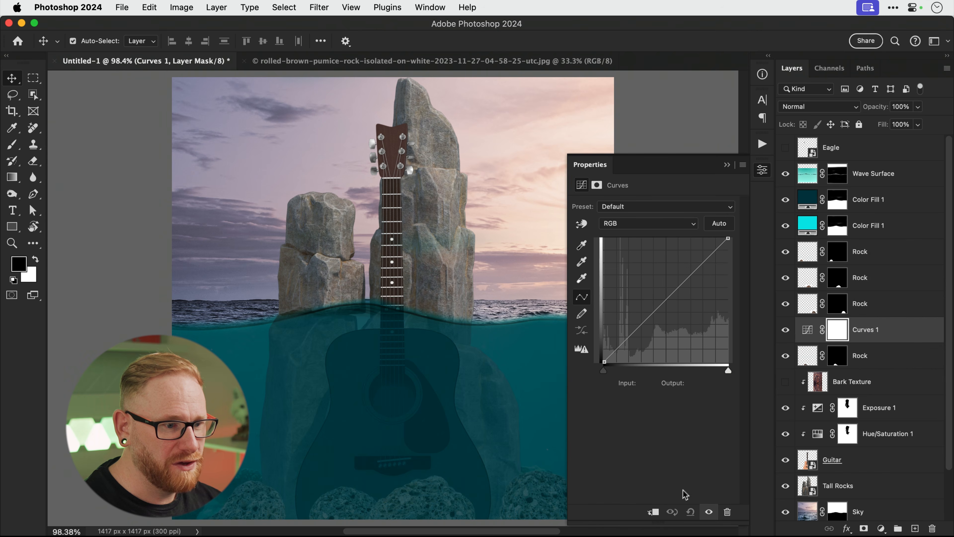
pyautogui.click(654, 512)
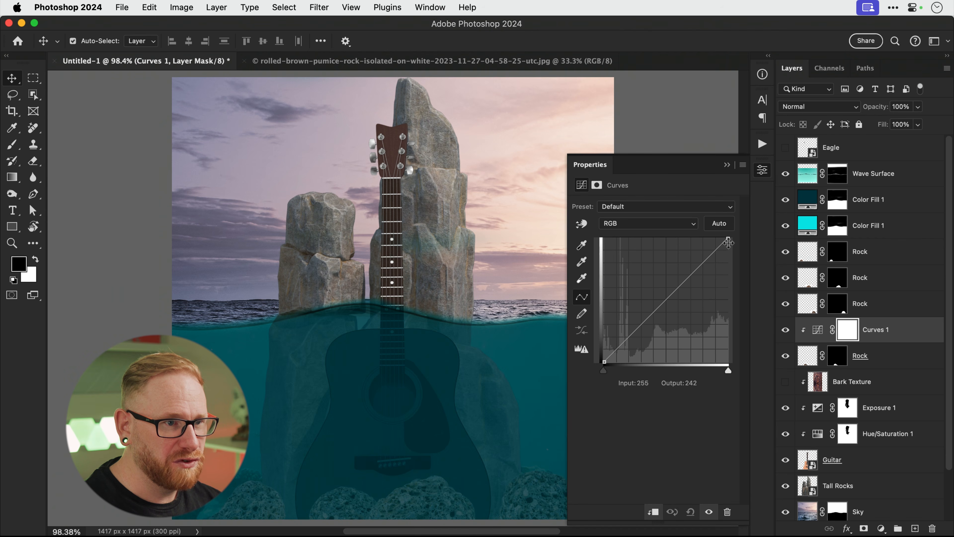
pyautogui.moveTo(728, 239); pyautogui.dragTo(754, 337)
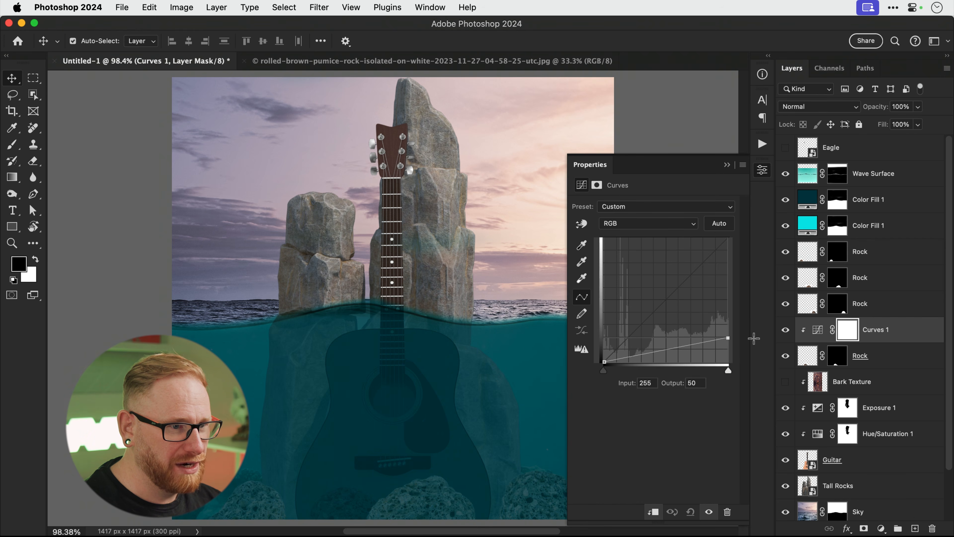
pyautogui.moveTo(668, 350); pyautogui.dragTo(669, 357)
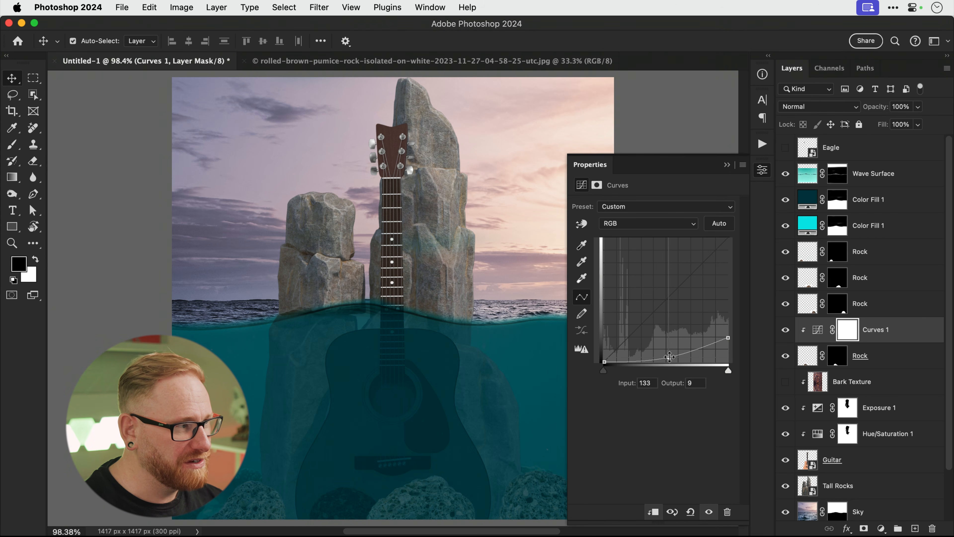
pyautogui.press('b')
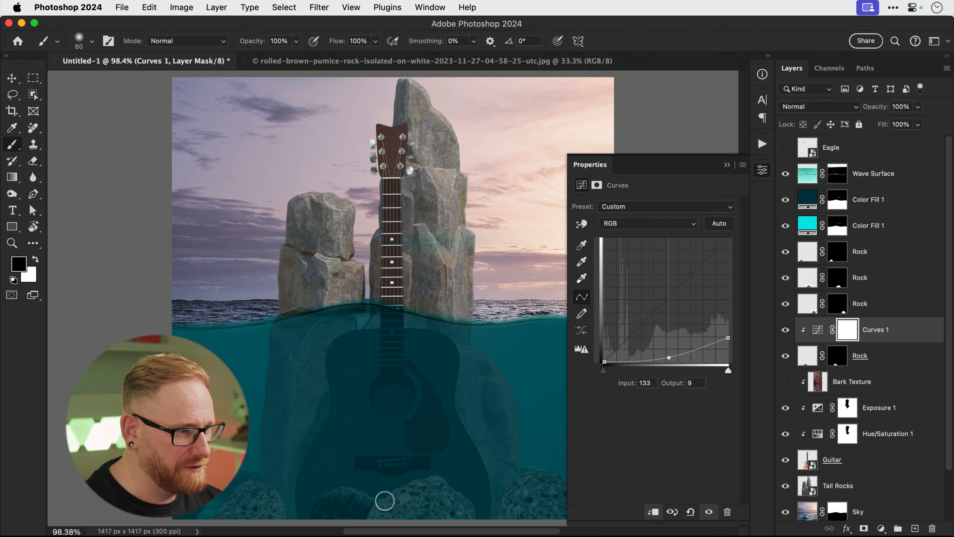
pyautogui.press(']')
pyautogui.press(']')
pyautogui.press(']')
pyautogui.press(']')
pyautogui.press(']')
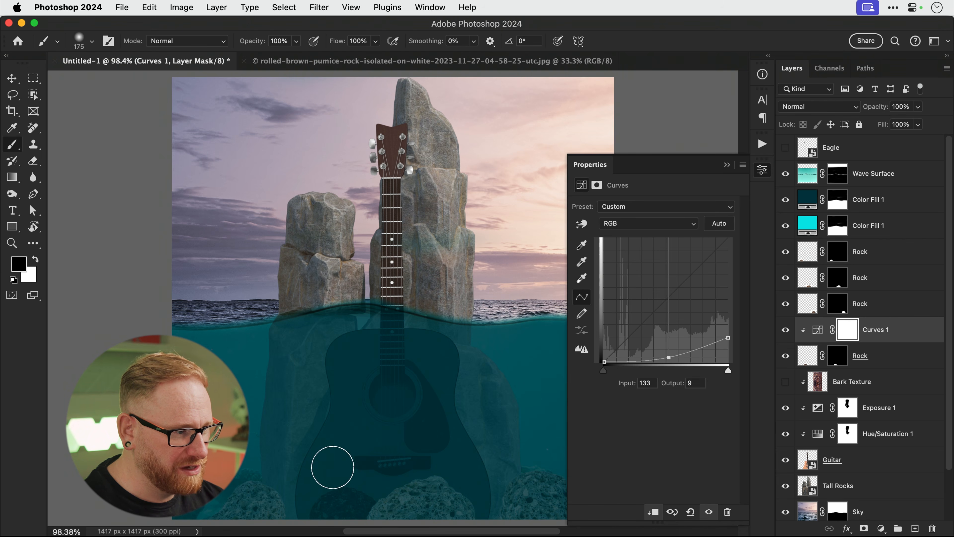
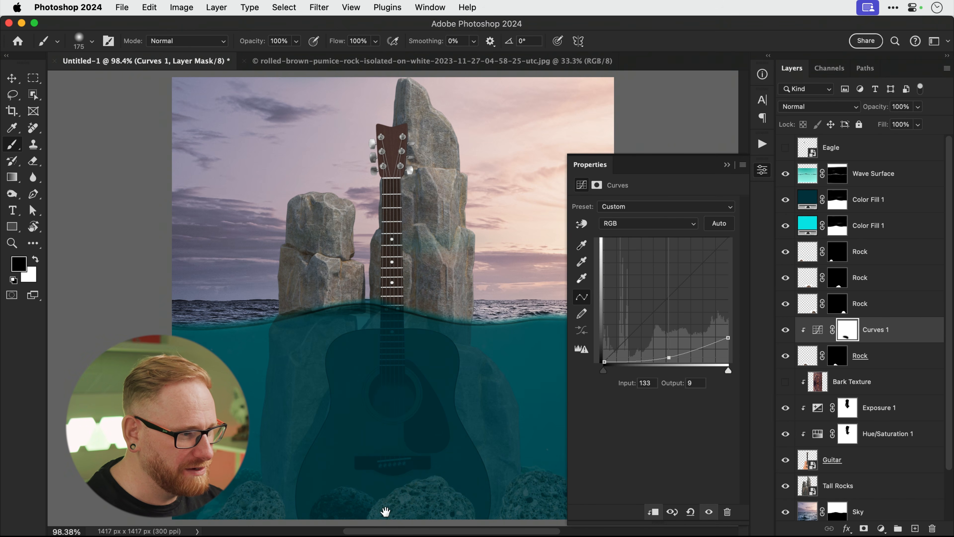
# Zoom to 275% on the seabed rocks under the guitar and collapse the Curves Properties panel.
pyautogui.press('z')
pyautogui.scroll(-5, 393, 451)
pyautogui.moveTo(398, 386)
pyautogui.mouseDown()
pyautogui.moveTo(448, 426)
pyautogui.moveTo(409, 415)
pyautogui.moveTo(428, 394)
pyautogui.moveTo(411, 429)
pyautogui.moveTo(401, 422)
pyautogui.moveTo(471, 373)
pyautogui.moveTo(458, 384)
pyautogui.moveTo(475, 359)
pyautogui.mouseUp()
pyautogui.press('b')
pyautogui.press('x')
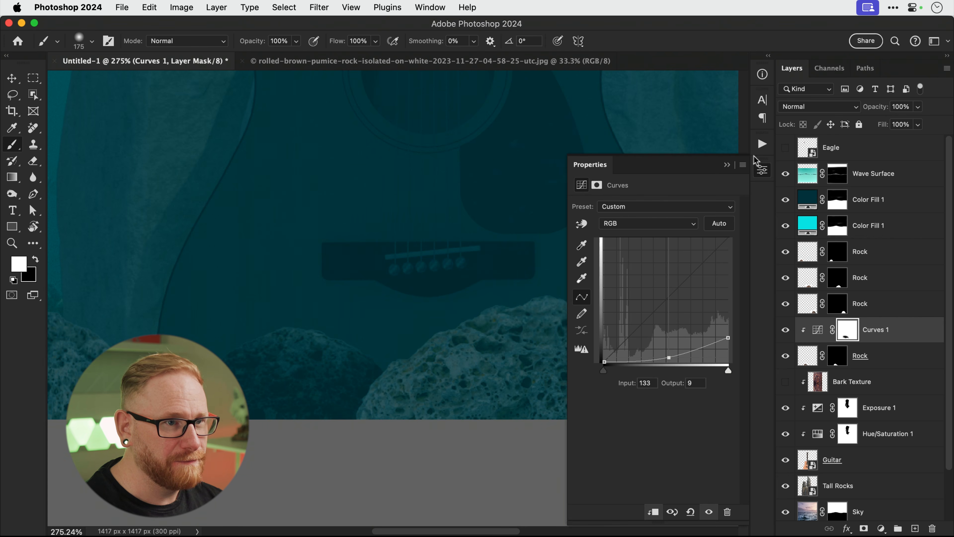
pyautogui.click(761, 172)
pyautogui.press('v')
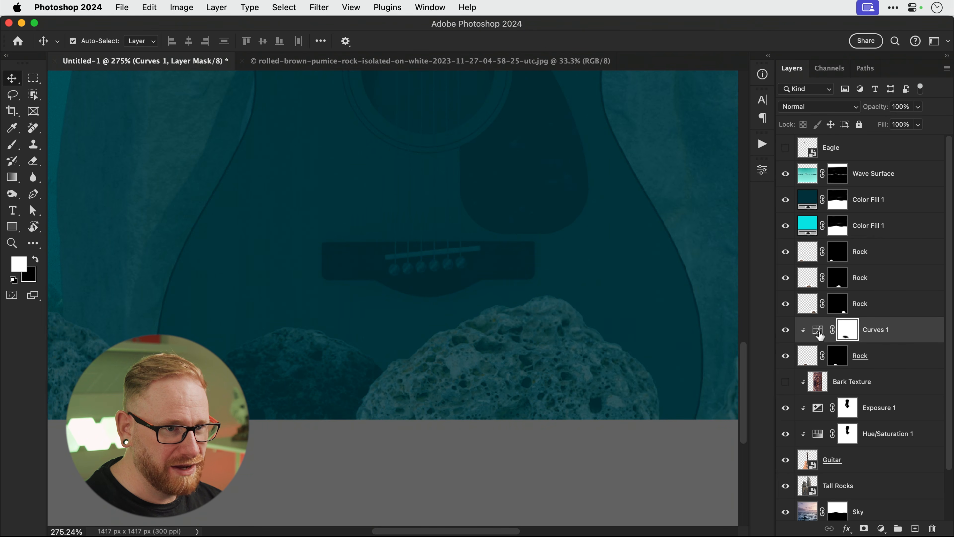
# Duplicate Curves 1 above the next Rock layer, clip it, and give it a fresh white mask.
pyautogui.moveTo(820, 335); pyautogui.dragTo(821, 300)
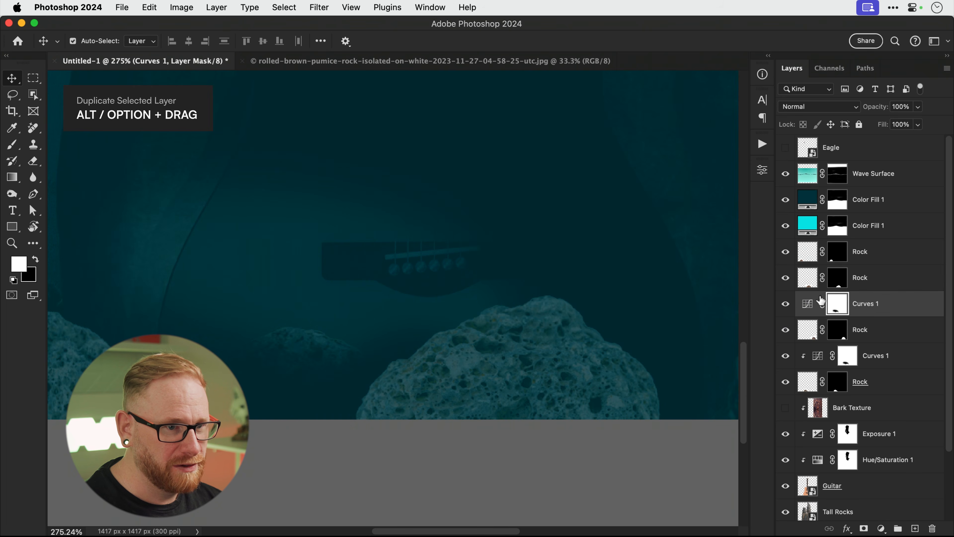
pyautogui.keyDown('alt'); pyautogui.click(864, 311); pyautogui.keyUp('alt')
pyautogui.rightClick(852, 301)
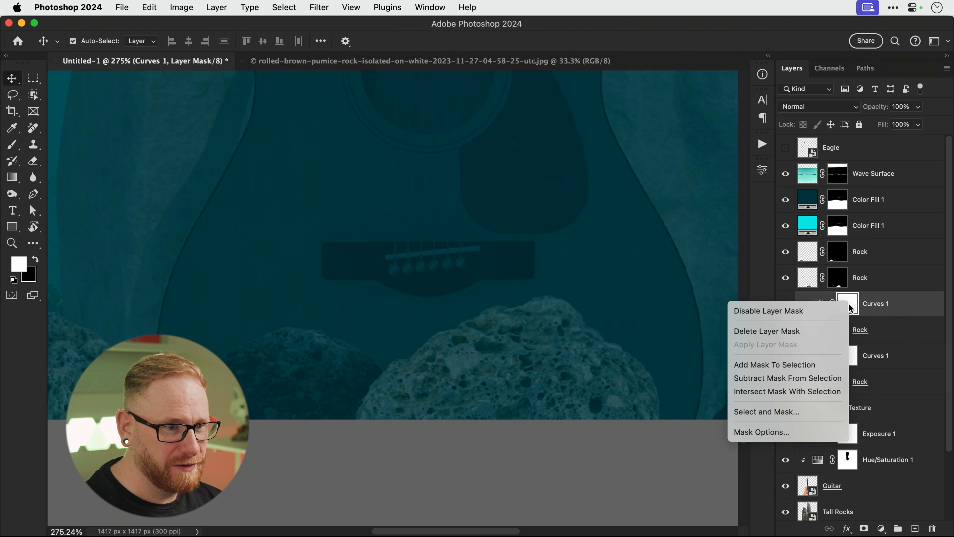
pyautogui.click(871, 517)
pyautogui.click(864, 528)
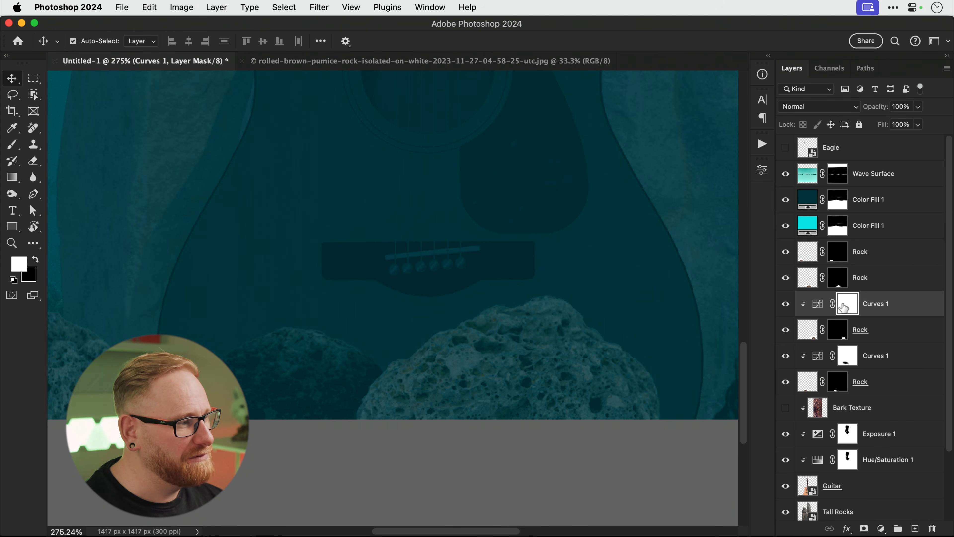
# Paint black on the copy's mask to remove the darkening from the top of the rock.
pyautogui.press('super+minus')
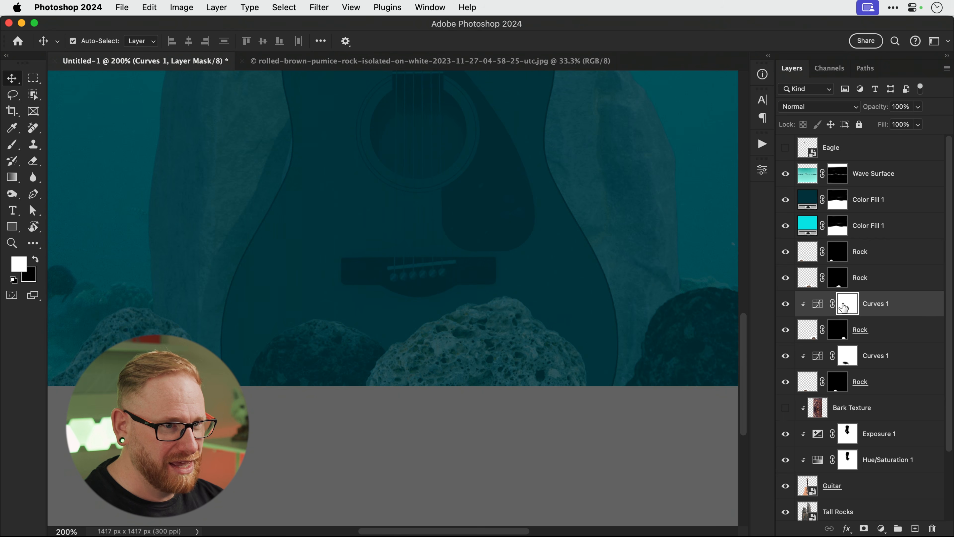
pyautogui.press('b')
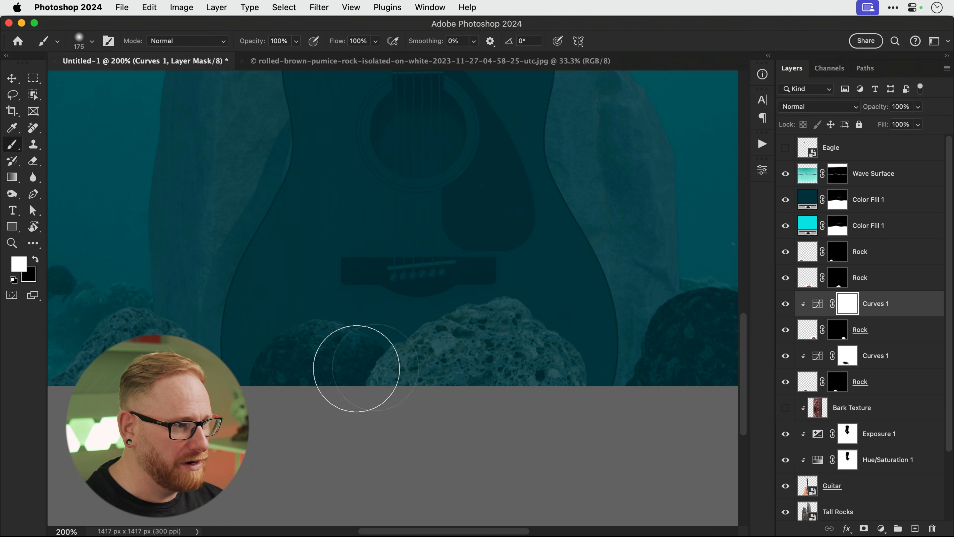
pyautogui.moveTo(673, 345); pyautogui.dragTo(460, 362)
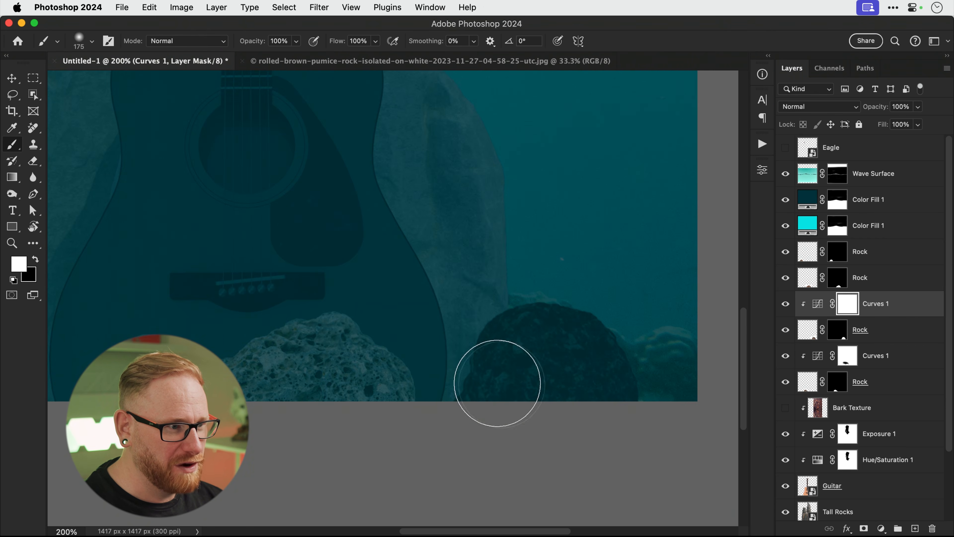
pyautogui.moveTo(562, 357); pyautogui.dragTo(483, 349)
pyautogui.press('x')
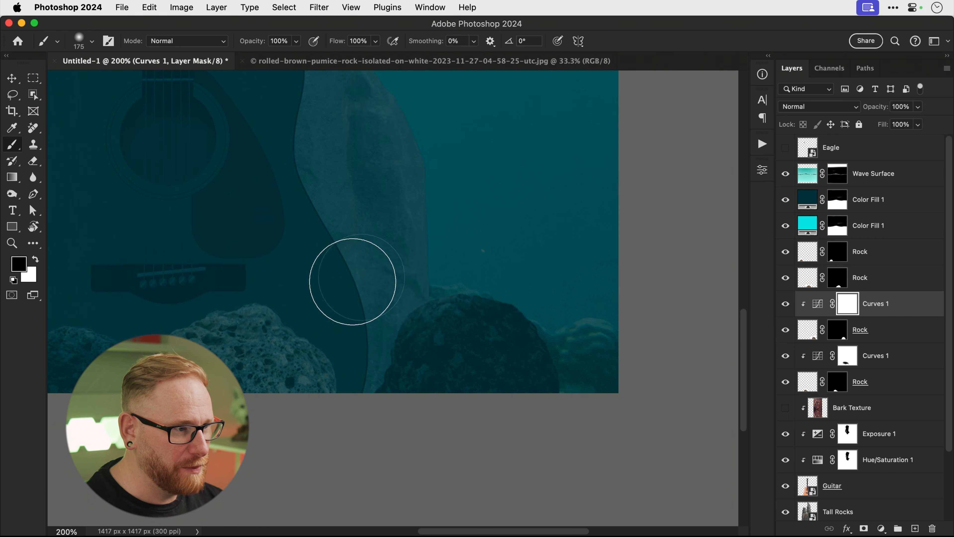
pyautogui.moveTo(573, 254)
pyautogui.mouseDown()
pyautogui.moveTo(374, 273)
pyautogui.moveTo(447, 256)
pyautogui.mouseUp()
pyautogui.moveTo(225, 282); pyautogui.dragTo(526, 277)
# Select the upper Color Fill 1 layer and toggle the big Rock layer to compare.
pyautogui.press('v')
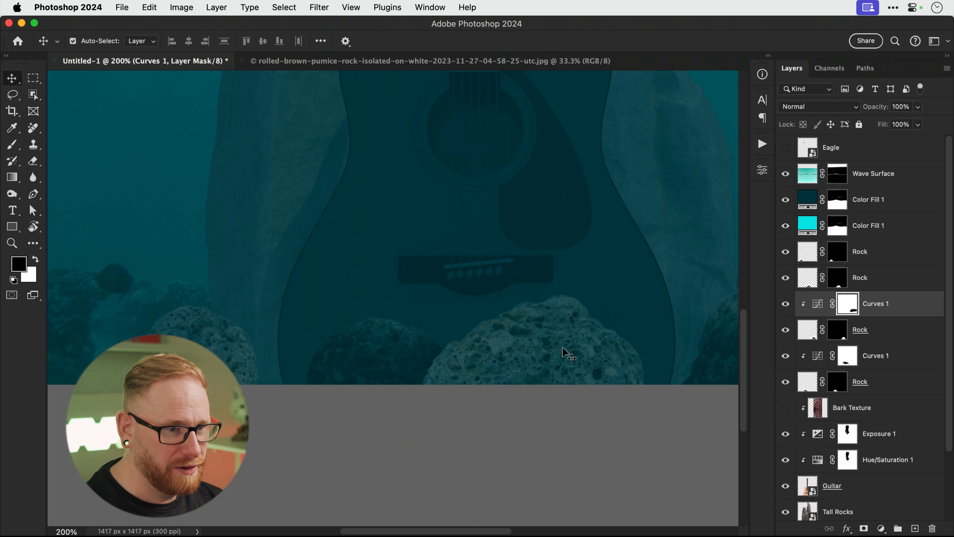
pyautogui.click(568, 354)
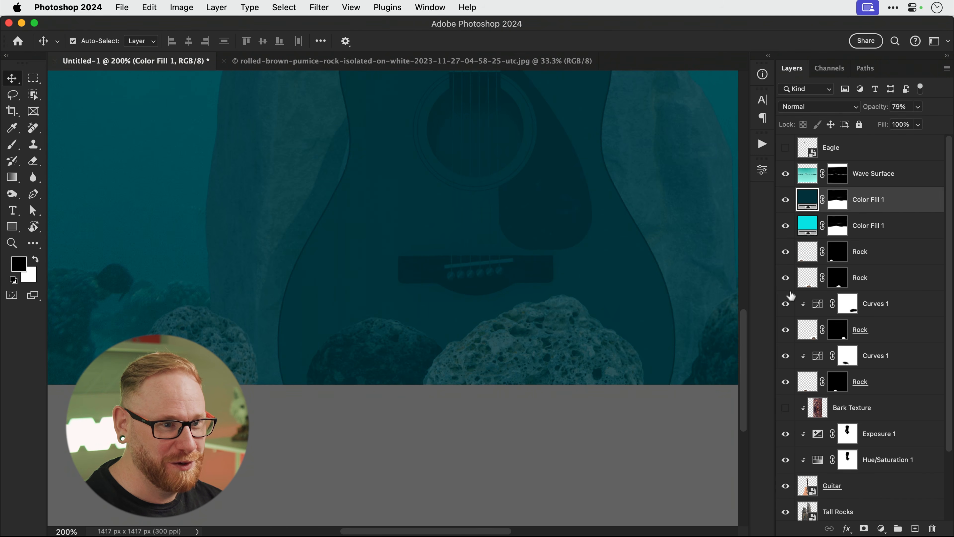
pyautogui.click(785, 277)
pyautogui.click(786, 277)
# Duplicate the latest Curves 1 above the middle Rock layer and clip it to that rock.
pyautogui.click(881, 304)
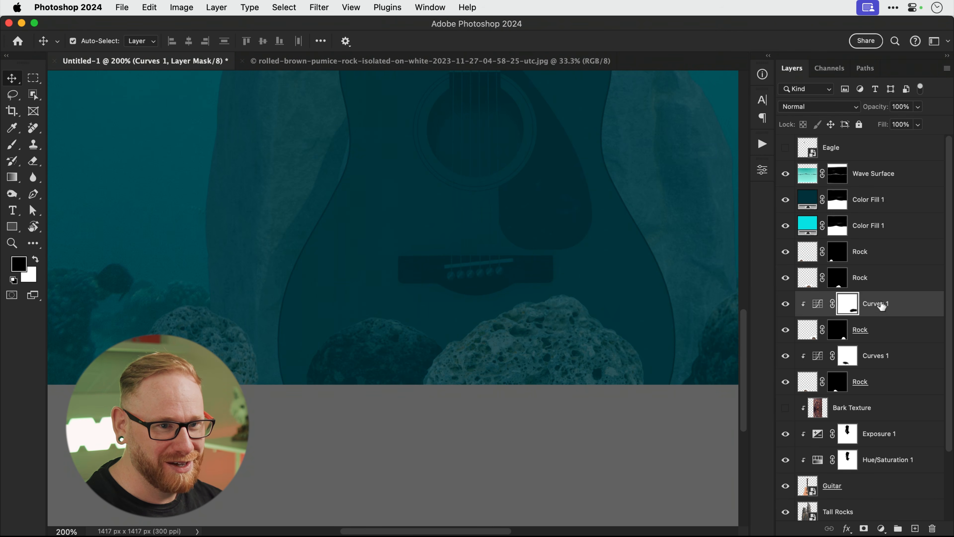
pyautogui.moveTo(881, 304); pyautogui.dragTo(881, 263)
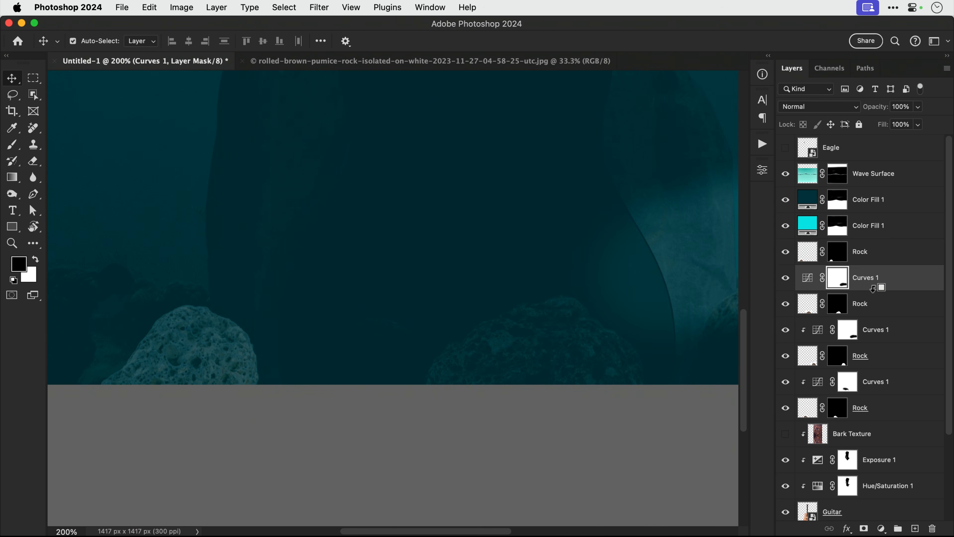
pyautogui.keyDown('alt'); pyautogui.click(873, 288); pyautogui.keyUp('alt')
pyautogui.press('b')
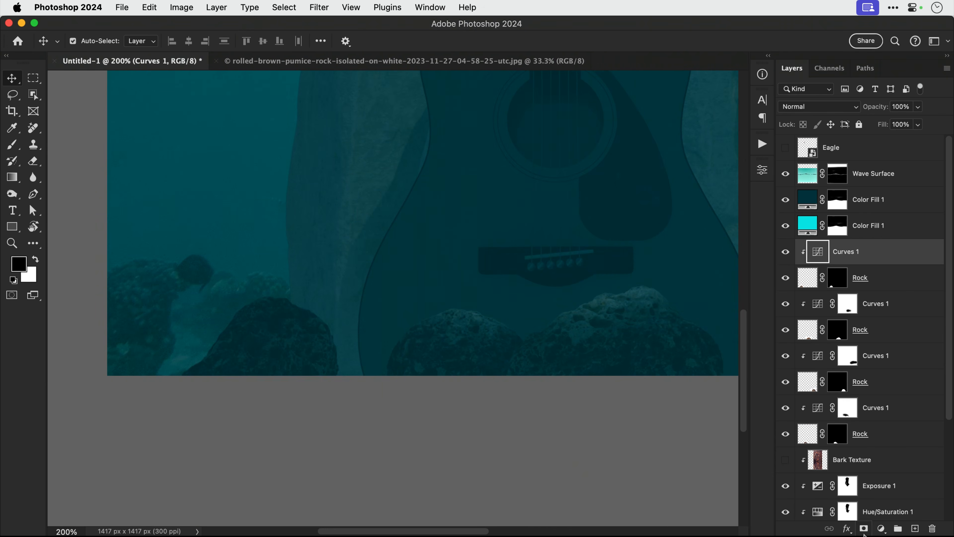
pyautogui.press('b')
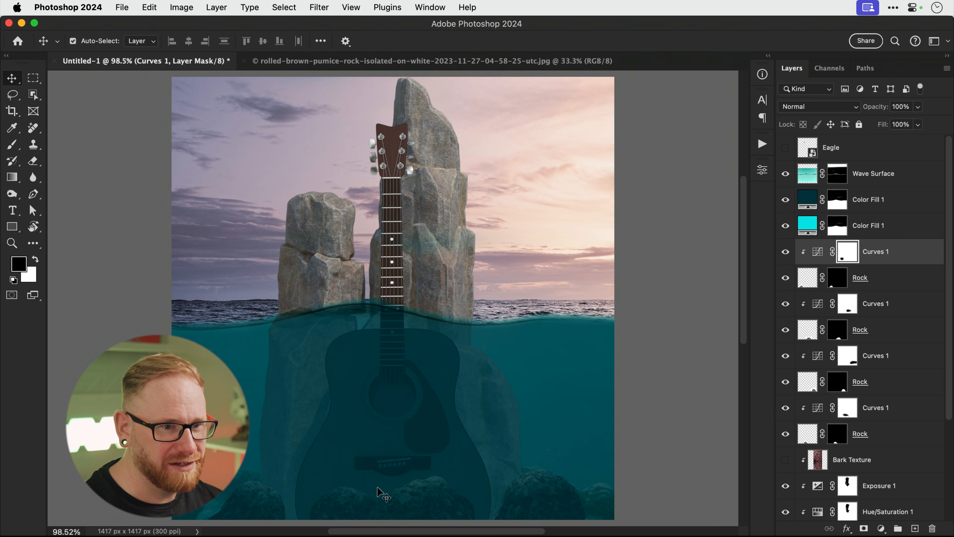
pyautogui.scroll(-5, 867, 401)
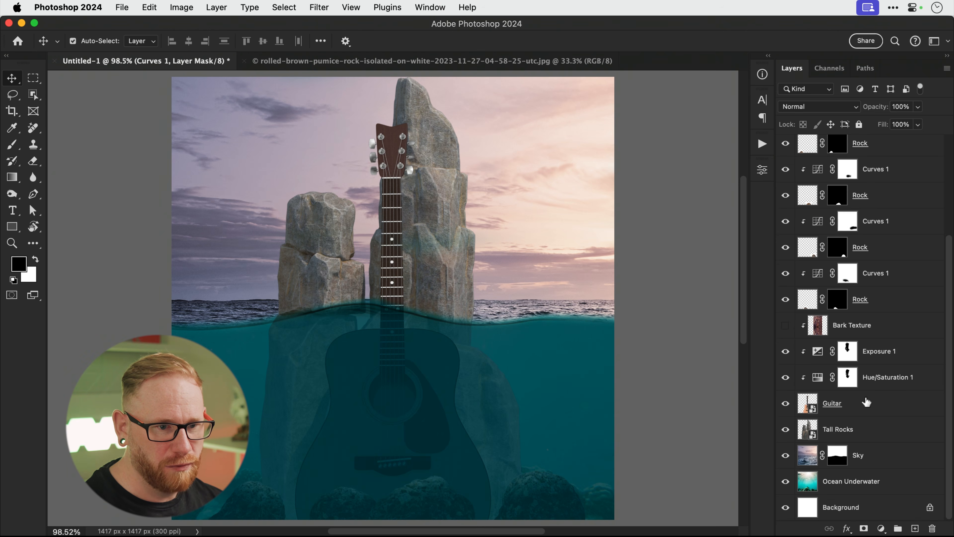
# Add a Curves adjustment above Tall Rocks, pulling the highlights and midtones down.
pyautogui.click(860, 431)
pyautogui.click(881, 528)
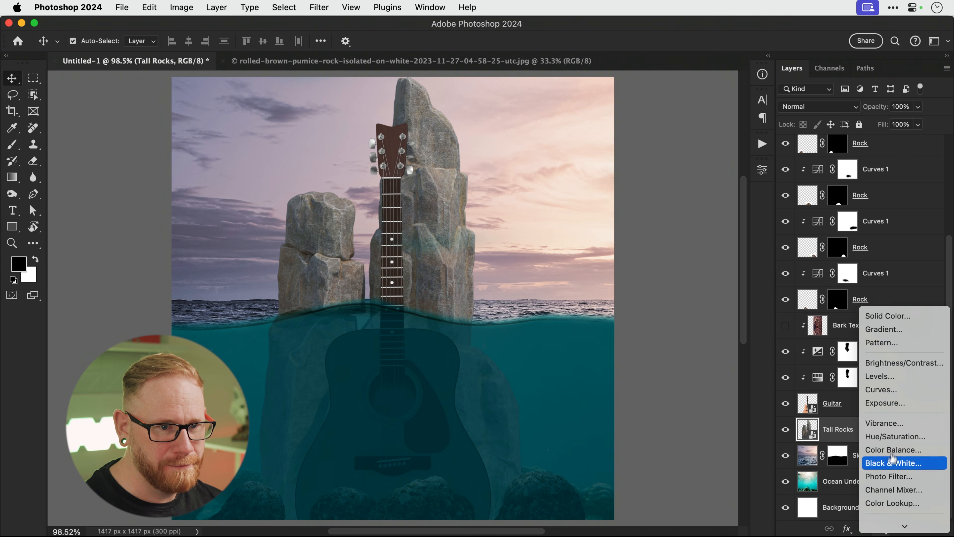
pyautogui.click(887, 393)
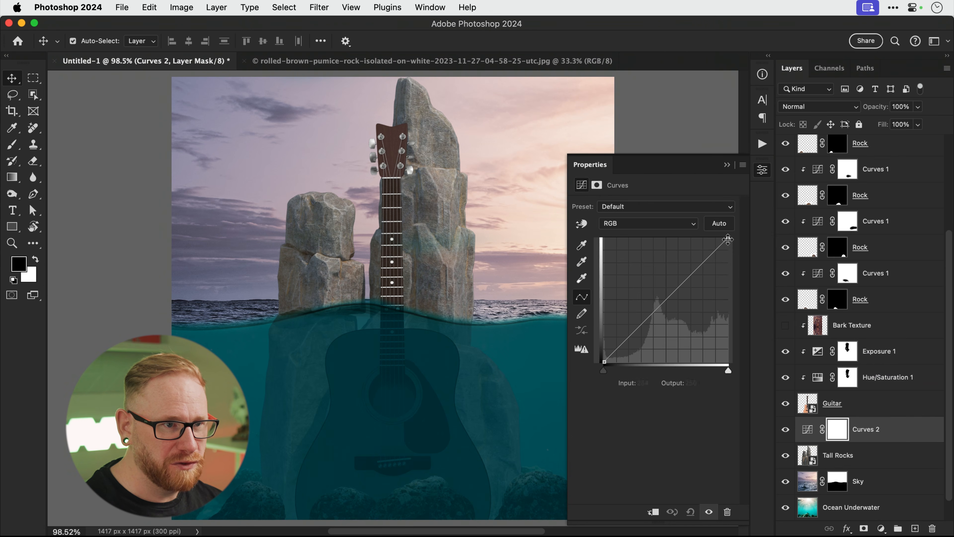
pyautogui.moveTo(728, 239); pyautogui.dragTo(753, 278)
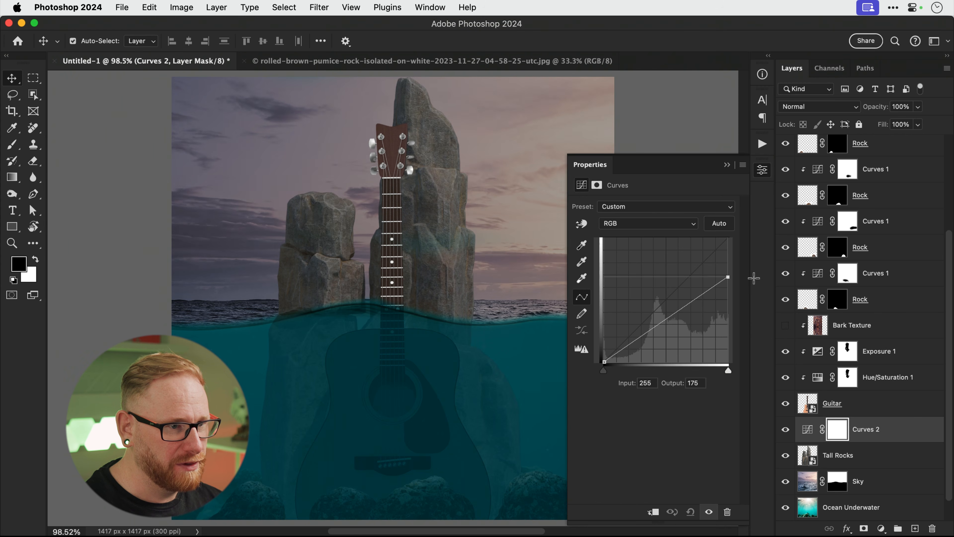
pyautogui.moveTo(670, 314); pyautogui.dragTo(672, 340)
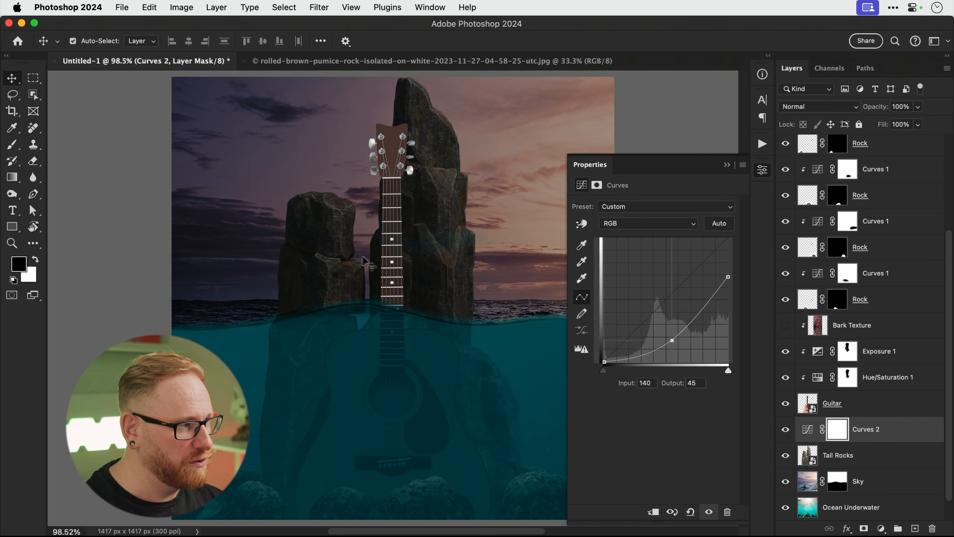
# Invert the Curves 2 mask, paint white over the underwater rocks, and clip it to Tall Rocks.
pyautogui.press('b')
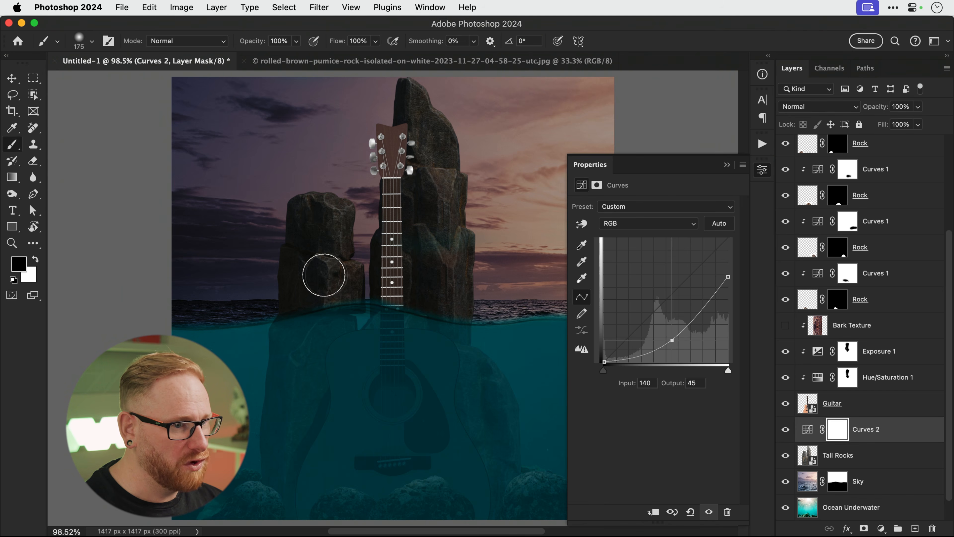
pyautogui.press('super+i')
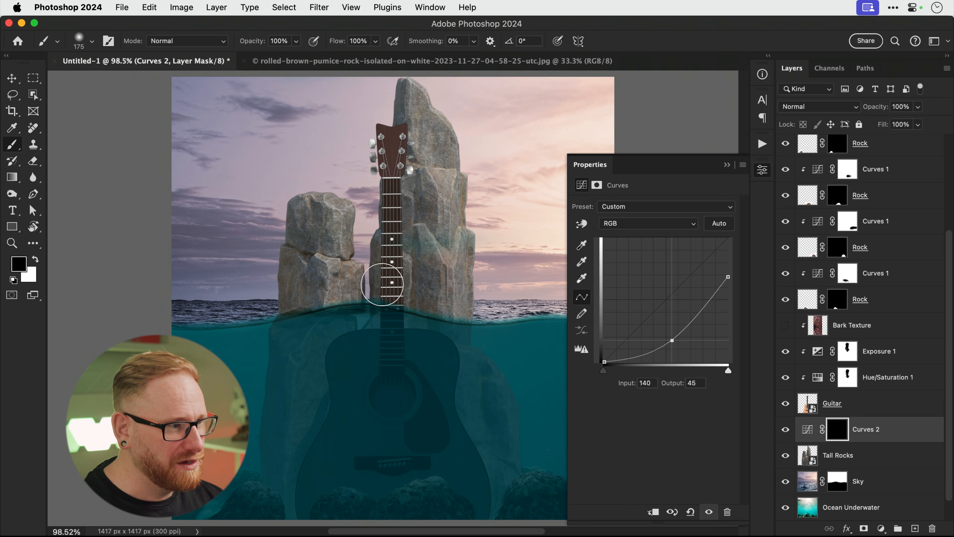
pyautogui.press('x')
pyautogui.moveTo(280, 369)
pyautogui.mouseDown()
pyautogui.moveTo(298, 347)
pyautogui.moveTo(347, 332)
pyautogui.moveTo(501, 352)
pyautogui.moveTo(233, 374)
pyautogui.moveTo(442, 401)
pyautogui.moveTo(259, 428)
pyautogui.mouseUp()
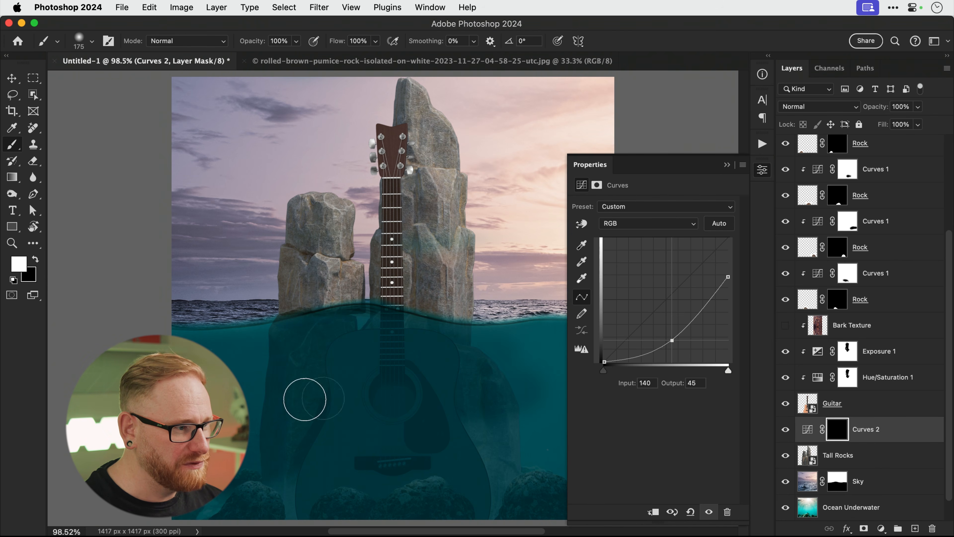
pyautogui.keyDown('alt'); pyautogui.click(873, 439); pyautogui.keyUp('alt')
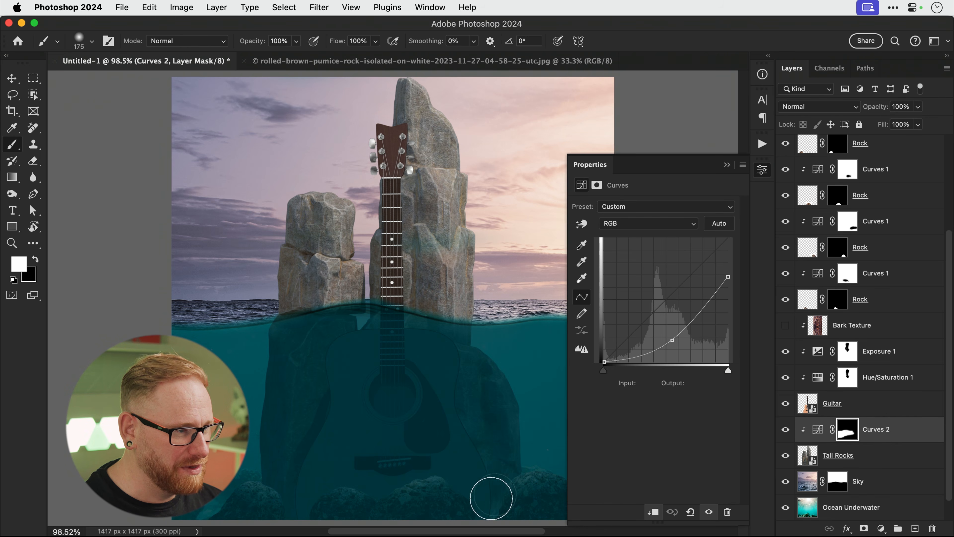
pyautogui.moveTo(491, 498)
pyautogui.mouseDown()
pyautogui.moveTo(483, 378)
pyautogui.moveTo(445, 353)
pyautogui.moveTo(332, 343)
pyautogui.moveTo(523, 349)
pyautogui.mouseUp()
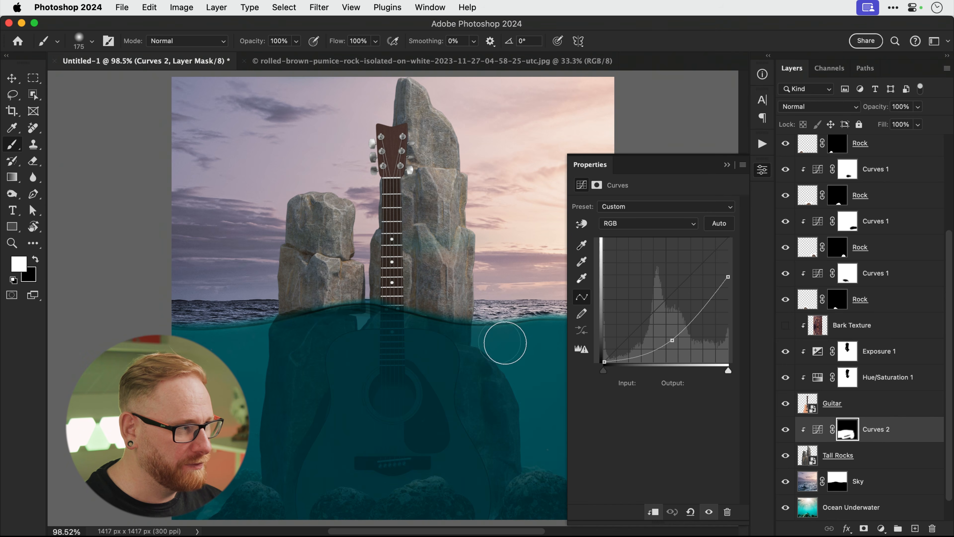
# Darken the Curves 2 curve further to 144→37 and 255→159.
pyautogui.press('x')
pyautogui.press(']')
pyautogui.press(']')
pyautogui.press(']')
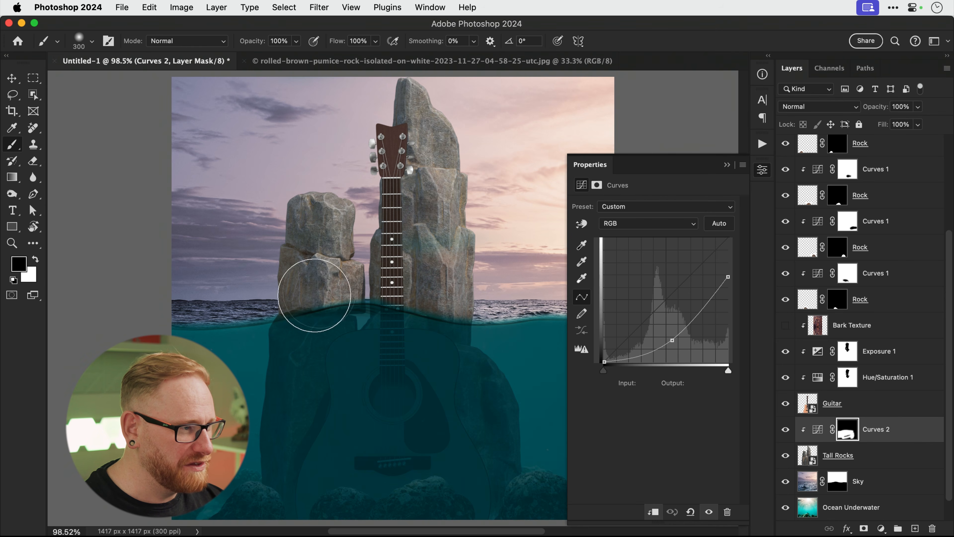
pyautogui.press('[')
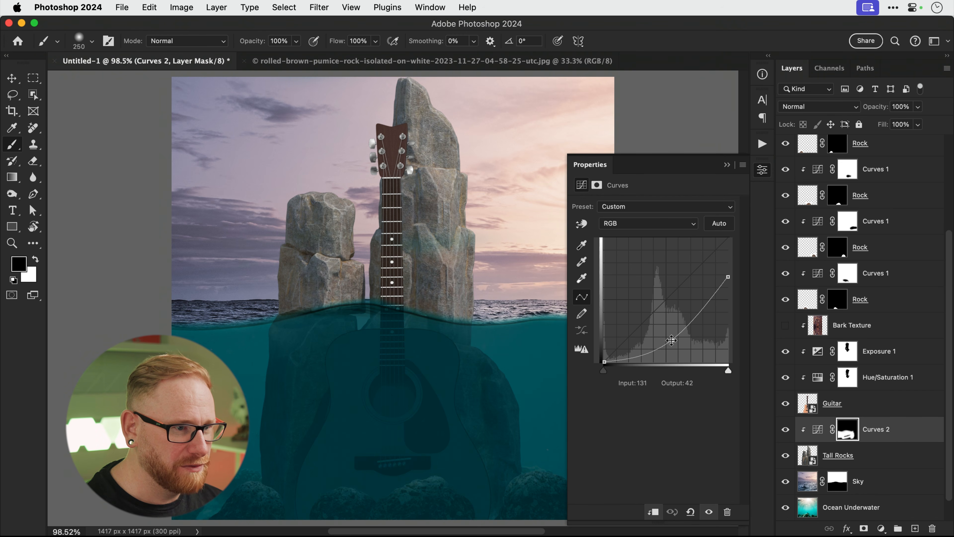
pyautogui.moveTo(672, 340); pyautogui.dragTo(672, 344)
pyautogui.moveTo(729, 278); pyautogui.dragTo(727, 302)
pyautogui.moveTo(672, 344); pyautogui.dragTo(672, 346)
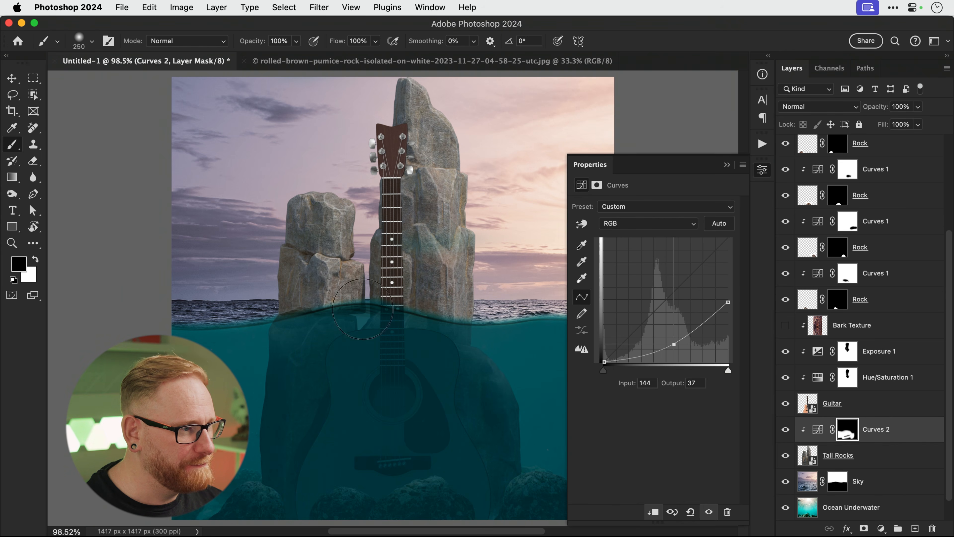
# Select the Guitar layer and bring up the new adjustment layer list.
pyautogui.press('v')
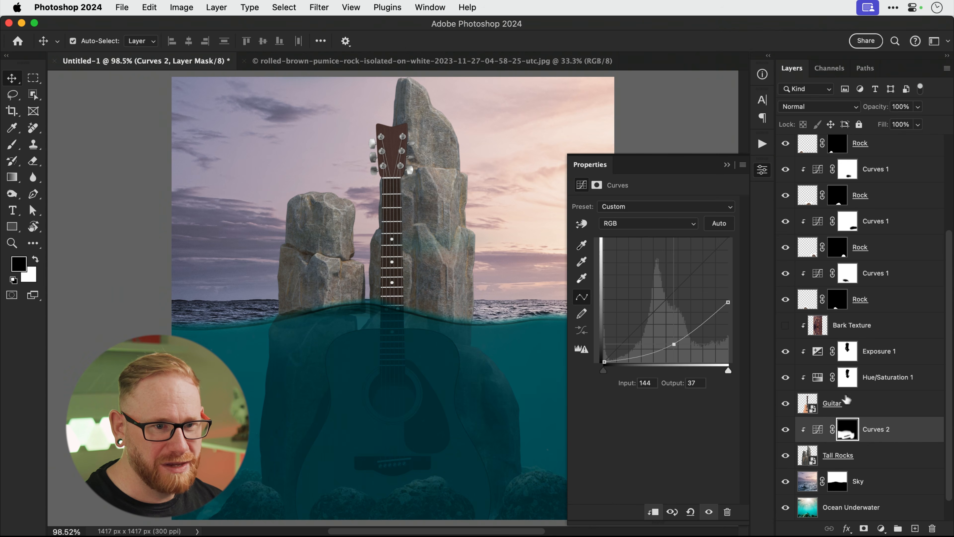
pyautogui.click(856, 406)
pyautogui.click(880, 528)
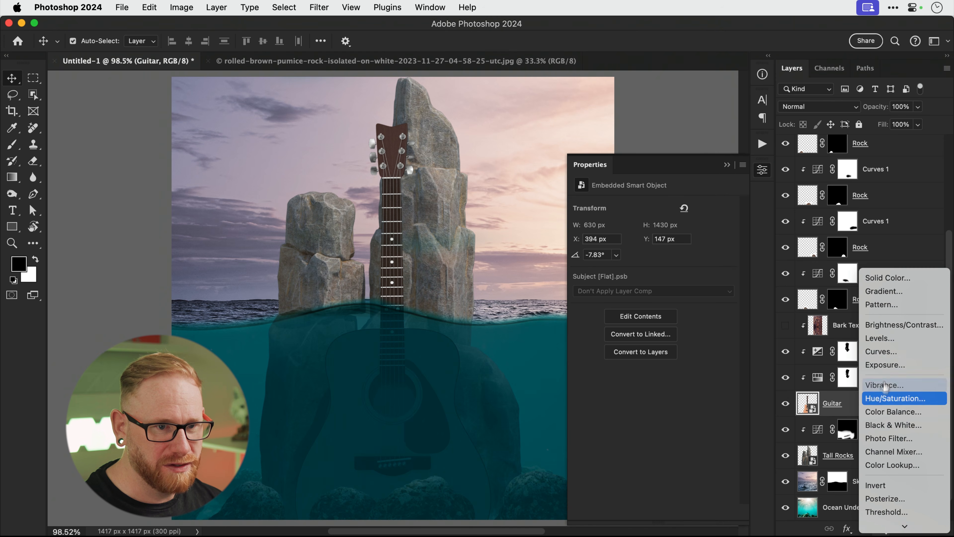
# Add an Exposure adjustment above the guitar at Exposure −1.17 and Gamma 0.63.
pyautogui.click(887, 365)
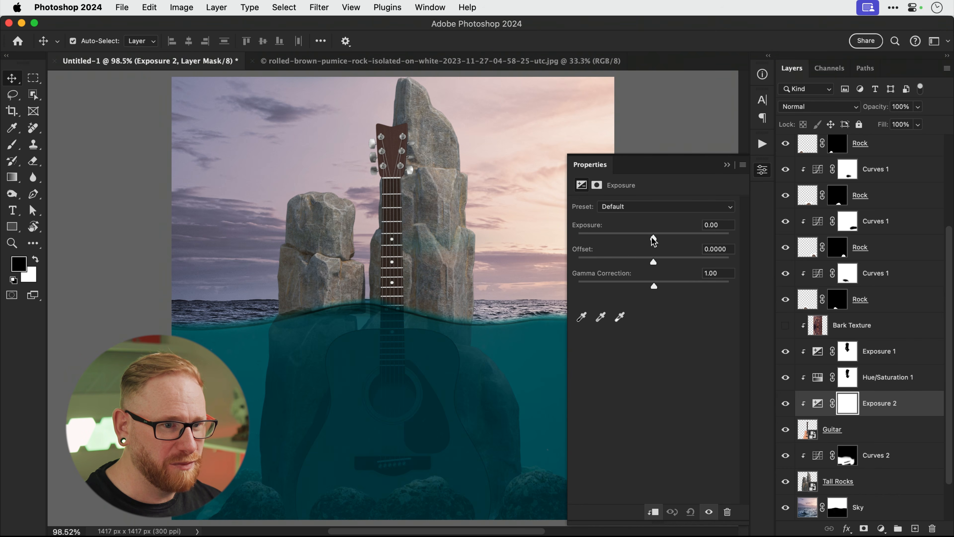
pyautogui.moveTo(652, 237); pyautogui.dragTo(641, 236)
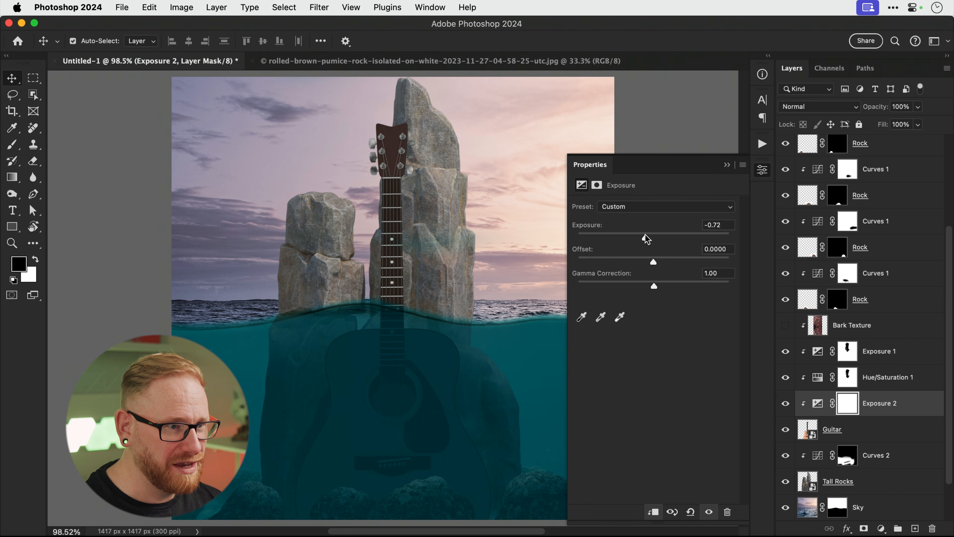
pyautogui.moveTo(654, 282); pyautogui.dragTo(676, 283)
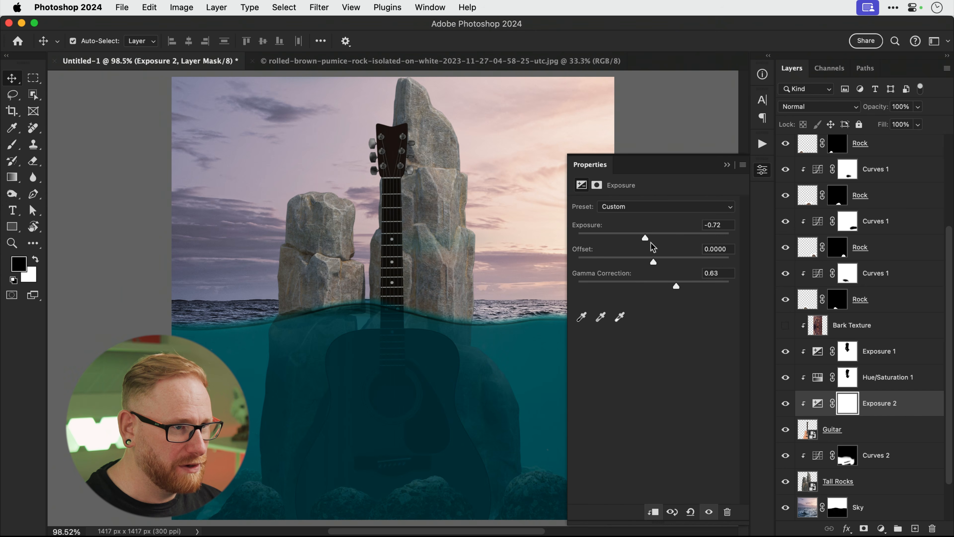
pyautogui.moveTo(644, 239); pyautogui.dragTo(649, 238)
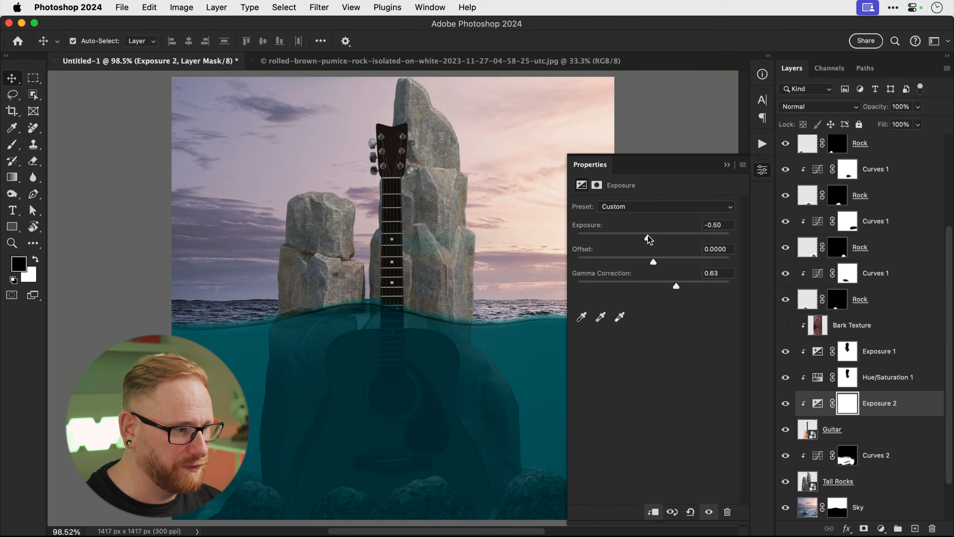
# Paint the exposure darkening off the lower guitar neck and collapse the settings.
pyautogui.press('[')
pyautogui.press('[')
pyautogui.press('[')
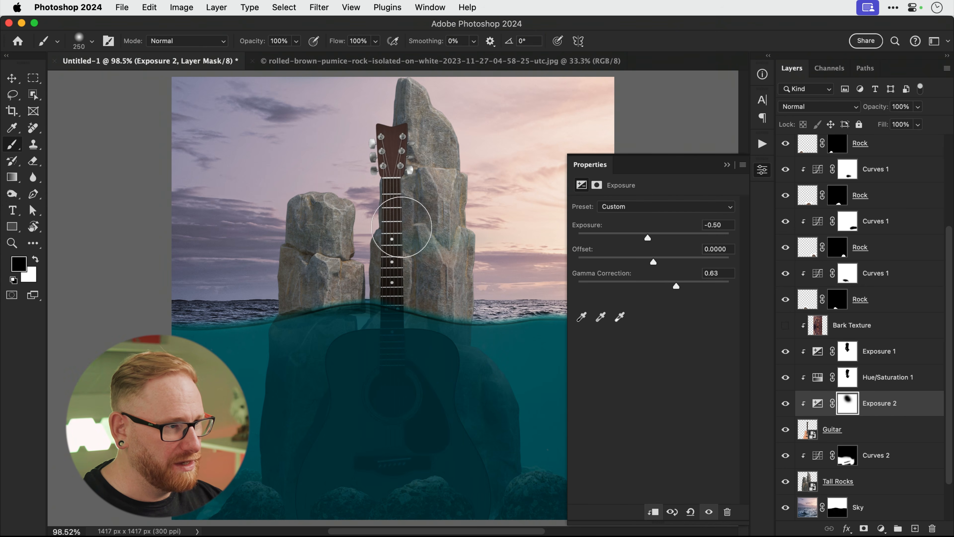
pyautogui.moveTo(398, 242)
pyautogui.mouseDown()
pyautogui.moveTo(404, 268)
pyautogui.moveTo(390, 271)
pyautogui.moveTo(407, 281)
pyautogui.moveTo(389, 271)
pyautogui.mouseUp()
pyautogui.press(']')
pyautogui.press(']')
pyautogui.press(']')
pyautogui.press(']')
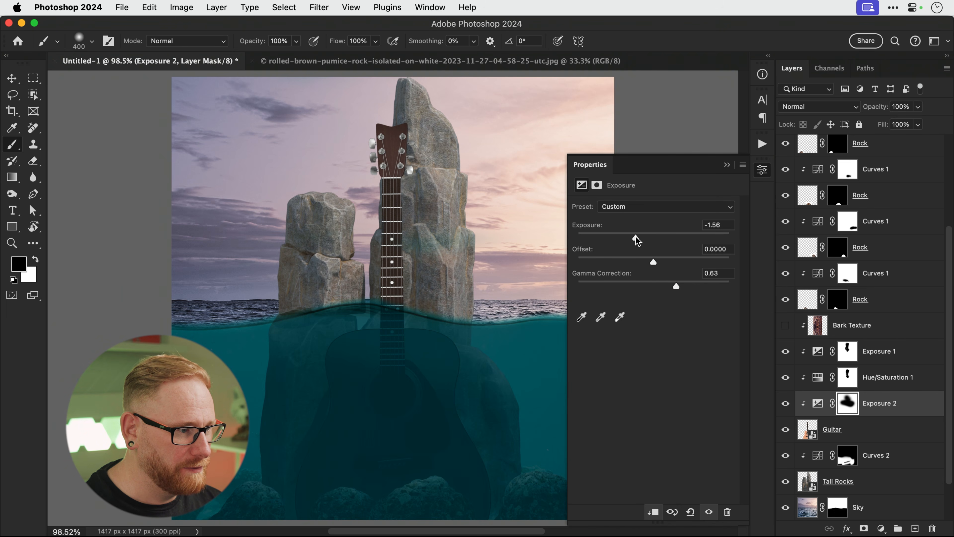
pyautogui.press('v')
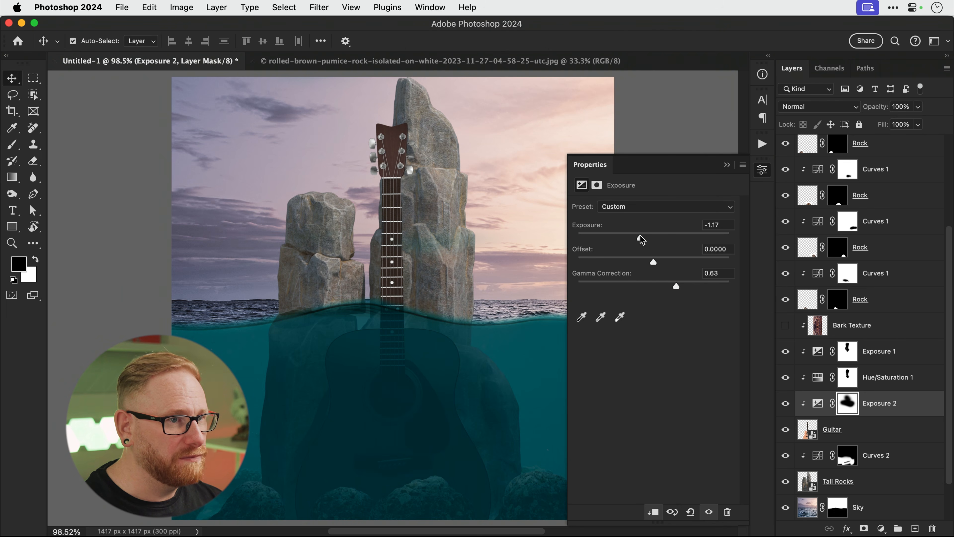
pyautogui.click(762, 171)
pyautogui.scroll(5, 865, 218)
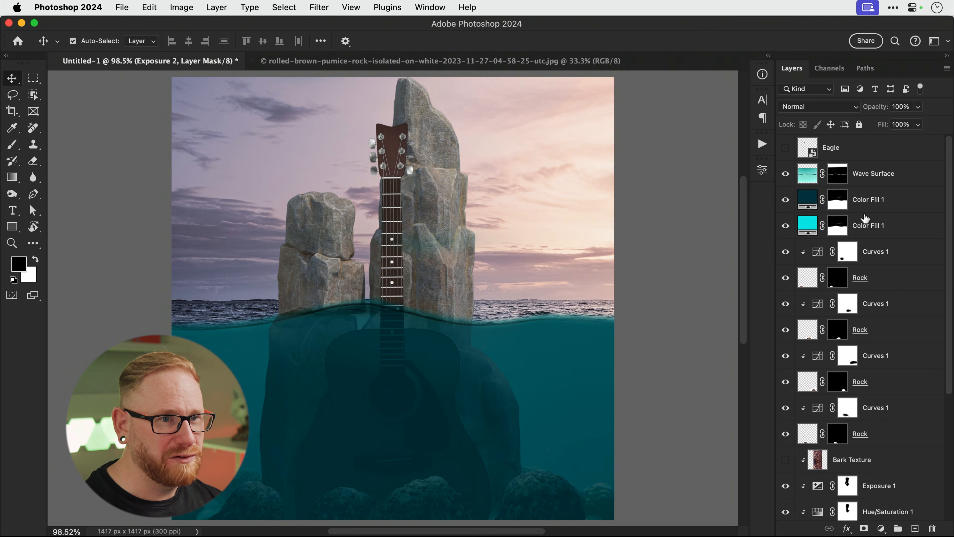
# Add a Hue/Saturation adjustment at the top with Saturation −100 and toggle it to compare values.
pyautogui.click(869, 158)
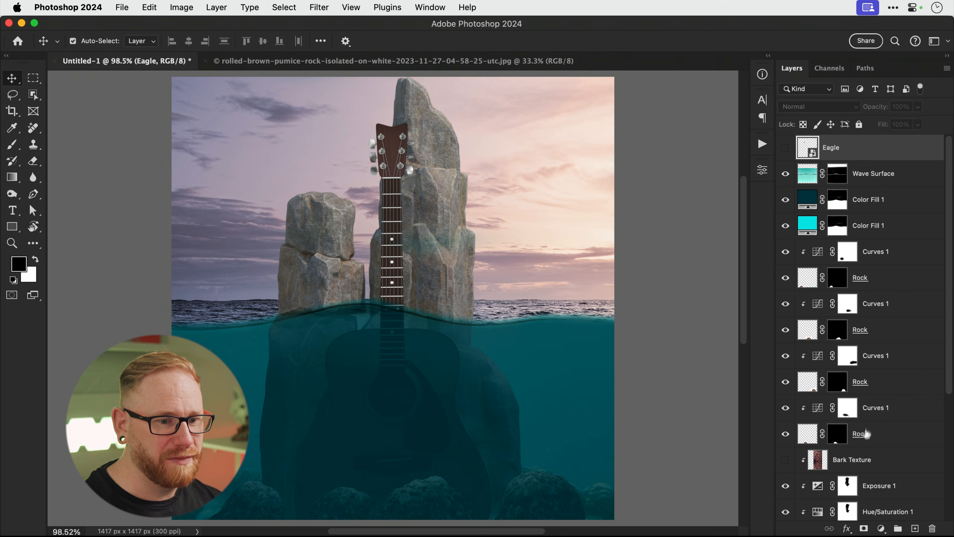
pyautogui.click(881, 529)
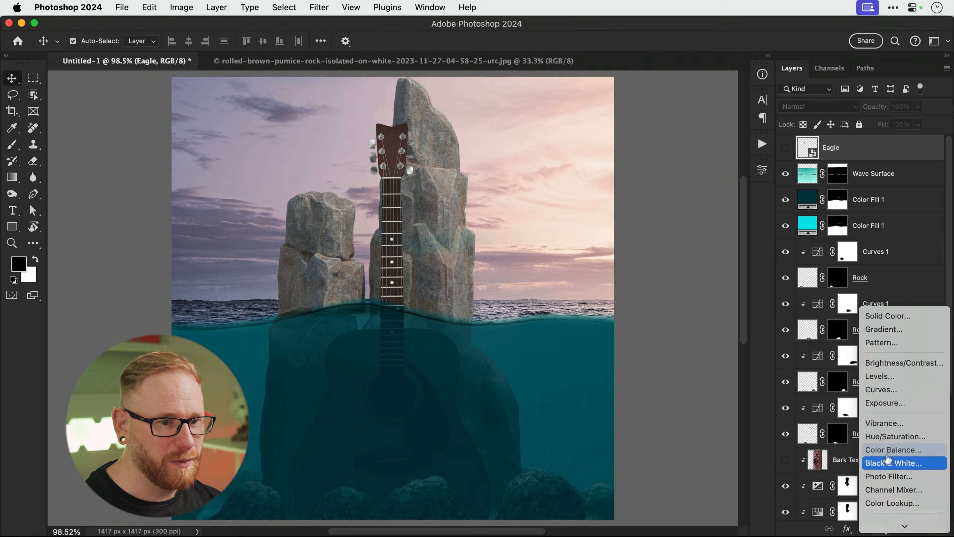
pyautogui.click(888, 436)
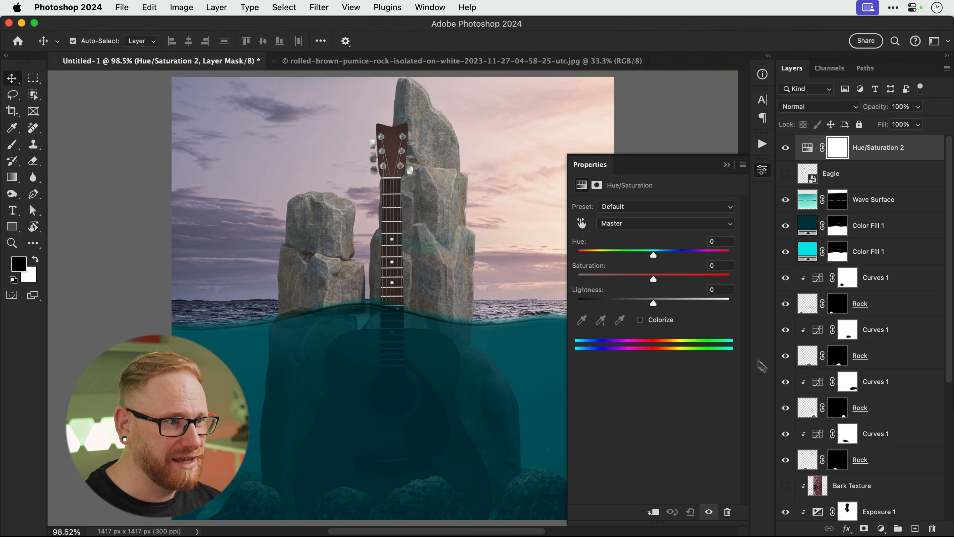
pyautogui.moveTo(652, 279); pyautogui.dragTo(594, 279)
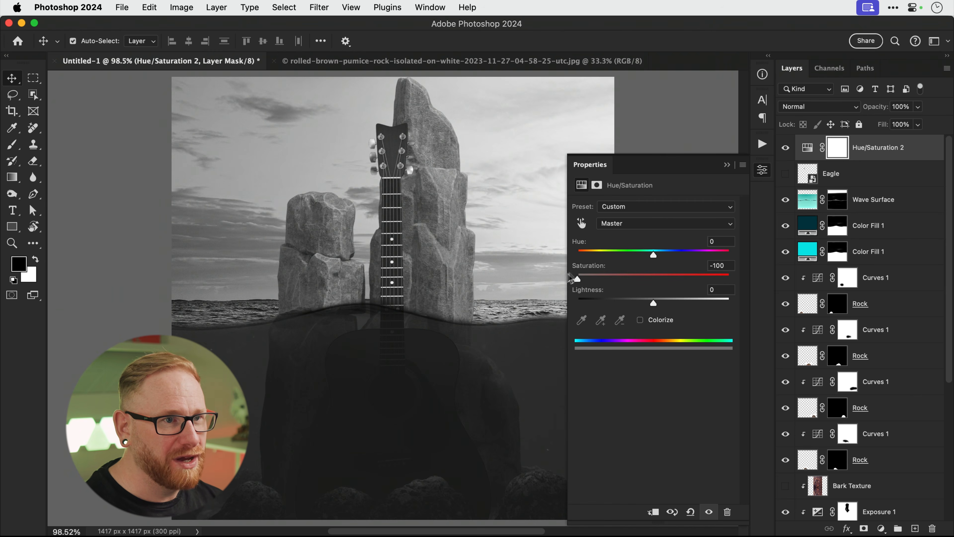
pyautogui.click(757, 174)
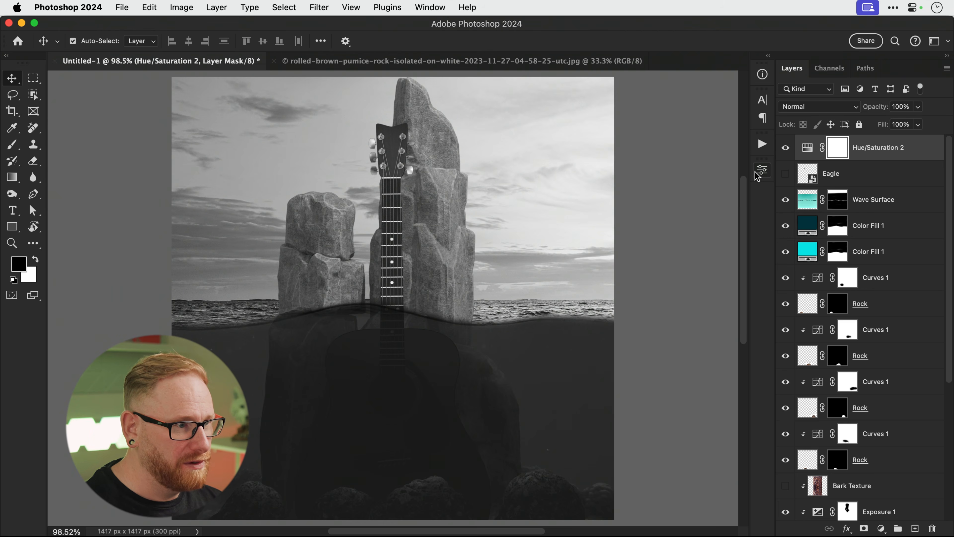
pyautogui.click(785, 147)
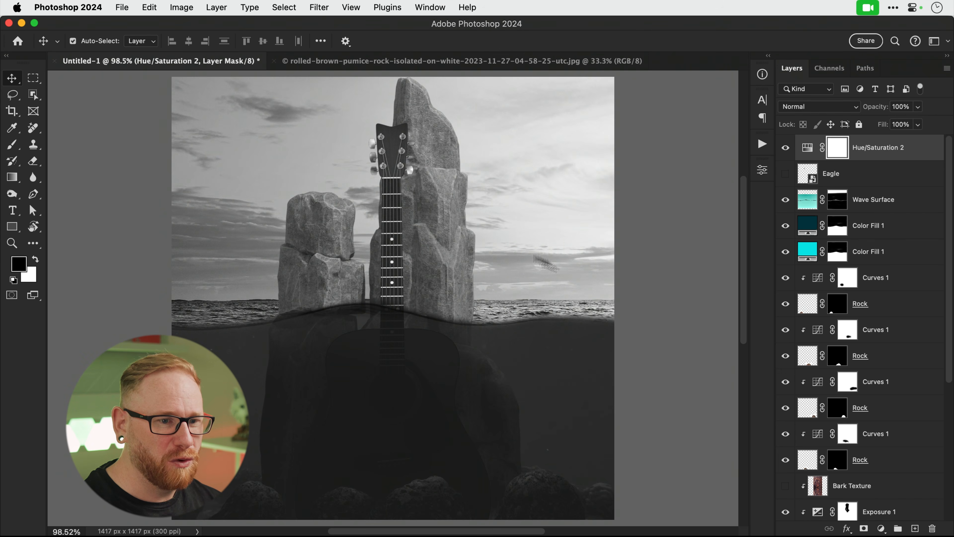
# Select the Tall Rocks layer and bring up the new adjustment layer list.
pyautogui.scroll(-5, 863, 366)
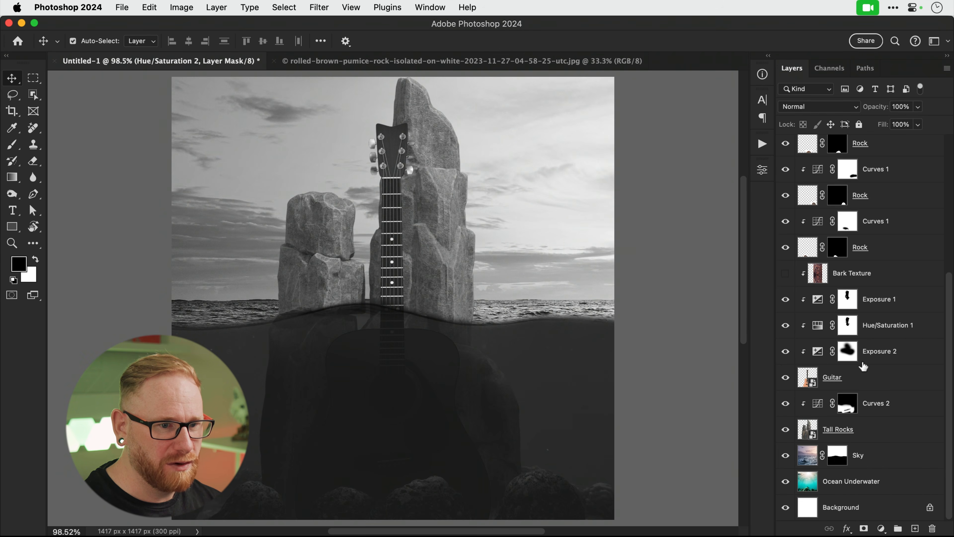
pyautogui.click(865, 430)
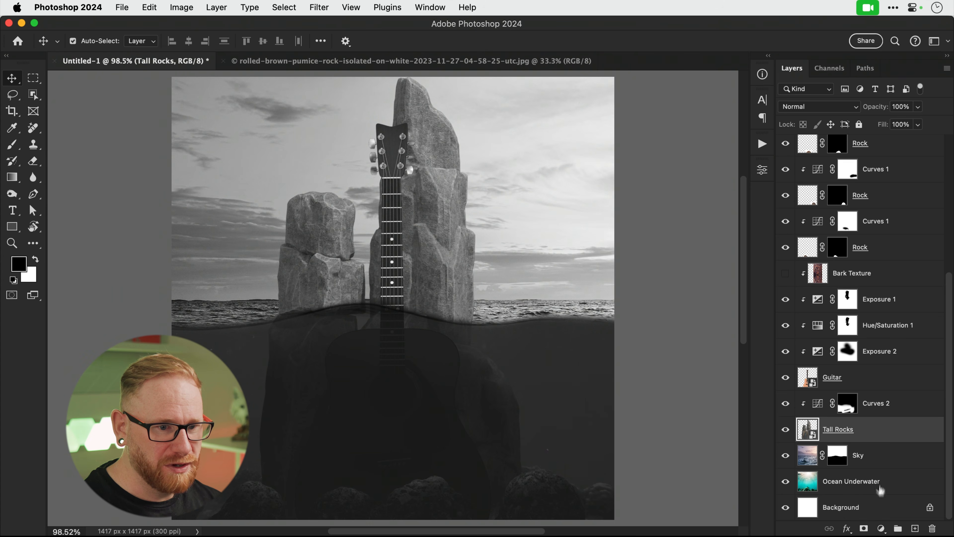
pyautogui.click(880, 528)
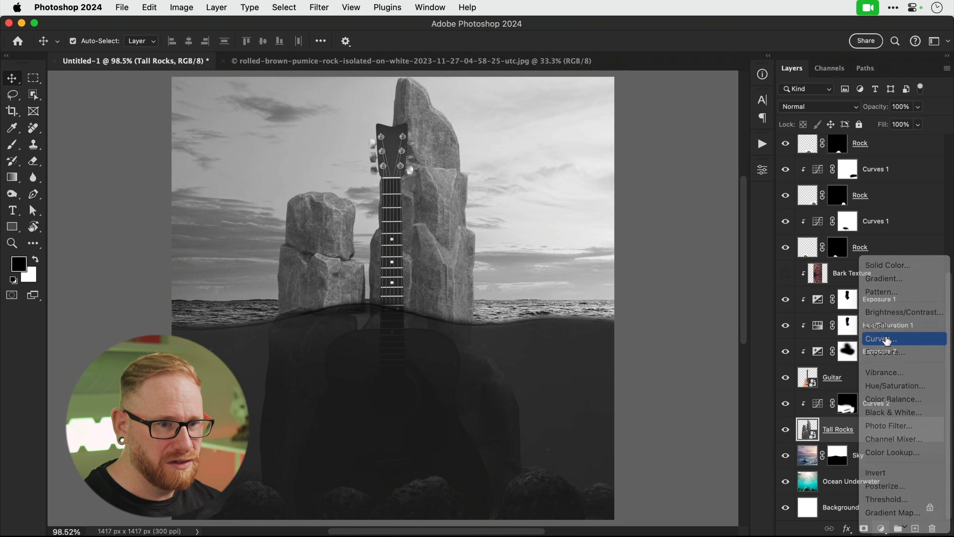
# Add a Curves 3 on Tall Rocks, pulling the shadow point down to about 86→66.
pyautogui.click(887, 340)
pyautogui.moveTo(645, 320); pyautogui.dragTo(646, 325)
pyautogui.moveTo(677, 290); pyautogui.dragTo(680, 284)
pyautogui.moveTo(645, 324); pyautogui.dragTo(646, 331)
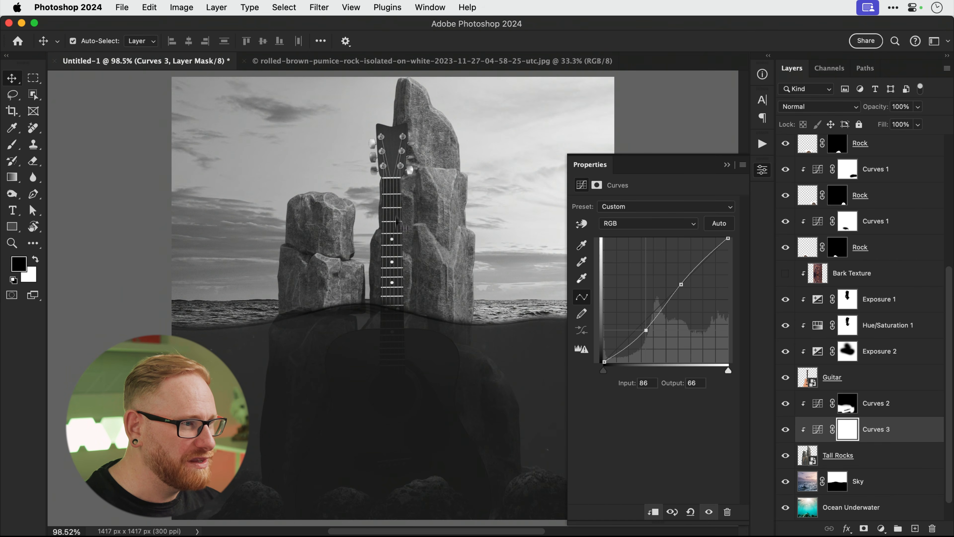
# Compare the curve on and off, then hide the Wave Surface and both Color Fill layers.
pyautogui.click(785, 429)
pyautogui.click(785, 429)
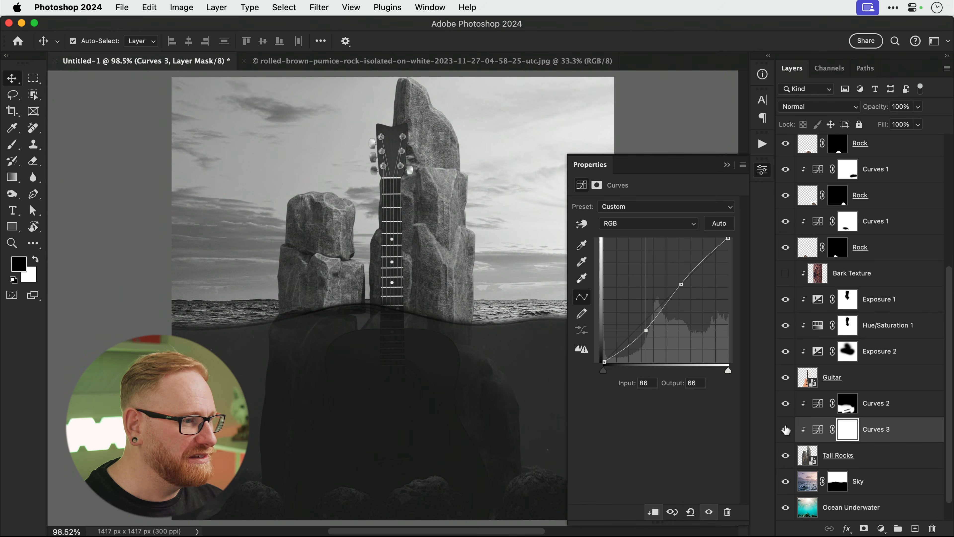
pyautogui.click(765, 174)
pyautogui.scroll(6, 882, 401)
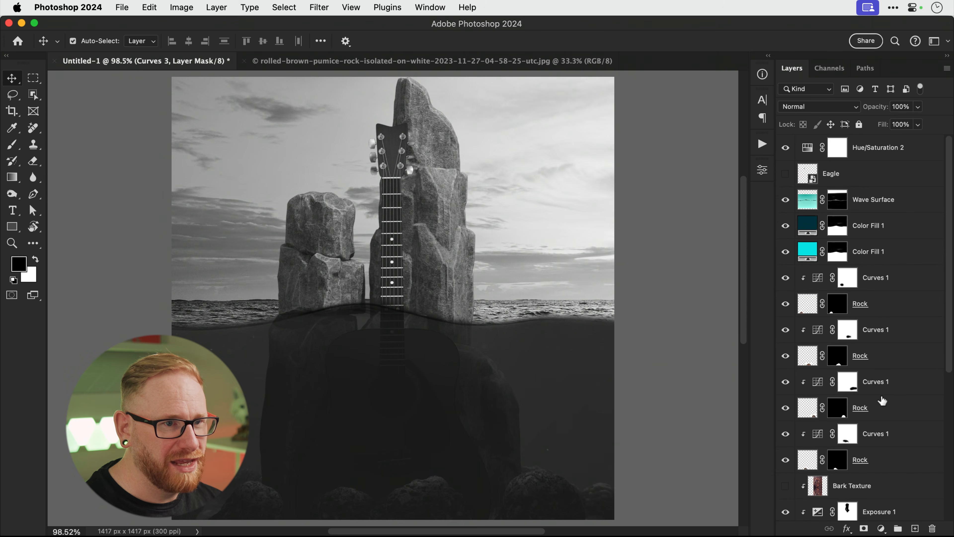
pyautogui.moveTo(786, 203); pyautogui.dragTo(783, 253)
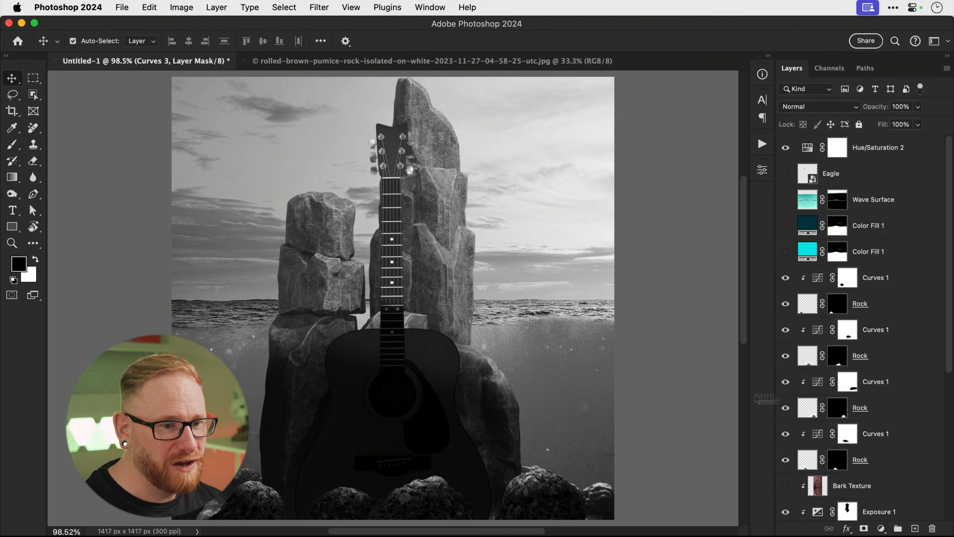
# Compare the guitar Exposure adjustment and raise its exposure slightly.
pyautogui.scroll(-6, 845, 392)
pyautogui.click(840, 364)
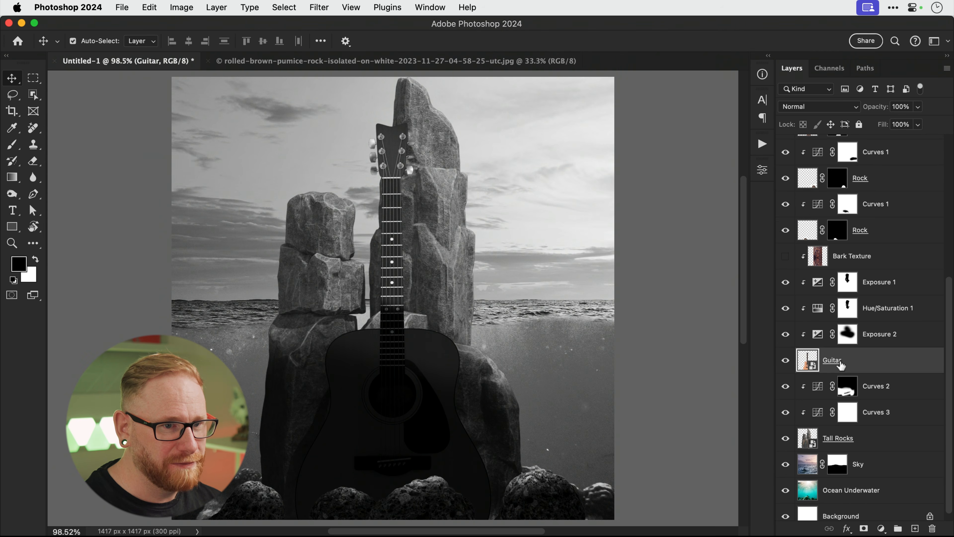
pyautogui.click(785, 335)
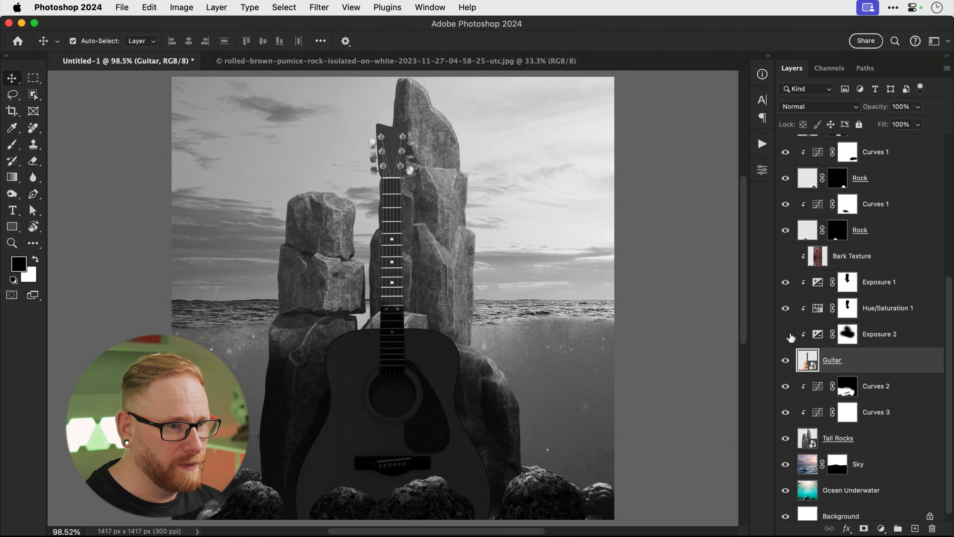
pyautogui.click(785, 334)
pyautogui.doubleClick(818, 335)
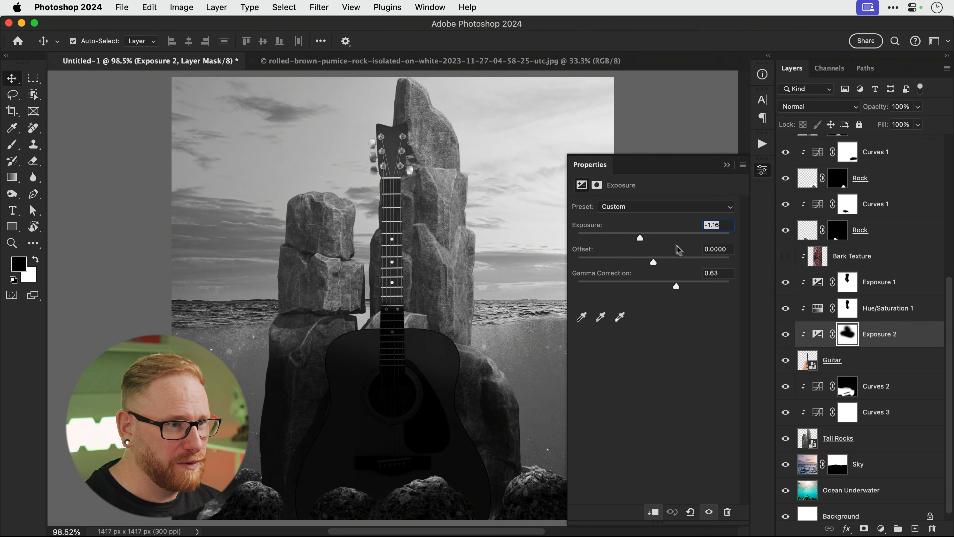
pyautogui.moveTo(645, 239); pyautogui.dragTo(650, 239)
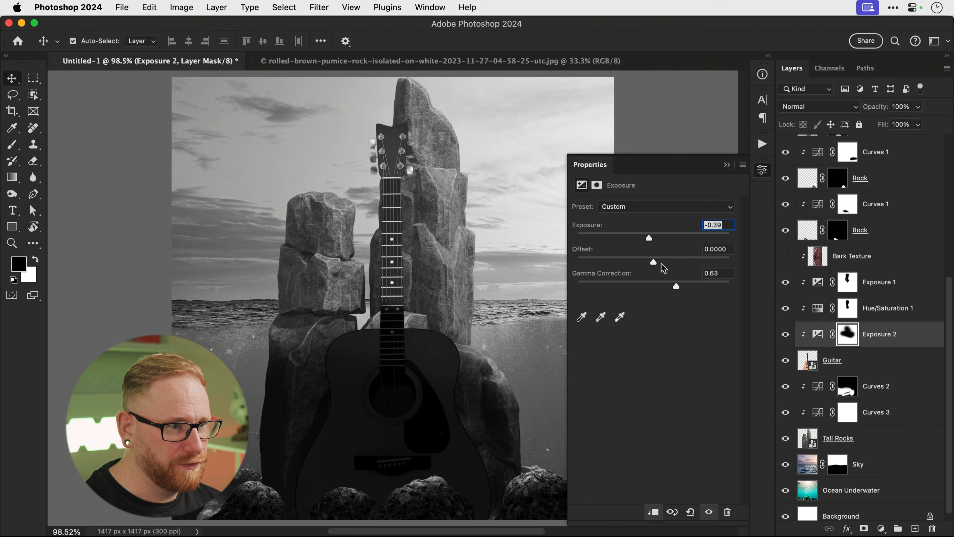
# Nudge the Tall Rocks shadow curve down and reshape Curves 2 to 141→49 and 255→150.
pyautogui.click(818, 412)
pyautogui.moveTo(646, 321)
pyautogui.mouseDown()
pyautogui.moveTo(639, 316)
pyautogui.moveTo(645, 324)
pyautogui.mouseUp()
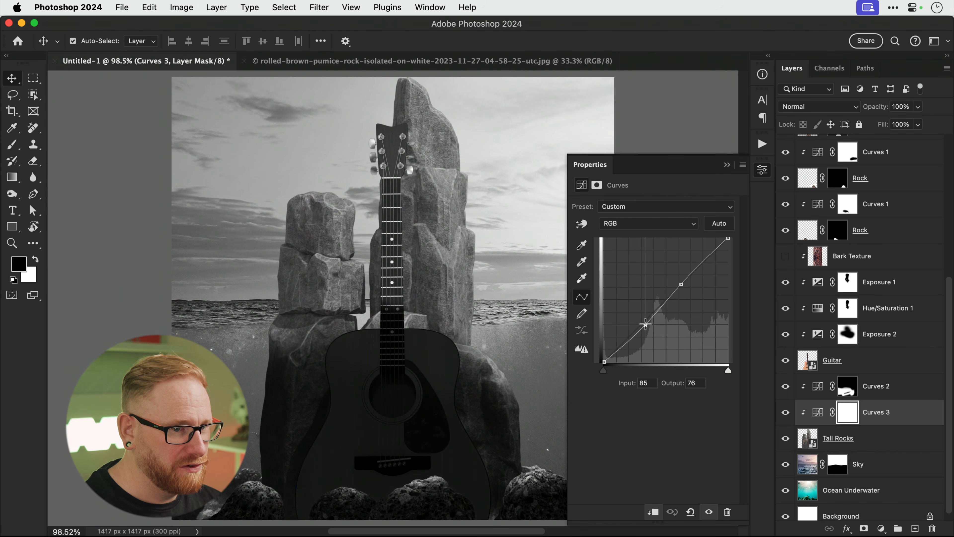
pyautogui.press('b')
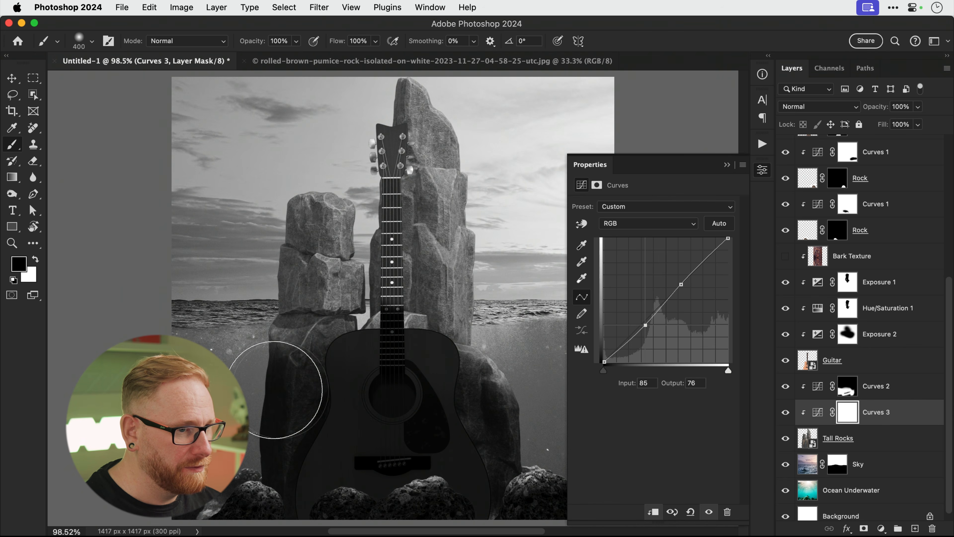
pyautogui.click(787, 387)
pyautogui.click(787, 387)
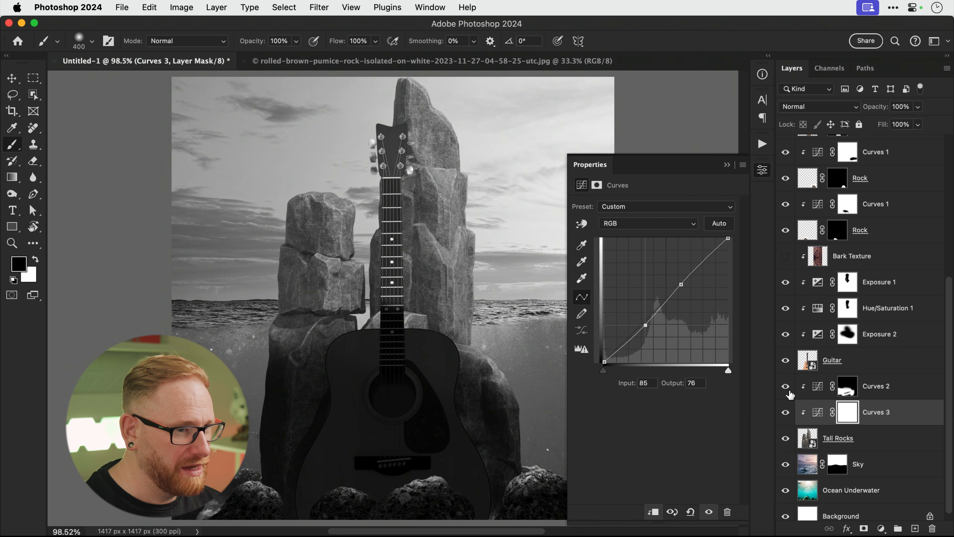
pyautogui.click(810, 393)
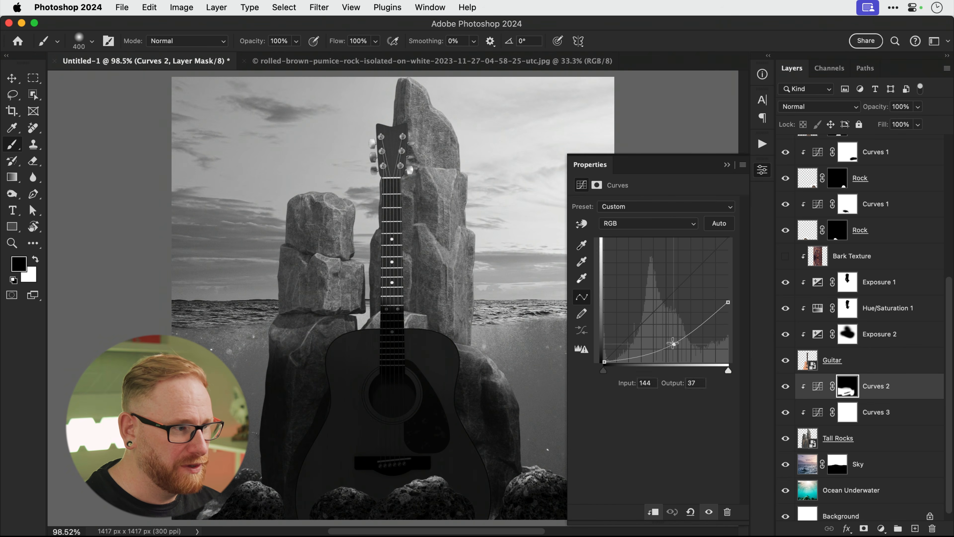
pyautogui.moveTo(672, 343); pyautogui.dragTo(676, 336)
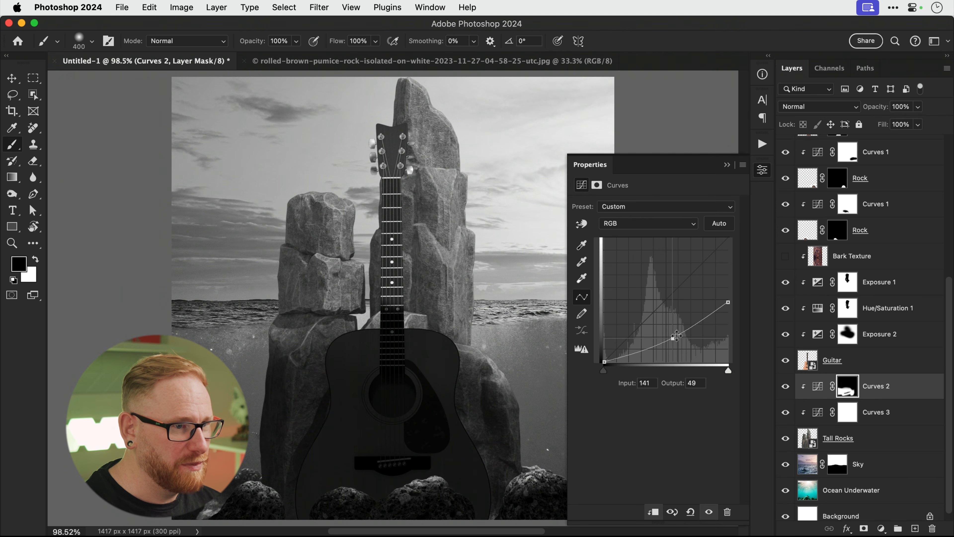
pyautogui.moveTo(725, 303); pyautogui.dragTo(727, 288)
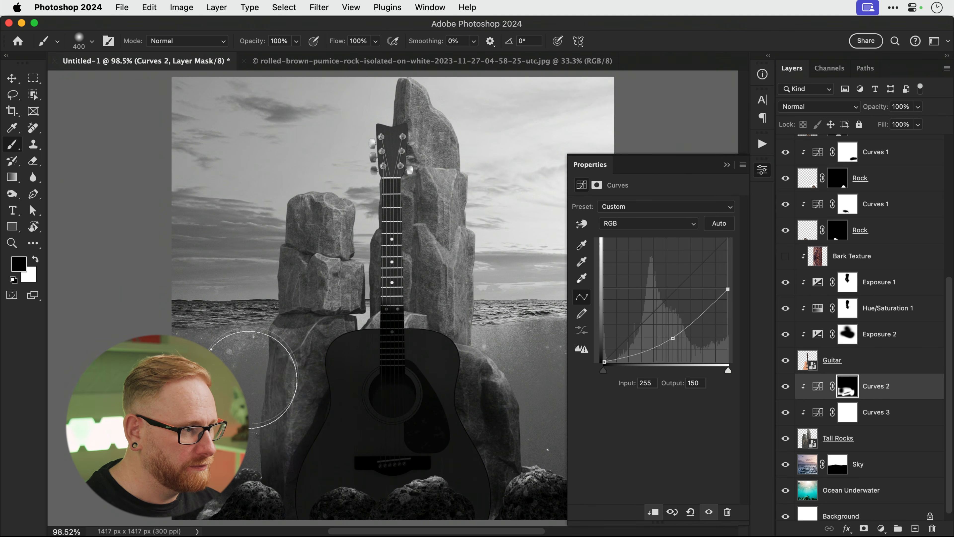
# Soften the Curves 2 mask at the left and right rock edges, then select the Sky layer.
pyautogui.press('super+z')
pyautogui.click(227, 381)
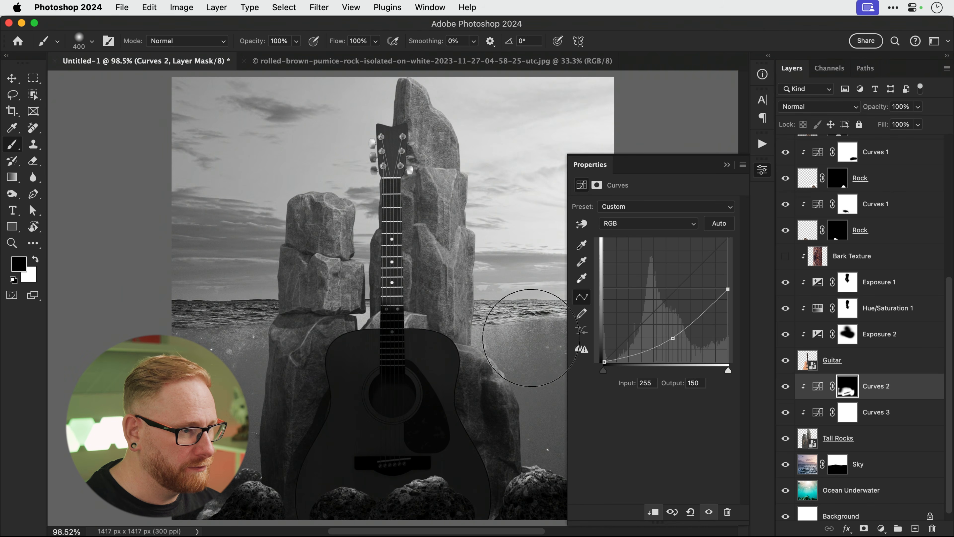
pyautogui.click(551, 378)
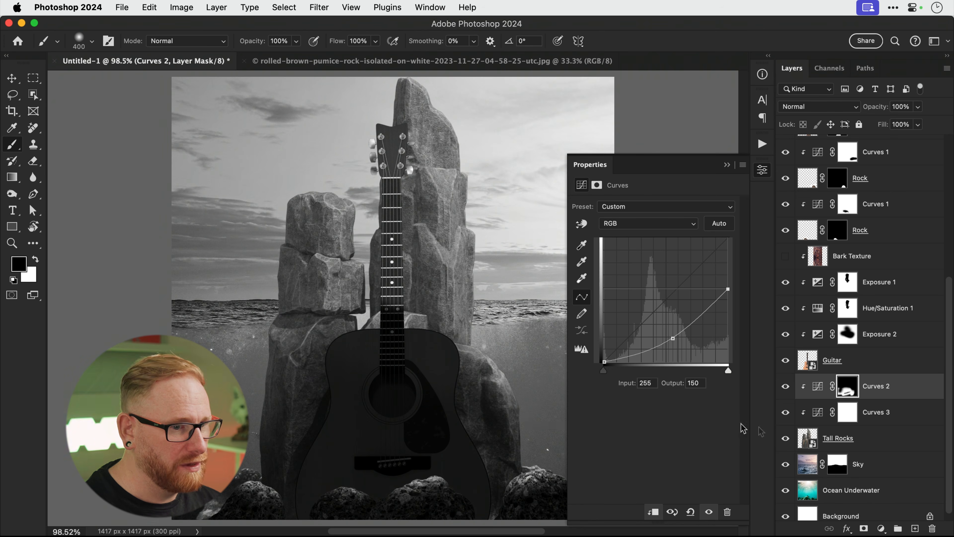
pyautogui.click(891, 471)
pyautogui.click(880, 529)
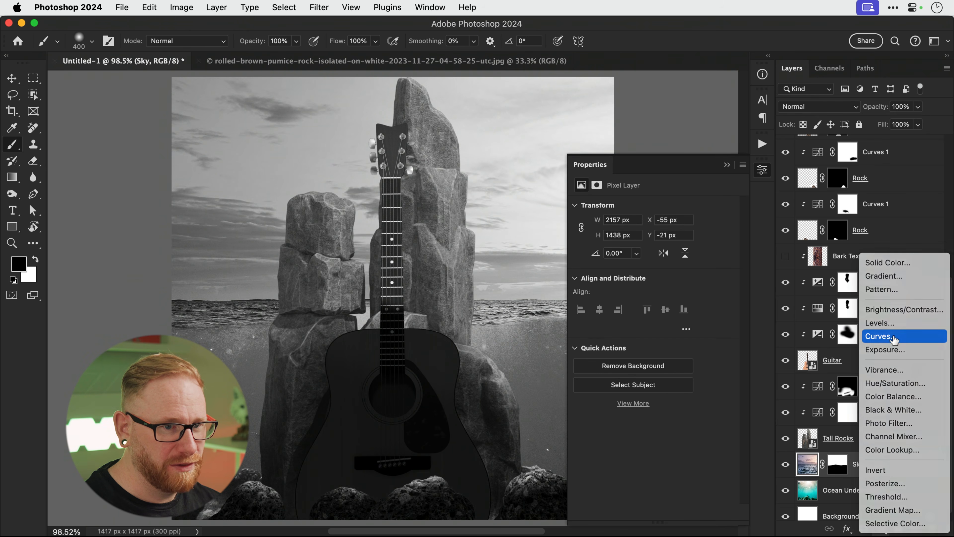
# Clip a Curves 4 to the Sky layer with points 97→67 and 172→158.
pyautogui.click(894, 339)
pyautogui.keyDown('alt'); pyautogui.click(890, 471); pyautogui.keyUp('alt')
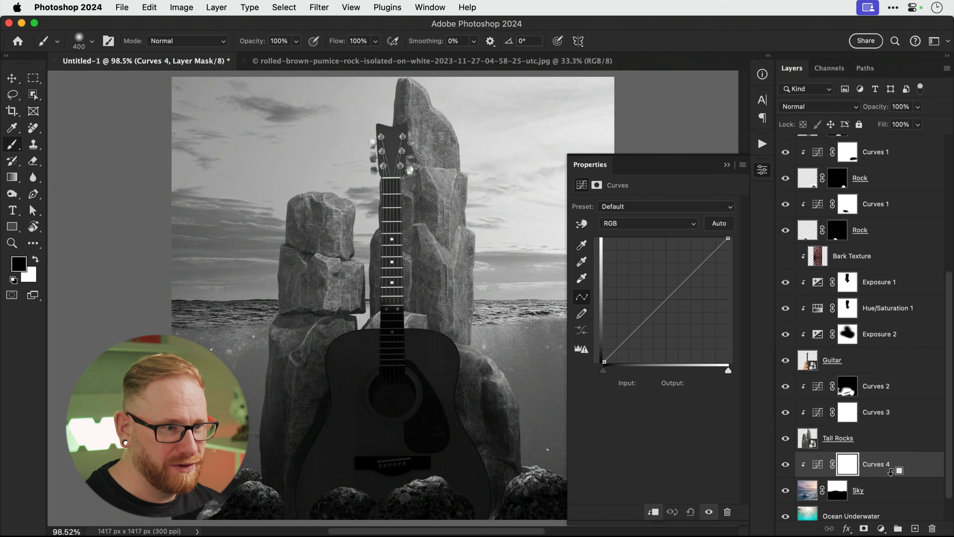
pyautogui.moveTo(648, 319); pyautogui.dragTo(652, 327)
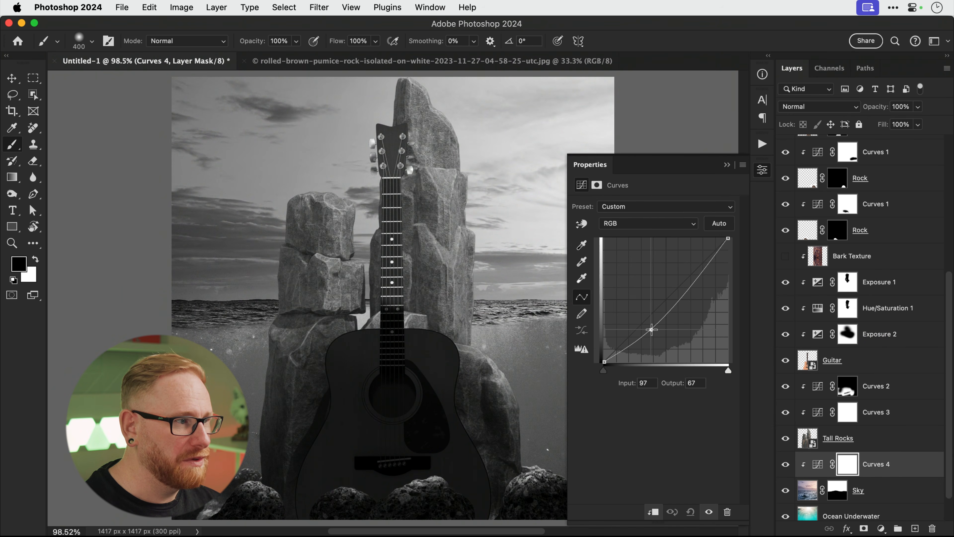
pyautogui.click(688, 284)
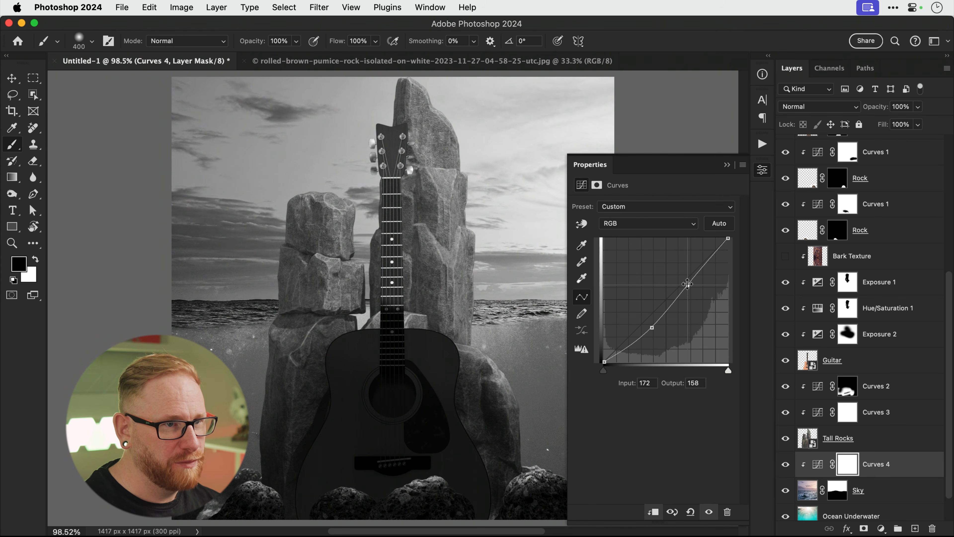
pyautogui.click(758, 170)
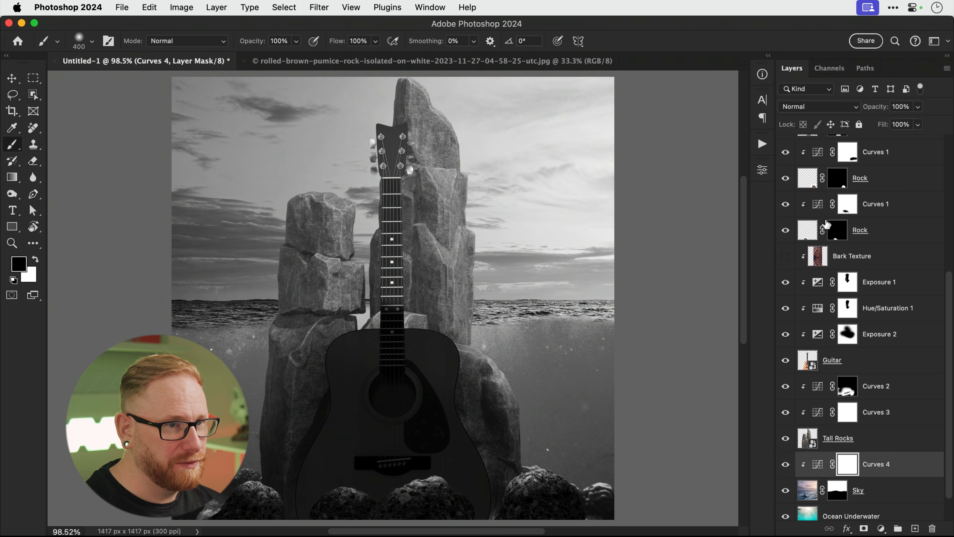
pyautogui.scroll(6, 827, 225)
pyautogui.click(875, 148)
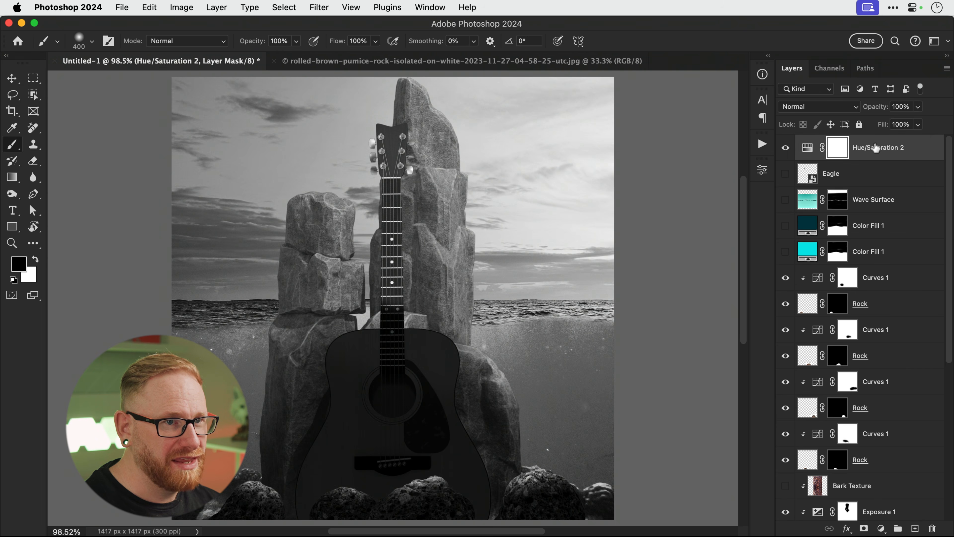
# Hide Hue/Saturation 2 to return to colour and show the dark teal Color Fill again.
pyautogui.click(786, 148)
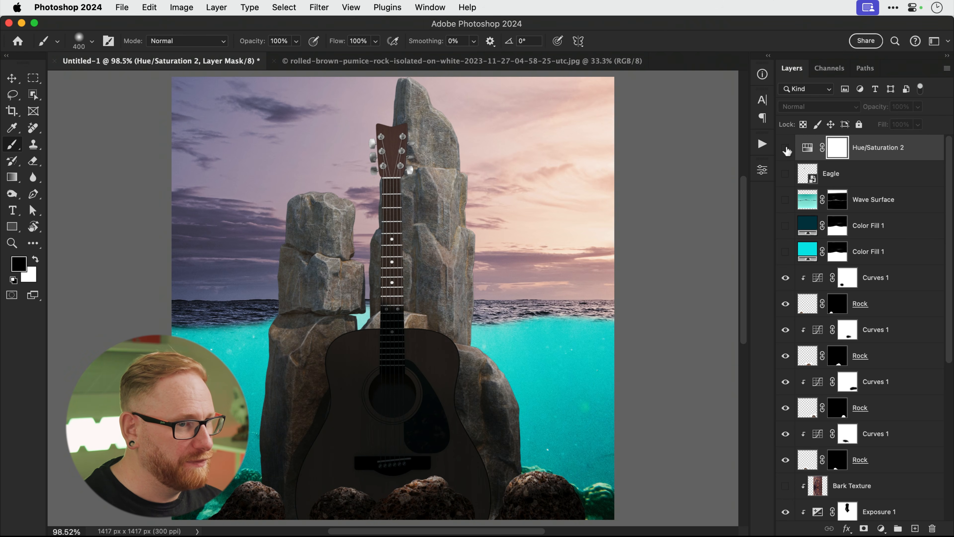
pyautogui.click(784, 254)
pyautogui.press('v')
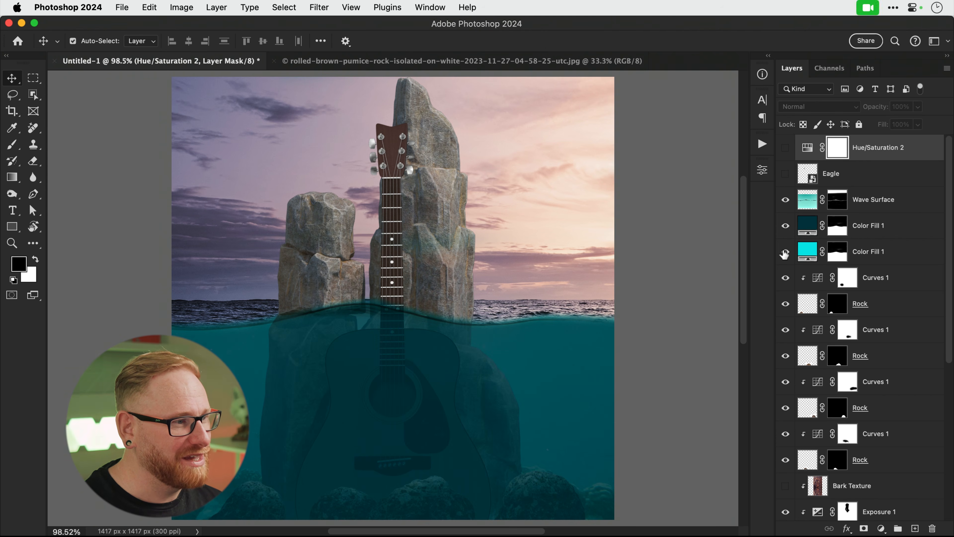
pyautogui.scroll(-8, 784, 254)
pyautogui.click(837, 455)
pyautogui.press('b')
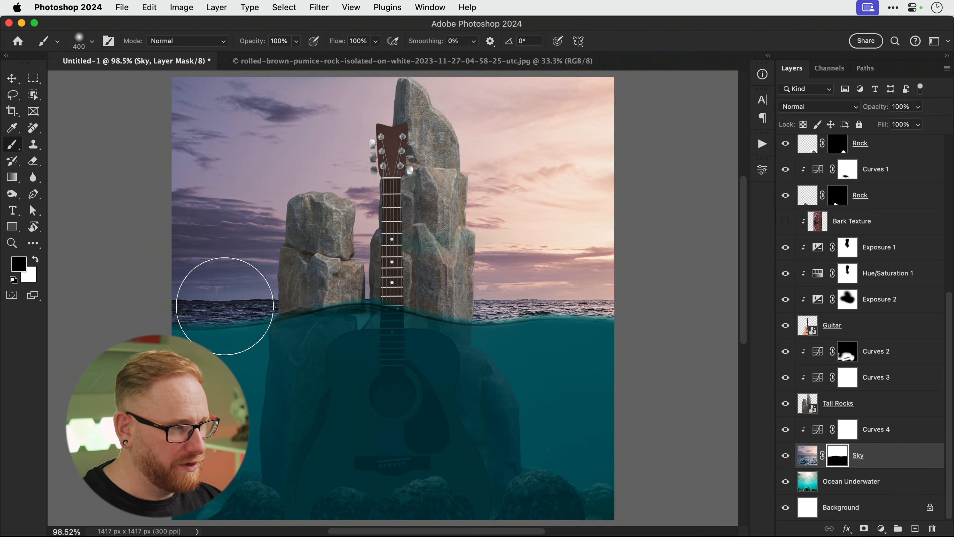
pyautogui.press('[')
pyautogui.press('[')
pyautogui.press('[')
pyautogui.press('[')
pyautogui.press('[')
pyautogui.press('[')
pyautogui.press('[')
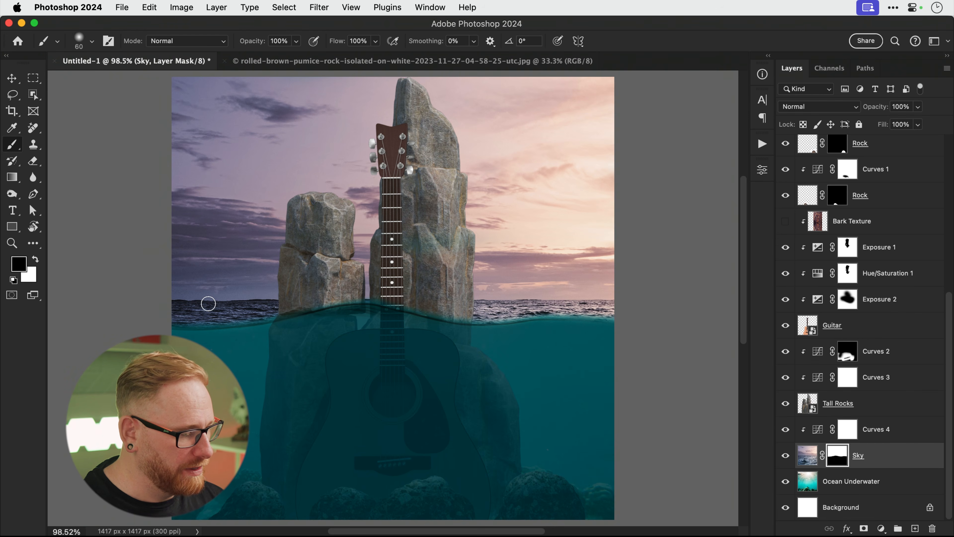
pyautogui.press('[')
pyautogui.press('[')
# Select the Color Fill 1 masks and toggle both colour fills to compare the water.
pyautogui.scroll(8, 811, 332)
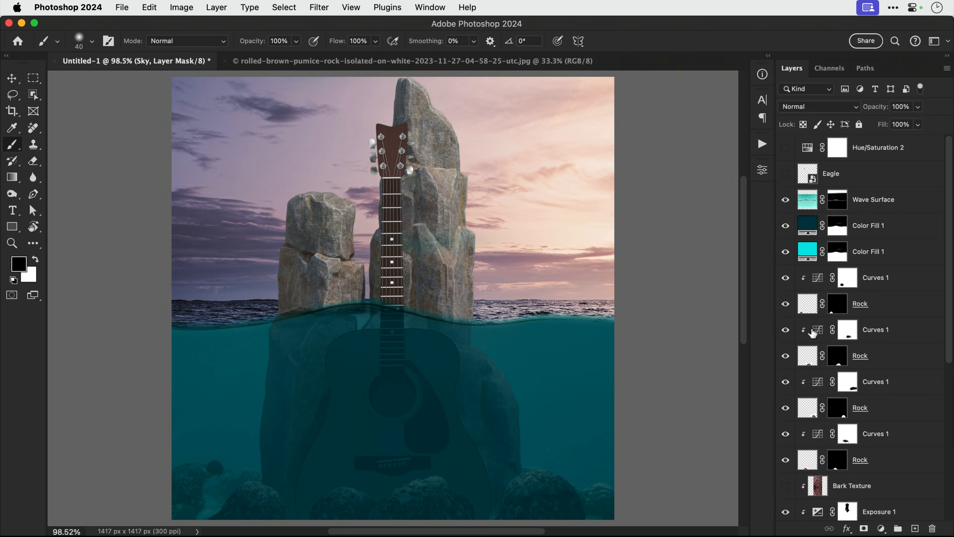
pyautogui.click(837, 199)
pyautogui.moveTo(785, 225)
pyautogui.mouseDown()
pyautogui.moveTo(785, 251)
pyautogui.moveTo(785, 226)
pyautogui.mouseUp()
pyautogui.click(837, 252)
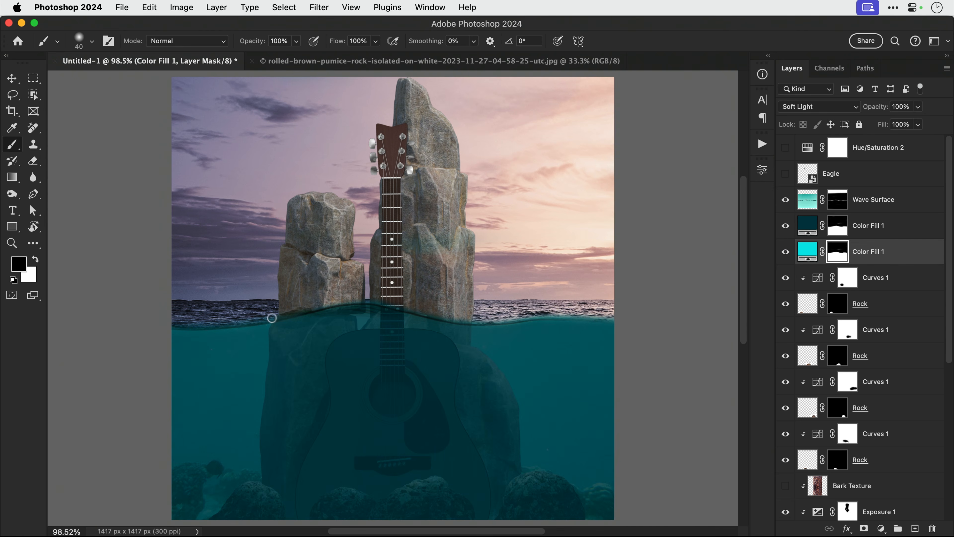
pyautogui.hotkey('alt', ']')
pyautogui.press('v')
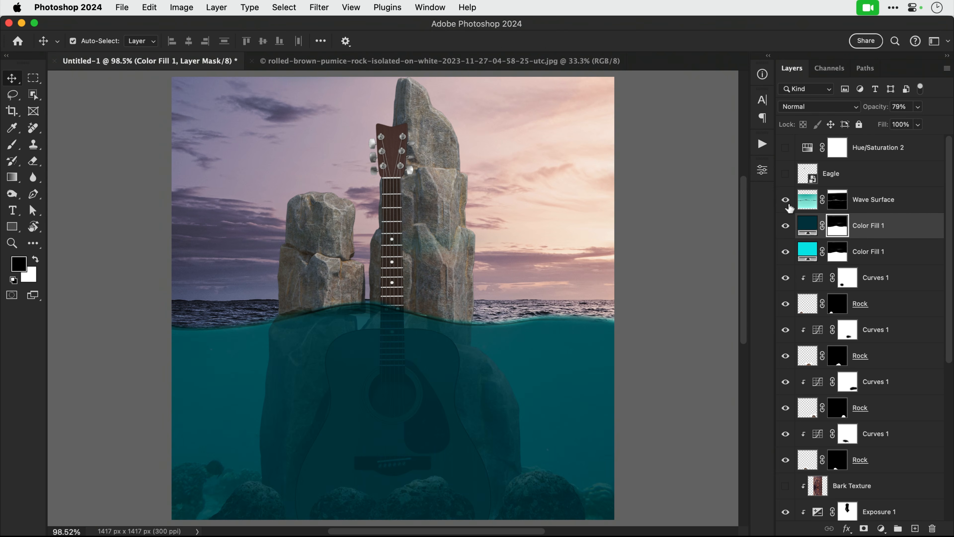
pyautogui.moveTo(785, 251); pyautogui.dragTo(784, 226)
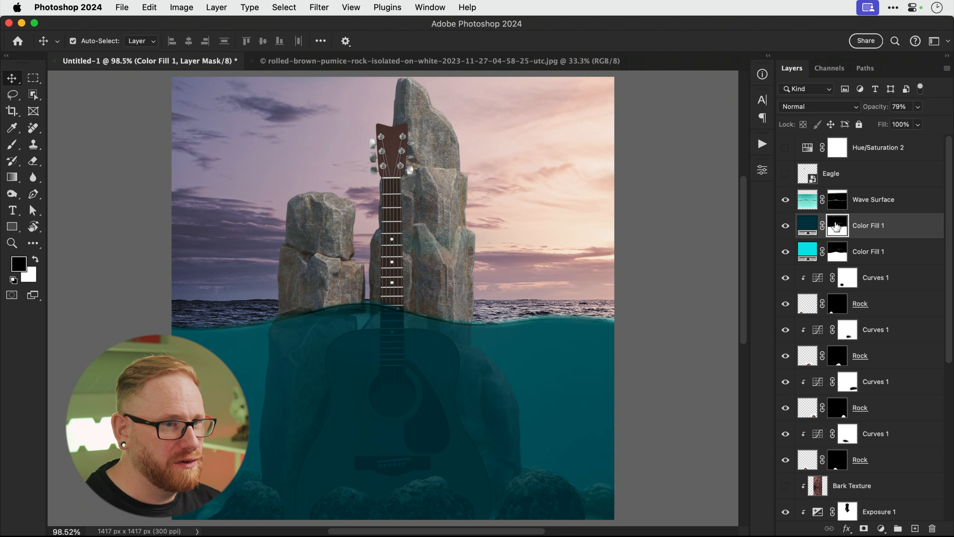
# Paint a 700 px black stroke along the waterline on the Color Fill 1 mask.
pyautogui.press('b')
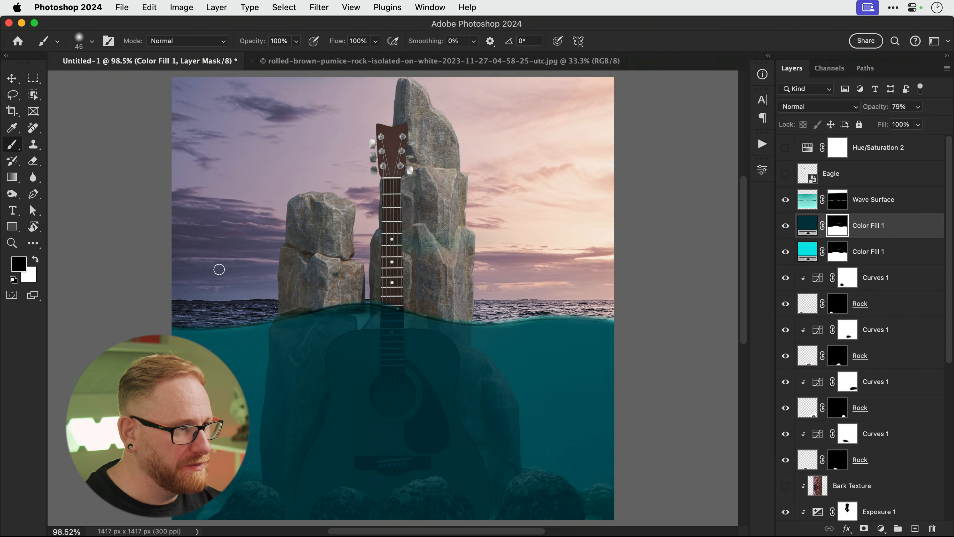
pyautogui.press(']')
pyautogui.press(']')
pyautogui.press(']')
pyautogui.press(']')
pyautogui.press(']')
pyautogui.press(']')
pyautogui.press(']')
pyautogui.press(']')
pyautogui.press(']')
pyautogui.press(']')
pyautogui.press(']')
pyautogui.press(']')
pyautogui.press(']')
pyautogui.press(']')
pyautogui.press(']')
pyautogui.press(']')
pyautogui.press(']')
pyautogui.press(']')
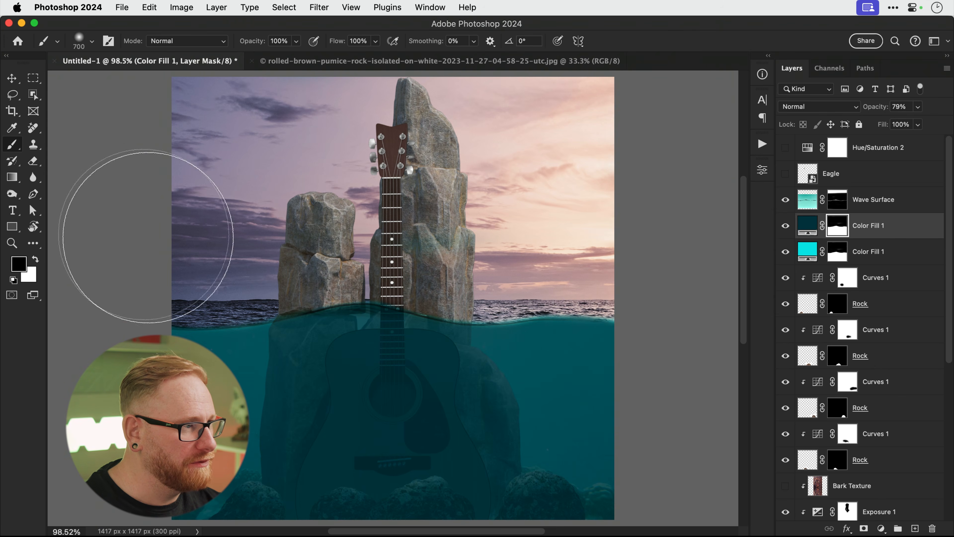
pyautogui.moveTo(142, 230); pyautogui.dragTo(635, 222)
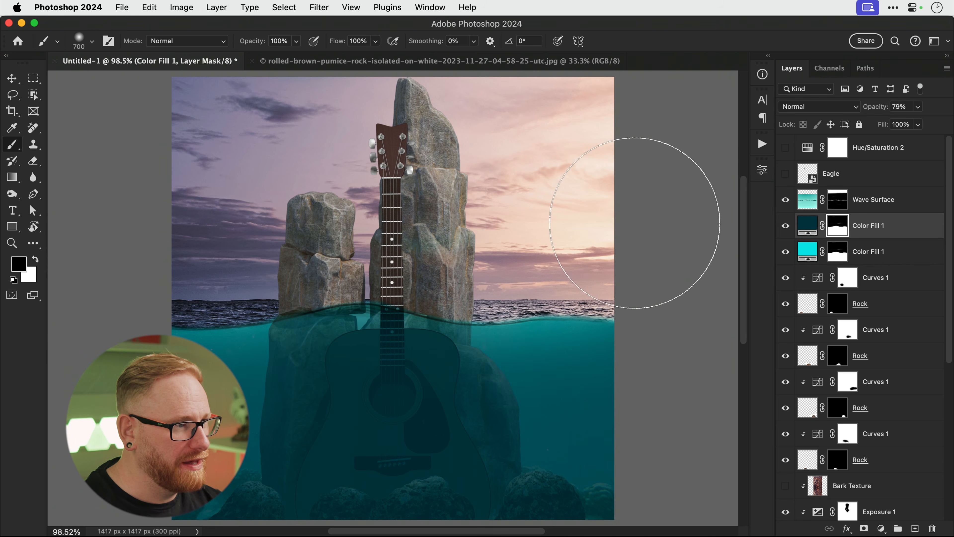
pyautogui.click(835, 251)
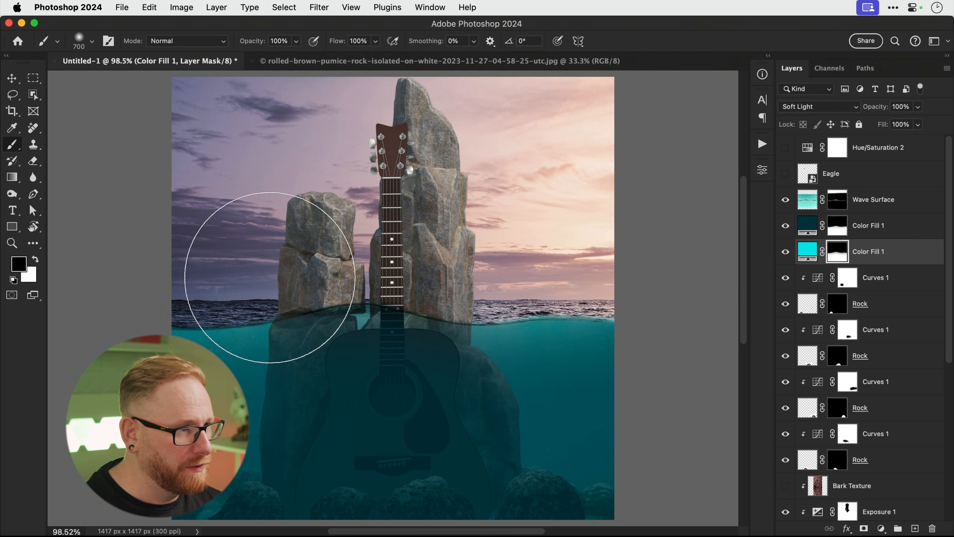
pyautogui.click(837, 225)
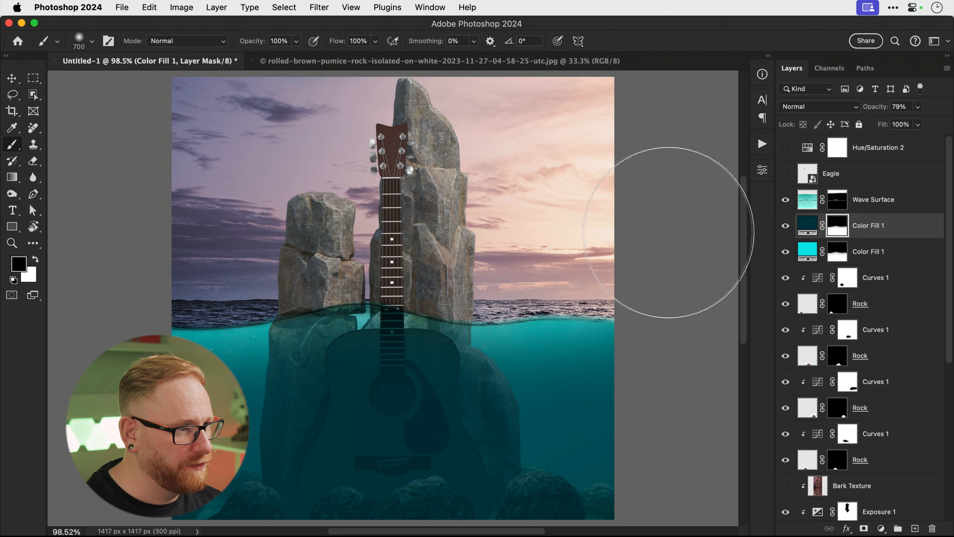
pyautogui.press('v')
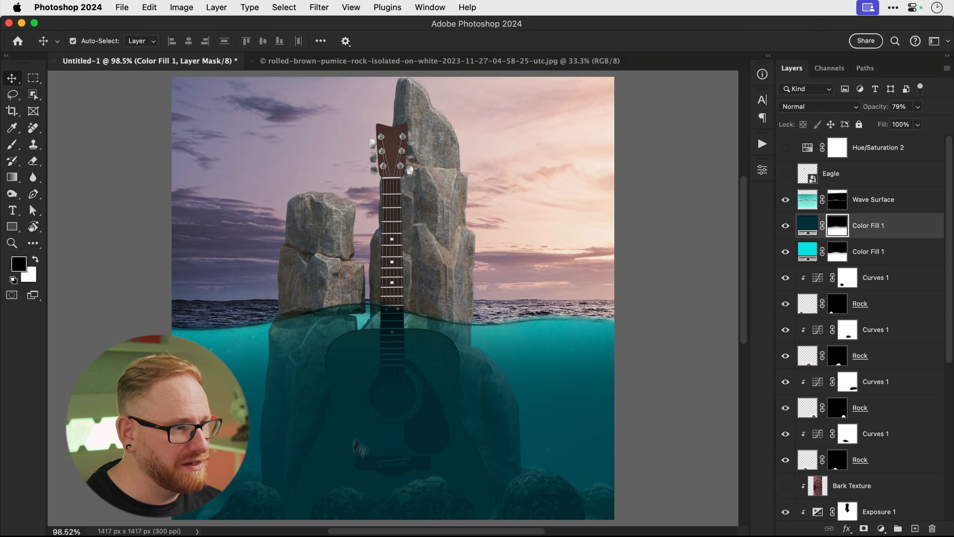
pyautogui.click(881, 528)
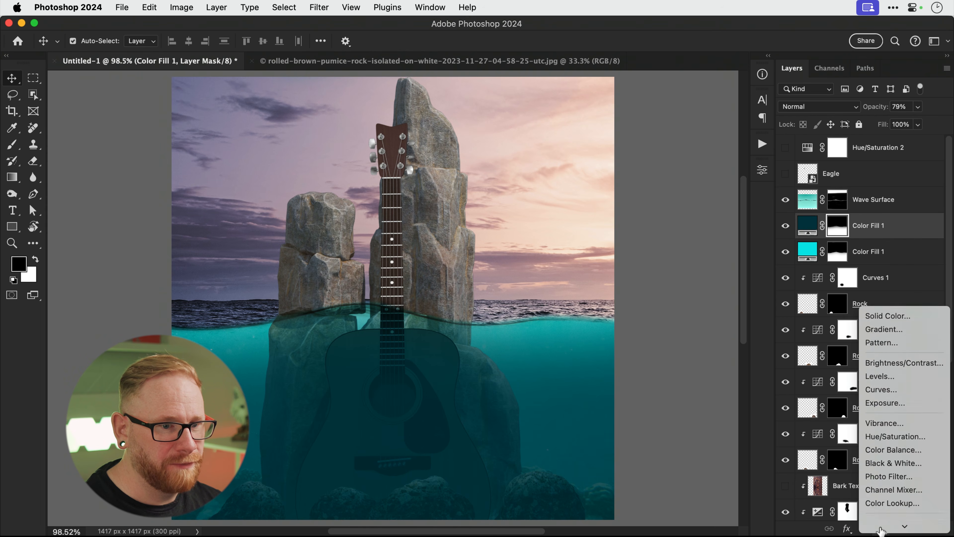
# Add a Curves 5 adjustment pulled down to about 124→87.
pyautogui.click(880, 338)
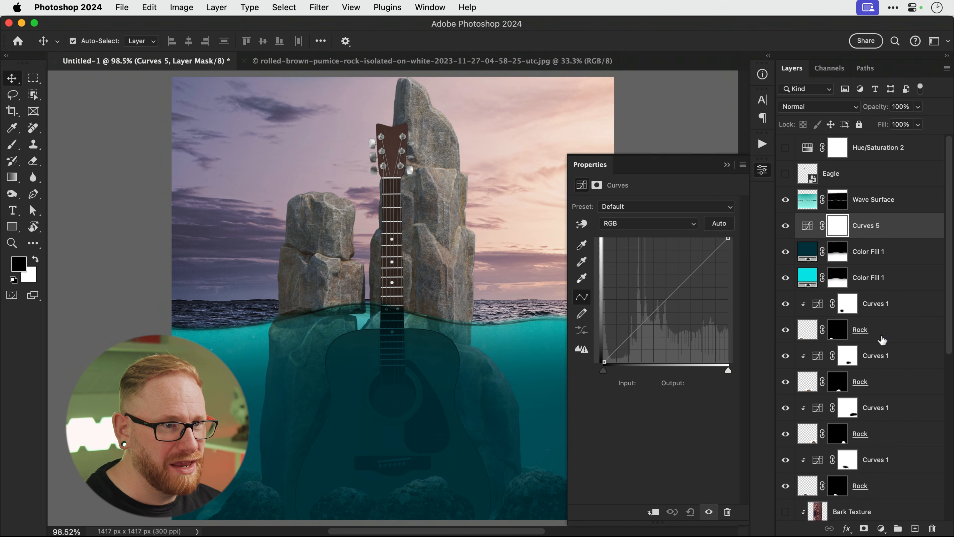
pyautogui.moveTo(728, 238); pyautogui.dragTo(728, 250)
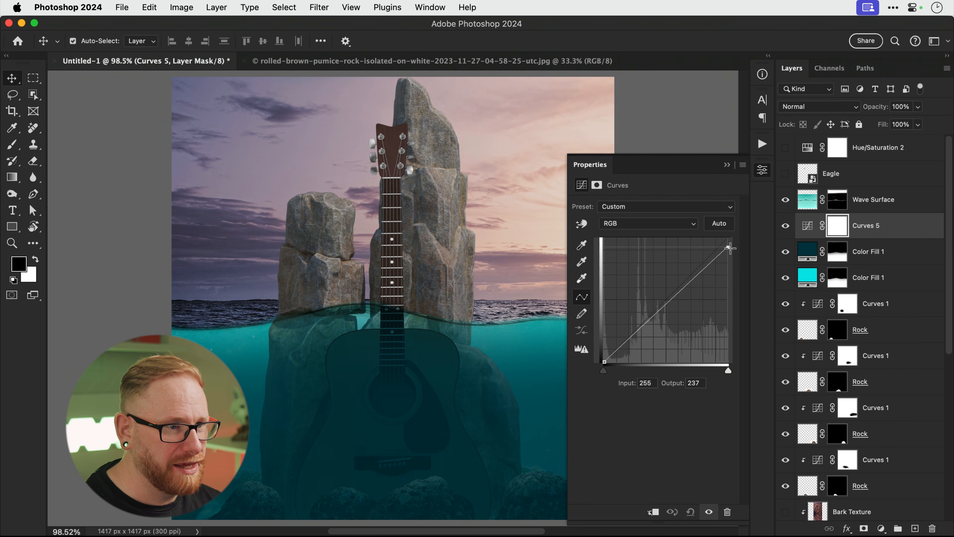
pyautogui.moveTo(657, 319); pyautogui.dragTo(664, 319)
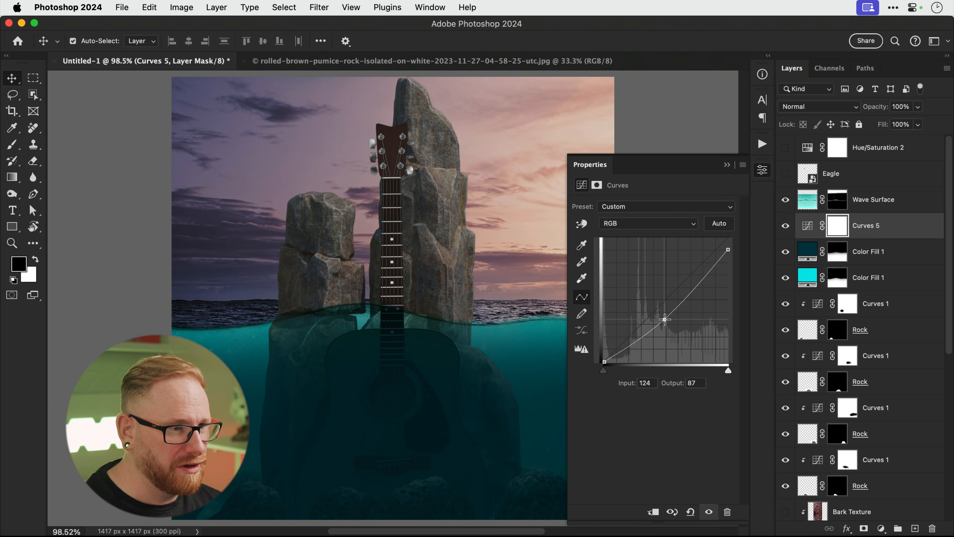
pyautogui.click(758, 172)
# Invert the Curves 5 mask and paint white over the deep water near the bottom.
pyautogui.press('super+i')
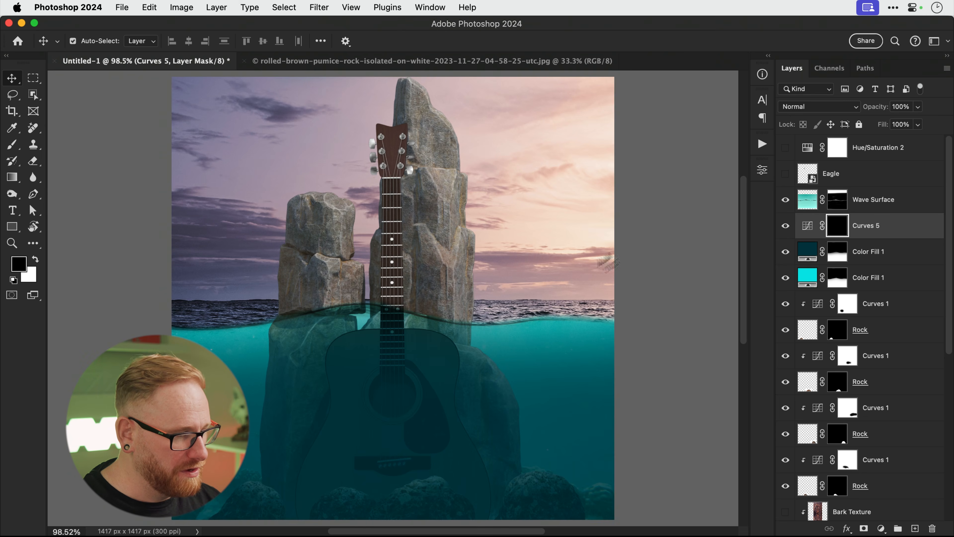
pyautogui.press('b')
pyautogui.scroll(-5, 319, 380)
pyautogui.press('x')
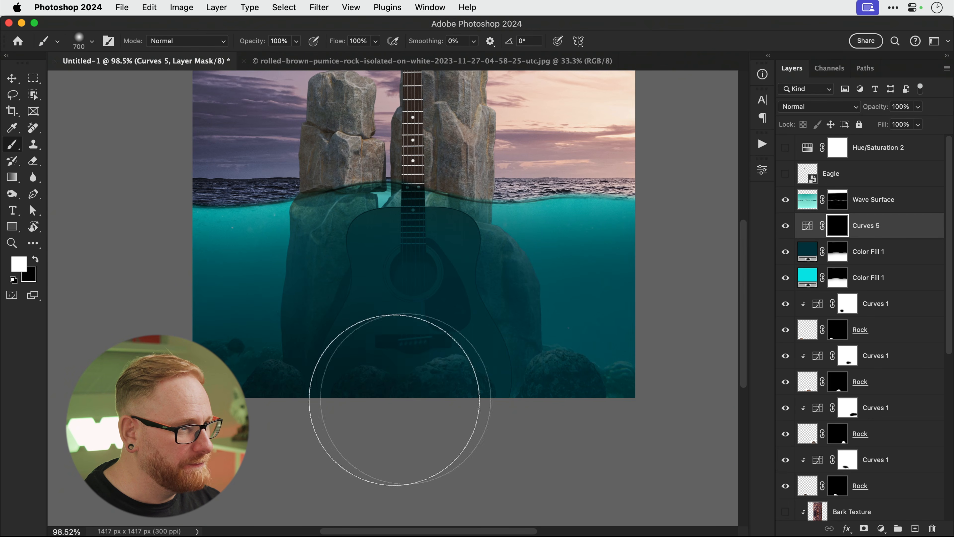
pyautogui.moveTo(379, 401); pyautogui.dragTo(703, 383)
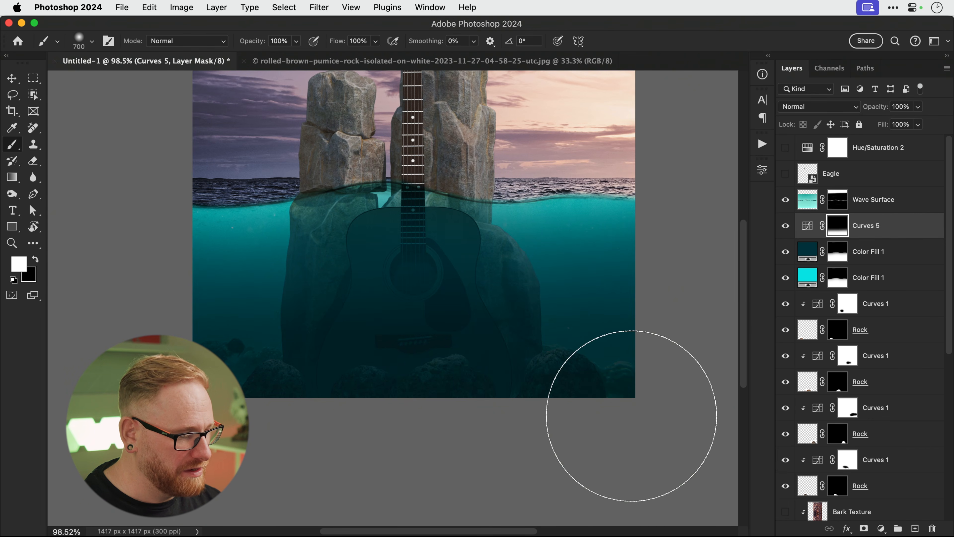
pyautogui.press('v')
pyautogui.scroll(5, 638, 422)
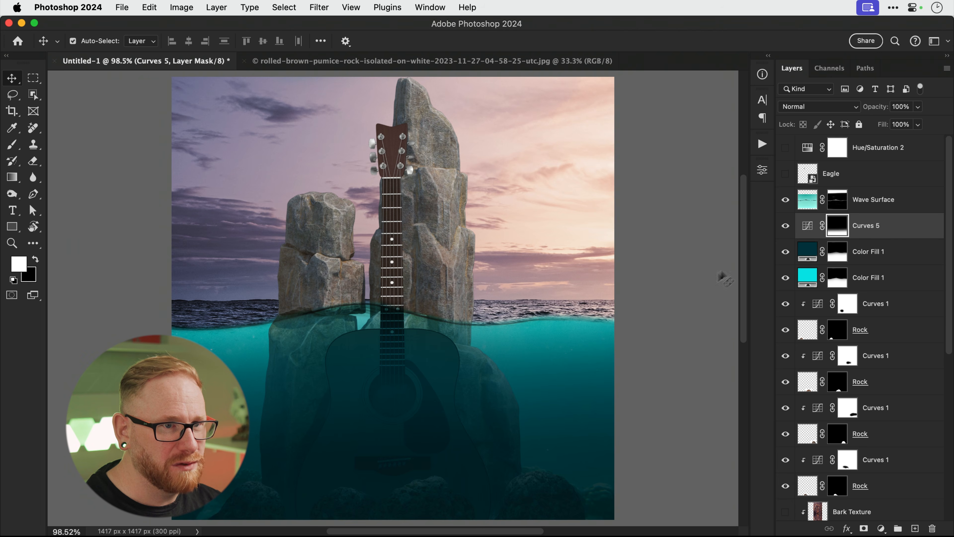
pyautogui.doubleClick(809, 227)
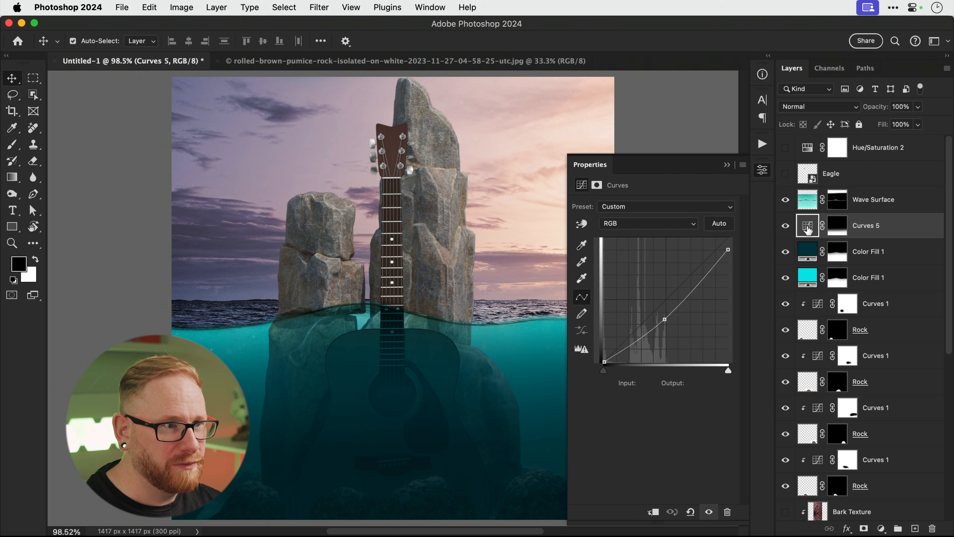
# Lift Curves 5's Blue channel to 118→139 and Green to 118→137, then compare it on and off.
pyautogui.click(641, 211)
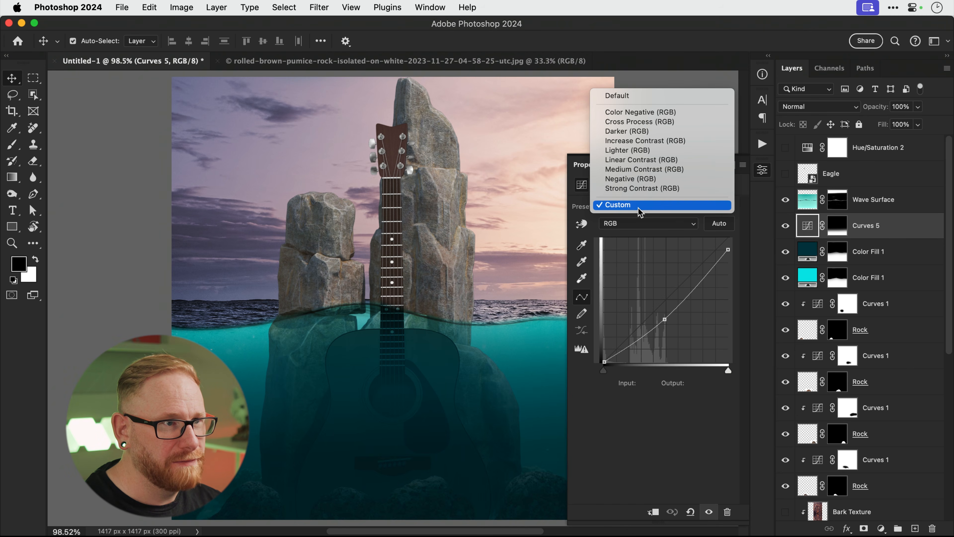
pyautogui.click(639, 210)
pyautogui.click(638, 223)
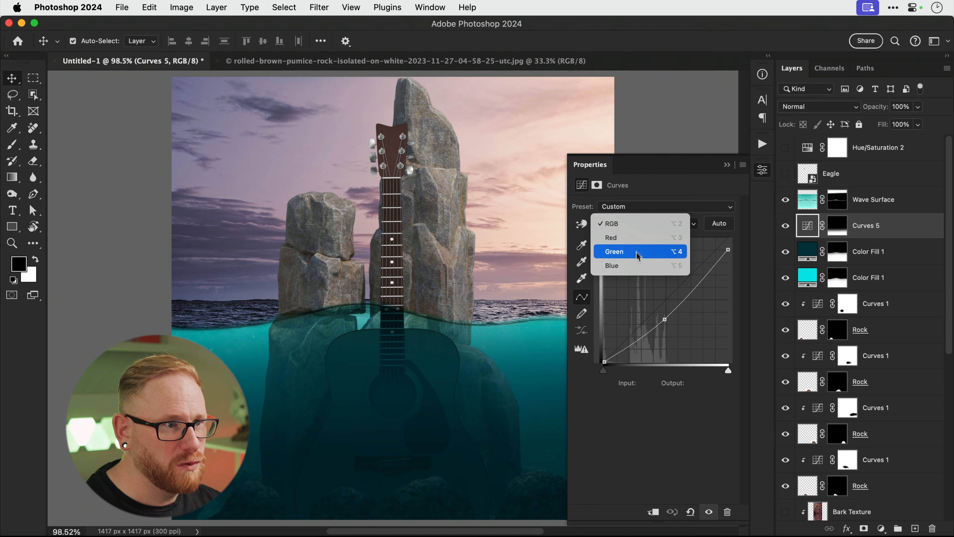
pyautogui.click(637, 266)
pyautogui.moveTo(664, 303)
pyautogui.mouseDown()
pyautogui.moveTo(650, 286)
pyautogui.moveTo(661, 294)
pyautogui.mouseUp()
pyautogui.click(657, 223)
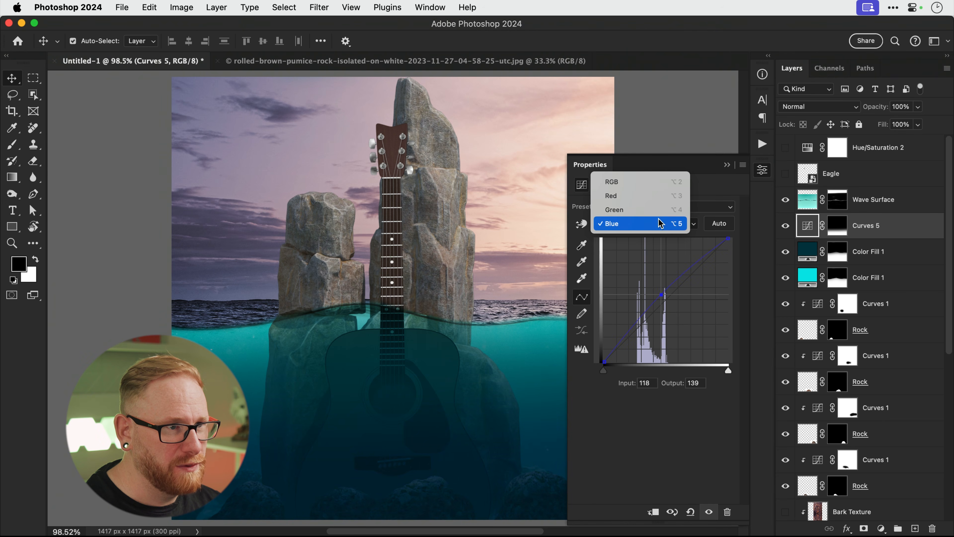
pyautogui.click(657, 209)
pyautogui.moveTo(663, 300); pyautogui.dragTo(661, 294)
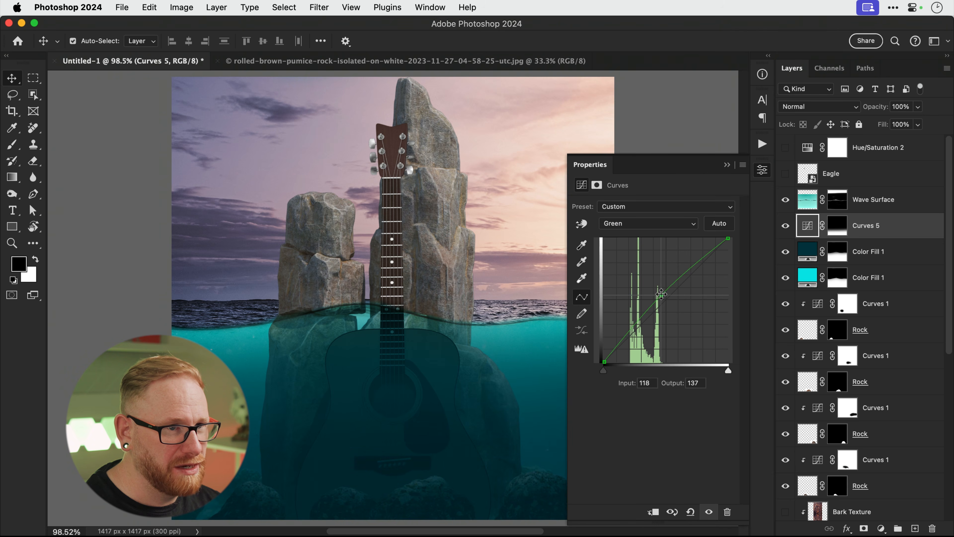
pyautogui.click(762, 170)
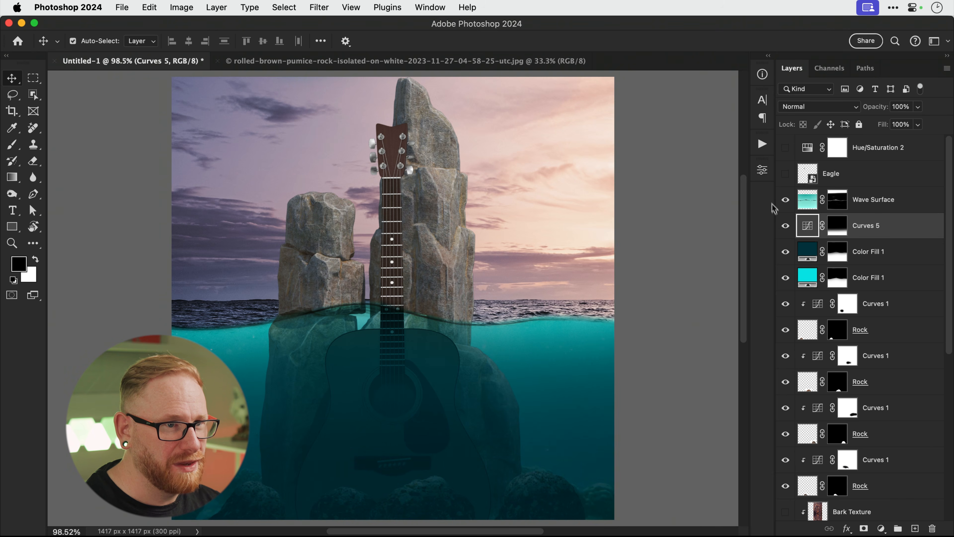
pyautogui.click(785, 226)
pyautogui.click(784, 225)
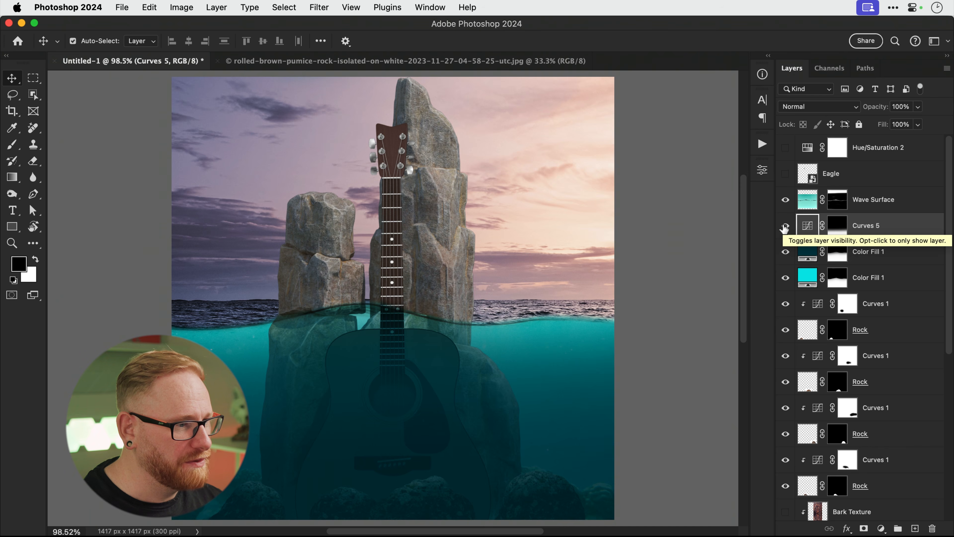
pyautogui.scroll(-6, 858, 399)
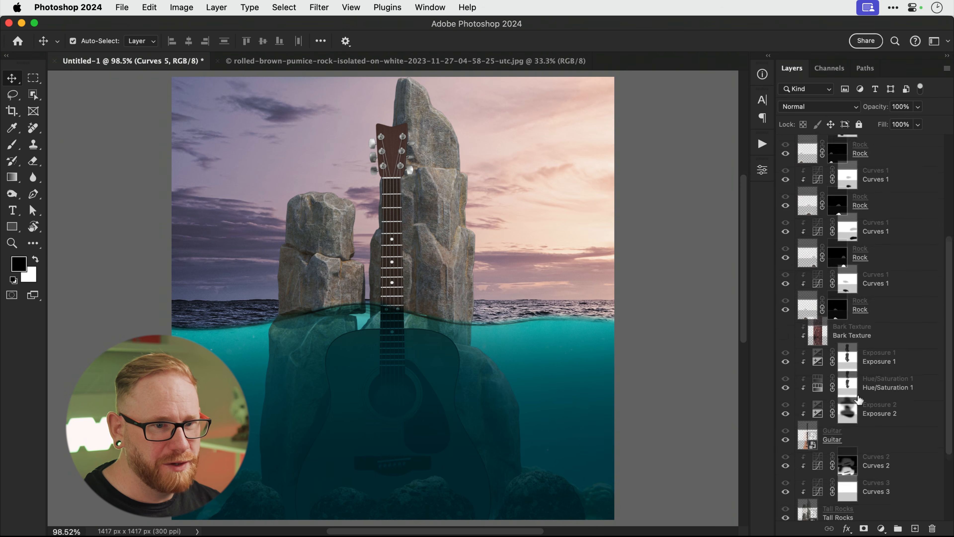
# Add a Curves adjustment above Exposure 1 with top output 205 and midpoint 132→74.
pyautogui.click(885, 321)
pyautogui.press('x')
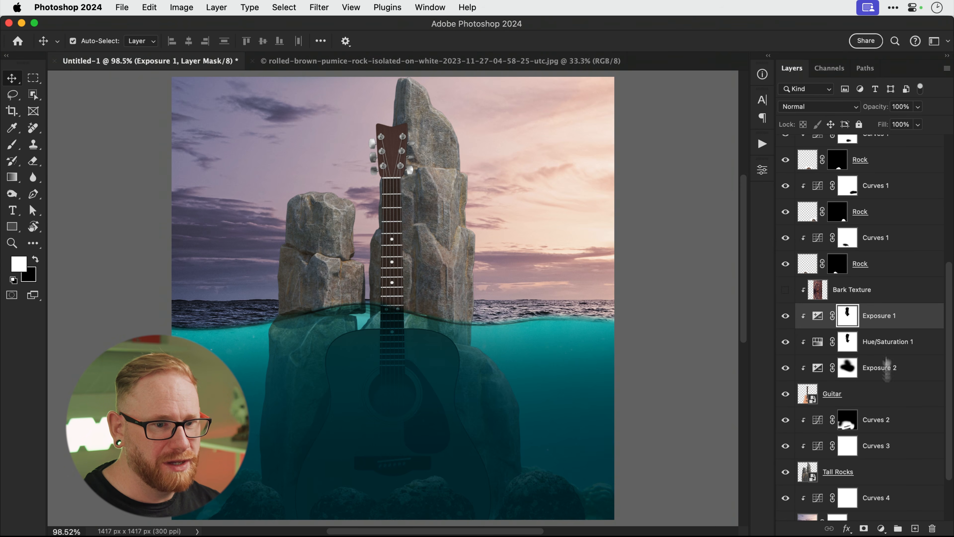
pyautogui.click(880, 528)
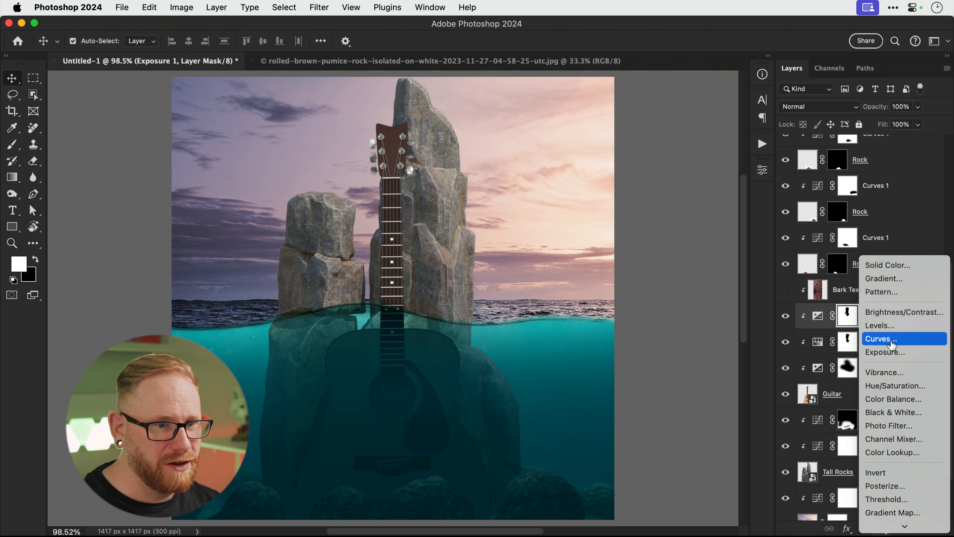
pyautogui.click(879, 338)
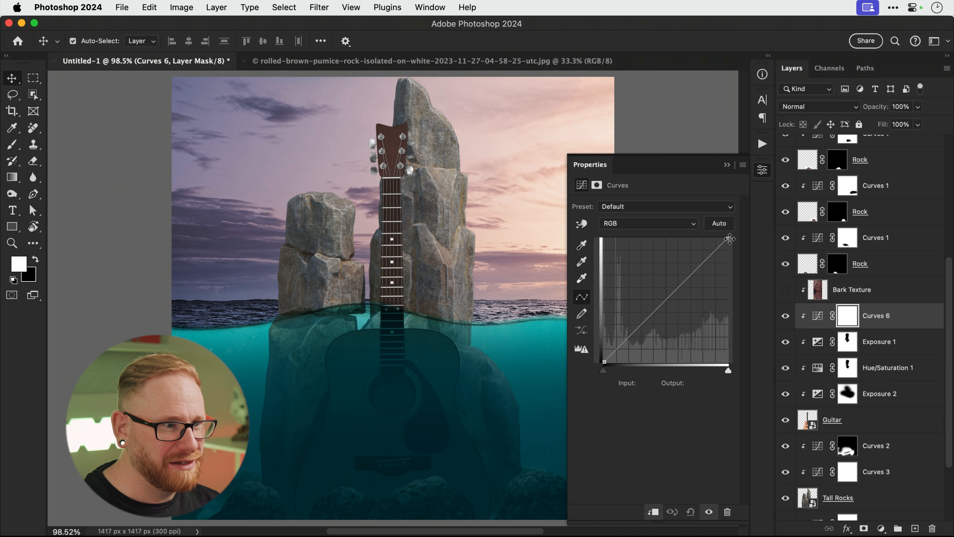
pyautogui.moveTo(729, 239); pyautogui.dragTo(729, 268)
pyautogui.moveTo(668, 310); pyautogui.dragTo(668, 326)
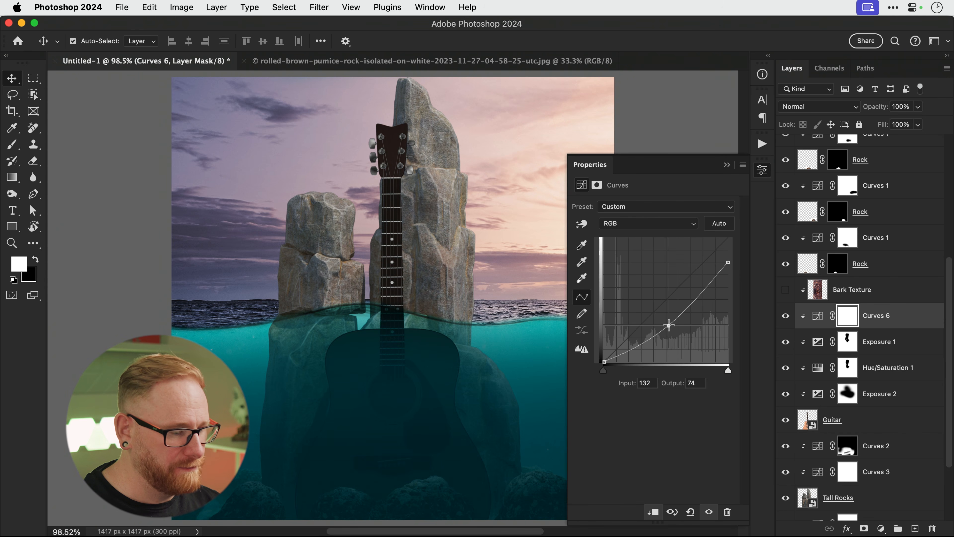
# Invert the Curves 6 mask and paint white along the bottom rocks so only they darken.
pyautogui.press('super+i')
pyautogui.press('b')
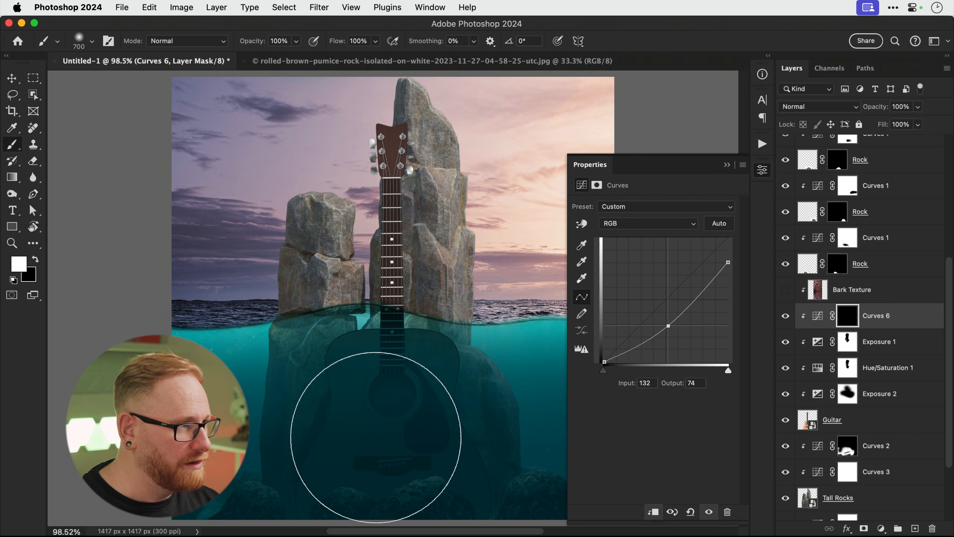
pyautogui.scroll(-5, 374, 350)
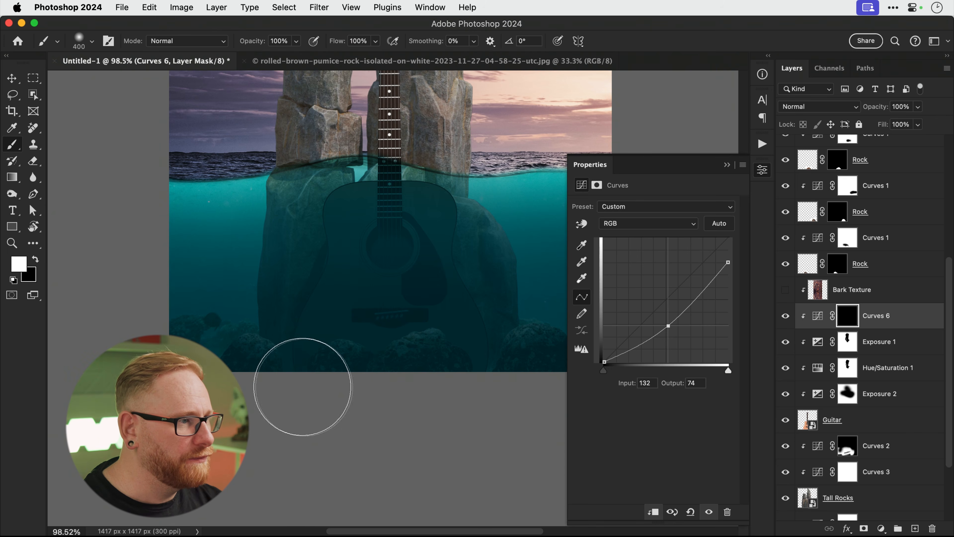
pyautogui.moveTo(447, 360)
pyautogui.mouseDown()
pyautogui.moveTo(449, 403)
pyautogui.moveTo(477, 369)
pyautogui.moveTo(315, 367)
pyautogui.moveTo(386, 382)
pyautogui.mouseUp()
pyautogui.scroll(1, 417, 370)
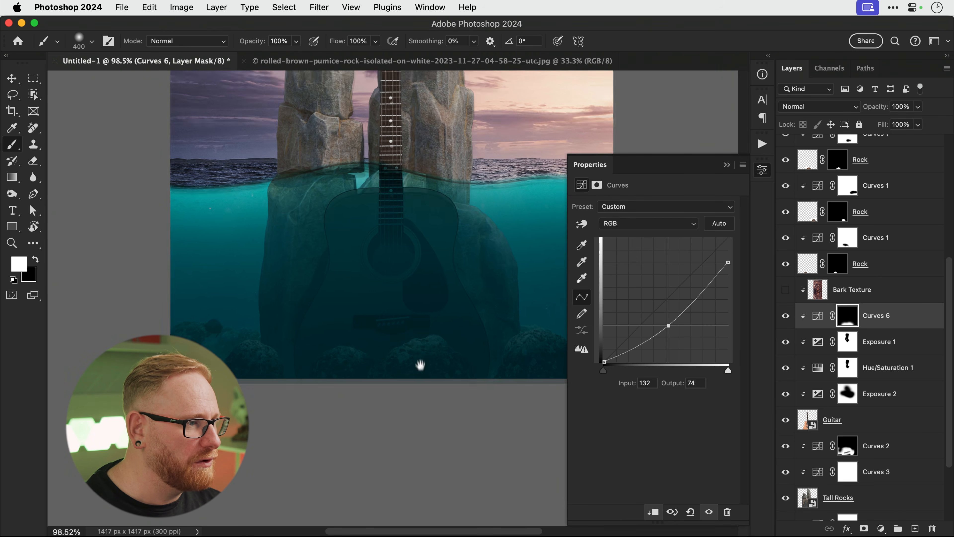
pyautogui.press('v')
pyautogui.click(761, 171)
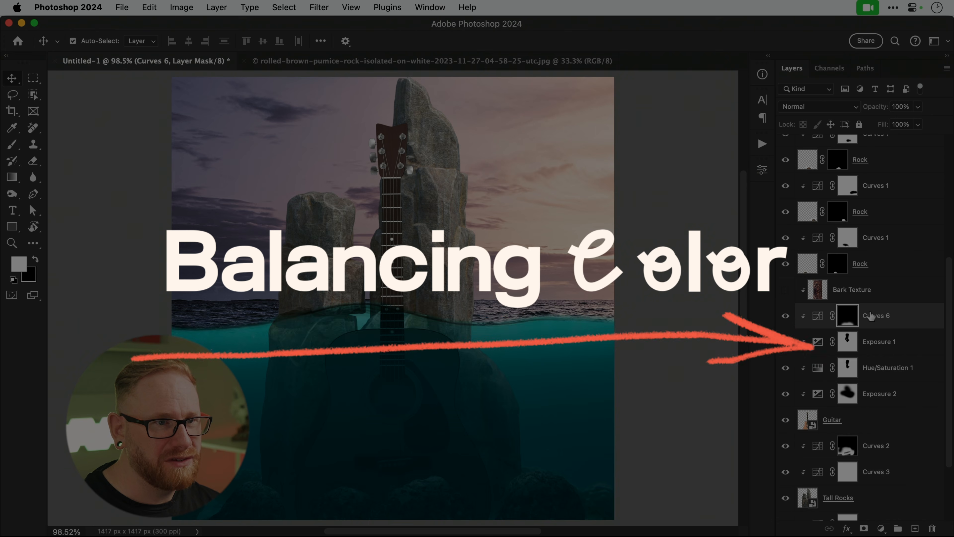
# Add a cyan #0fd5ff Solid Color fill above Curves 4, in Color blend mode, clipped to the sky.
pyautogui.scroll(-3, 857, 300)
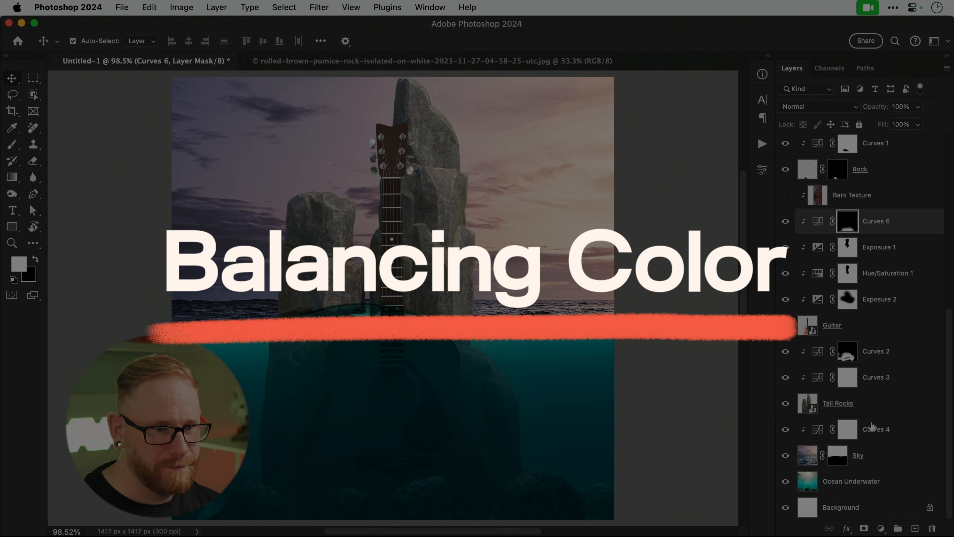
pyautogui.click(873, 429)
pyautogui.click(882, 528)
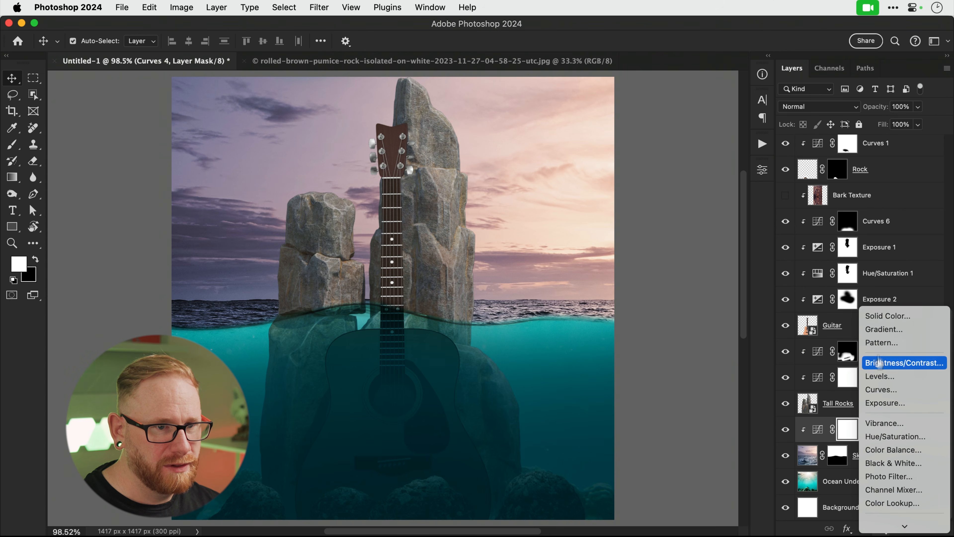
pyautogui.click(877, 316)
pyautogui.click(540, 139)
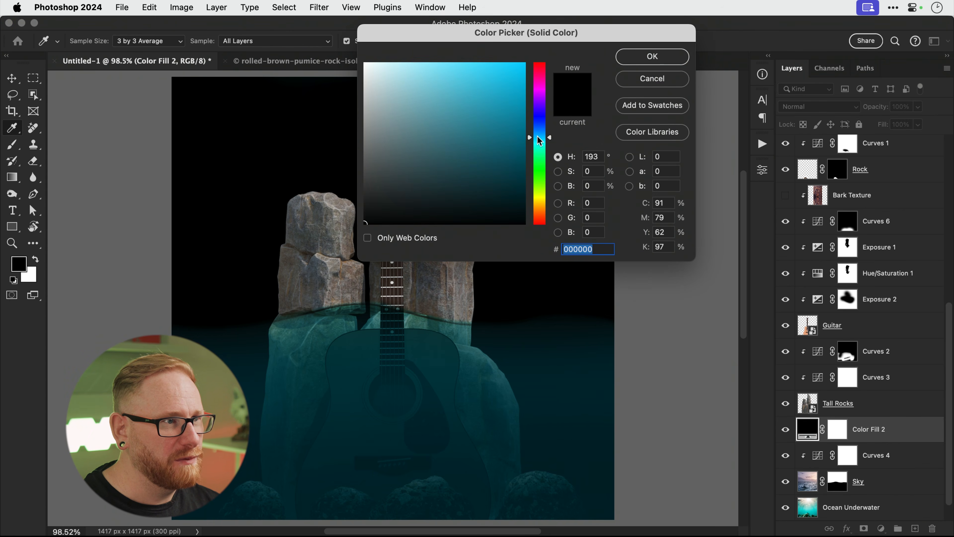
pyautogui.moveTo(521, 135); pyautogui.dragTo(515, 63)
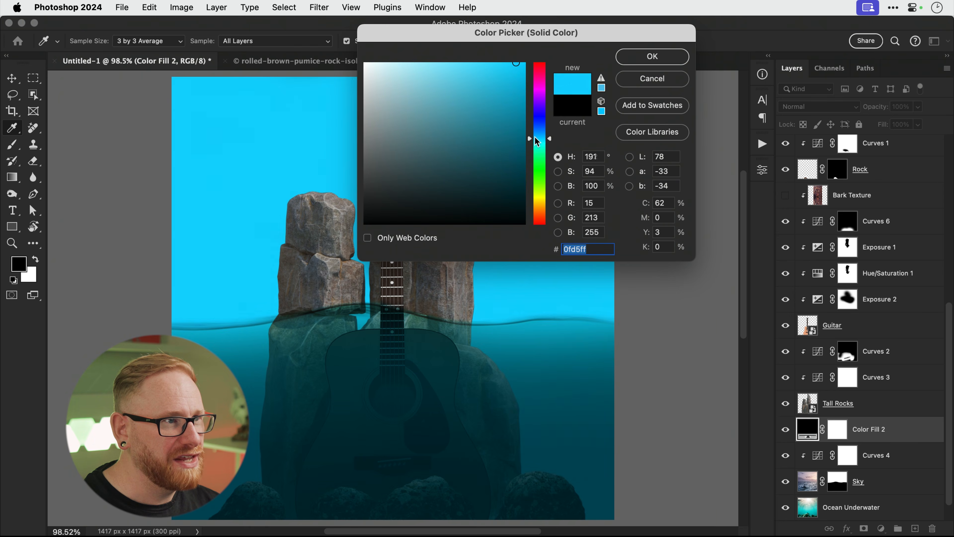
pyautogui.moveTo(537, 141); pyautogui.dragTo(537, 144)
pyautogui.click(652, 56)
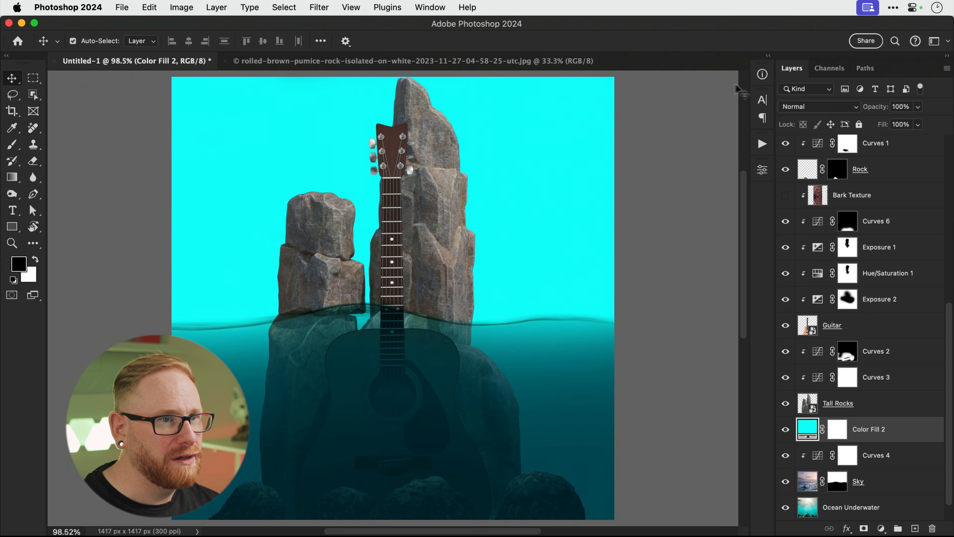
pyautogui.click(801, 109)
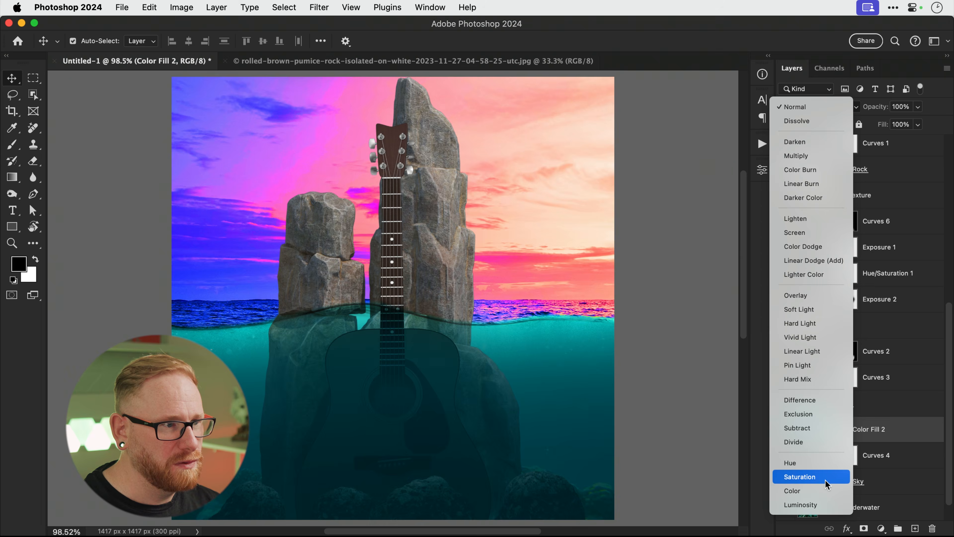
pyautogui.click(824, 485)
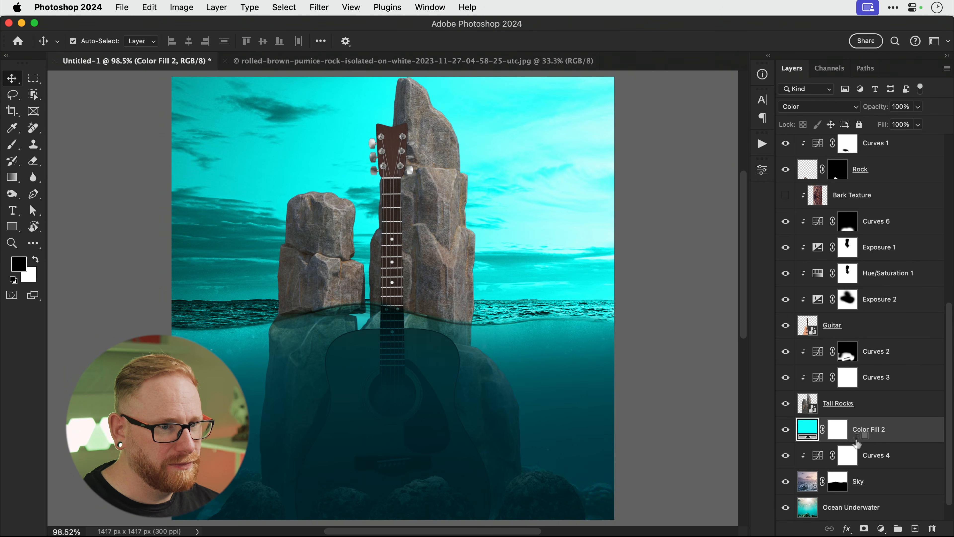
pyautogui.press('super+alt+g')
# Invert the fill's mask and paint cyan back onto the sea surface with an 80 px brush.
pyautogui.click(849, 432)
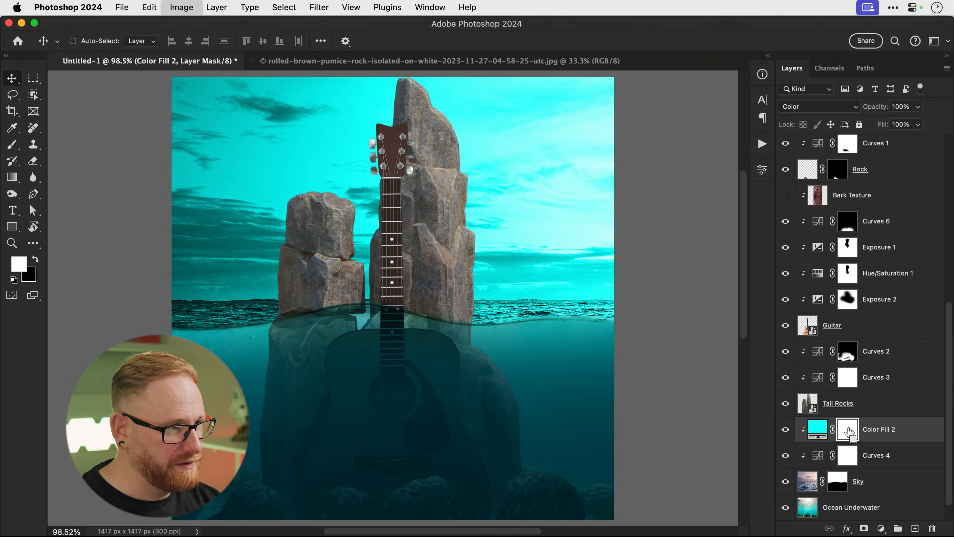
pyautogui.press('super+i')
pyautogui.press('b')
pyautogui.press('[')
pyautogui.press('[')
pyautogui.press('[')
pyautogui.press('[')
pyautogui.press('[')
pyautogui.press('[')
pyautogui.press('[')
pyautogui.press('[')
pyautogui.press('[')
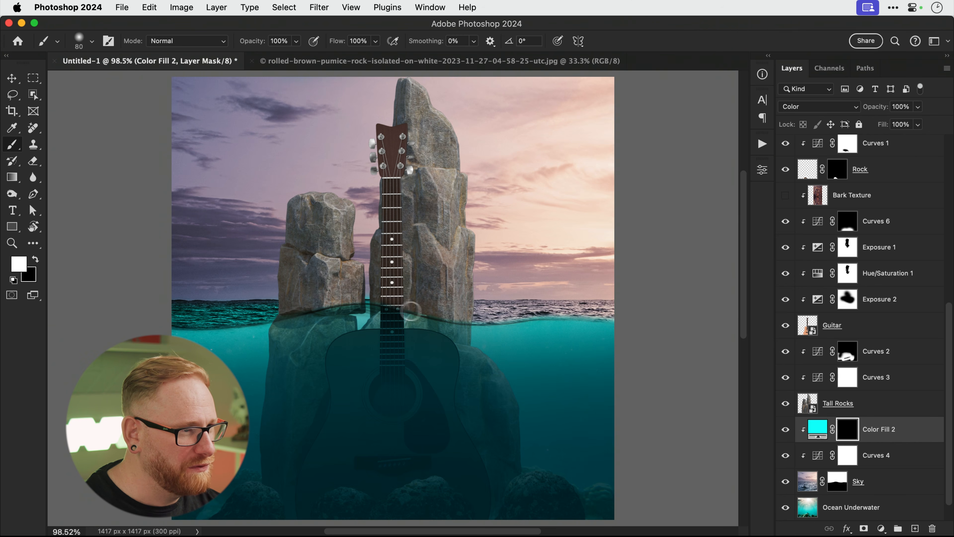
pyautogui.moveTo(474, 311)
pyautogui.mouseDown()
pyautogui.moveTo(646, 309)
pyautogui.moveTo(482, 321)
pyautogui.mouseUp()
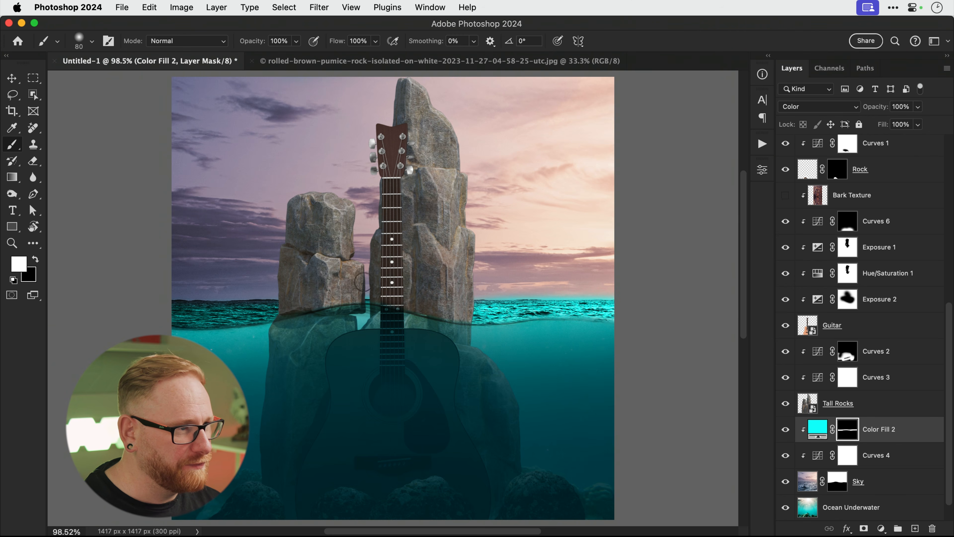
pyautogui.press('x')
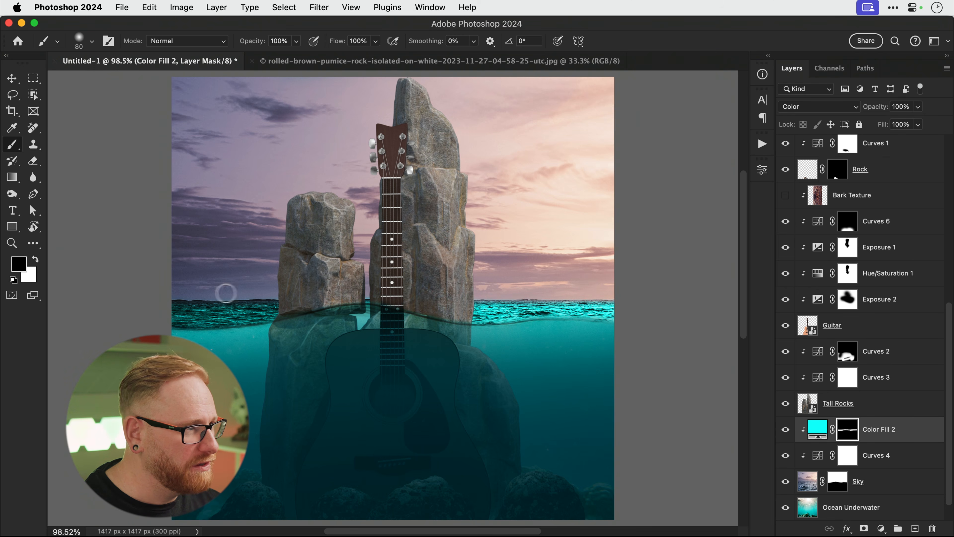
pyautogui.press('v')
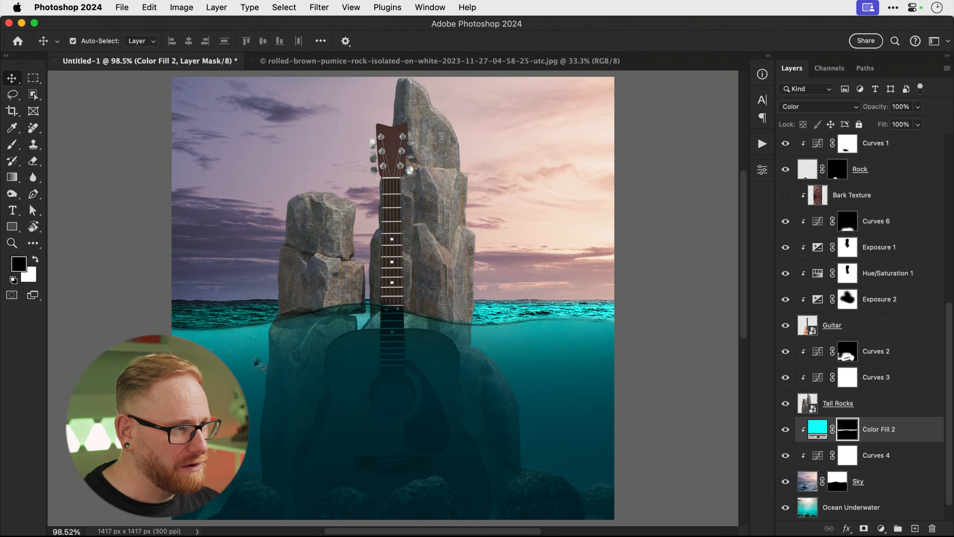
pyautogui.click(918, 107)
pyautogui.moveTo(899, 125); pyautogui.dragTo(897, 125)
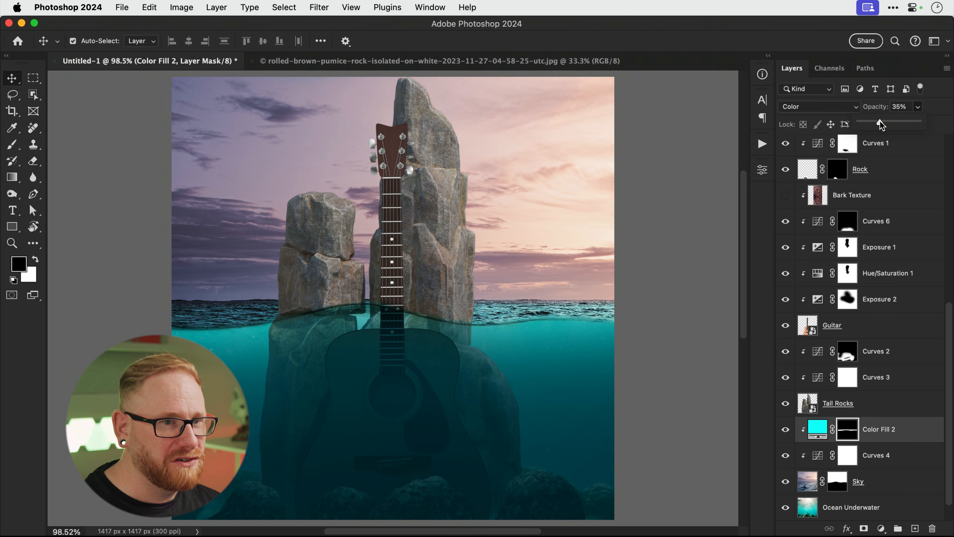
pyautogui.click(785, 432)
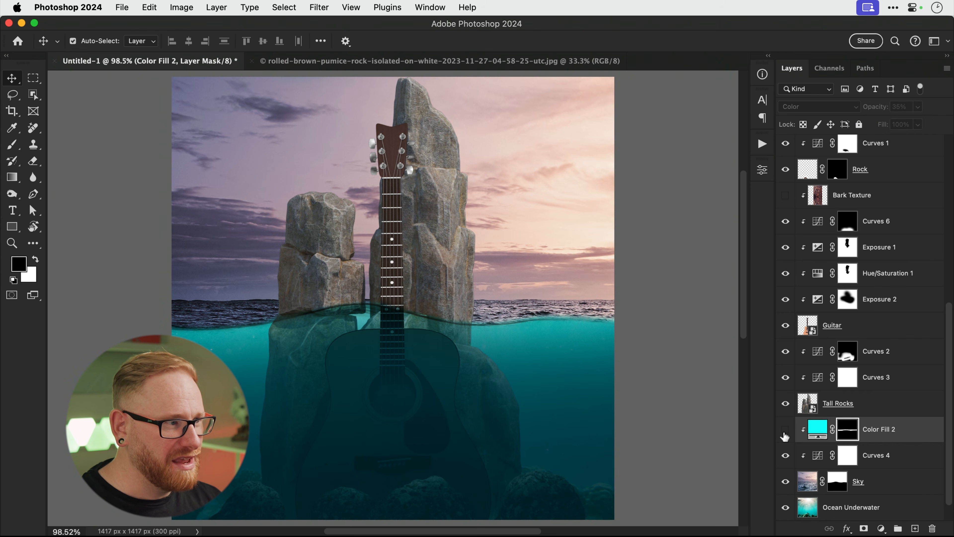
pyautogui.click(784, 434)
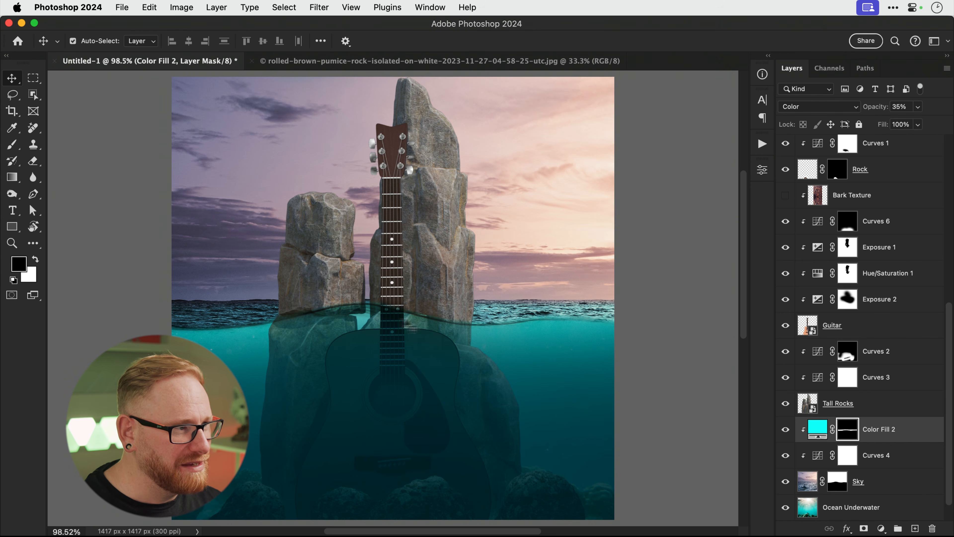
pyautogui.press('b')
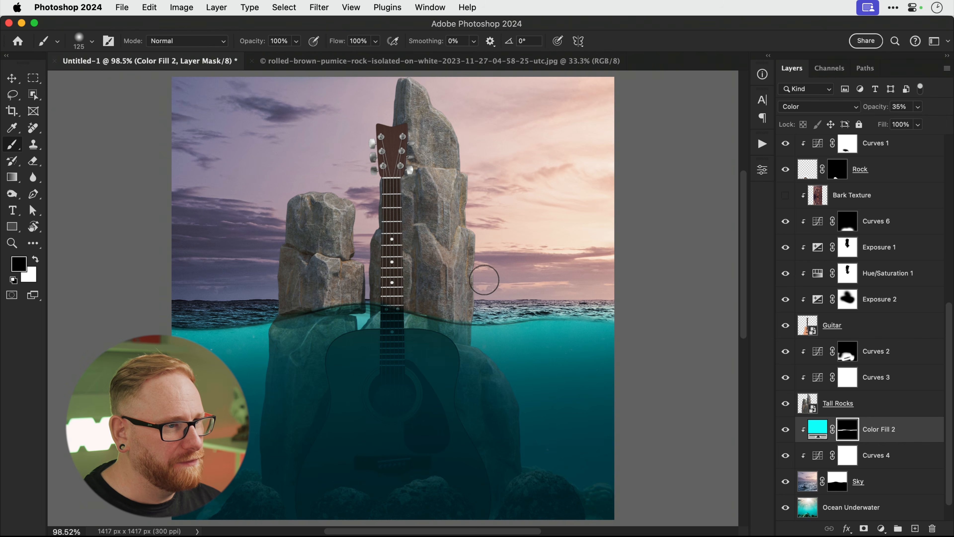
pyautogui.press('x')
pyautogui.press('v')
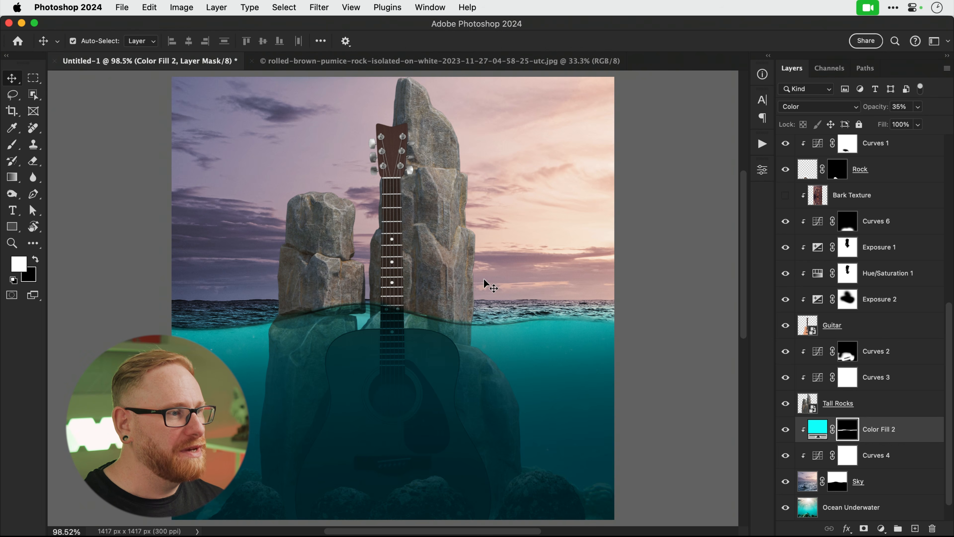
pyautogui.click(451, 227)
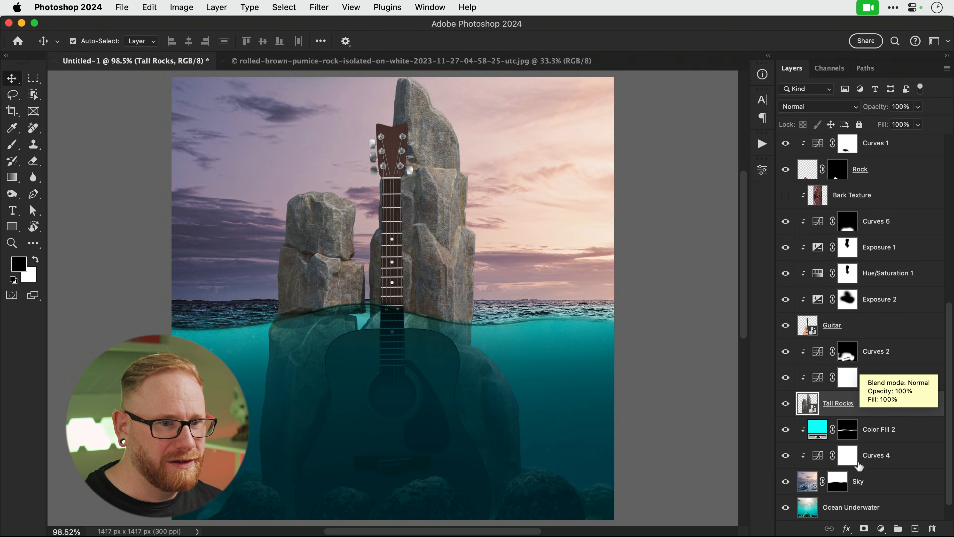
# Add a Color Balance adjustment with midtones Cyan/Red +38 and Yellow/Blue +18 on the tall rocks.
pyautogui.click(881, 360)
pyautogui.press('x')
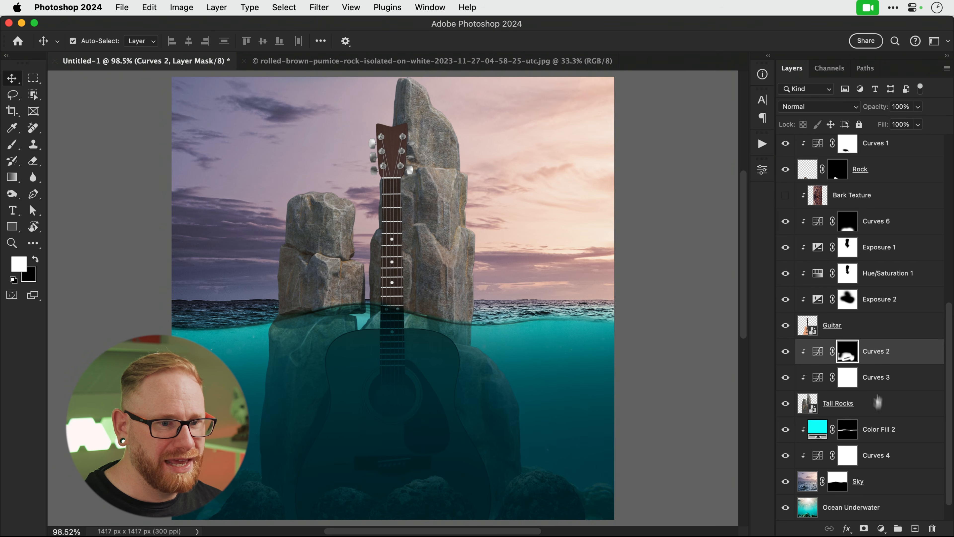
pyautogui.click(881, 528)
pyautogui.click(886, 397)
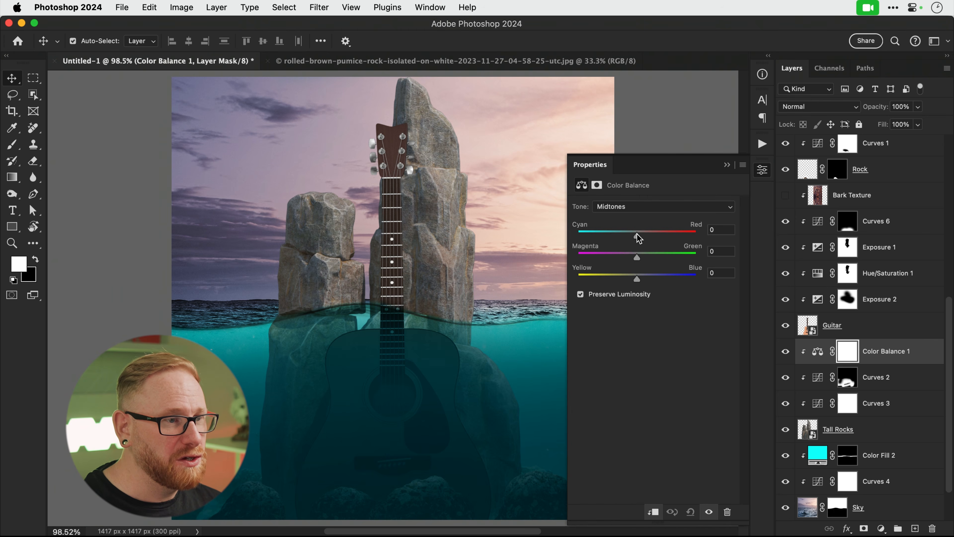
pyautogui.click(639, 207)
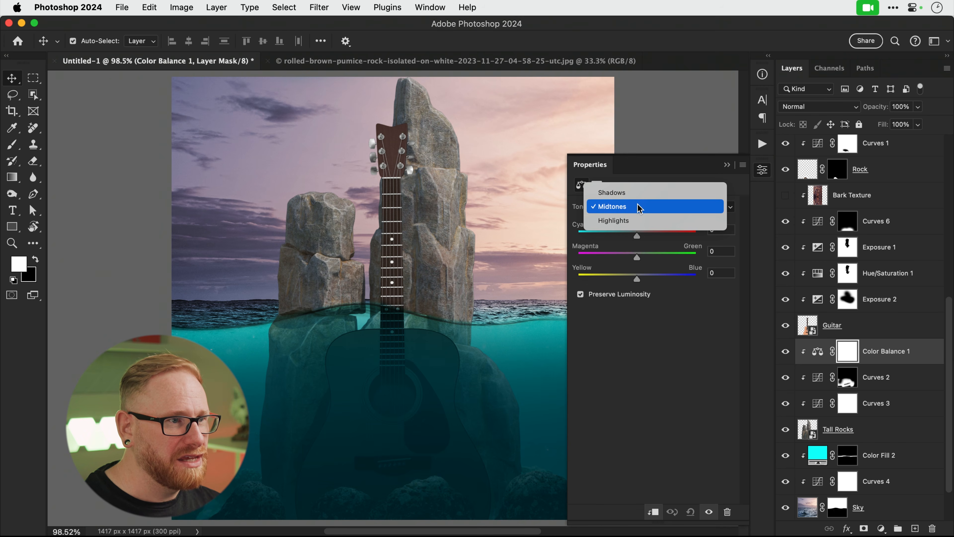
pyautogui.click(639, 206)
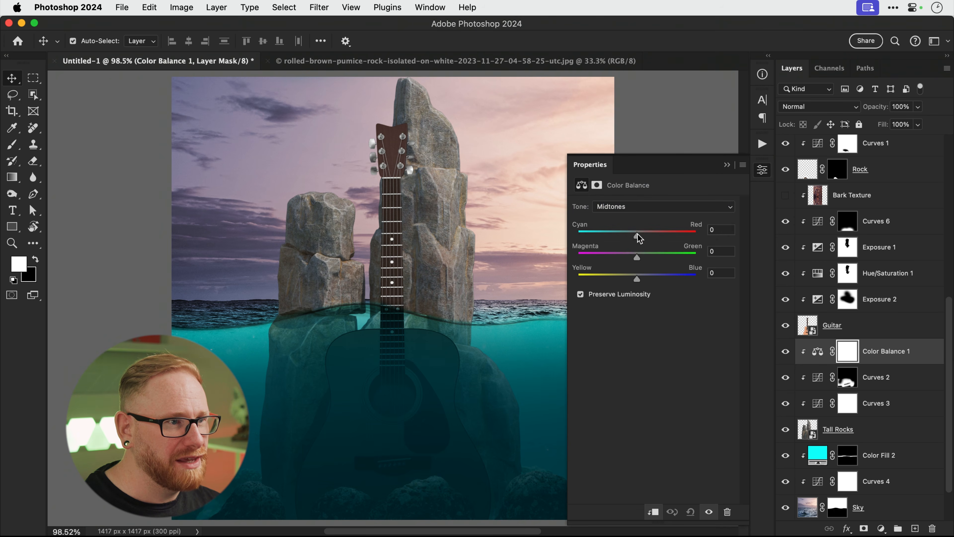
pyautogui.moveTo(639, 234); pyautogui.dragTo(665, 230)
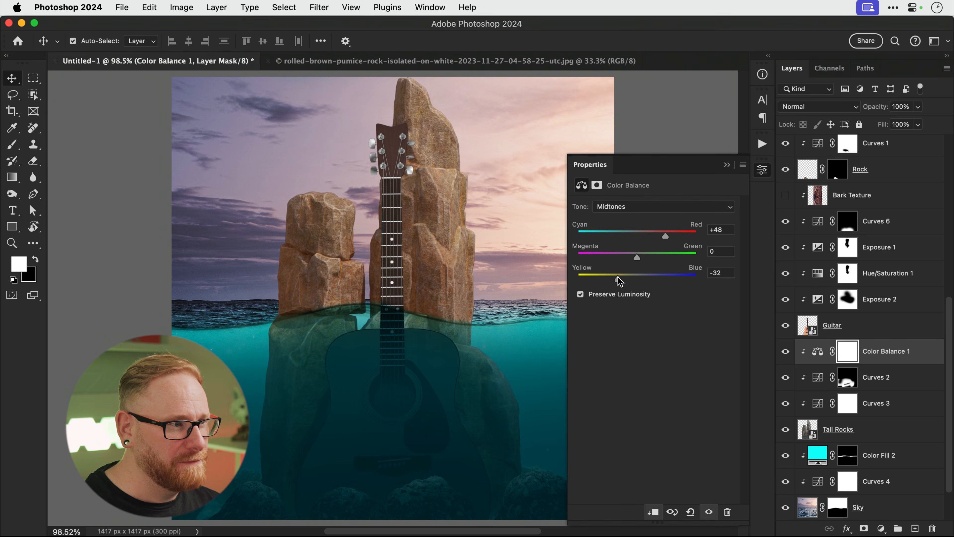
pyautogui.moveTo(618, 277); pyautogui.dragTo(647, 277)
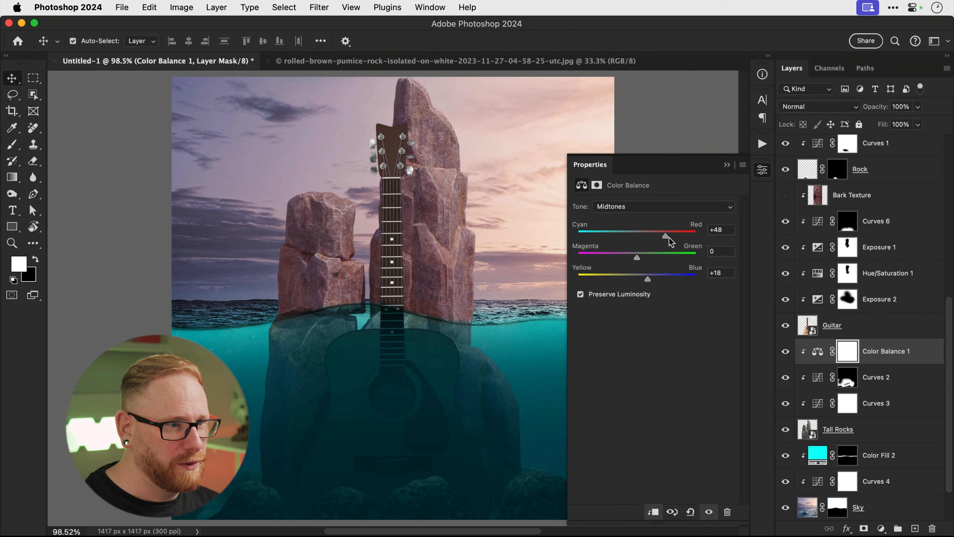
pyautogui.moveTo(667, 236); pyautogui.dragTo(654, 236)
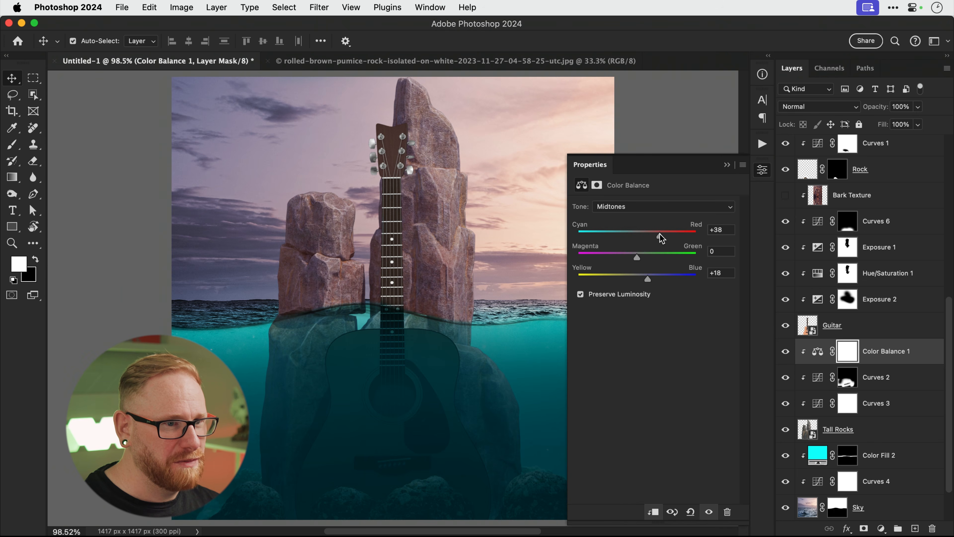
pyautogui.click(786, 352)
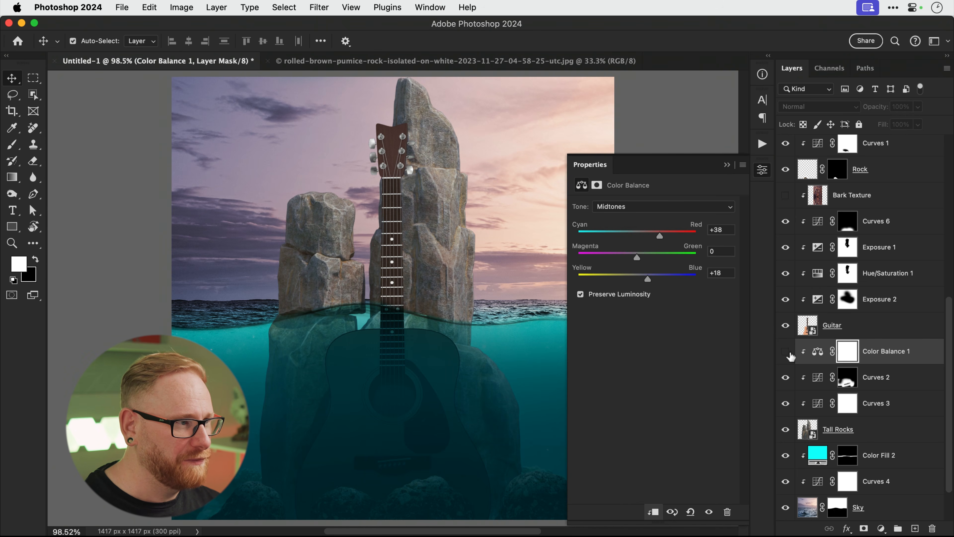
pyautogui.click(788, 352)
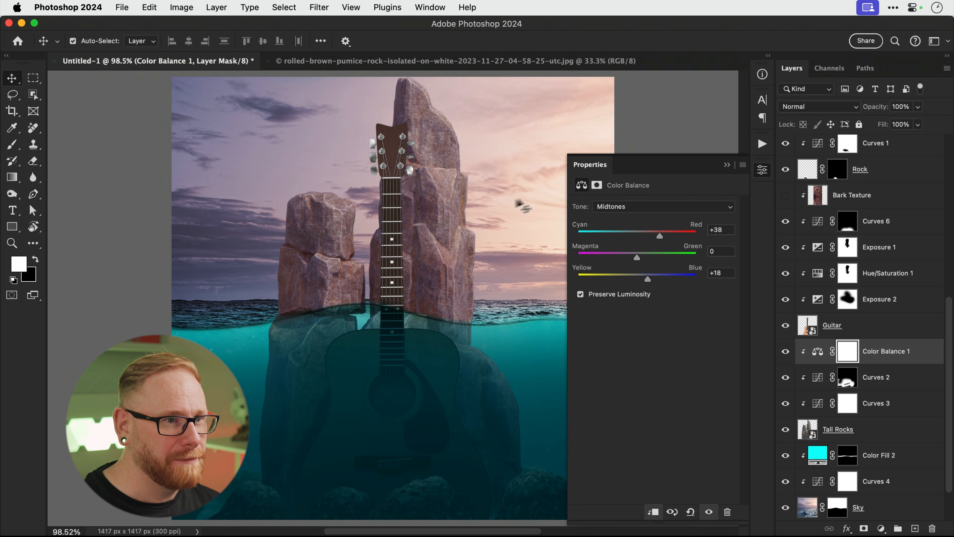
pyautogui.click(760, 172)
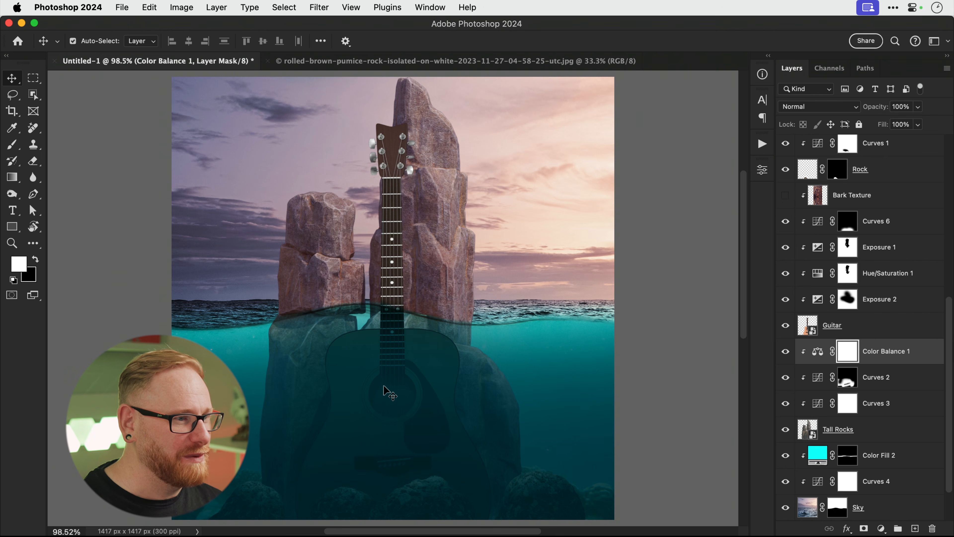
# Add a layer mask to Tall Rocks, zoom to 300% and mask the rock along the headstock ledge.
pyautogui.click(860, 438)
pyautogui.click(863, 528)
pyautogui.press('z')
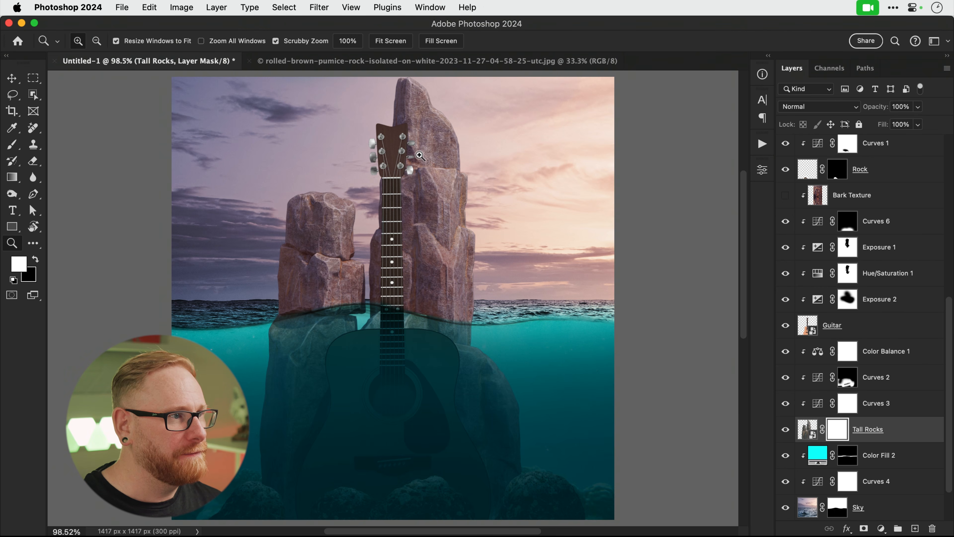
pyautogui.click(419, 155)
pyautogui.click(419, 154)
pyautogui.click(419, 155)
pyautogui.press('b')
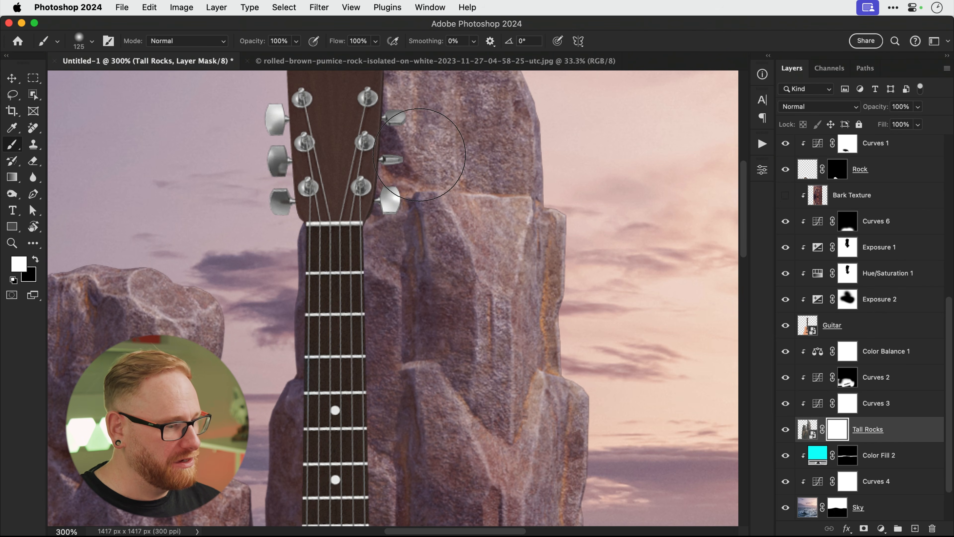
pyautogui.press('x')
pyautogui.press('[')
pyautogui.press('[')
pyautogui.press('[')
pyautogui.press('[')
pyautogui.press('[')
pyautogui.press('[')
pyautogui.press('[')
pyautogui.press('[')
pyautogui.press('[')
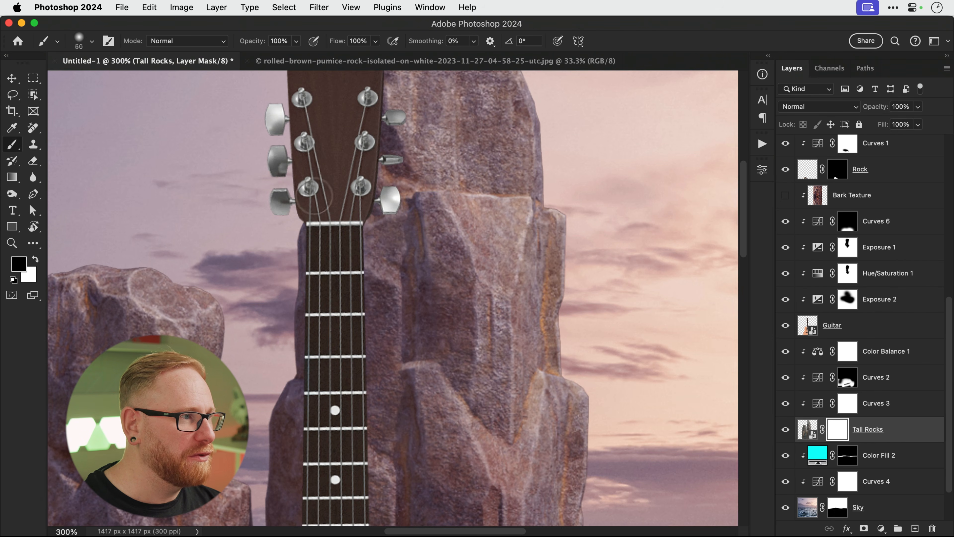
pyautogui.press('[')
pyautogui.press('[')
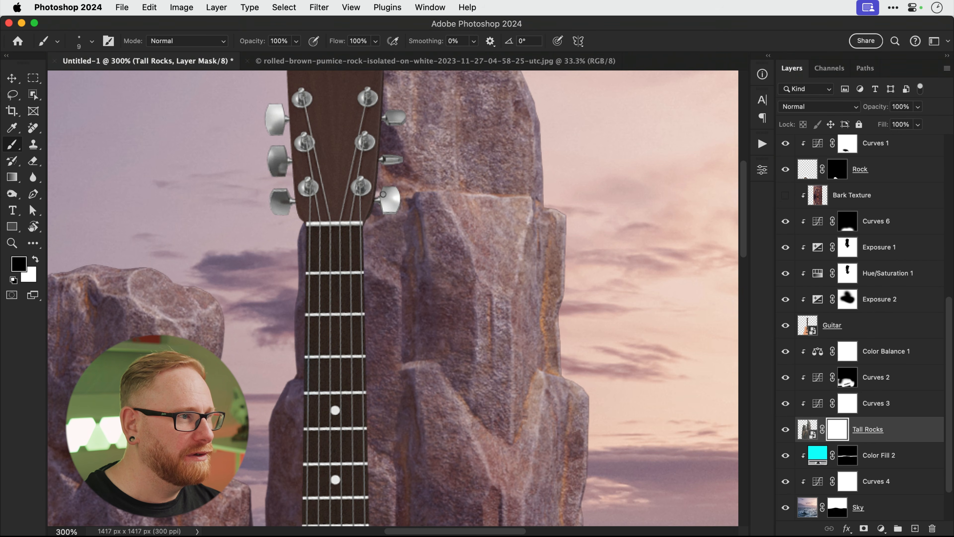
pyautogui.moveTo(426, 187); pyautogui.dragTo(535, 198)
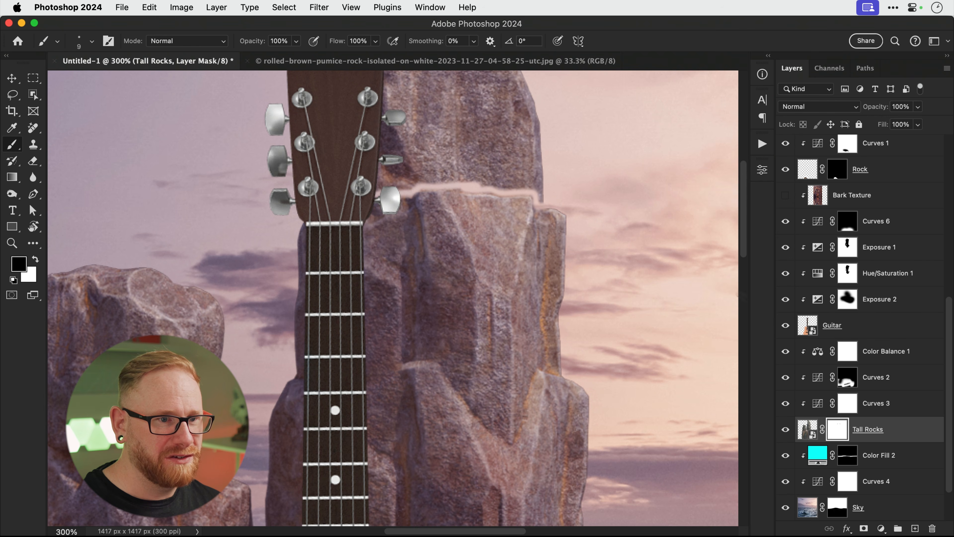
# Hide the guitar and paint away the tall spire above the ledge.
pyautogui.click(785, 327)
pyautogui.moveTo(486, 196); pyautogui.dragTo(469, 301)
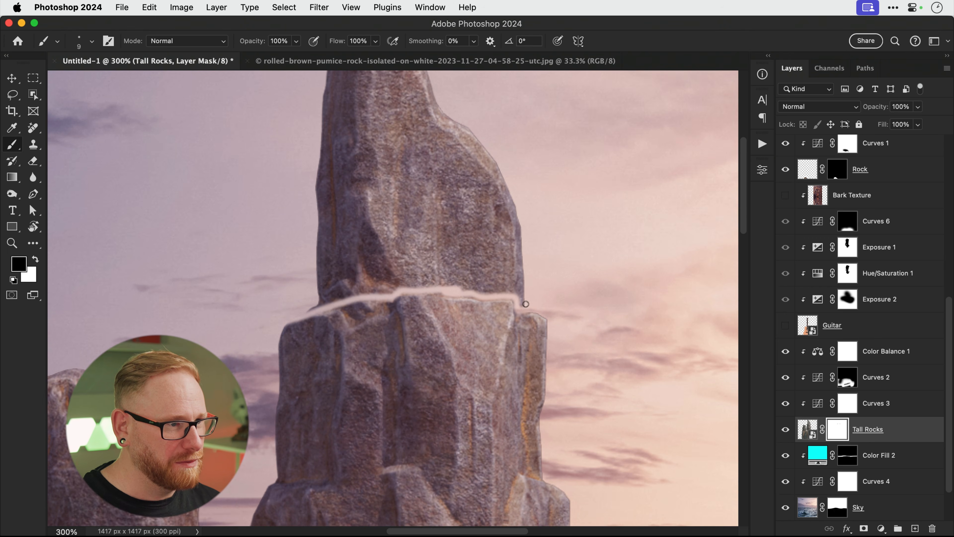
pyautogui.press(']')
pyautogui.press(']')
pyautogui.press(']')
pyautogui.moveTo(297, 306)
pyautogui.mouseDown()
pyautogui.moveTo(473, 290)
pyautogui.moveTo(430, 279)
pyautogui.moveTo(429, 315)
pyautogui.mouseUp()
pyautogui.moveTo(520, 315)
pyautogui.mouseDown()
pyautogui.moveTo(375, 291)
pyautogui.moveTo(533, 277)
pyautogui.moveTo(428, 201)
pyautogui.moveTo(421, 248)
pyautogui.mouseUp()
pyautogui.press(']')
pyautogui.press(']')
pyautogui.moveTo(410, 204)
pyautogui.mouseDown()
pyautogui.moveTo(319, 188)
pyautogui.moveTo(331, 128)
pyautogui.mouseUp()
# Zoom in on the right rock's top to clean up the mask edge, then fit the image on screen.
pyautogui.press('v')
pyautogui.press('super+0')
pyautogui.press('z')
pyautogui.click(408, 162)
pyautogui.click(408, 162)
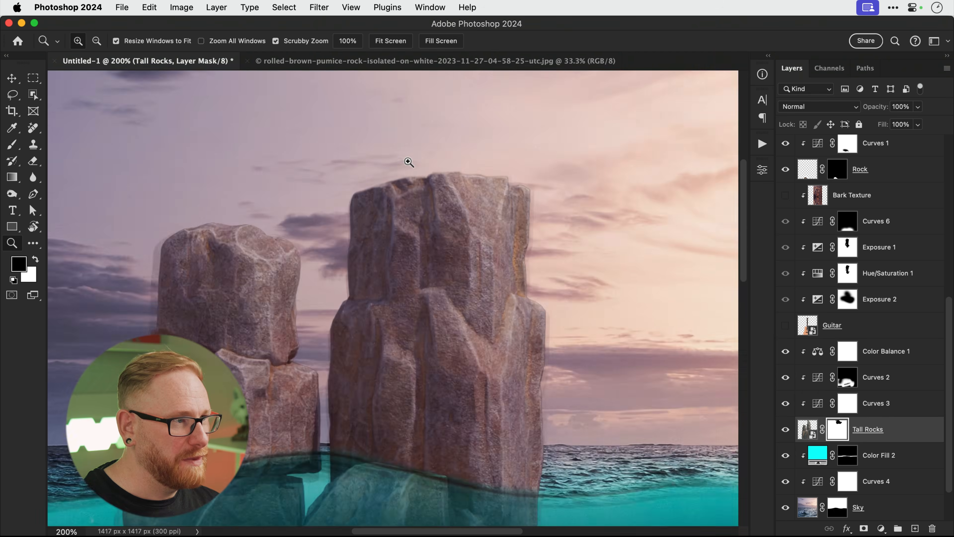
pyautogui.click(408, 161)
pyautogui.click(408, 162)
pyautogui.press('b')
pyautogui.scroll(1, 408, 161)
pyautogui.press('[')
pyautogui.press('[')
pyautogui.press('[')
pyautogui.press('[')
pyautogui.press('[')
pyautogui.press('[')
pyautogui.press('[')
pyautogui.press('[')
pyautogui.press('[')
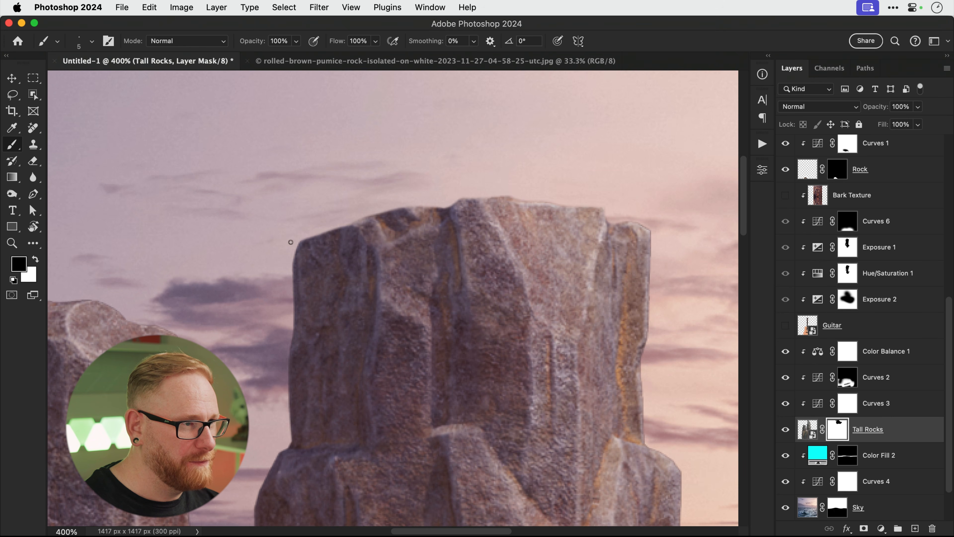
pyautogui.press('v')
pyautogui.press('super+0')
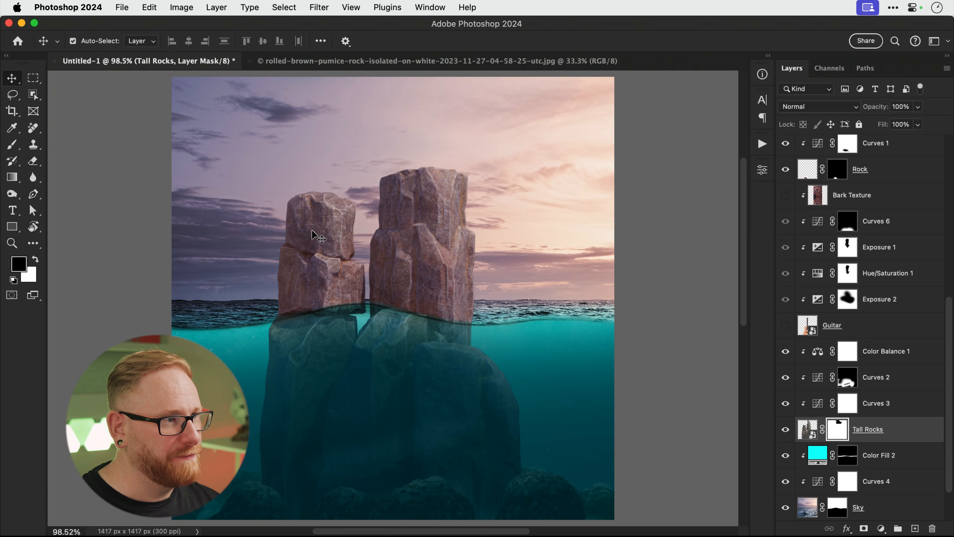
# Show the guitar and add a Curves adjustment above it, lowering highlights and midtones to darken it.
pyautogui.click(785, 325)
pyautogui.click(838, 326)
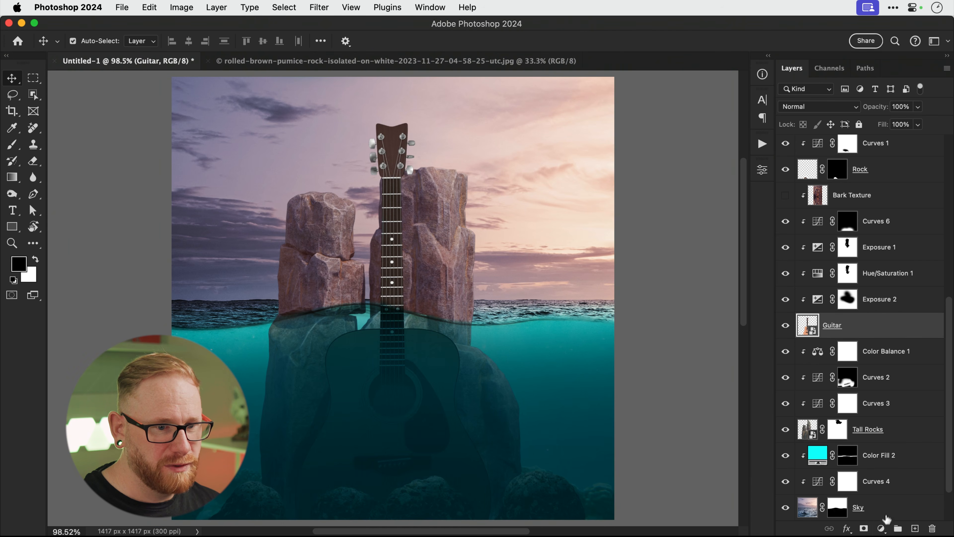
pyautogui.click(881, 529)
pyautogui.click(888, 393)
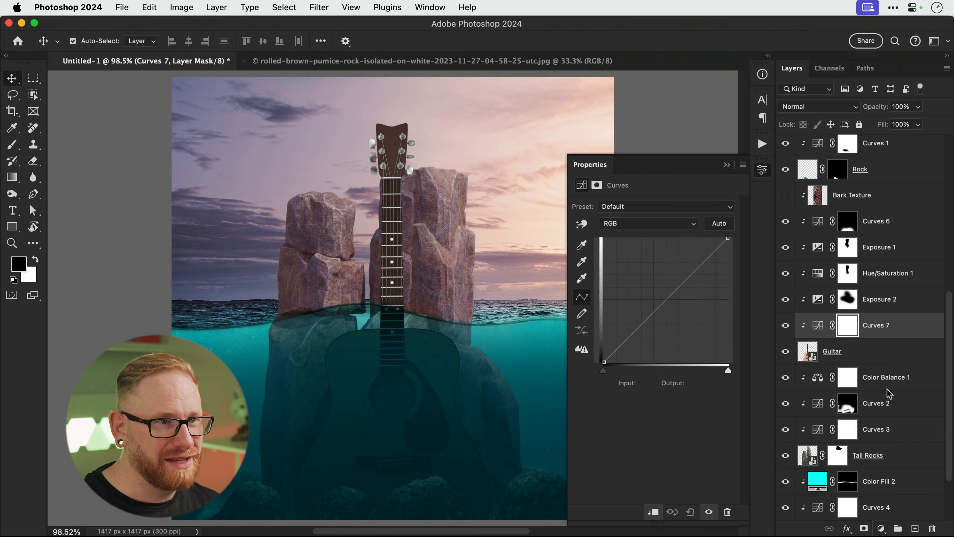
pyautogui.moveTo(732, 238); pyautogui.dragTo(737, 281)
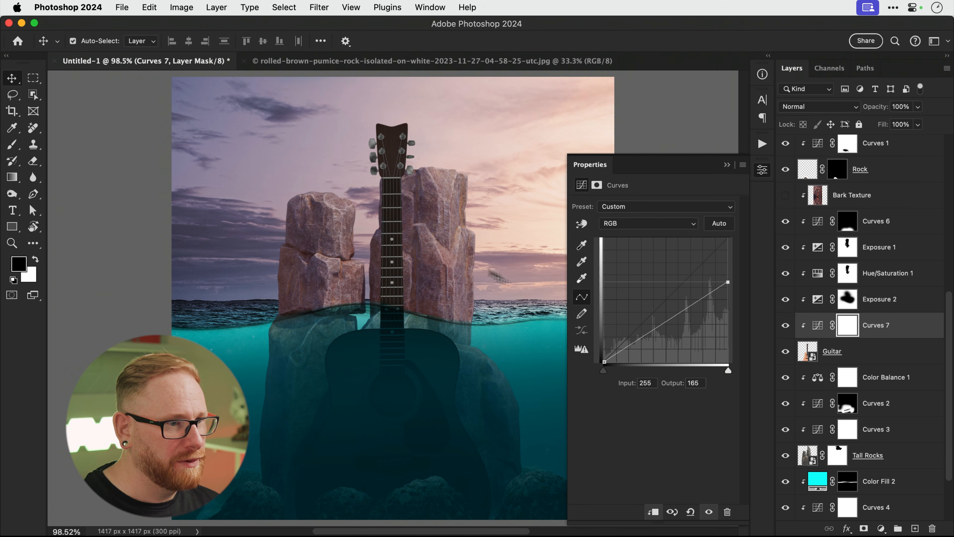
pyautogui.moveTo(664, 323); pyautogui.dragTo(665, 327)
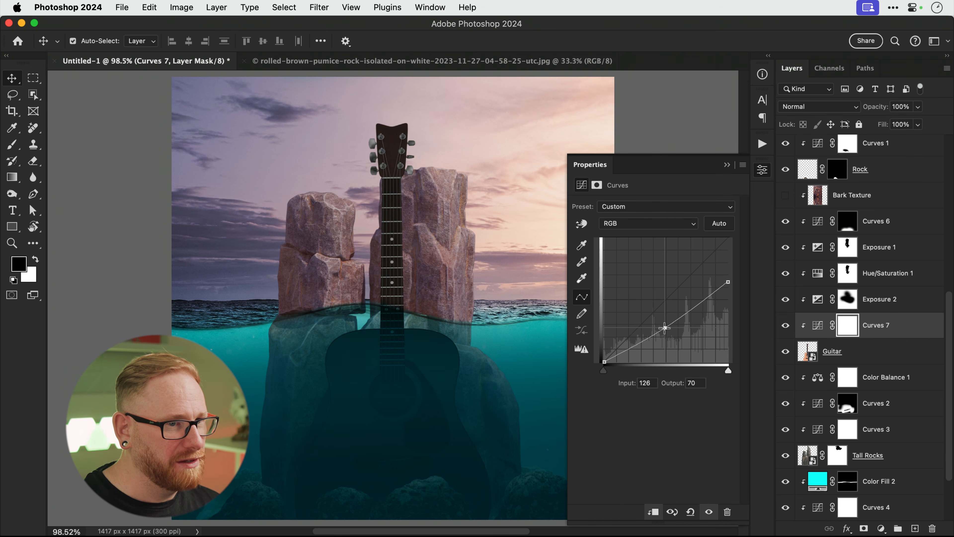
# Paint the Curves 7 mask along the guitar neck, sparing the upper tuning pegs, and compare.
pyautogui.press('b')
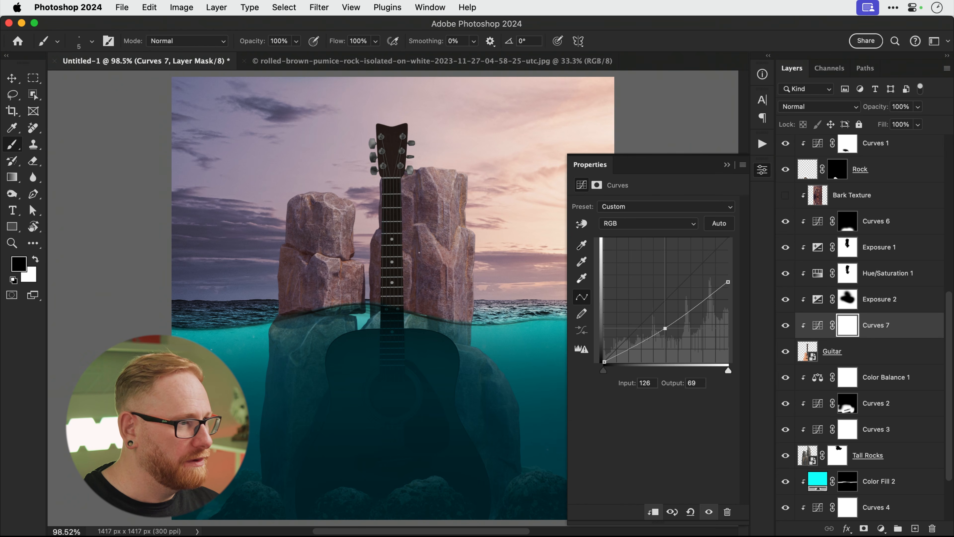
pyautogui.press(']')
pyautogui.press(']')
pyautogui.press(']')
pyautogui.press(']')
pyautogui.press(']')
pyautogui.press(']')
pyautogui.press(']')
pyautogui.press(']')
pyautogui.press(']')
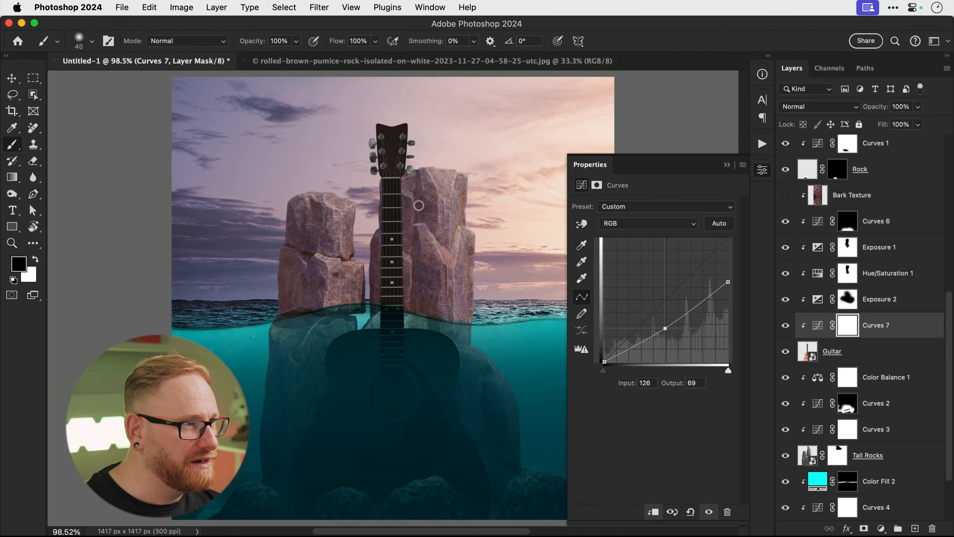
pyautogui.moveTo(414, 142); pyautogui.dragTo(415, 131)
pyautogui.press(']')
pyautogui.press(']')
pyautogui.press('[')
pyautogui.press('[')
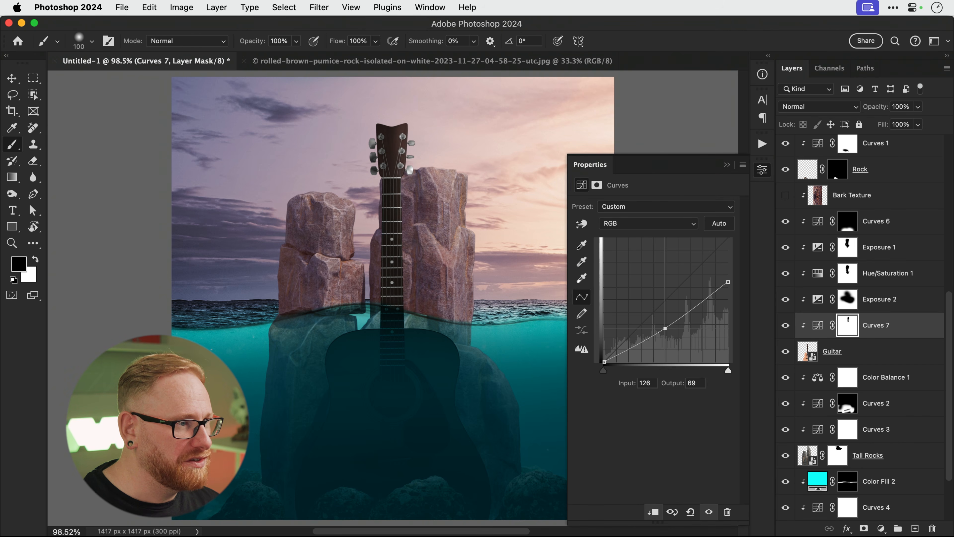
pyautogui.moveTo(397, 283); pyautogui.dragTo(396, 216)
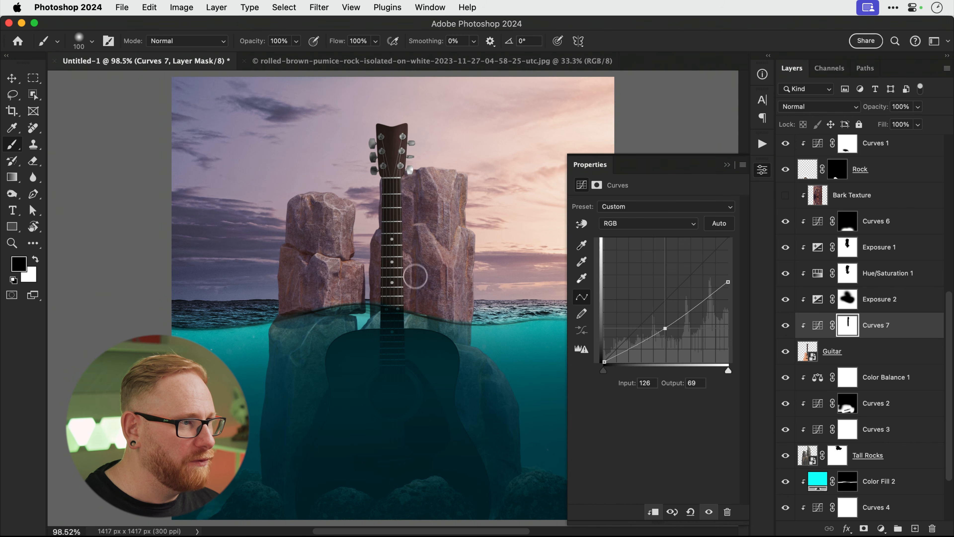
pyautogui.press('v')
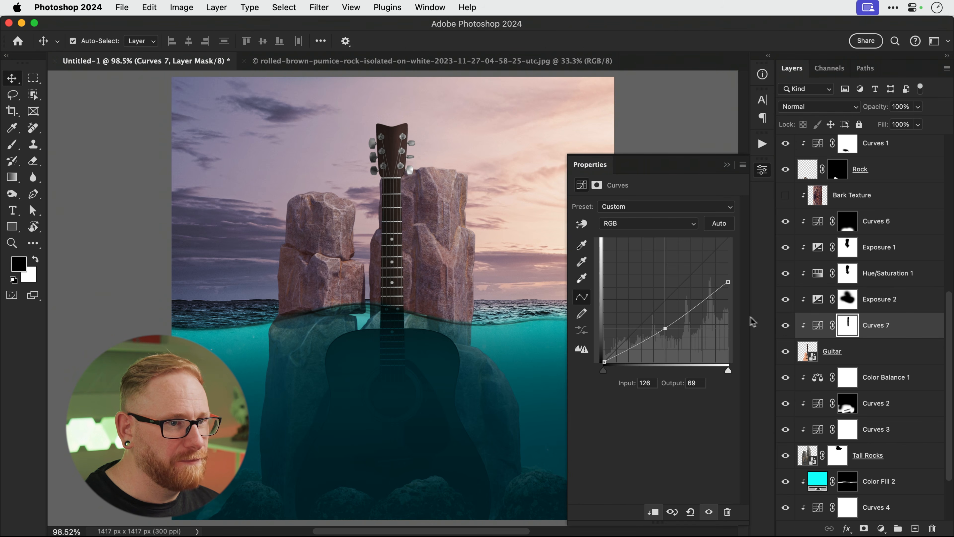
pyautogui.click(785, 326)
pyautogui.click(785, 325)
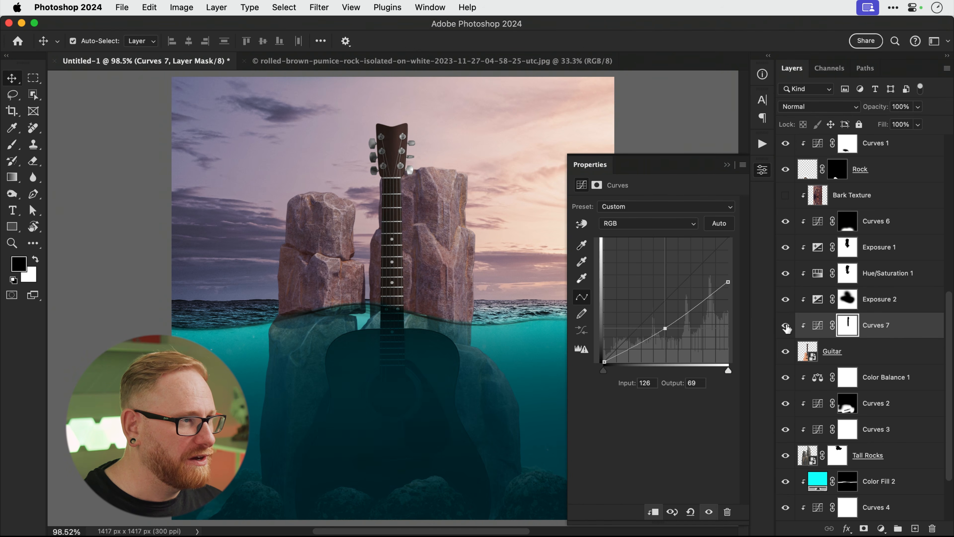
# Rebalance Curves 7 to a 126→79 midpoint with highlights output 187.
pyautogui.moveTo(665, 328); pyautogui.dragTo(665, 322)
pyautogui.moveTo(729, 281); pyautogui.dragTo(728, 271)
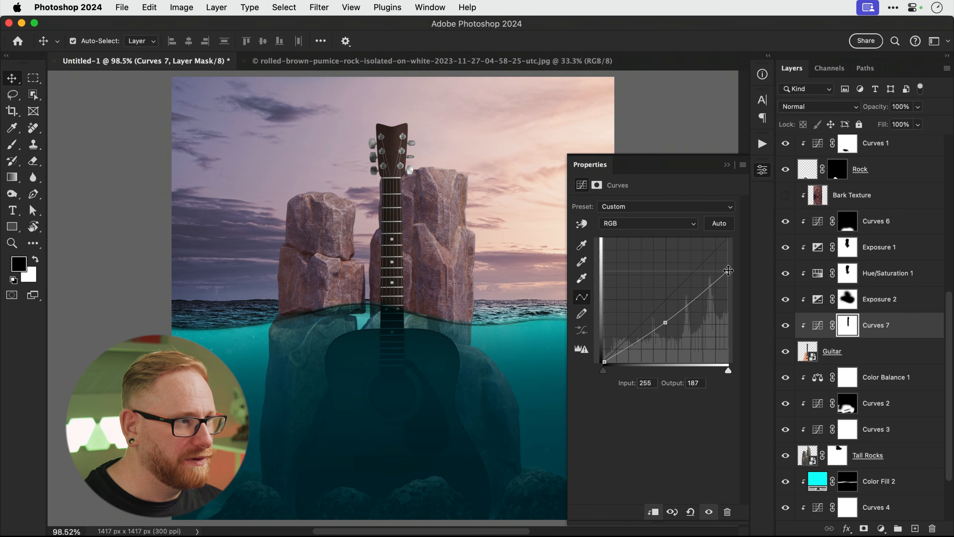
pyautogui.click(785, 325)
pyautogui.click(785, 325)
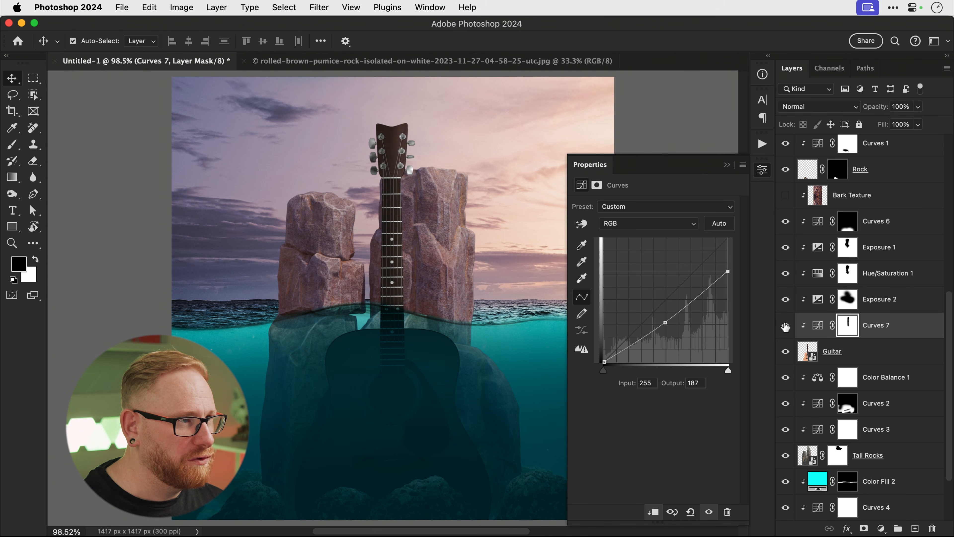
pyautogui.press('b')
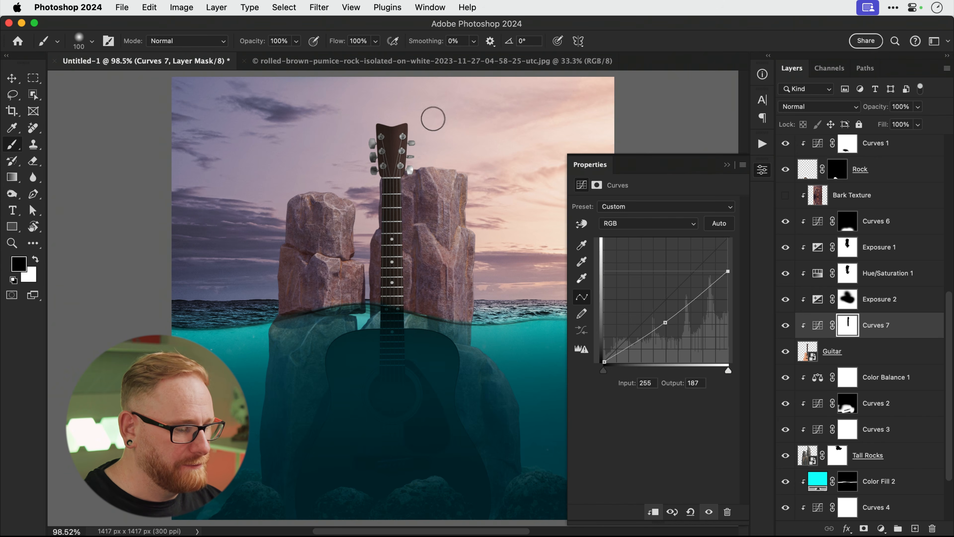
pyautogui.press(']')
pyautogui.press(']')
pyautogui.press(']')
pyautogui.press(']')
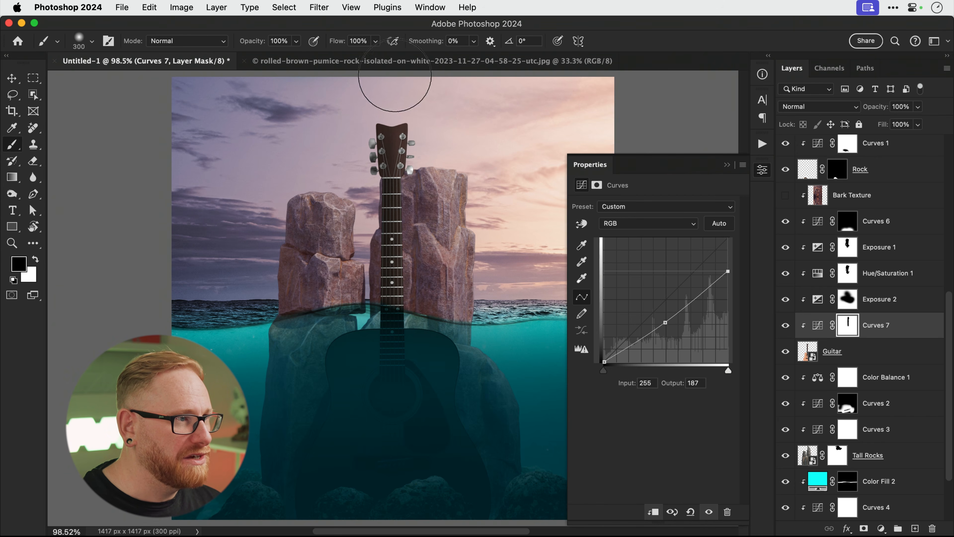
pyautogui.press('v')
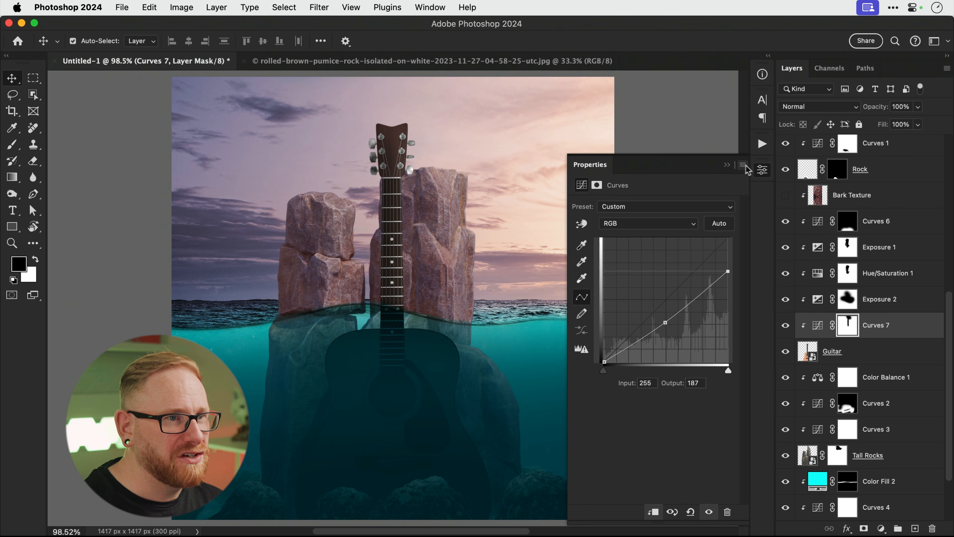
pyautogui.click(761, 170)
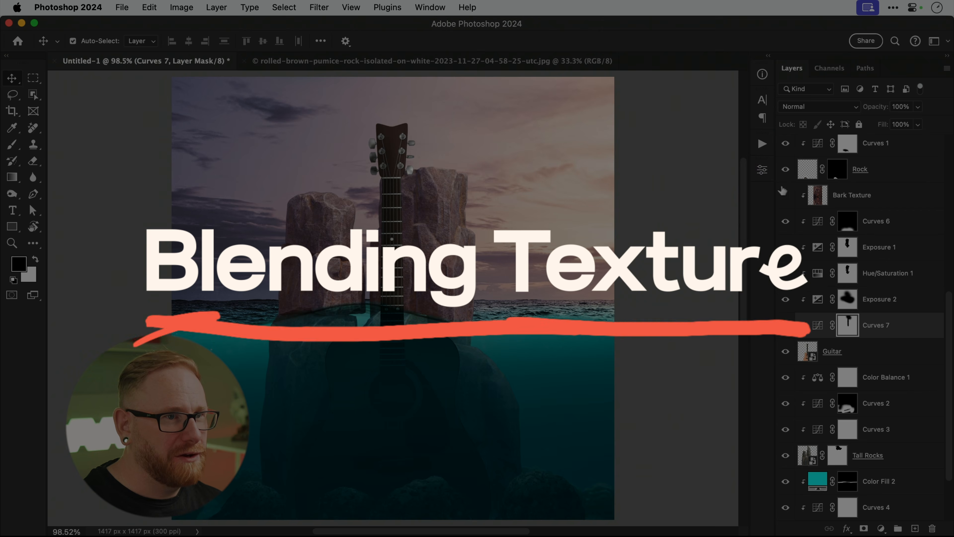
# Show Bark Texture and split its Blend If Underlying Layer black slider to 0/62.
pyautogui.click(785, 195)
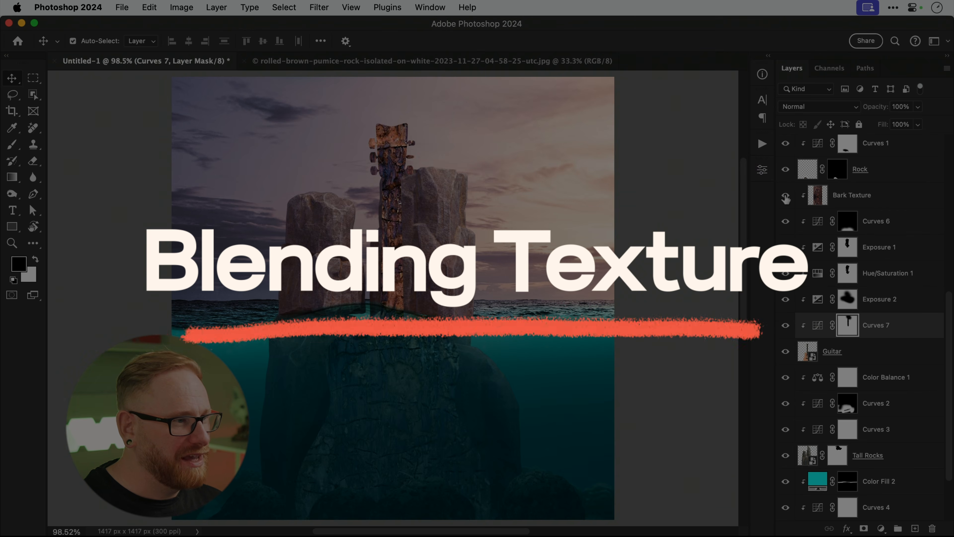
pyautogui.click(844, 200)
pyautogui.rightClick(844, 200)
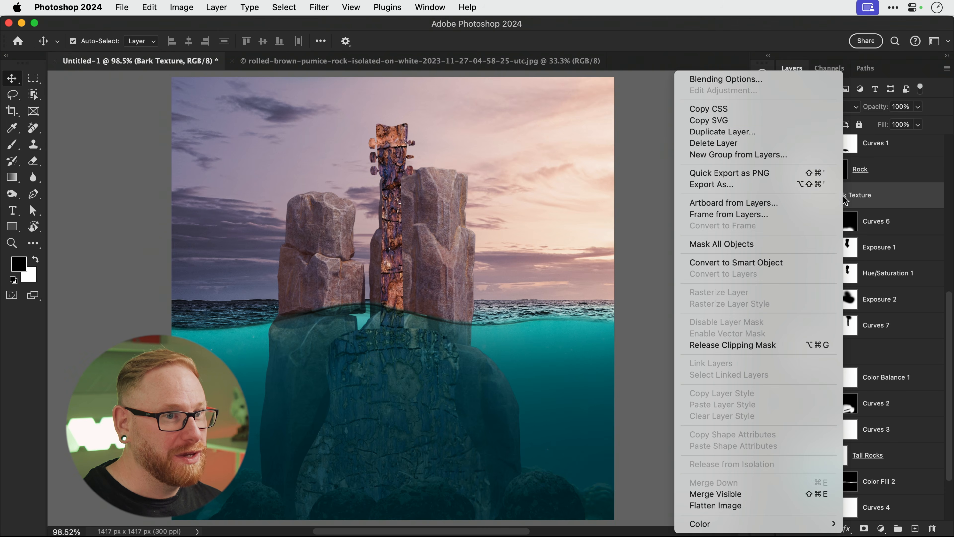
pyautogui.click(726, 79)
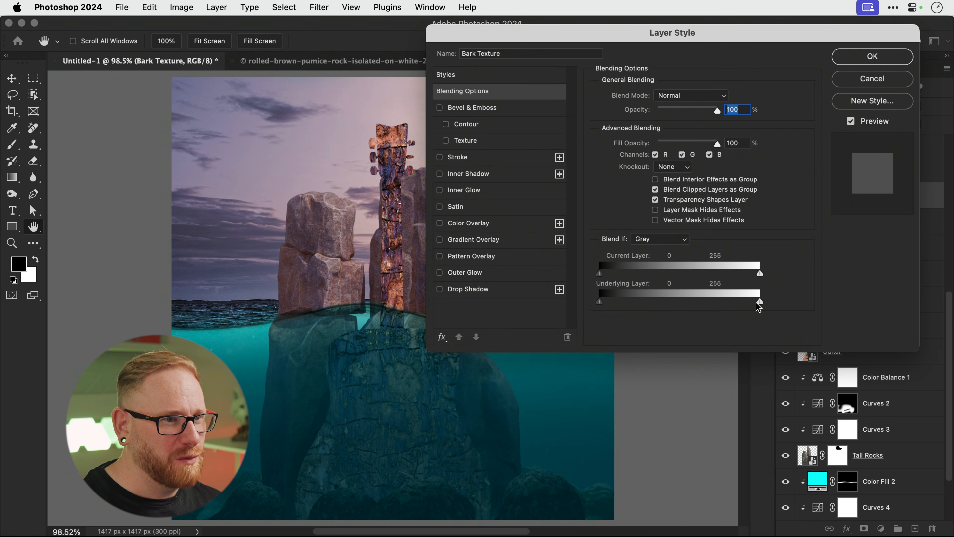
pyautogui.moveTo(760, 304)
pyautogui.mouseDown()
pyautogui.moveTo(642, 305)
pyautogui.moveTo(761, 303)
pyautogui.mouseUp()
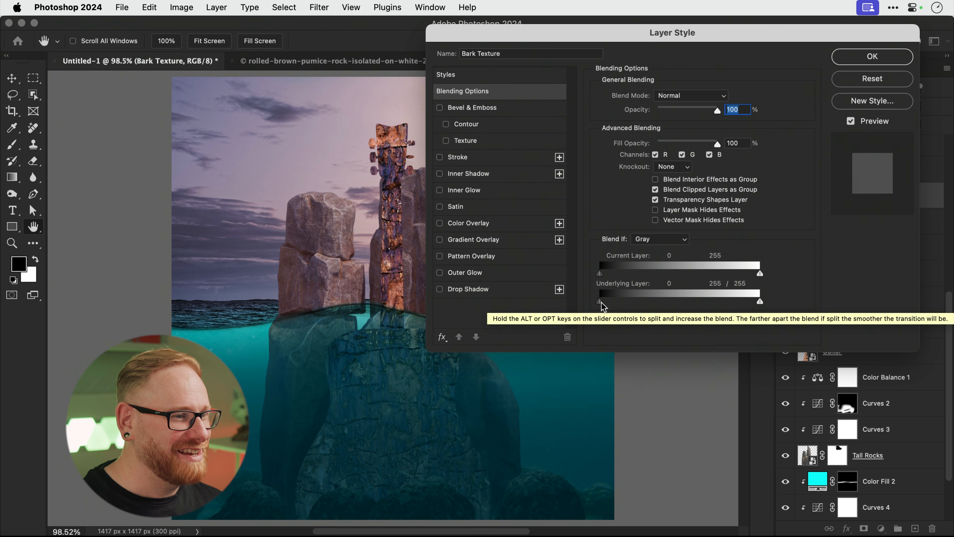
pyautogui.moveTo(601, 302); pyautogui.dragTo(641, 302)
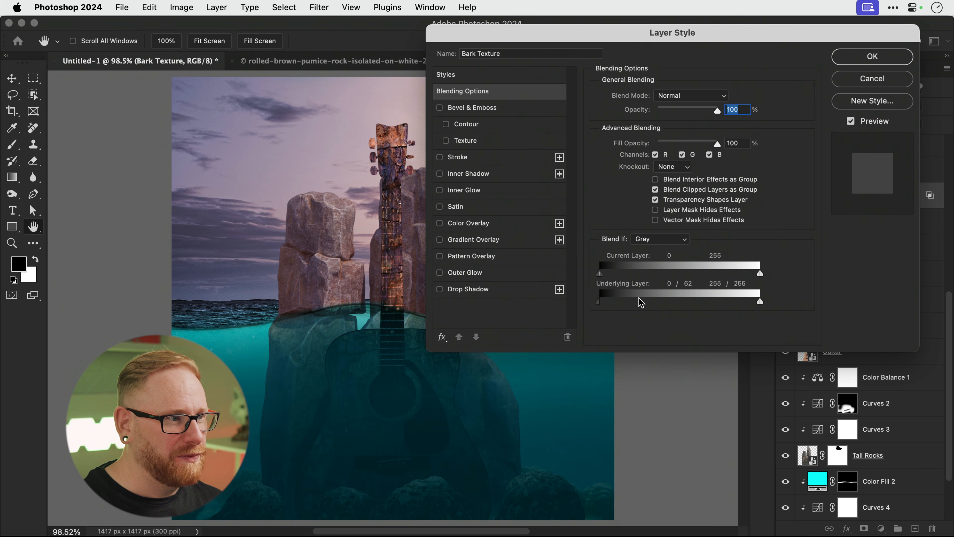
pyautogui.click(871, 56)
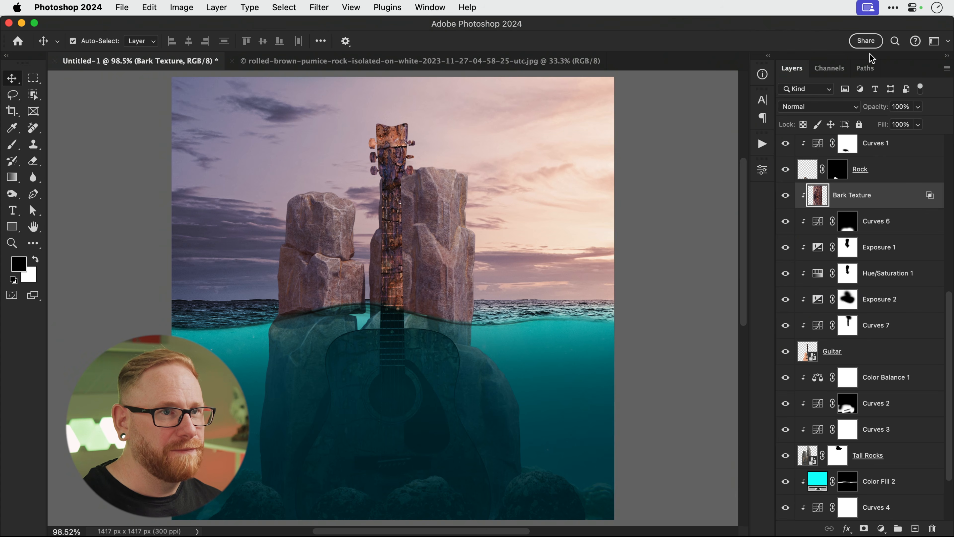
# Blend Bark Texture in Soft Light and turn off Curves 7 to brighten the guitar.
pyautogui.click(840, 107)
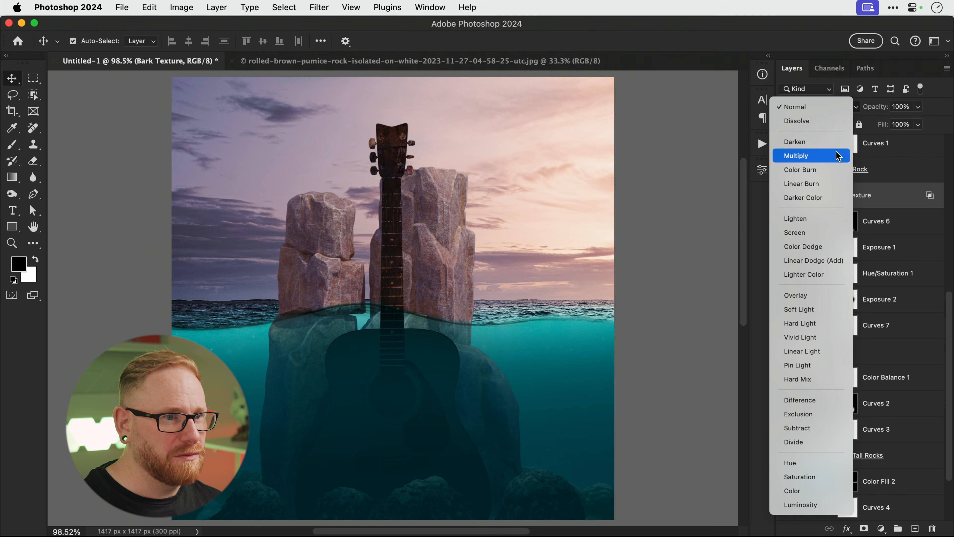
pyautogui.click(821, 311)
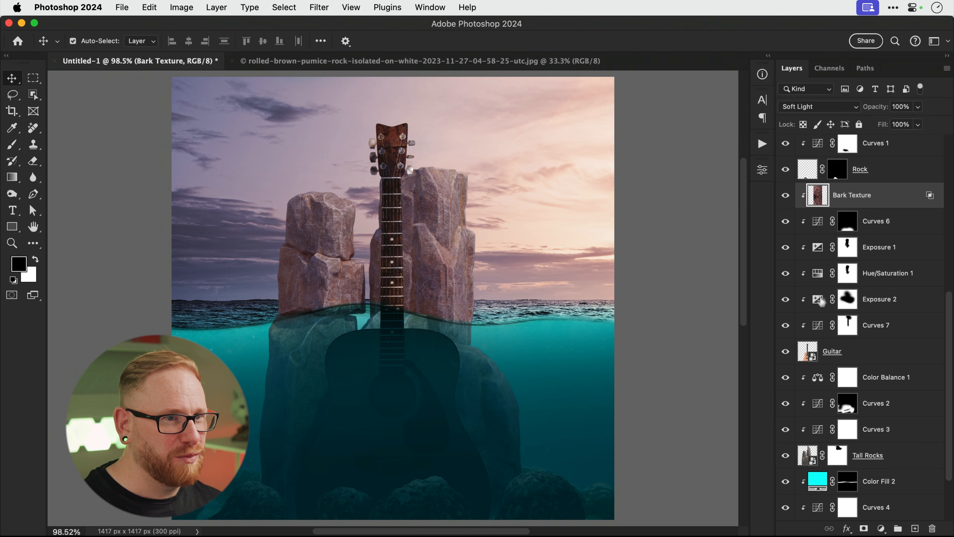
pyautogui.click(786, 195)
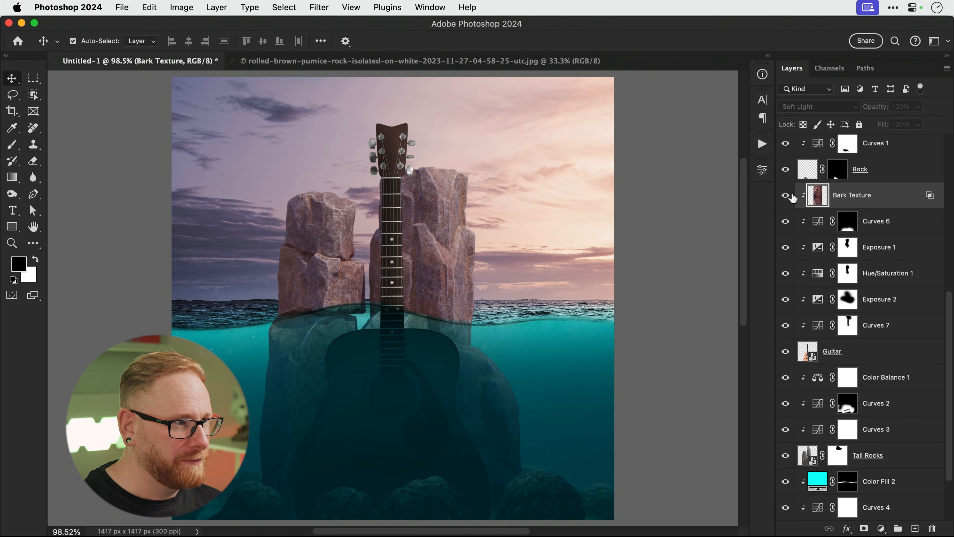
pyautogui.click(786, 195)
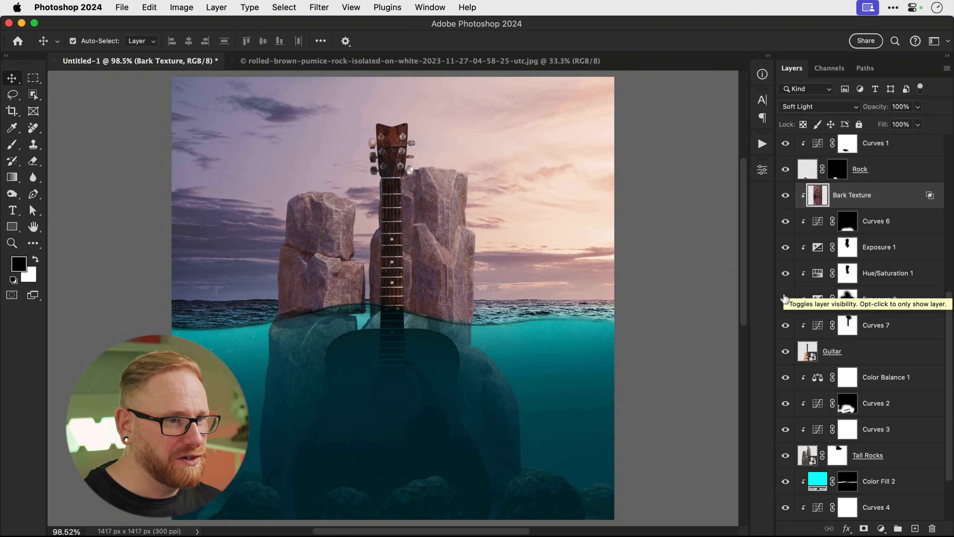
pyautogui.moveTo(786, 326); pyautogui.dragTo(785, 305)
pyautogui.click(785, 306)
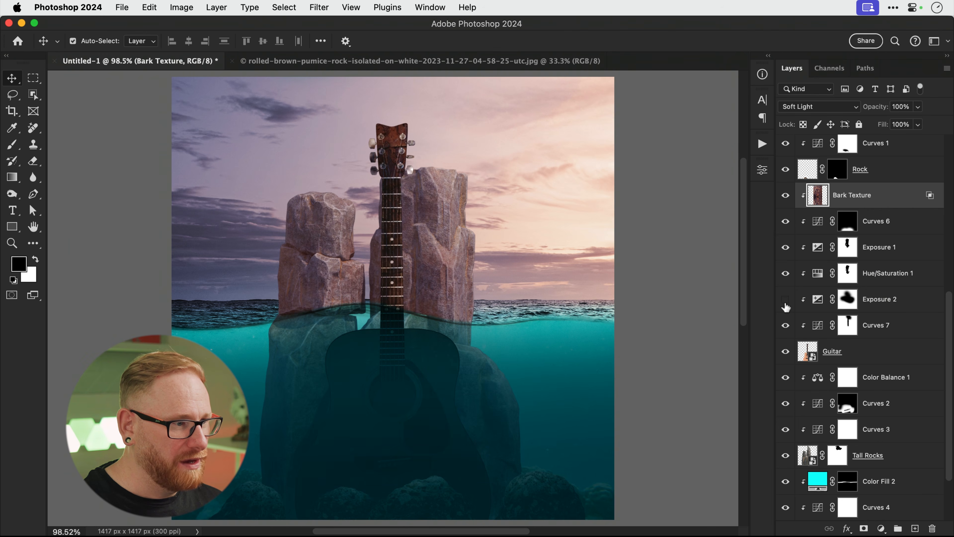
pyautogui.click(785, 326)
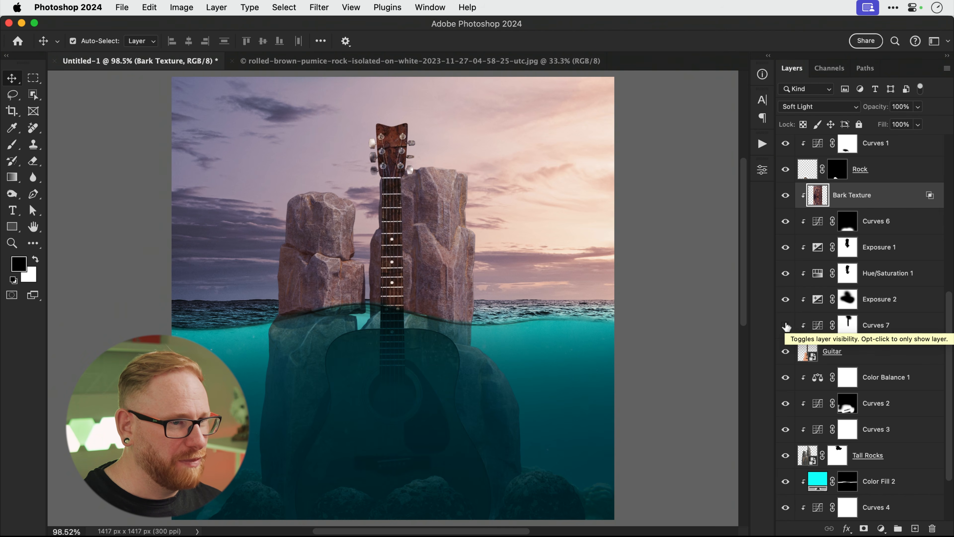
# Hide Exposure 2 and mask Exposure 1 off the right sea and left rock with a 700 px brush.
pyautogui.click(788, 301)
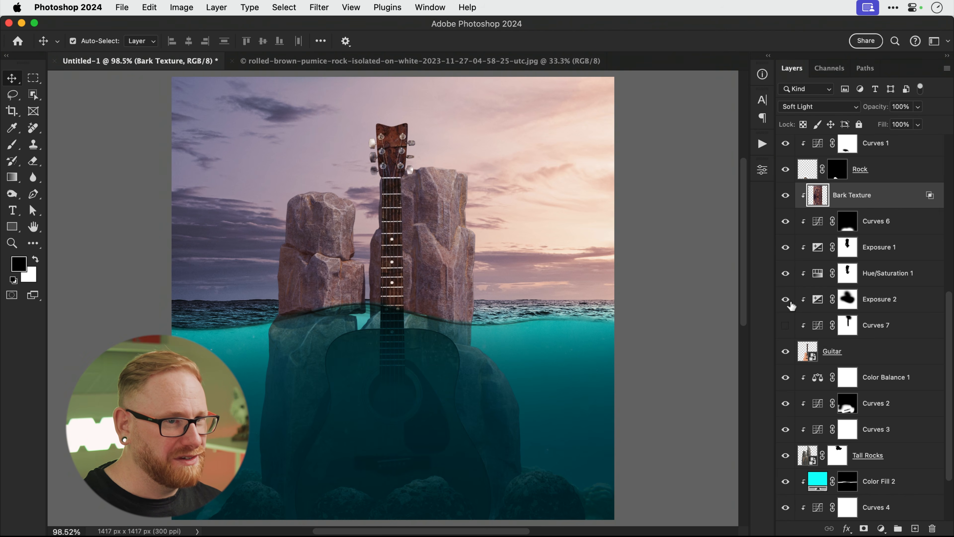
pyautogui.click(788, 254)
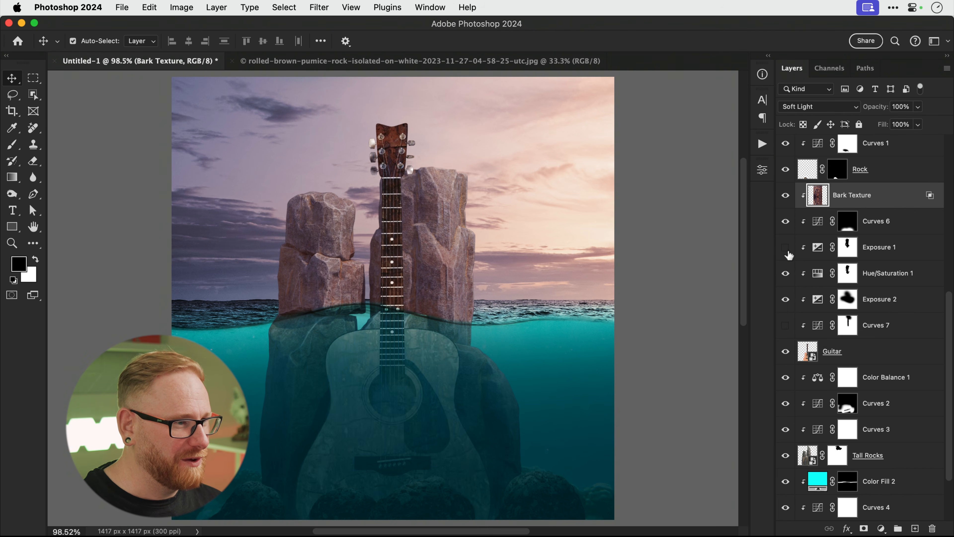
pyautogui.click(788, 254)
pyautogui.click(843, 251)
pyautogui.press('b')
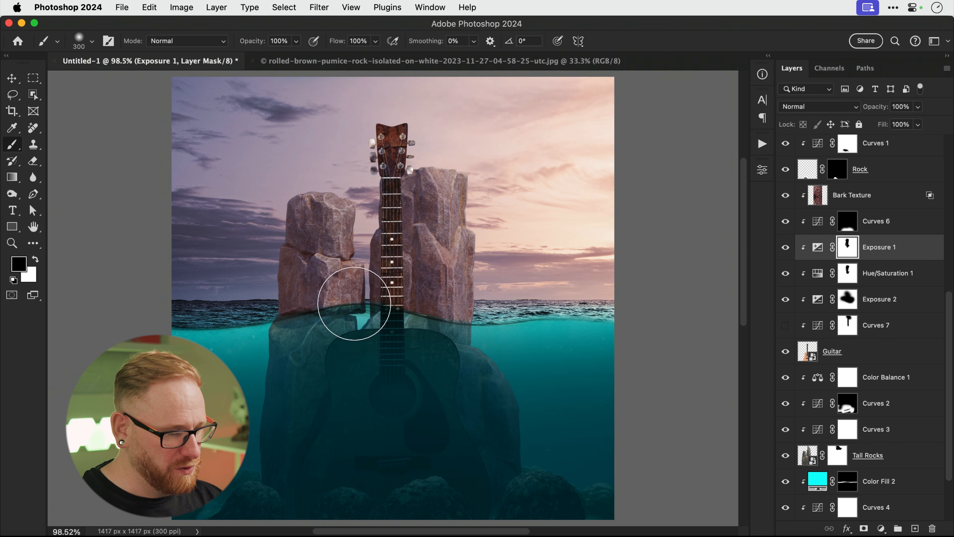
pyautogui.press(']')
pyautogui.press(']')
pyautogui.press(']')
pyautogui.press(']')
pyautogui.moveTo(513, 277)
pyautogui.mouseDown()
pyautogui.moveTo(505, 207)
pyautogui.moveTo(486, 294)
pyautogui.mouseUp()
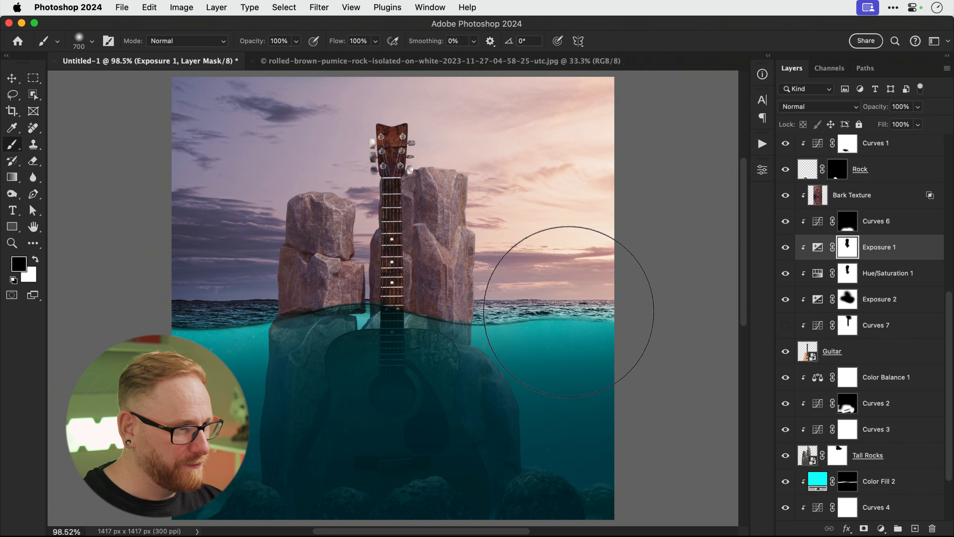
pyautogui.moveTo(279, 267); pyautogui.dragTo(256, 249)
pyautogui.press('v')
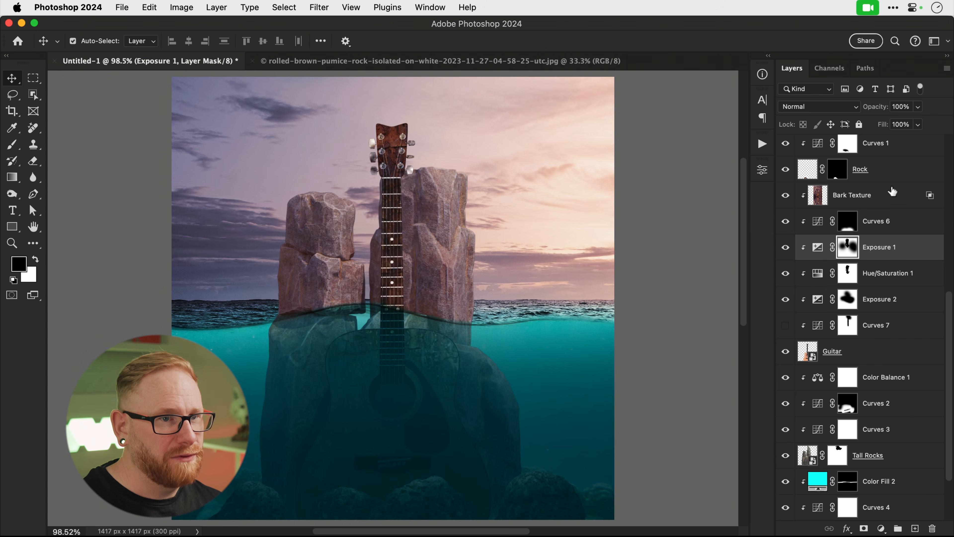
# Split Bark Texture's Blend If underlying highlights slider down to 71.
pyautogui.rightClick(889, 195)
pyautogui.click(756, 77)
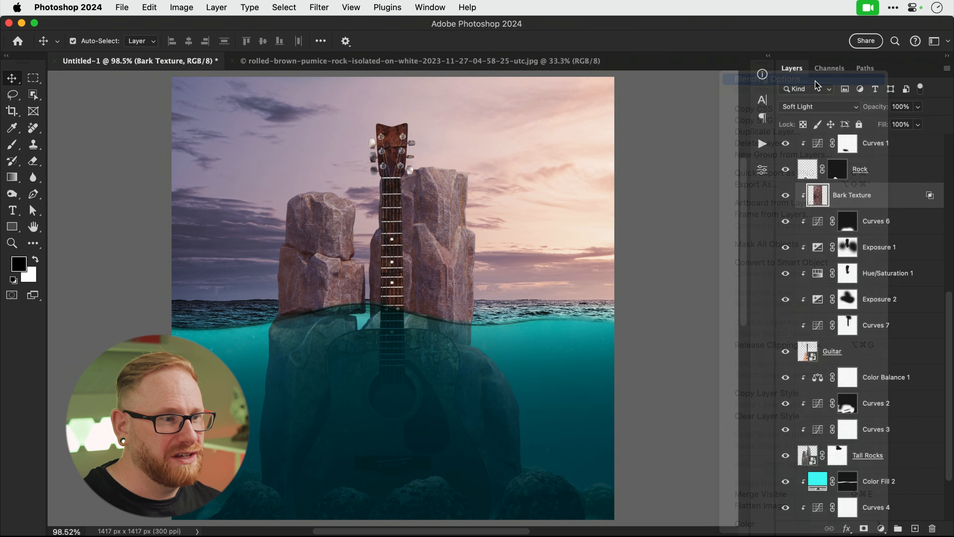
pyautogui.press('alt')
pyautogui.moveTo(757, 302); pyautogui.dragTo(657, 302)
pyautogui.click(871, 56)
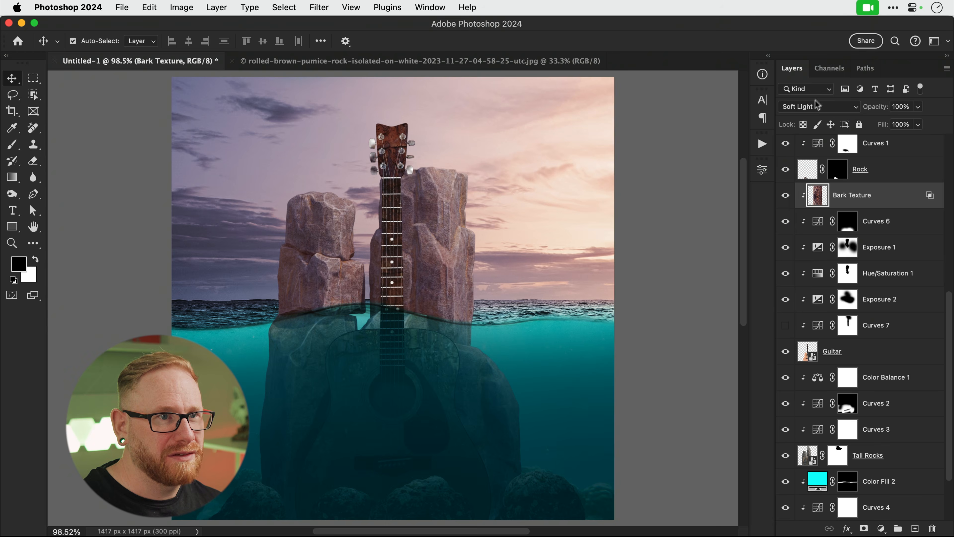
# Switch Bark Texture to Normal blend mode and lower its opacity.
pyautogui.click(817, 106)
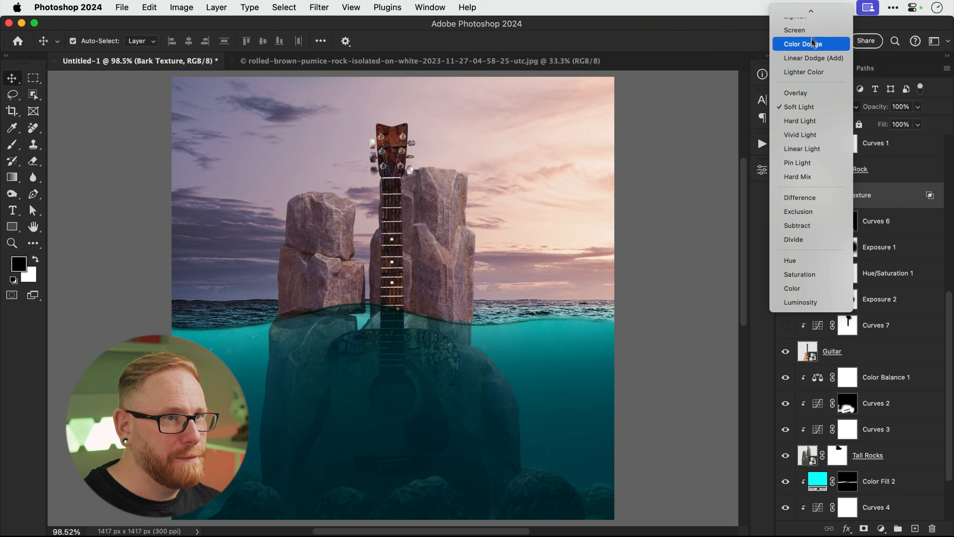
pyautogui.click(811, 17)
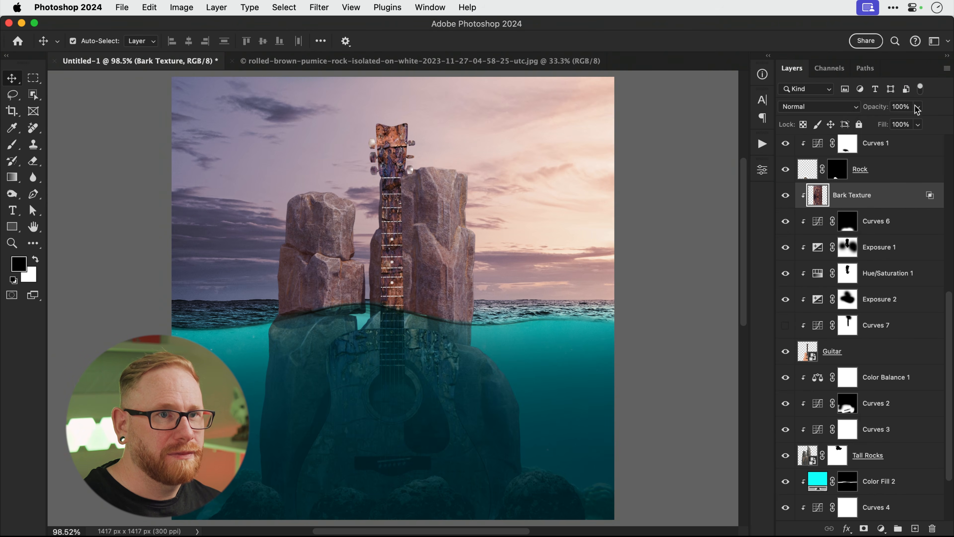
pyautogui.click(918, 106)
pyautogui.moveTo(918, 121); pyautogui.dragTo(889, 125)
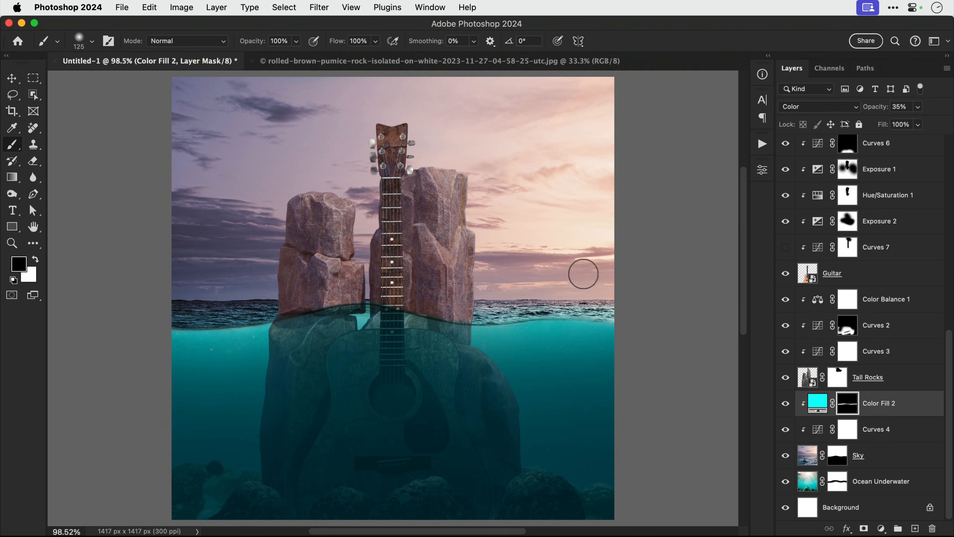
# Stretch the Rock layer taller and shift it to the right.
pyautogui.press('v')
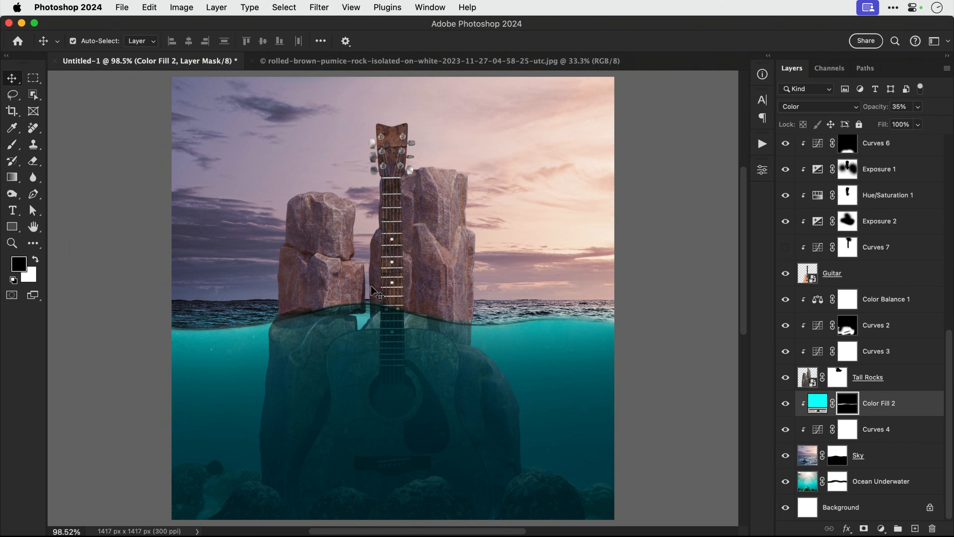
pyautogui.rightClick(431, 501)
pyautogui.click(447, 430)
pyautogui.keyDown('shift'); pyautogui.click(875, 269); pyautogui.keyUp('shift')
pyautogui.press('super+t')
pyautogui.moveTo(426, 413); pyautogui.dragTo(426, 354)
pyautogui.moveTo(450, 449); pyautogui.dragTo(475, 449)
pyautogui.press('Return')
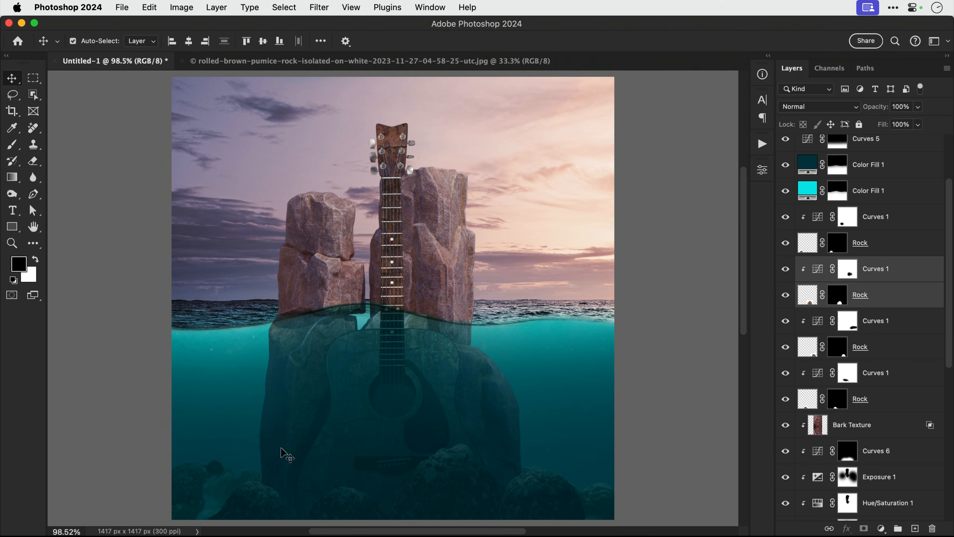
# Select the Ocean Underwater layer and run a quick transform on it.
pyautogui.click(225, 450)
pyautogui.click(822, 482)
pyautogui.press('super+t')
pyautogui.press('Return')
pyautogui.click(823, 482)
# Lower Bark Texture opacity to about 47% and add a clipped Brightness/Contrast adjustment.
pyautogui.click(385, 130)
pyautogui.click(917, 107)
pyautogui.moveTo(947, 122); pyautogui.dragTo(913, 123)
pyautogui.click(881, 529)
pyautogui.click(886, 353)
pyautogui.click(654, 512)
pyautogui.moveTo(654, 266); pyautogui.dragTo(690, 266)
pyautogui.moveTo(653, 241); pyautogui.dragTo(656, 241)
# Shrink the bark texture over the guitar body, then add a 75%-scaled clipped copy.
pyautogui.click(852, 261)
pyautogui.press('super+t')
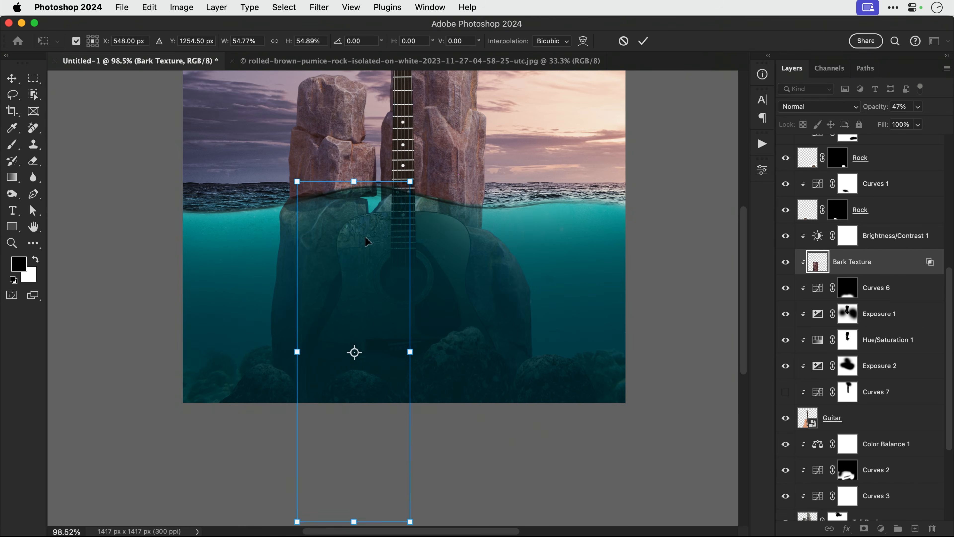
pyautogui.press('Return')
pyautogui.keyDown('alt'); pyautogui.moveTo(366, 241); pyautogui.dragTo(479, 246); pyautogui.keyUp('alt')
pyautogui.moveTo(471, 214)
pyautogui.mouseDown()
pyautogui.moveTo(473, 334)
pyautogui.moveTo(380, 319)
pyautogui.mouseUp()
pyautogui.press('super+t')
pyautogui.moveTo(323, 112); pyautogui.dragTo(351, 196)
pyautogui.press('Return')
pyautogui.press('super+alt+g')
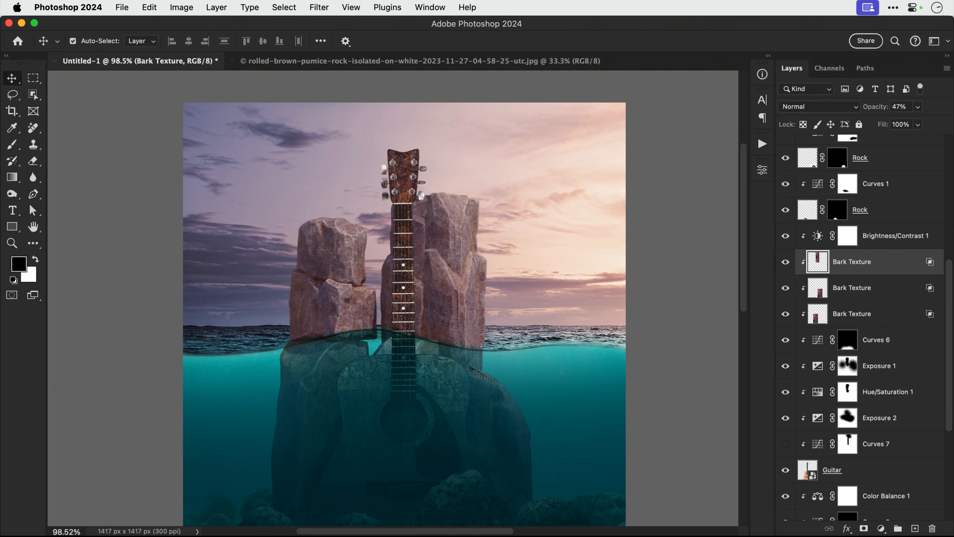
# Select Color Balance 1 down to Tall Rocks and stretch the rocks taller.
pyautogui.click(852, 287)
pyautogui.keyDown('shift'); pyautogui.click(862, 313); pyautogui.keyUp('shift')
pyautogui.scroll(-2, 681, 264)
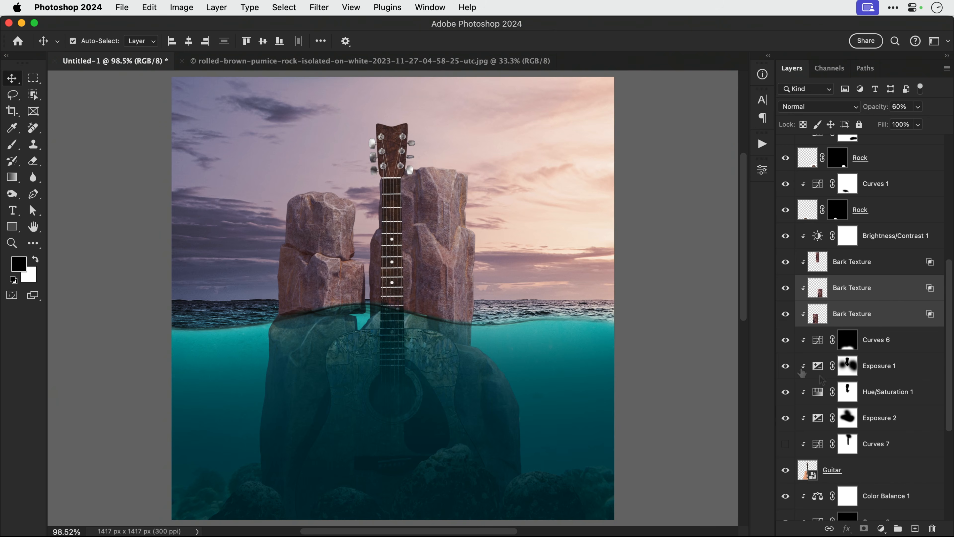
pyautogui.scroll(-8, 822, 380)
pyautogui.click(886, 299)
pyautogui.keyDown('shift'); pyautogui.click(868, 377); pyautogui.keyUp('shift')
pyautogui.press('super+t')
pyautogui.keyDown('shift'); pyautogui.moveTo(383, 185); pyautogui.dragTo(383, 148); pyautogui.keyUp('shift')
pyautogui.press('Return')
# Check the Color Balance adjustment, then move the rock layers upward.
pyautogui.click(886, 299)
pyautogui.click(785, 301)
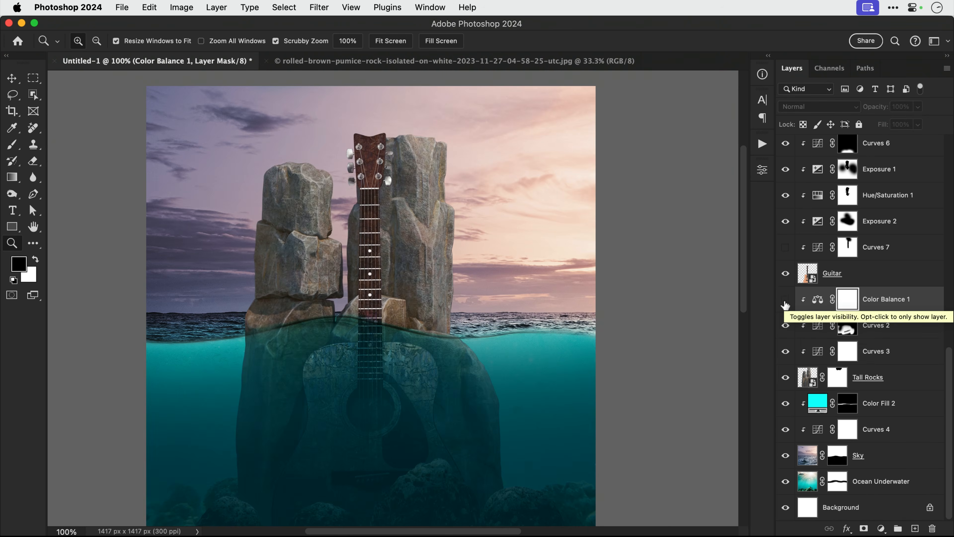
pyautogui.click(785, 301)
pyautogui.keyDown('shift'); pyautogui.click(867, 376); pyautogui.keyUp('shift')
pyautogui.press('super+t')
pyautogui.moveTo(443, 353); pyautogui.dragTo(442, 331)
pyautogui.press('Return')
# Delete the Curves 7 adjustment and move the guitar layers up about 47 px.
pyautogui.press('super+0')
pyautogui.press('Delete')
pyautogui.press('super+t')
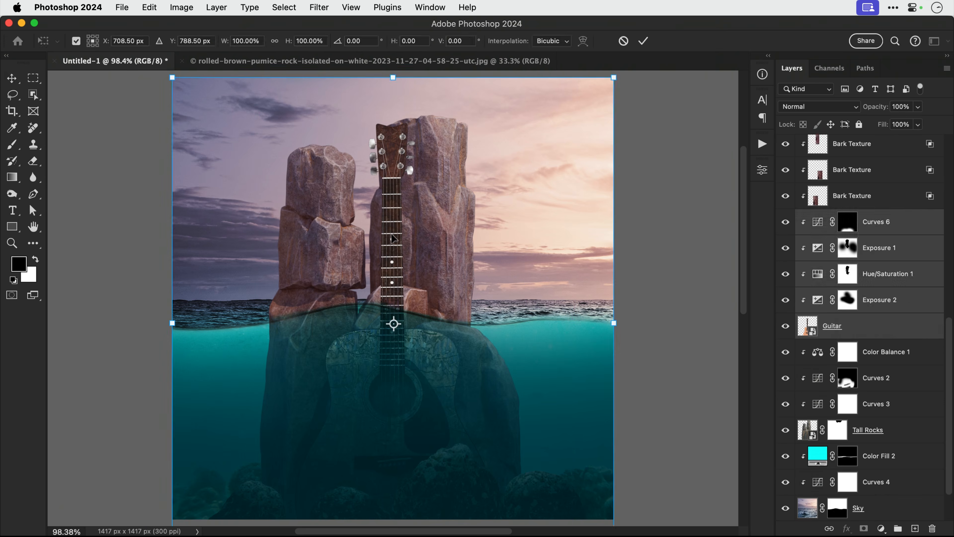
pyautogui.moveTo(392, 238); pyautogui.dragTo(393, 220)
pyautogui.press('Return')
pyautogui.click(890, 228)
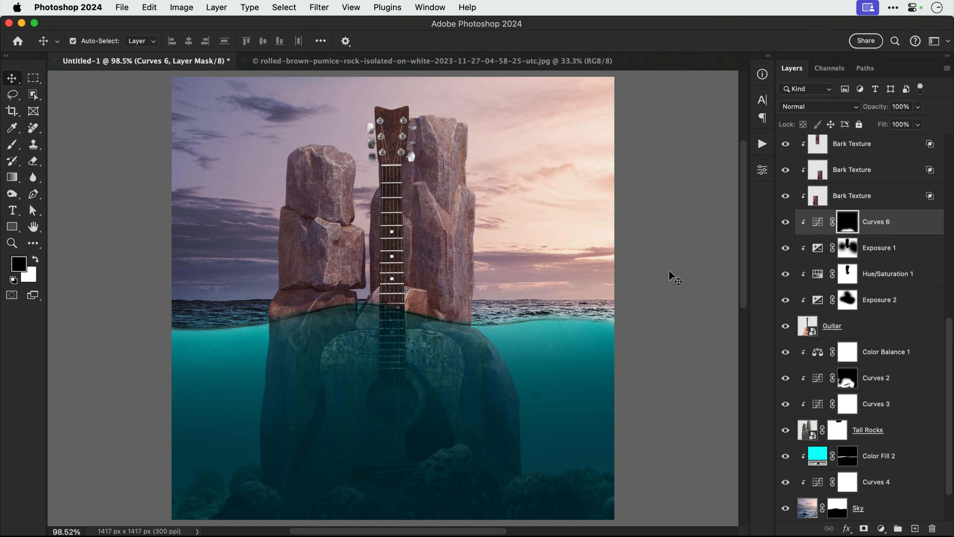
# Save the composite as Envato.psd.
pyautogui.press('super')
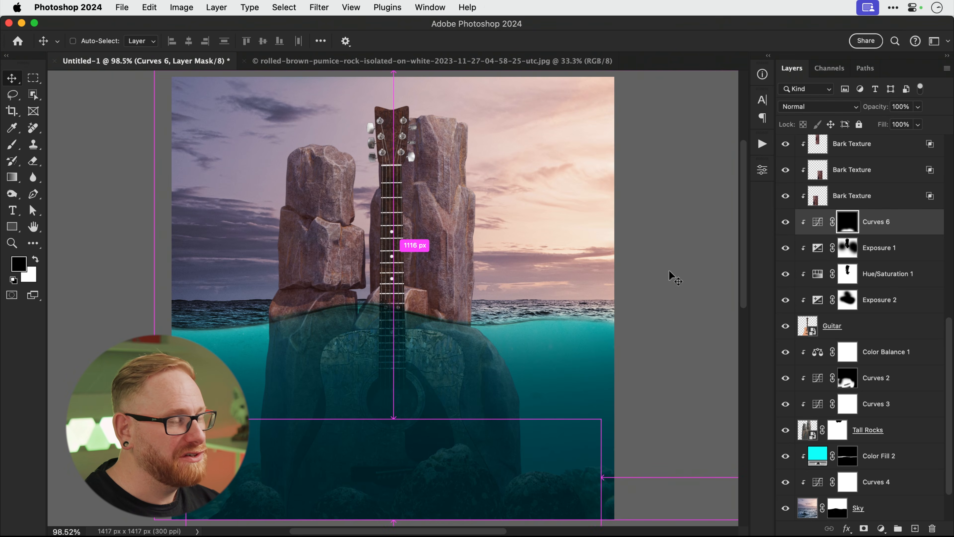
pyautogui.press('super+shift+s')
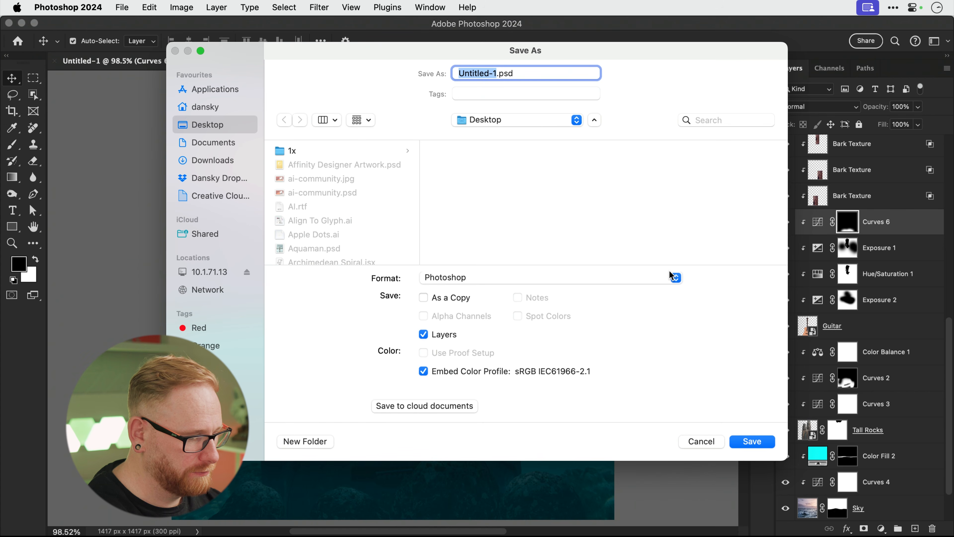
pyautogui.write('Envato')
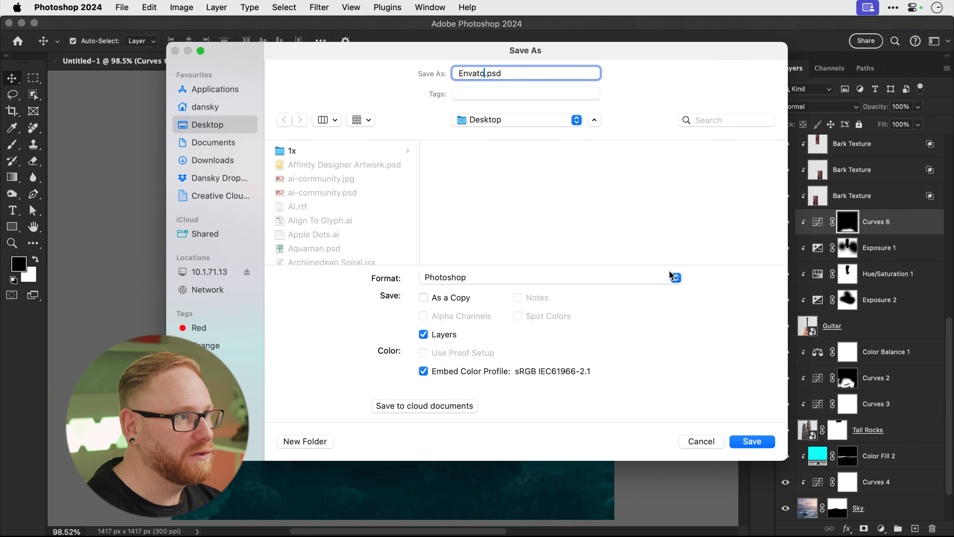
pyautogui.press('Return')
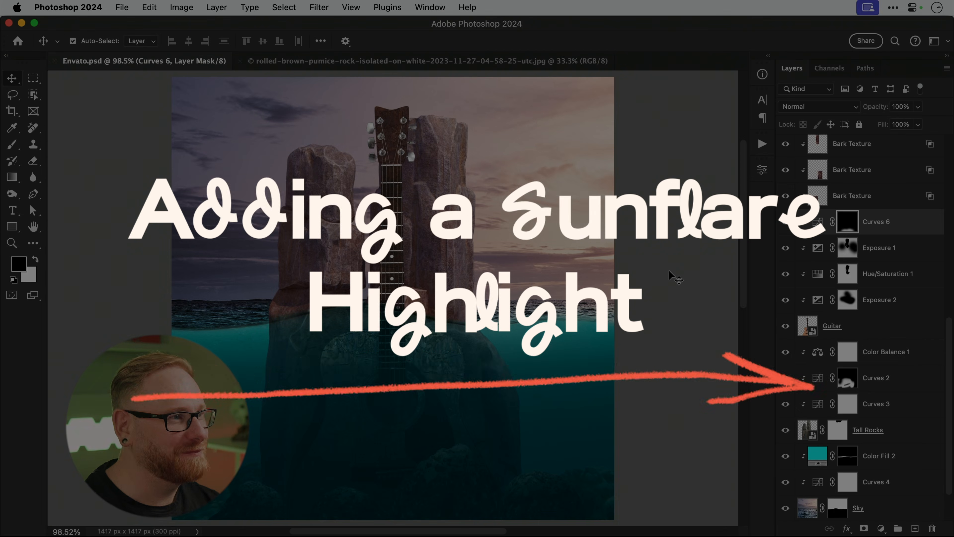
# Add a Solid Color fill layer above Wave Surface and hide it for now.
pyautogui.scroll(10, 873, 204)
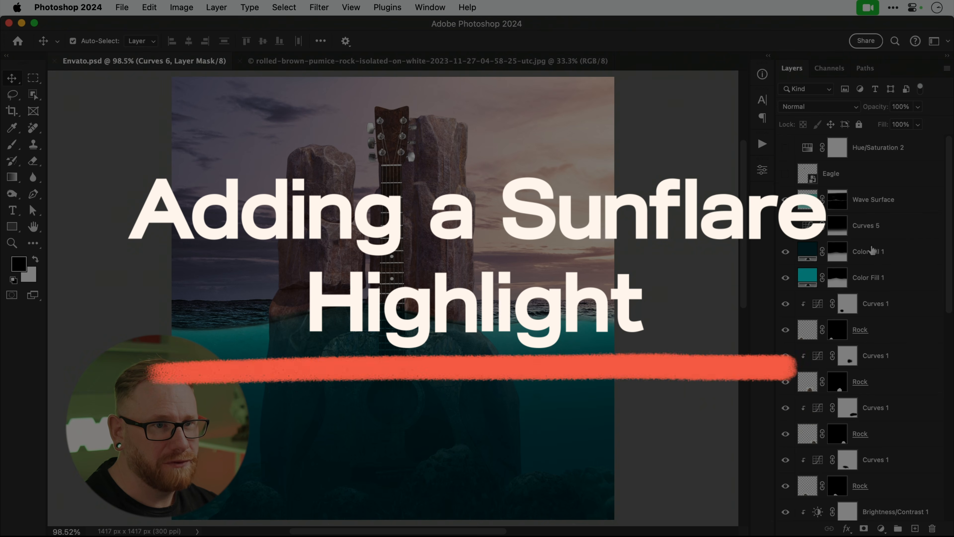
pyautogui.click(873, 205)
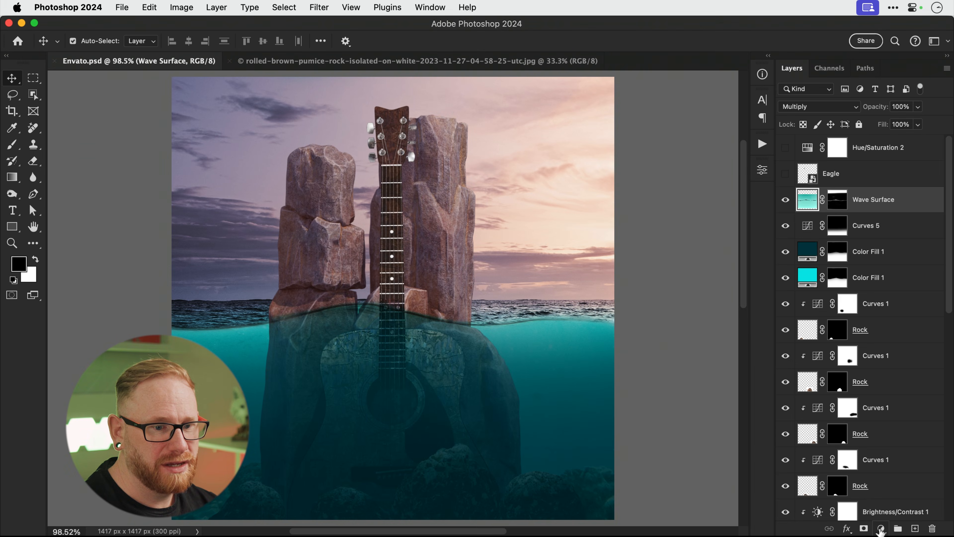
pyautogui.click(880, 528)
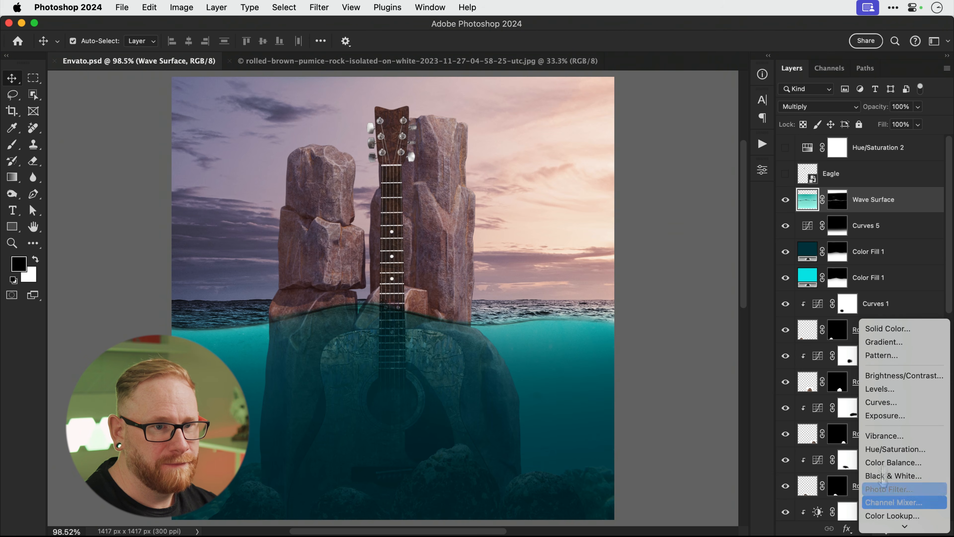
pyautogui.click(873, 328)
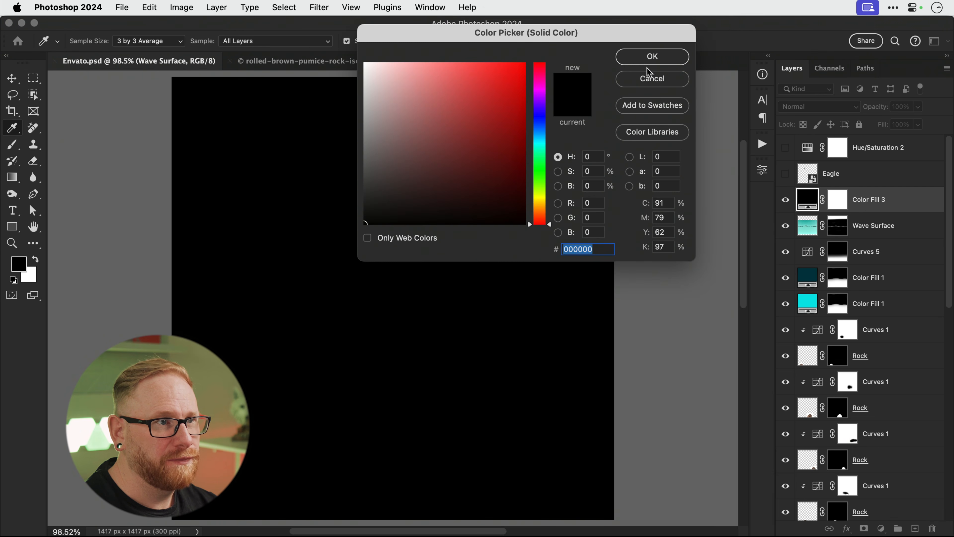
pyautogui.click(648, 67)
pyautogui.click(785, 200)
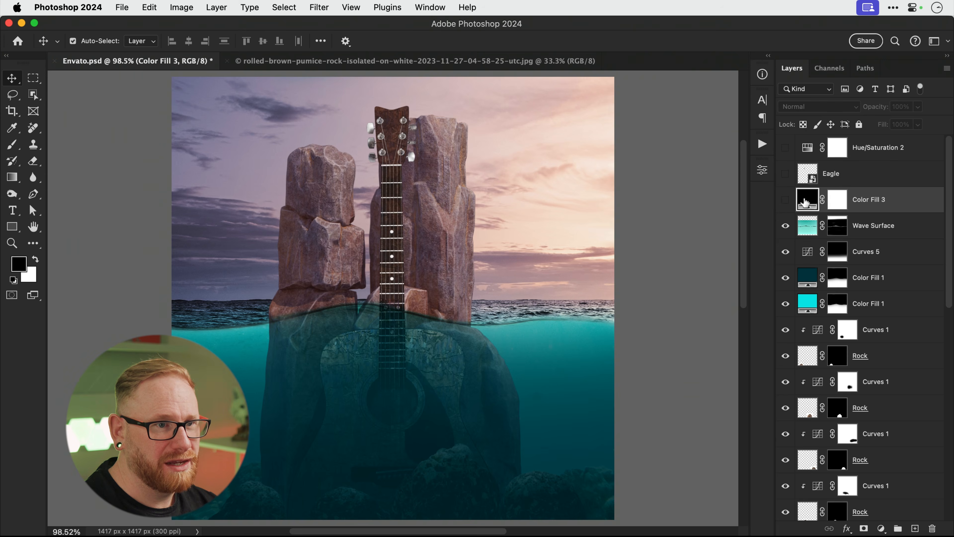
# Set Color Fill 3 to pale peach f9ebdf sampled from the sky, then show it.
pyautogui.doubleClick(804, 203)
pyautogui.moveTo(606, 36); pyautogui.dragTo(617, 279)
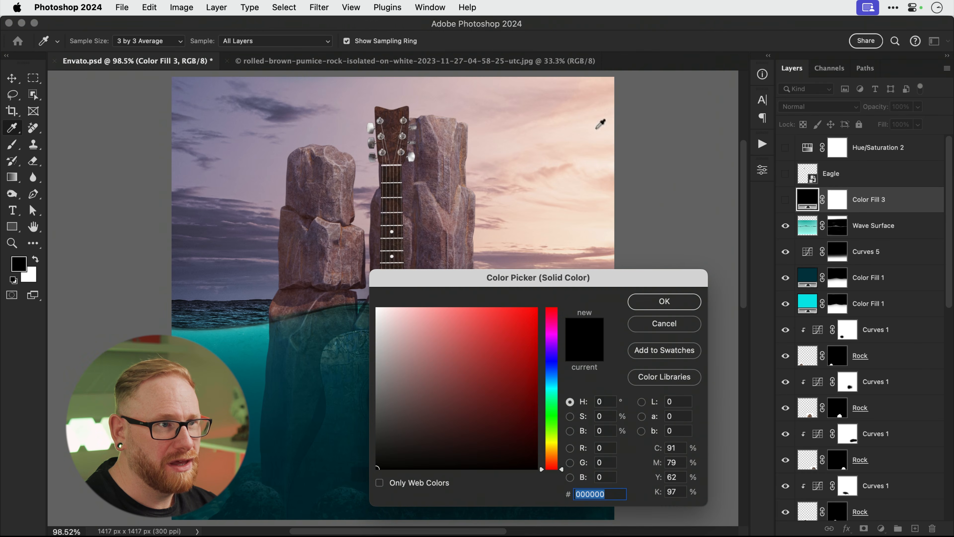
pyautogui.click(605, 233)
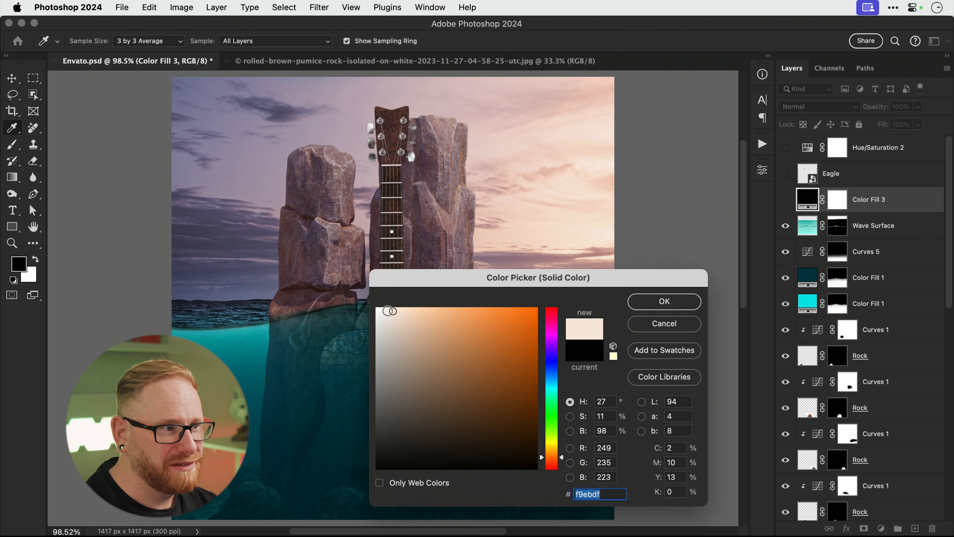
pyautogui.click(664, 301)
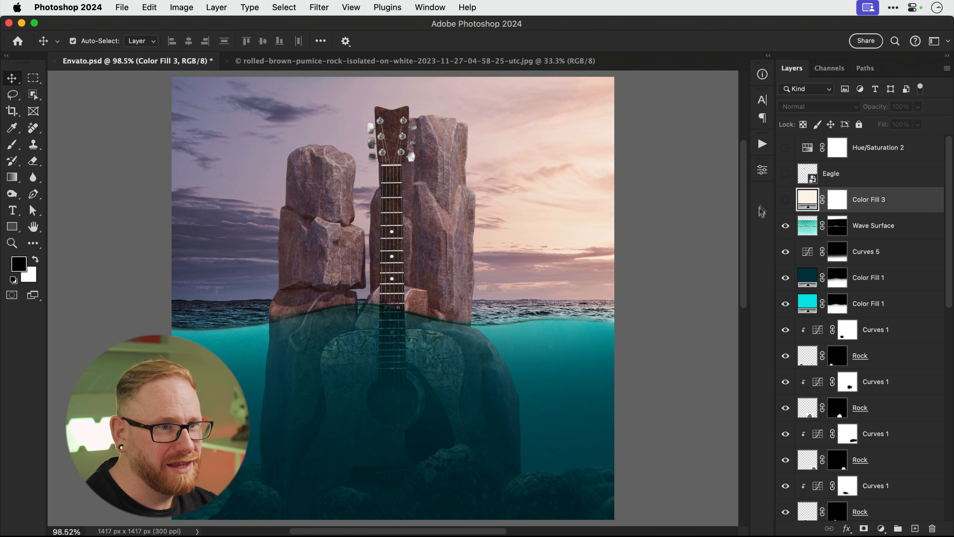
pyautogui.click(785, 200)
pyautogui.click(838, 199)
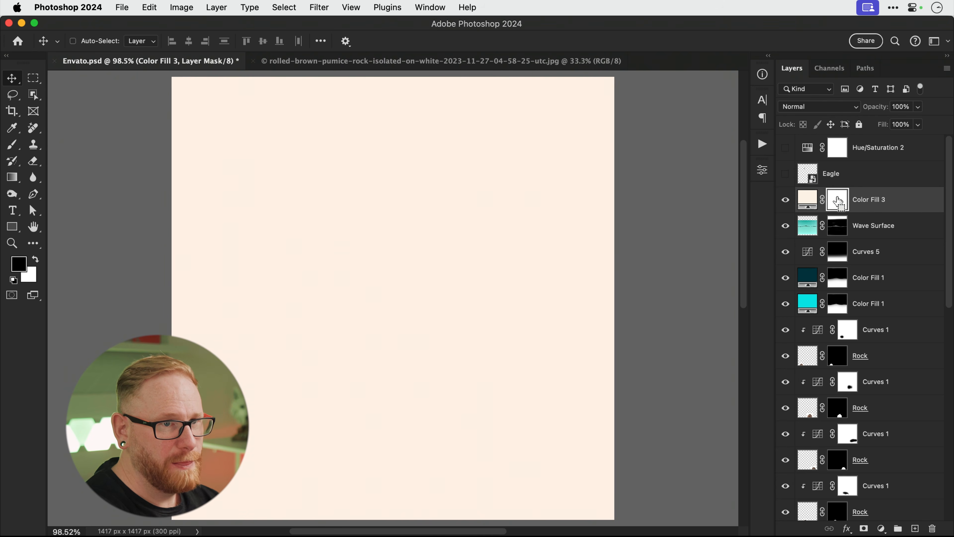
# Invert the Color Fill 3 mask and set the brush opacity to 10%.
pyautogui.press('super+i')
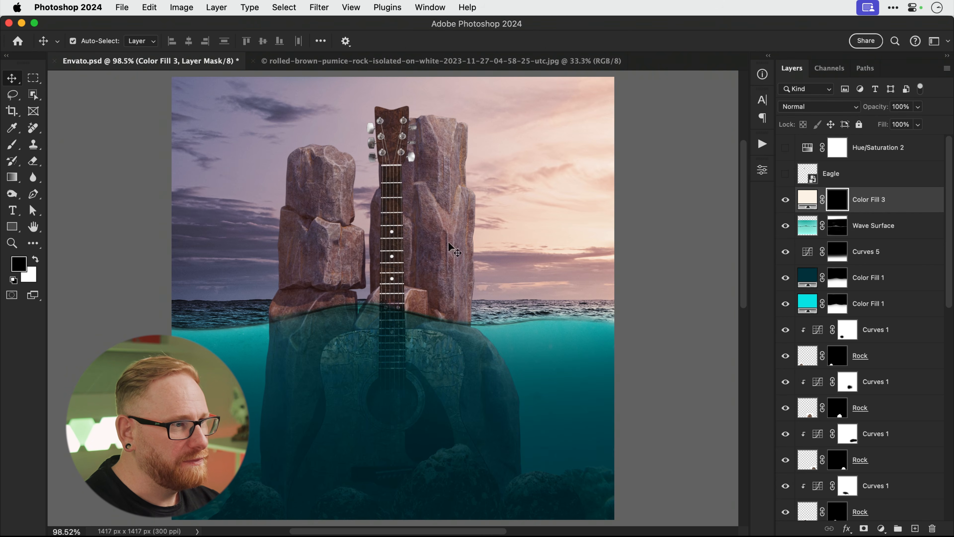
pyautogui.press('b')
pyautogui.moveTo(296, 42); pyautogui.dragTo(241, 56)
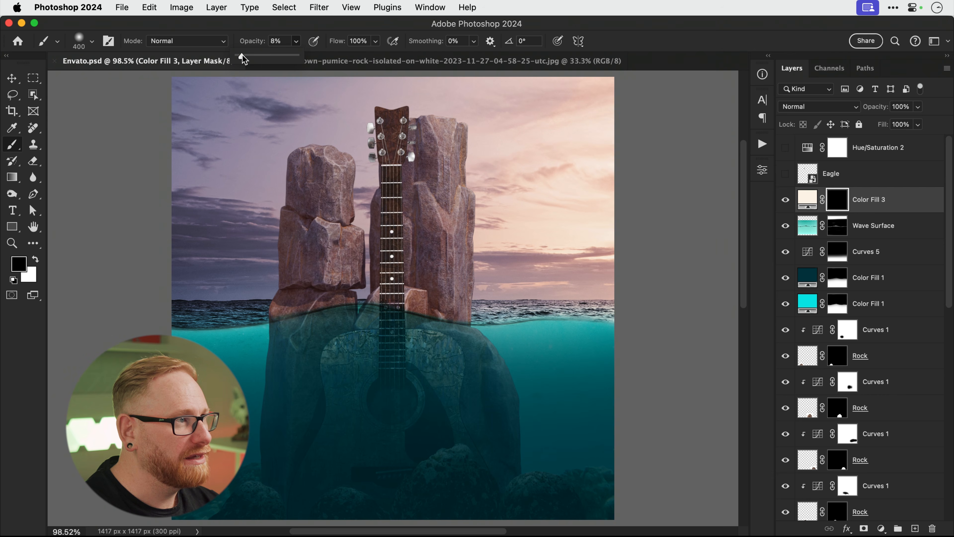
pyautogui.moveTo(243, 54); pyautogui.dragTo(245, 54)
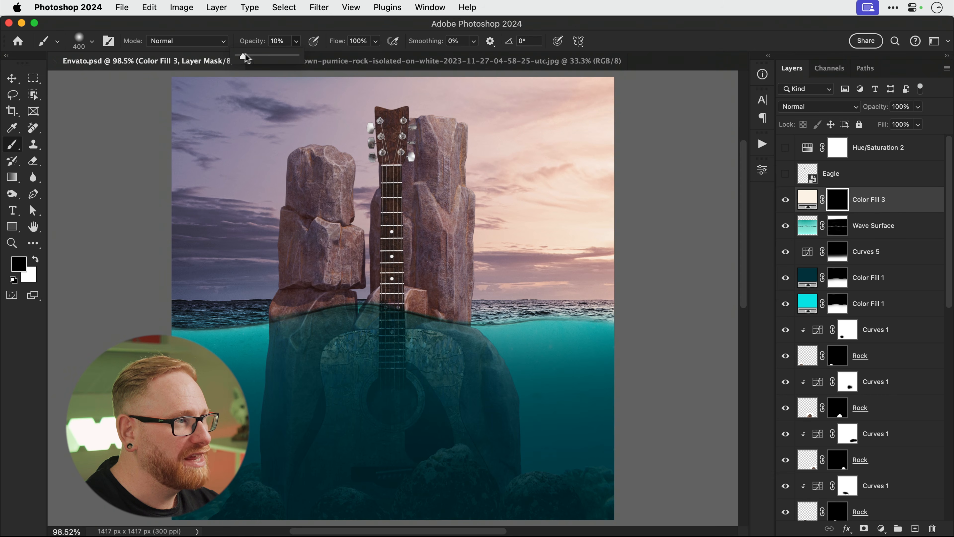
pyautogui.click(295, 42)
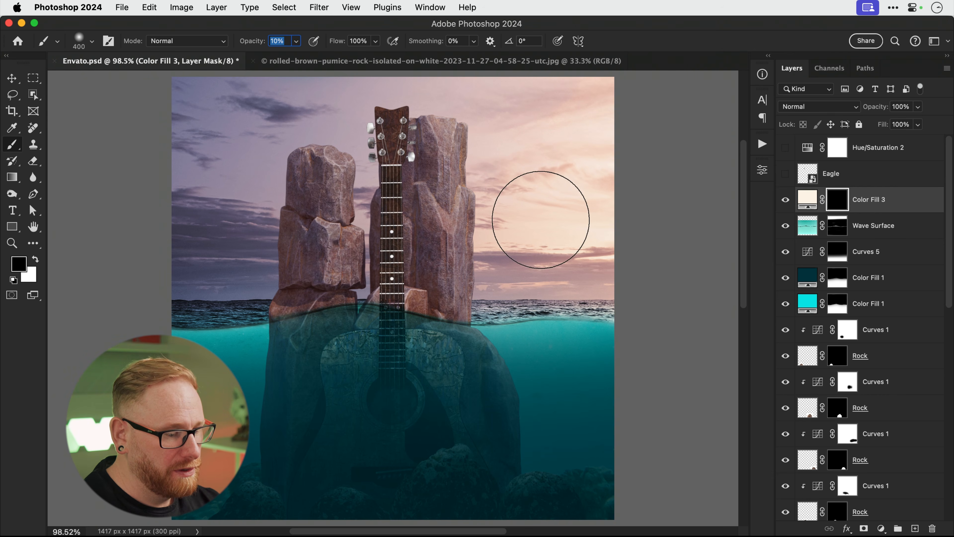
pyautogui.press('Return')
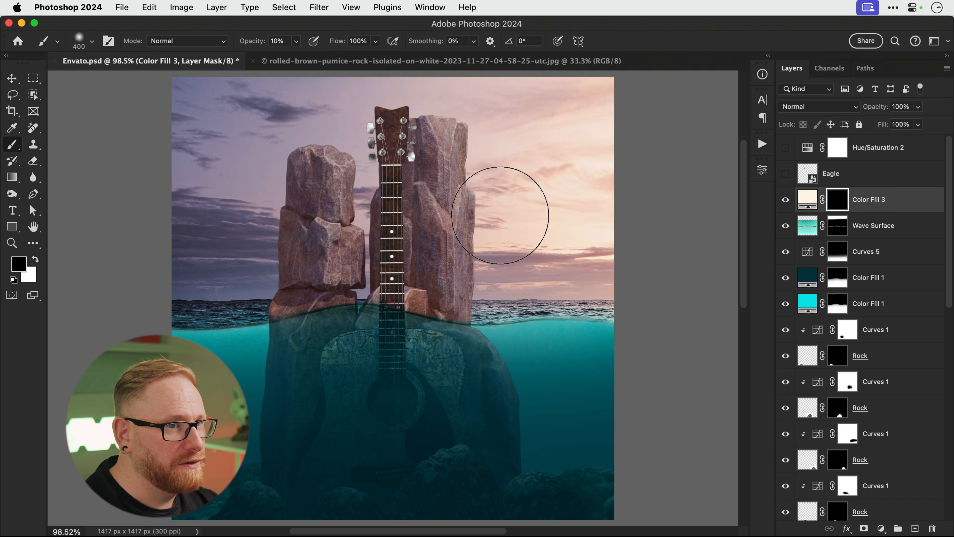
# Paint white with a 700 px soft brush to reveal a glow beside the right rock.
pyautogui.press('x')
pyautogui.press(']')
pyautogui.press(']')
pyautogui.press(']')
pyautogui.press(']')
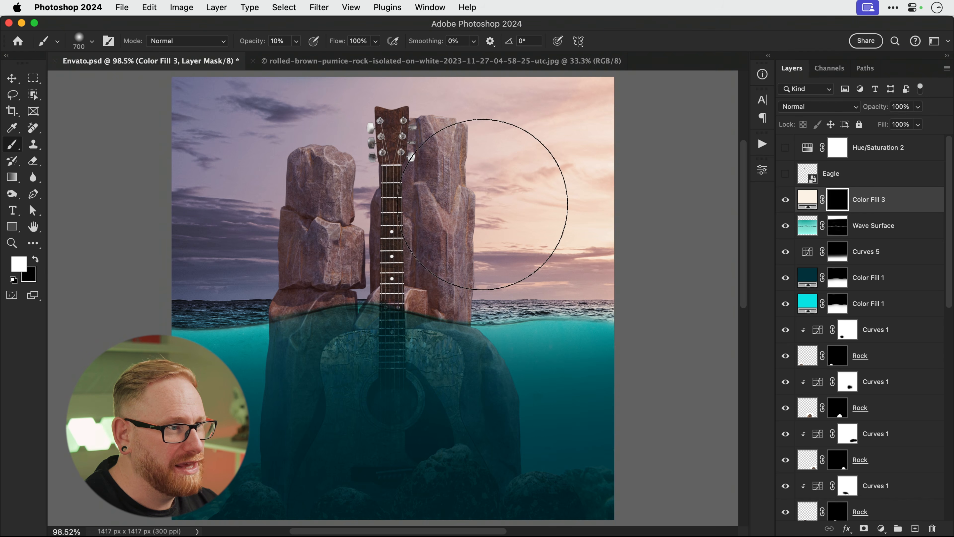
pyautogui.click(482, 204)
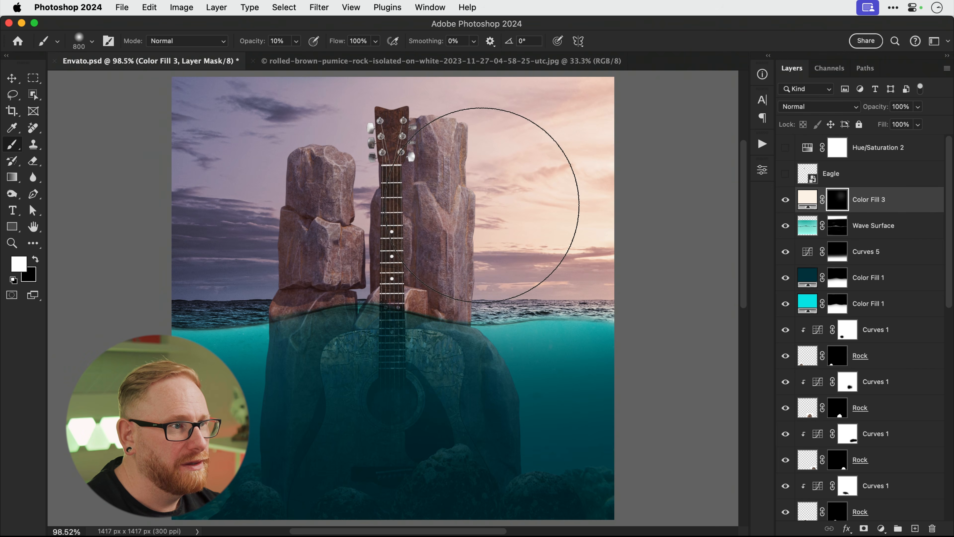
pyautogui.press('[')
pyautogui.press('[')
pyautogui.press('[')
pyautogui.press('[')
pyautogui.press('[')
pyautogui.press('[')
pyautogui.press('[')
pyautogui.press('[')
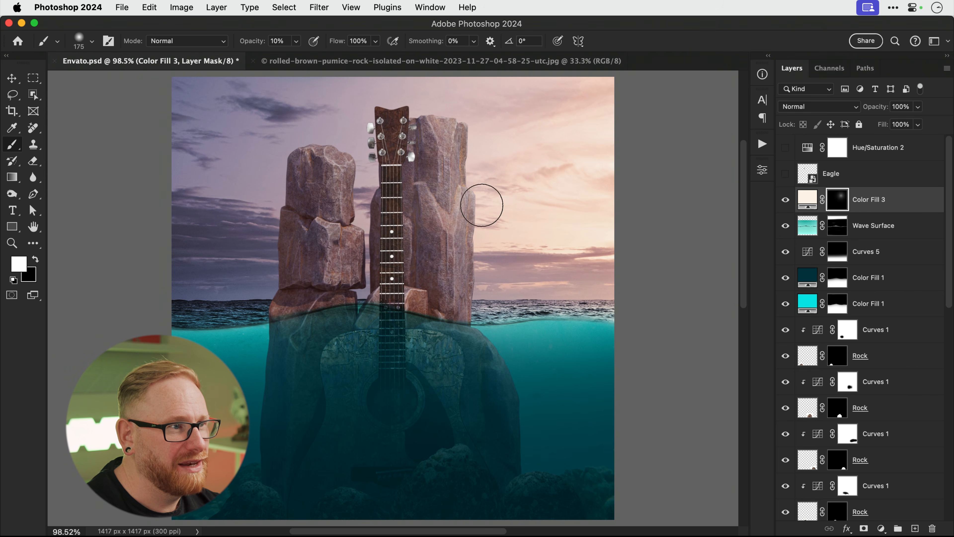
pyautogui.press('[')
pyautogui.press(']')
pyautogui.press(']')
pyautogui.press(']')
pyautogui.press(']')
pyautogui.press(']')
pyautogui.press(']')
pyautogui.press(']')
pyautogui.press(']')
pyautogui.press(']')
pyautogui.press(']')
pyautogui.press(']')
pyautogui.press(']')
pyautogui.press(']')
pyautogui.press(']')
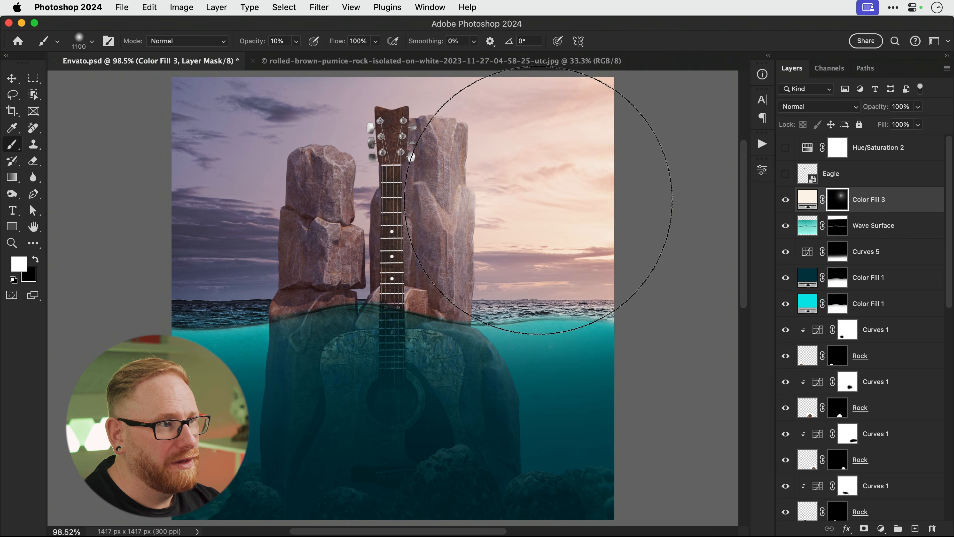
# Toggle Color Fill 3 on and off to compare the sky with and without the glow.
pyautogui.press('v')
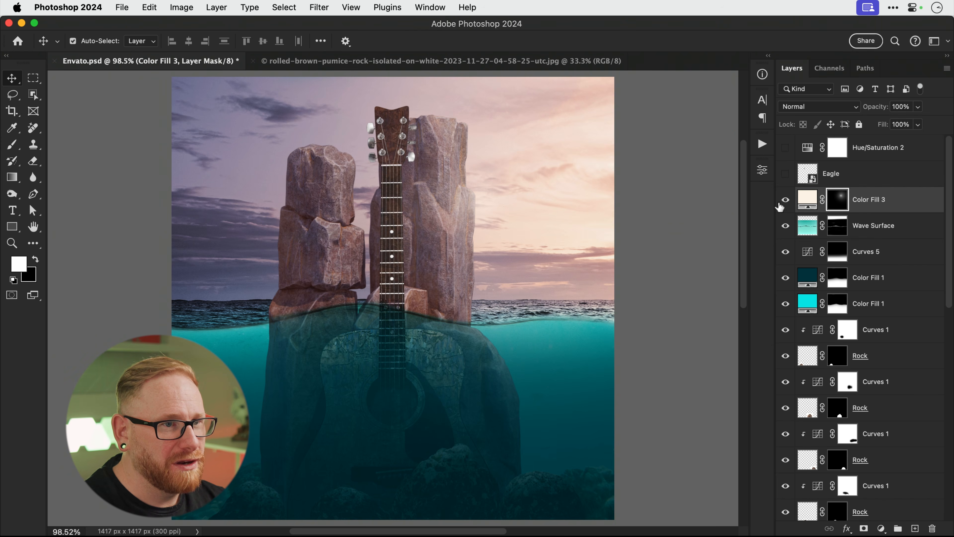
pyautogui.click(785, 200)
pyautogui.click(785, 200)
pyautogui.click(785, 200)
pyautogui.click(785, 200)
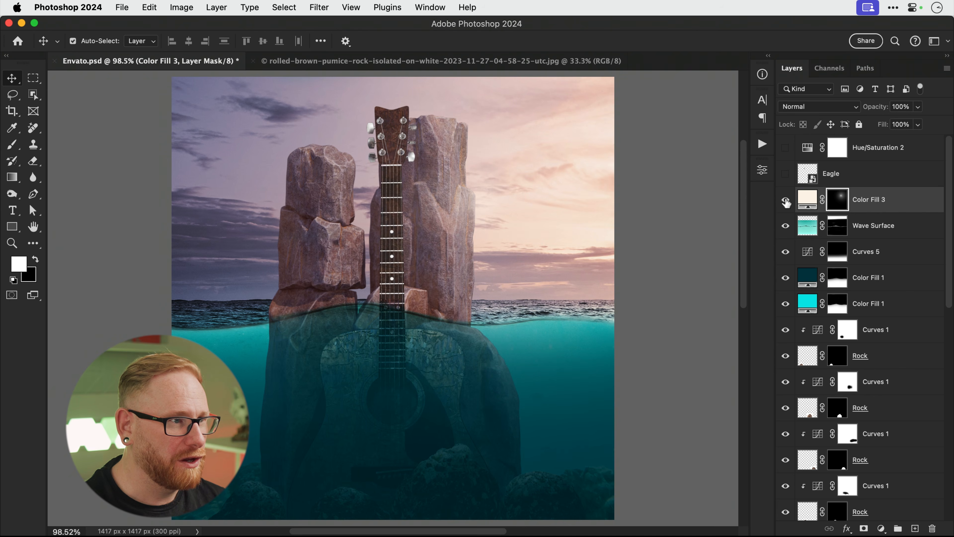
pyautogui.click(785, 200)
pyautogui.click(785, 201)
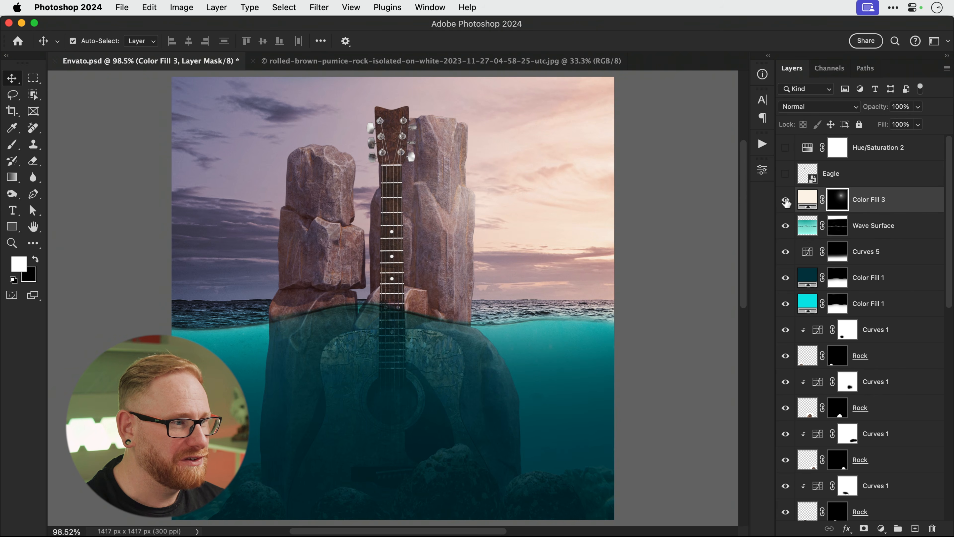
# Add a clipped Exposure adjustment above Color Balance 1 with exposure −0.89 and gamma 0.81.
pyautogui.scroll(-10, 884, 298)
pyautogui.click(884, 299)
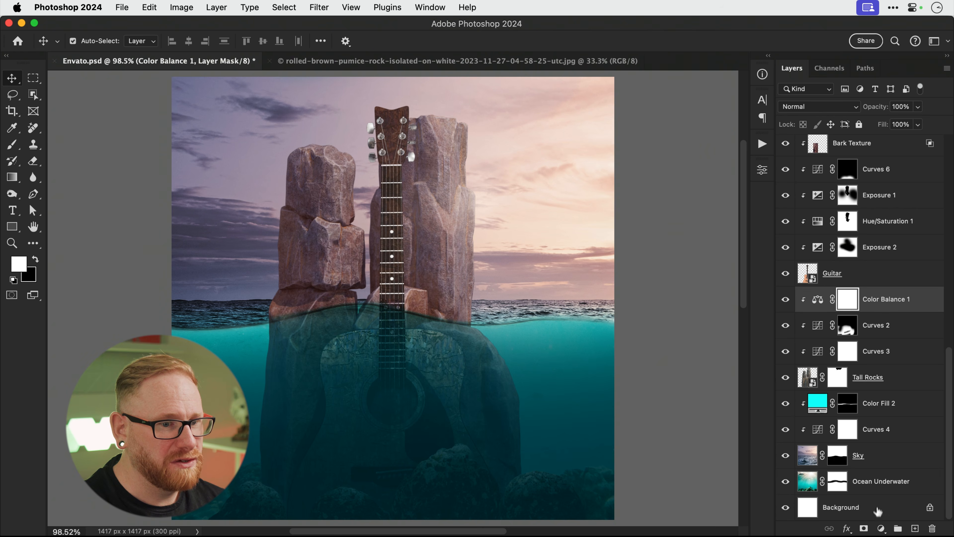
pyautogui.click(880, 529)
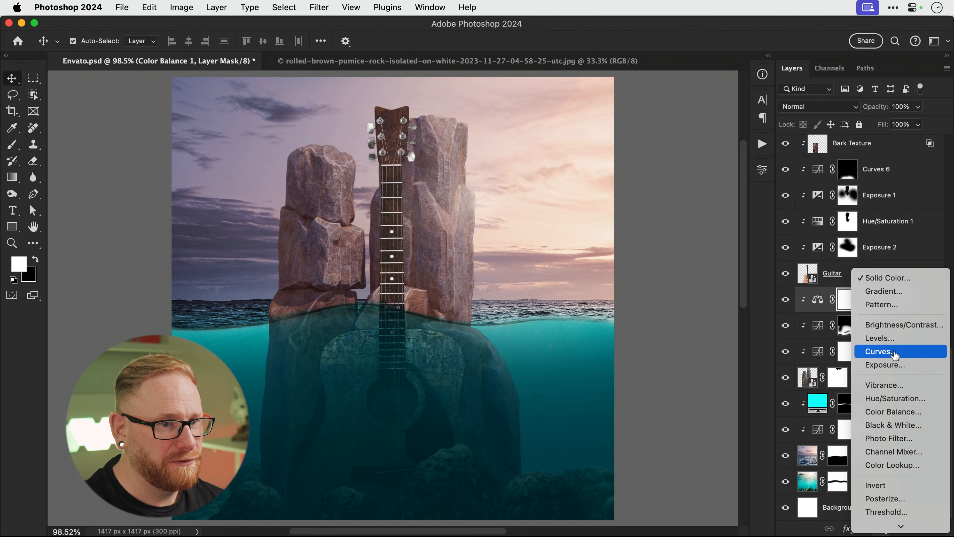
pyautogui.click(894, 364)
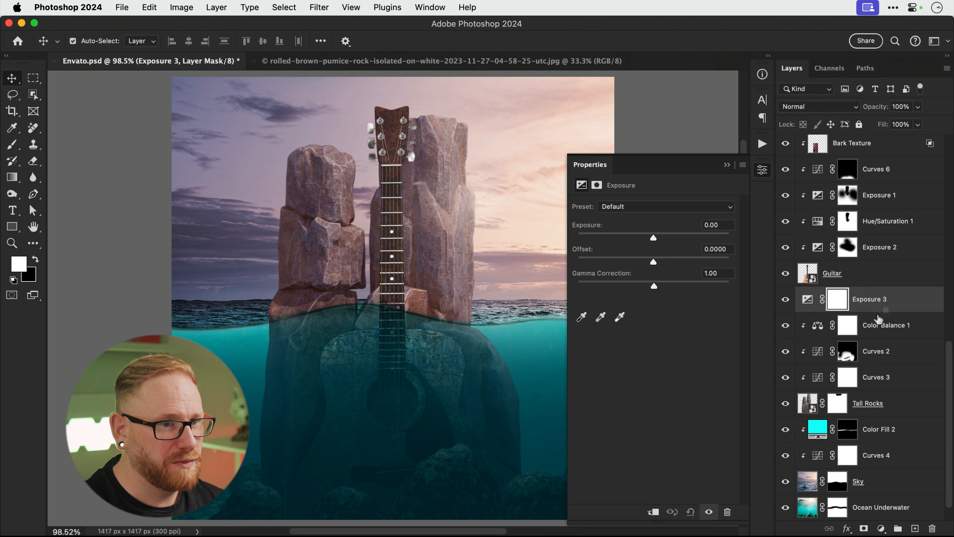
pyautogui.keyDown('alt'); pyautogui.click(878, 316); pyautogui.keyUp('alt')
pyautogui.moveTo(653, 237); pyautogui.dragTo(643, 237)
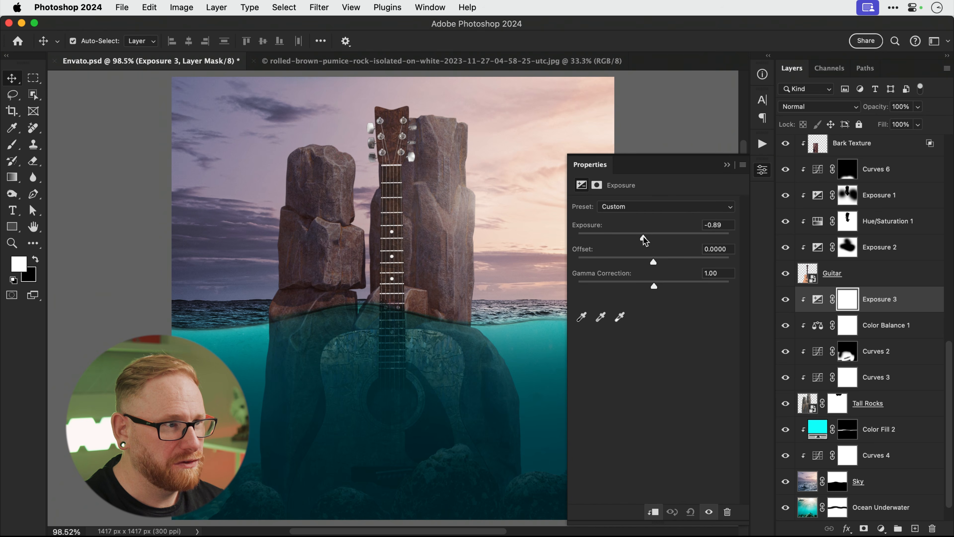
pyautogui.moveTo(654, 286); pyautogui.dragTo(667, 287)
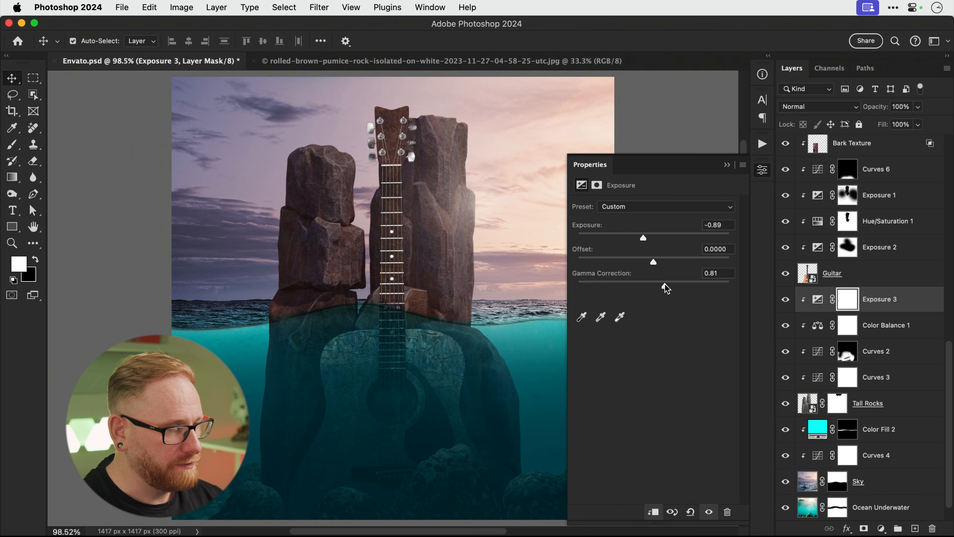
# Paint black at 100% opacity on the Exposure mask along the rocks' right edges.
pyautogui.press('b')
pyautogui.press('[')
pyautogui.press('[')
pyautogui.press('[')
pyautogui.press('[')
pyautogui.press('[')
pyautogui.press('[')
pyautogui.press('[')
pyautogui.press('[')
pyautogui.press('[')
pyautogui.press('[')
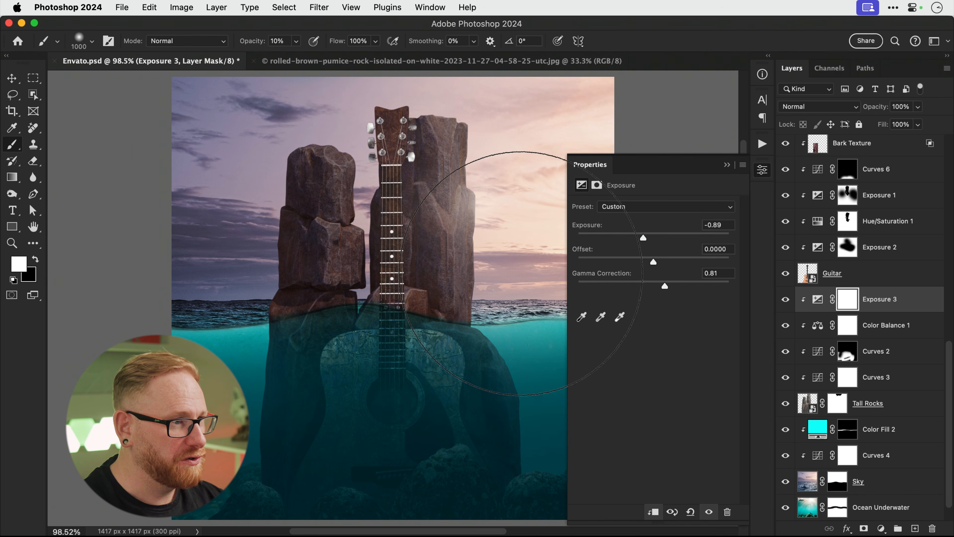
pyautogui.press('x')
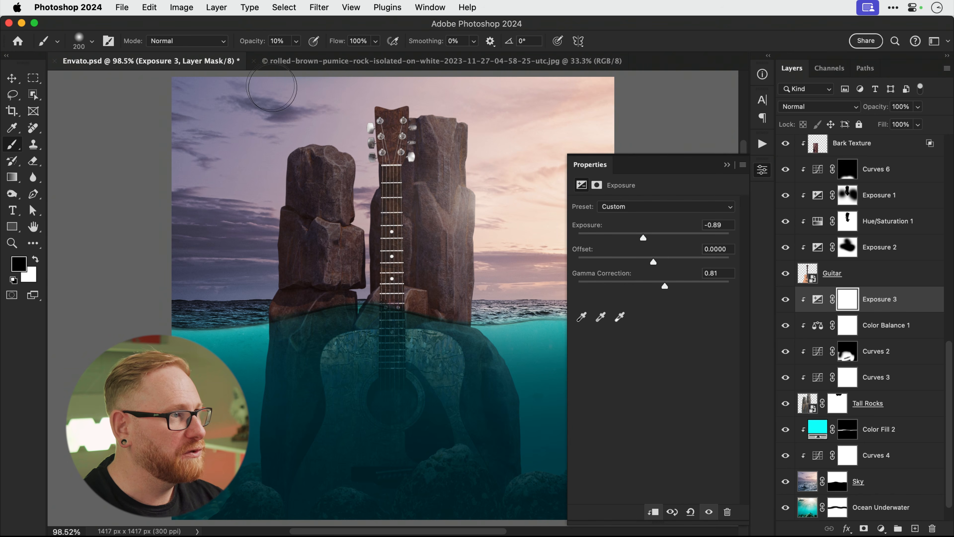
pyautogui.click(295, 41)
pyautogui.moveTo(295, 56); pyautogui.dragTo(359, 56)
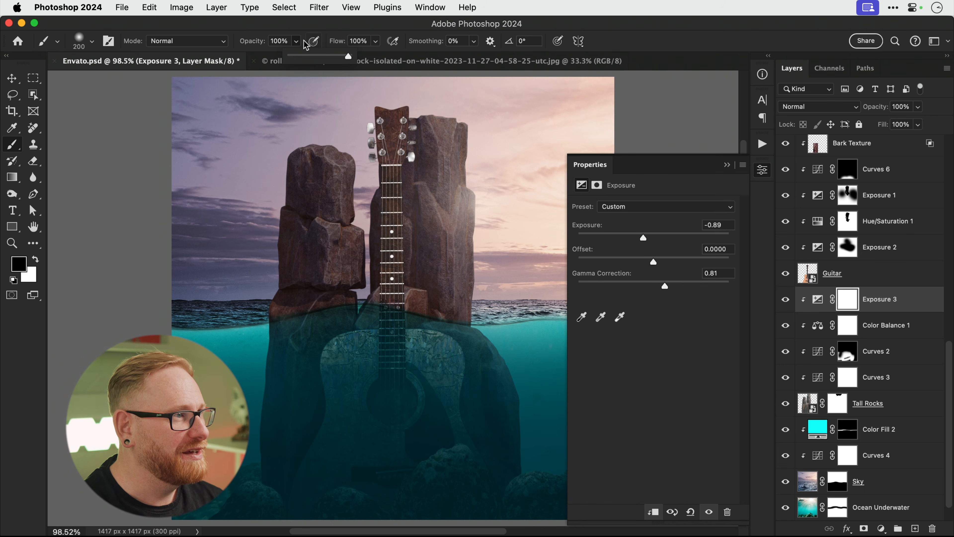
pyautogui.click(295, 41)
pyautogui.moveTo(484, 117); pyautogui.dragTo(490, 318)
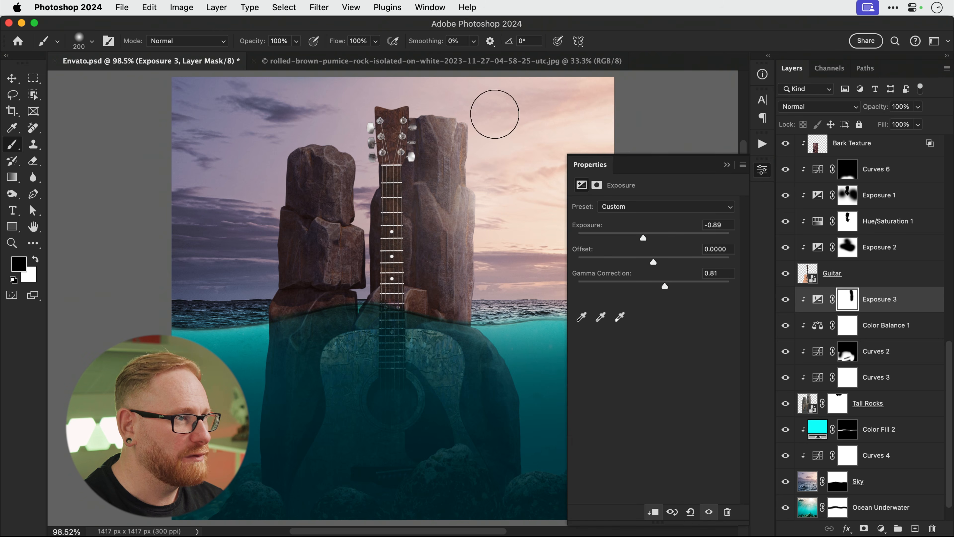
pyautogui.press('[')
pyautogui.press('[')
pyautogui.press('[')
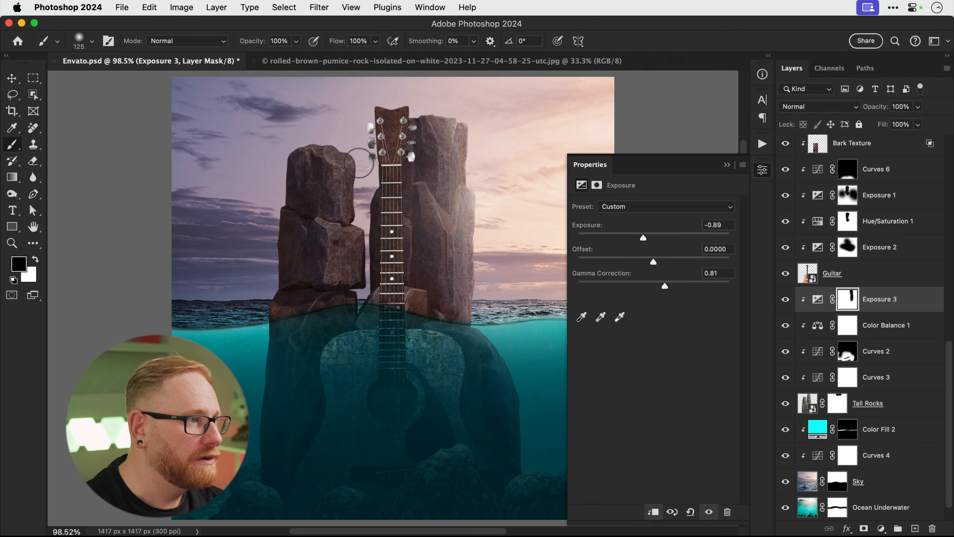
pyautogui.press('[')
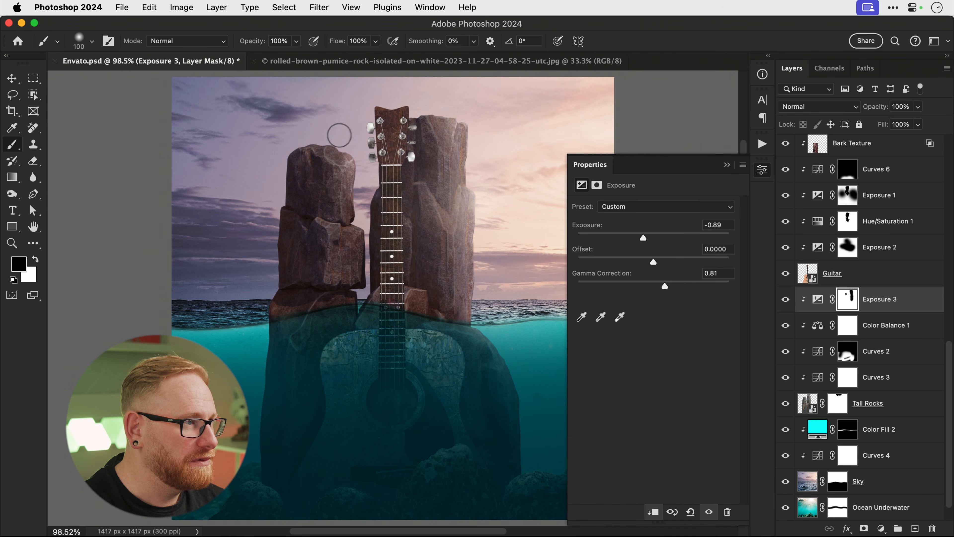
pyautogui.moveTo(324, 131)
pyautogui.mouseDown()
pyautogui.moveTo(361, 157)
pyautogui.moveTo(360, 223)
pyautogui.mouseUp()
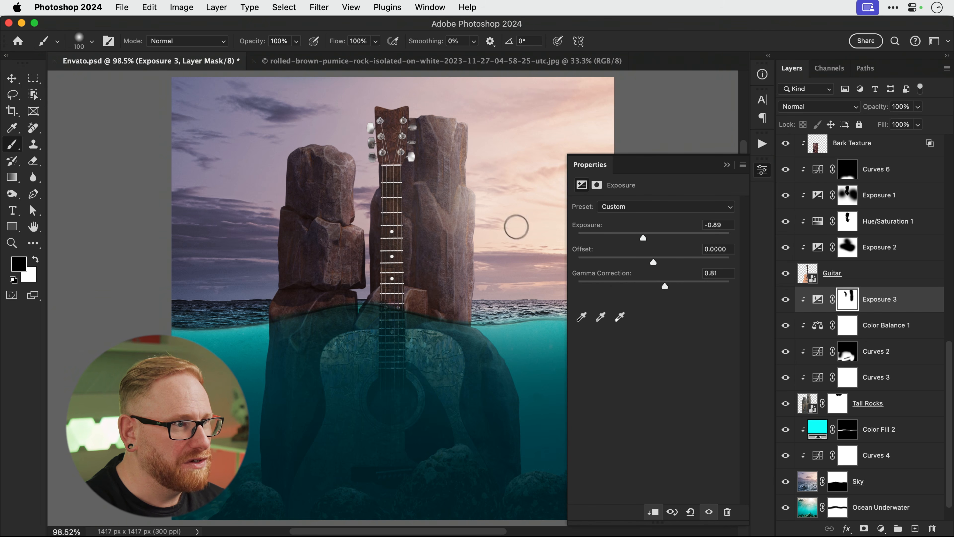
# Refine the mask on the right rock, alternating black and white with a smaller brush.
pyautogui.press('[')
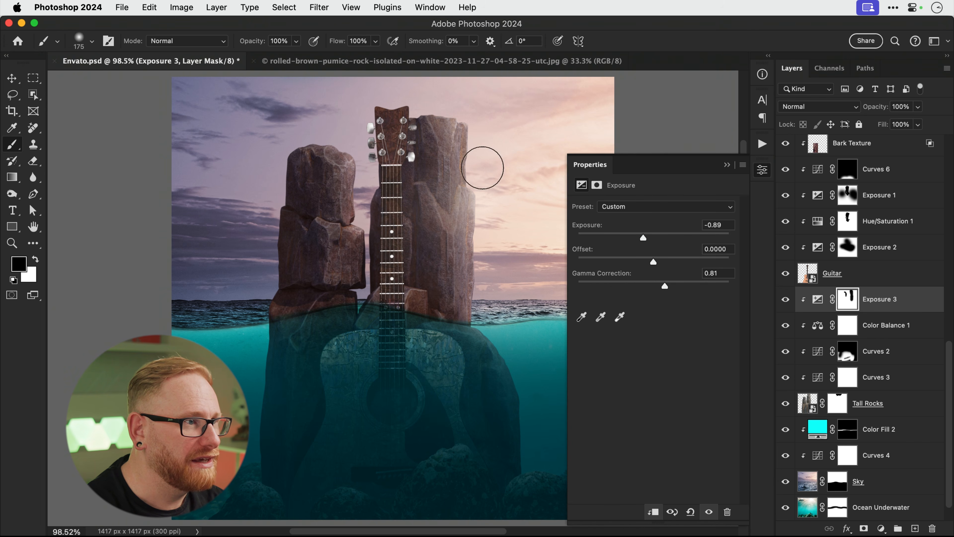
pyautogui.moveTo(435, 205); pyautogui.dragTo(452, 230)
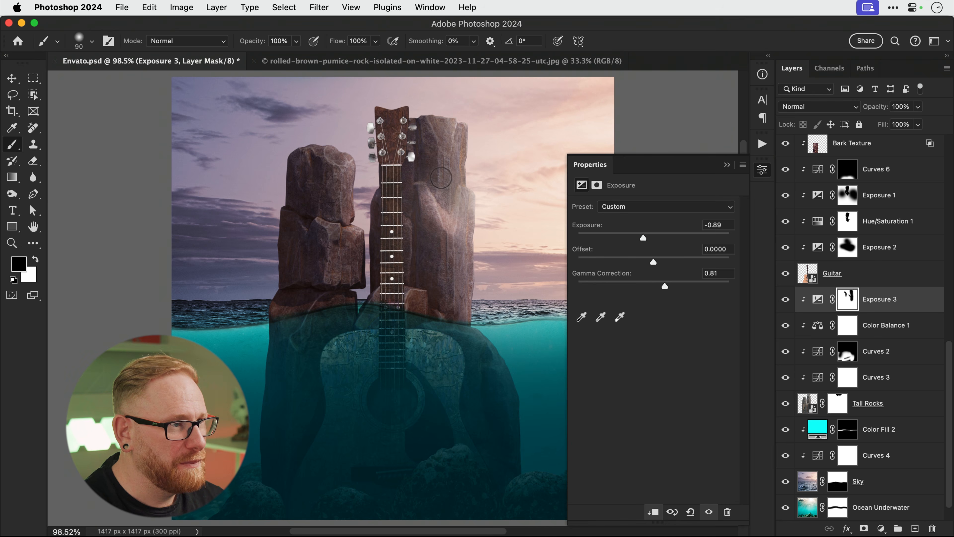
pyautogui.press('x')
pyautogui.moveTo(439, 185); pyautogui.dragTo(440, 194)
pyautogui.press('x')
pyautogui.press('x')
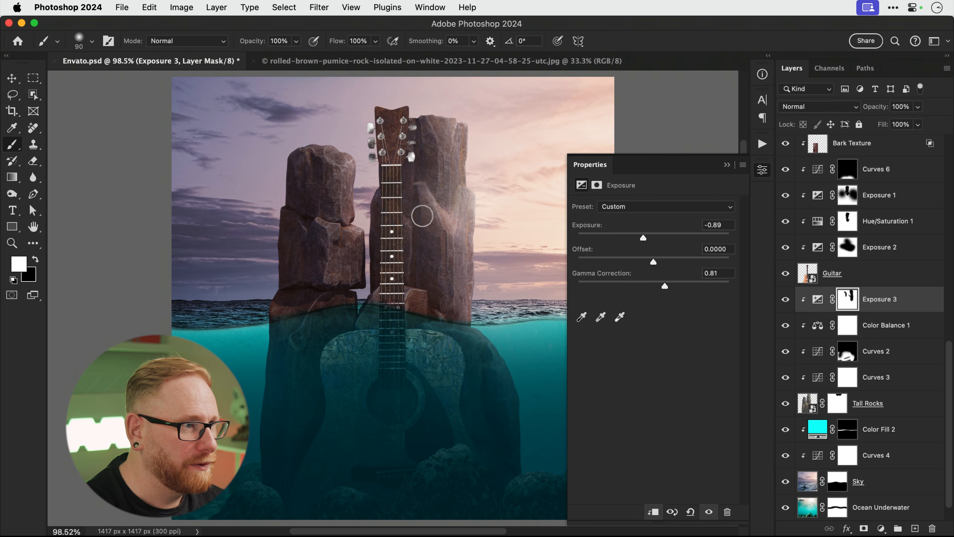
pyautogui.press('x')
pyautogui.press(']')
pyautogui.press(']')
pyautogui.press(']')
pyautogui.press(']')
pyautogui.press(']')
pyautogui.press(']')
pyautogui.press(']')
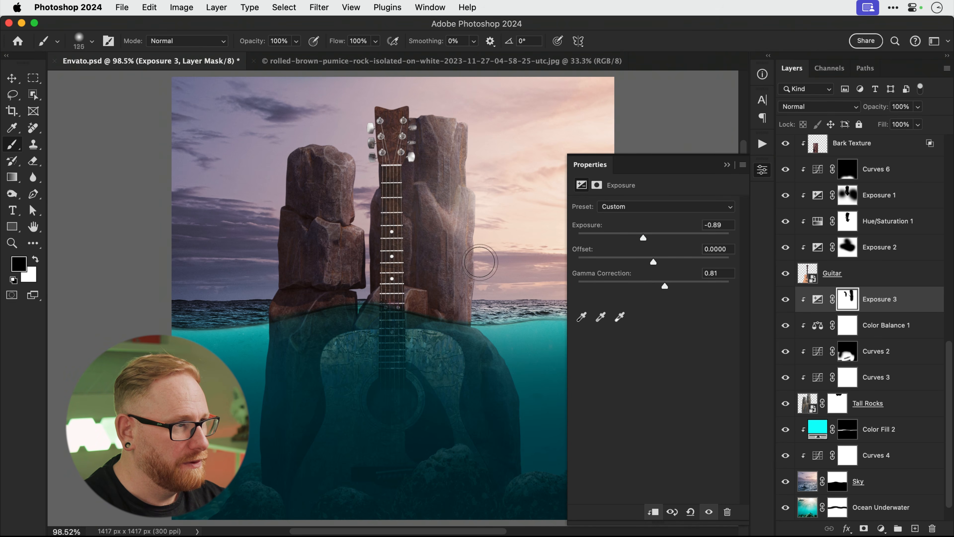
pyautogui.press('x')
pyautogui.press(']')
pyautogui.press(']')
pyautogui.press(']')
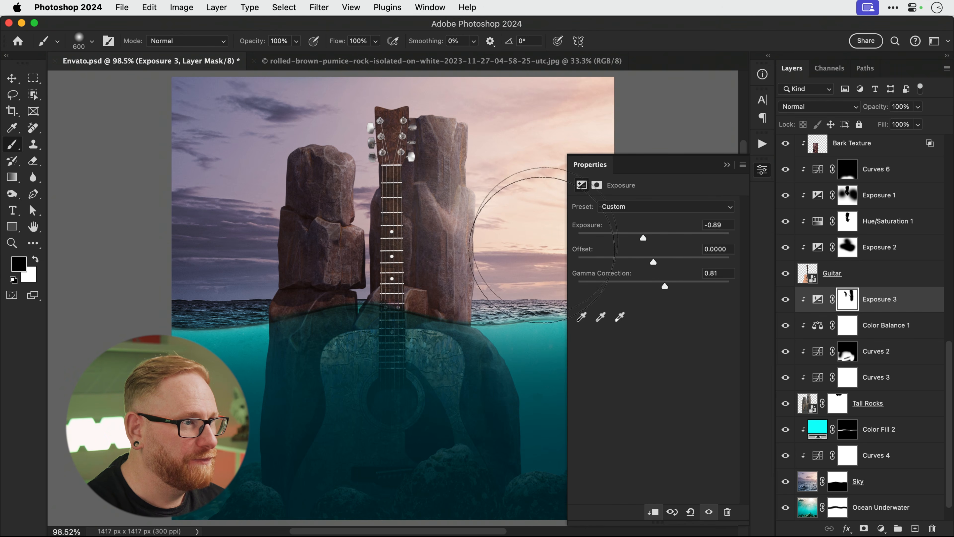
# Ease Exposure 3 to −0.50 exposure and 0.83 gamma, toggling it to compare the rocks.
pyautogui.press('x')
pyautogui.press('v')
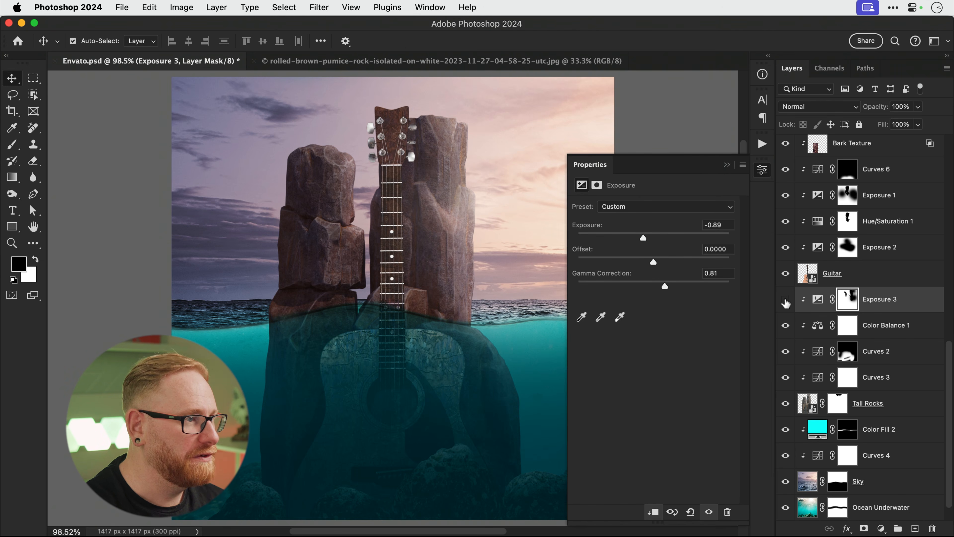
pyautogui.click(785, 301)
pyautogui.click(785, 301)
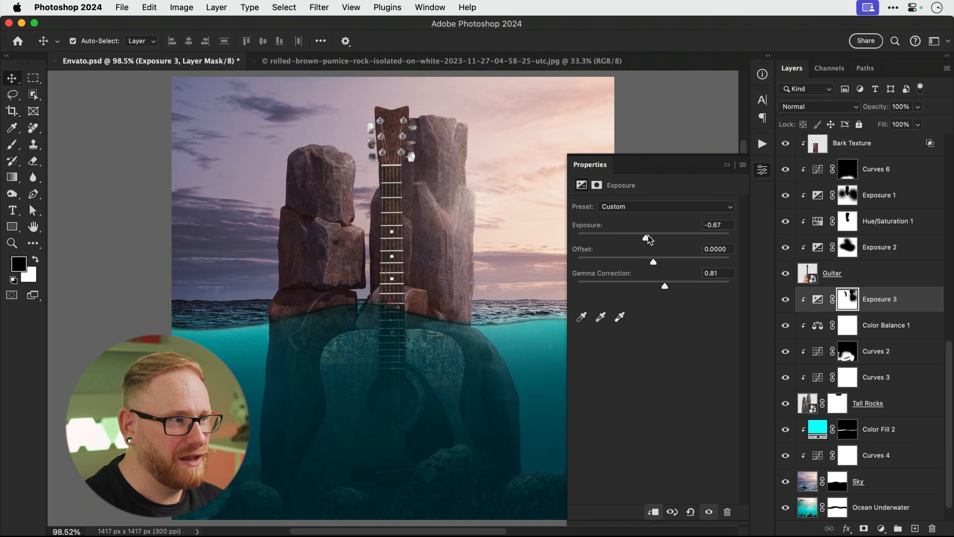
pyautogui.moveTo(648, 236); pyautogui.dragTo(649, 236)
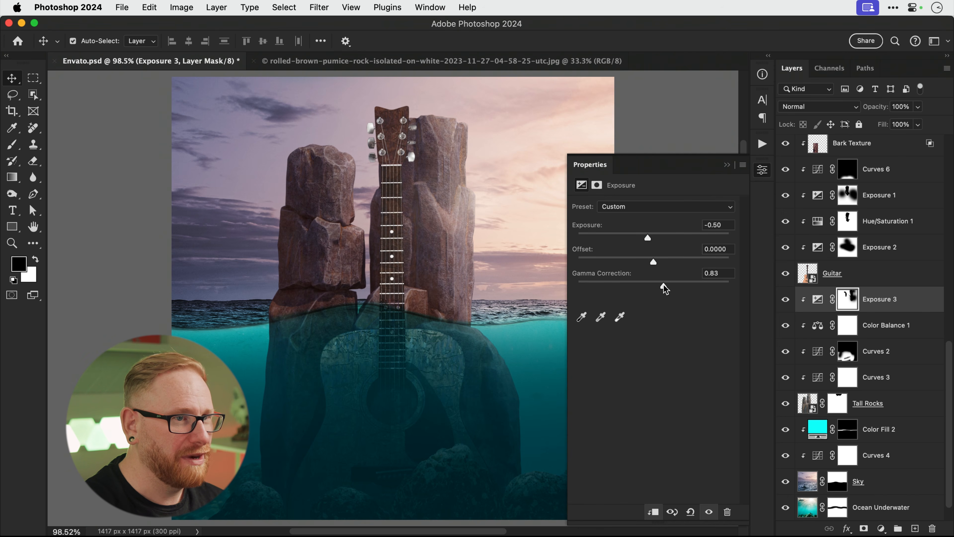
pyautogui.click(760, 174)
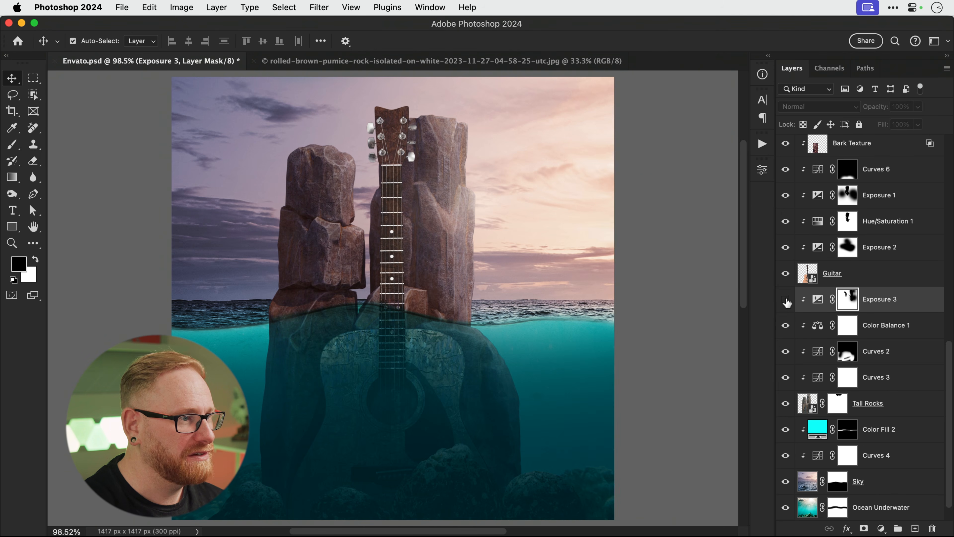
pyautogui.click(785, 299)
pyautogui.click(785, 300)
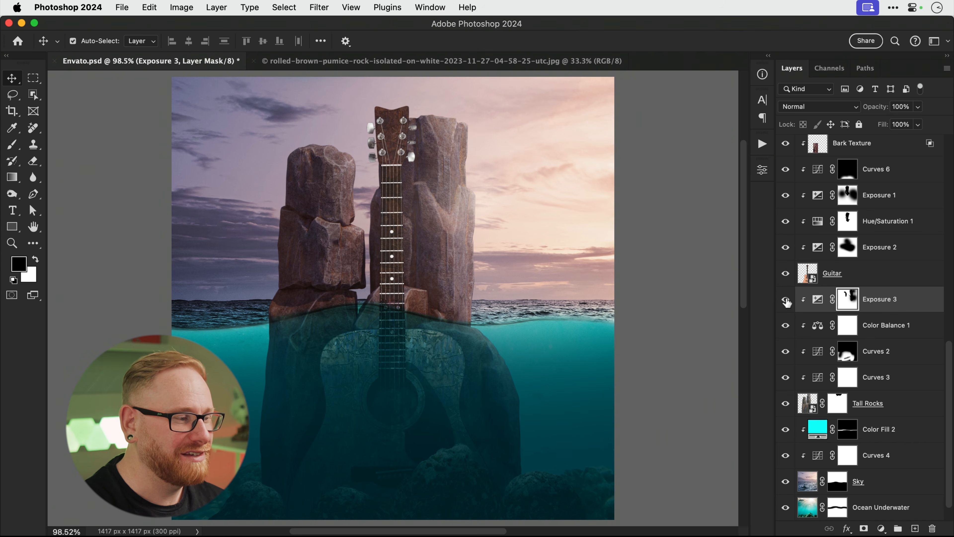
pyautogui.scroll(3, 927, 236)
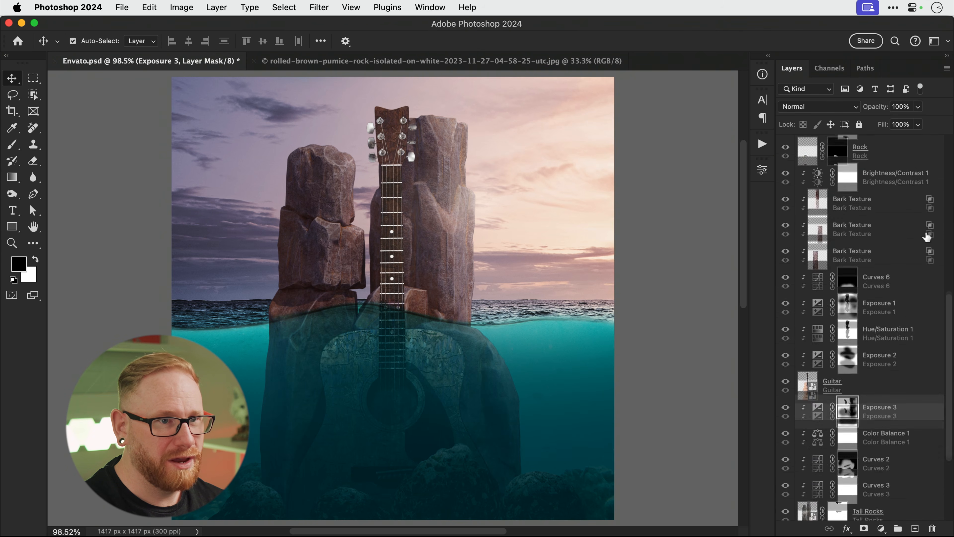
pyautogui.scroll(4, 927, 237)
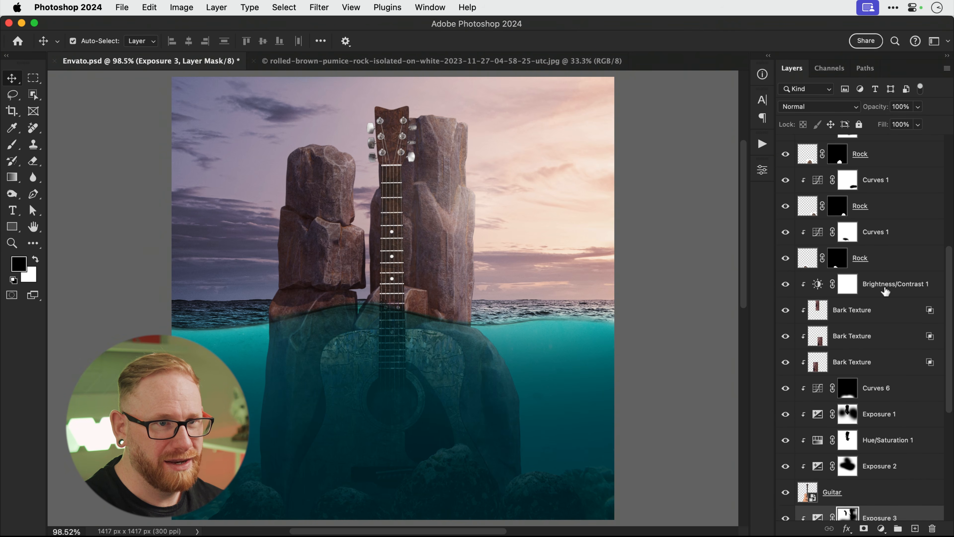
pyautogui.scroll(5, 885, 291)
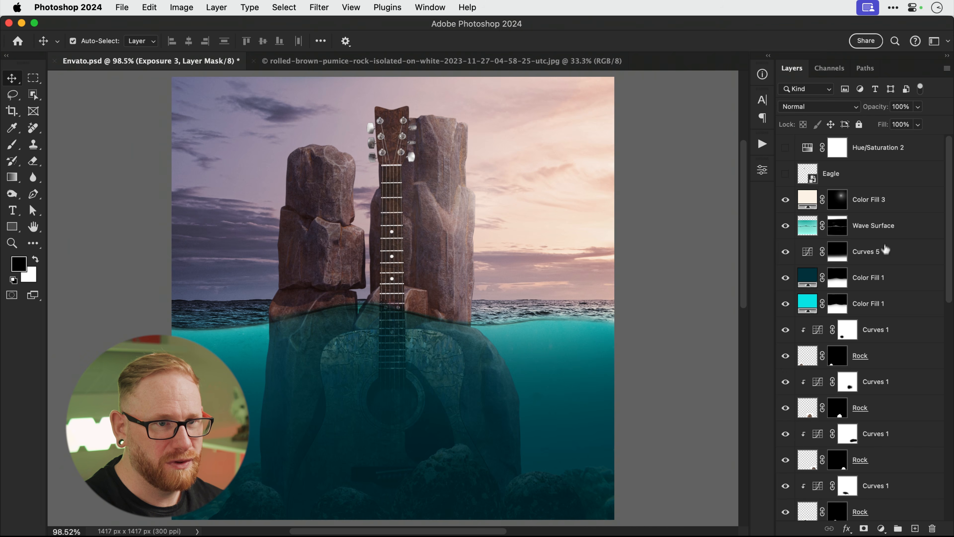
# Add a cyan (15fcff) Solid Color fill layer above Wave Surface.
pyautogui.click(885, 232)
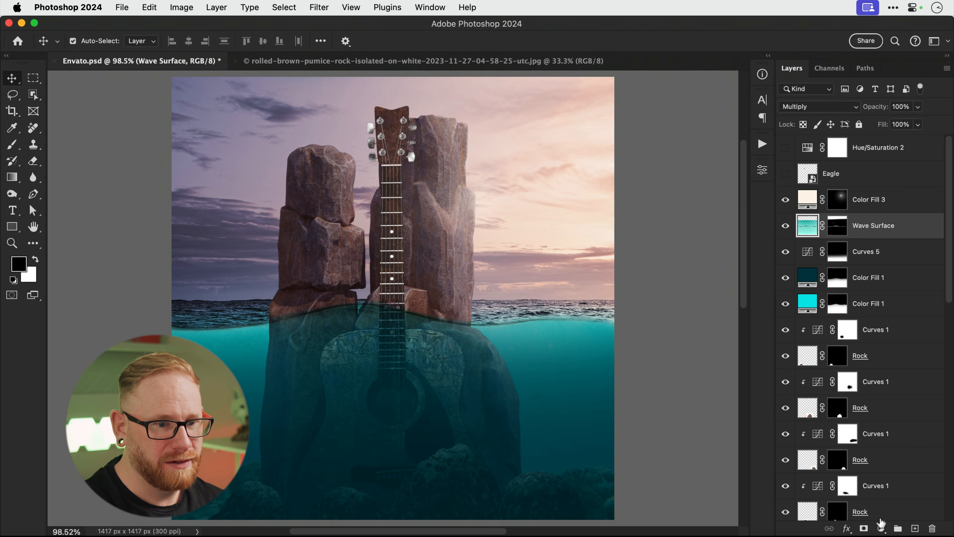
pyautogui.click(881, 527)
pyautogui.click(875, 300)
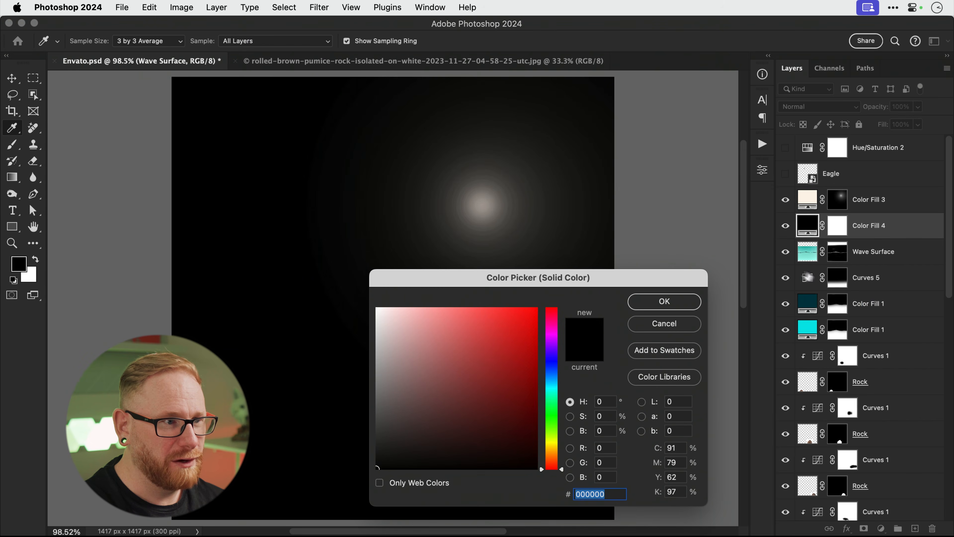
pyautogui.click(551, 384)
pyautogui.click(524, 307)
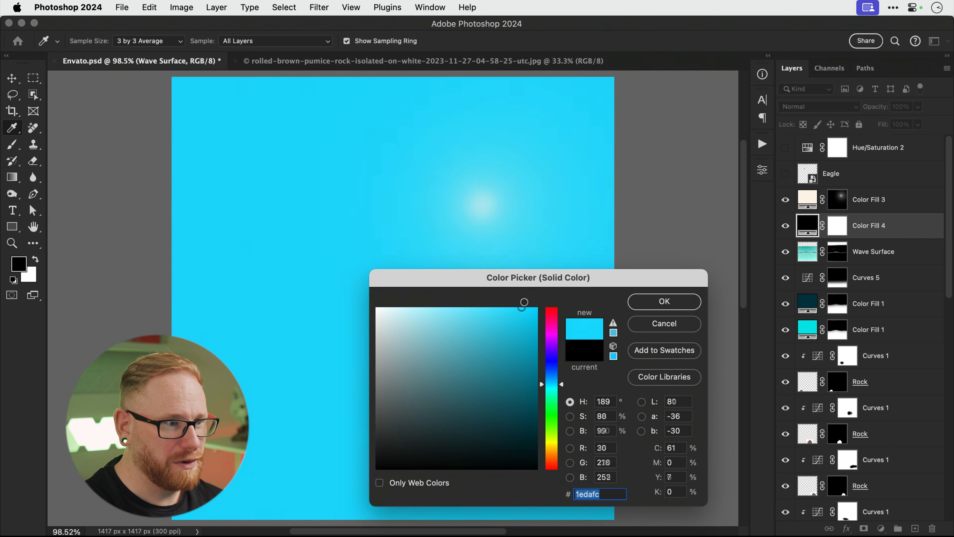
pyautogui.click(552, 389)
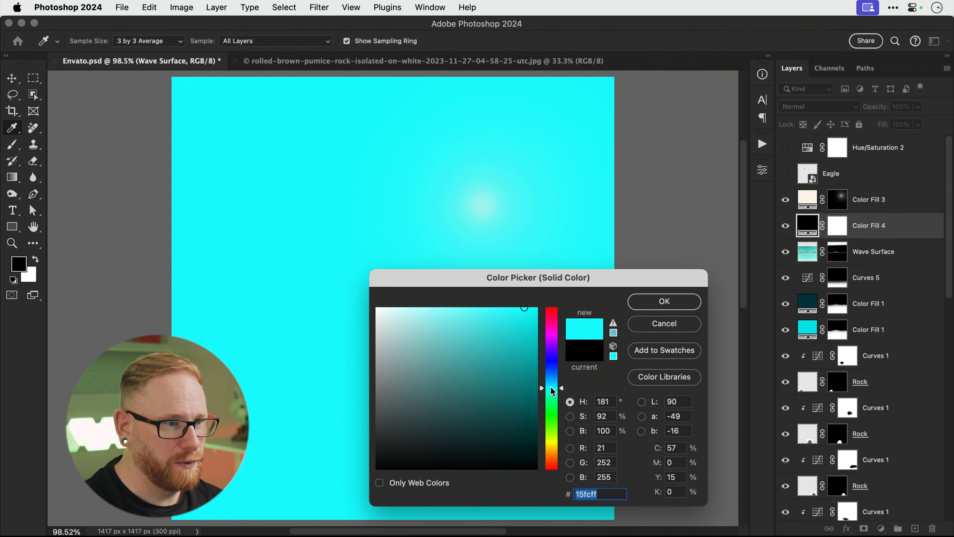
pyautogui.click(664, 301)
# Split the Blend If sliders on Color Fill 4 so the rocks and guitar show through.
pyautogui.rightClick(876, 227)
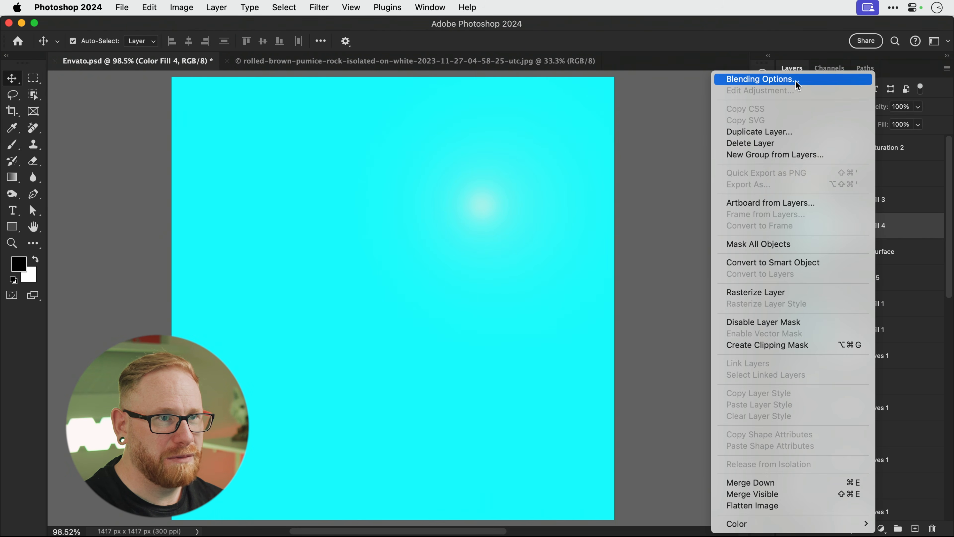
pyautogui.click(819, 80)
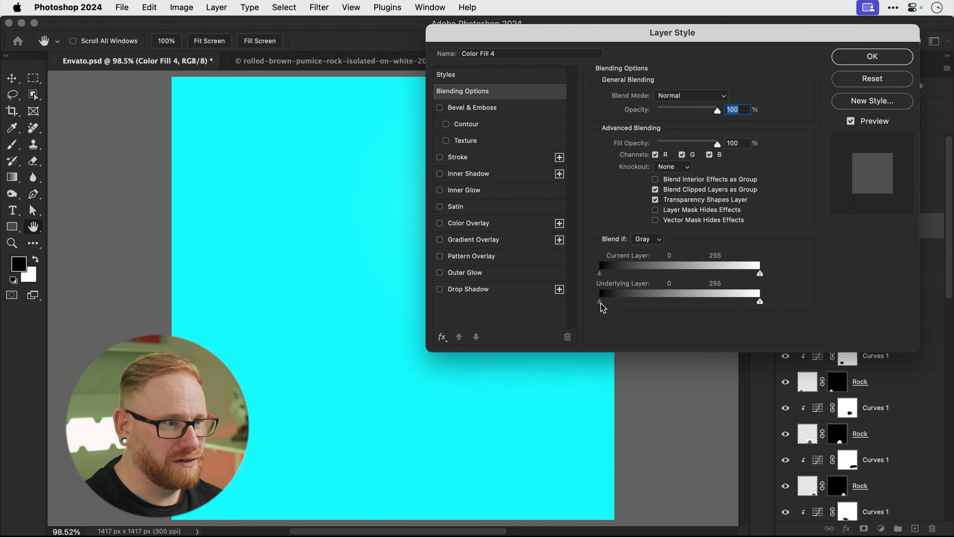
pyautogui.keyDown('alt'); pyautogui.moveTo(600, 302); pyautogui.dragTo(666, 306); pyautogui.keyUp('alt')
pyautogui.keyDown('alt'); pyautogui.moveTo(761, 303); pyautogui.dragTo(707, 306); pyautogui.keyUp('alt')
pyautogui.keyDown('alt'); pyautogui.moveTo(600, 274); pyautogui.dragTo(663, 274); pyautogui.keyUp('alt')
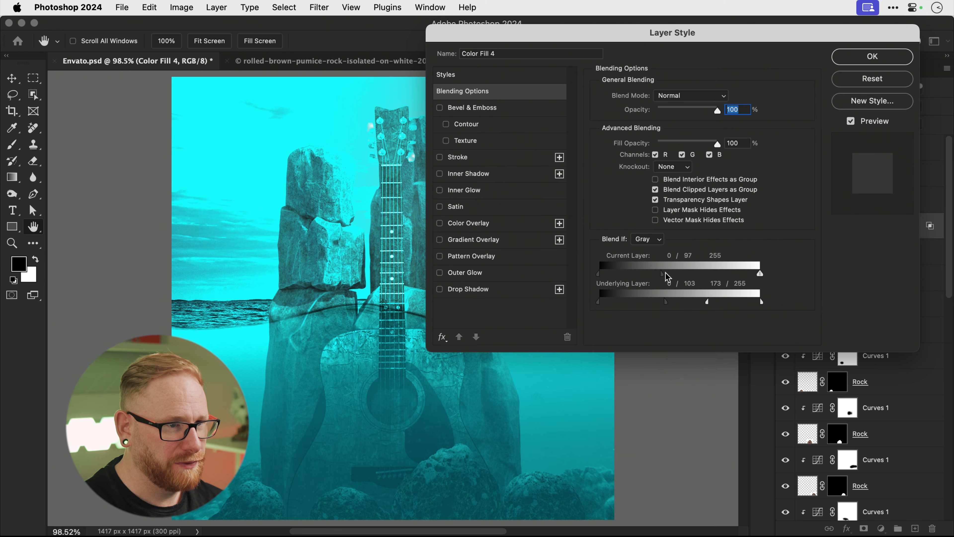
pyautogui.keyDown('alt'); pyautogui.moveTo(760, 276); pyautogui.dragTo(728, 305); pyautogui.keyUp('alt')
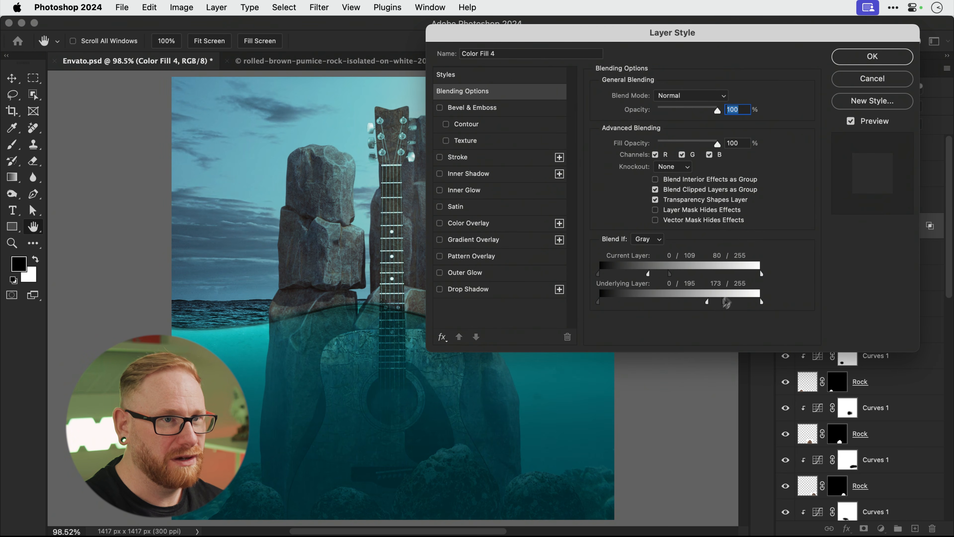
pyautogui.click(872, 57)
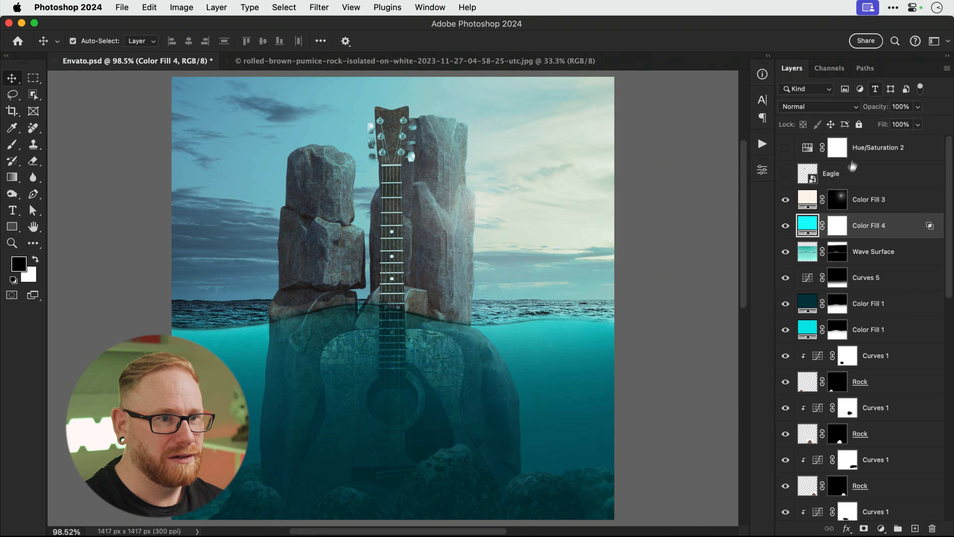
# Set Color Fill 4's blend mode to Overlay, comparing the cyan tint on and off.
pyautogui.click(786, 226)
pyautogui.click(786, 226)
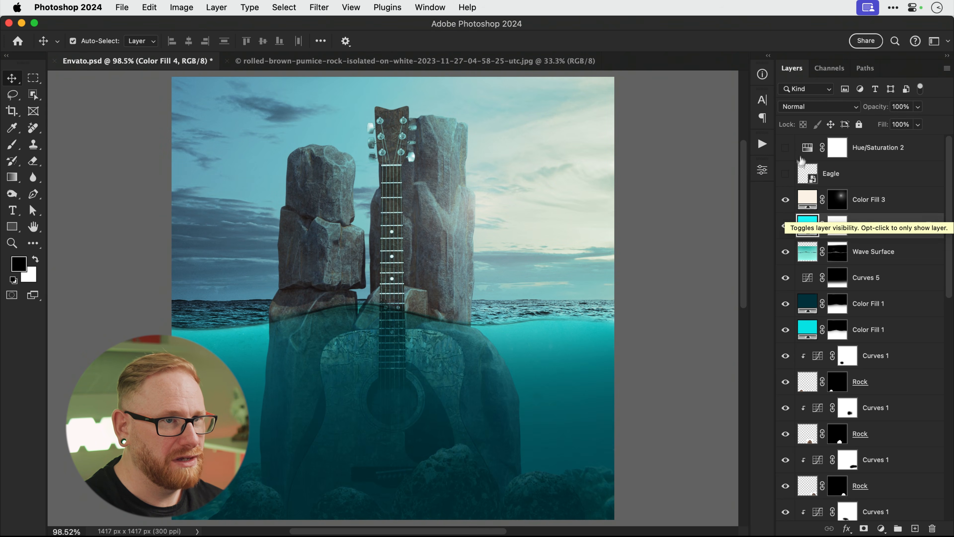
pyautogui.click(811, 107)
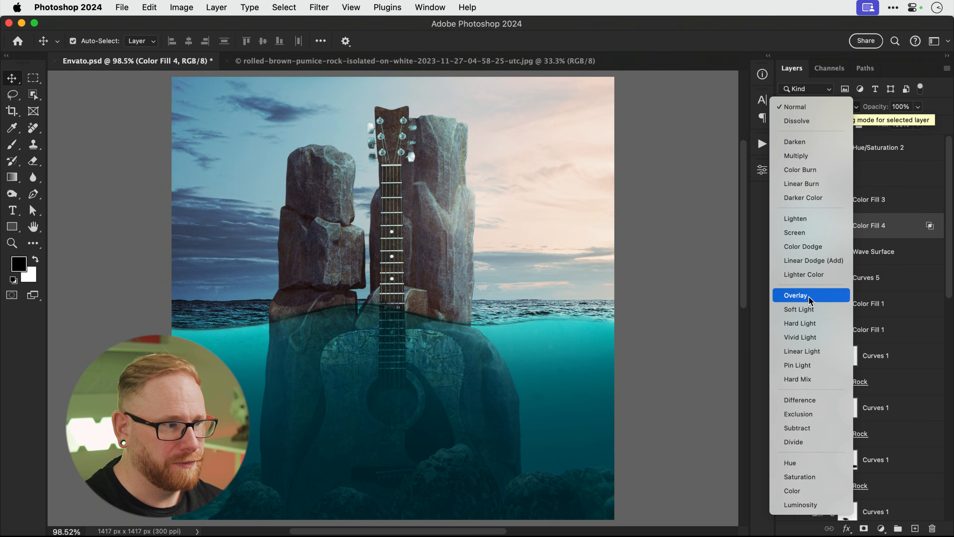
pyautogui.click(809, 297)
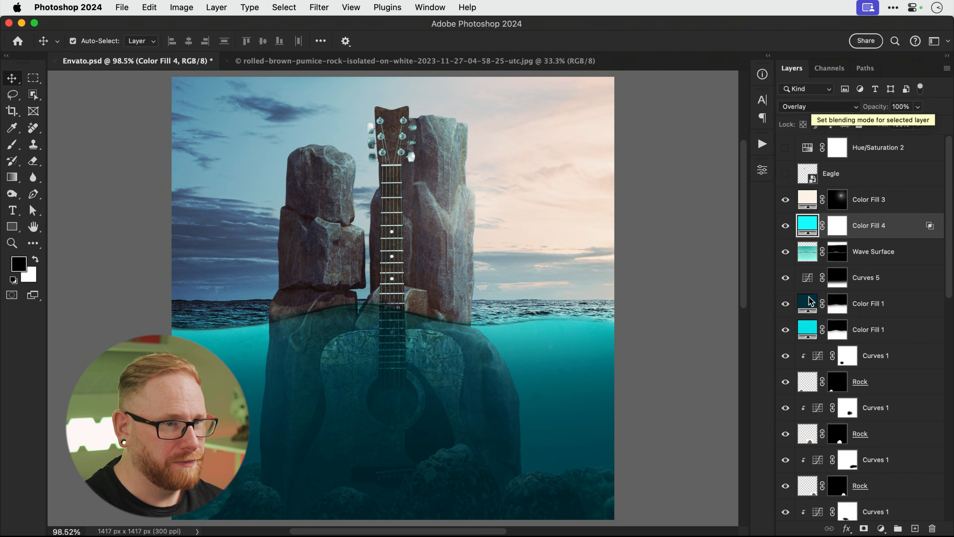
pyautogui.click(786, 226)
pyautogui.click(786, 225)
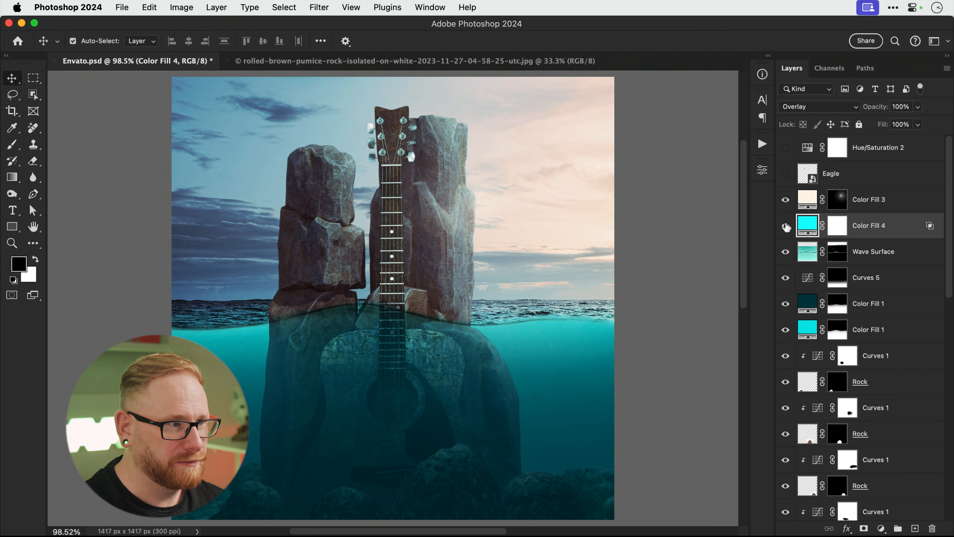
# Paint Color Fill 4's mask to remove the cyan tint from the upper-left and right sky.
pyautogui.click(840, 228)
pyautogui.press('b')
pyautogui.moveTo(255, 213)
pyautogui.mouseDown()
pyautogui.moveTo(138, 138)
pyautogui.moveTo(258, 101)
pyautogui.moveTo(649, 117)
pyautogui.moveTo(404, 124)
pyautogui.mouseUp()
pyautogui.press('[')
pyautogui.press('[')
pyautogui.press('[')
pyautogui.press('[')
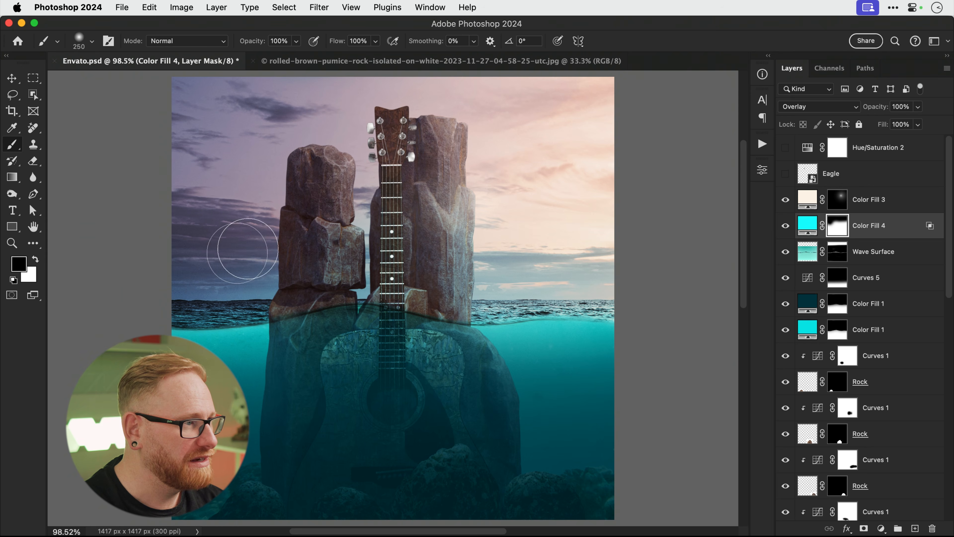
pyautogui.moveTo(243, 251)
pyautogui.mouseDown()
pyautogui.moveTo(134, 270)
pyautogui.moveTo(631, 277)
pyautogui.mouseUp()
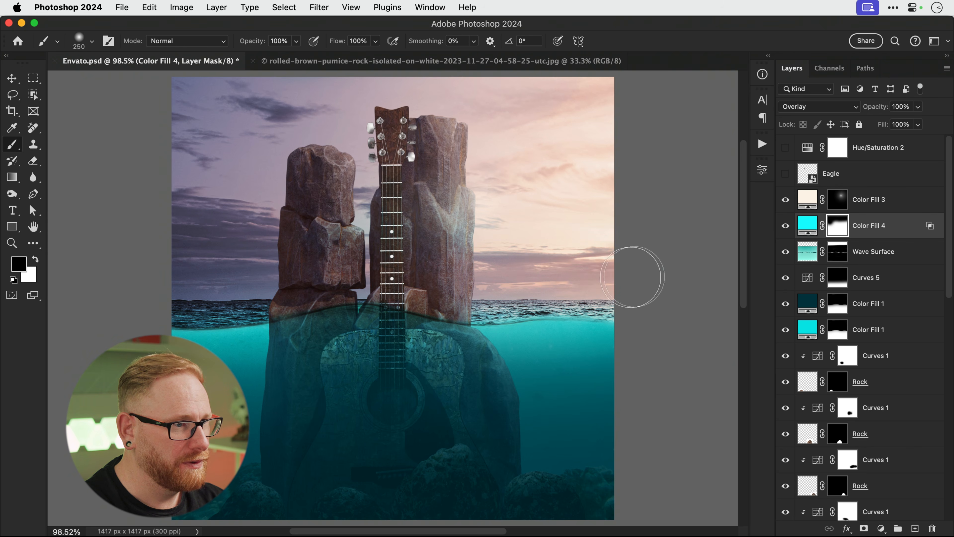
# Add a Levels layer clipped to Wave Surface, with black input about 99 and gamma 0.79.
pyautogui.press('v')
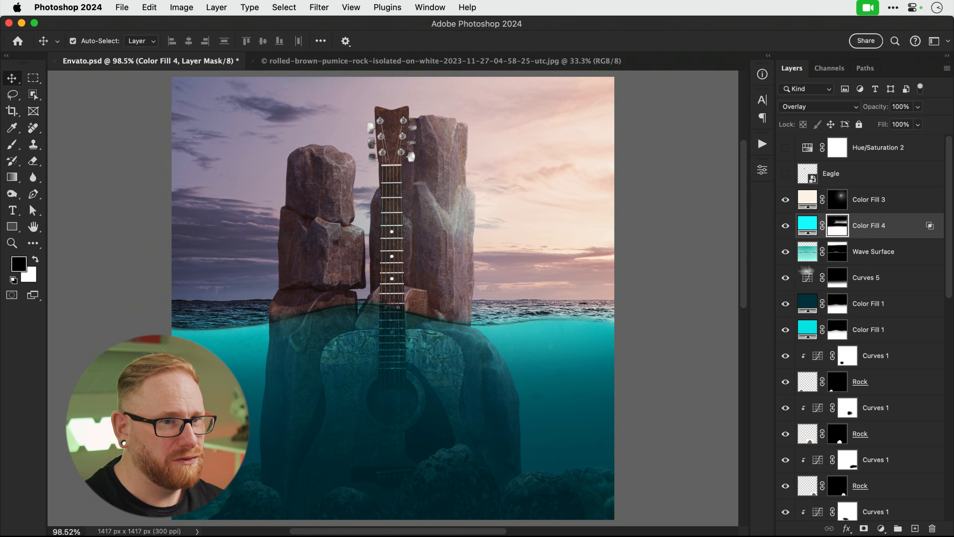
pyautogui.click(861, 261)
pyautogui.click(881, 529)
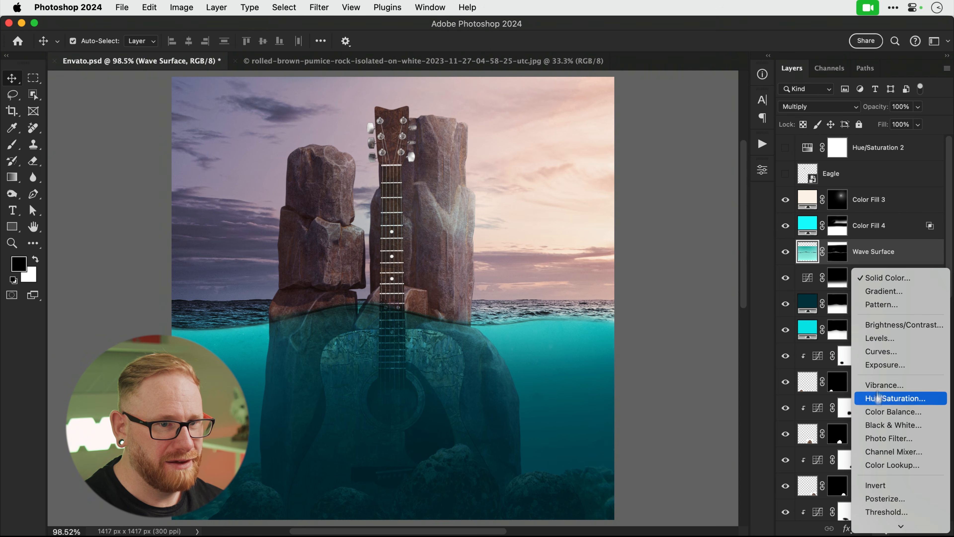
pyautogui.click(879, 338)
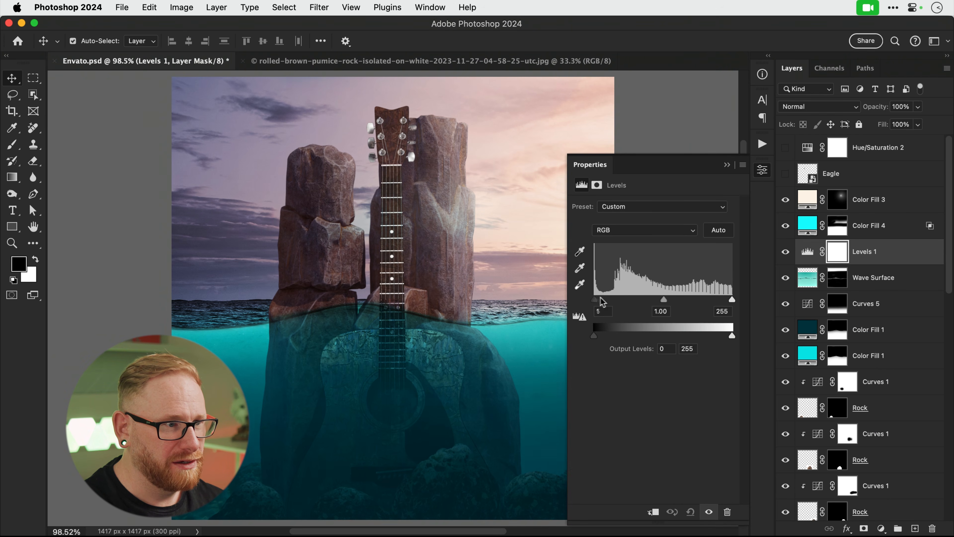
pyautogui.moveTo(602, 301); pyautogui.dragTo(699, 299)
pyautogui.click(653, 512)
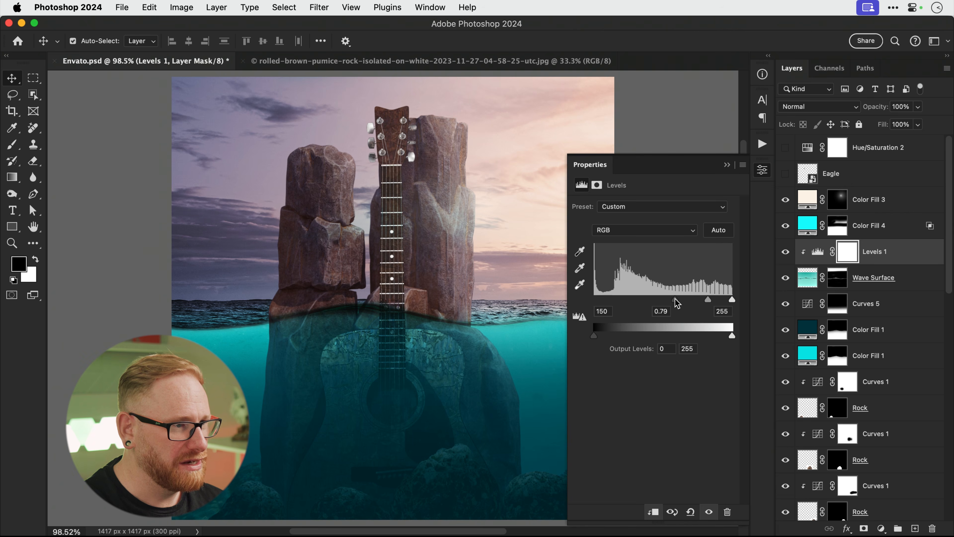
pyautogui.moveTo(675, 302); pyautogui.dragTo(621, 305)
pyautogui.click(762, 170)
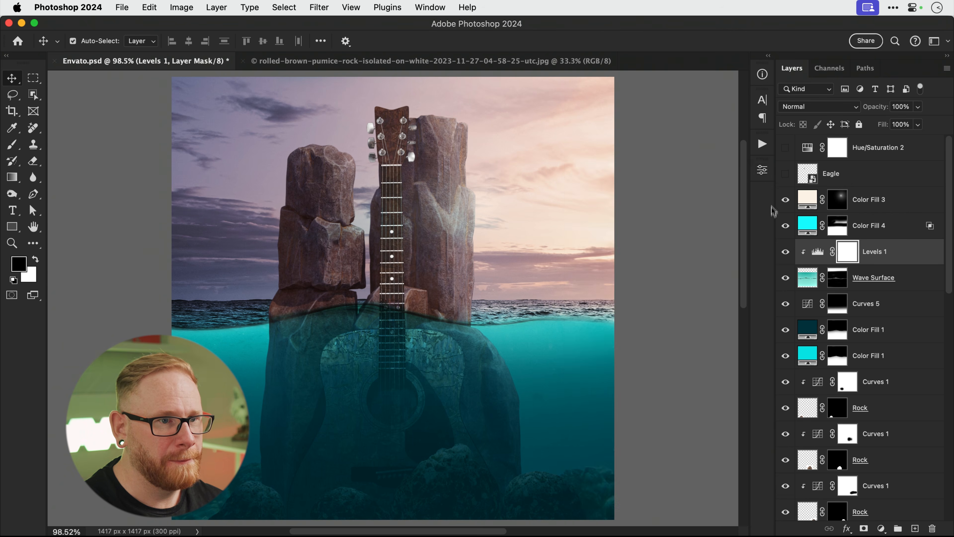
# Delete Levels 1, target the Tall Rocks mask, and zoom into the left rock's waterline.
pyautogui.press('super+e')
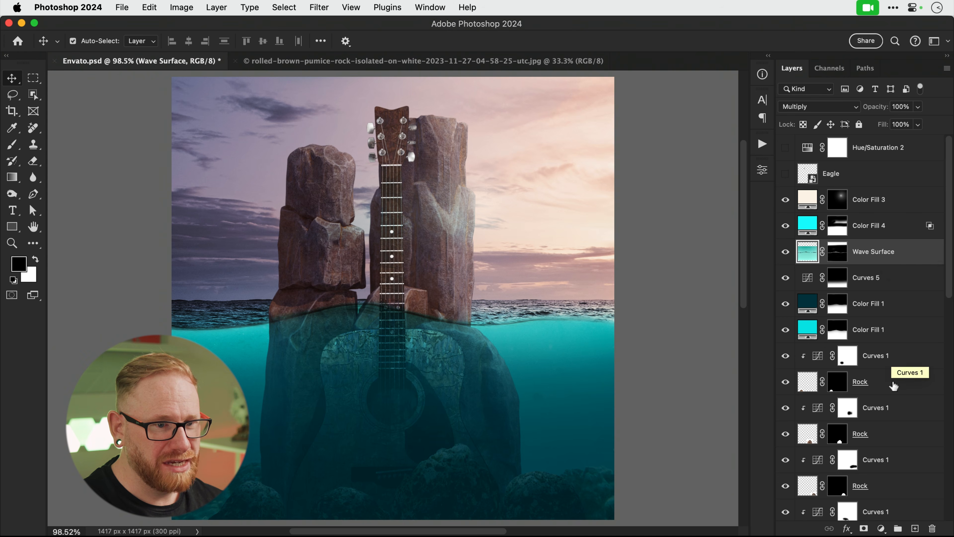
pyautogui.scroll(-8, 895, 376)
pyautogui.scroll(-5, 893, 385)
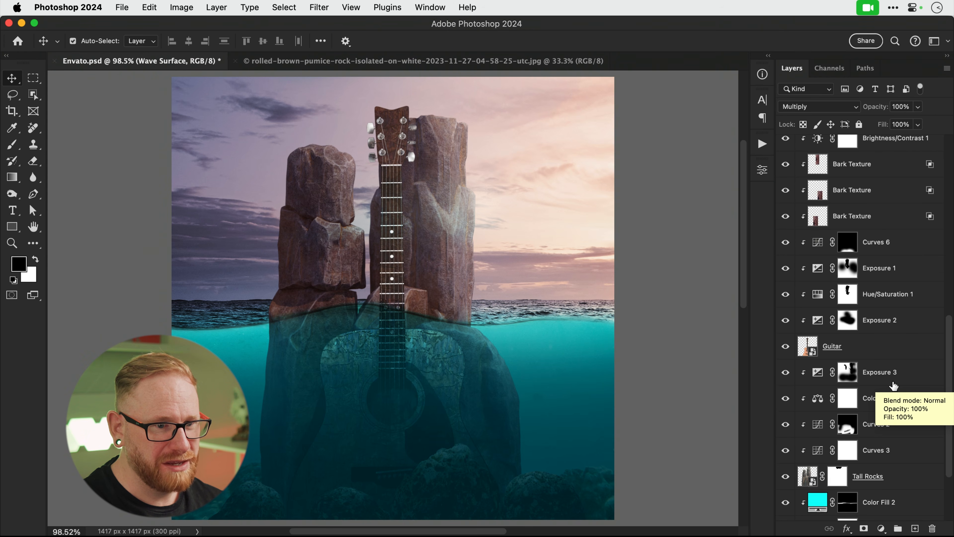
pyautogui.click(839, 477)
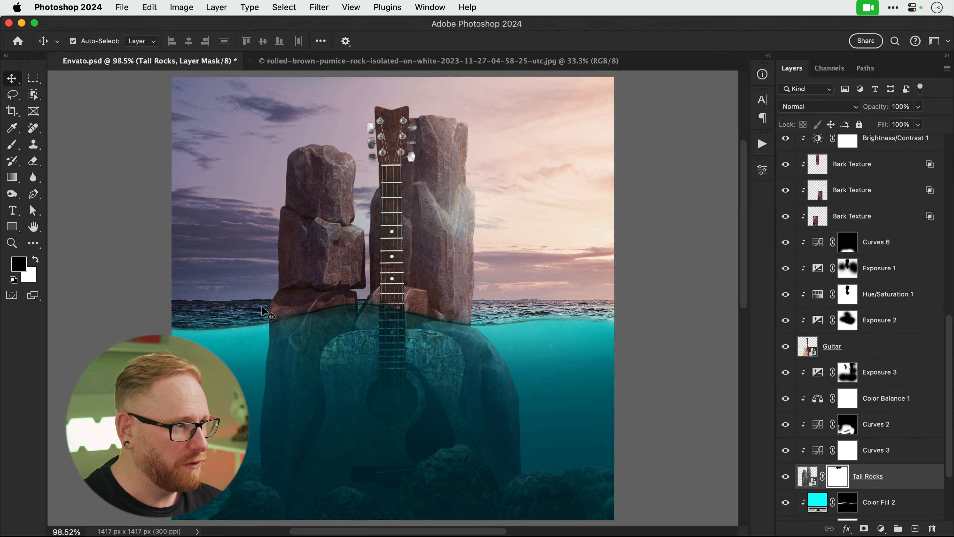
pyautogui.press('z')
pyautogui.click(267, 312)
pyautogui.click(269, 314)
# With a small black brush, refine the left rock's waterline mask, redoing the bad strokes.
pyautogui.press('b')
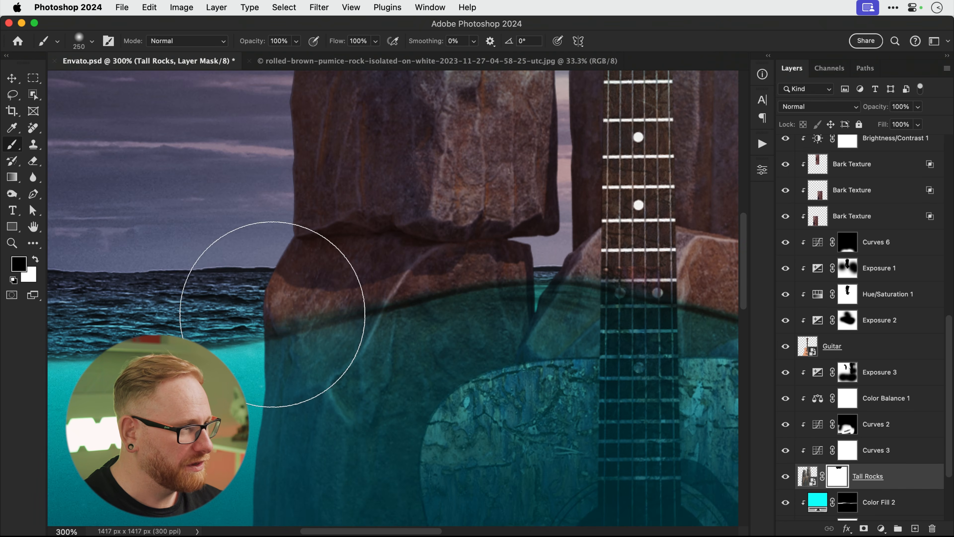
pyautogui.press('[')
pyautogui.press('[')
pyautogui.press('[')
pyautogui.press('[')
pyautogui.press('[')
pyautogui.press('[')
pyautogui.press('[')
pyautogui.press('[')
pyautogui.press('[')
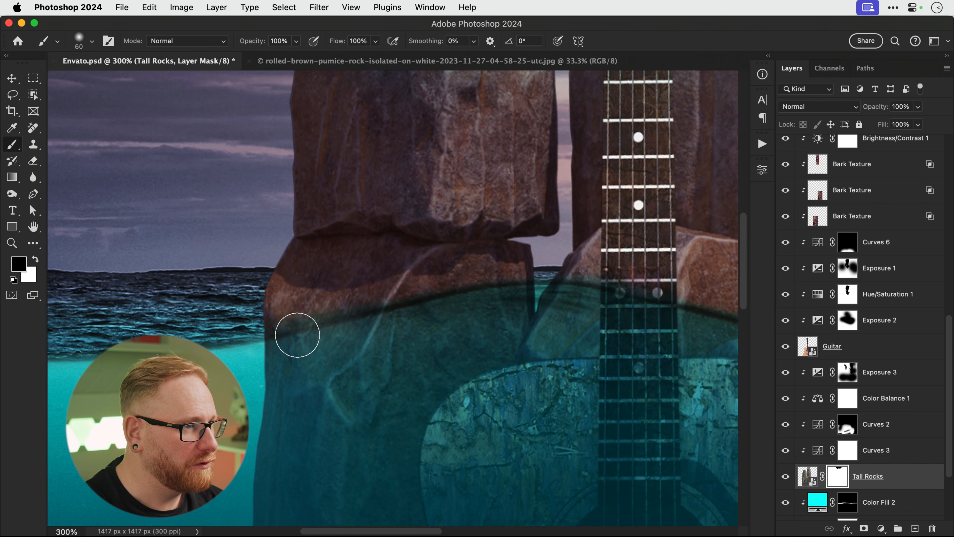
pyautogui.press('[')
pyautogui.press('[')
pyautogui.press('[')
pyautogui.press('[')
pyautogui.press('[')
pyautogui.press('[')
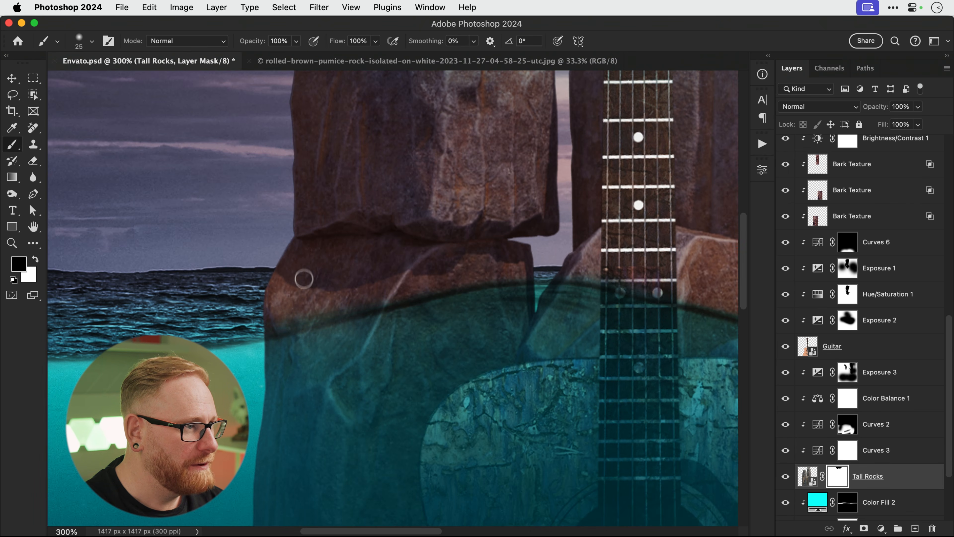
pyautogui.press('[')
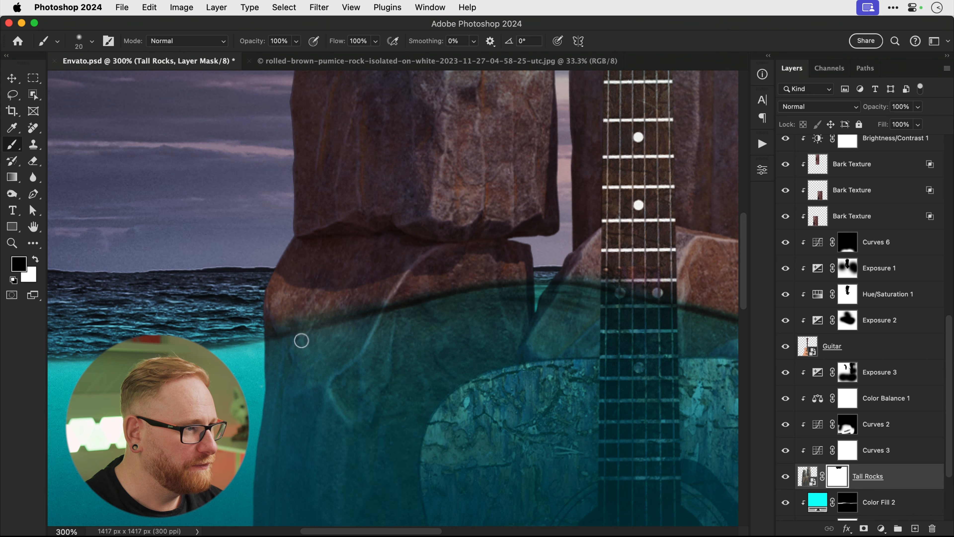
pyautogui.press('[')
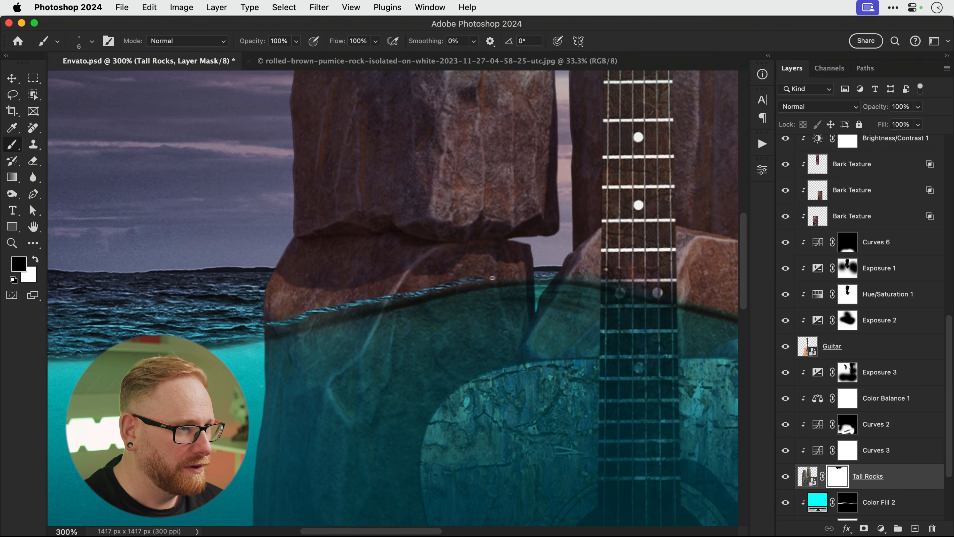
pyautogui.moveTo(506, 279)
pyautogui.mouseDown()
pyautogui.moveTo(259, 331)
pyautogui.moveTo(342, 310)
pyautogui.mouseUp()
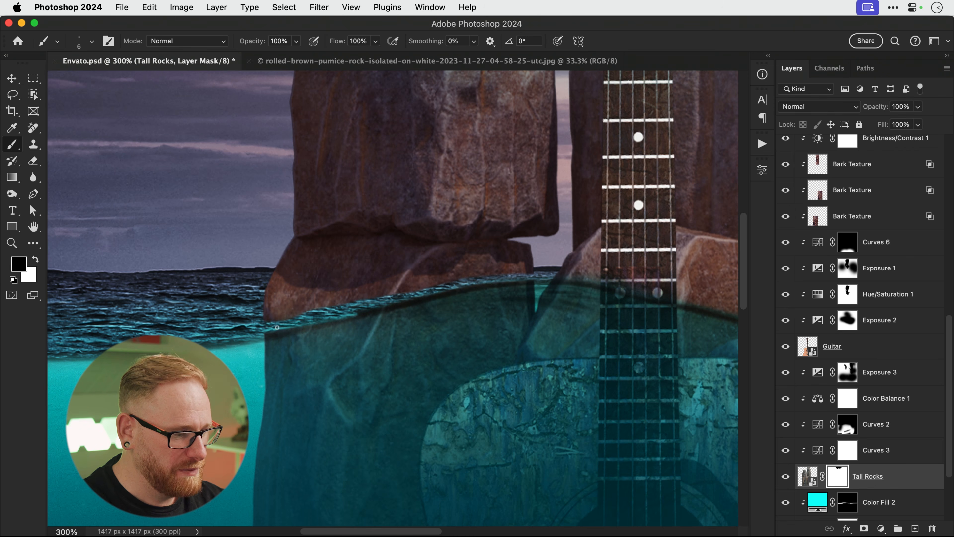
pyautogui.moveTo(262, 333); pyautogui.dragTo(421, 294)
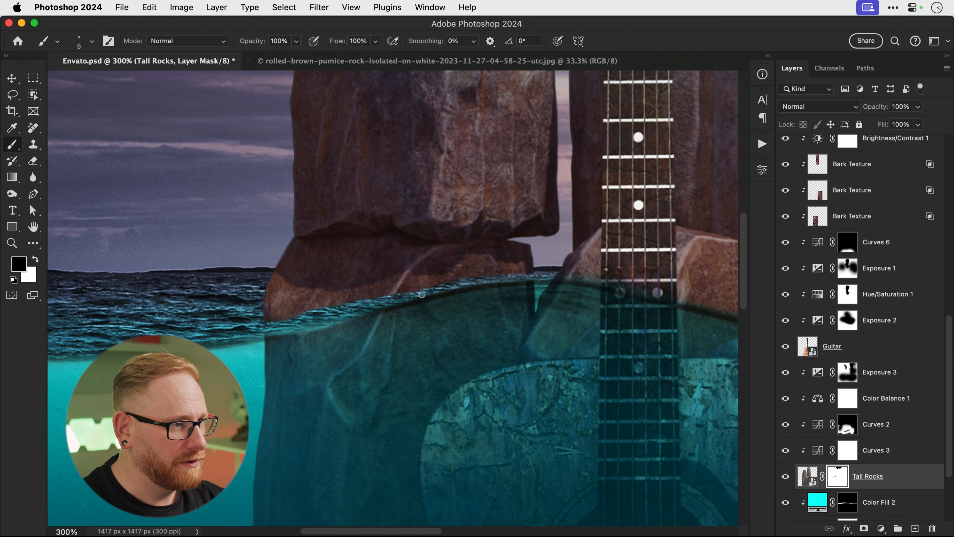
pyautogui.press('super+z')
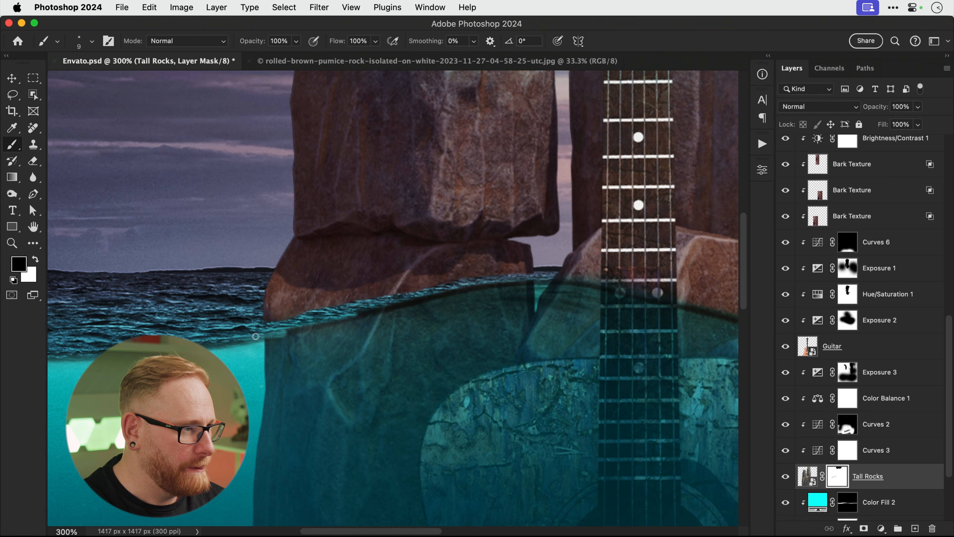
pyautogui.press('super+z')
pyautogui.moveTo(263, 336); pyautogui.dragTo(310, 326)
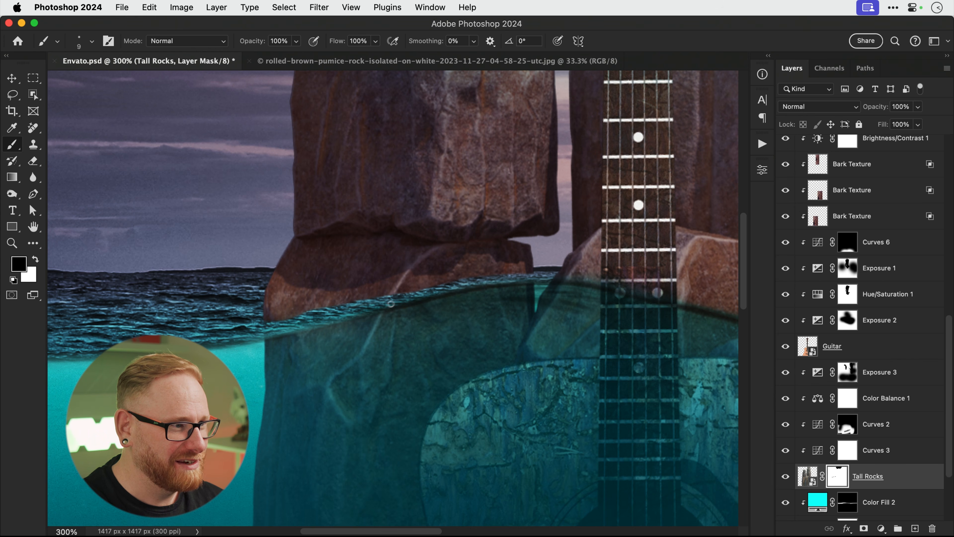
# Near the guitar neck and right rock, restore rock in white and hide the dark waterline rim in black.
pyautogui.moveTo(507, 283); pyautogui.dragTo(338, 336)
pyautogui.press('x')
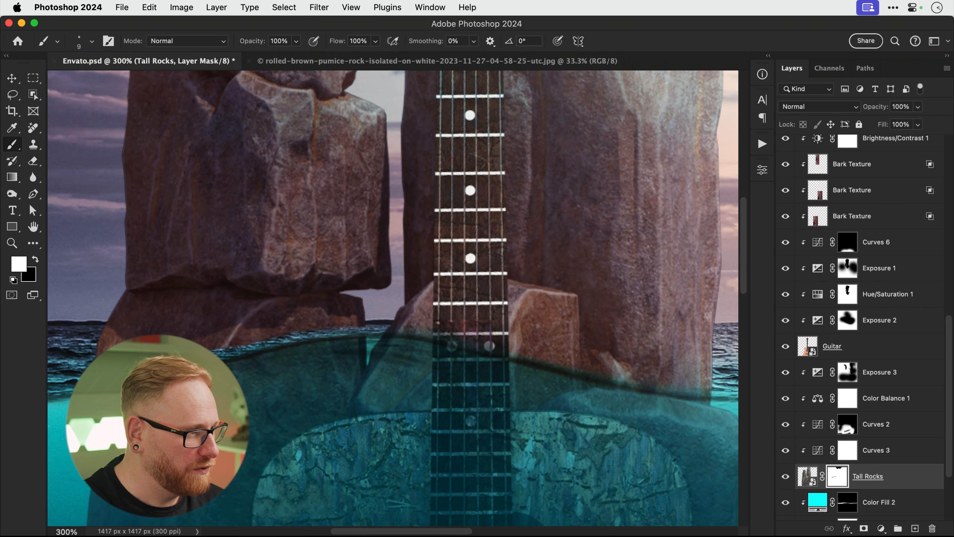
pyautogui.moveTo(235, 347); pyautogui.dragTo(366, 330)
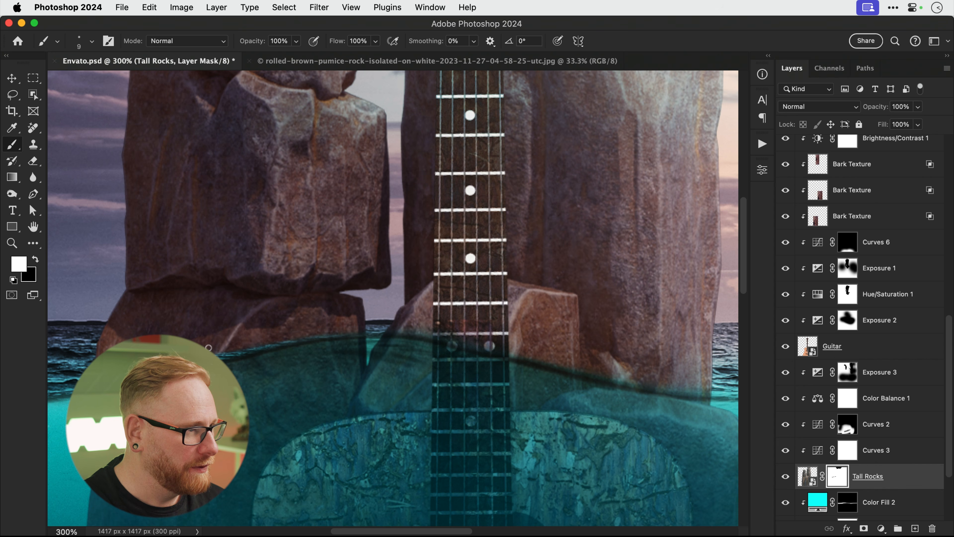
pyautogui.press('x')
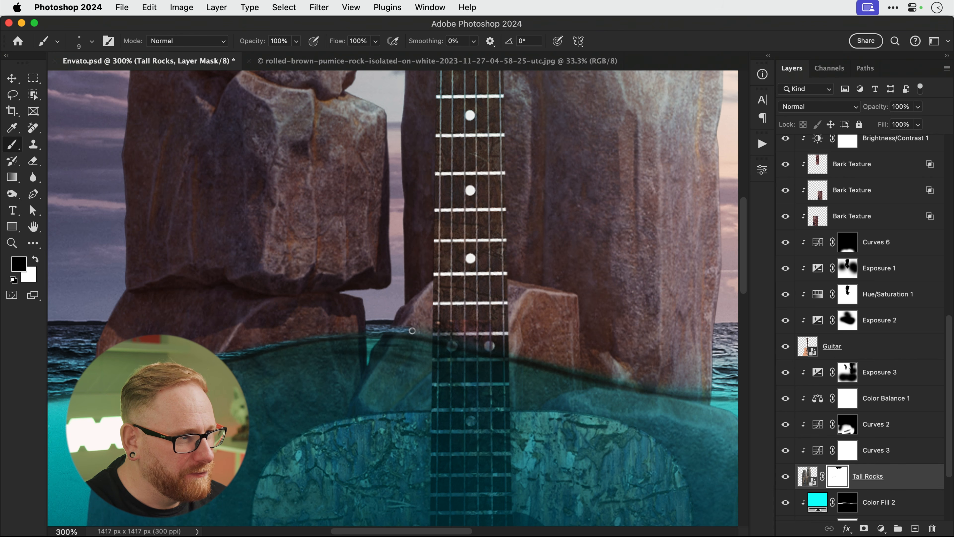
pyautogui.moveTo(478, 347)
pyautogui.mouseDown()
pyautogui.moveTo(723, 393)
pyautogui.moveTo(609, 373)
pyautogui.mouseUp()
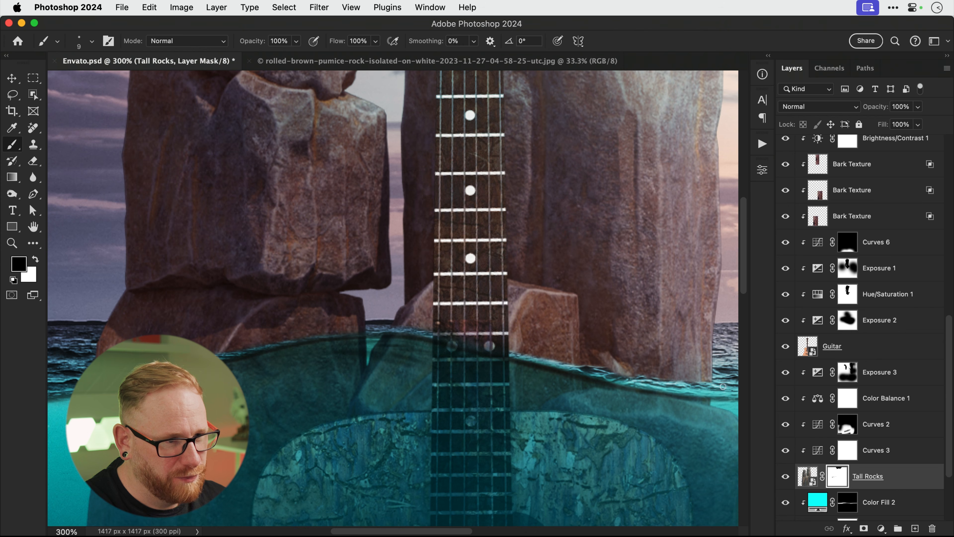
pyautogui.moveTo(723, 387)
pyautogui.mouseDown()
pyautogui.moveTo(663, 393)
pyautogui.moveTo(517, 356)
pyautogui.mouseUp()
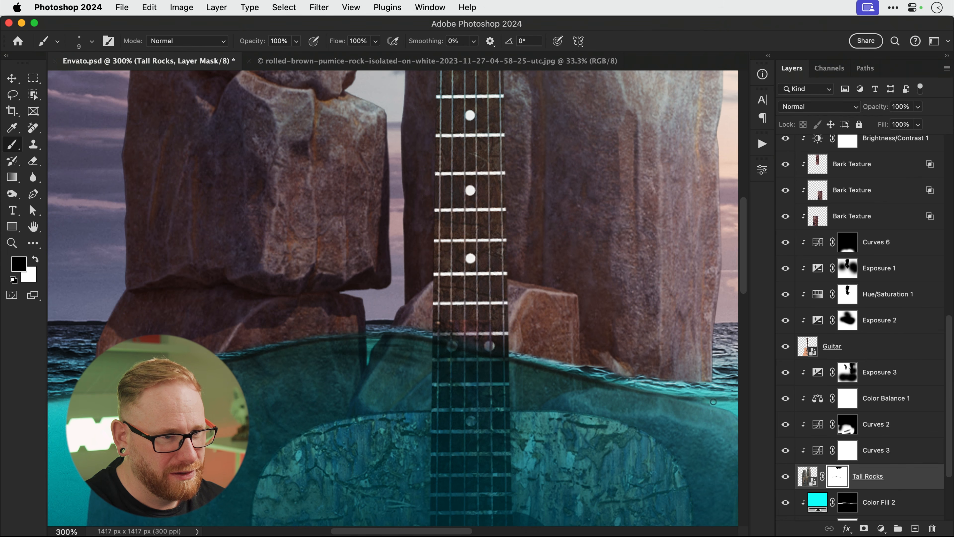
pyautogui.press('x')
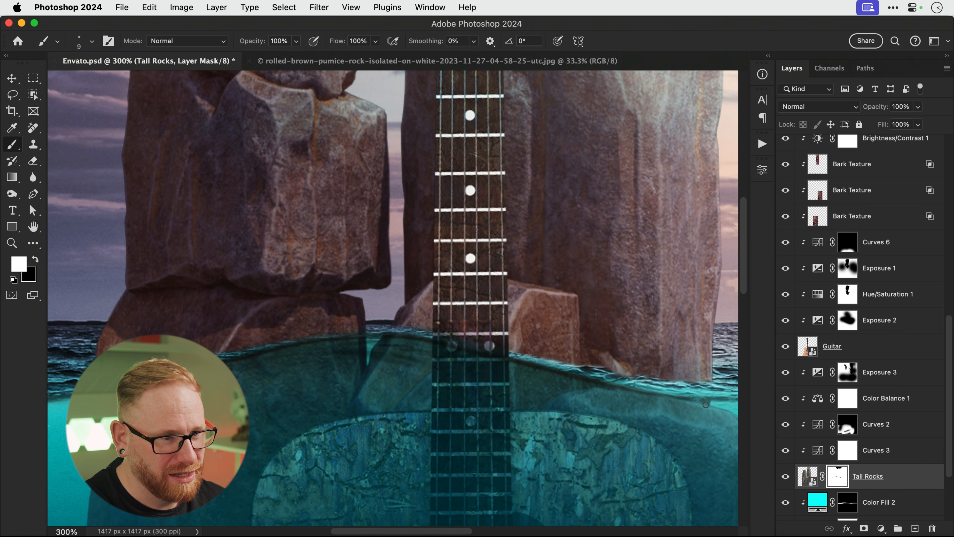
pyautogui.press('v')
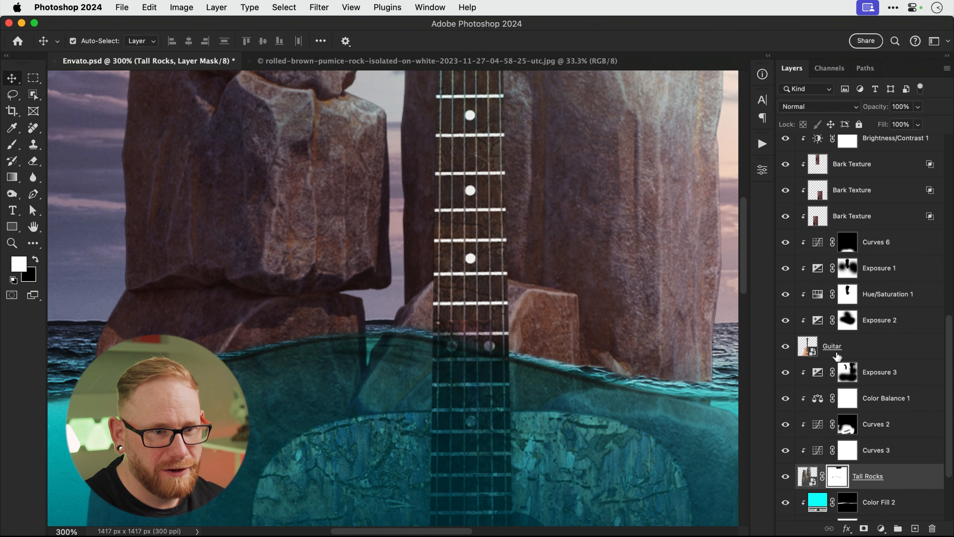
# Mask the Guitar layer, paint black over the neck's waterline edge, then fit the image on screen.
pyautogui.click(838, 359)
pyautogui.click(864, 528)
pyautogui.press('b')
pyautogui.press('x')
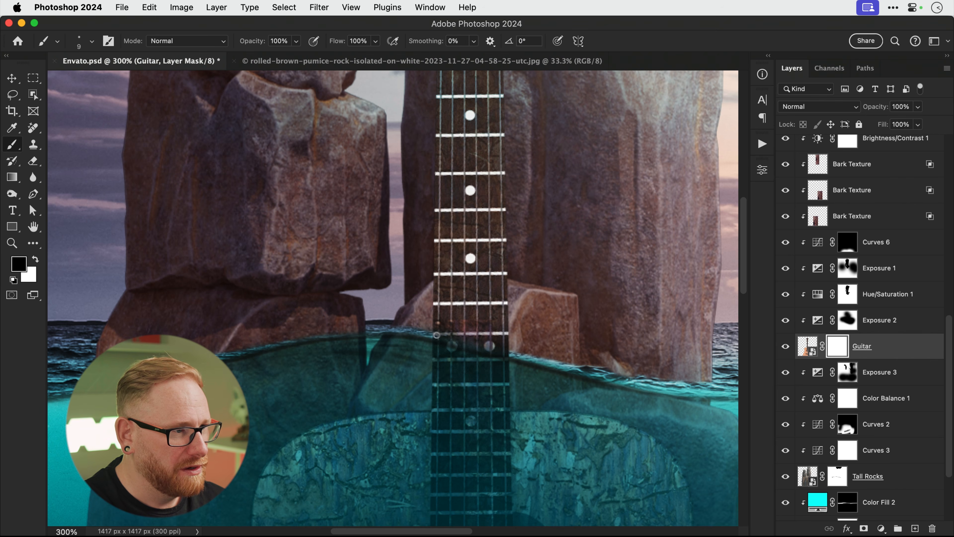
pyautogui.moveTo(443, 339); pyautogui.dragTo(514, 356)
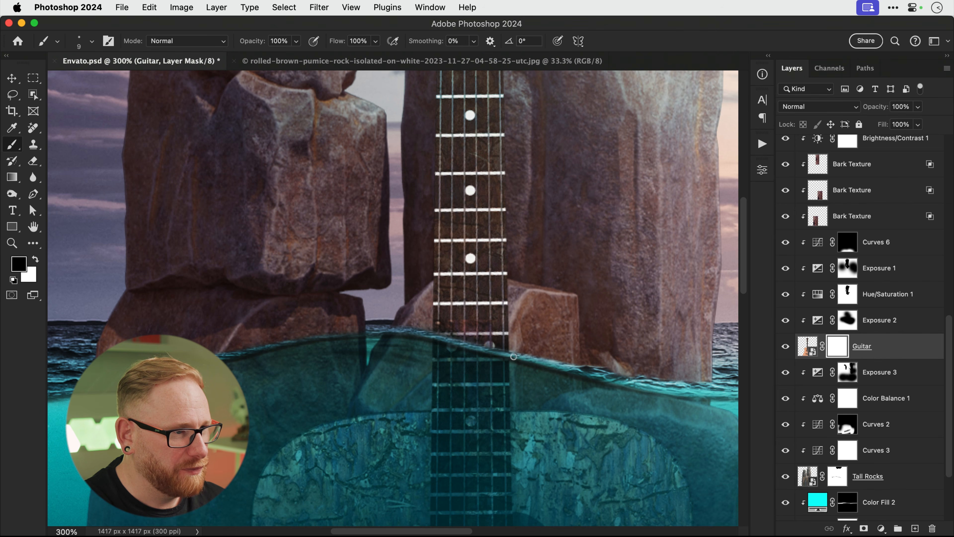
pyautogui.press('super+z')
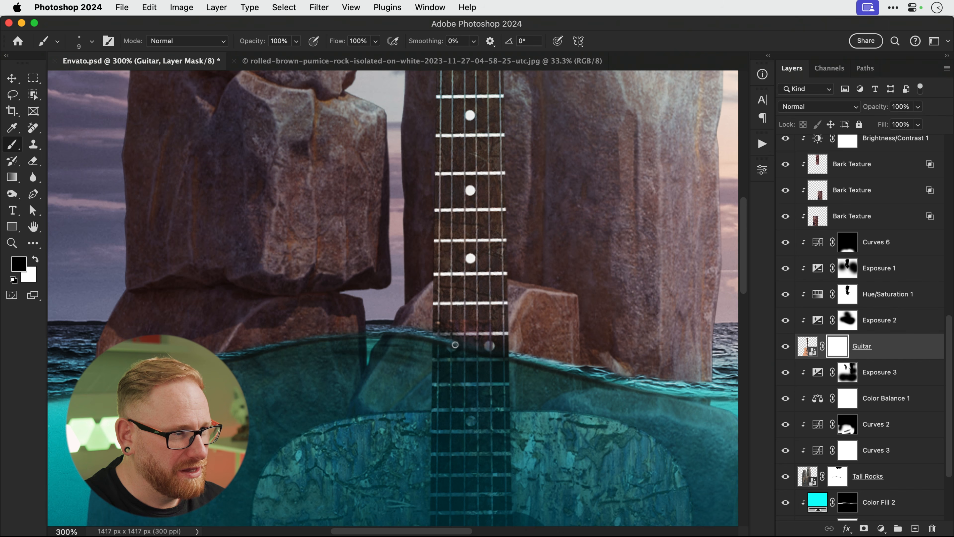
pyautogui.moveTo(455, 345); pyautogui.dragTo(515, 360)
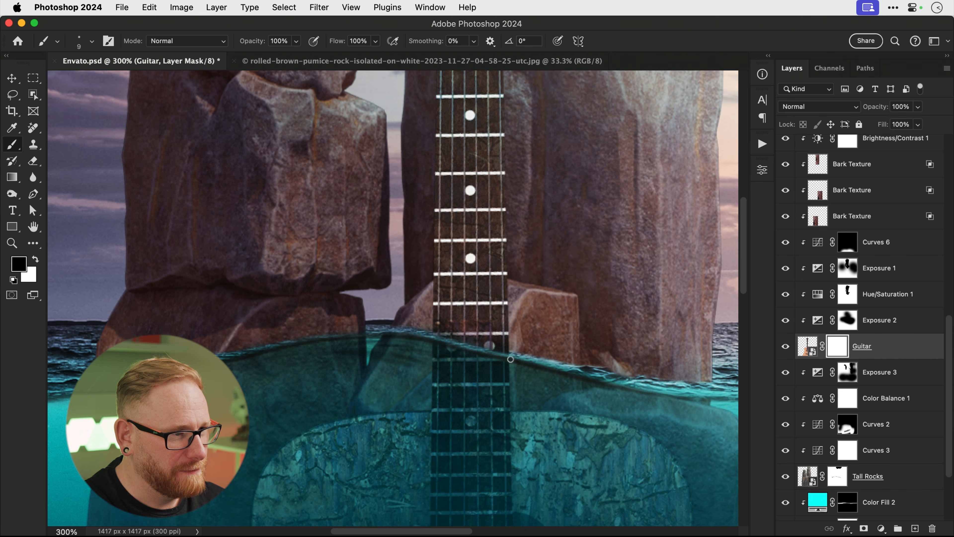
pyautogui.press('v')
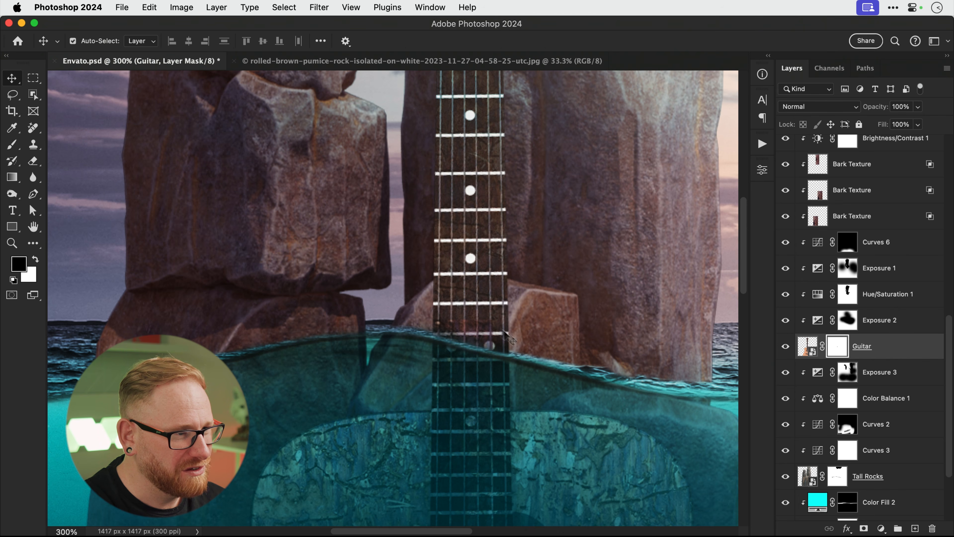
pyautogui.press('super+0')
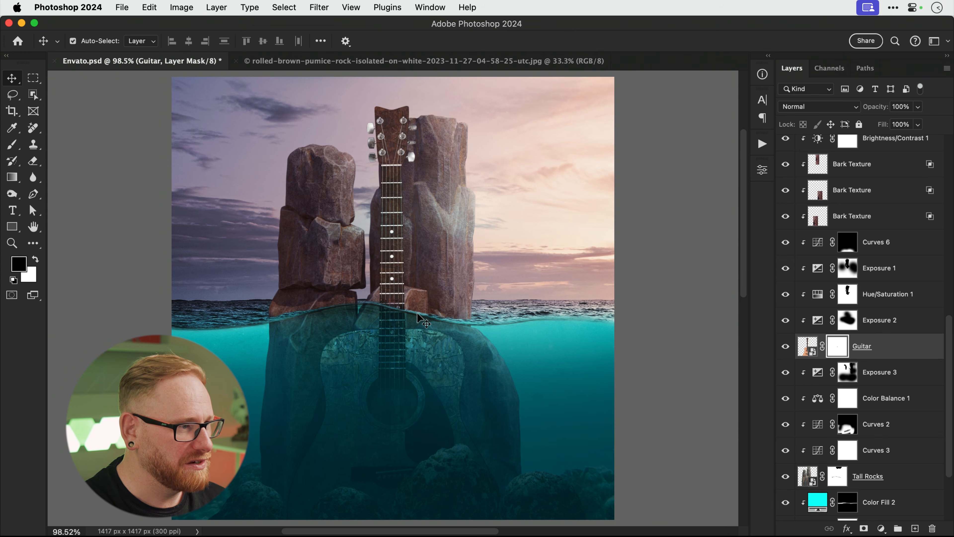
# Add Curves 7 above Exposure 3 with a darkened curve, clipped to the layer below.
pyautogui.click(903, 380)
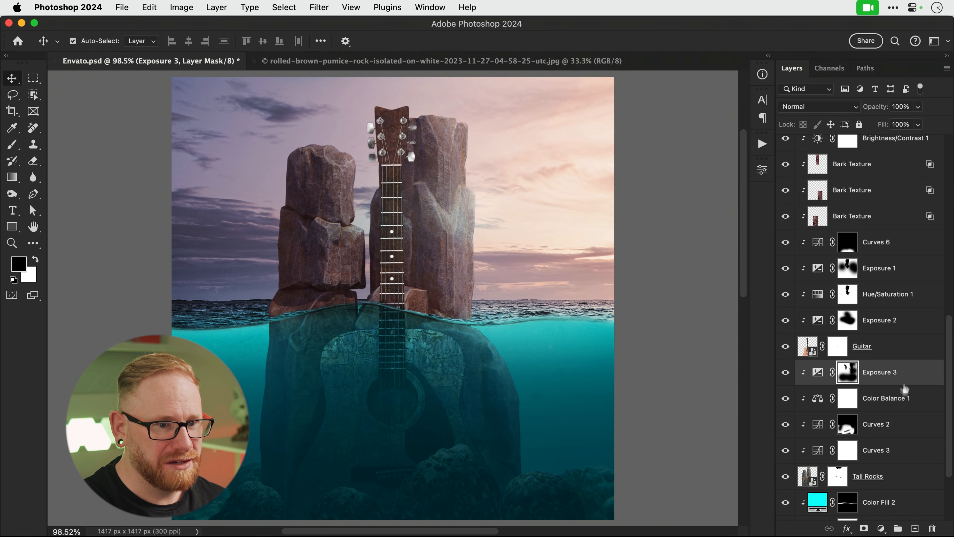
pyautogui.click(881, 527)
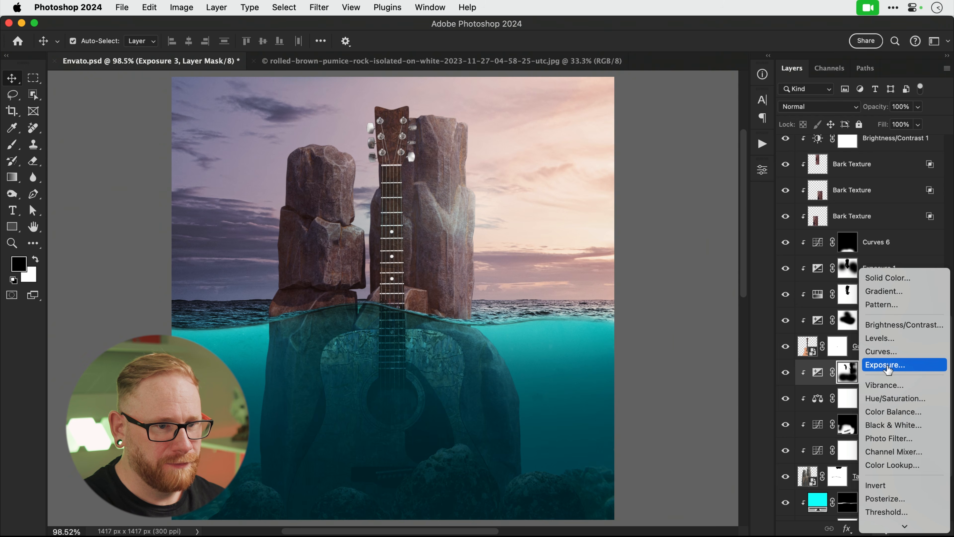
pyautogui.click(880, 351)
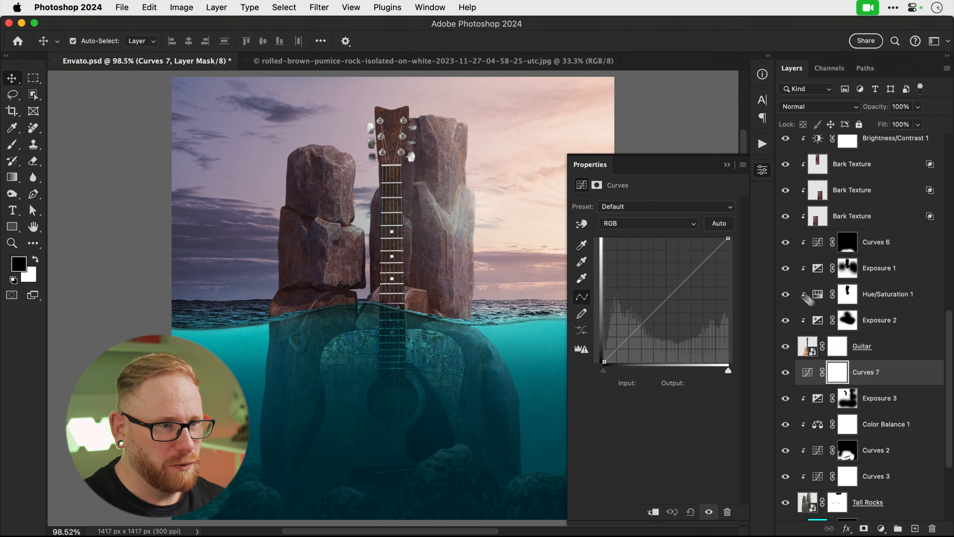
pyautogui.moveTo(730, 241); pyautogui.dragTo(728, 258)
pyautogui.moveTo(673, 305); pyautogui.dragTo(655, 333)
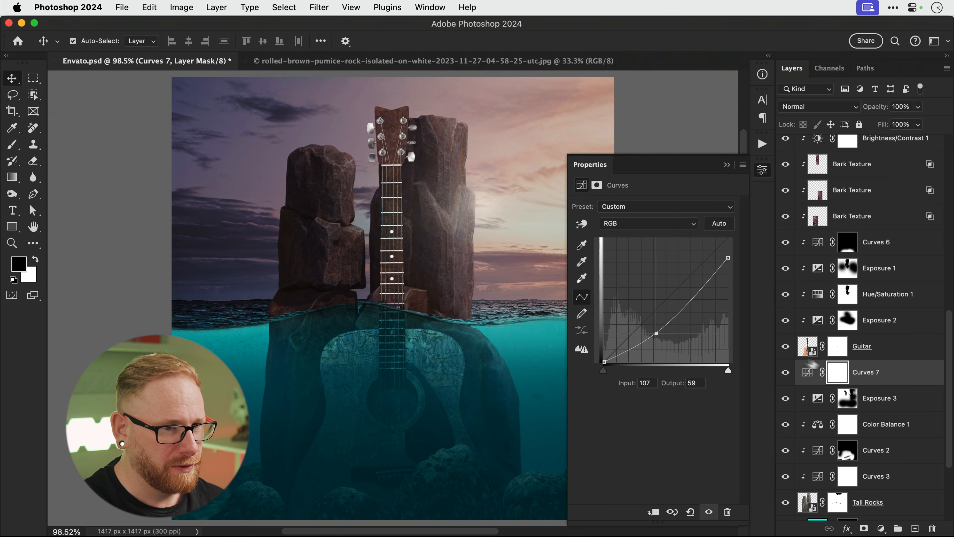
pyautogui.keyDown('alt'); pyautogui.click(882, 383); pyautogui.keyUp('alt')
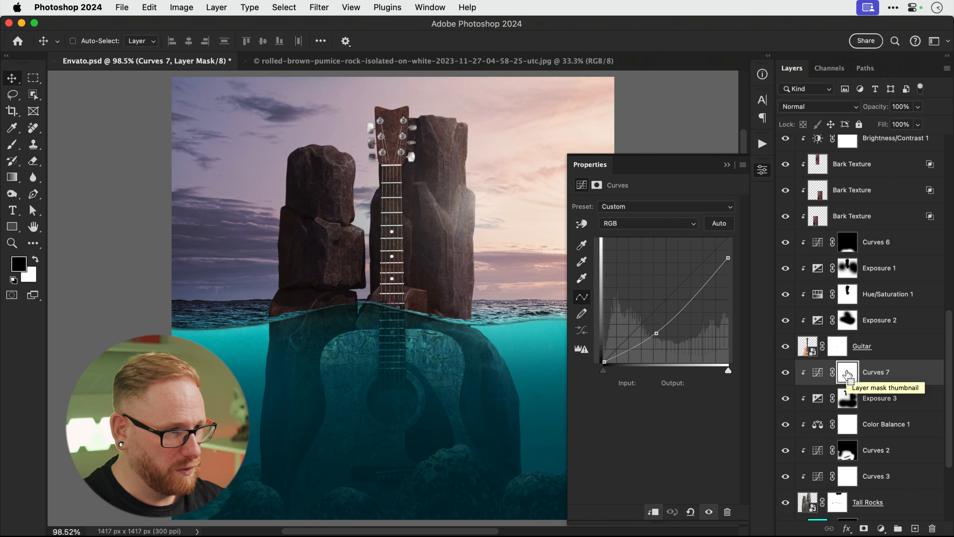
# Invert the Curves 7 mask and paint white to darken only patches of the underwater rock.
pyautogui.press('super+i')
pyautogui.press('b')
pyautogui.press('x')
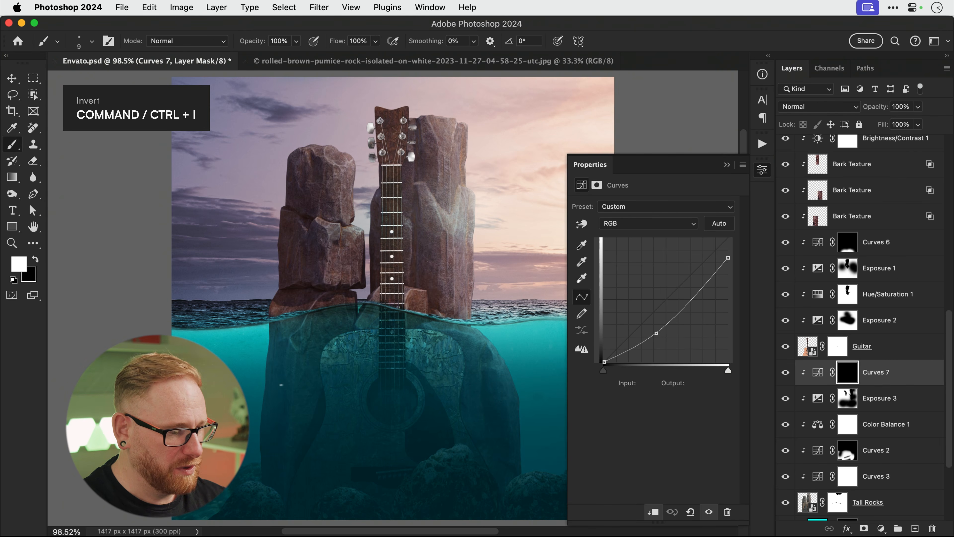
pyautogui.press(']')
pyautogui.press(']')
pyautogui.press(']')
pyautogui.press(']')
pyautogui.press(']')
pyautogui.press(']')
pyautogui.press(']')
pyautogui.press(']')
pyautogui.press(']')
pyautogui.press(']')
pyautogui.press(']')
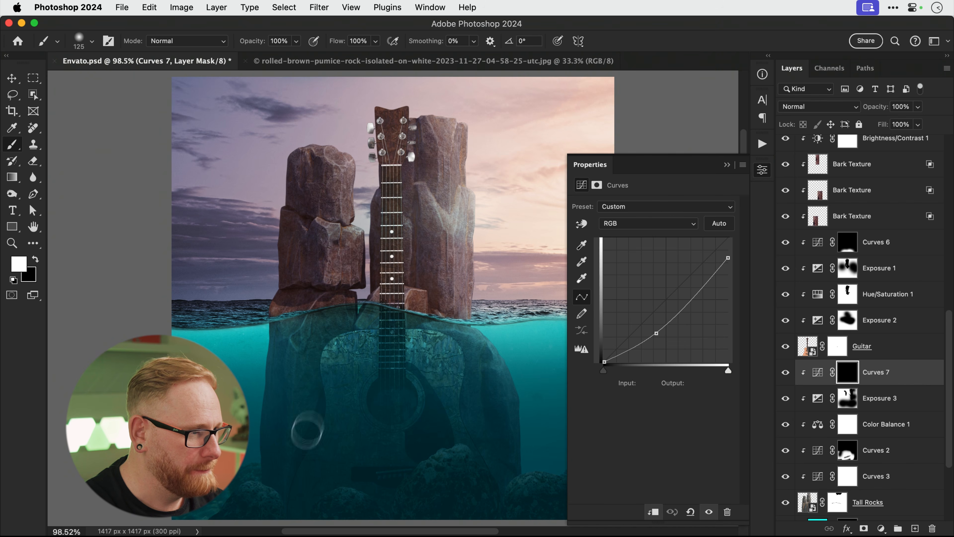
pyautogui.moveTo(332, 392)
pyautogui.mouseDown()
pyautogui.moveTo(320, 373)
pyautogui.moveTo(304, 447)
pyautogui.mouseUp()
pyautogui.moveTo(271, 477); pyautogui.dragTo(257, 401)
pyautogui.press('[')
pyautogui.press('[')
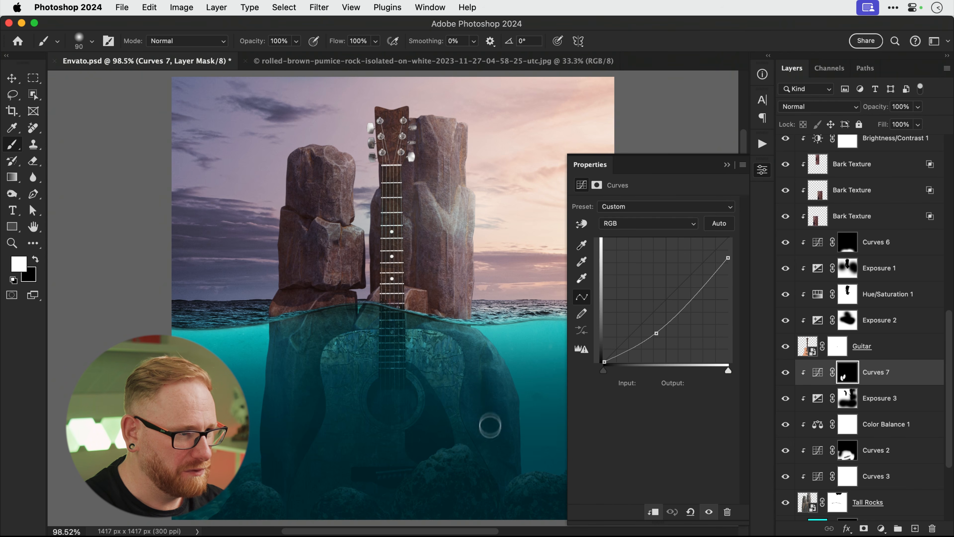
pyautogui.moveTo(485, 454); pyautogui.dragTo(481, 455)
pyautogui.press(']')
pyautogui.press(']')
pyautogui.press(']')
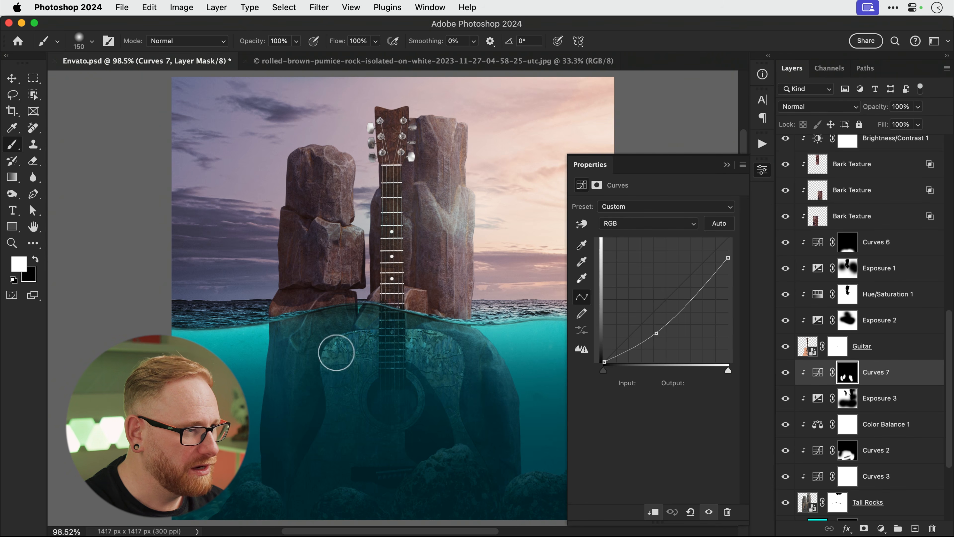
pyautogui.press('[')
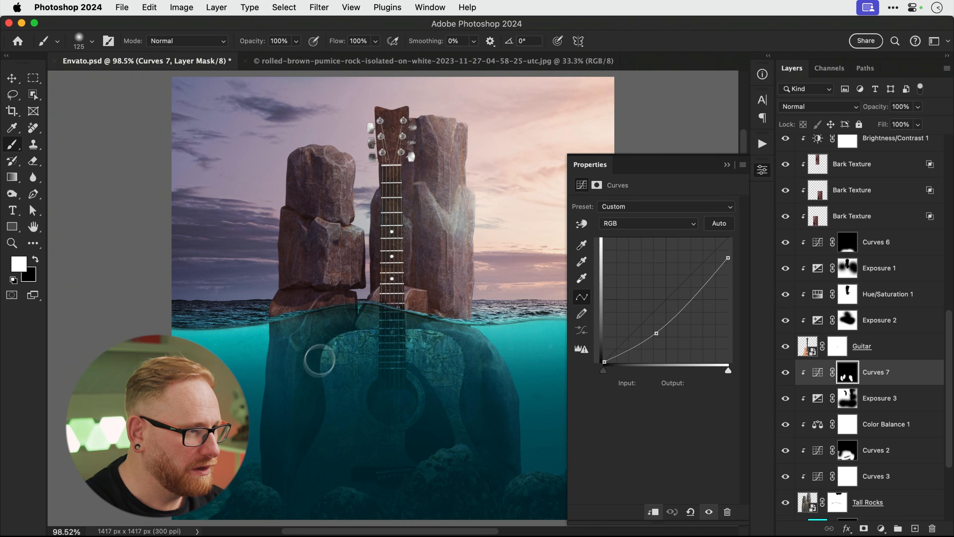
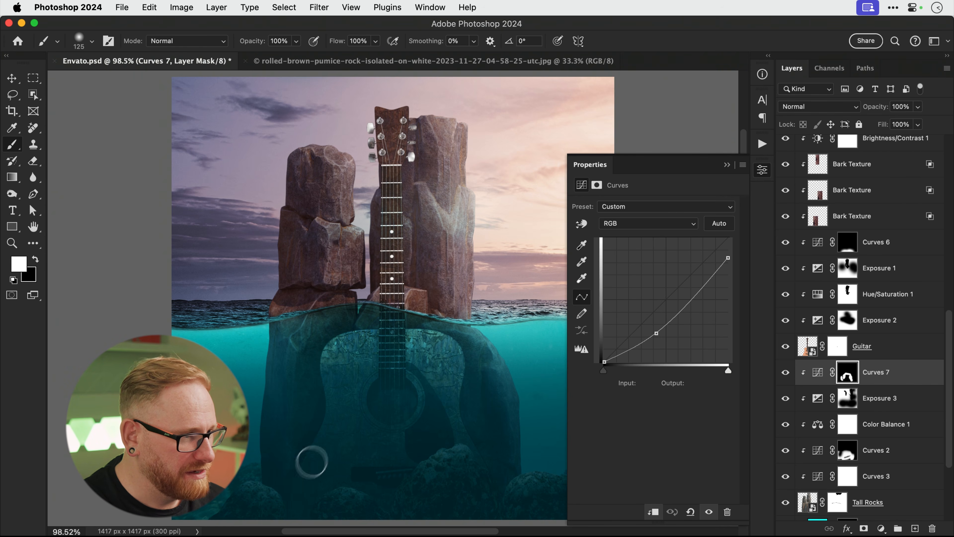
# Toggle Curves 7 off and on to compare the guitar's darkening, then collapse the curves settings.
pyautogui.press('v')
pyautogui.click(785, 372)
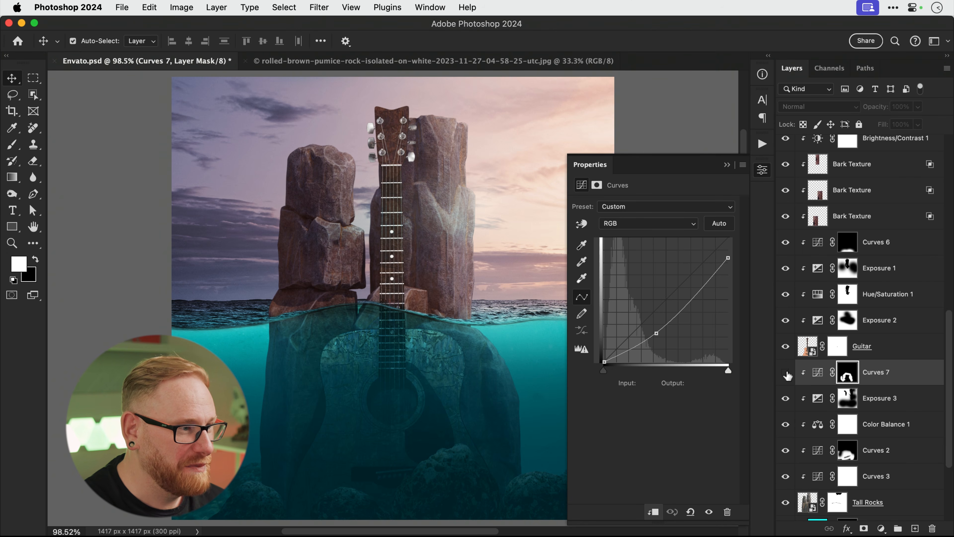
pyautogui.click(785, 372)
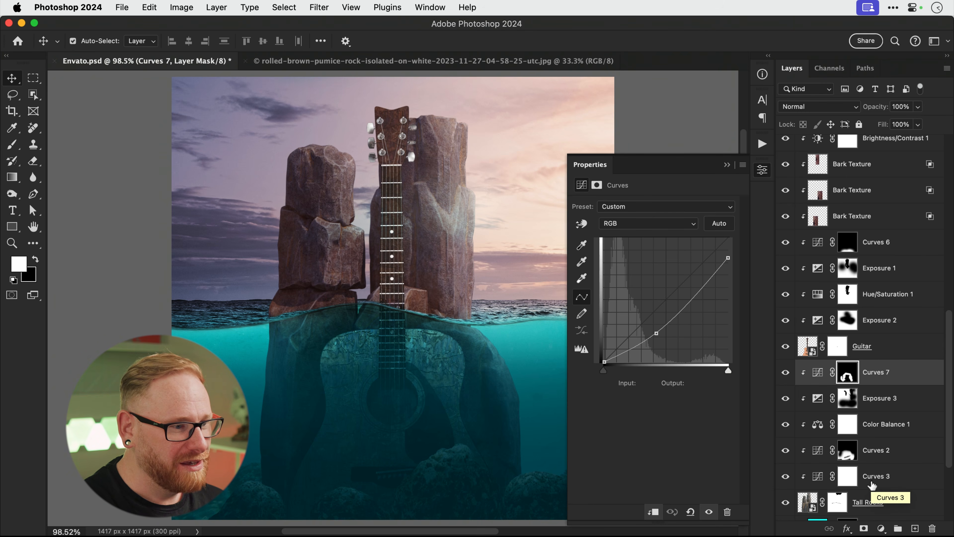
pyautogui.click(762, 171)
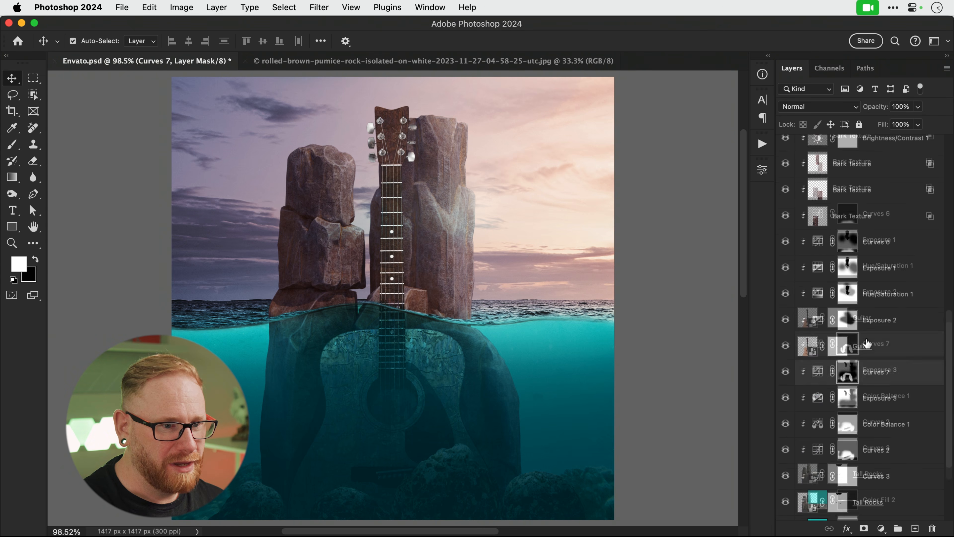
# Add Curves 8 above Ocean Underwater with midtones pulled down, clipped so it darkens only the Sky.
pyautogui.scroll(-5, 864, 342)
pyautogui.click(873, 484)
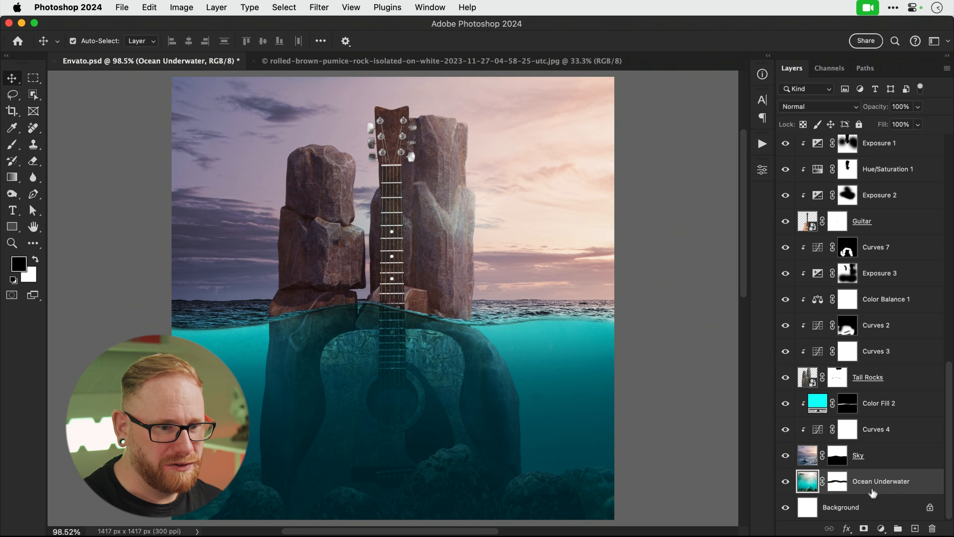
pyautogui.click(879, 528)
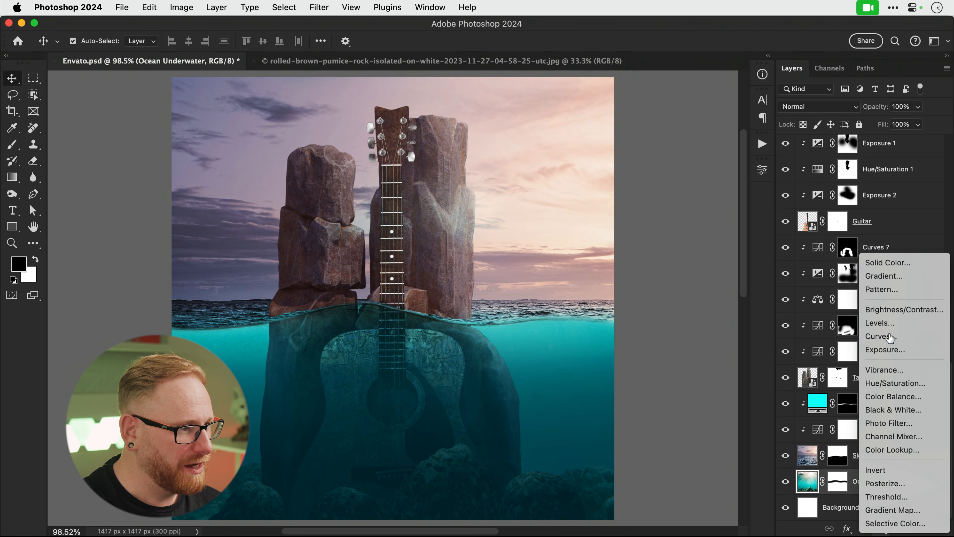
pyautogui.click(890, 337)
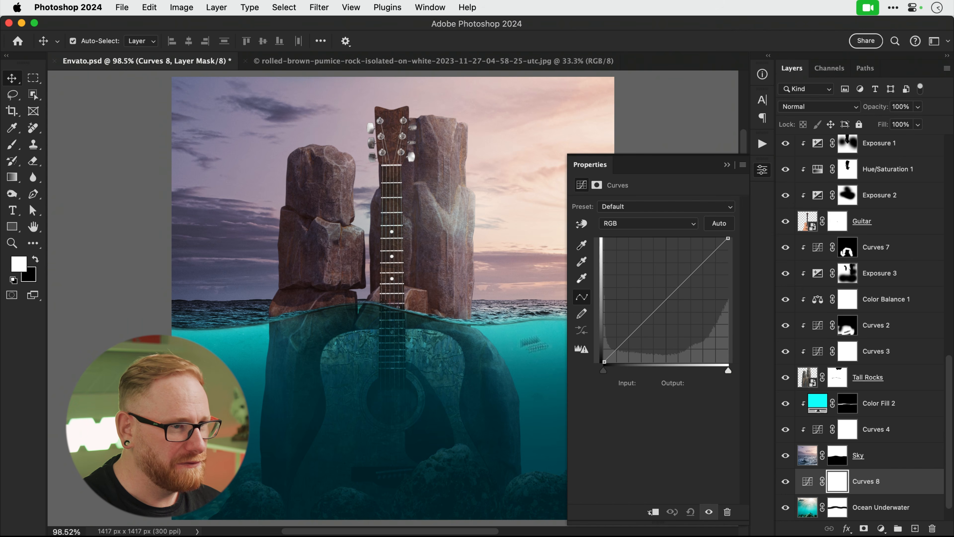
pyautogui.moveTo(666, 300); pyautogui.dragTo(686, 283)
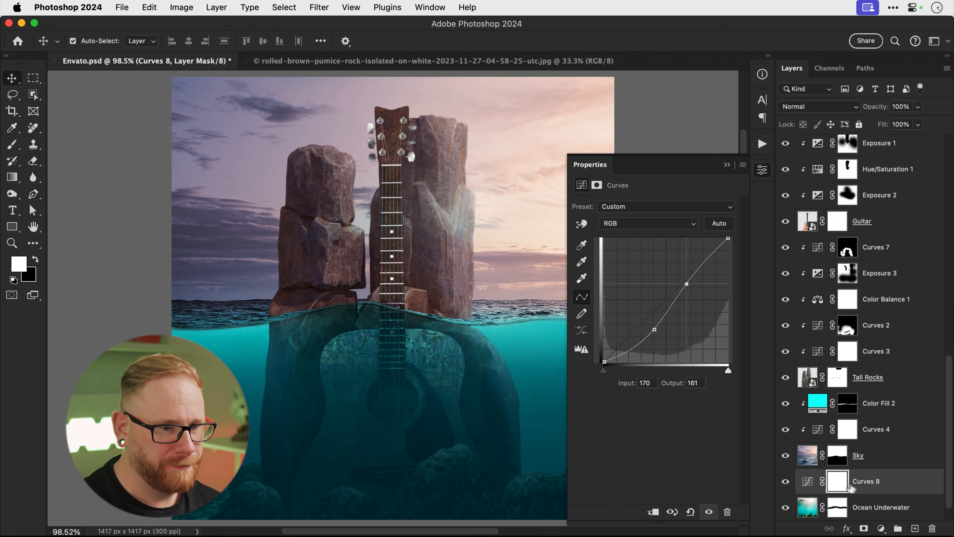
pyautogui.keyDown('alt'); pyautogui.click(798, 484); pyautogui.keyUp('alt')
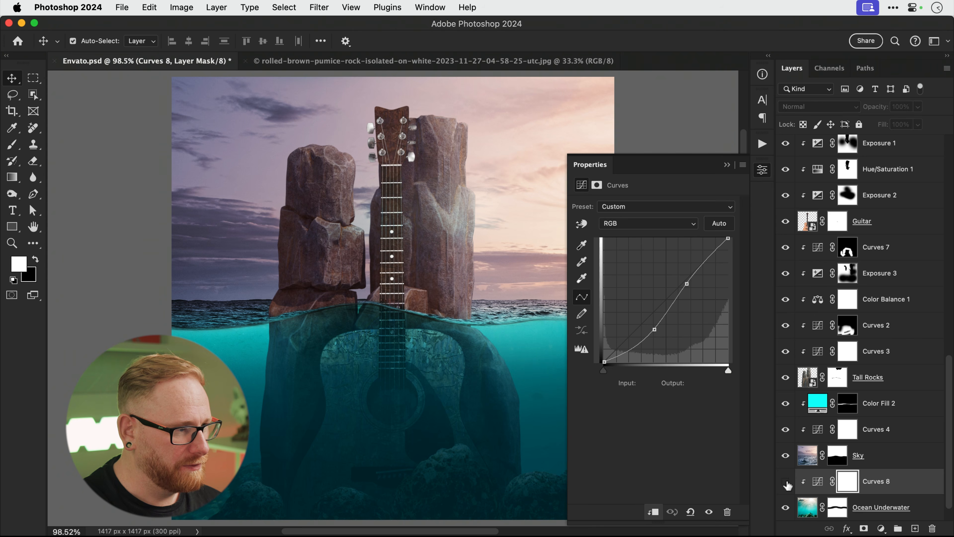
pyautogui.click(762, 174)
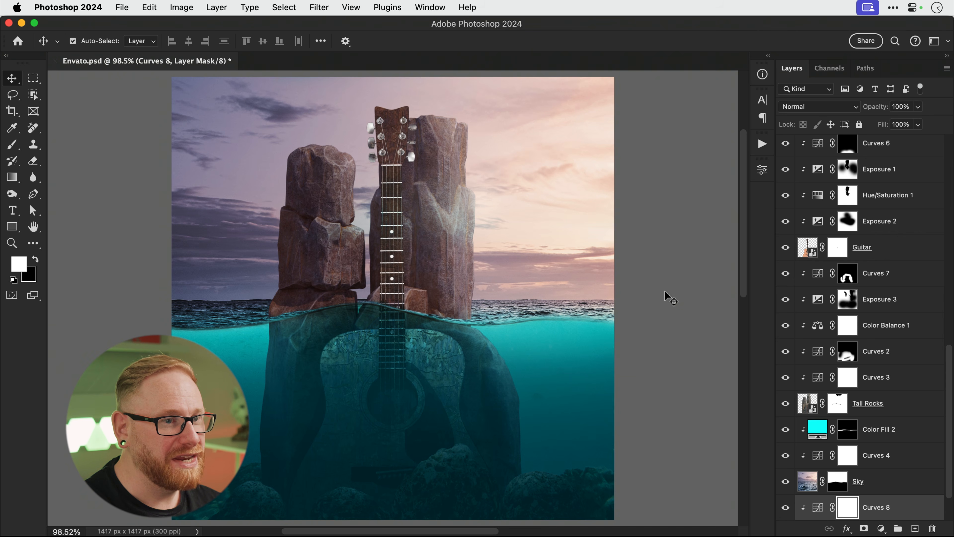
pyautogui.scroll(10, 845, 268)
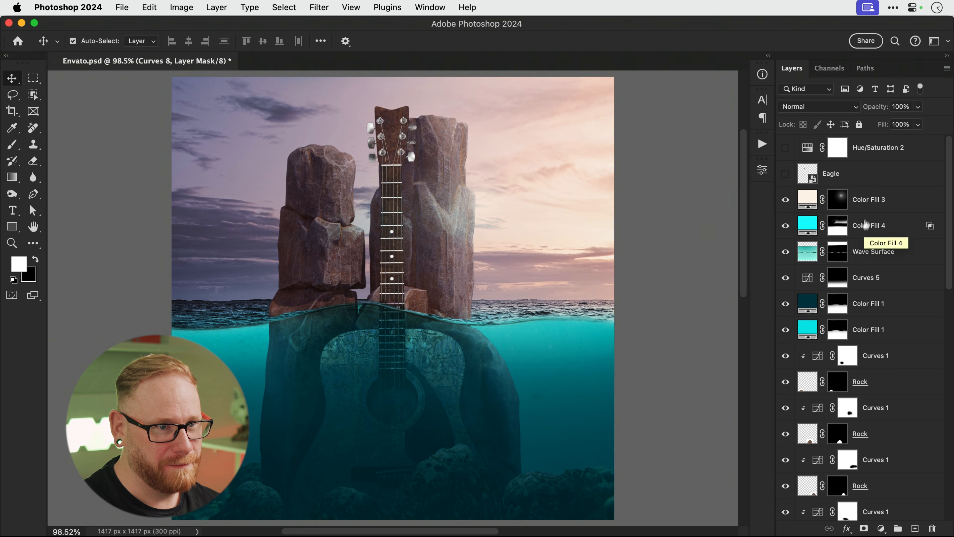
# Lock Color Fill 3, rename it 'Sun Flare', and hide its glow.
pyautogui.click(865, 203)
pyautogui.click(859, 125)
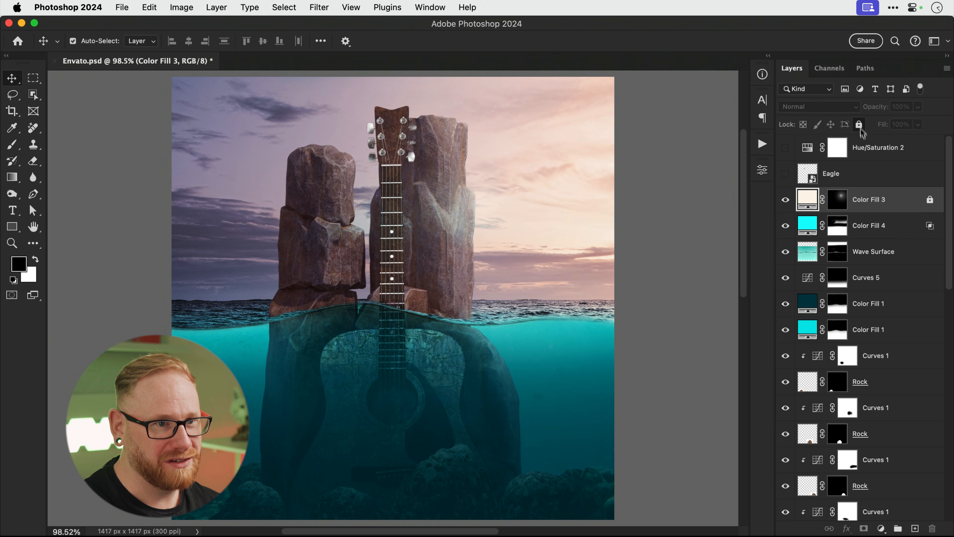
pyautogui.doubleClick(869, 200)
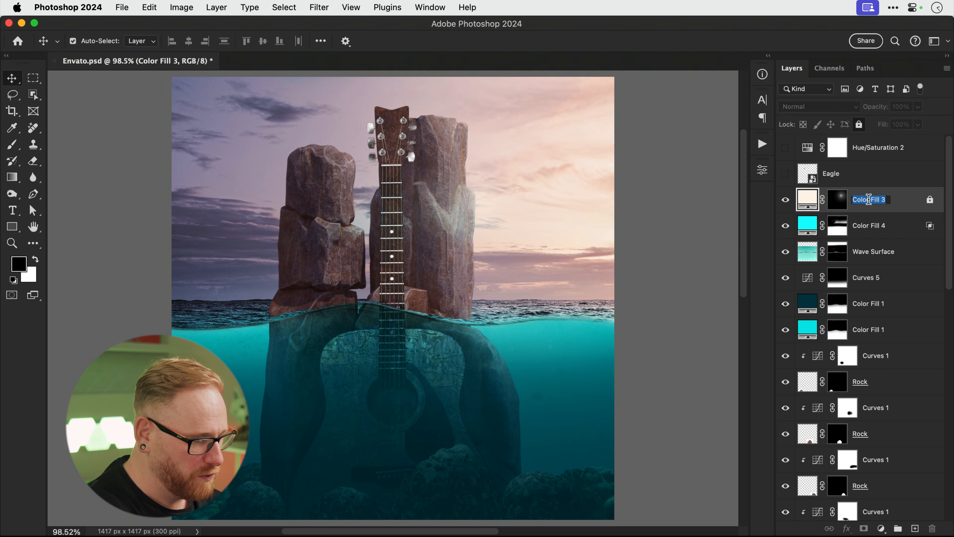
pyautogui.write('Sun')
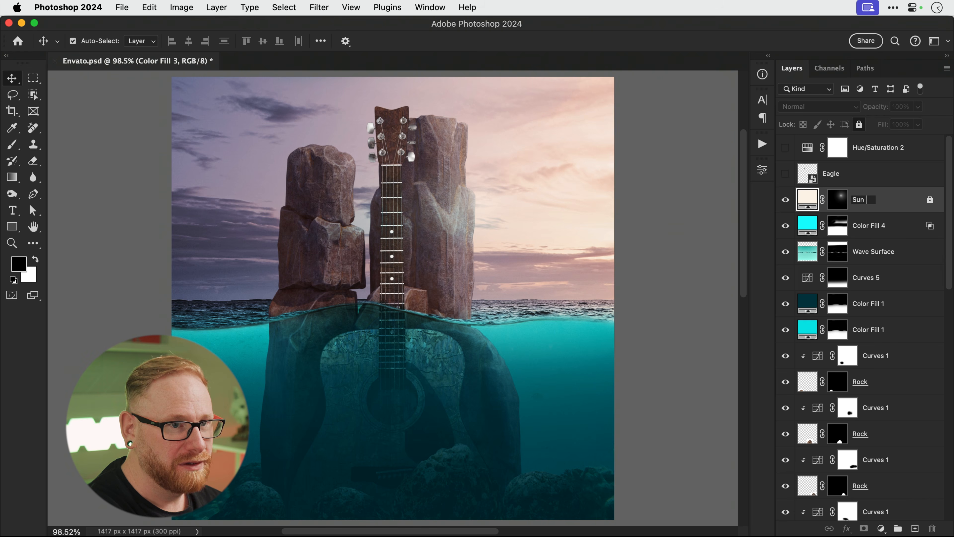
pyautogui.write(' Flare')
pyautogui.press('Return')
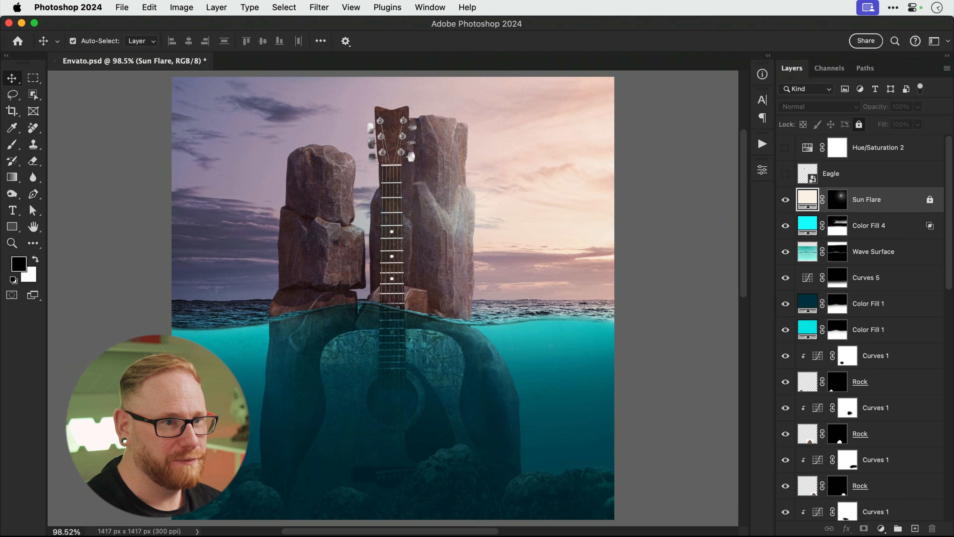
pyautogui.click(785, 201)
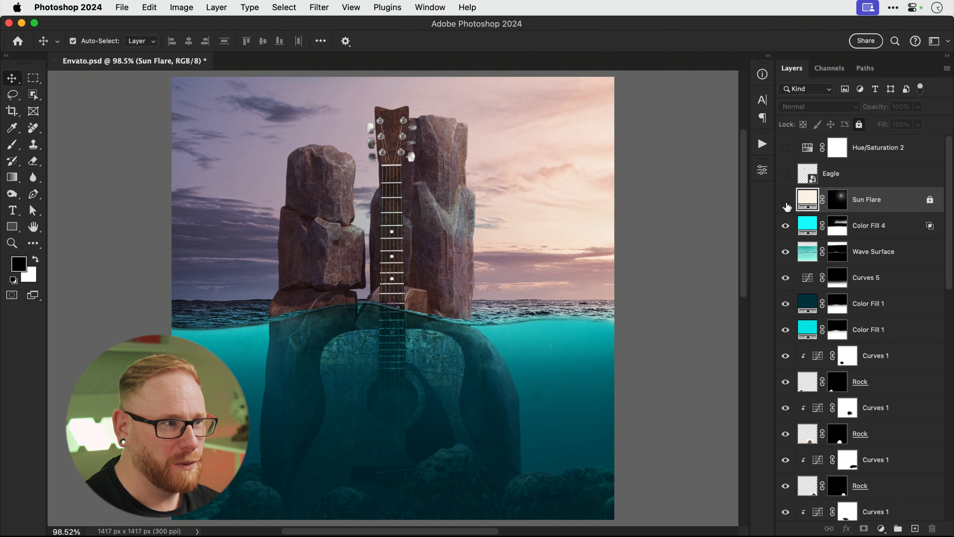
# Add an empty Layer 1 above Color Fill 4 and switch to the Brush tool.
pyautogui.click(811, 225)
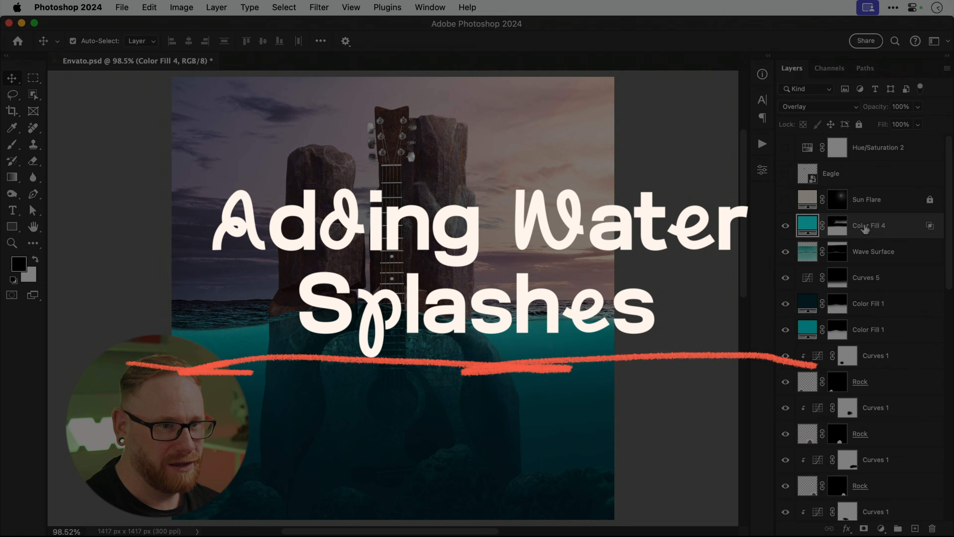
pyautogui.click(914, 528)
pyautogui.press('b')
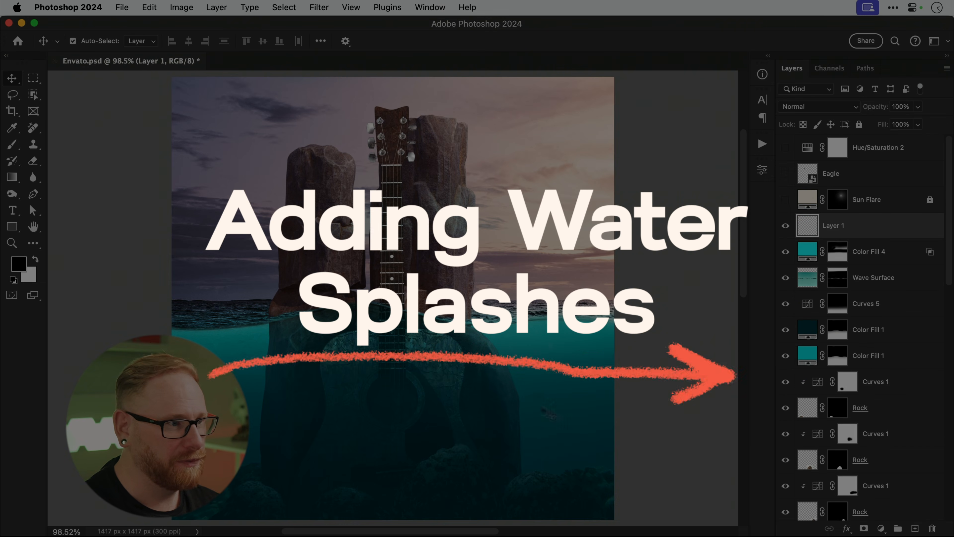
# Load the 30 Splash and Water Splash brush files from Bridge into Photoshop.
pyautogui.press('super+Tab')
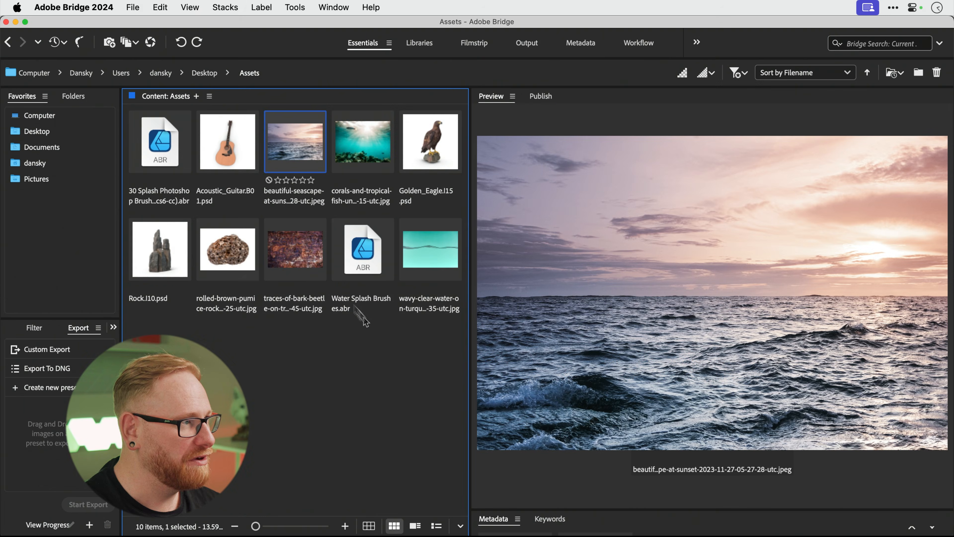
pyautogui.click(158, 148)
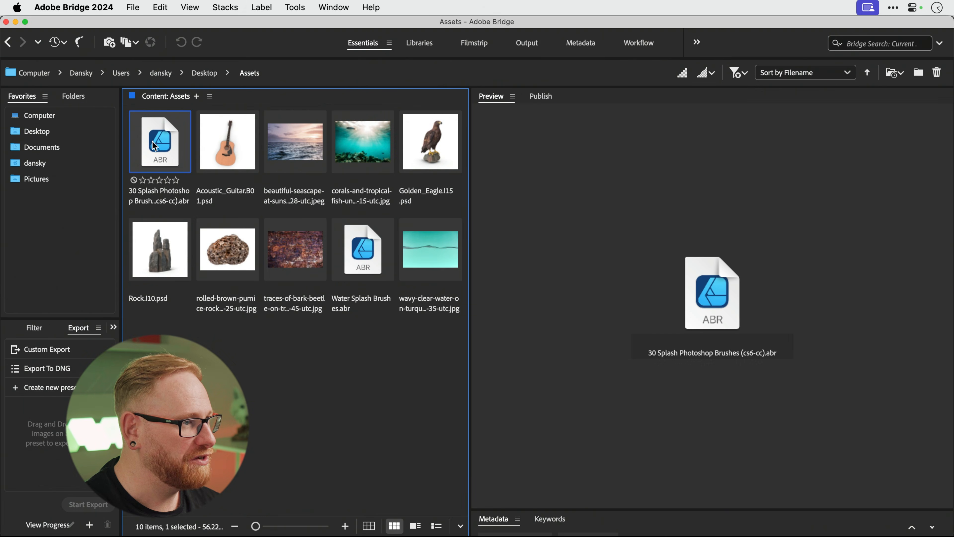
pyautogui.keyDown('super'); pyautogui.click(371, 263); pyautogui.keyUp('super')
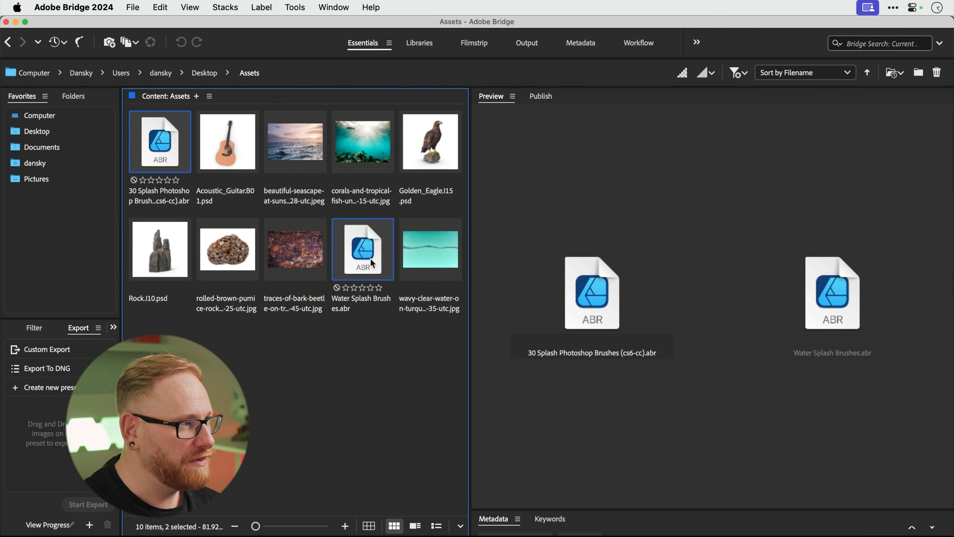
pyautogui.moveTo(370, 258); pyautogui.dragTo(555, 526)
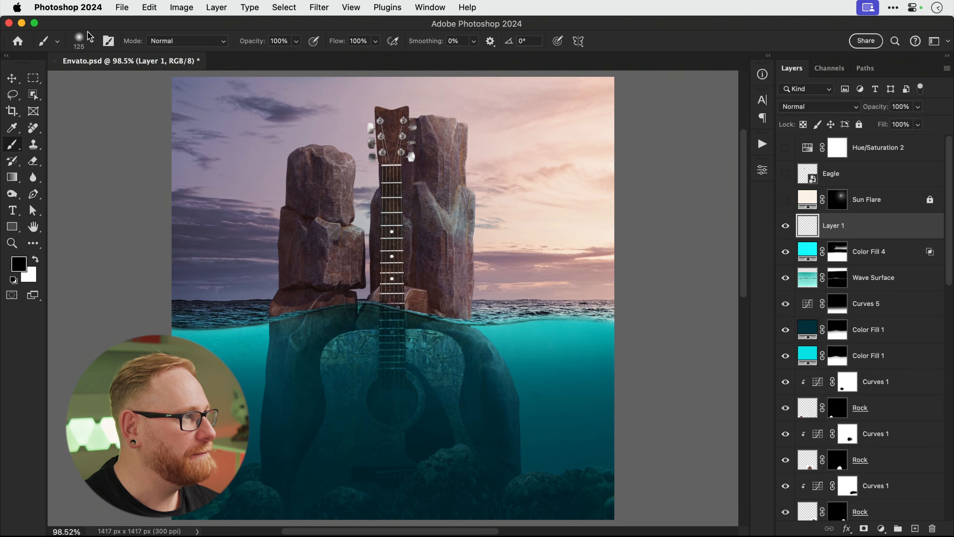
# Choose splash brush 8 from the 30 Splash Photoshop Brushes (cs6-cc) 2 set.
pyautogui.click(90, 42)
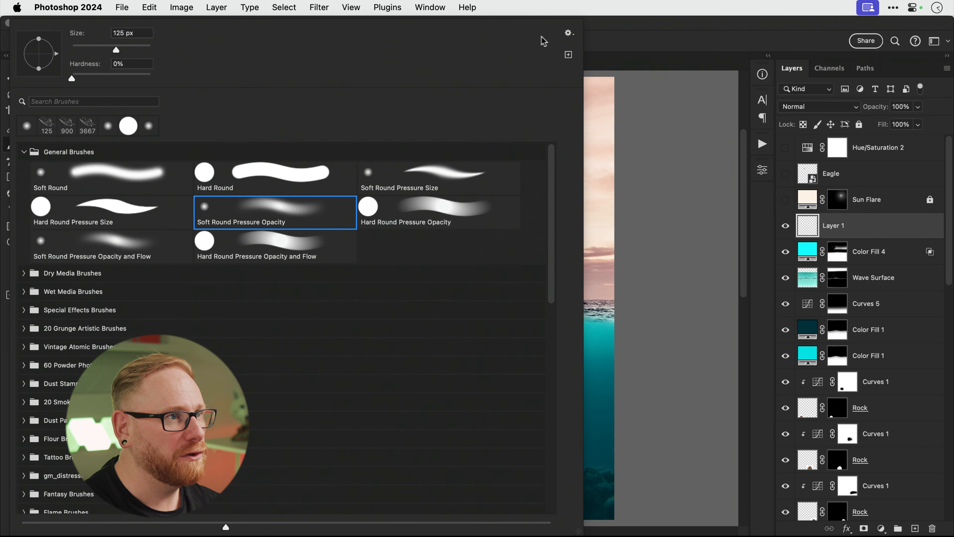
pyautogui.click(567, 33)
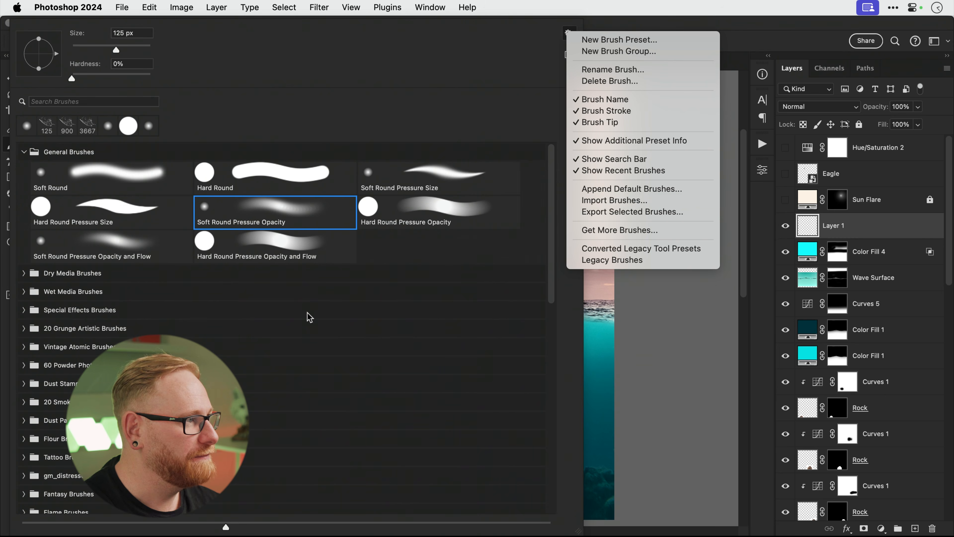
pyautogui.click(37, 152)
pyautogui.click(24, 151)
pyautogui.scroll(-10, 99, 298)
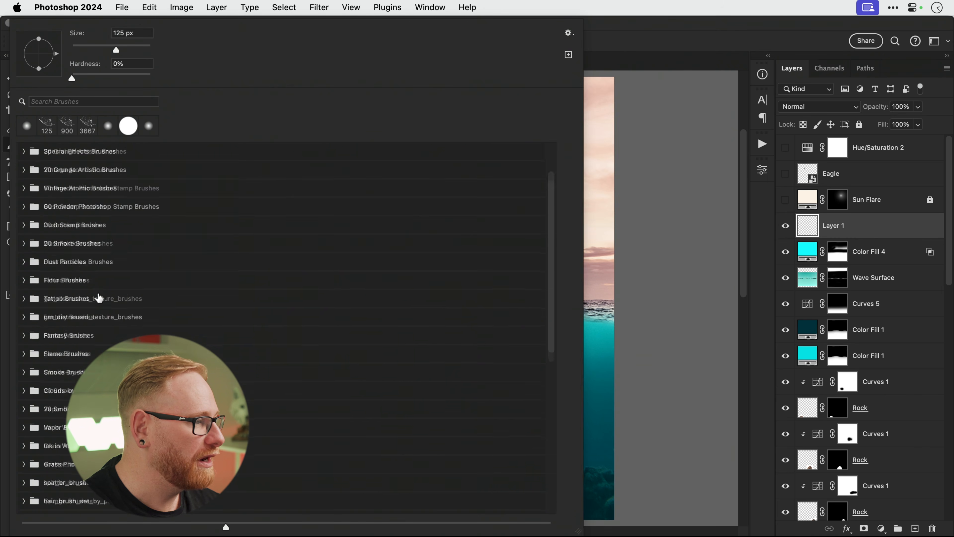
pyautogui.scroll(-5, 98, 297)
pyautogui.click(24, 485)
pyautogui.scroll(-8, 44, 485)
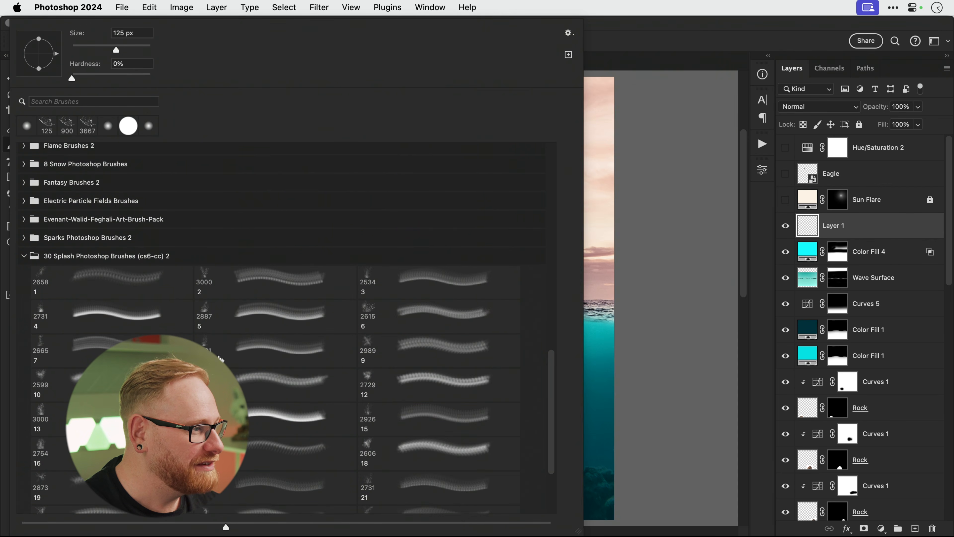
pyautogui.click(257, 354)
pyautogui.click(672, 190)
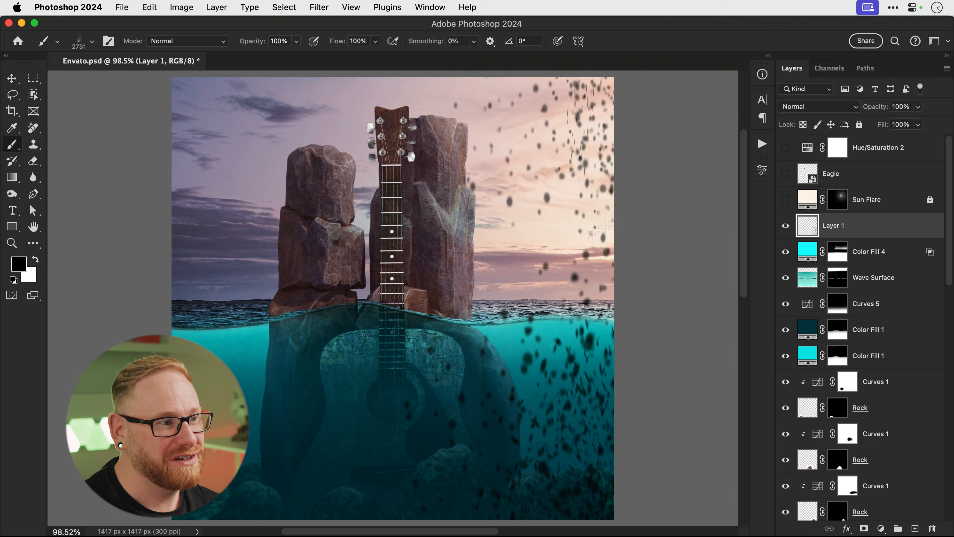
# Make white the paint colour and shrink the splash brush to 250 px.
pyautogui.press('[')
pyautogui.press('x')
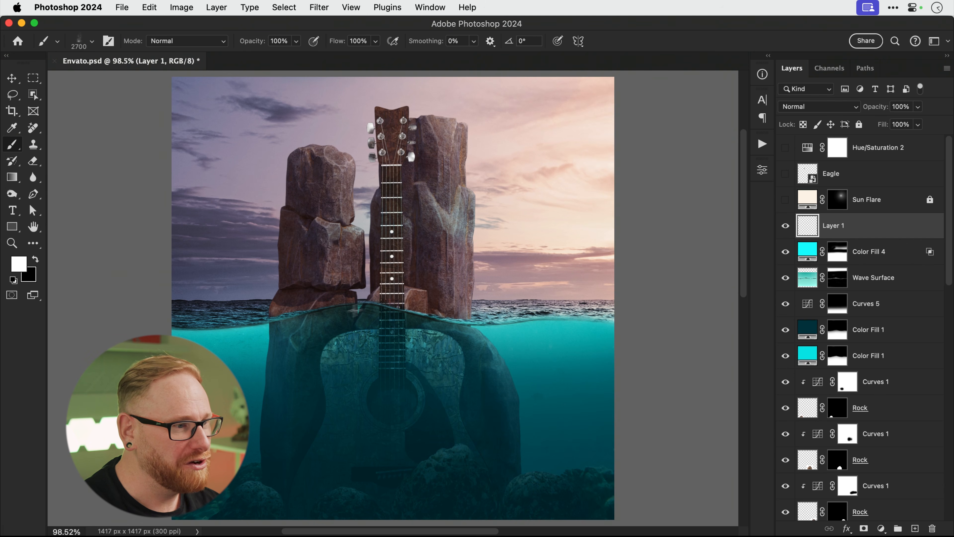
pyautogui.press('[')
pyautogui.press('[')
pyautogui.press('[')
pyautogui.press('[')
pyautogui.press('[')
pyautogui.press('[')
pyautogui.press('[')
pyautogui.press('[')
pyautogui.press('[')
pyautogui.press('[')
pyautogui.press('[')
pyautogui.press('[')
pyautogui.press('[')
pyautogui.press('[')
pyautogui.press('[')
pyautogui.press('[')
pyautogui.press('[')
pyautogui.press('[')
pyautogui.press('[')
pyautogui.press('[')
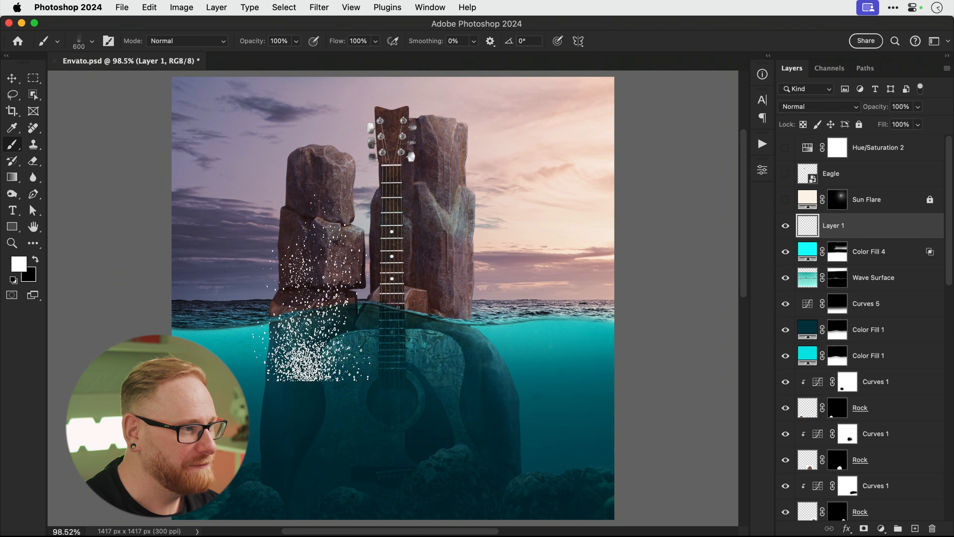
pyautogui.press('[')
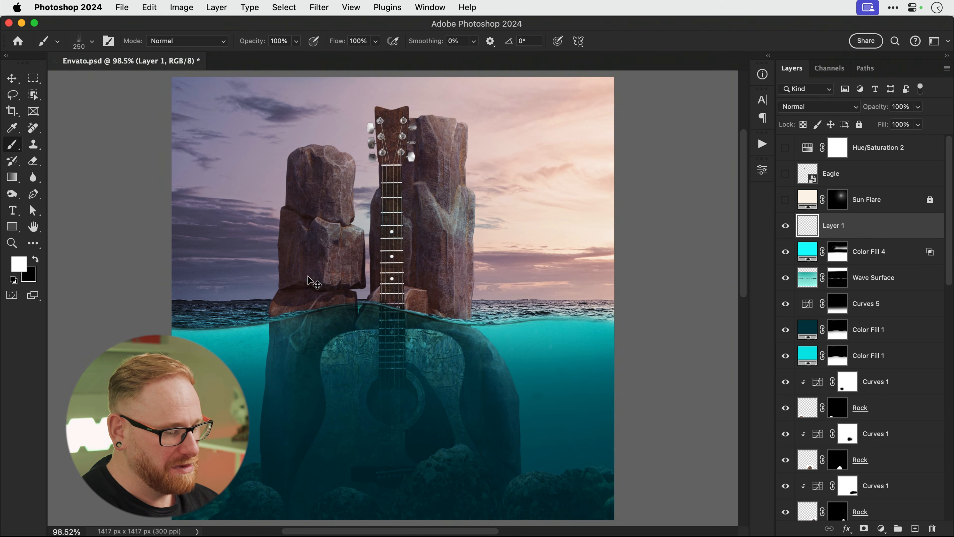
# Zoom in and stamp a rotated 100 px white splash at the left rock's waterline.
pyautogui.press('super+1')
pyautogui.press('super+equal')
pyautogui.press('super+equal')
pyautogui.hscroll(-10, 309, 272)
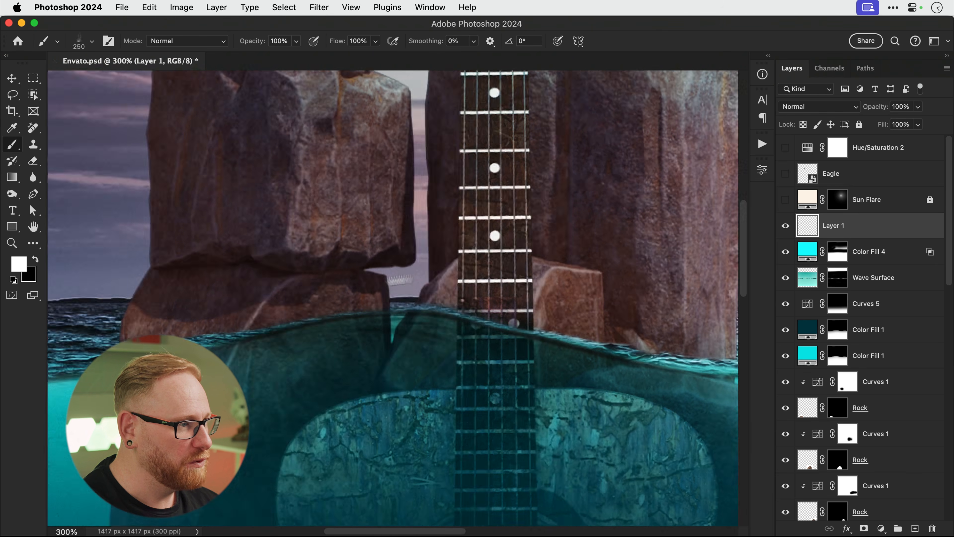
pyautogui.press('[')
pyautogui.press('[')
pyautogui.press('[')
pyautogui.press('[')
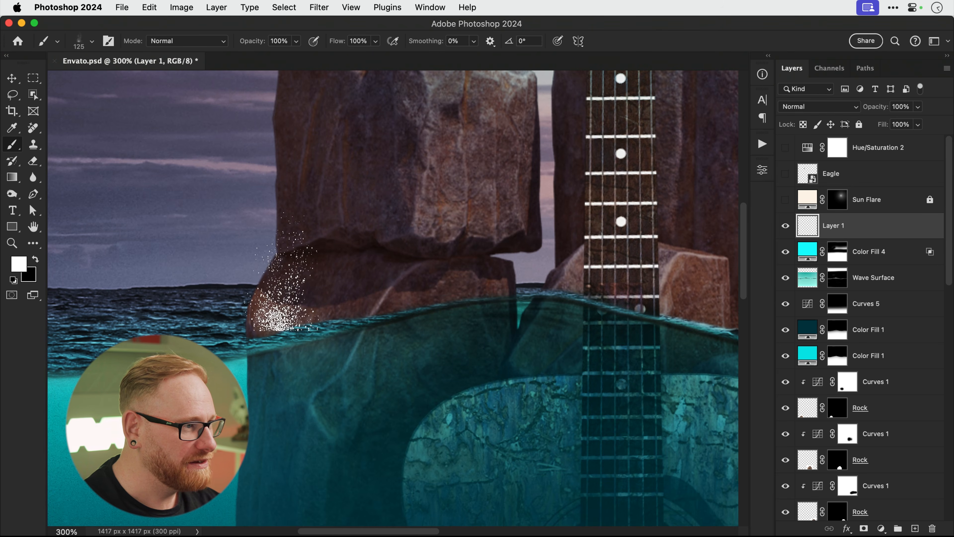
pyautogui.press('Left')
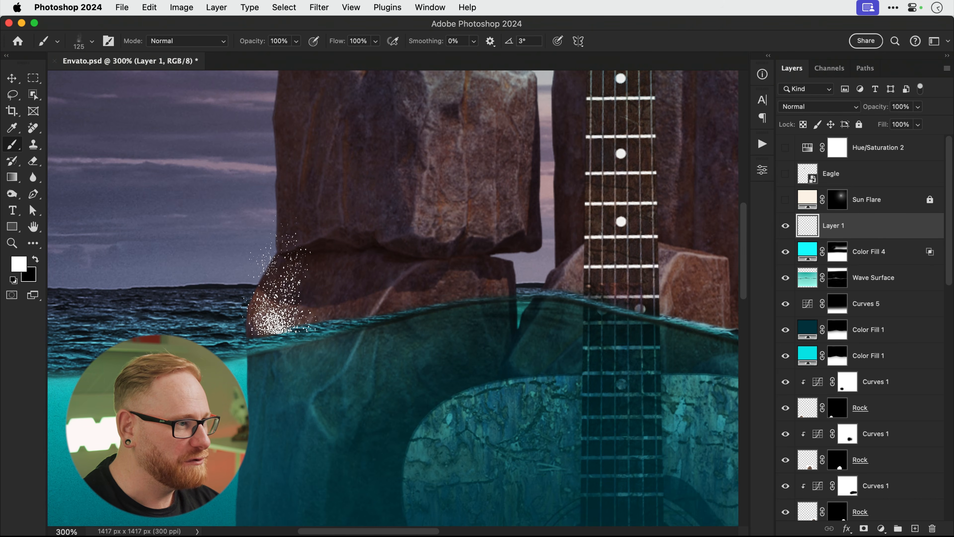
pyautogui.press('Left')
pyautogui.press('Left')
pyautogui.press('Left')
pyautogui.press('Left')
pyautogui.press('Left')
pyautogui.press('Left')
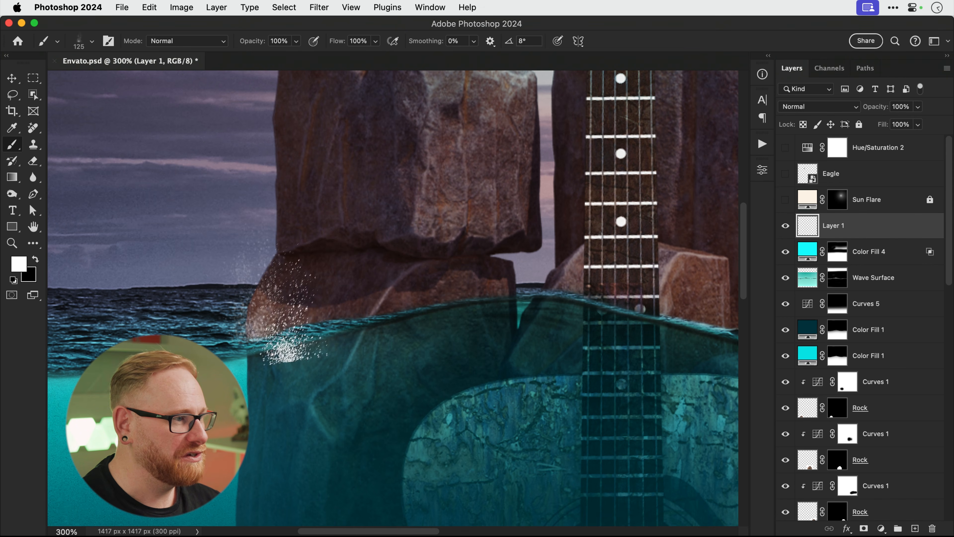
pyautogui.press('[')
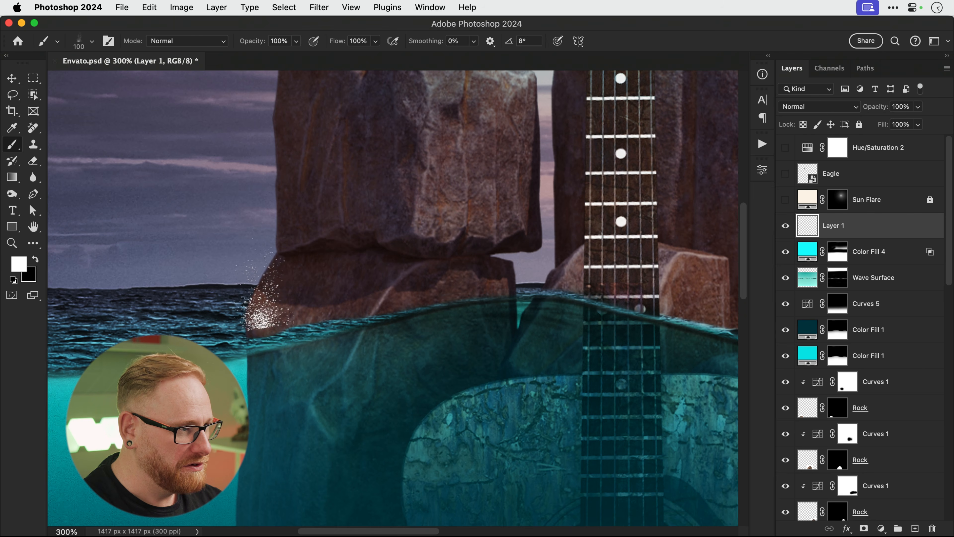
pyautogui.click(263, 308)
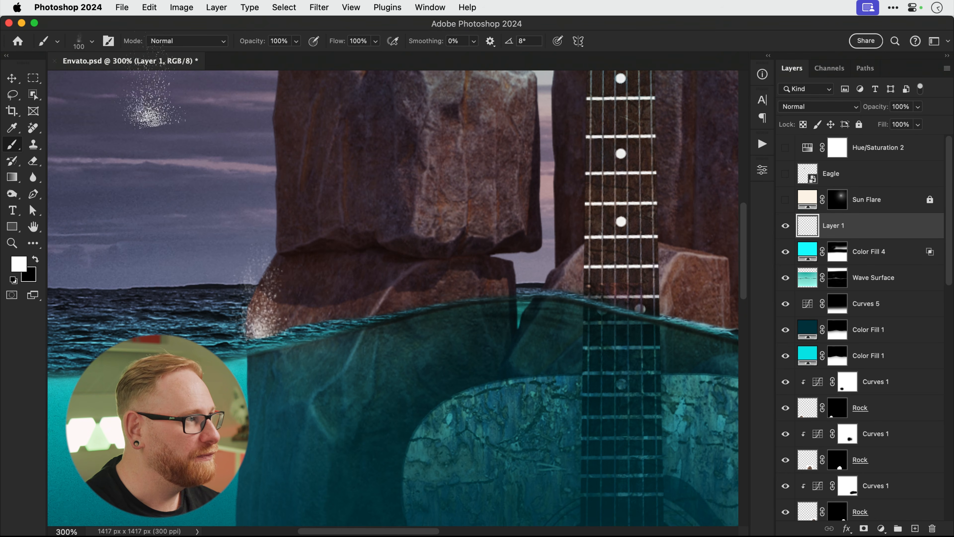
pyautogui.click(92, 41)
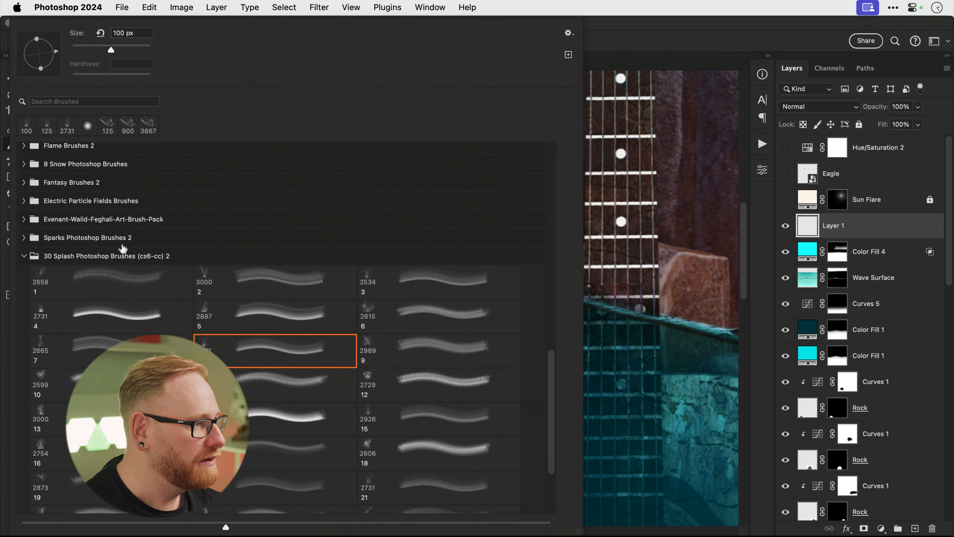
# Pick splash brush 2658 at 90 px, rotated -60°, and stamp a white splash between the rocks.
pyautogui.click(84, 289)
pyautogui.click(118, 47)
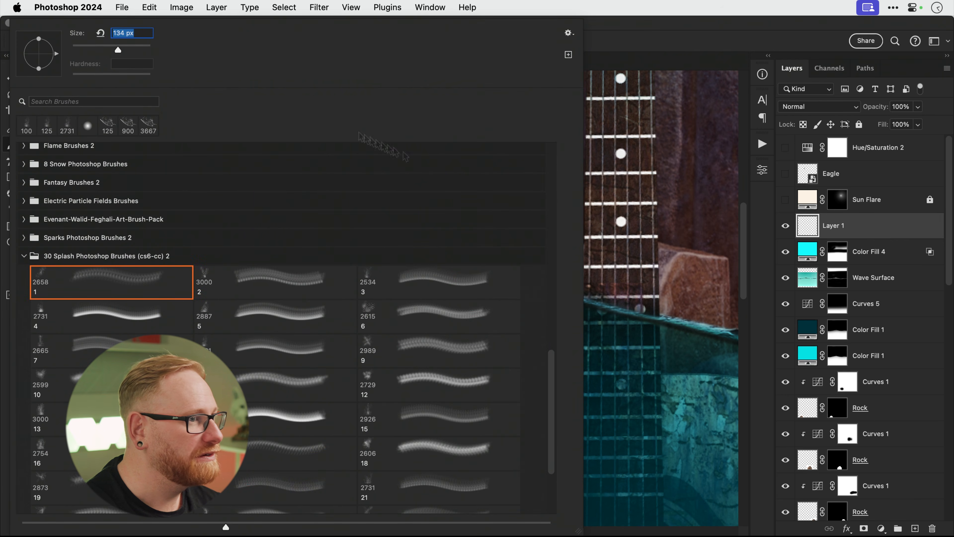
pyautogui.click(623, 267)
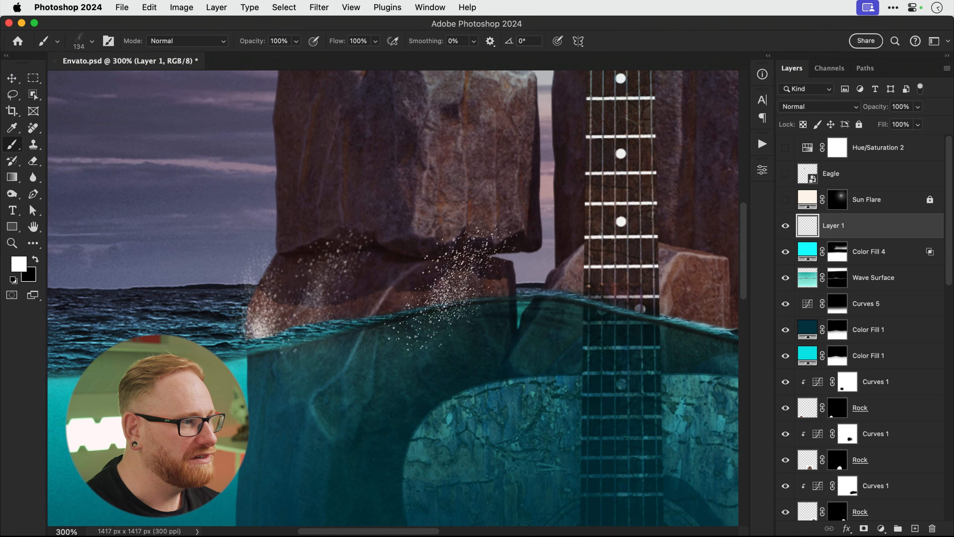
pyautogui.press('[')
pyautogui.press('[')
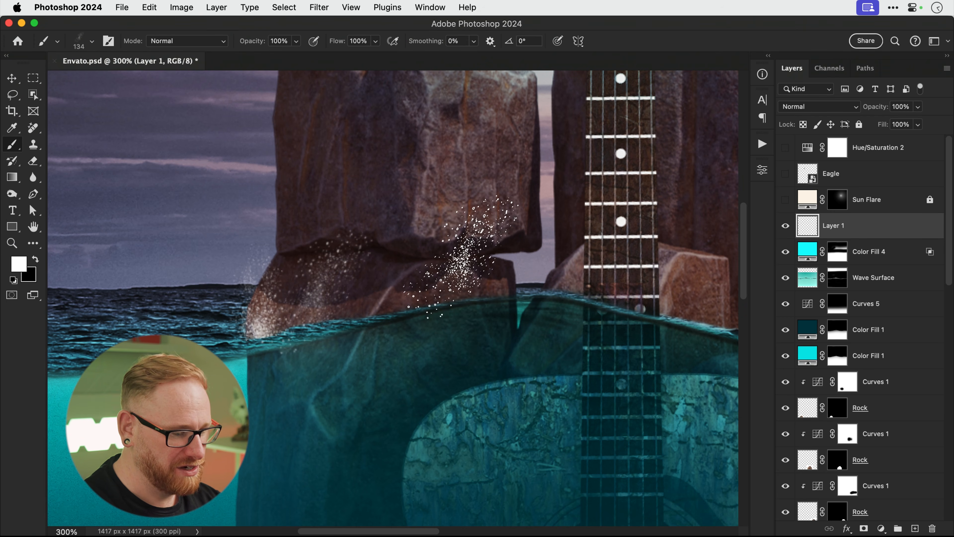
pyautogui.press('[')
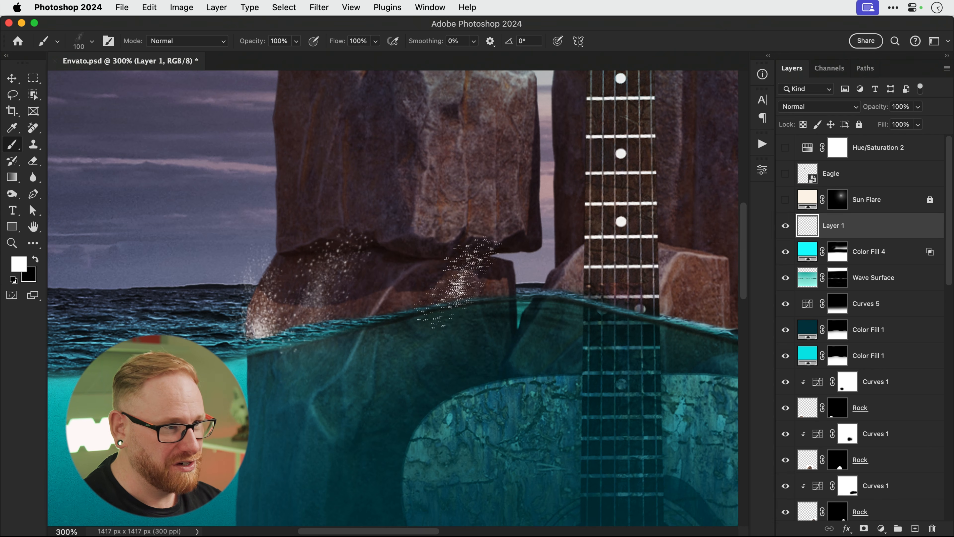
pyautogui.hotkey('shift', 'Right')
pyautogui.hotkey('shift', 'Right')
pyautogui.hotkey('shift', 'Right')
pyautogui.hotkey('shift', 'Right')
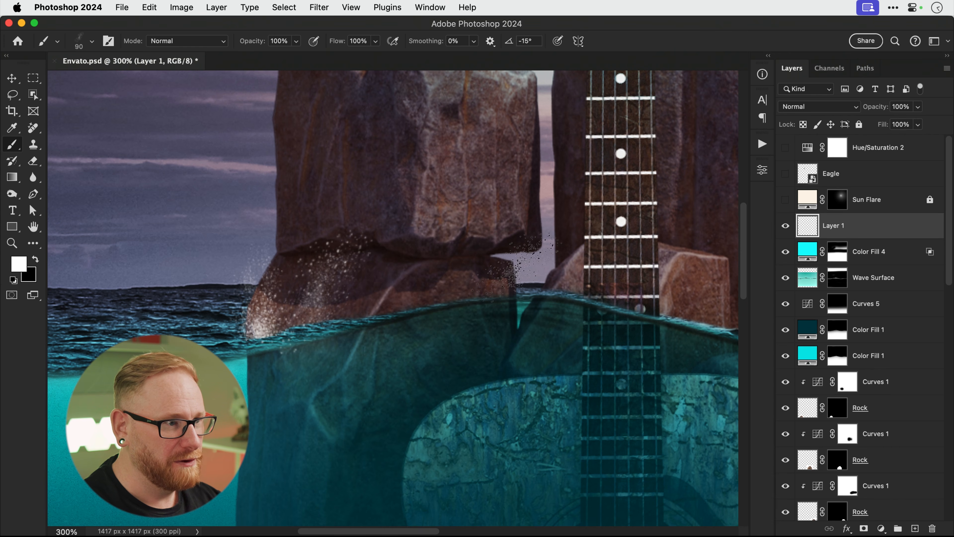
pyautogui.click(510, 279)
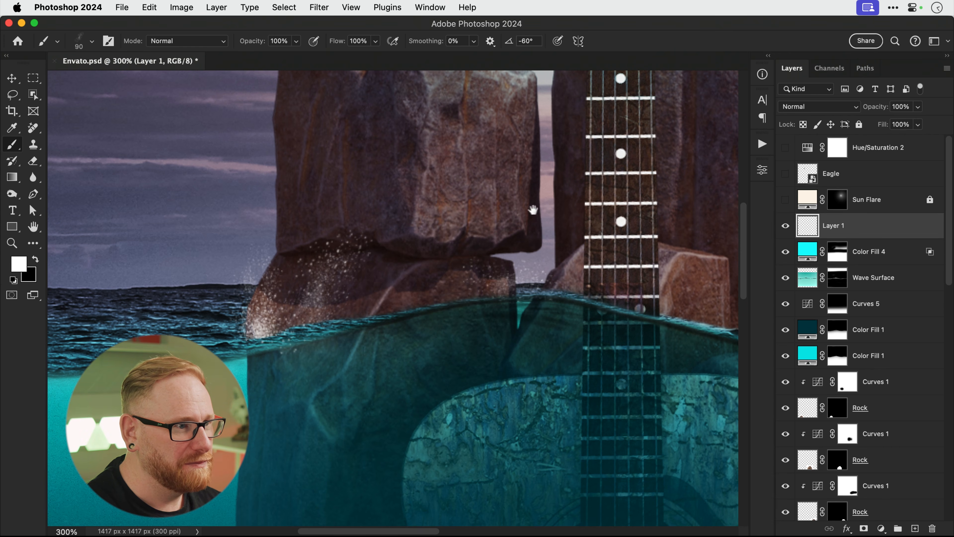
# Pan to the right-hand rock and adjust the splash brush to 150 px and a new angle.
pyautogui.hscroll(5, 555, 213)
pyautogui.scroll(1, 555, 214)
pyautogui.hotkey('shift', 'Left')
pyautogui.hotkey('shift', 'Left')
pyautogui.hotkey('shift', 'Left')
pyautogui.hotkey('shift', 'Left')
pyautogui.hotkey('shift', 'Left')
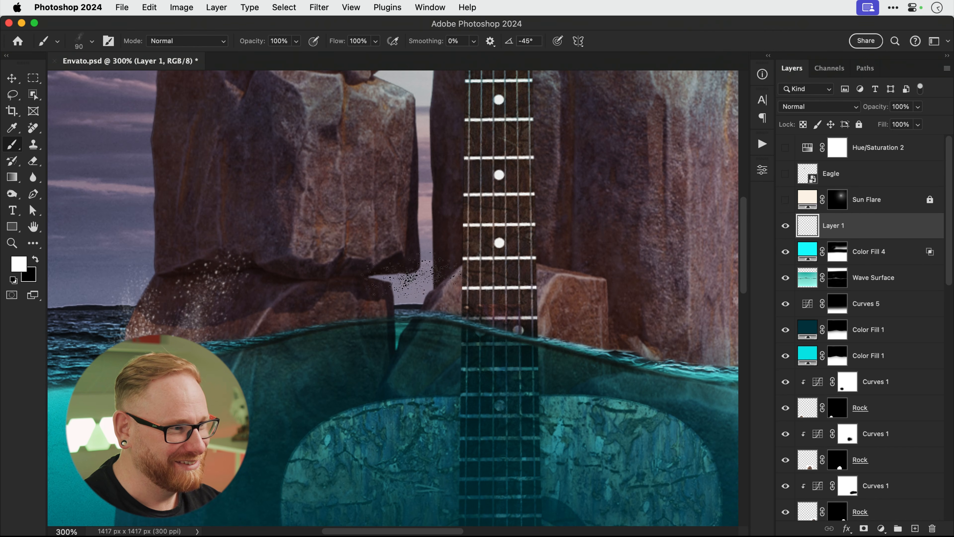
pyautogui.hotkey('shift', 'Right')
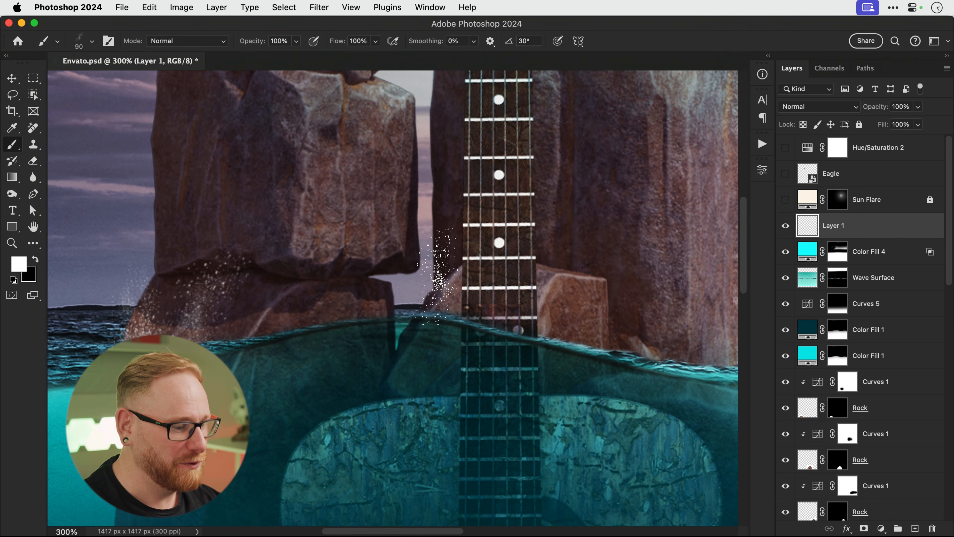
pyautogui.press('[')
pyautogui.moveTo(555, 255); pyautogui.dragTo(411, 242)
pyautogui.press('[')
pyautogui.press('[')
pyautogui.press('[')
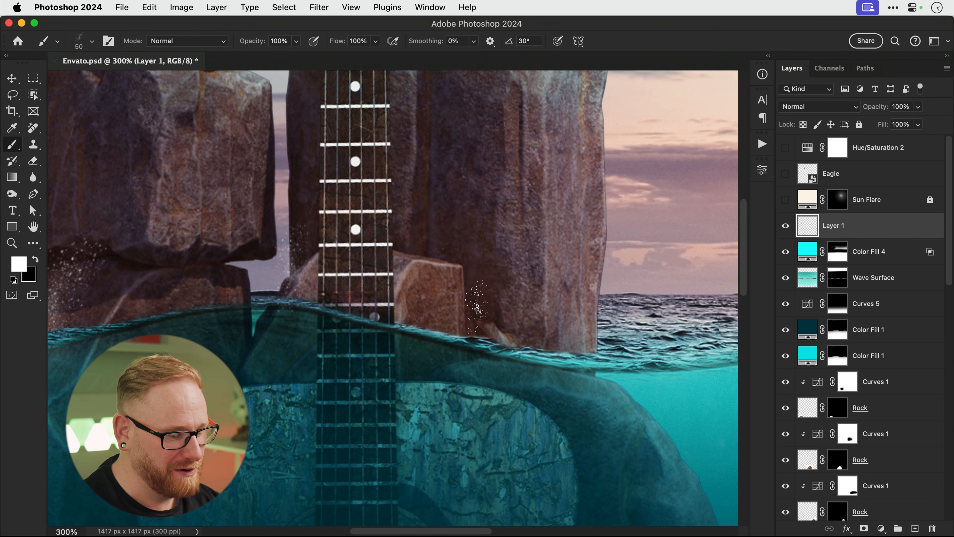
pyautogui.press(']')
pyautogui.press(']')
pyautogui.press('Right')
pyautogui.press('Right')
pyautogui.press('Right')
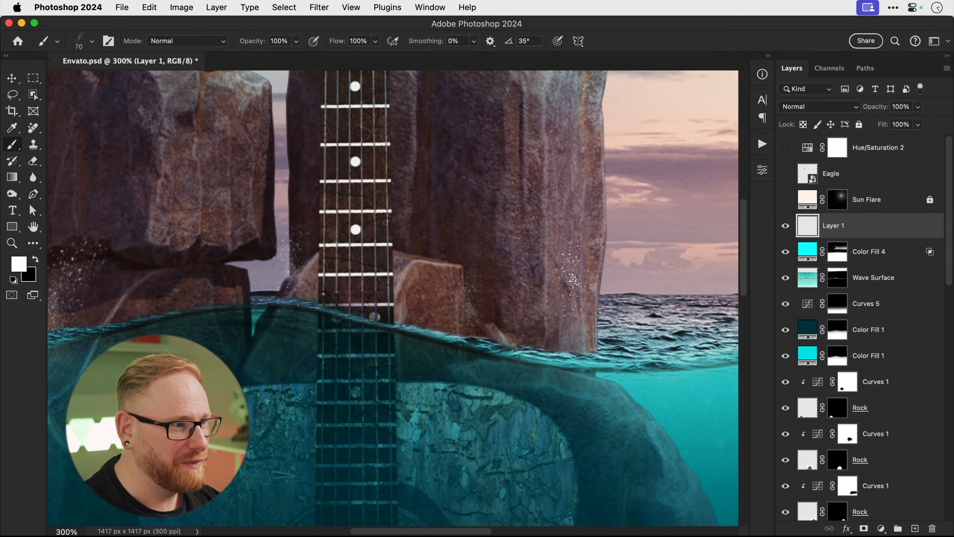
pyautogui.press(']')
pyautogui.press(']')
pyautogui.press(']')
pyautogui.press(']')
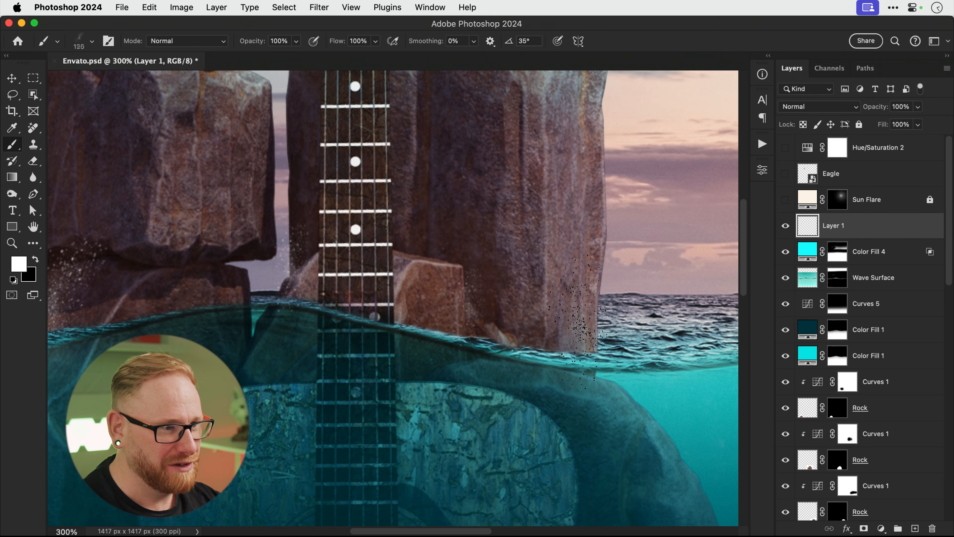
pyautogui.hotkey('shift', 'Right')
pyautogui.hotkey('shift', 'Right')
pyautogui.hotkey('shift', 'Right')
pyautogui.hotkey('shift', 'Right')
pyautogui.hotkey('shift', 'Right')
pyautogui.hotkey('shift', 'Right')
pyautogui.hotkey('shift', 'Right')
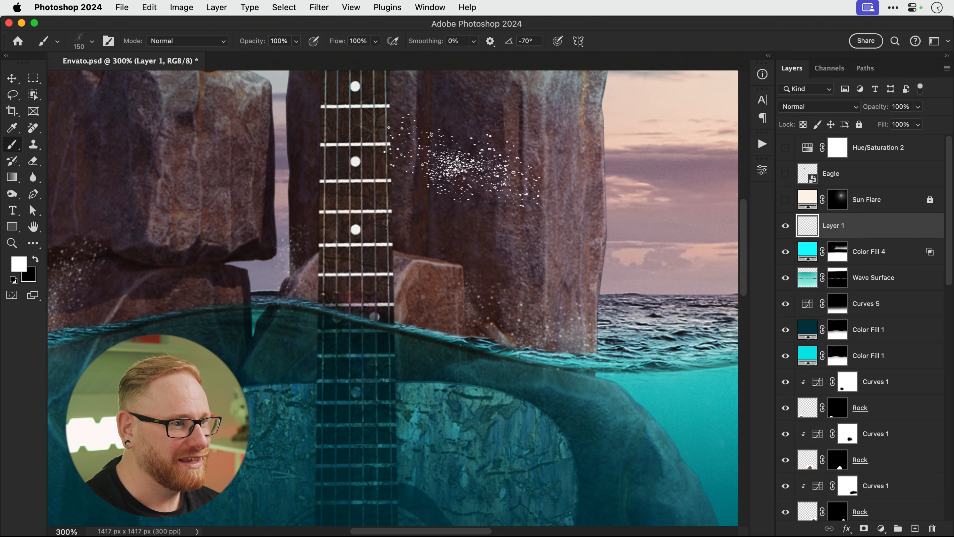
# Switch to splash brush 6 at 150 px and paint white spray around the rock bases.
pyautogui.click(91, 41)
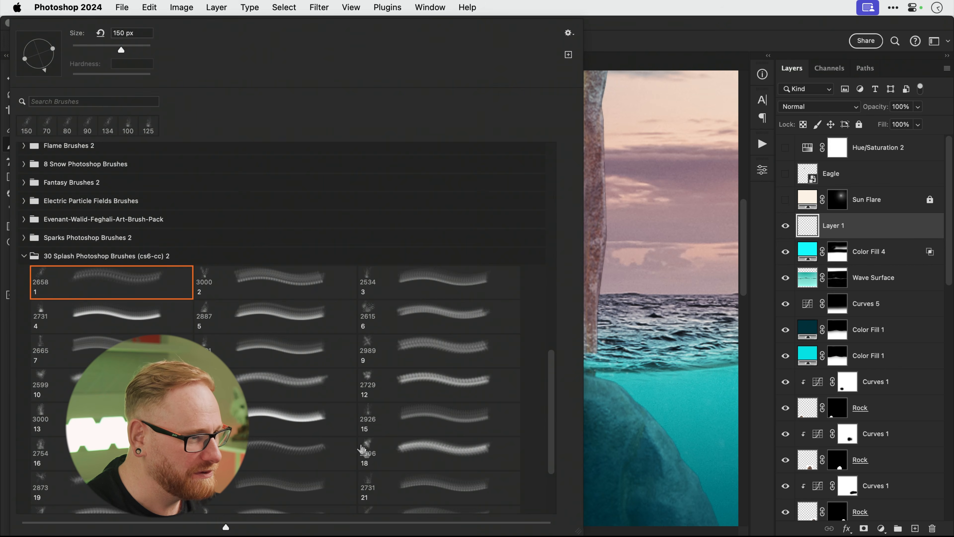
pyautogui.click(388, 421)
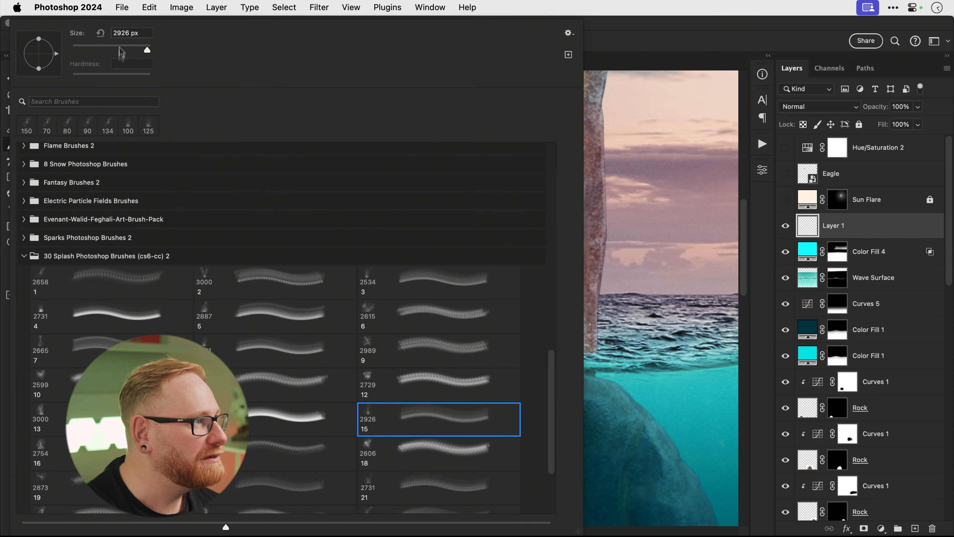
pyautogui.click(375, 318)
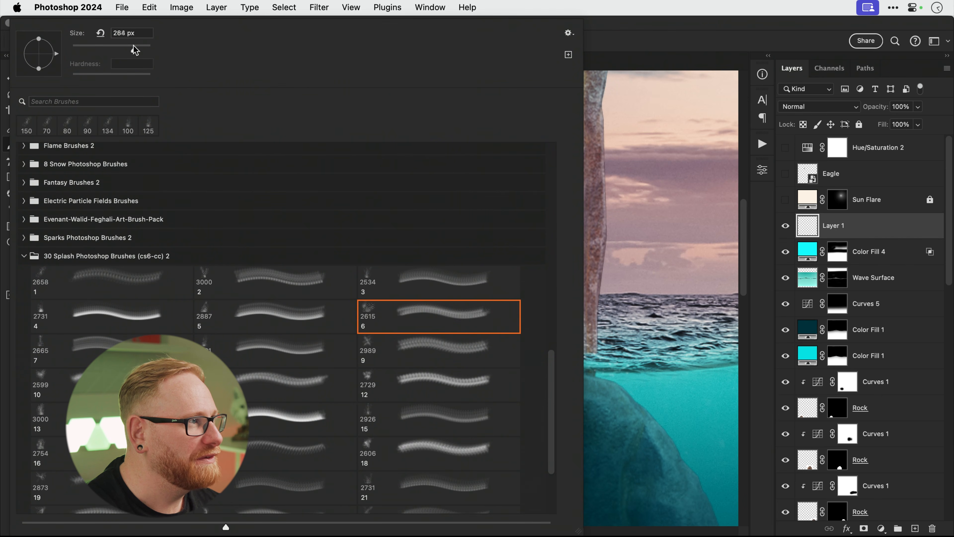
pyautogui.moveTo(133, 49); pyautogui.dragTo(139, 49)
pyautogui.press('Return')
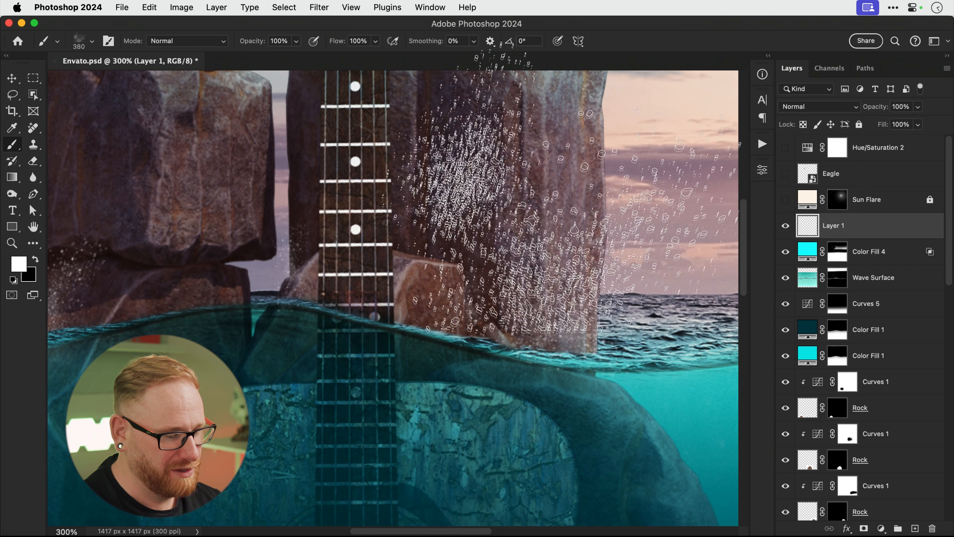
pyautogui.press('[')
pyautogui.press('[')
pyautogui.press('[')
pyautogui.press('[')
pyautogui.press('[')
pyautogui.press('[')
pyautogui.press('[')
pyautogui.press('[')
pyautogui.press('[')
pyautogui.press('[')
pyautogui.press(']')
pyautogui.press(']')
pyautogui.press(']')
pyautogui.press(']')
pyautogui.press(']')
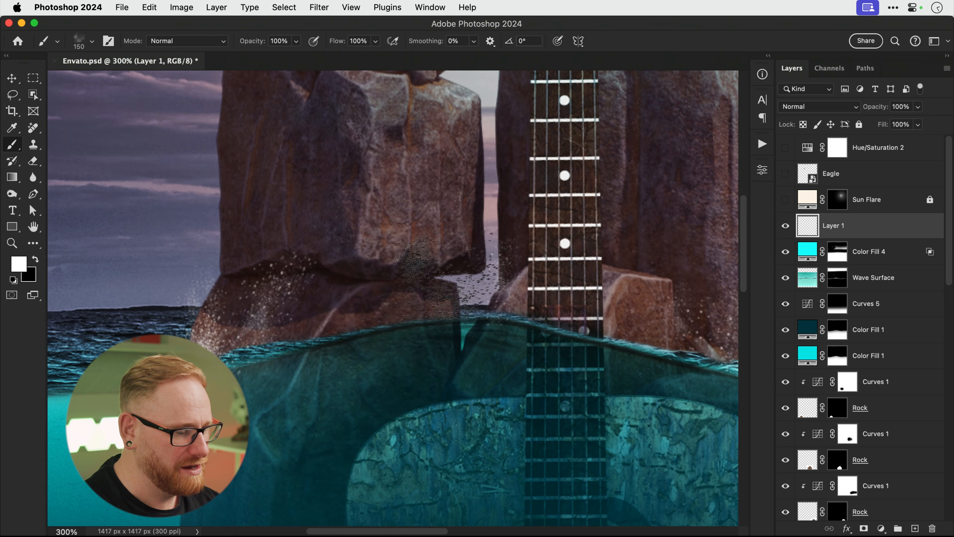
pyautogui.moveTo(443, 263); pyautogui.dragTo(263, 331)
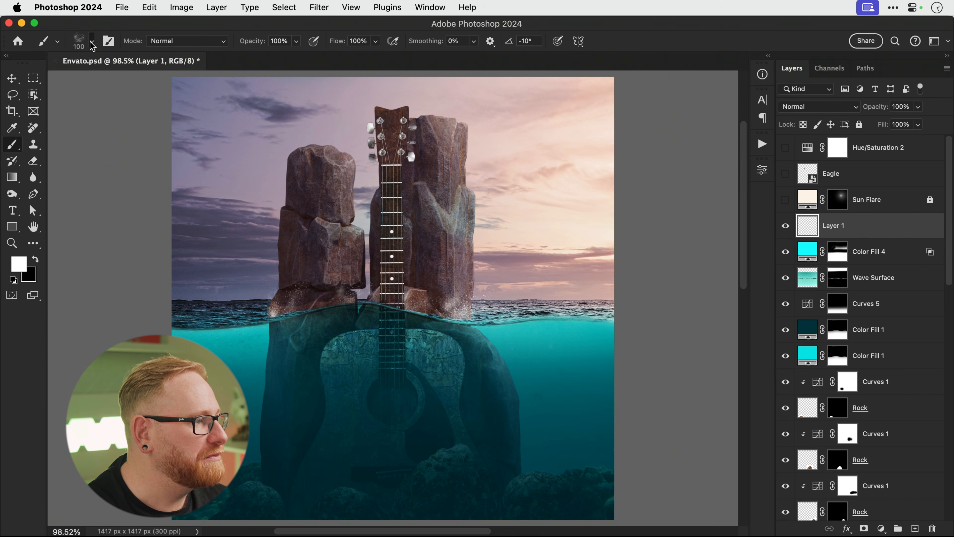
# Try the 3422 Water Splash brush at 1400 px, undoing the oversized test stamp.
pyautogui.click(91, 42)
pyautogui.click(24, 256)
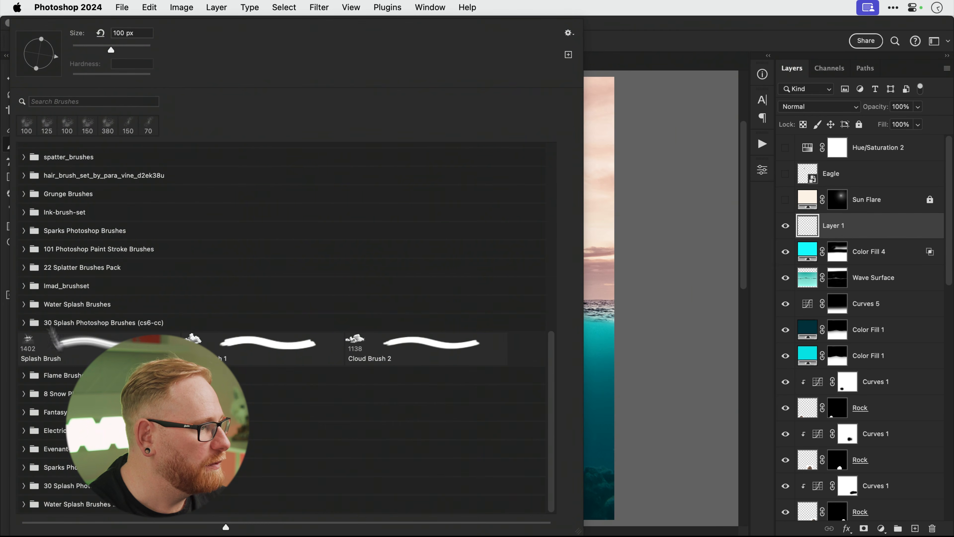
pyautogui.click(24, 503)
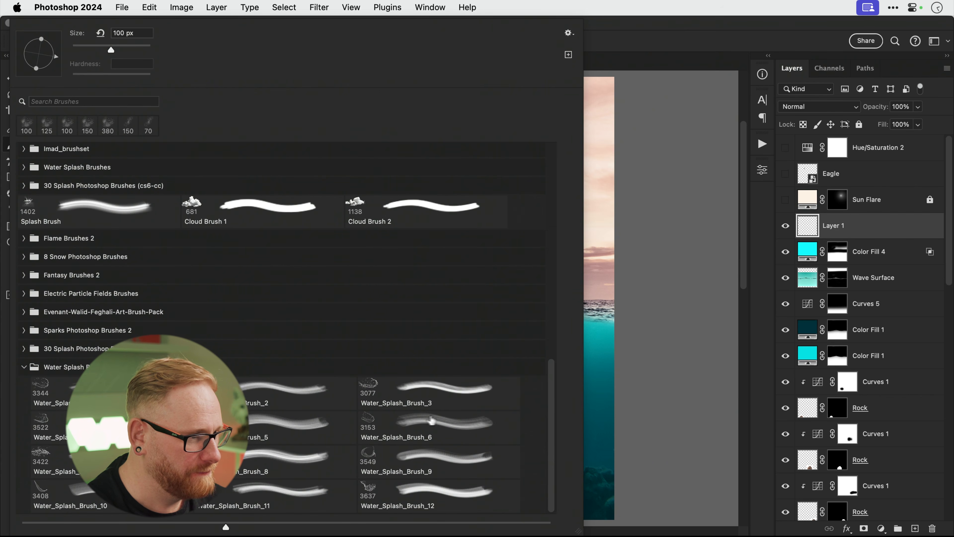
pyautogui.click(41, 459)
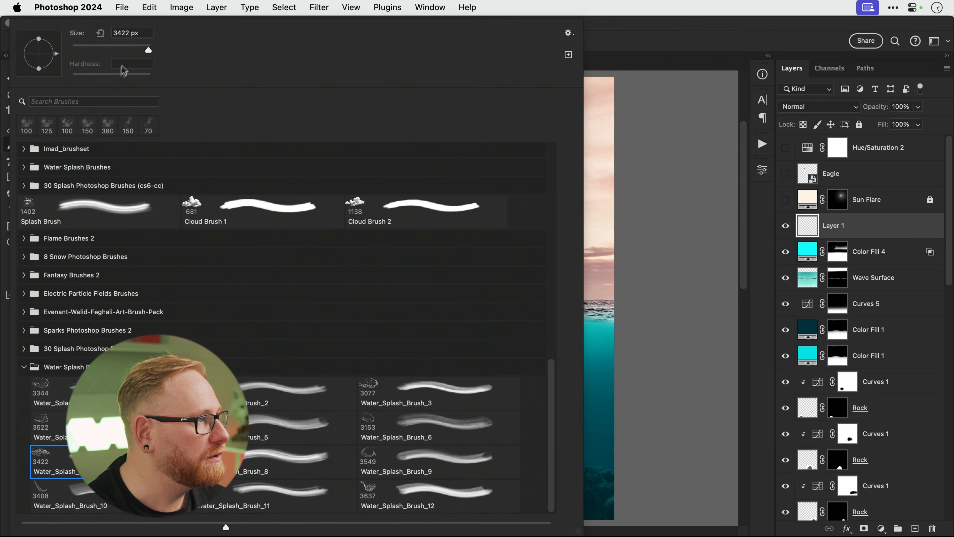
pyautogui.click(144, 49)
pyautogui.click(690, 218)
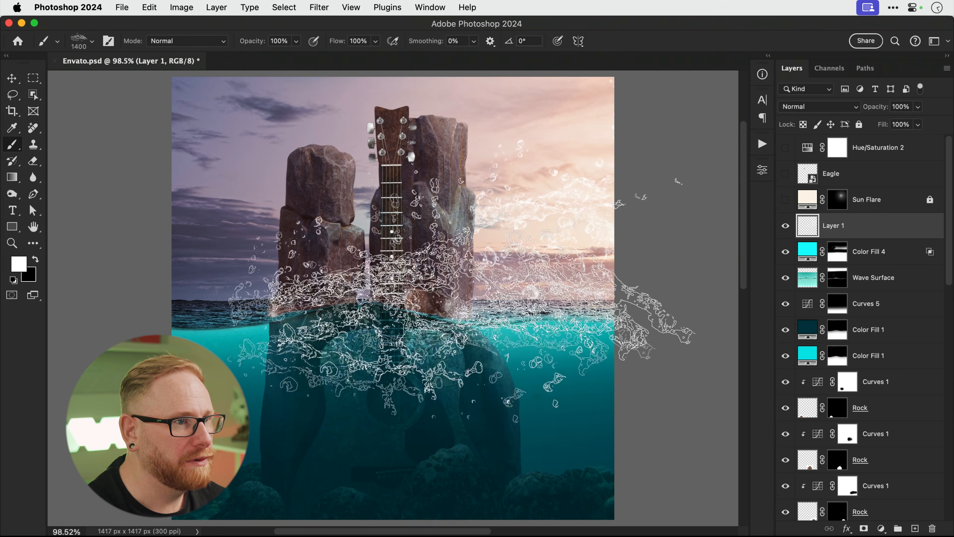
pyautogui.press('super+z')
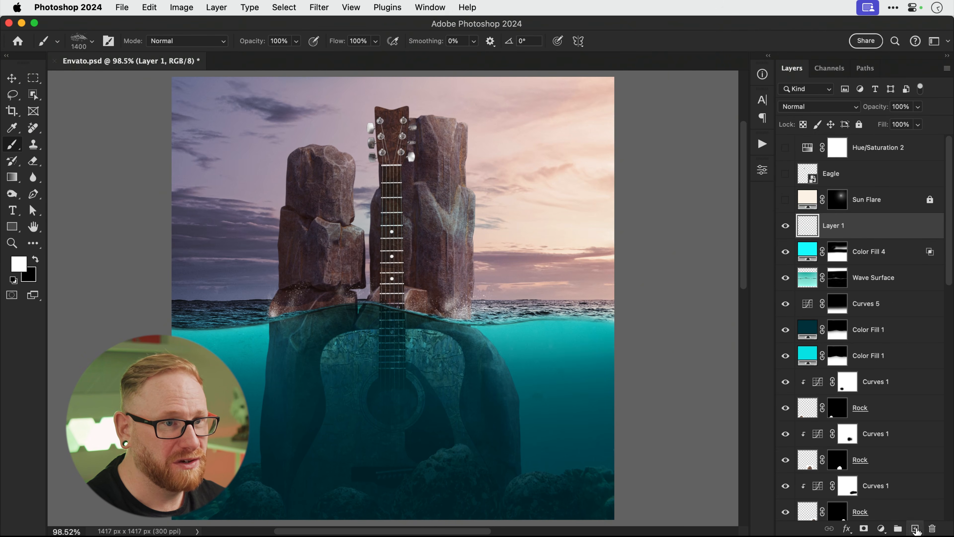
# On a new Layer 2, stamp a smaller white water splash near the left rock.
pyautogui.click(915, 528)
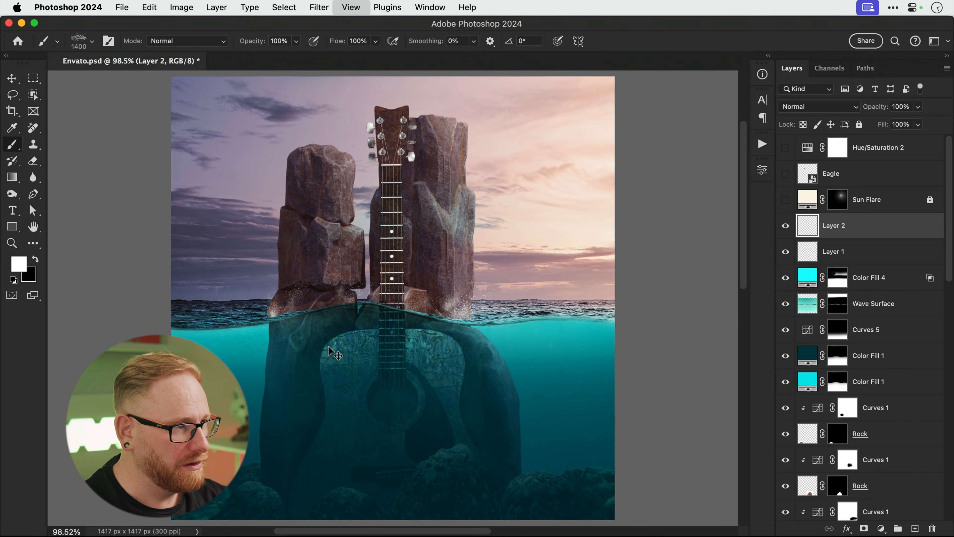
pyautogui.press('super+equal')
pyautogui.press('super+equal')
pyautogui.moveTo(233, 345); pyautogui.dragTo(386, 339)
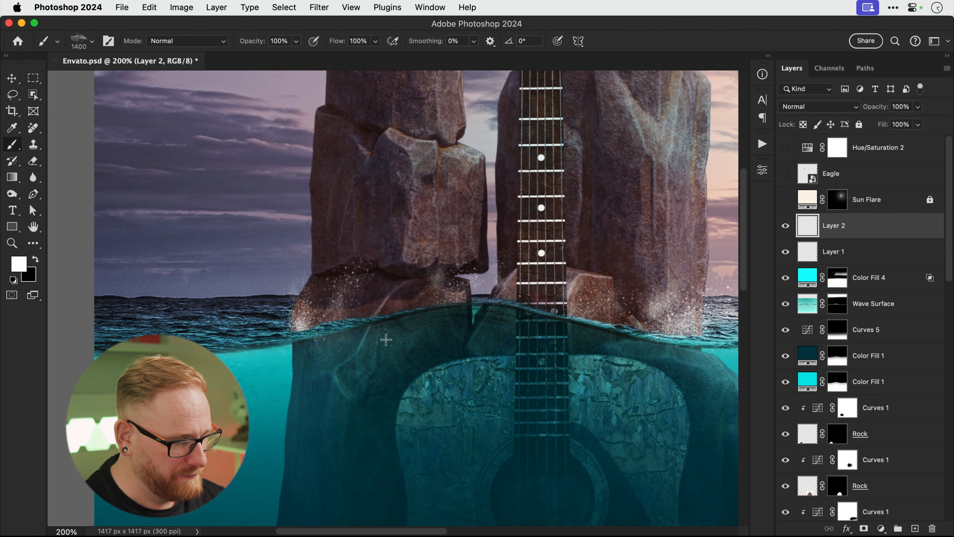
pyautogui.press('[')
pyautogui.press('[')
pyautogui.press('[')
pyautogui.press('[')
pyautogui.press('[')
pyautogui.press('[')
pyautogui.press('[')
pyautogui.press('[')
pyautogui.press('[')
pyautogui.press('[')
pyautogui.press('[')
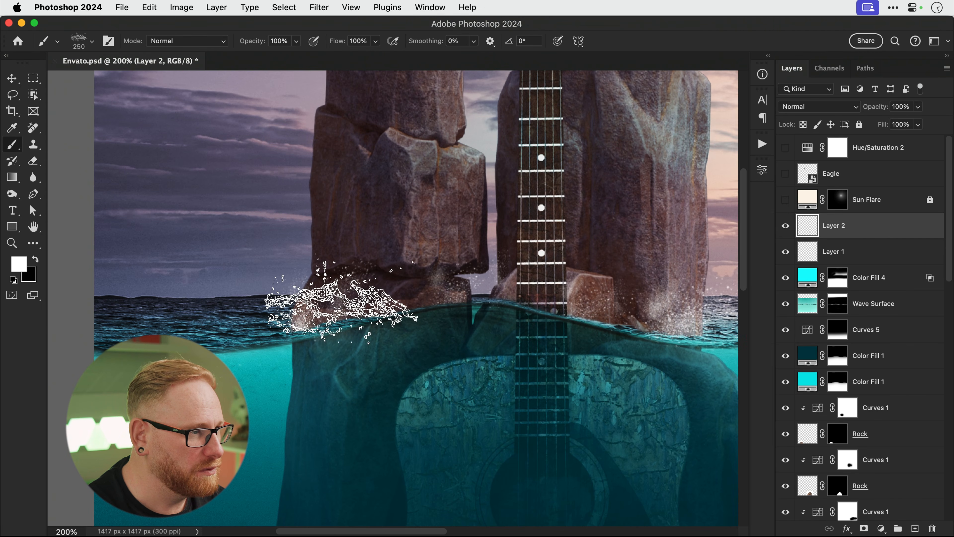
pyautogui.click(269, 255)
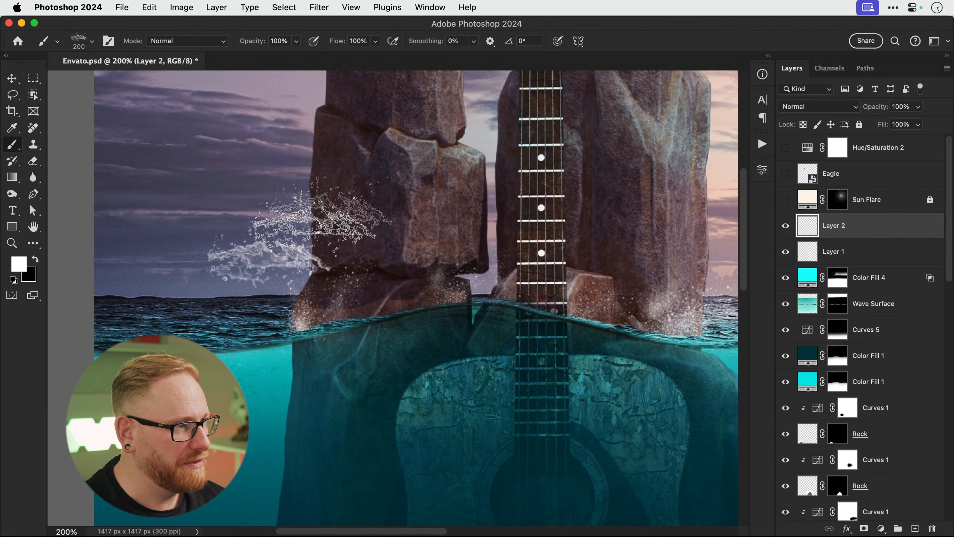
# Move, rotate and shrink the splash to hug the left rock's base at the waterline.
pyautogui.press('super+t')
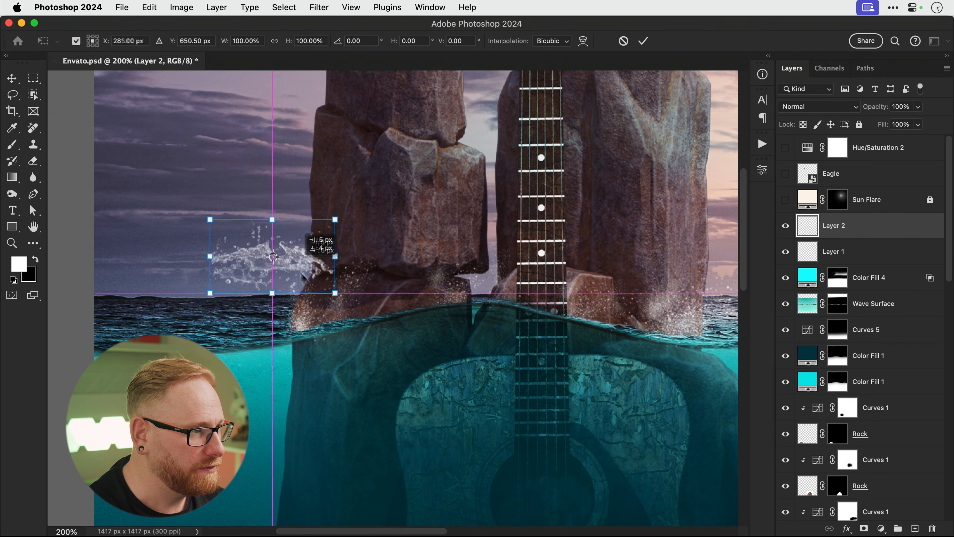
pyautogui.moveTo(285, 256); pyautogui.dragTo(320, 308)
pyautogui.moveTo(389, 309); pyautogui.dragTo(261, 324)
pyautogui.moveTo(358, 260); pyautogui.dragTo(375, 282)
pyautogui.press('Return')
pyautogui.press('super+minus')
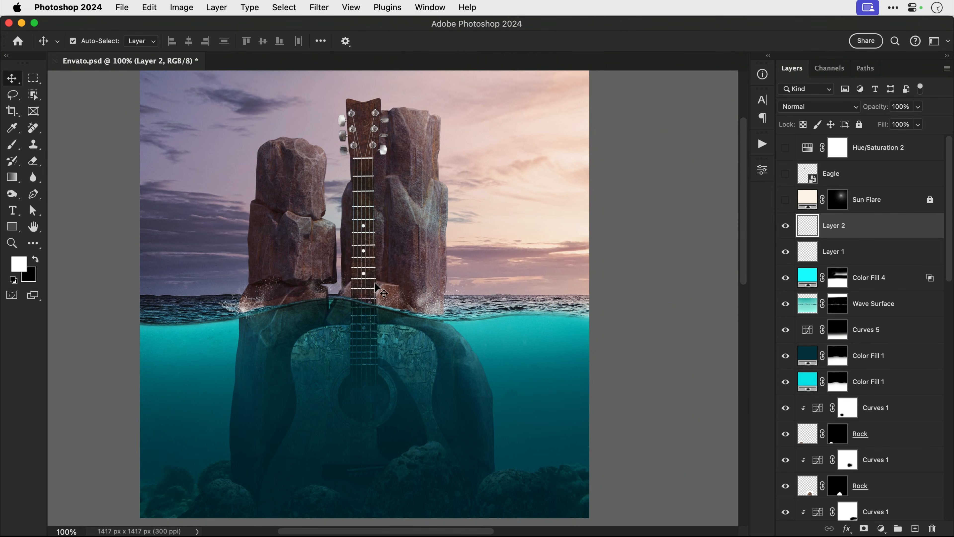
pyautogui.press('b')
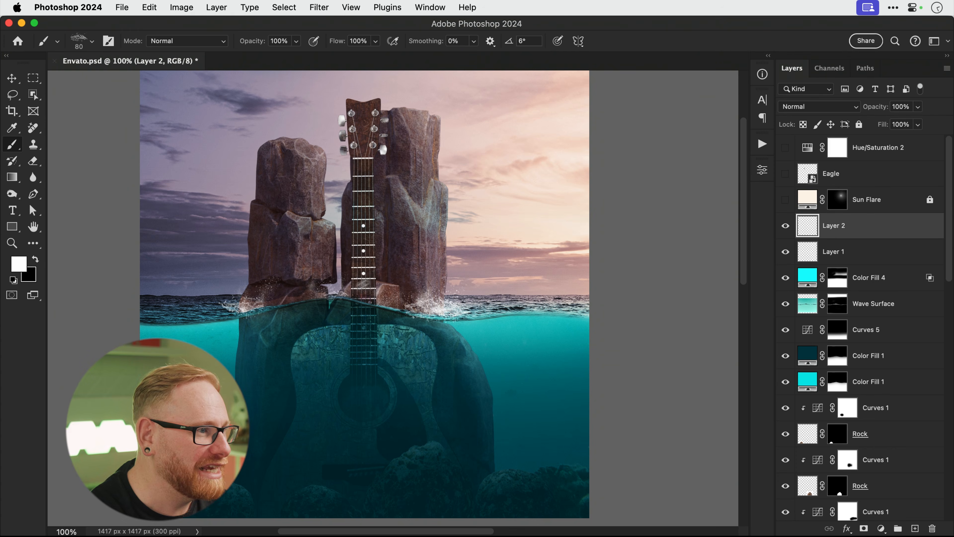
pyautogui.press('z')
pyautogui.click(334, 295)
pyautogui.click(334, 295)
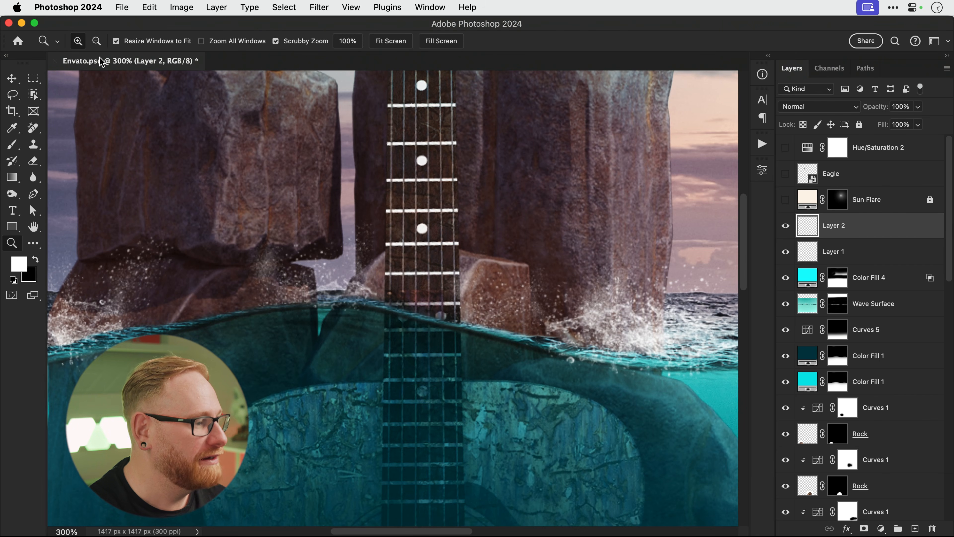
# Scroll along the waterline to inspect the splashes, then fit the artwork on screen.
pyautogui.press('e')
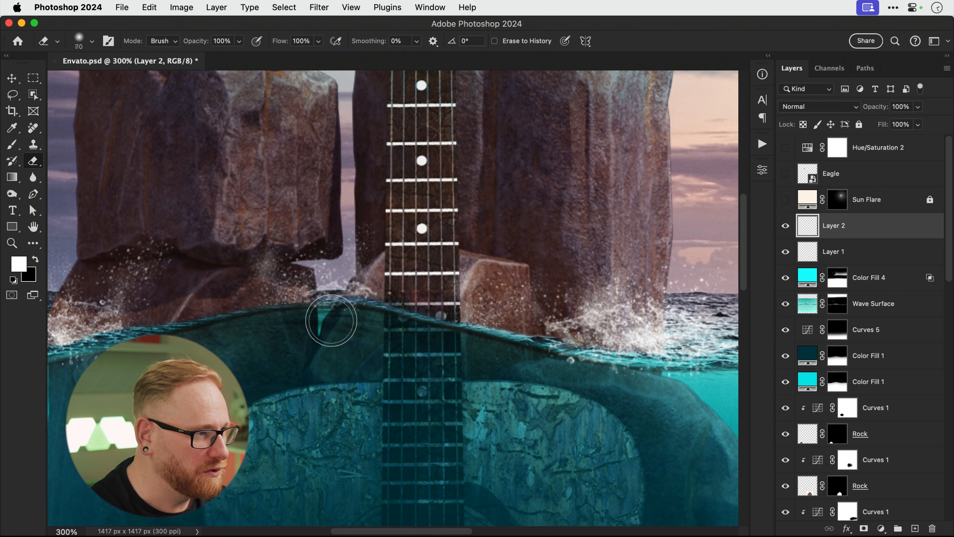
pyautogui.hscroll(10, 314, 319)
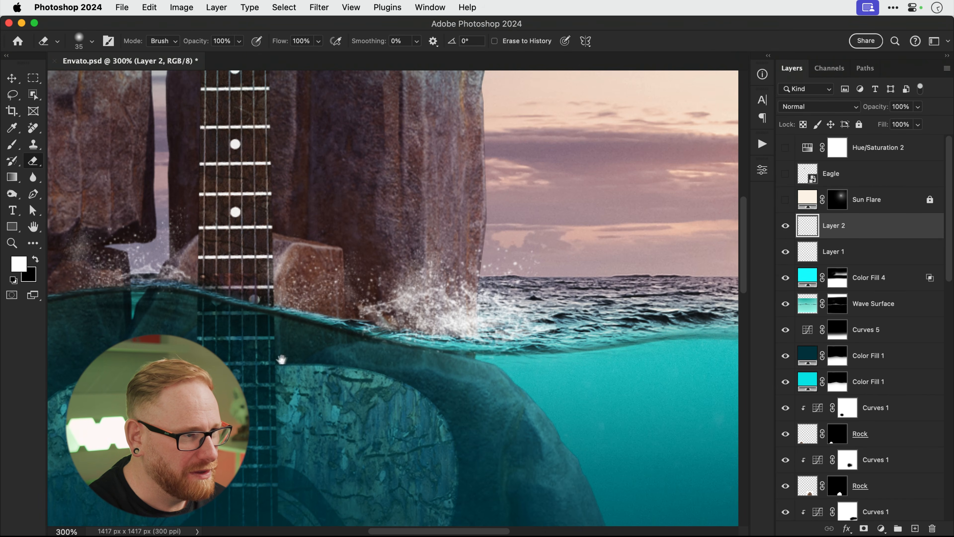
pyautogui.hscroll(-12, 306, 345)
pyautogui.hscroll(-8, 306, 346)
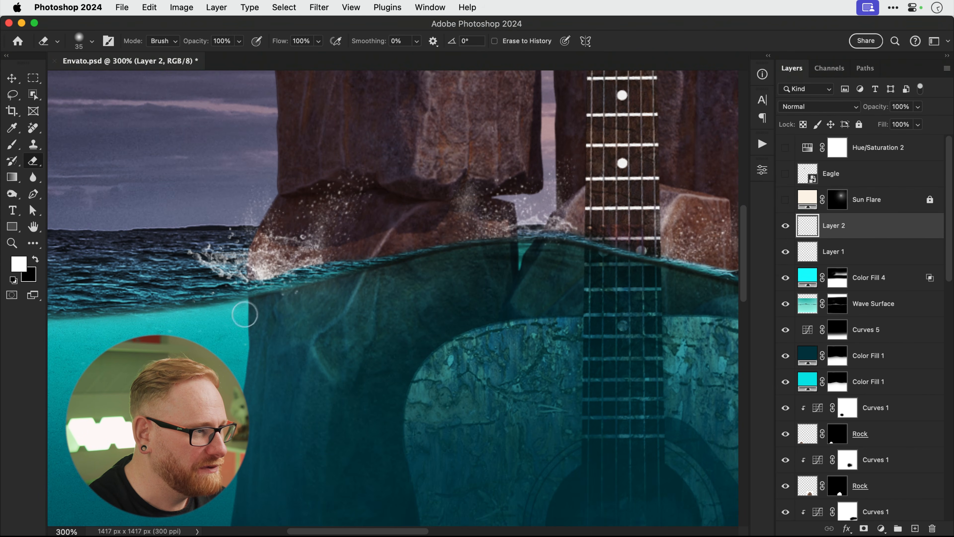
pyautogui.press('v')
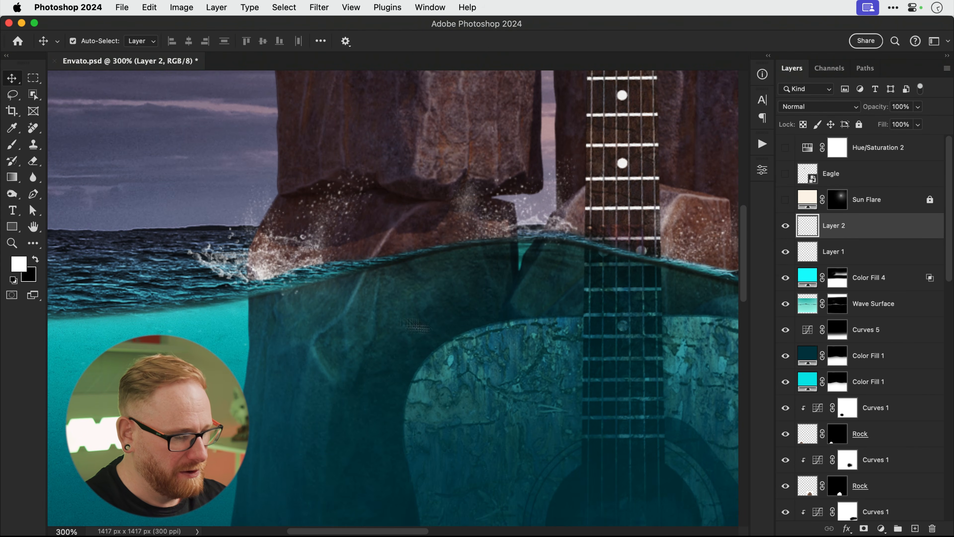
pyautogui.press('super+0')
# Rename Layer 1 to 'Spray' and Layer 2 to 'Splashes', and make the Eagle visible.
pyautogui.doubleClick(833, 252)
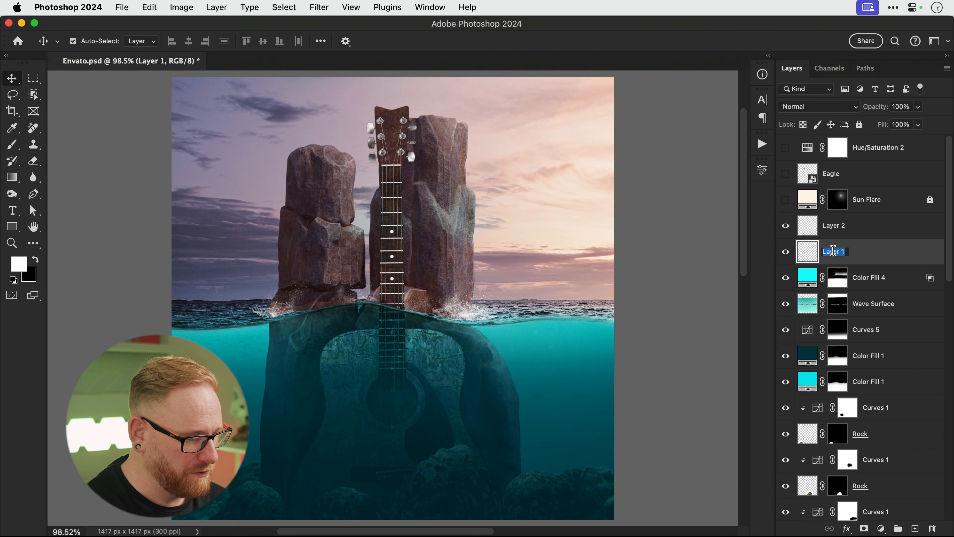
pyautogui.press('Return')
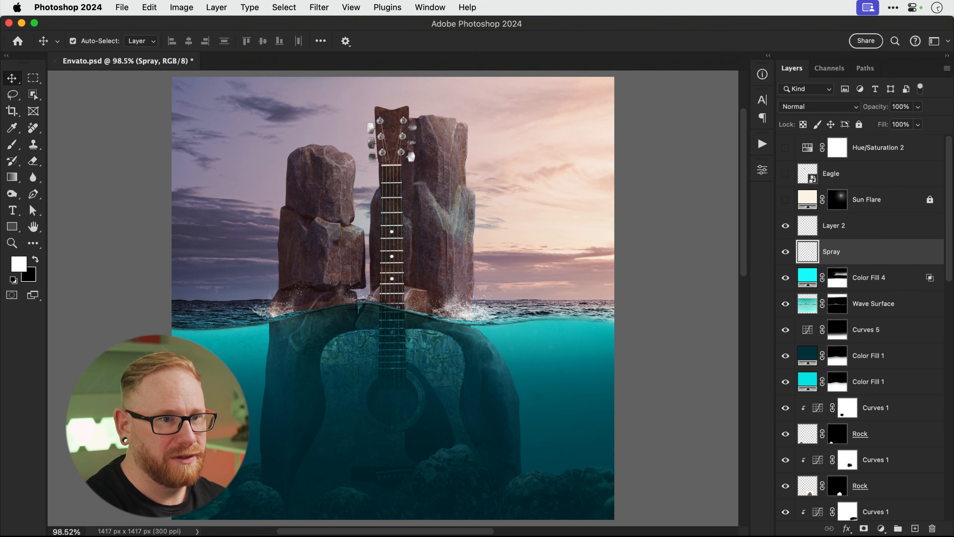
pyautogui.doubleClick(833, 226)
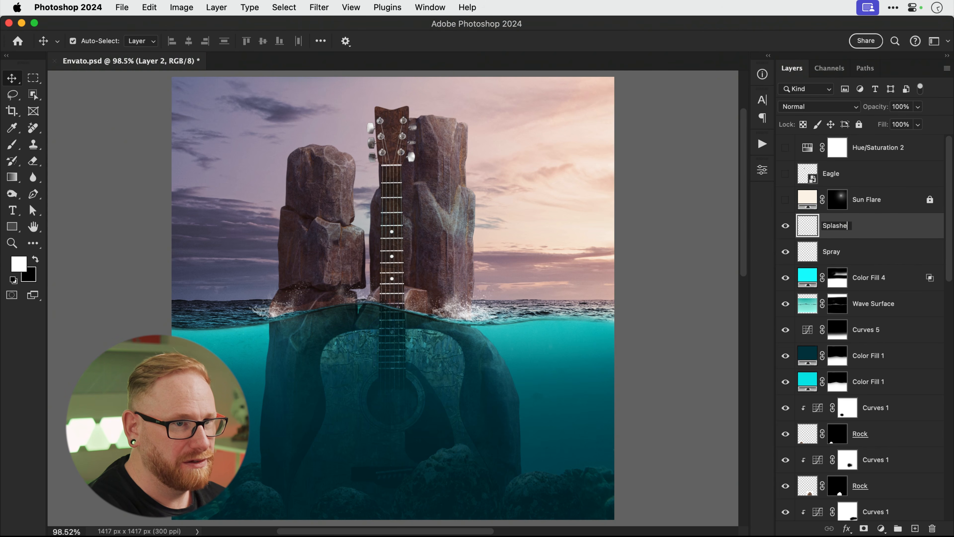
pyautogui.press('Return')
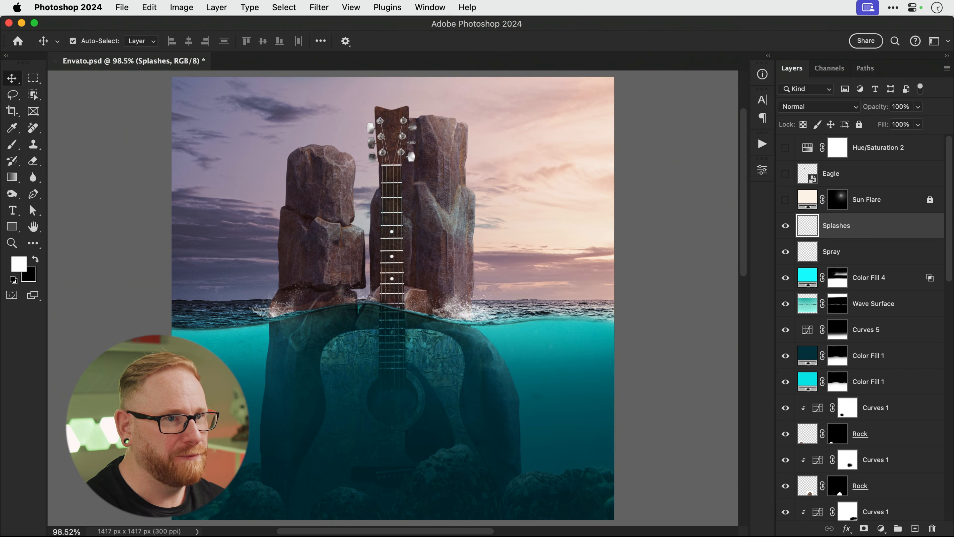
pyautogui.moveTo(785, 226); pyautogui.dragTo(786, 251)
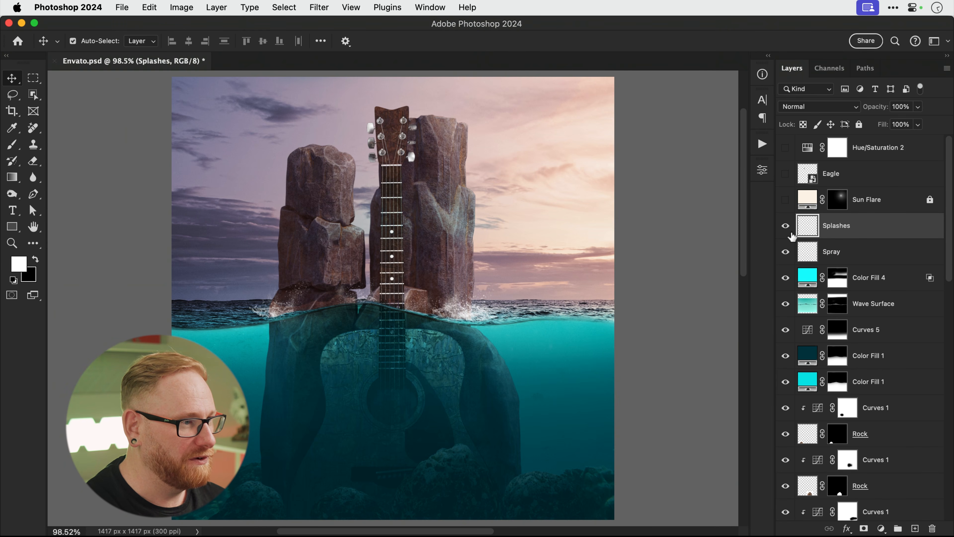
# Zoom in on the eagle and move it up onto the top of the left rock.
pyautogui.click(846, 178)
pyautogui.press('super+t')
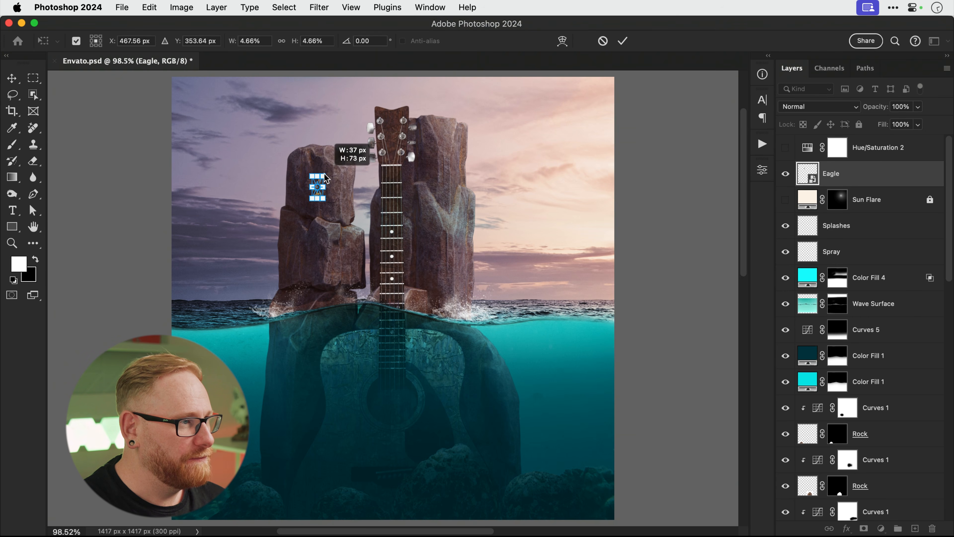
pyautogui.press('Return')
pyautogui.press('z')
pyautogui.moveTo(315, 146); pyautogui.dragTo(381, 152)
pyautogui.press('v')
pyautogui.moveTo(334, 287)
pyautogui.mouseDown()
pyautogui.moveTo(333, 189)
pyautogui.moveTo(345, 156)
pyautogui.moveTo(345, 299)
pyautogui.mouseUp()
pyautogui.press('space')
pyautogui.press('z')
pyautogui.press('v')
pyautogui.press('space')
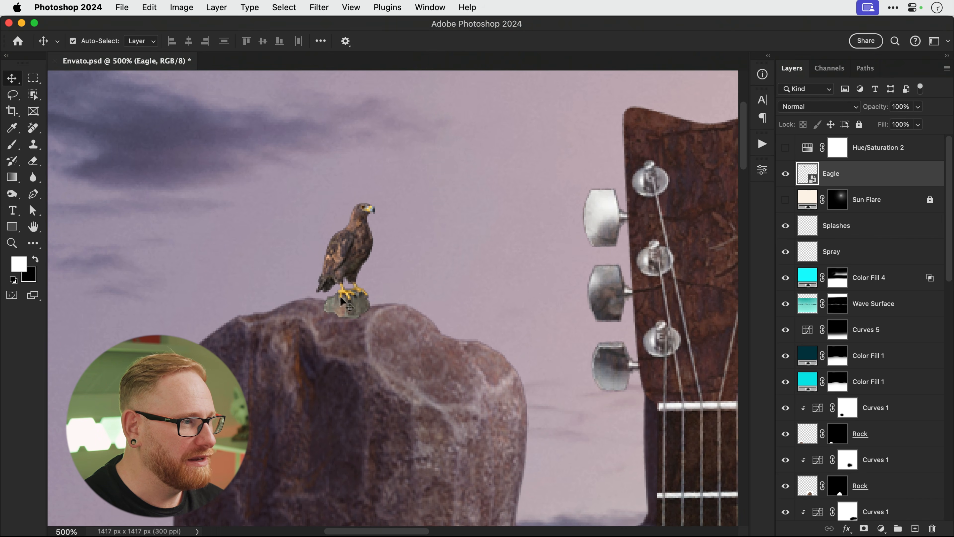
# Mask the Eagle layer with a small soft black brush to hide the stone under its feet.
pyautogui.click(868, 529)
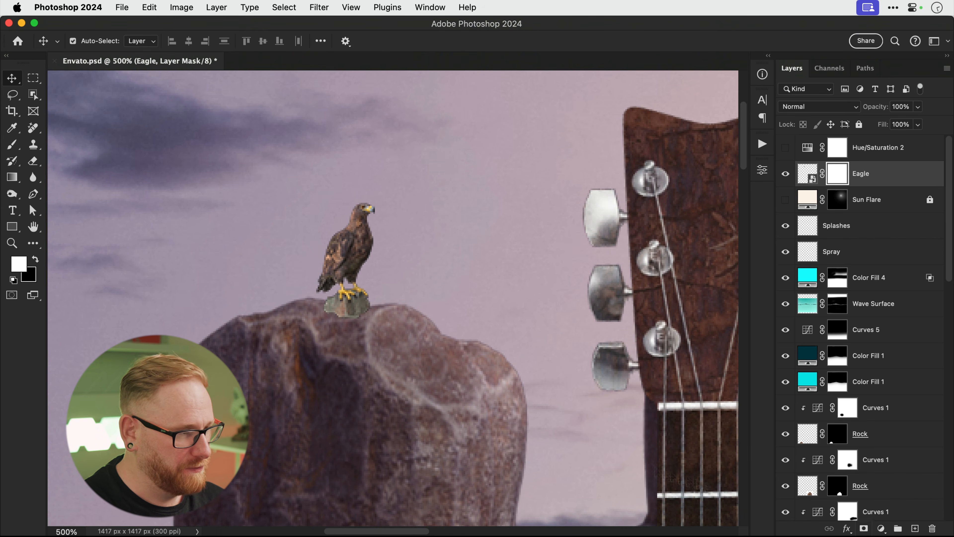
pyautogui.press('b')
pyautogui.click(90, 42)
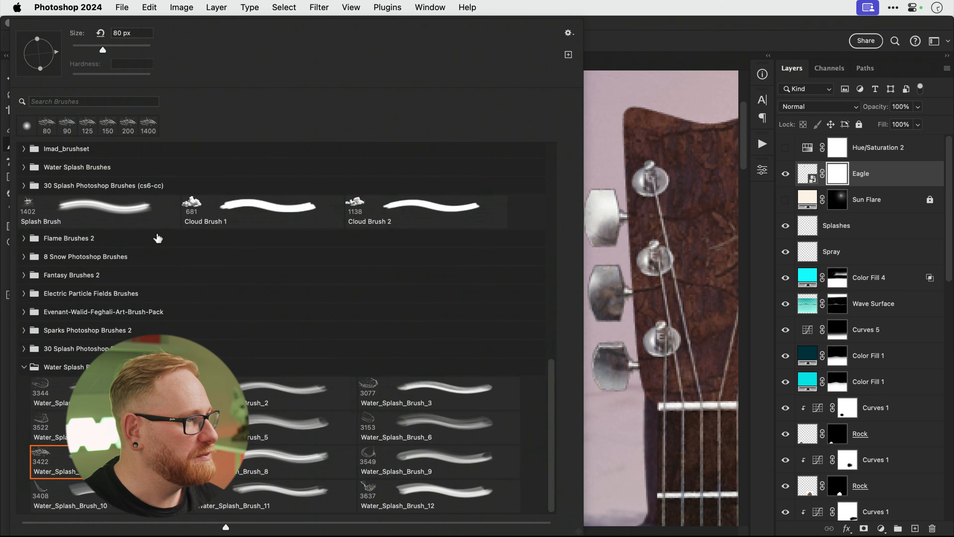
pyautogui.click(24, 151)
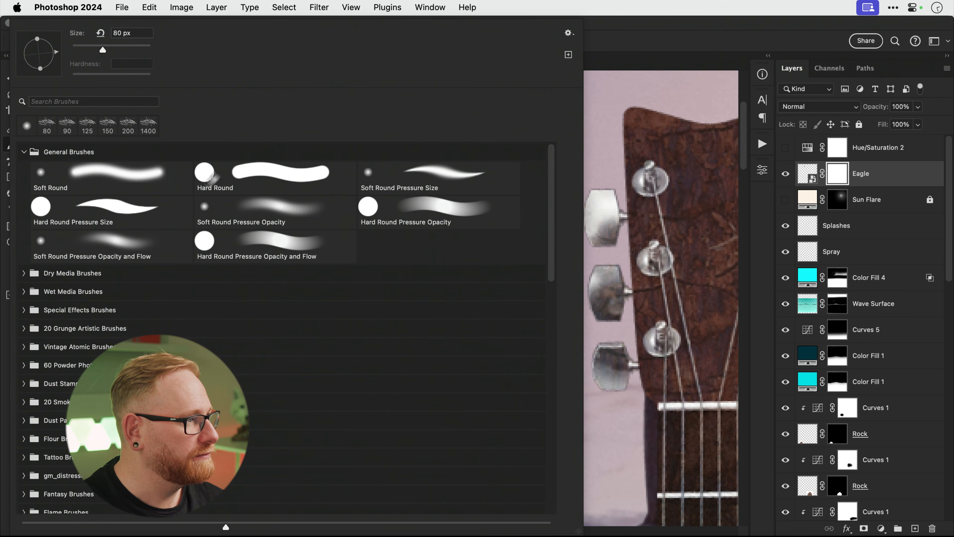
pyautogui.click(246, 207)
pyautogui.moveTo(100, 50); pyautogui.dragTo(93, 51)
pyautogui.click(597, 263)
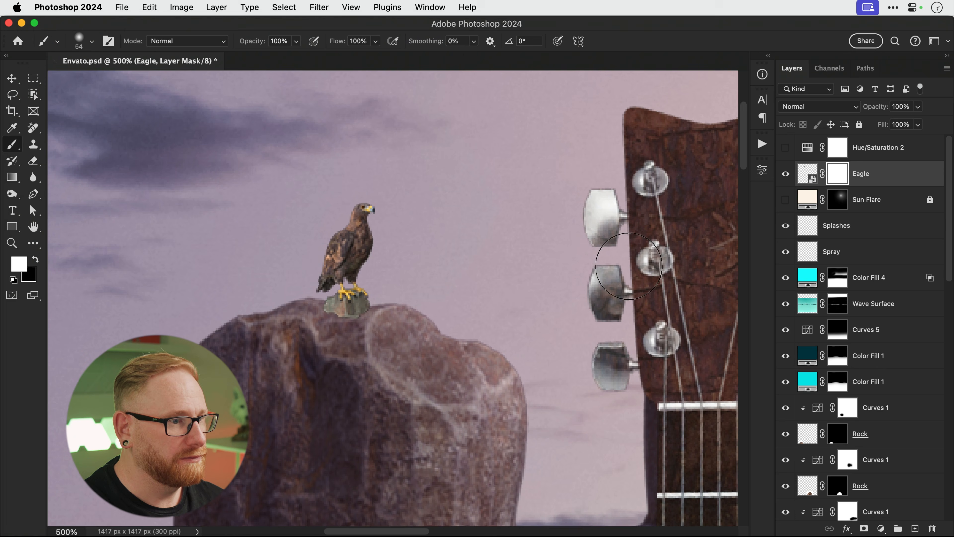
pyautogui.press('[')
pyautogui.press('[')
pyautogui.press('[')
pyautogui.press('[')
pyautogui.press('x')
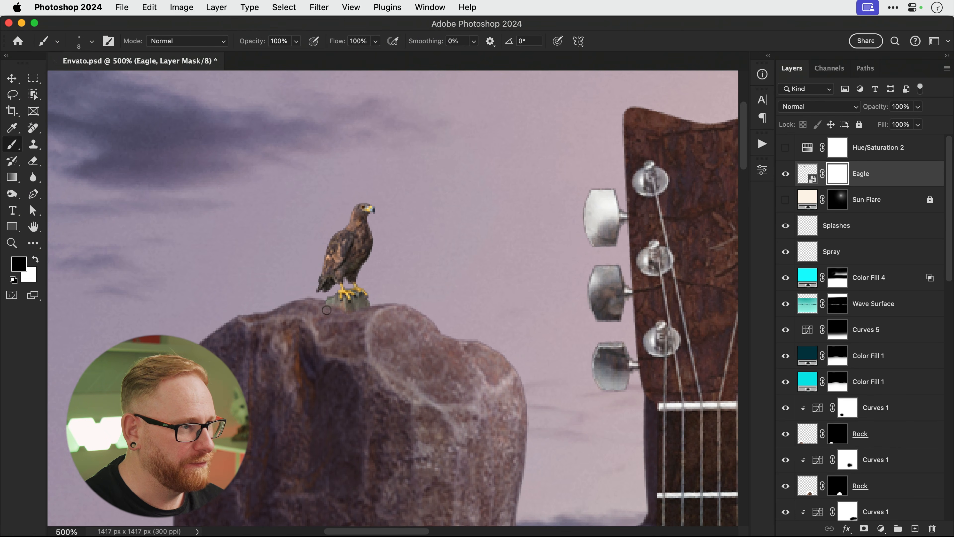
pyautogui.press('v')
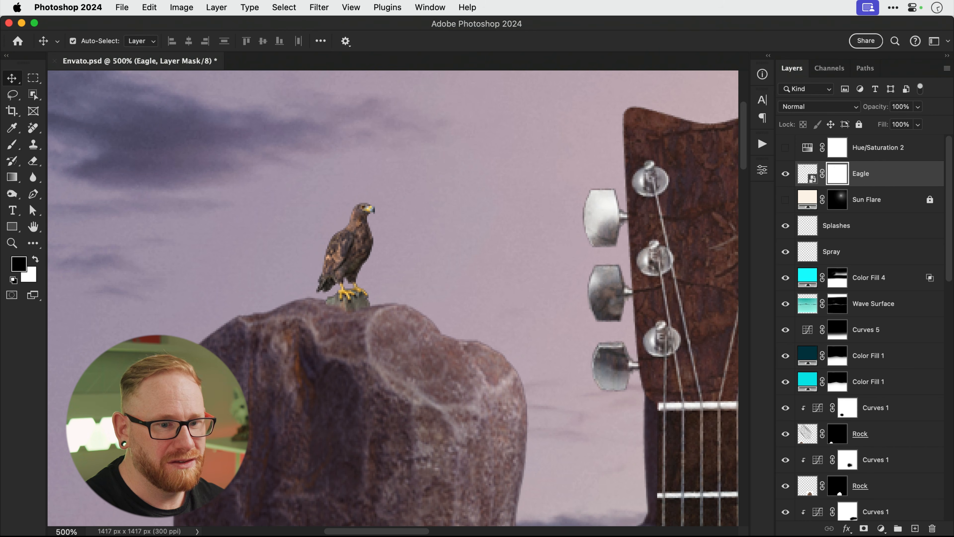
pyautogui.click(883, 530)
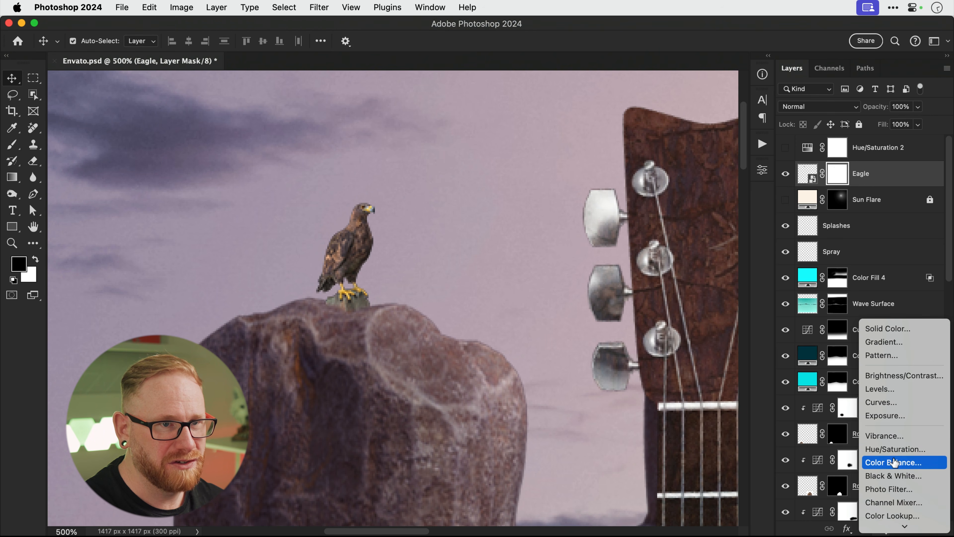
# Add a Color Balance adjustment clipped to the Eagle, shifting midtones to Red +37 and Blue +29.
pyautogui.click(894, 461)
pyautogui.click(652, 513)
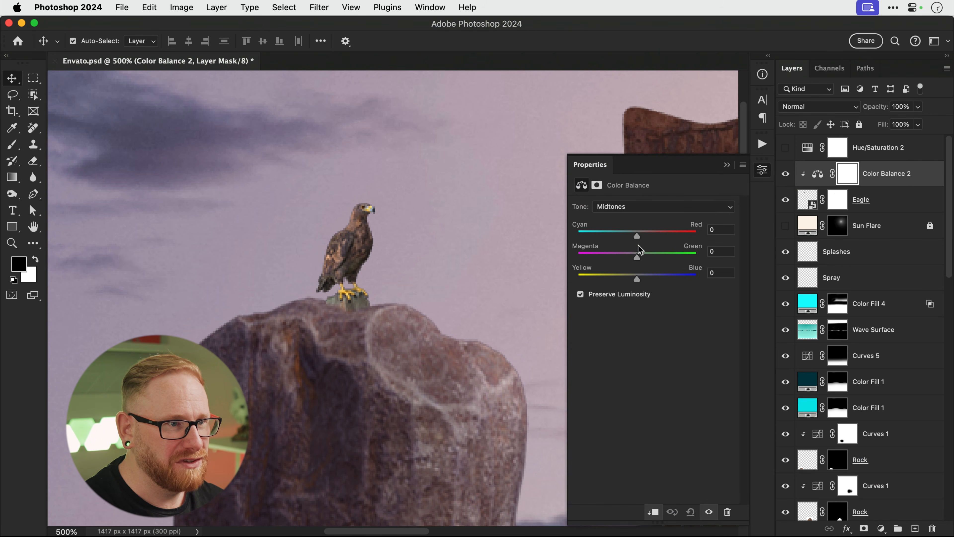
pyautogui.moveTo(641, 232); pyautogui.dragTo(653, 233)
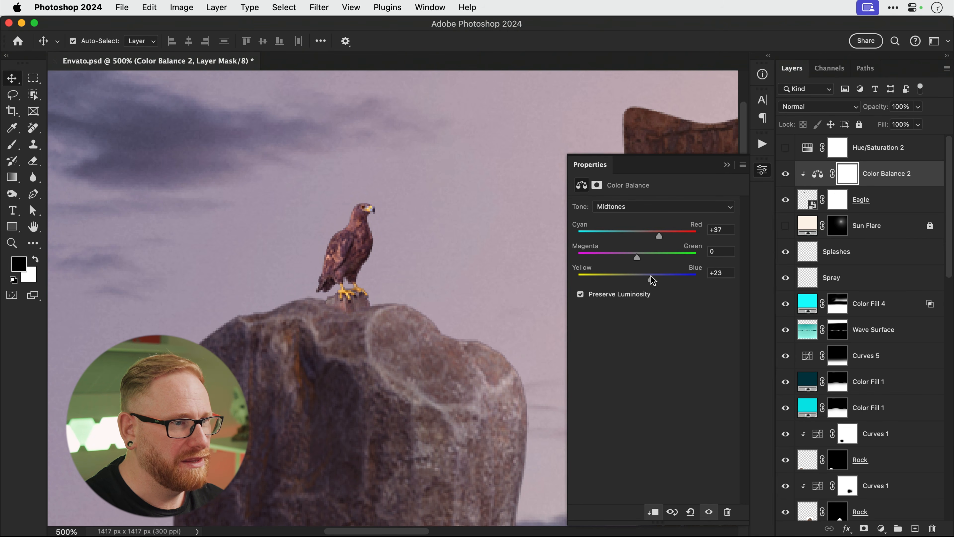
pyautogui.moveTo(651, 278); pyautogui.dragTo(654, 278)
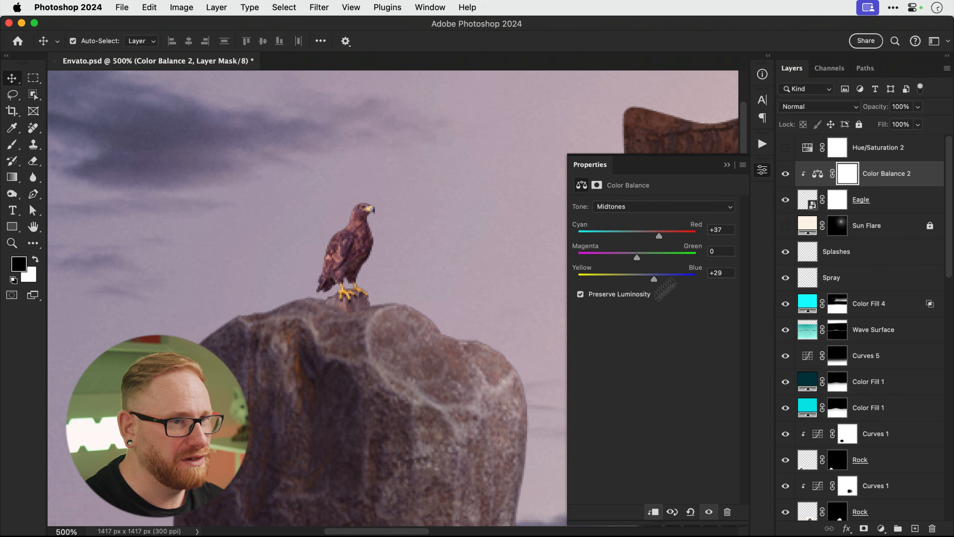
pyautogui.click(786, 175)
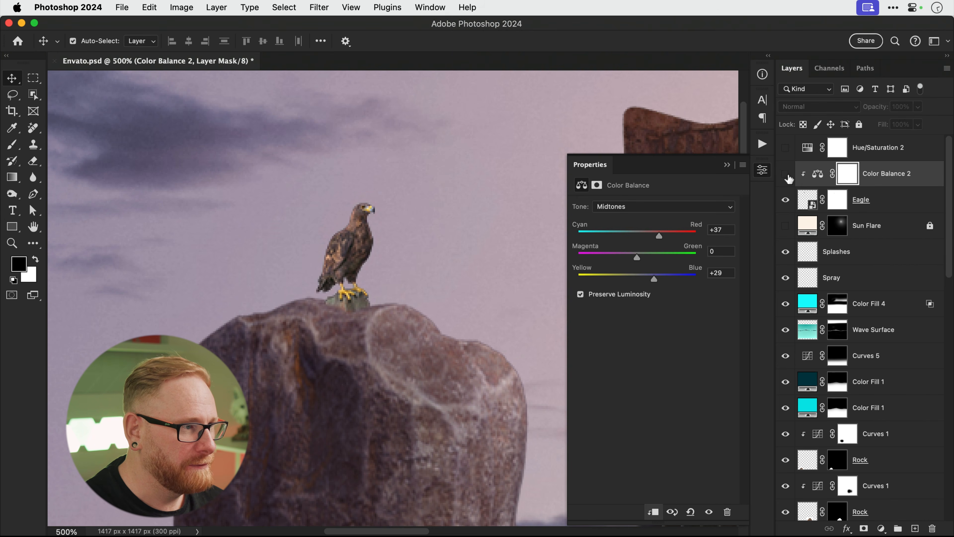
pyautogui.click(786, 175)
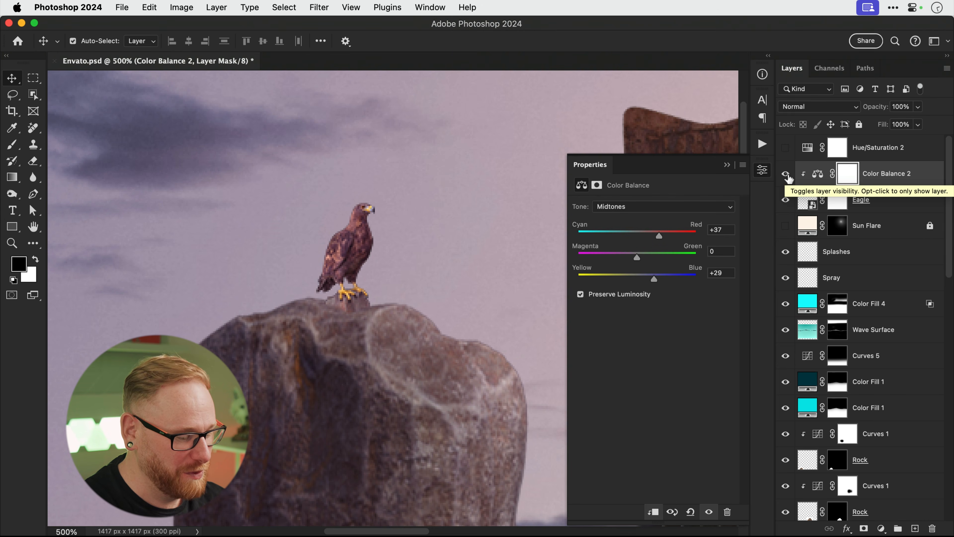
# Fit the composition on screen and bring up the adjustment-layer list with the Eagle layer selected.
pyautogui.press('super+0')
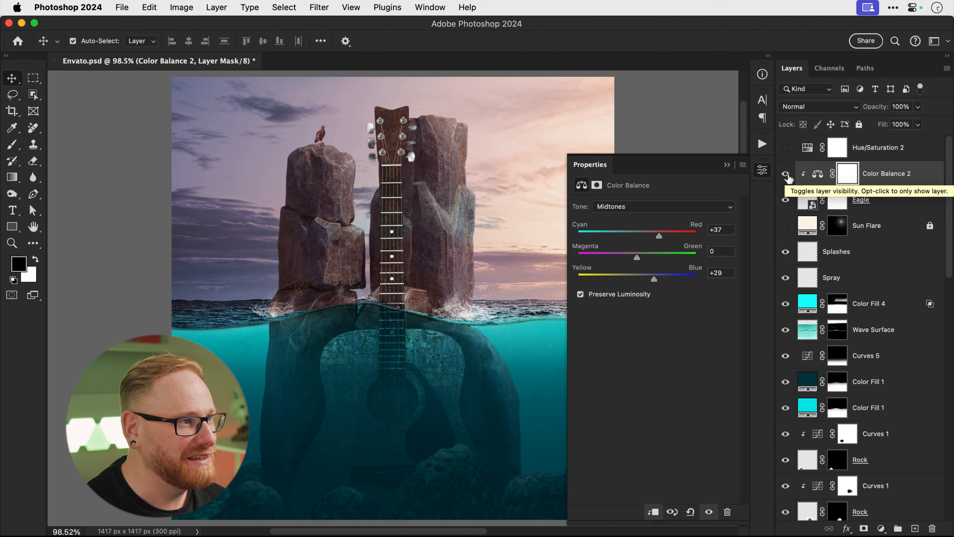
pyautogui.click(863, 206)
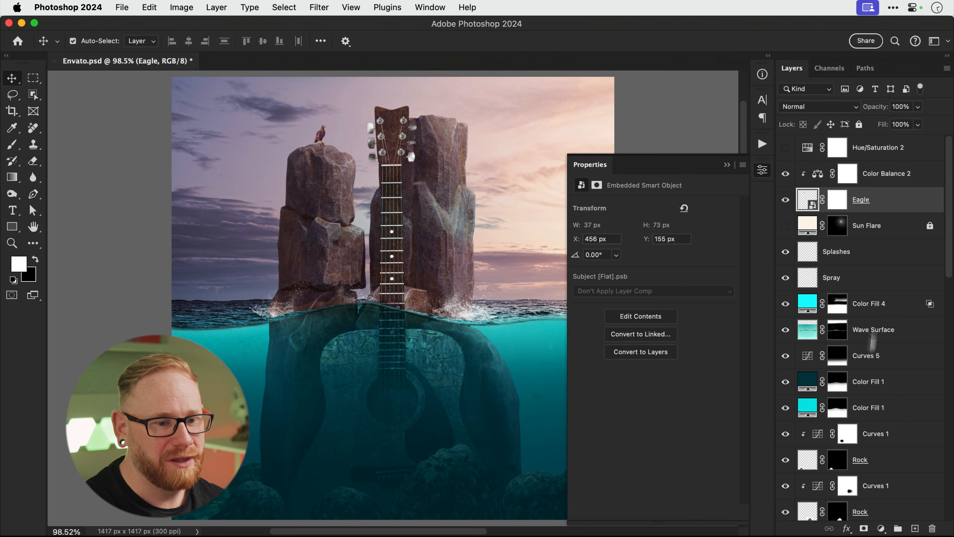
pyautogui.click(881, 529)
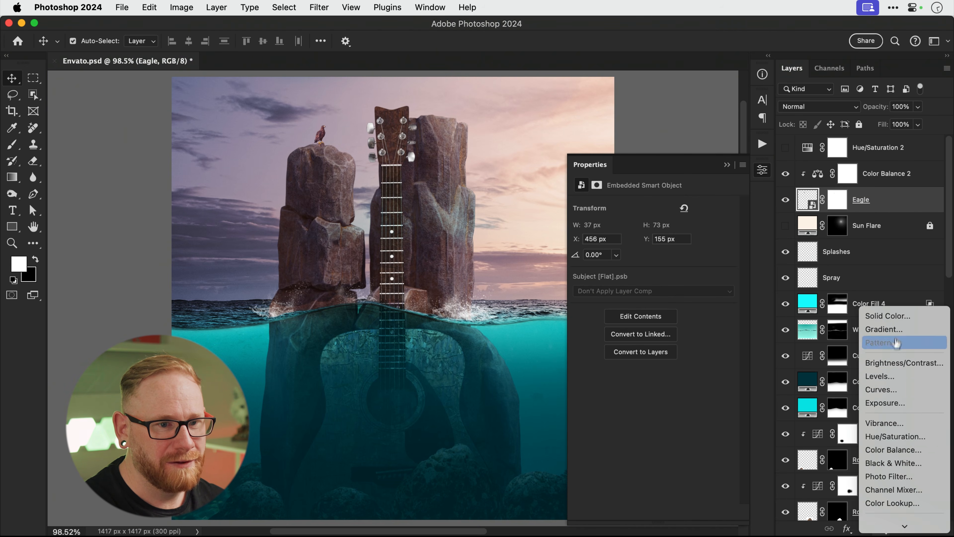
# Add a Curves adjustment above the eagle and pull its white output down, zooming in on the bird.
pyautogui.click(895, 390)
pyautogui.moveTo(728, 241); pyautogui.dragTo(728, 265)
pyautogui.press('z')
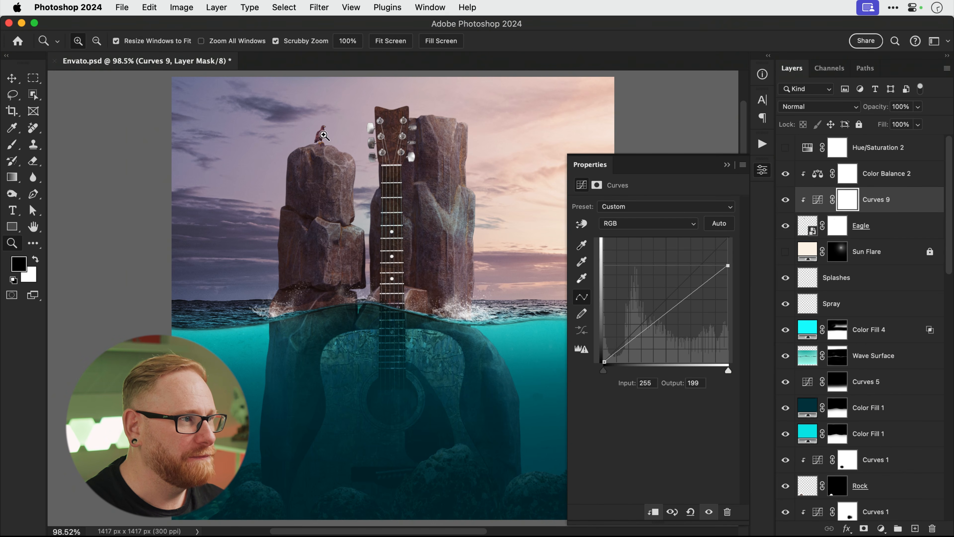
pyautogui.click(321, 135)
pyautogui.click(321, 135)
pyautogui.click(321, 135)
pyautogui.click(321, 135)
pyautogui.click(321, 135)
pyautogui.moveTo(322, 135); pyautogui.dragTo(389, 223)
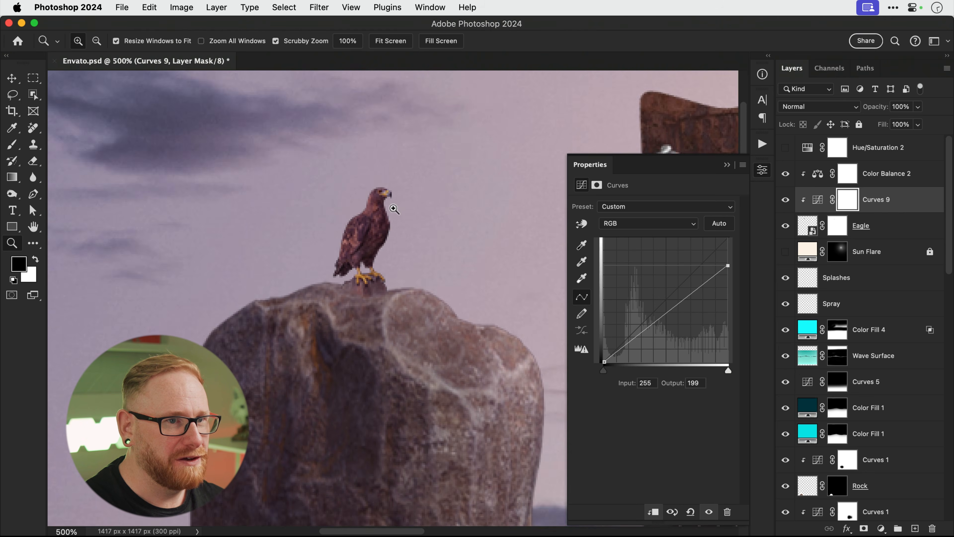
pyautogui.click(394, 209)
pyautogui.click(394, 209)
# Refine the Curves white output to 192, compare the darkened eagle, then fit the view again.
pyautogui.moveTo(731, 271); pyautogui.dragTo(732, 271)
pyautogui.press('b')
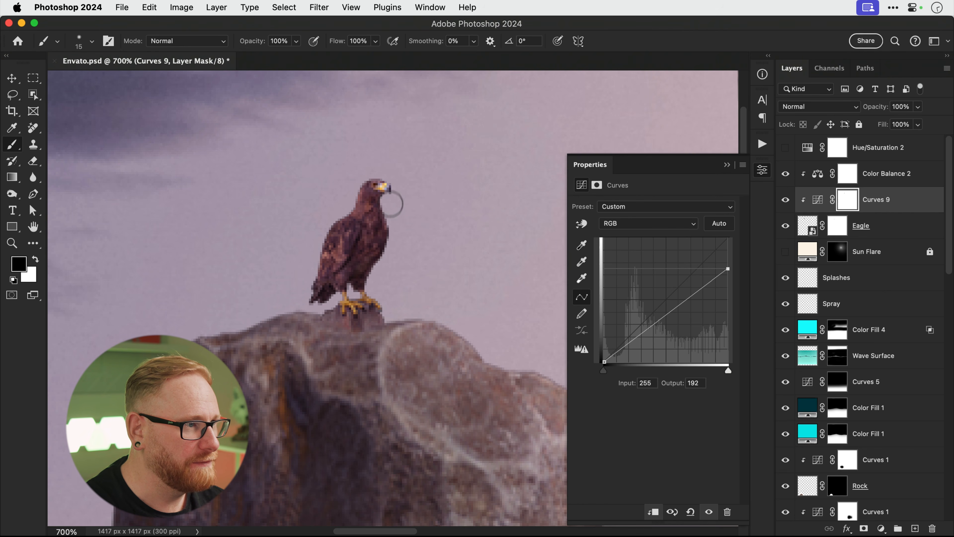
pyautogui.click(786, 203)
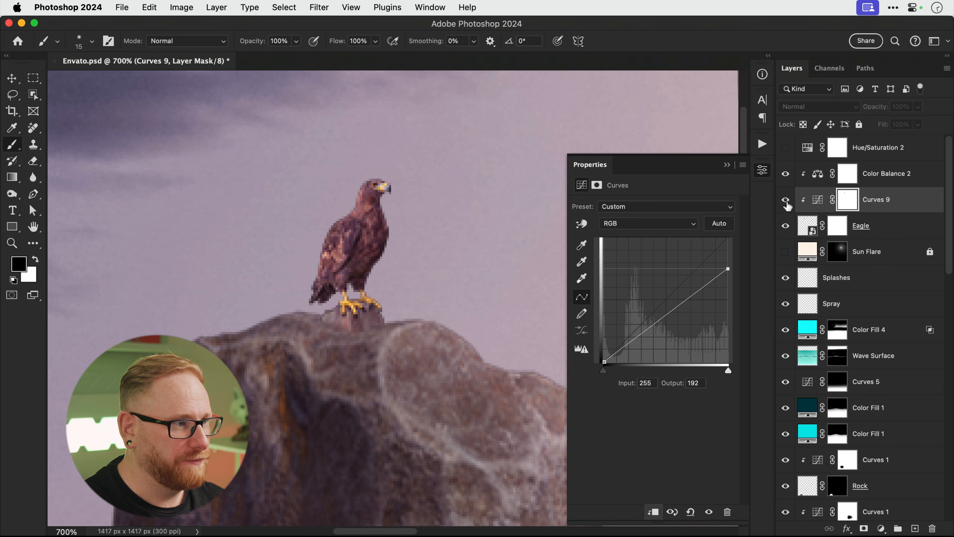
pyautogui.click(760, 170)
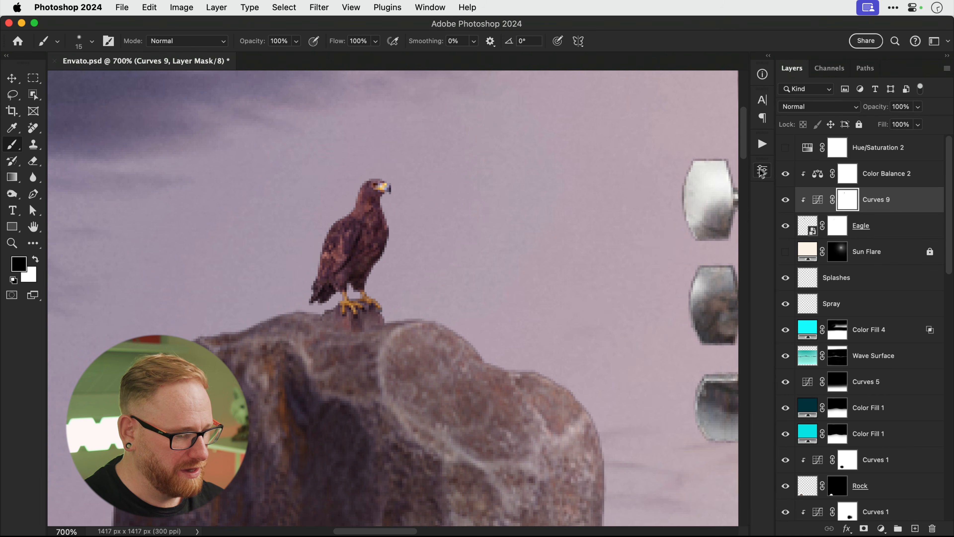
pyautogui.press('v')
pyautogui.press('super+0')
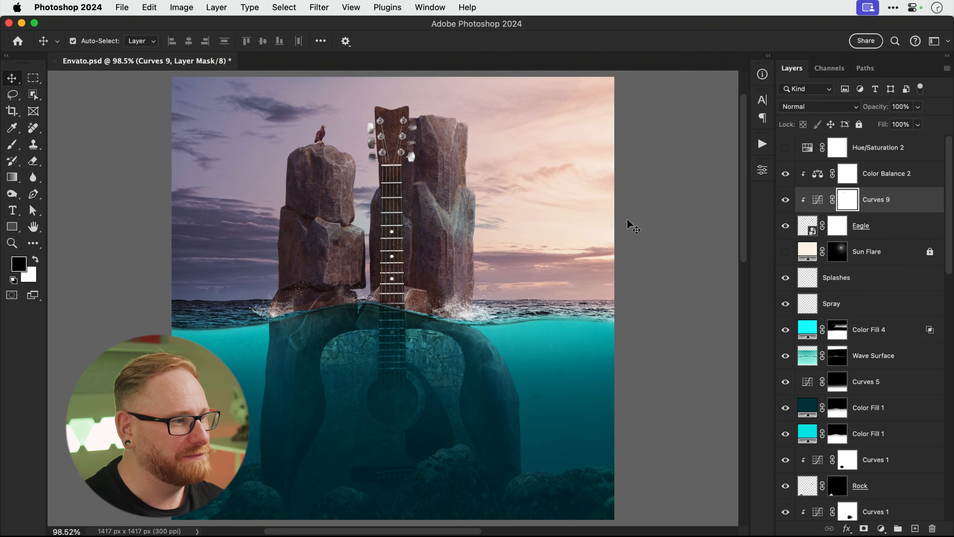
# Turn the Sun Flare layer back on and add a Color Lookup adjustment above Color Balance 2.
pyautogui.click(785, 252)
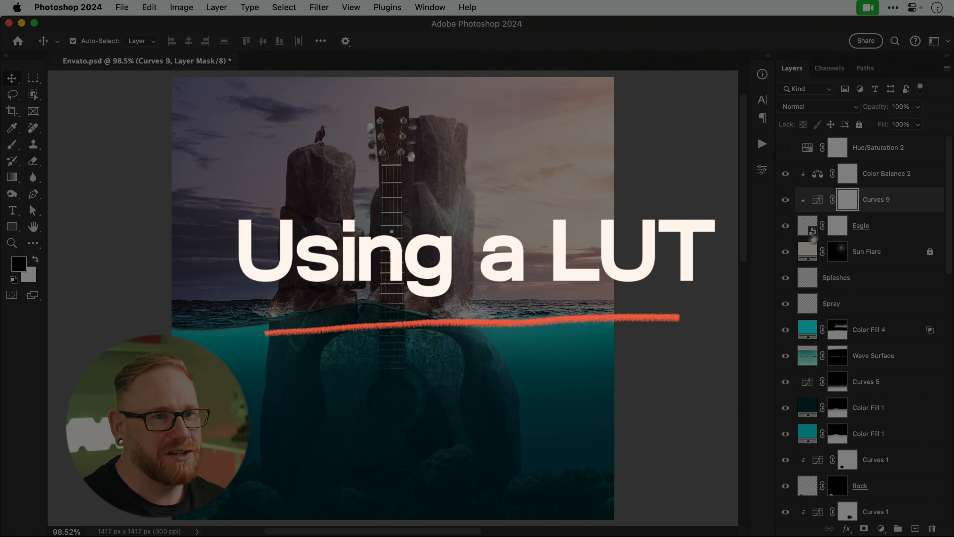
pyautogui.click(894, 173)
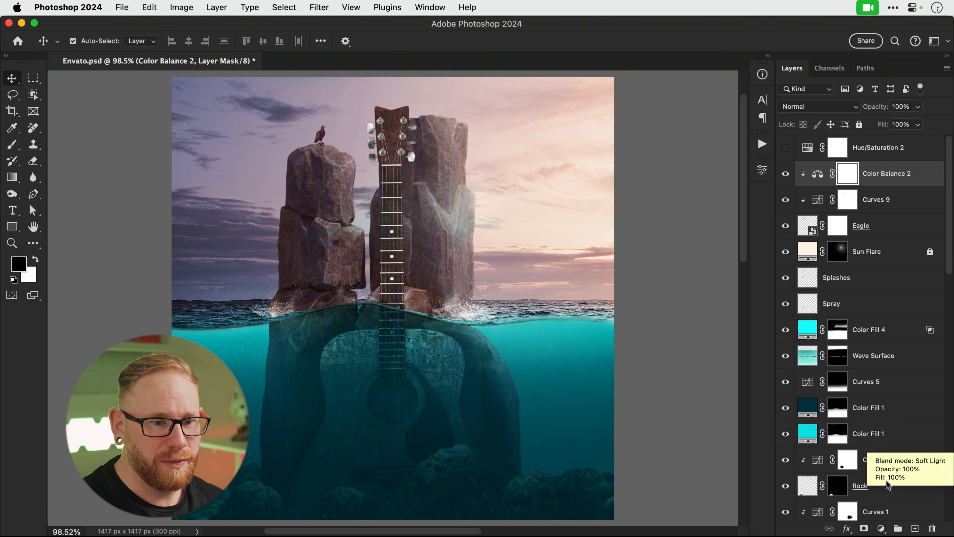
pyautogui.click(881, 529)
pyautogui.moveTo(883, 531)
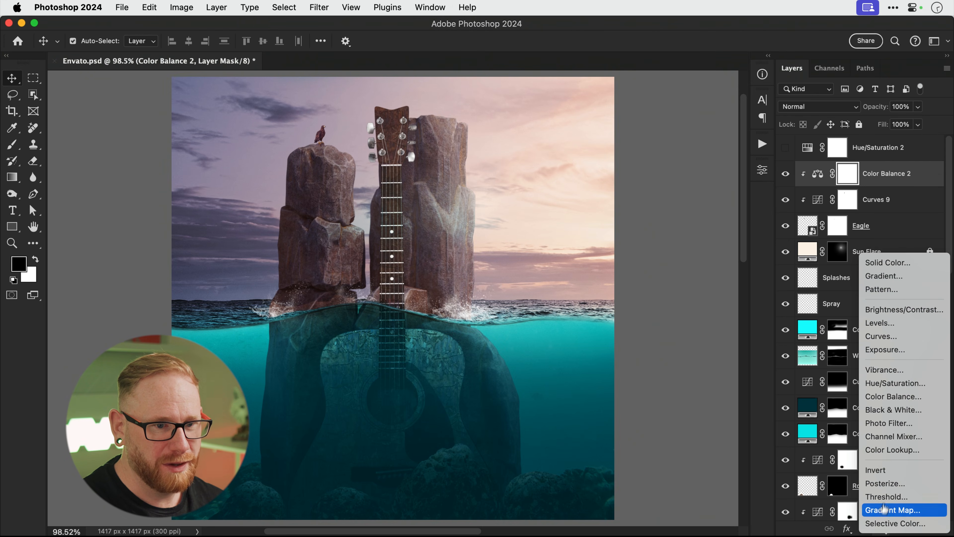
pyautogui.click(887, 451)
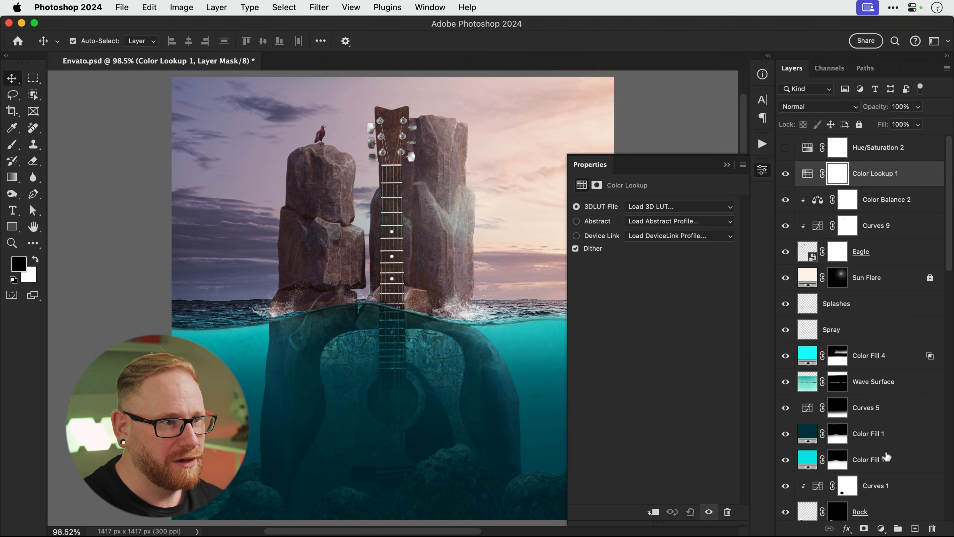
# Try the 2Strip, Bleach Bypass, Crisp_Warm, Crisp_Winter and DropBlues LUTs, settling on 3Strip.look.
pyautogui.click(691, 210)
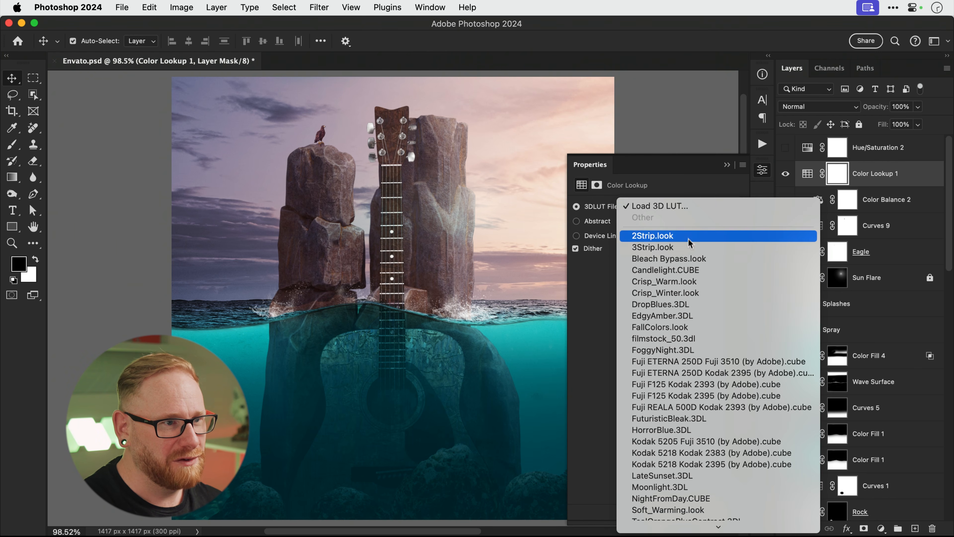
pyautogui.click(689, 237)
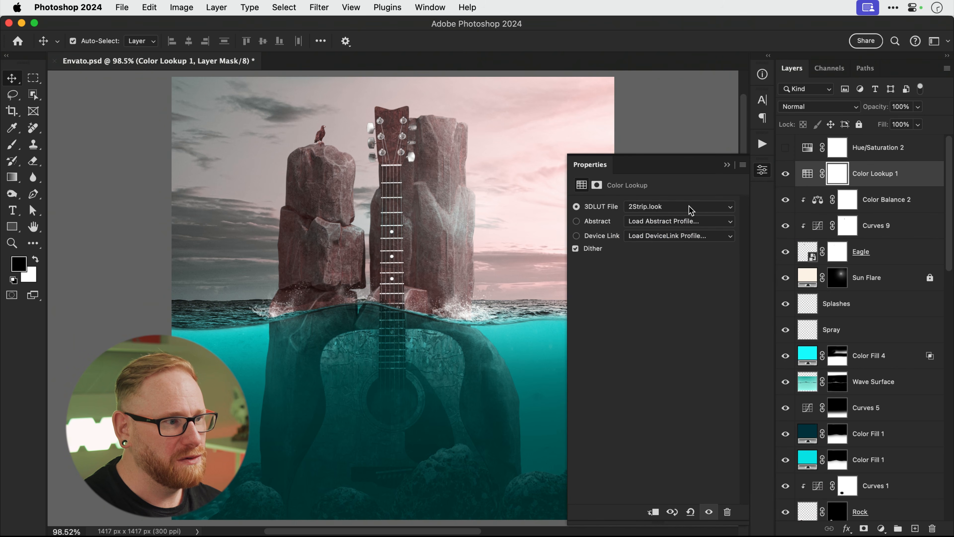
pyautogui.click(690, 207)
pyautogui.click(691, 217)
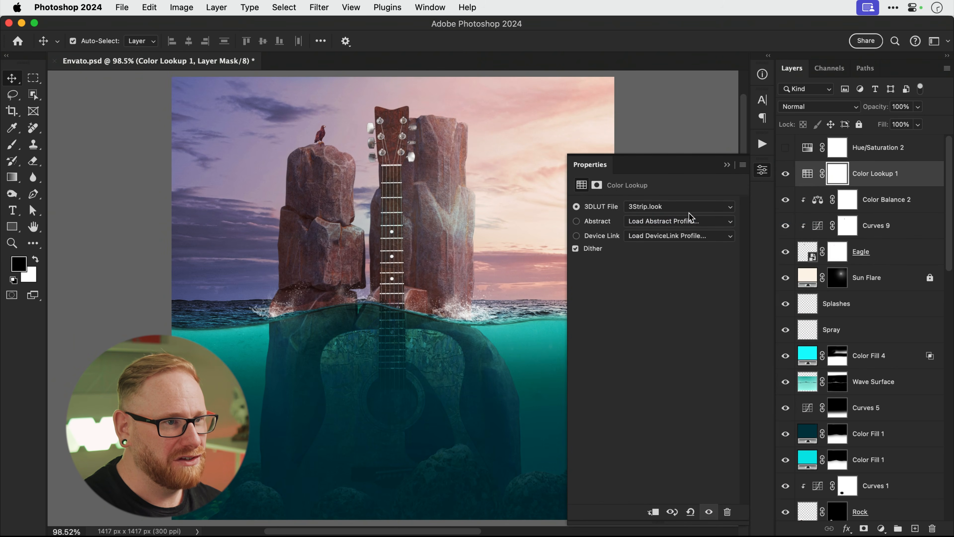
pyautogui.click(690, 211)
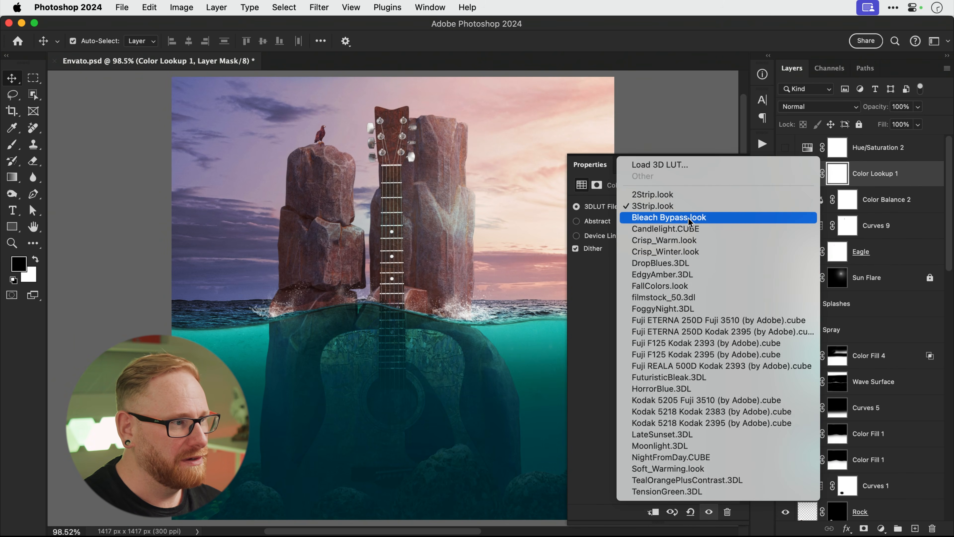
pyautogui.click(690, 218)
pyautogui.click(687, 208)
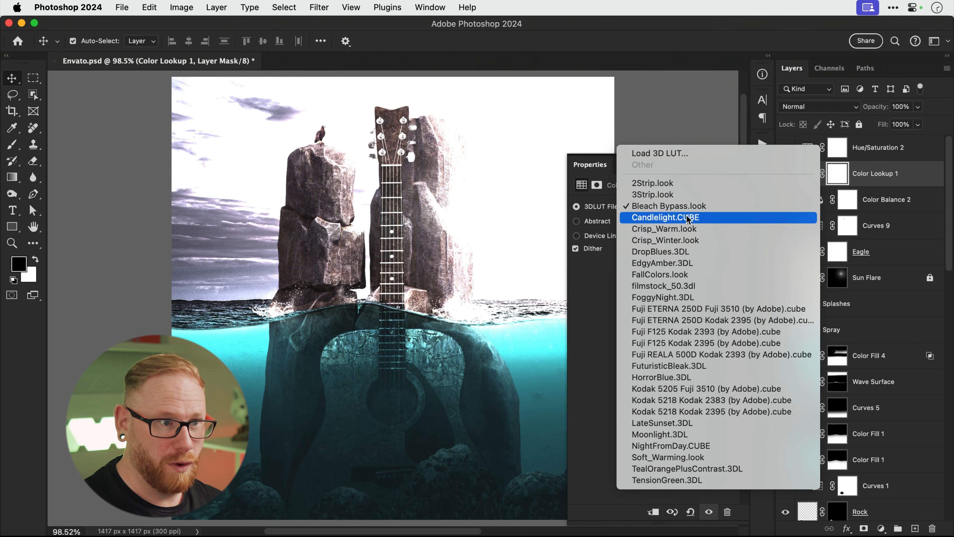
pyautogui.click(686, 228)
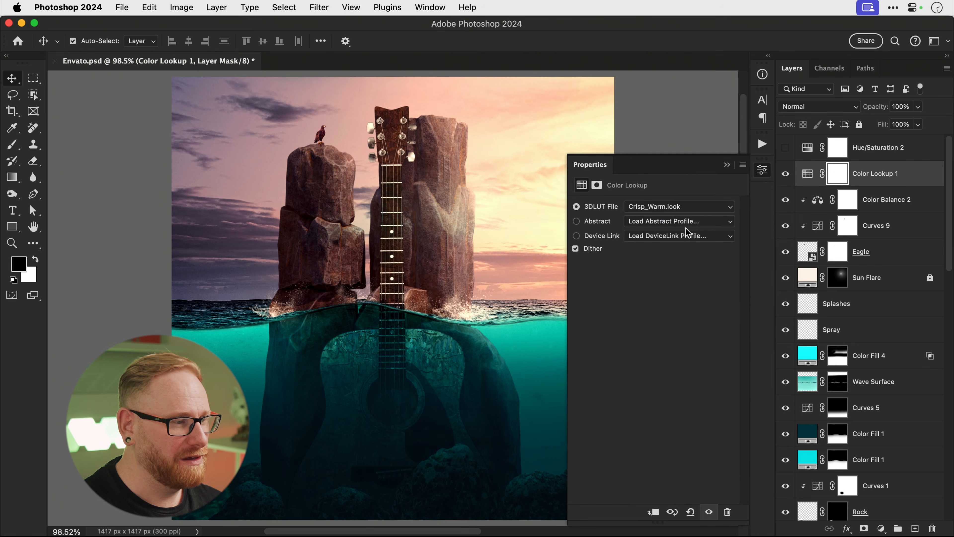
pyautogui.click(686, 208)
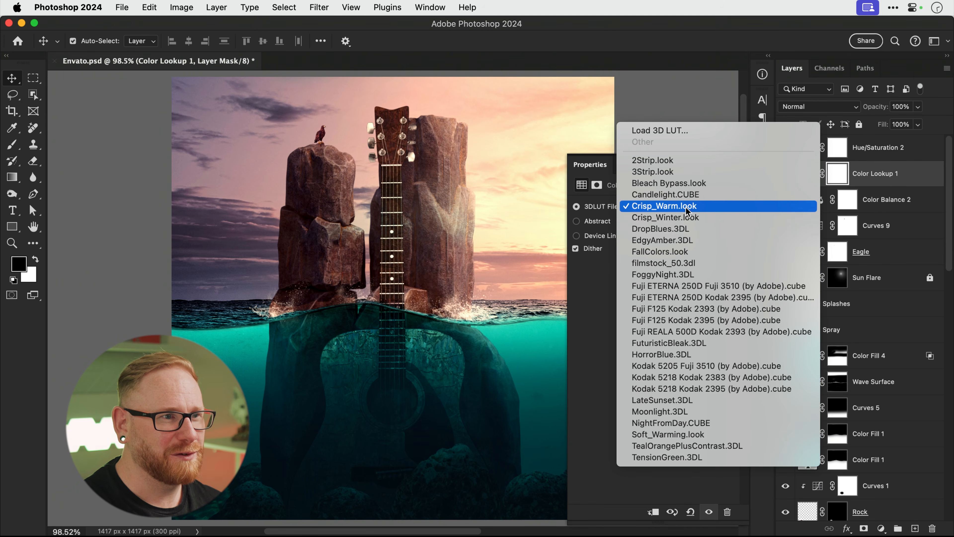
pyautogui.click(685, 217)
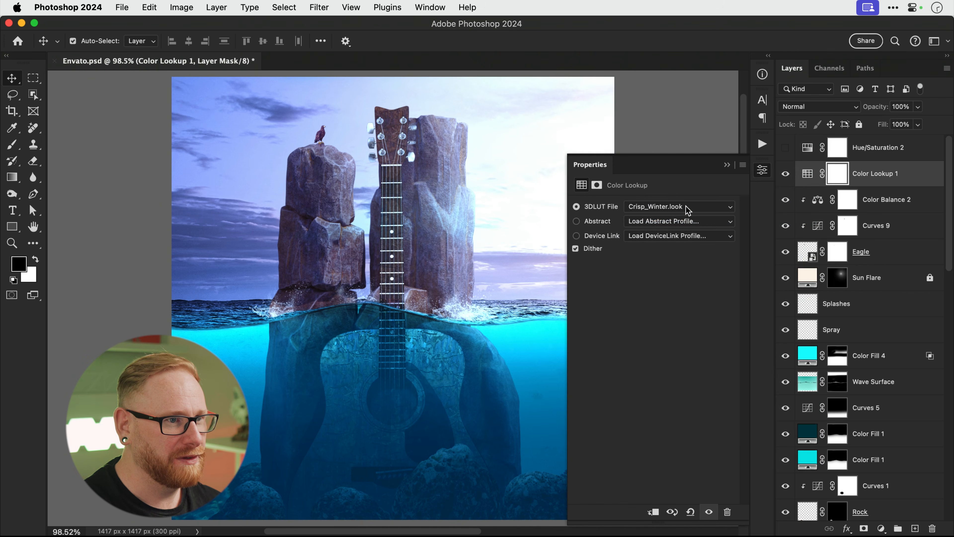
pyautogui.click(686, 206)
pyautogui.click(686, 217)
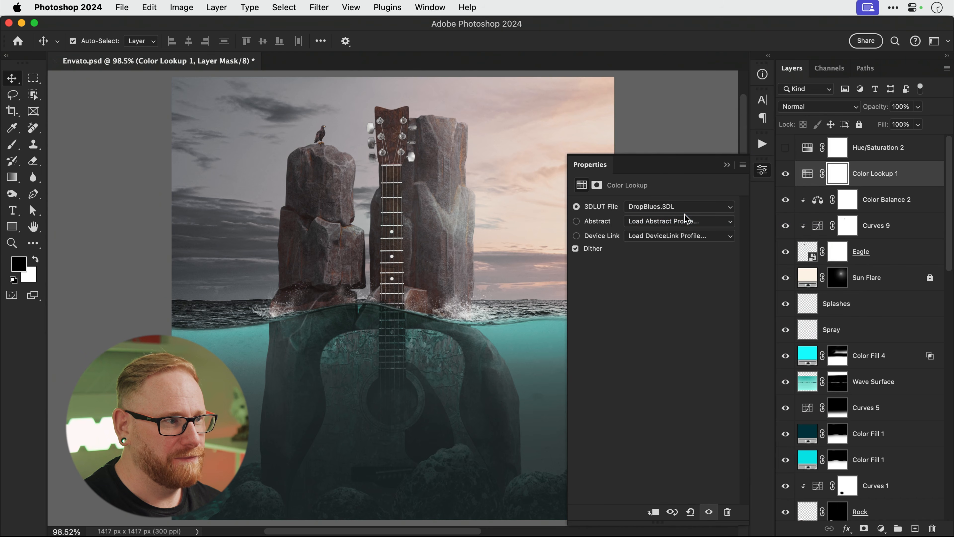
pyautogui.click(686, 206)
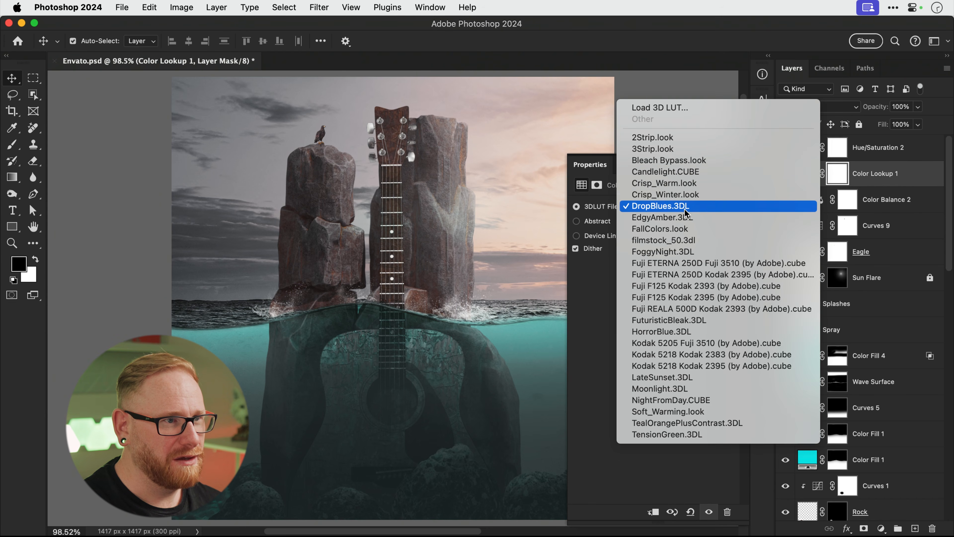
pyautogui.click(687, 152)
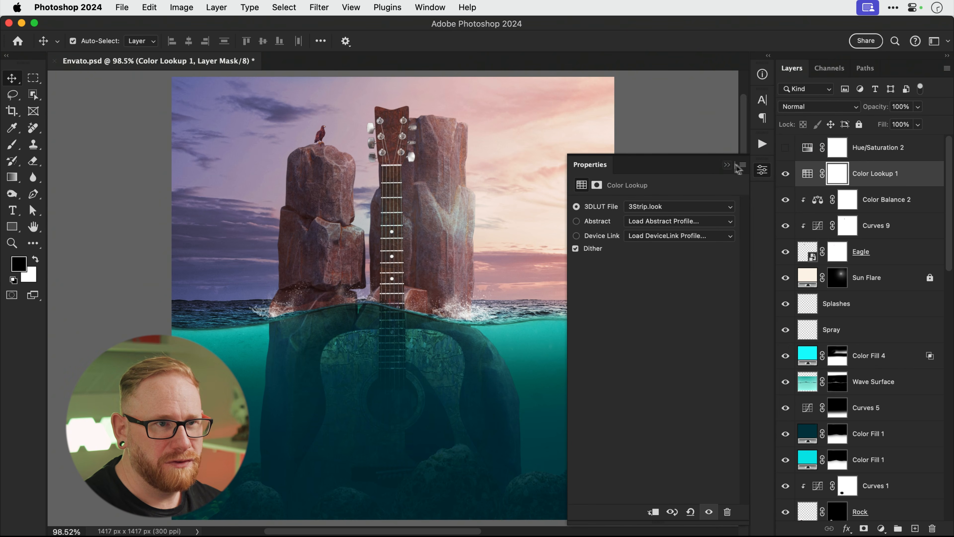
# Hide Color Lookup 1 and bring up the adjustment list with Color Balance 2 selected.
pyautogui.click(761, 171)
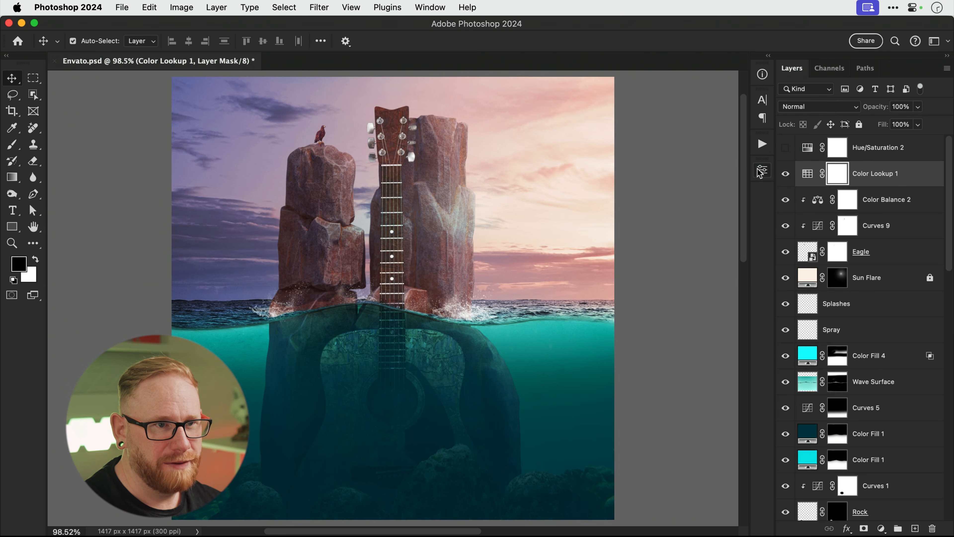
pyautogui.click(785, 176)
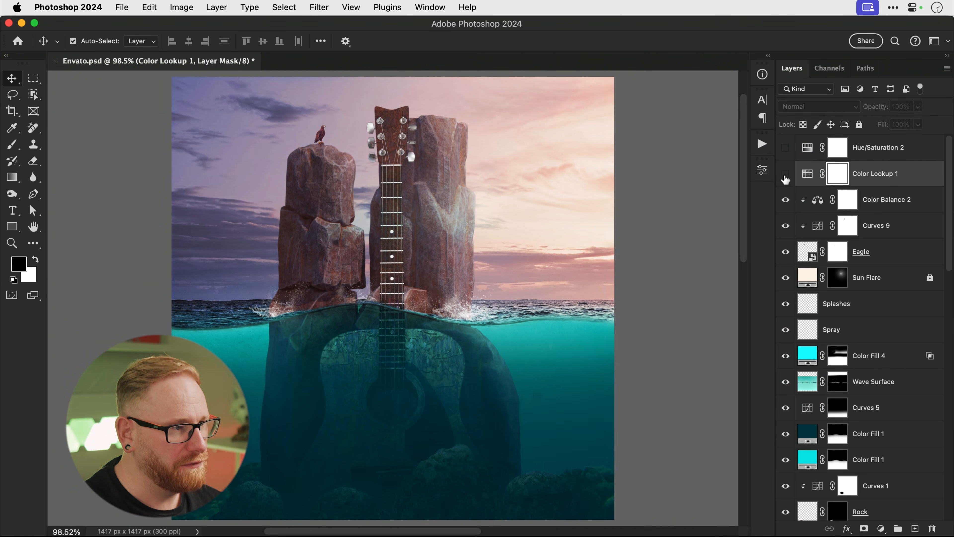
pyautogui.click(881, 209)
pyautogui.click(880, 529)
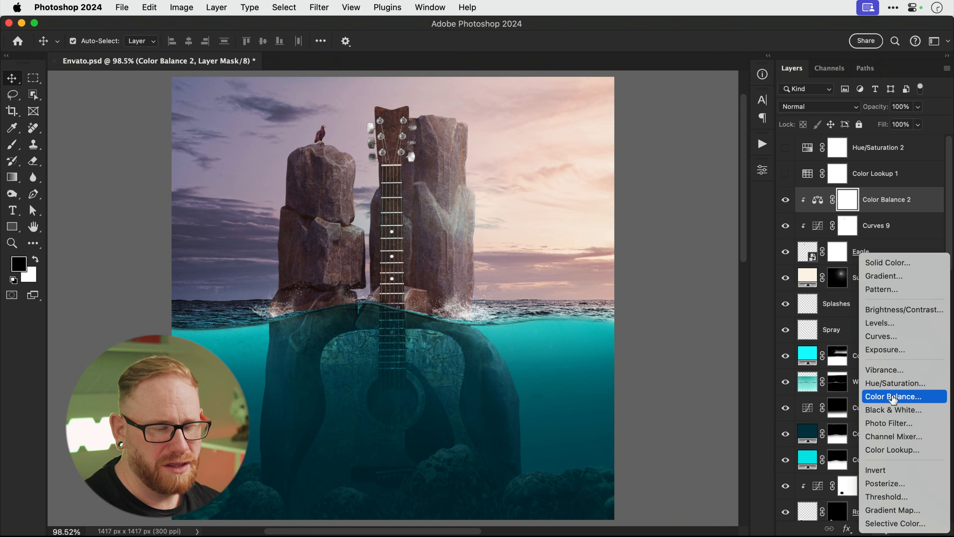
# Add a new Color Balance adjustment with midtones pushed toward blue +24.
pyautogui.click(893, 396)
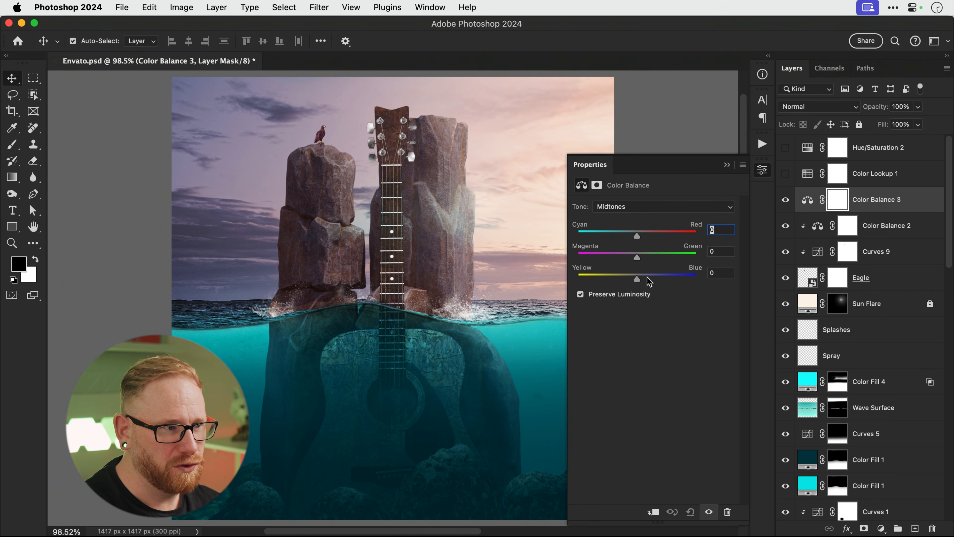
pyautogui.moveTo(650, 278); pyautogui.dragTo(652, 279)
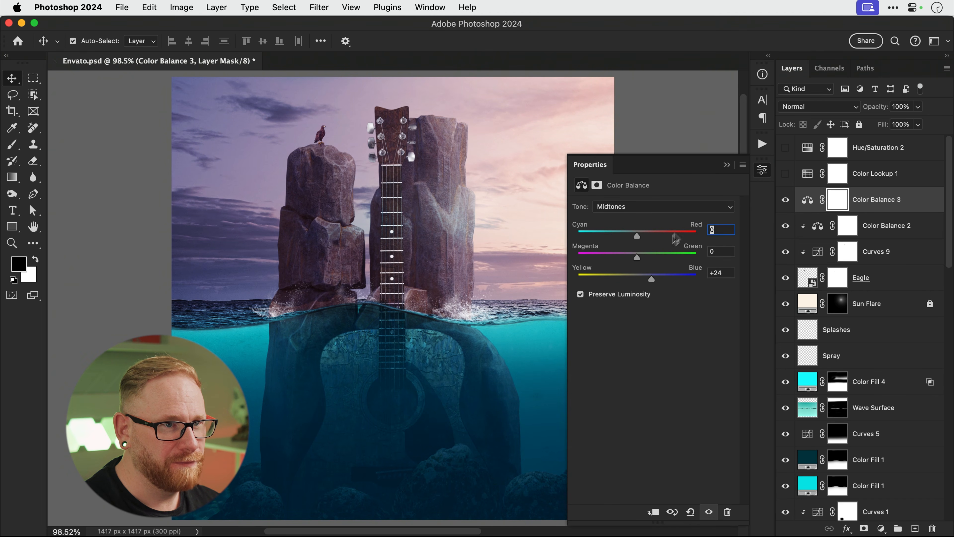
pyautogui.click(761, 172)
# Paint the sky out of the Color Balance 3 mask with a 300 px brush, then show and select Color Lookup 1.
pyautogui.press('b')
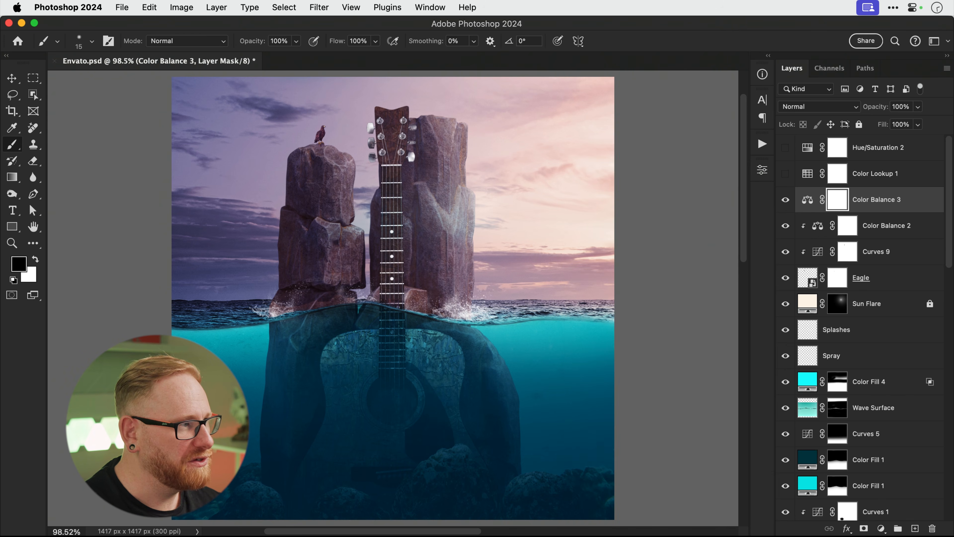
pyautogui.press(']')
pyautogui.press(']')
pyautogui.press(']')
pyautogui.press(']')
pyautogui.press(']')
pyautogui.press(']')
pyautogui.press(']')
pyautogui.press(']')
pyautogui.press(']')
pyautogui.press(']')
pyautogui.press(']')
pyautogui.press(']')
pyautogui.press(']')
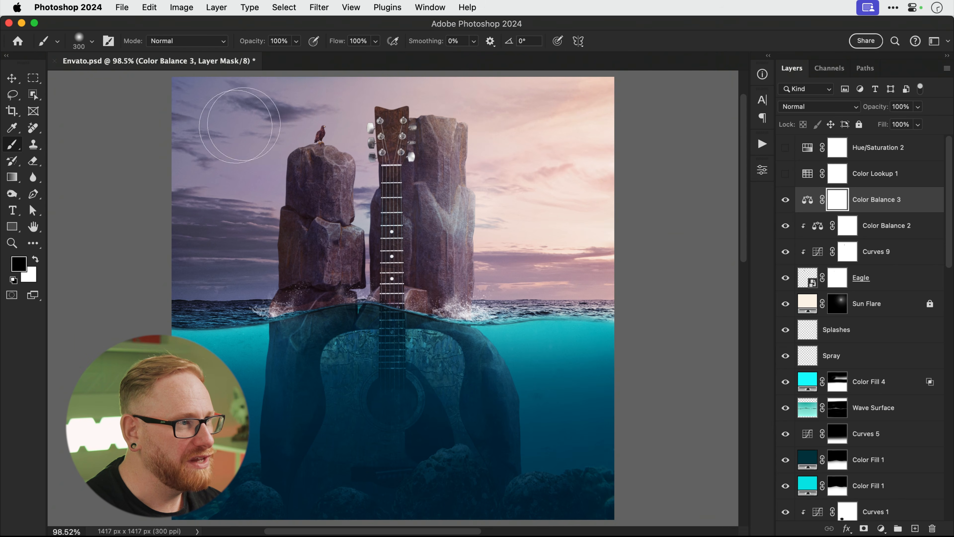
pyautogui.press(']')
pyautogui.press(']')
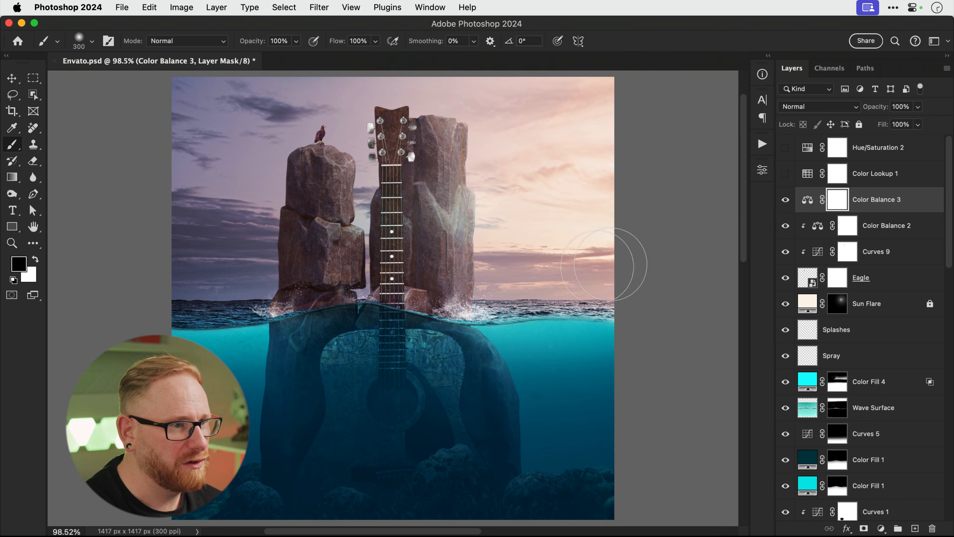
pyautogui.moveTo(424, 95); pyautogui.dragTo(248, 154)
pyautogui.press('v')
pyautogui.click(785, 201)
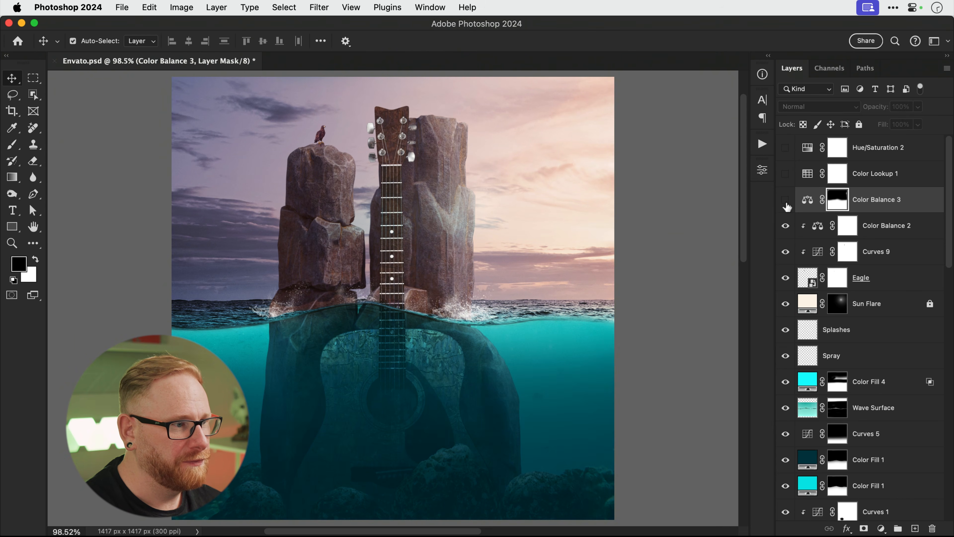
pyautogui.click(785, 202)
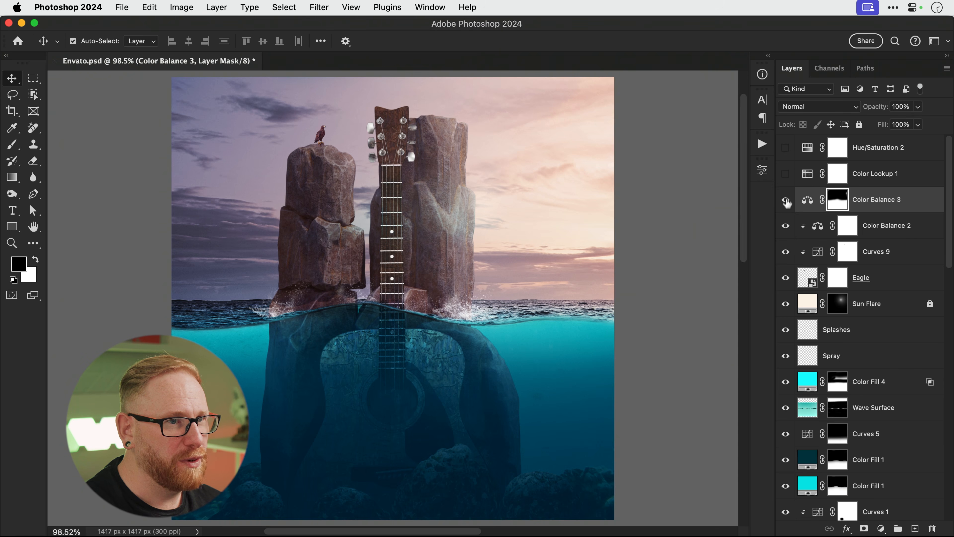
pyautogui.click(785, 173)
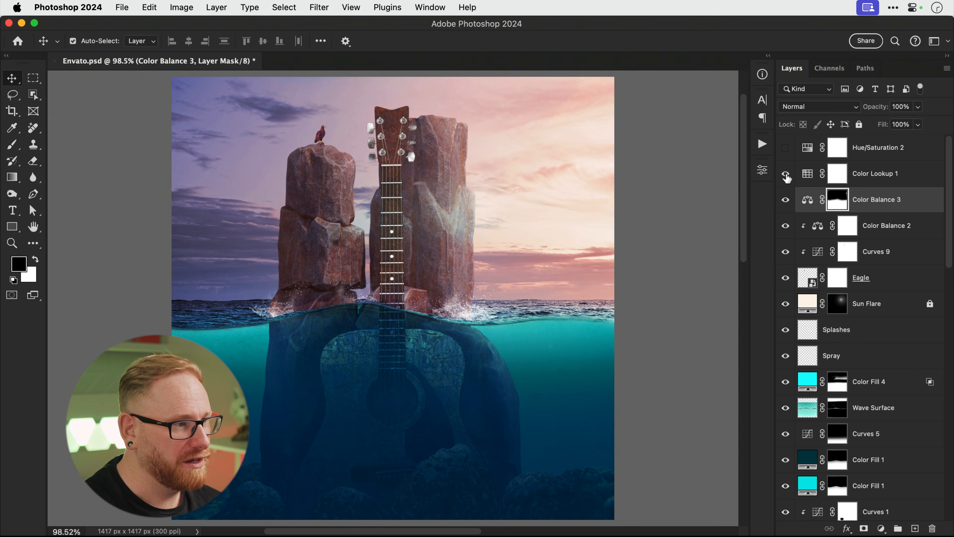
pyautogui.click(876, 175)
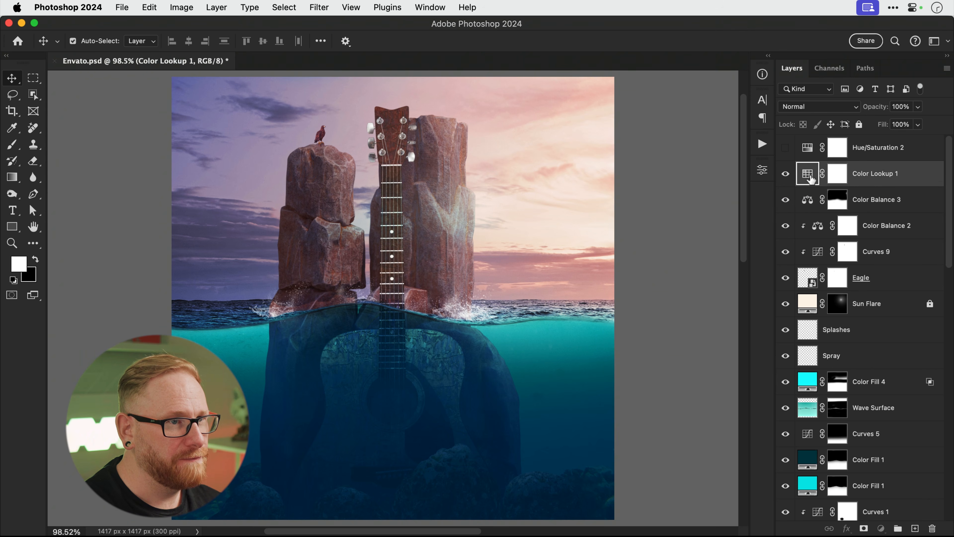
# Switch the Color Lookup 1 LUT to Crisp_Warm.look.
pyautogui.doubleClick(807, 173)
pyautogui.click(713, 205)
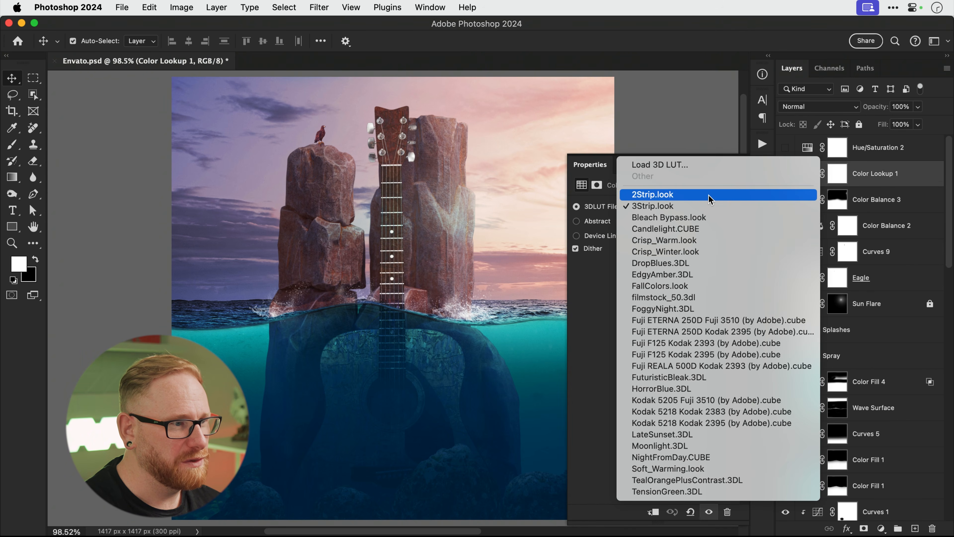
pyautogui.click(710, 195)
pyautogui.click(710, 205)
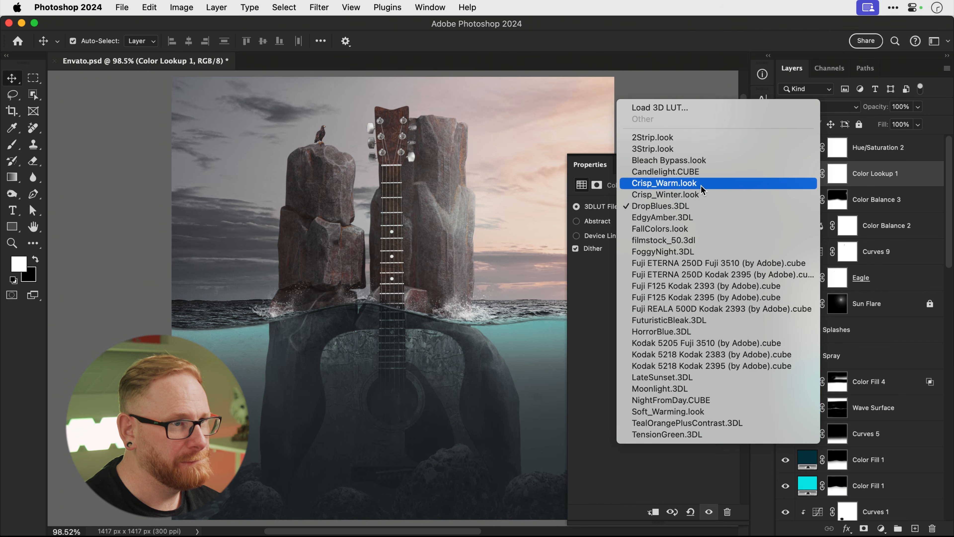
pyautogui.click(700, 186)
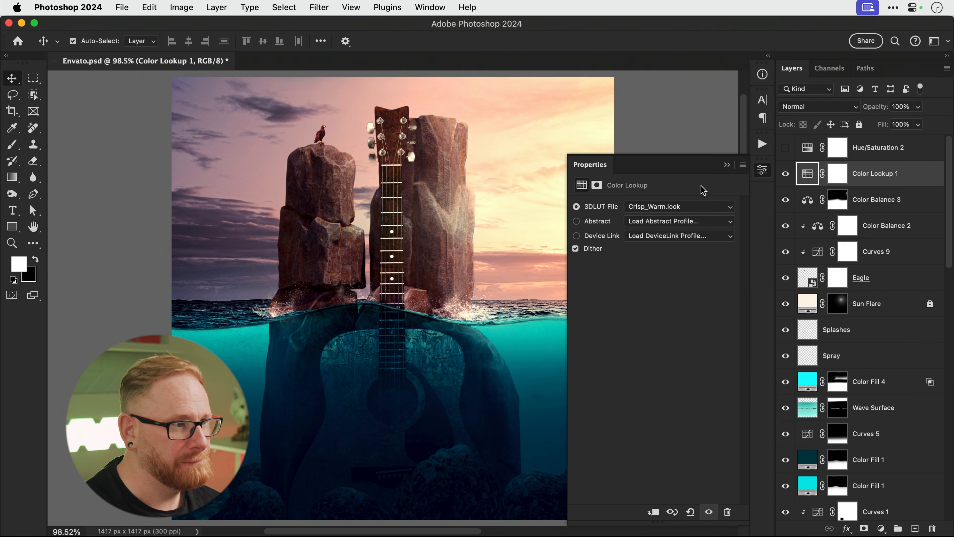
pyautogui.click(761, 171)
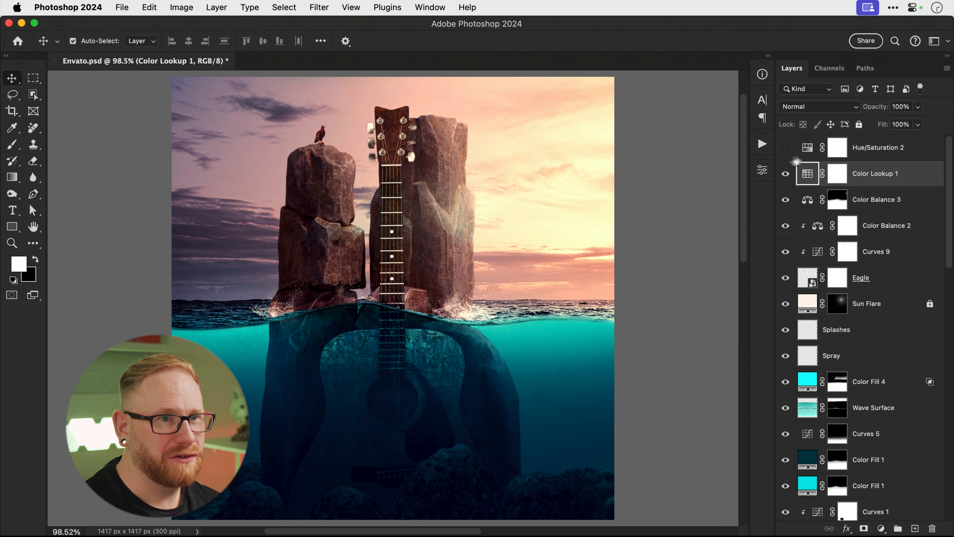
# Lower Color Lookup 1 opacity to 30% and compare the warm grade on and off.
pyautogui.click(920, 106)
pyautogui.moveTo(858, 121); pyautogui.dragTo(877, 121)
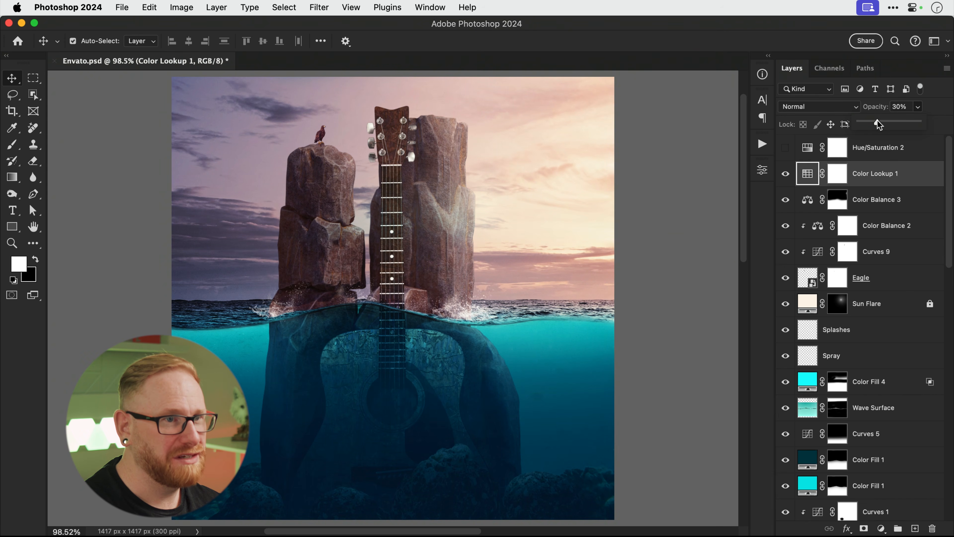
pyautogui.click(786, 175)
pyautogui.click(786, 174)
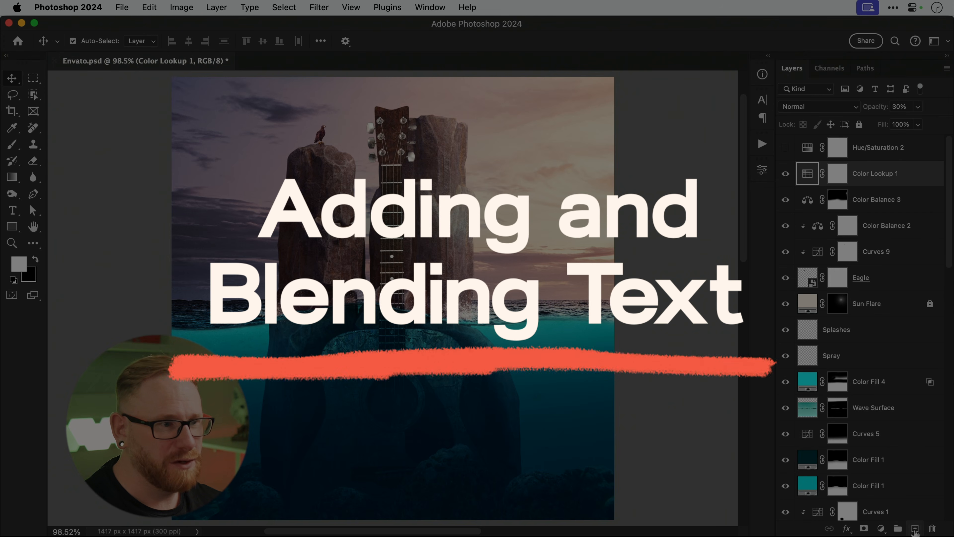
# Create a new layer and type 'Still Water' over the rocks.
pyautogui.click(915, 528)
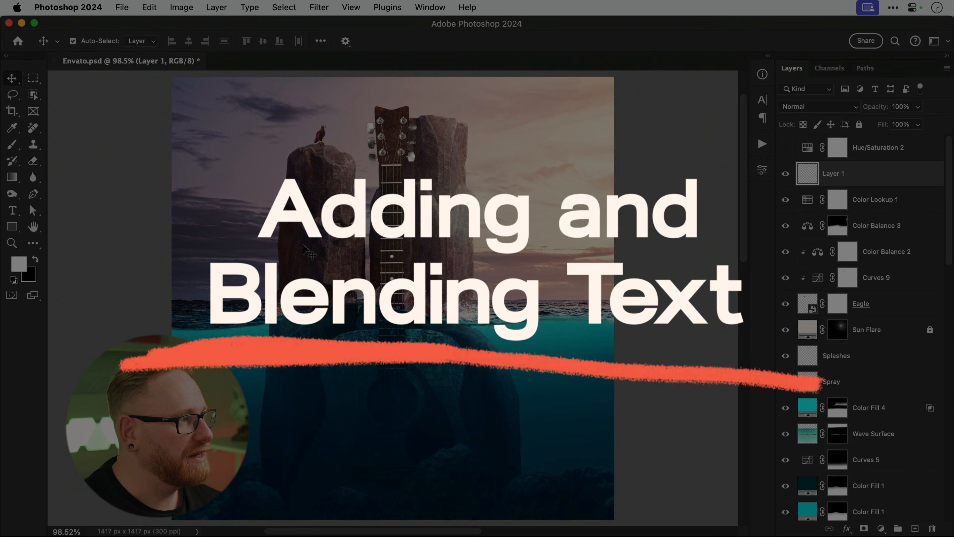
pyautogui.press('t')
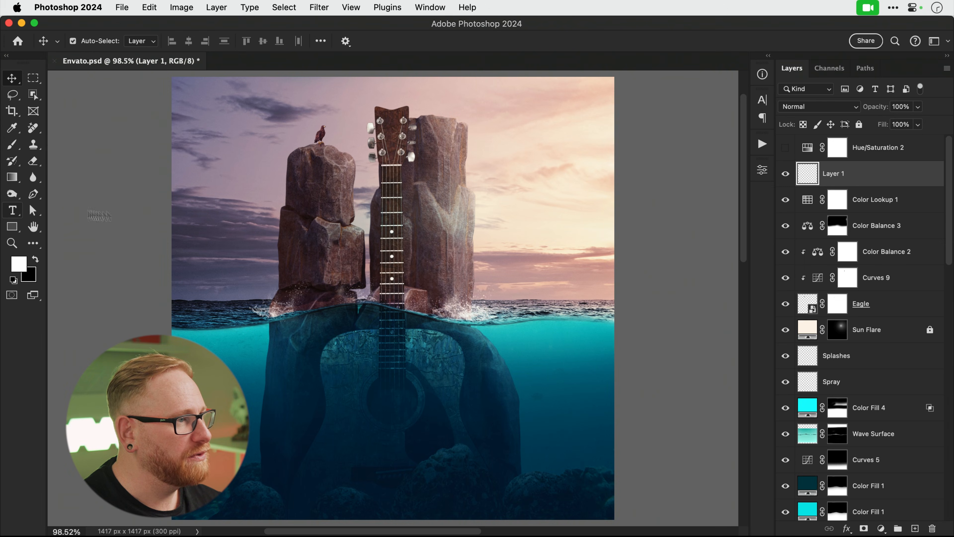
pyautogui.click(333, 246)
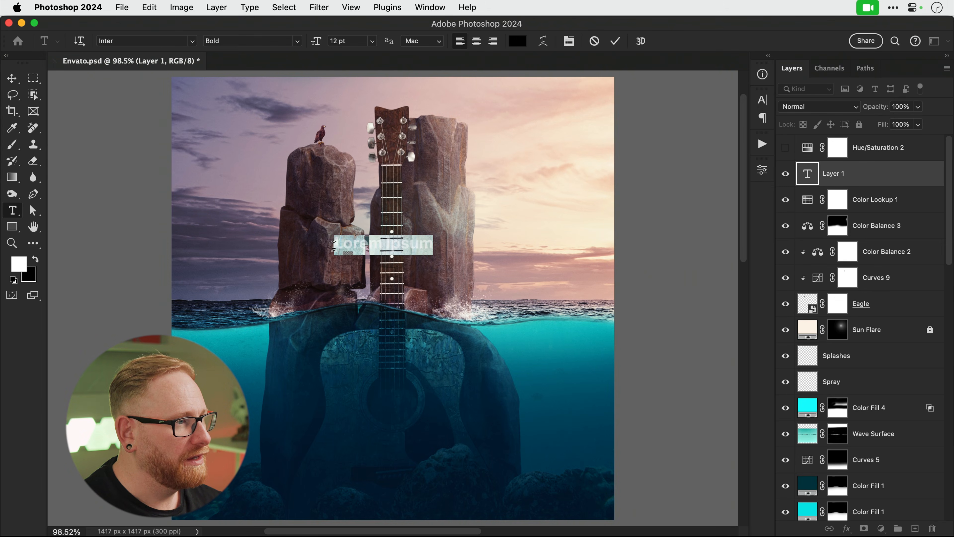
pyautogui.write('Sti')
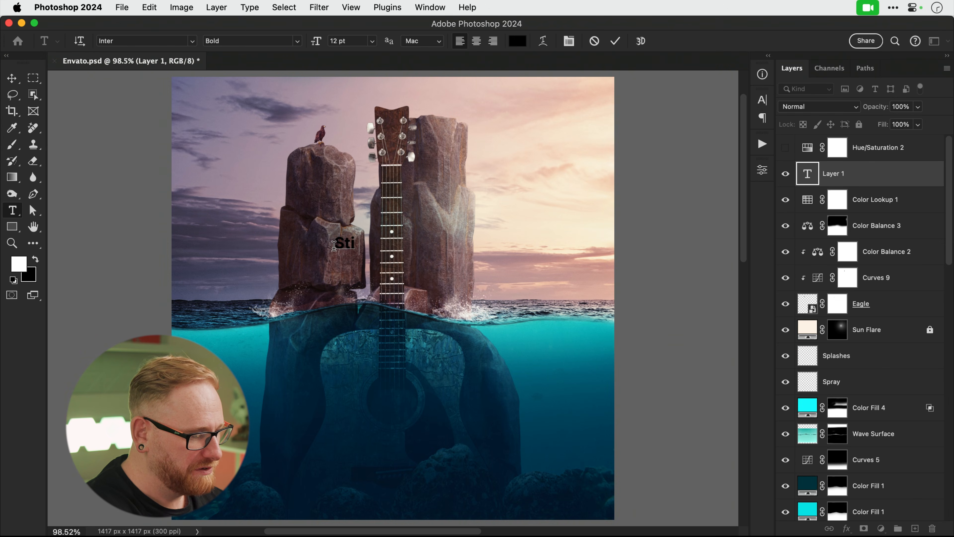
pyautogui.write('ll Water')
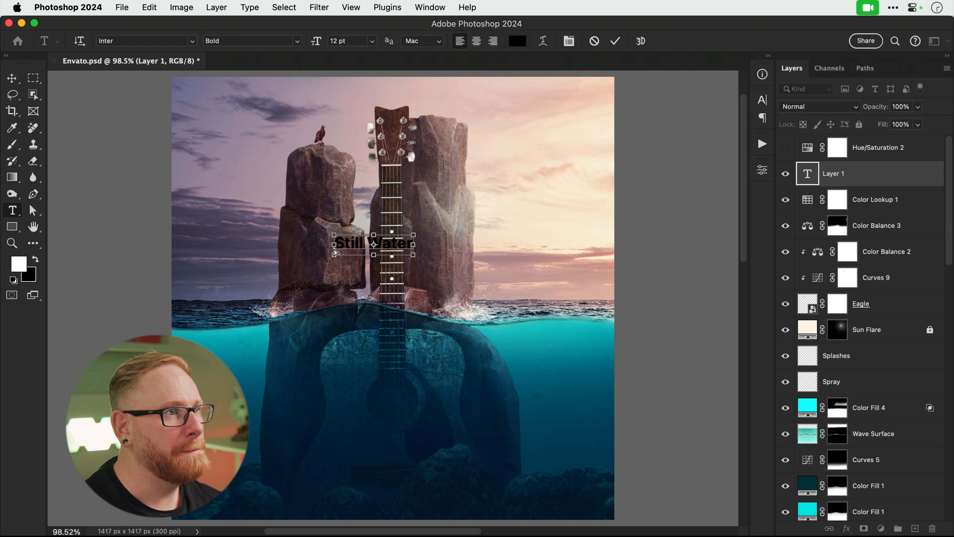
# Make the title text white and centre-aligned.
pyautogui.tripleClick(334, 245)
pyautogui.click(517, 41)
pyautogui.moveTo(508, 313); pyautogui.dragTo(375, 286)
pyautogui.click(641, 305)
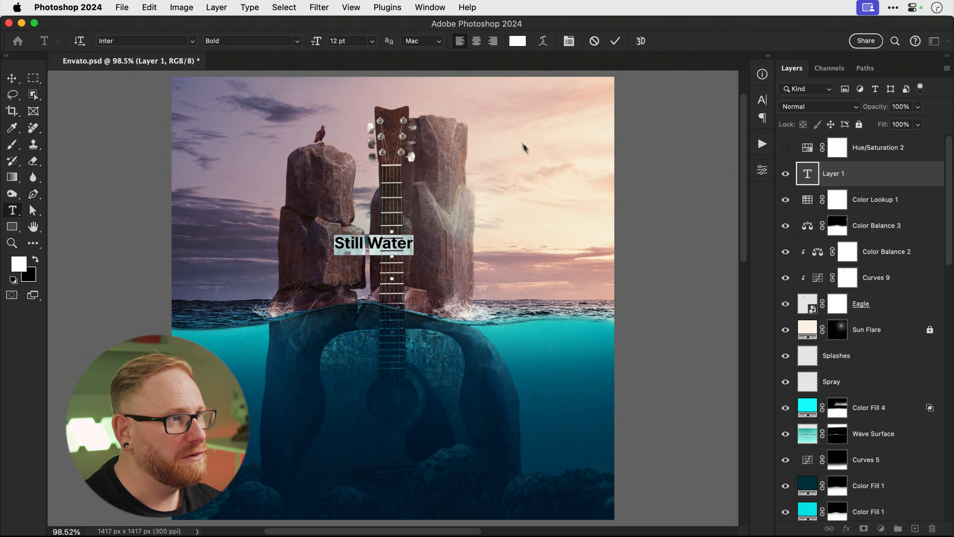
pyautogui.click(476, 41)
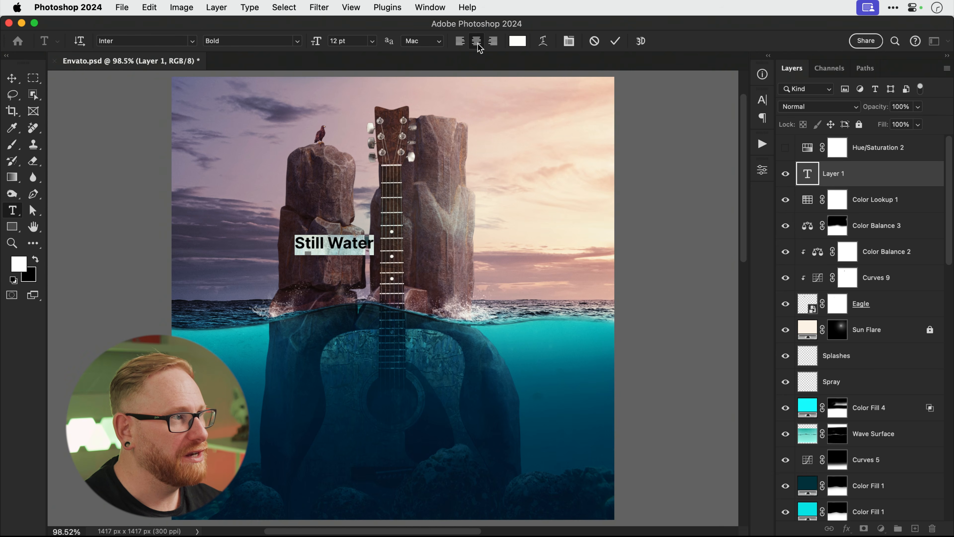
# Set the title font to Amandine Medium and commit the text.
pyautogui.click(152, 41)
pyautogui.press('Down')
pyautogui.write('man')
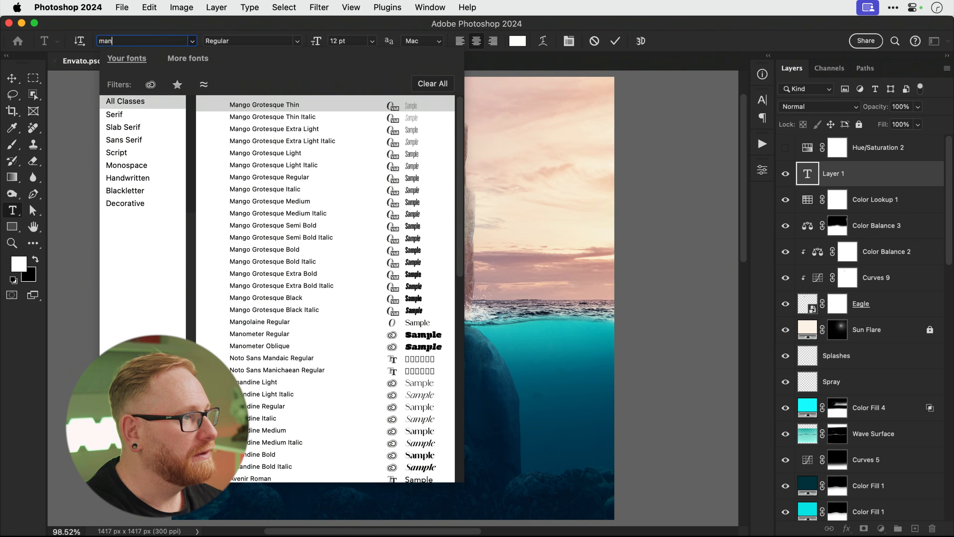
pyautogui.press('super+a')
pyautogui.write('aman')
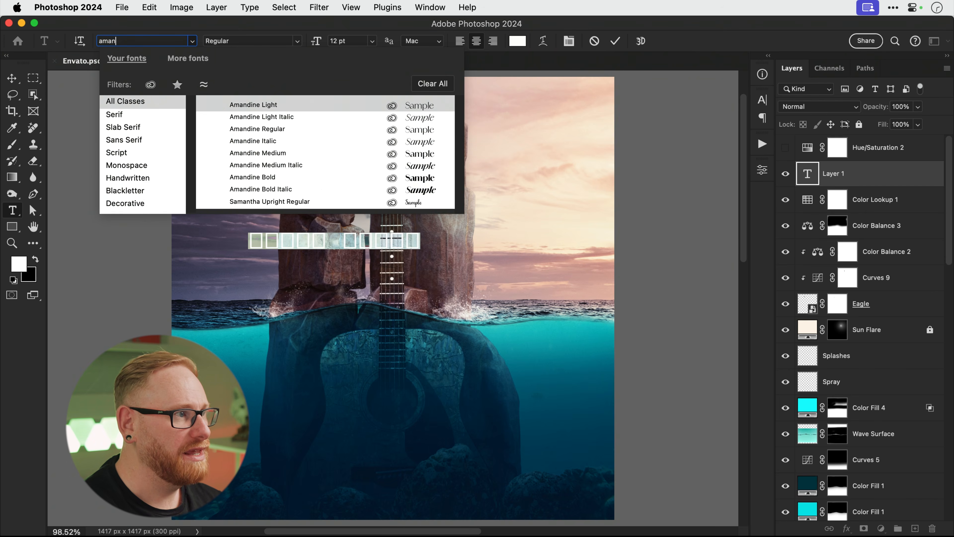
pyautogui.click(259, 153)
pyautogui.click(15, 80)
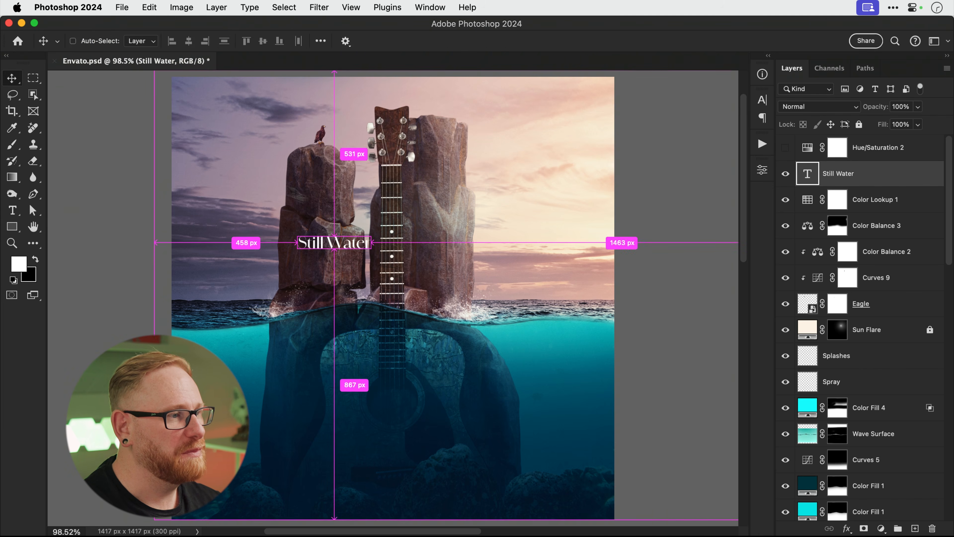
# Scale the title up to about 433% and change it to read 'Still Waters'.
pyautogui.press('super+t')
pyautogui.moveTo(370, 234); pyautogui.dragTo(488, 113)
pyautogui.press('Return')
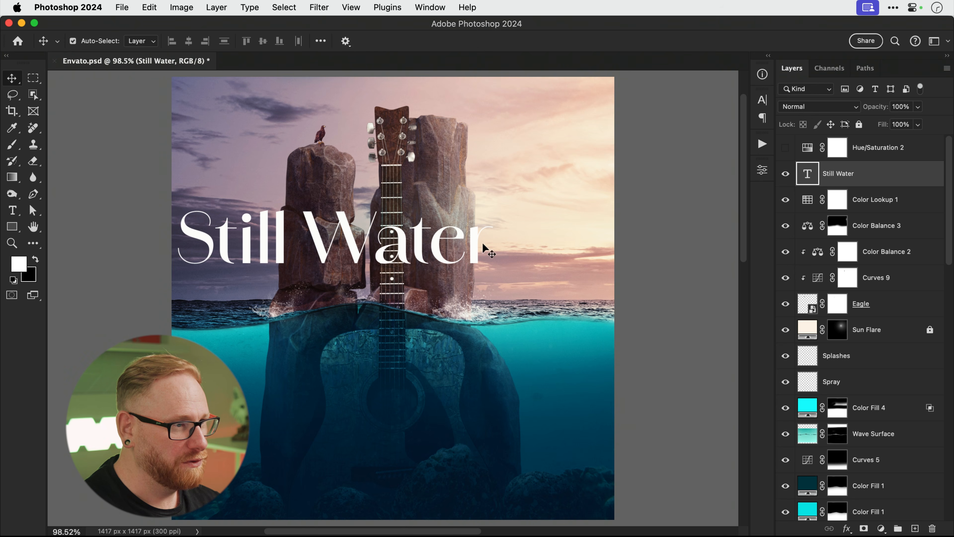
pyautogui.press('t')
pyautogui.click(486, 252)
pyautogui.write('s')
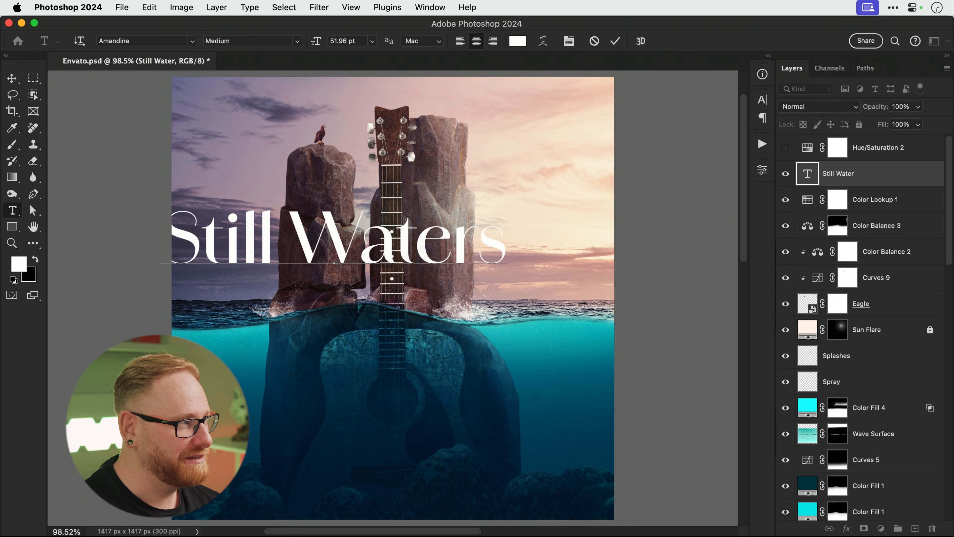
pyautogui.click(11, 78)
# Move the title onto the horizon, duplicate it, and hide the lower copy.
pyautogui.moveTo(211, 247); pyautogui.dragTo(266, 321)
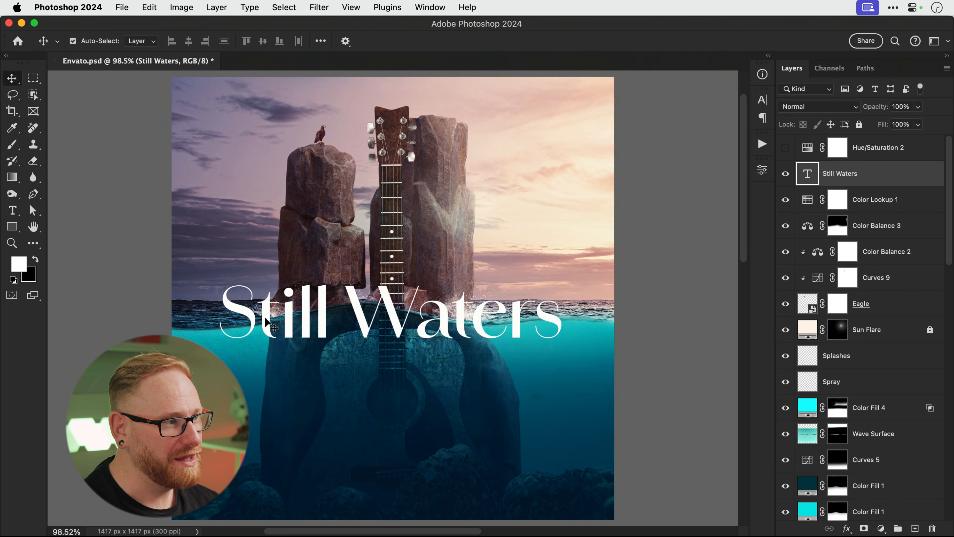
pyautogui.hotkey('shift', 'Up')
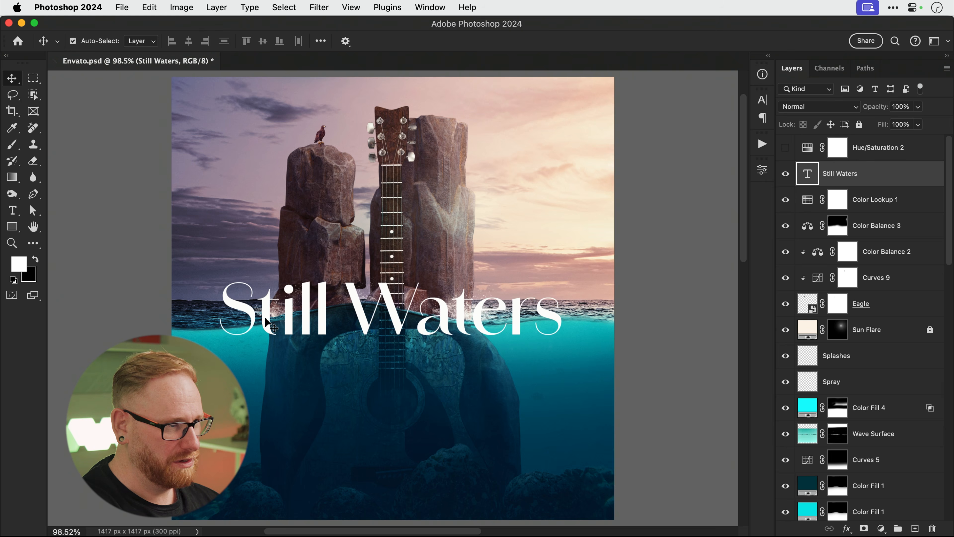
pyautogui.hotkey('shift', 'Up')
pyautogui.hotkey('shift', 'Down')
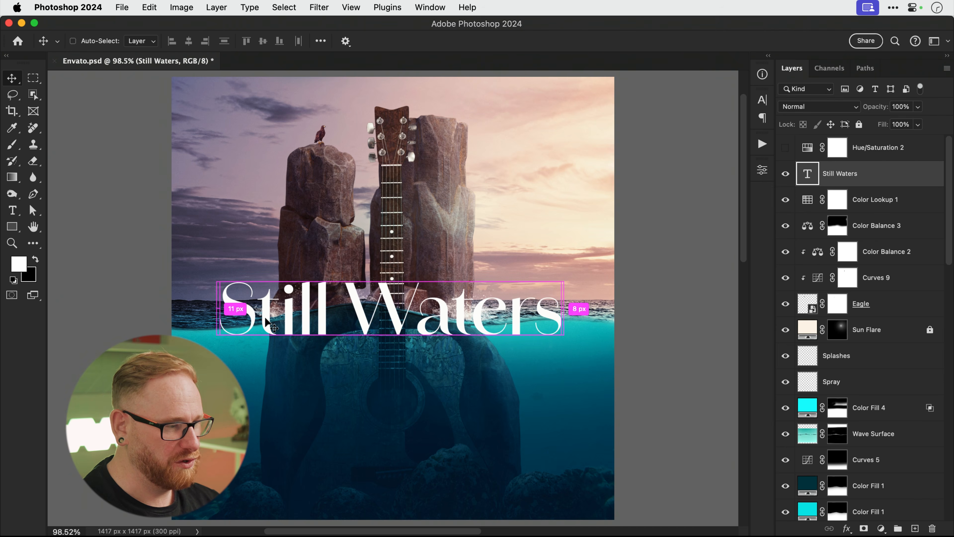
pyautogui.press('super+j')
pyautogui.click(784, 201)
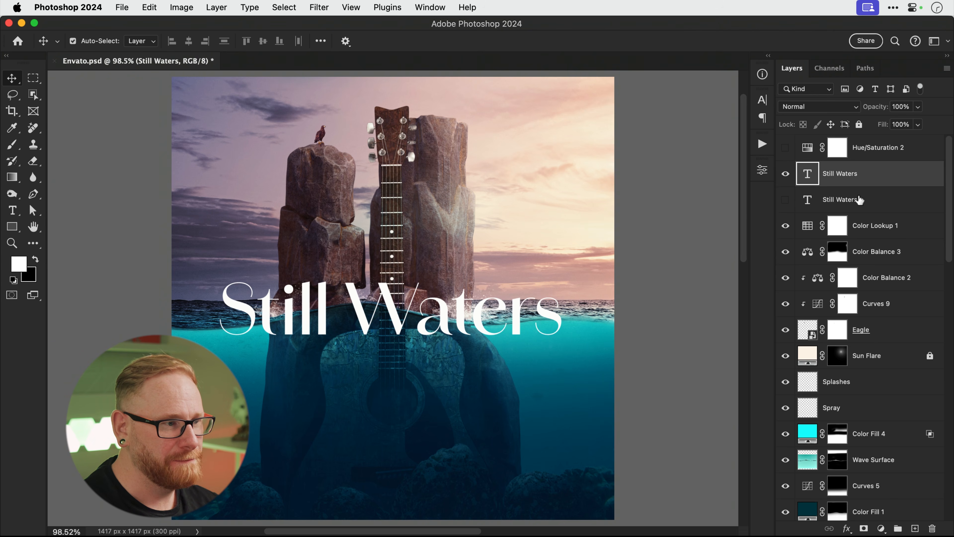
# Convert the Still Waters text to a smart object, duplicate it, and hide the top copy.
pyautogui.rightClick(850, 177)
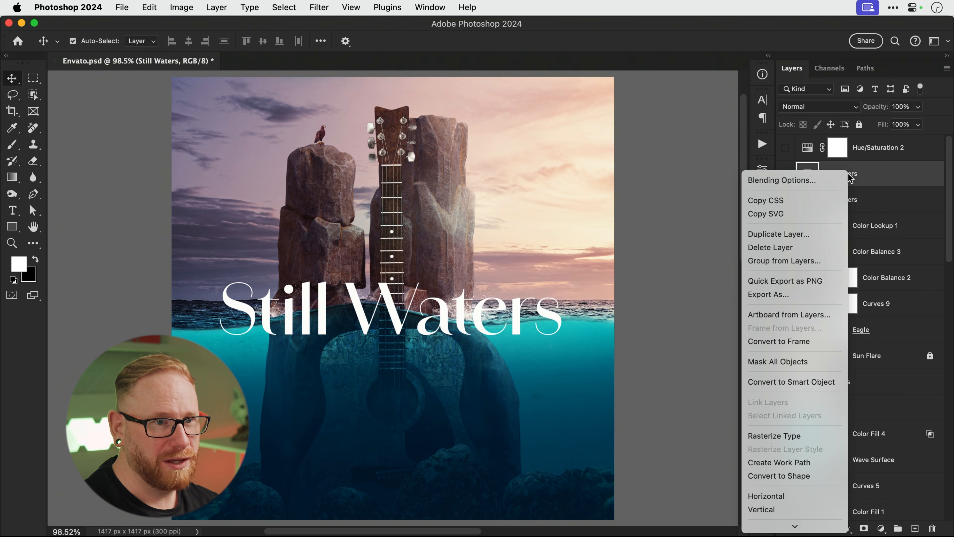
pyautogui.click(803, 383)
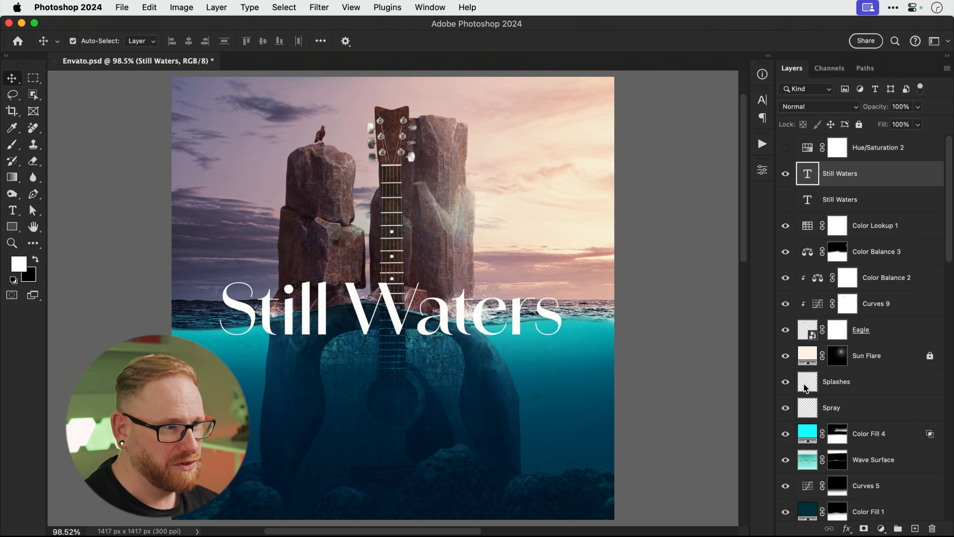
pyautogui.press('super+j')
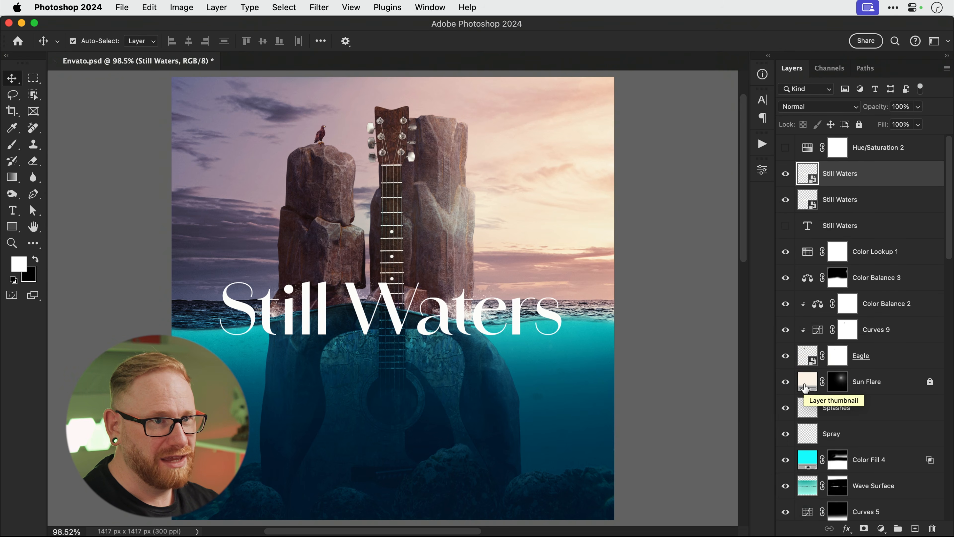
pyautogui.click(785, 173)
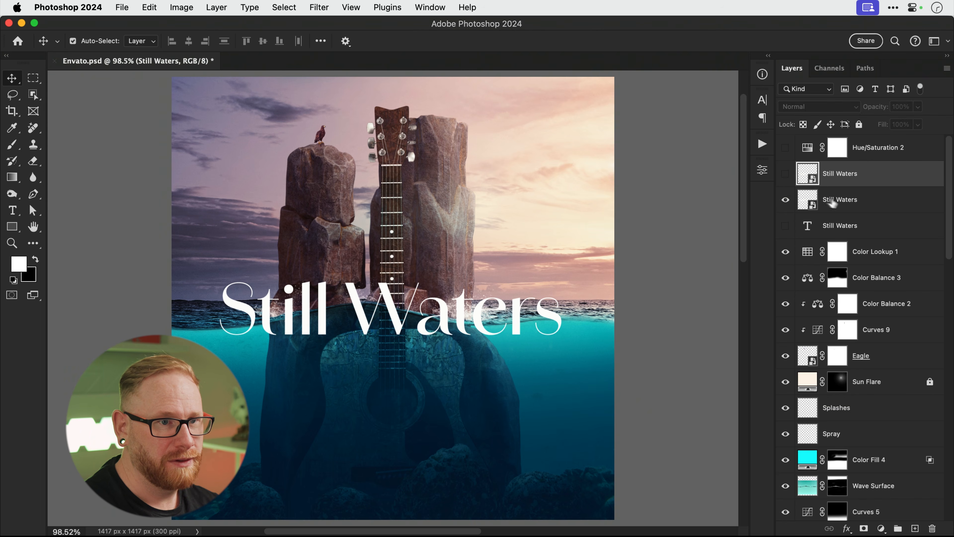
# Rename the lower Still Waters copy to 'Text Bottom'.
pyautogui.click(838, 203)
pyautogui.doubleClick(839, 200)
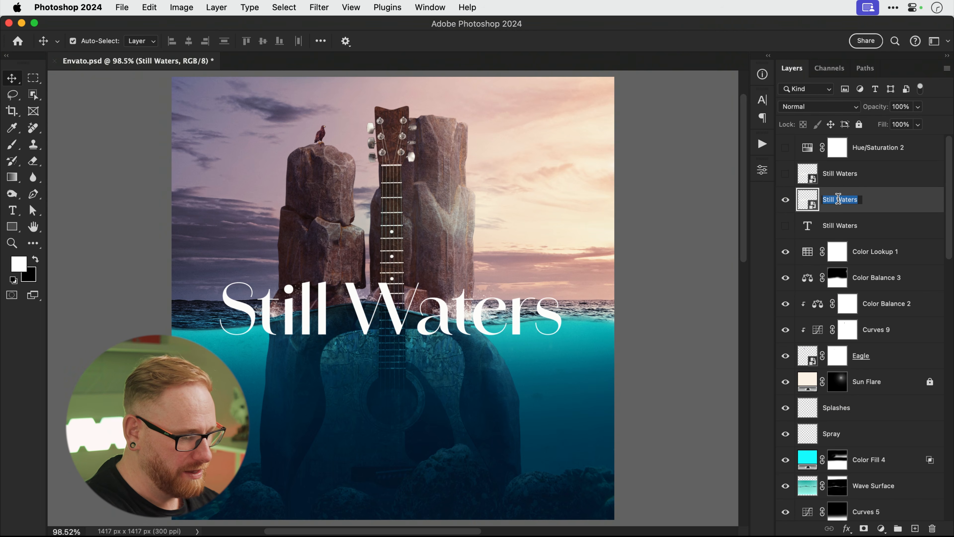
pyautogui.write('Text B')
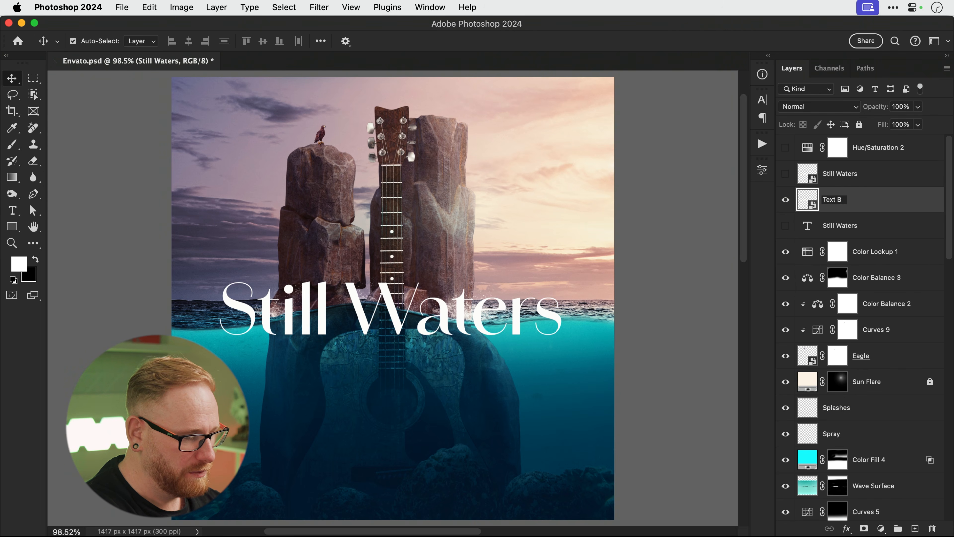
pyautogui.write('ottom')
pyautogui.press('Return')
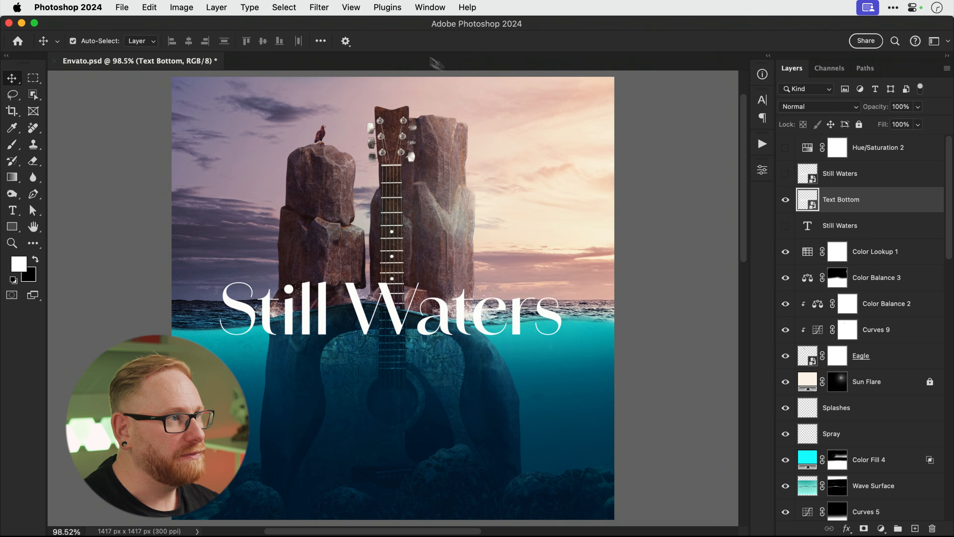
pyautogui.click(320, 7)
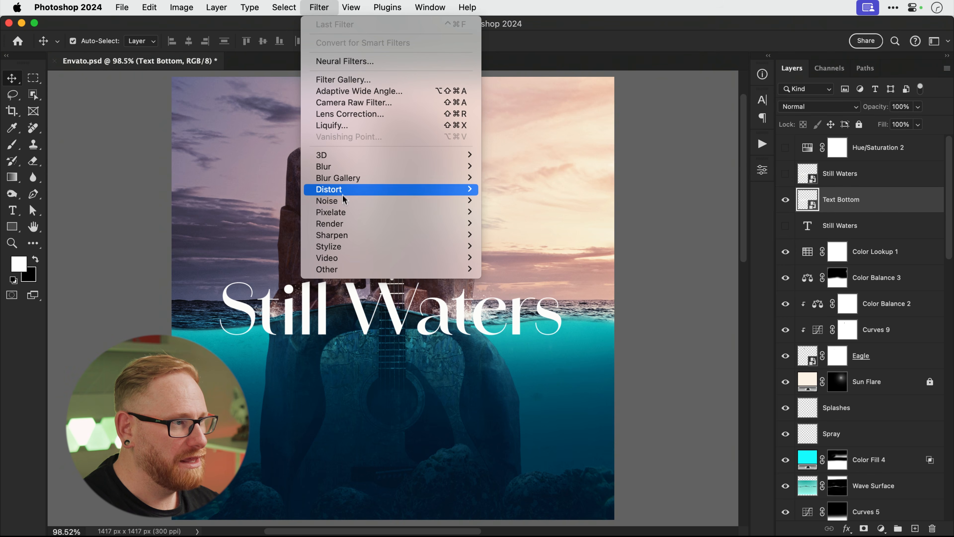
# Apply a Ripple filter to Text Bottom with Amount 100 and Size Medium.
pyautogui.moveTo(343, 214)
pyautogui.moveTo(346, 189)
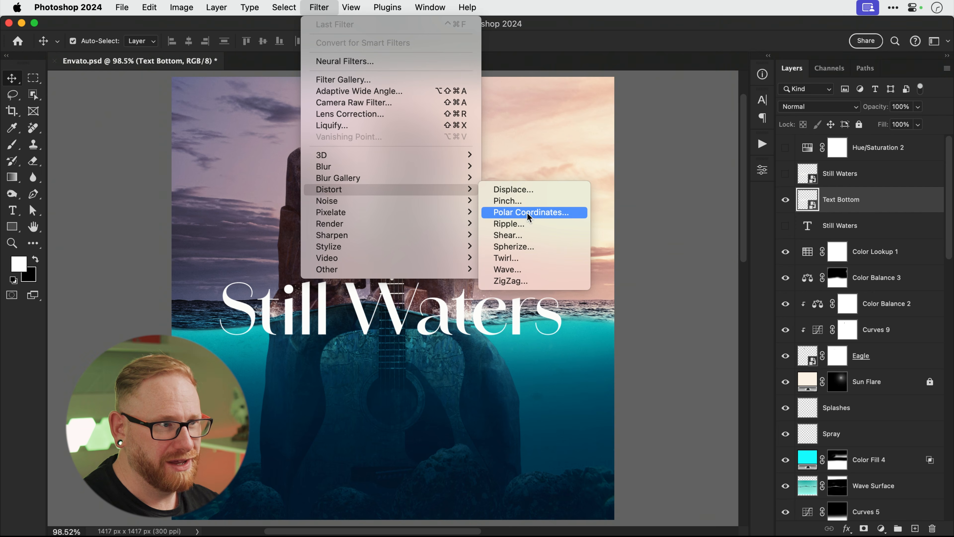
pyautogui.click(527, 223)
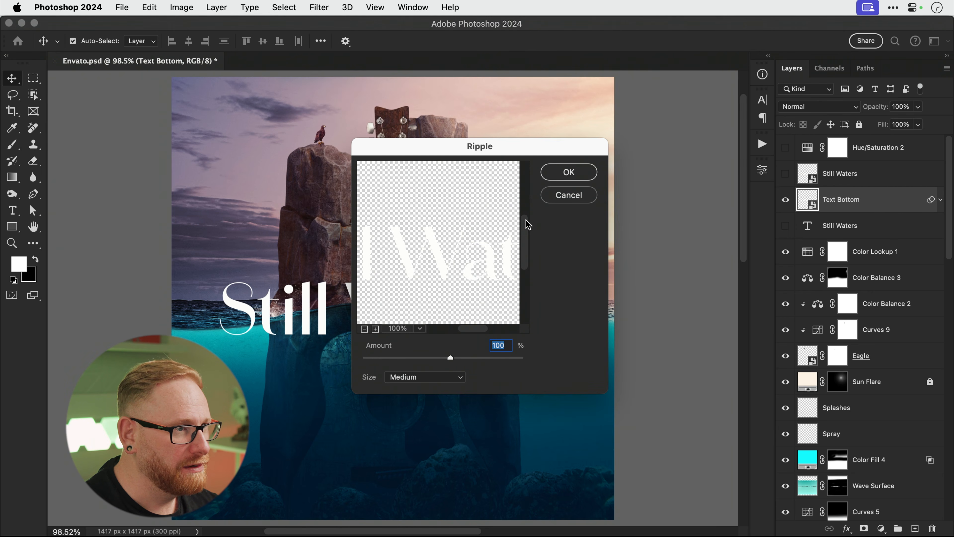
pyautogui.click(563, 171)
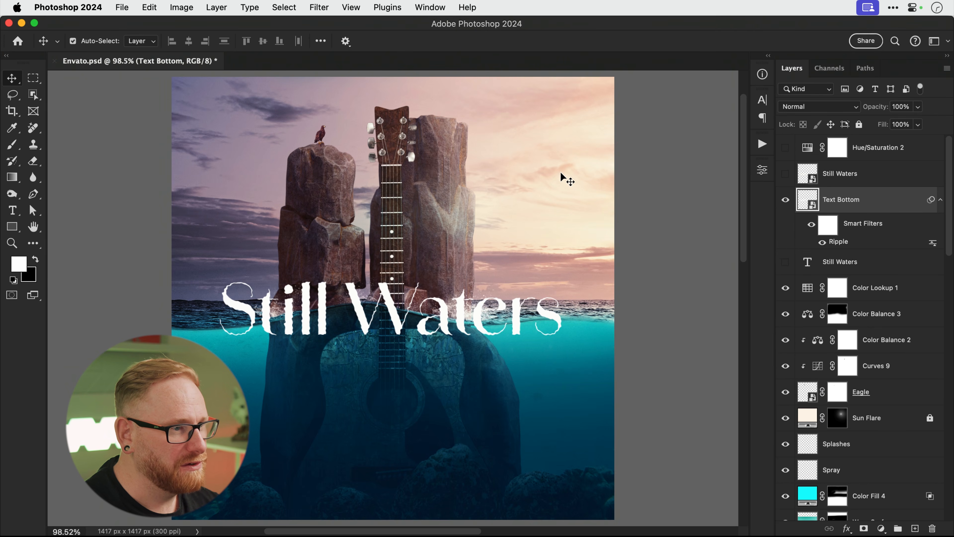
# Set the Text Bottom layer's blend mode to Soft Light.
pyautogui.click(826, 106)
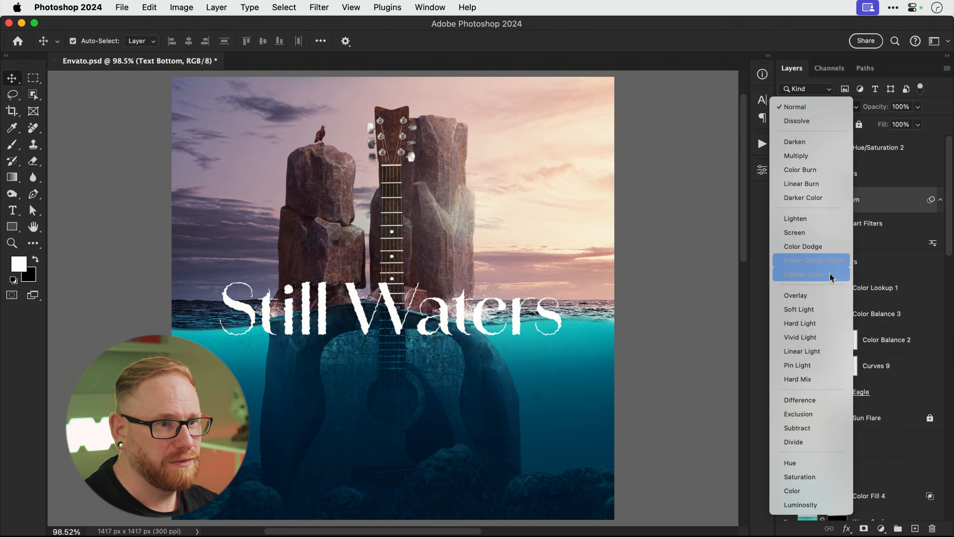
pyautogui.click(826, 309)
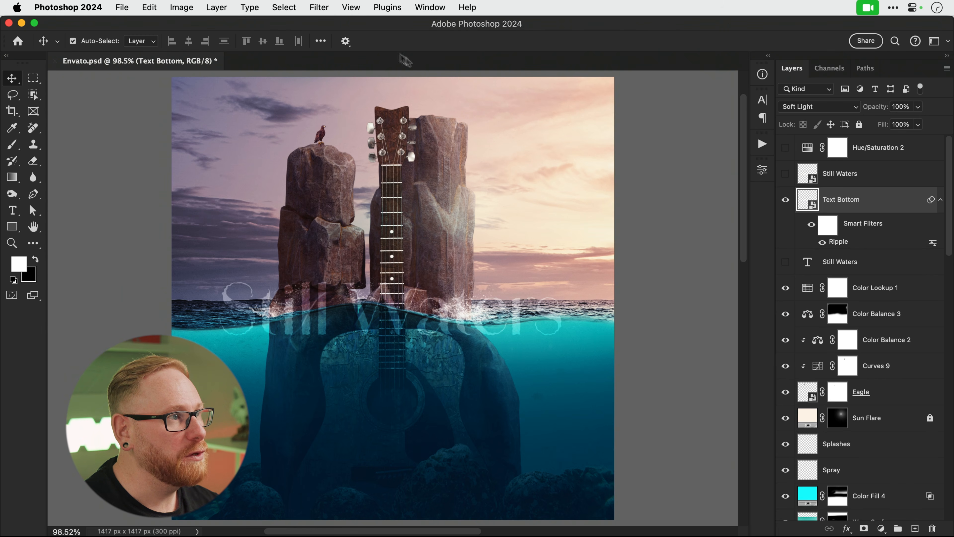
pyautogui.click(330, 9)
pyautogui.moveTo(362, 189)
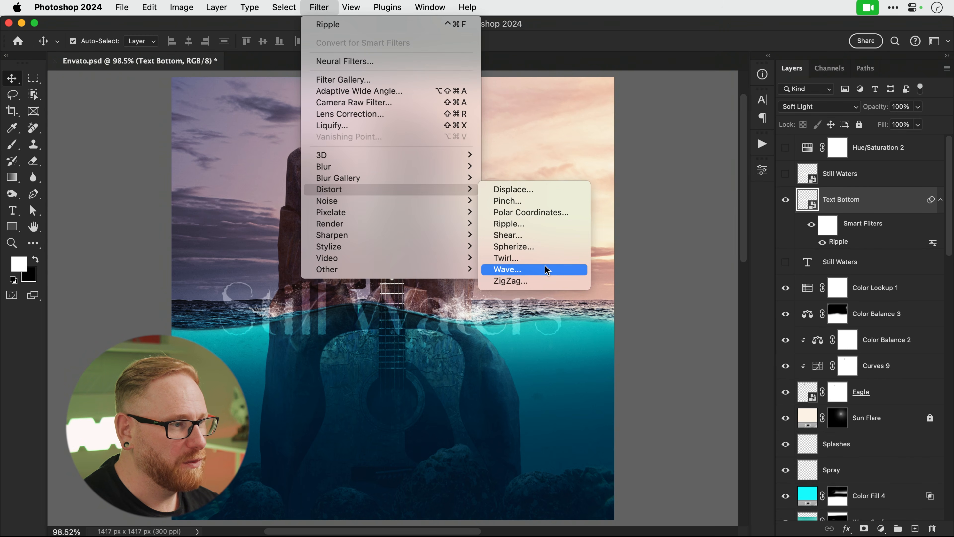
# Apply a Motion Blur smart filter to Text Bottom at 37° angle and 4 px distance.
pyautogui.moveTo(432, 166)
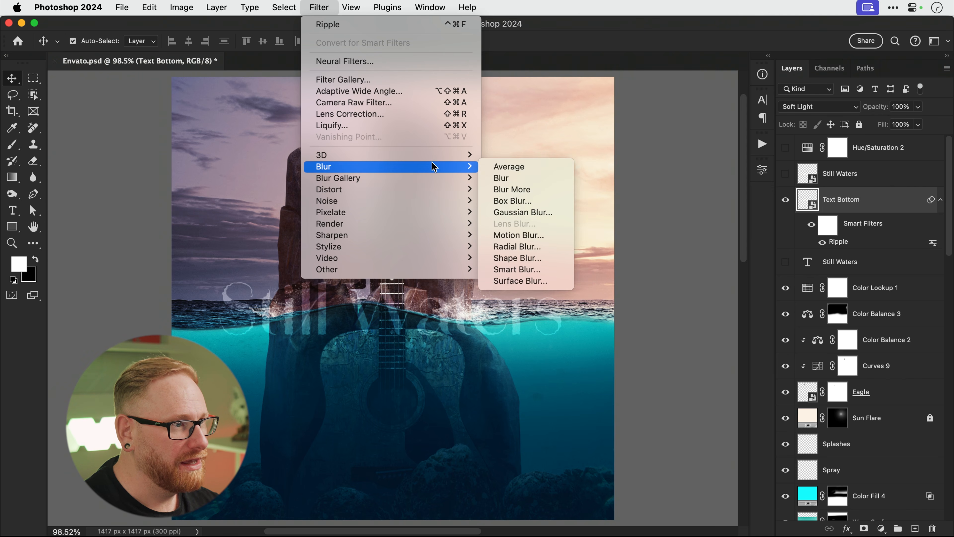
pyautogui.click(515, 236)
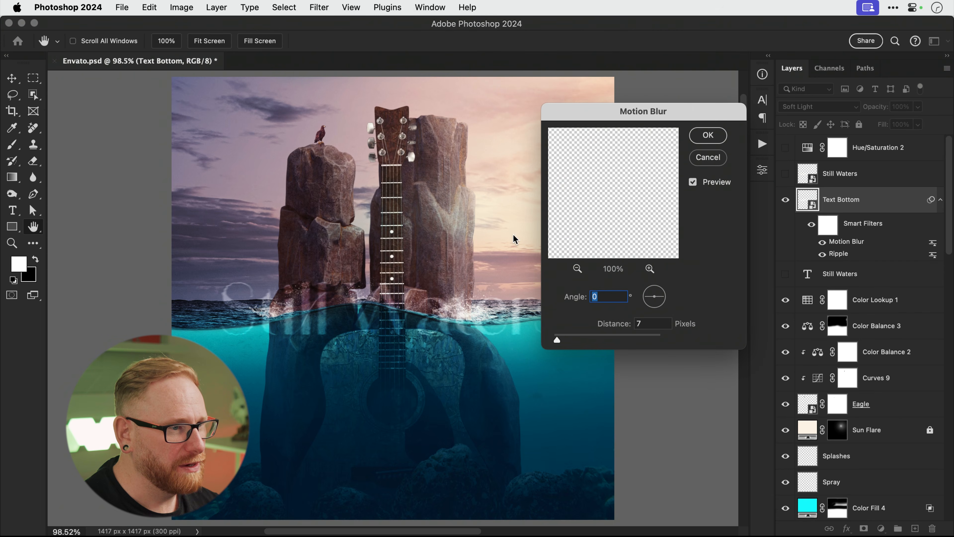
pyautogui.moveTo(577, 340); pyautogui.dragTo(558, 341)
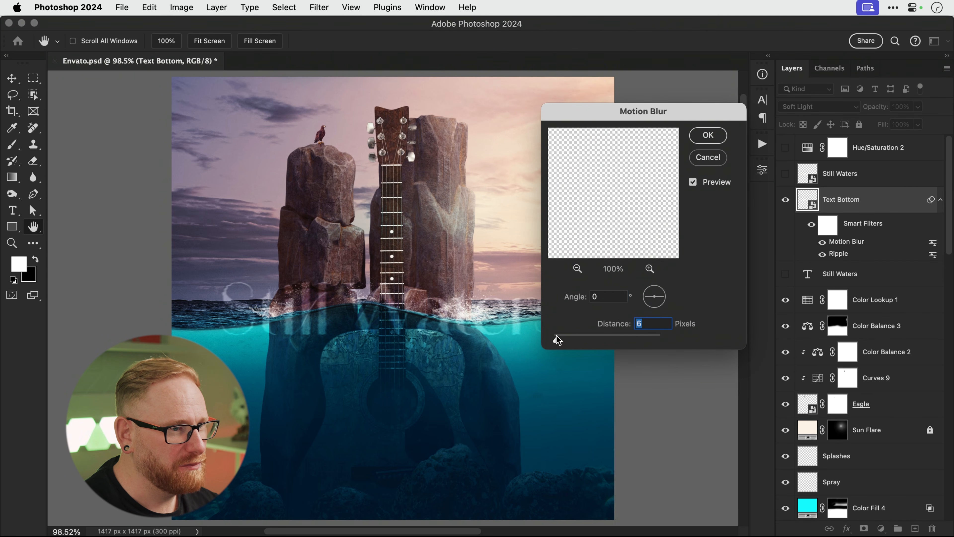
pyautogui.click(657, 290)
pyautogui.moveTo(659, 289); pyautogui.dragTo(661, 291)
pyautogui.click(556, 340)
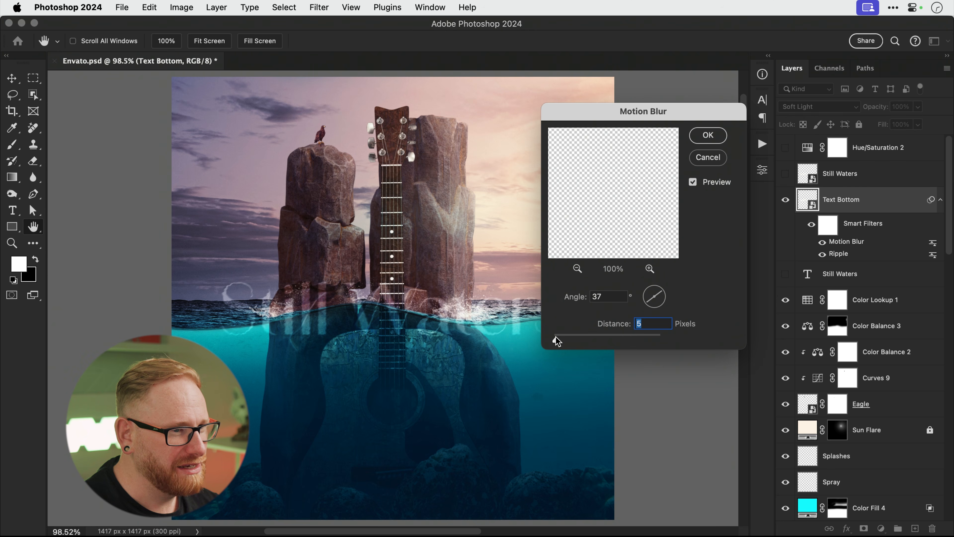
pyautogui.click(710, 136)
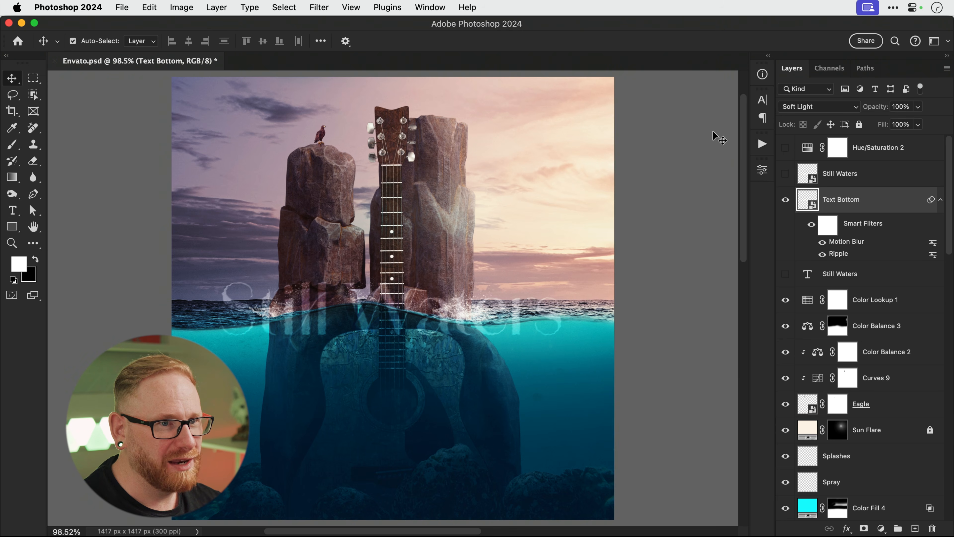
# Mask Text Bottom with a black brush over the title above the waterline, then reshow Still Waters.
pyautogui.click(863, 528)
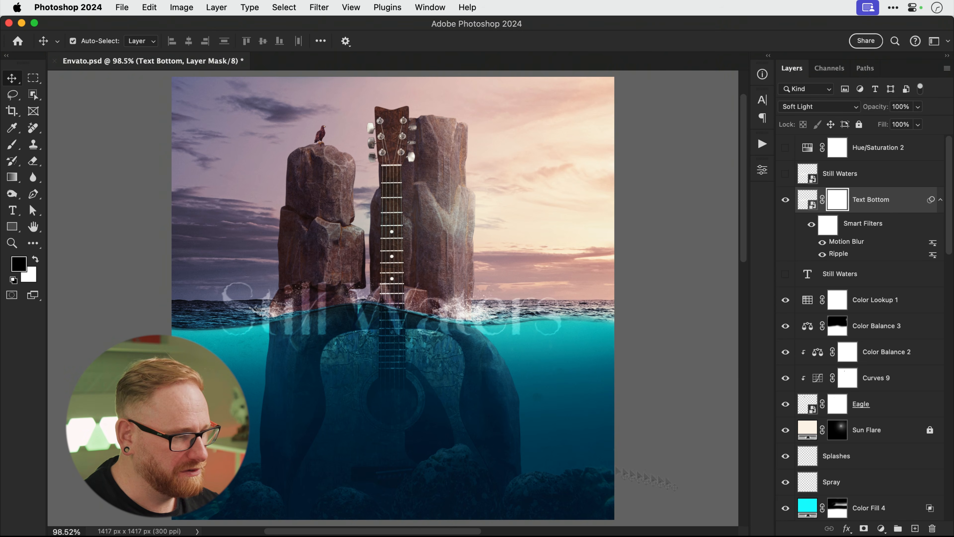
pyautogui.press('b')
pyautogui.press('x')
pyautogui.press('[')
pyautogui.press('[')
pyautogui.press('[')
pyautogui.press('[')
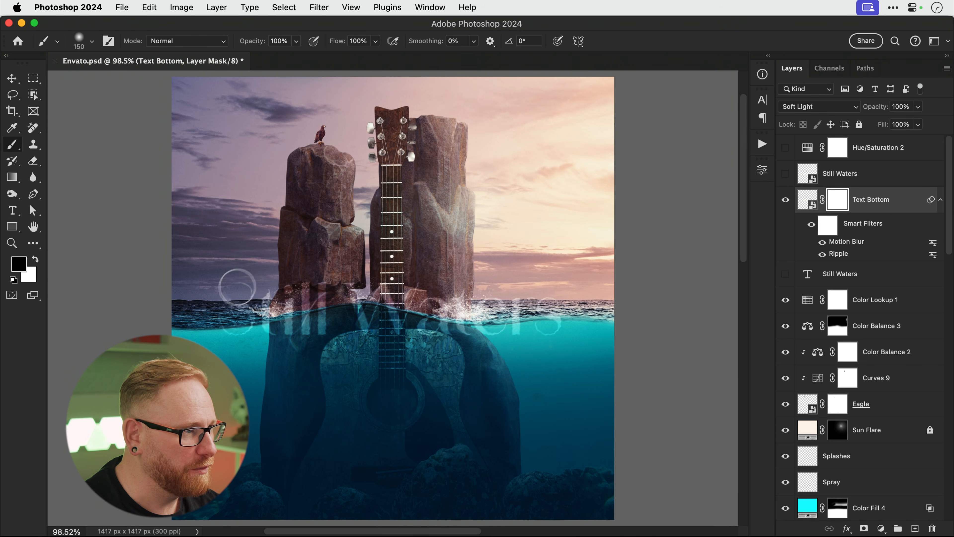
pyautogui.moveTo(240, 306)
pyautogui.mouseDown()
pyautogui.moveTo(390, 288)
pyautogui.moveTo(466, 306)
pyautogui.moveTo(560, 300)
pyautogui.mouseUp()
pyautogui.press('[')
pyautogui.press('[')
pyautogui.press('[')
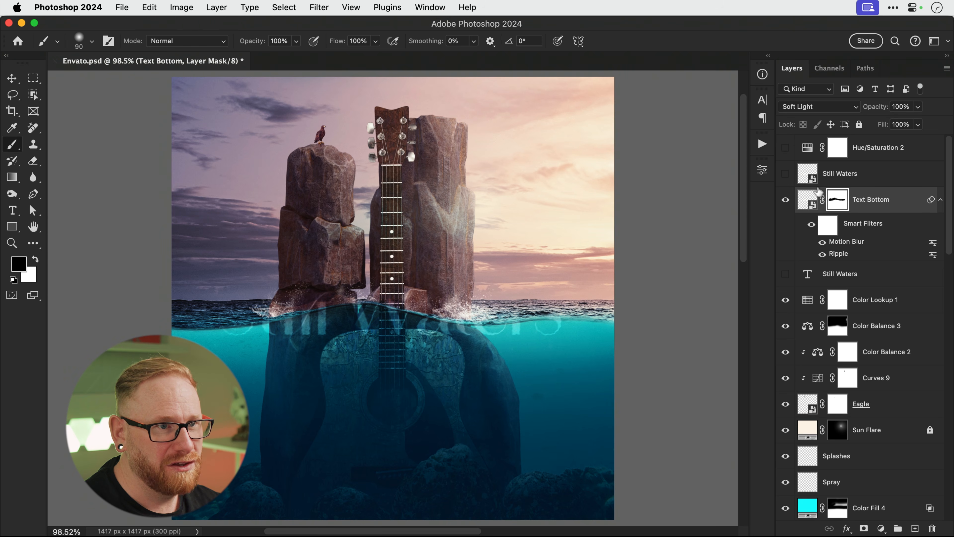
pyautogui.click(786, 173)
pyautogui.click(871, 173)
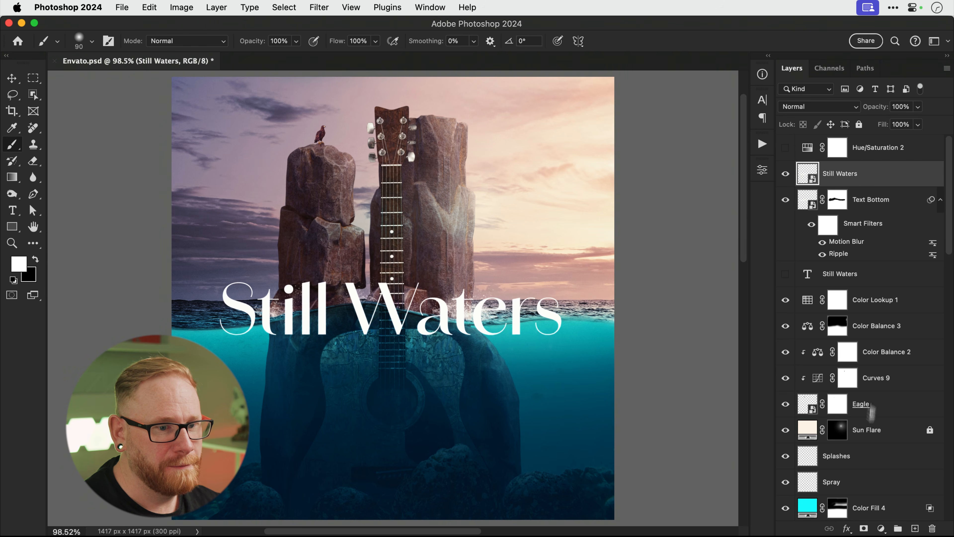
# Add a mask to Still Waters and paint black over the letters' lower parts below the waterline.
pyautogui.click(864, 528)
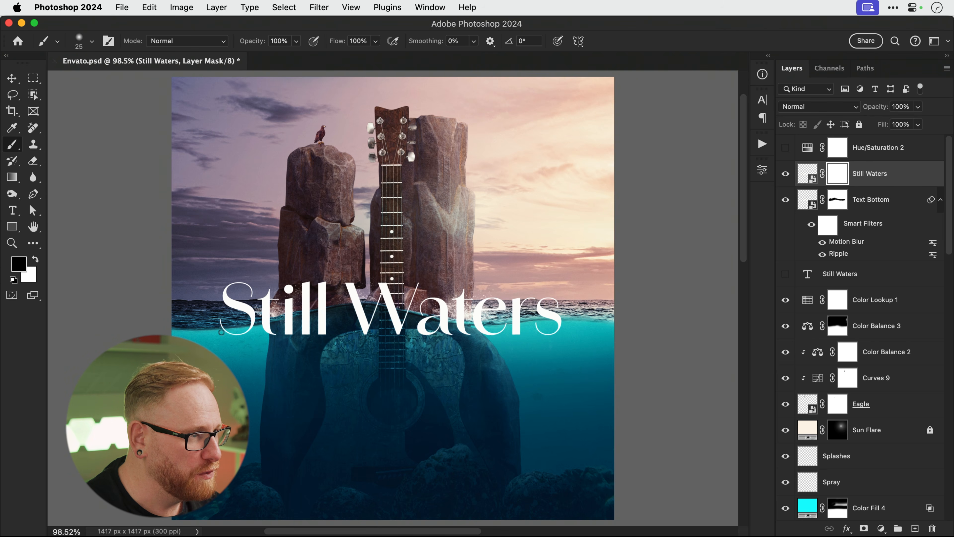
pyautogui.moveTo(249, 330)
pyautogui.mouseDown()
pyautogui.moveTo(318, 316)
pyautogui.moveTo(266, 331)
pyautogui.moveTo(288, 345)
pyautogui.moveTo(355, 306)
pyautogui.moveTo(364, 325)
pyautogui.moveTo(379, 310)
pyautogui.moveTo(397, 321)
pyautogui.moveTo(392, 306)
pyautogui.moveTo(390, 319)
pyautogui.moveTo(571, 324)
pyautogui.moveTo(493, 330)
pyautogui.mouseUp()
pyautogui.press(']')
pyautogui.press(']')
pyautogui.press(']')
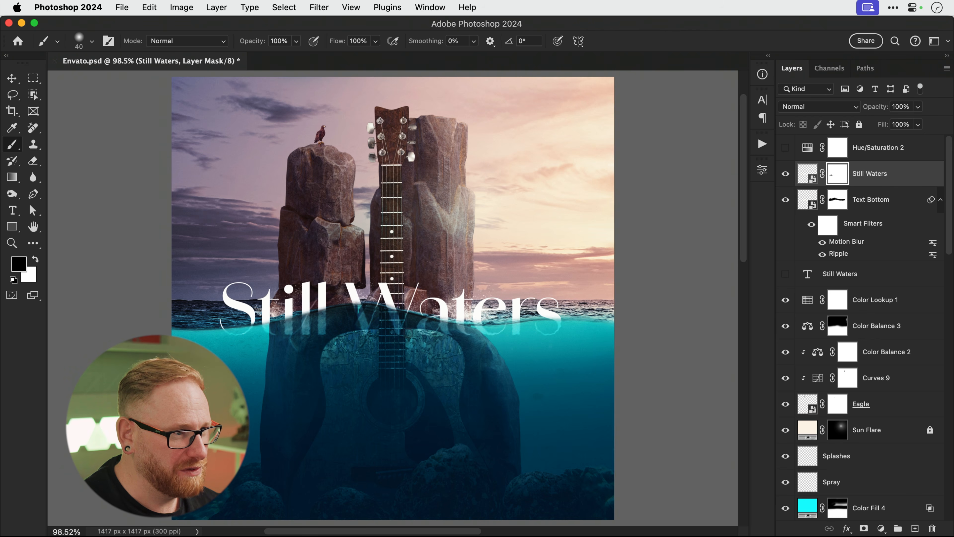
pyautogui.press('z')
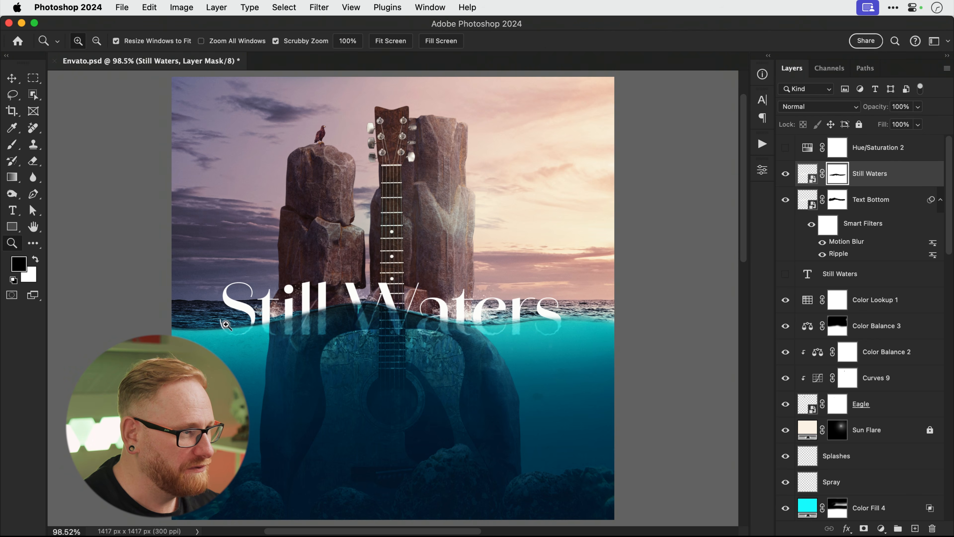
pyautogui.click(226, 324)
pyautogui.click(225, 324)
pyautogui.press('b')
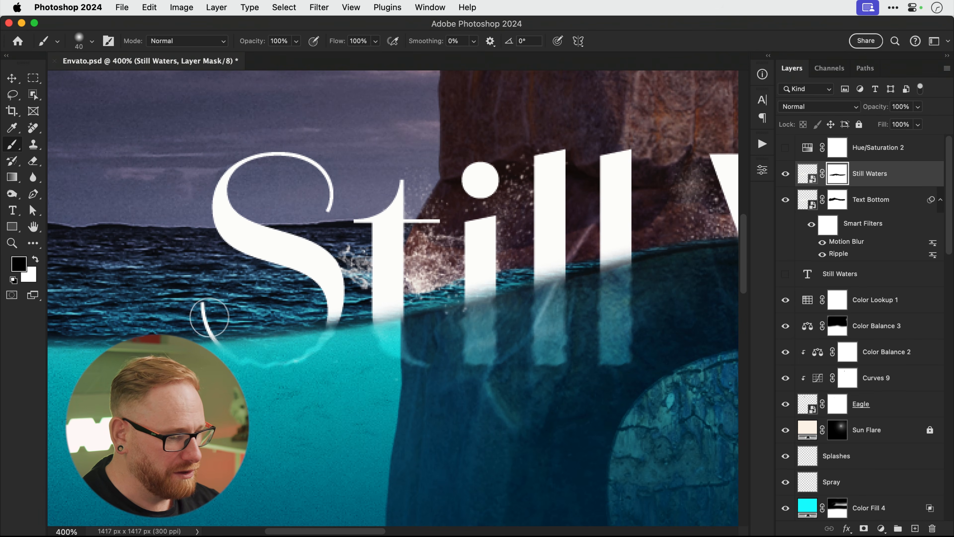
pyautogui.press('[')
pyautogui.press('[')
pyautogui.press('[')
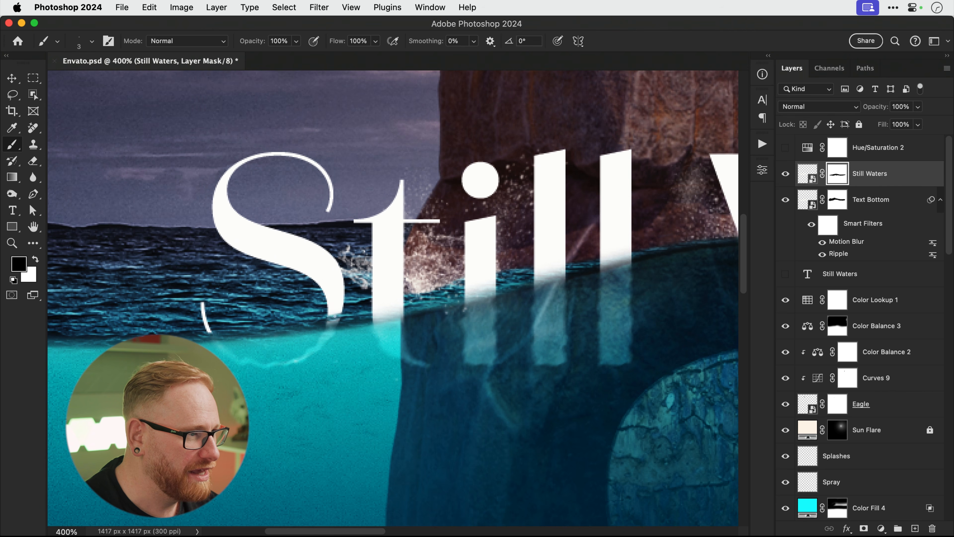
pyautogui.moveTo(348, 321); pyautogui.dragTo(416, 301)
pyautogui.press('x')
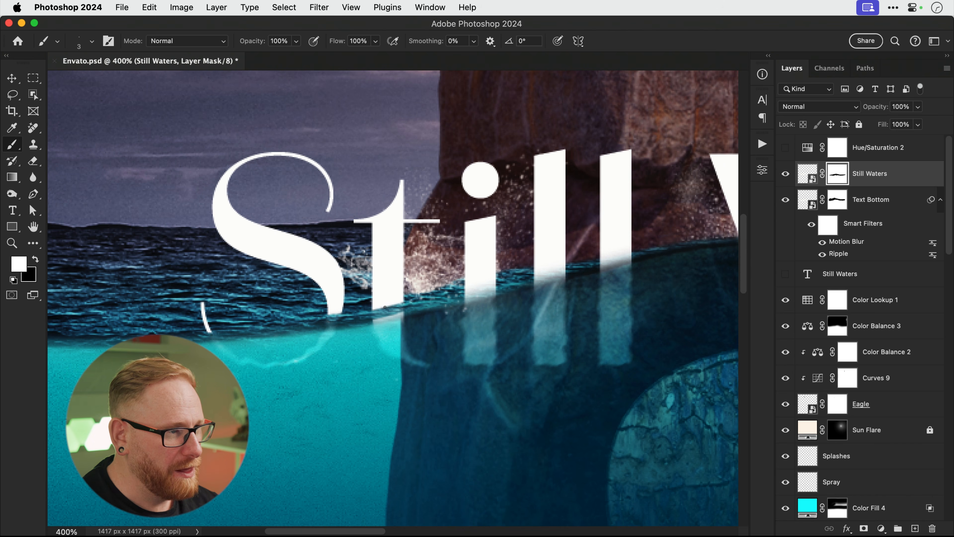
pyautogui.press('x')
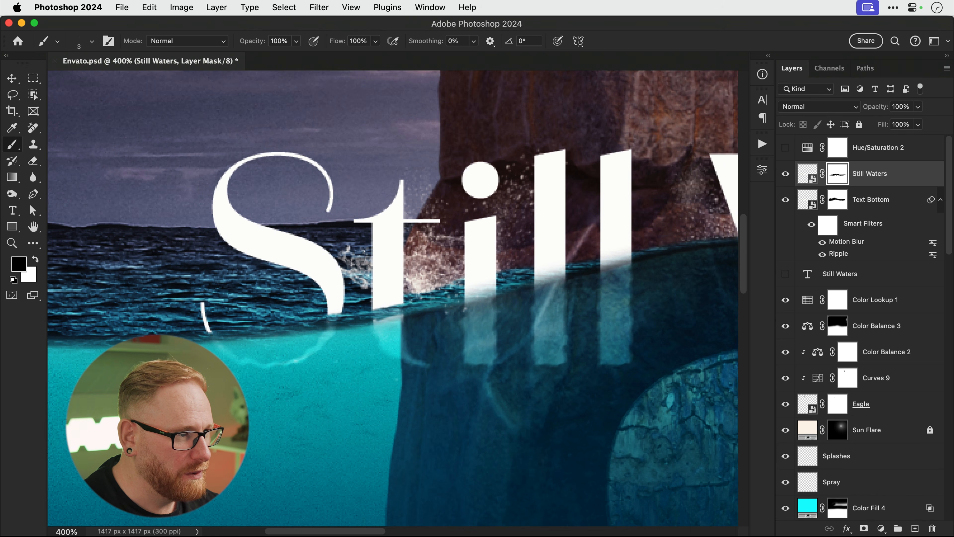
pyautogui.moveTo(481, 301)
pyautogui.mouseDown()
pyautogui.moveTo(339, 340)
pyautogui.moveTo(353, 332)
pyautogui.mouseUp()
pyautogui.press('x')
pyautogui.moveTo(325, 330); pyautogui.dragTo(490, 300)
pyautogui.press('x')
pyautogui.moveTo(598, 308); pyautogui.dragTo(354, 357)
pyautogui.press('x')
pyautogui.moveTo(352, 322); pyautogui.dragTo(389, 320)
pyautogui.press('x')
pyautogui.moveTo(492, 338); pyautogui.dragTo(532, 344)
pyautogui.press('x')
pyautogui.moveTo(668, 376); pyautogui.dragTo(497, 361)
pyautogui.press('x')
pyautogui.press('x')
pyautogui.press('x')
pyautogui.moveTo(605, 387)
pyautogui.mouseDown()
pyautogui.moveTo(636, 389)
pyautogui.moveTo(418, 383)
pyautogui.moveTo(490, 387)
pyautogui.mouseUp()
pyautogui.press('x')
pyautogui.press('x')
pyautogui.press('x')
pyautogui.moveTo(644, 373); pyautogui.dragTo(424, 383)
pyautogui.moveTo(522, 377); pyautogui.dragTo(586, 377)
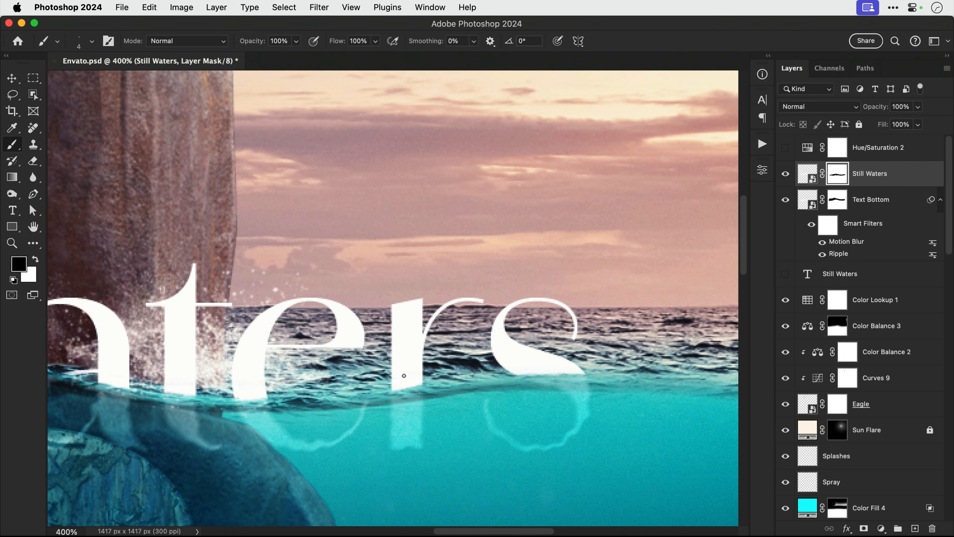
pyautogui.press('v')
pyautogui.press('super+0')
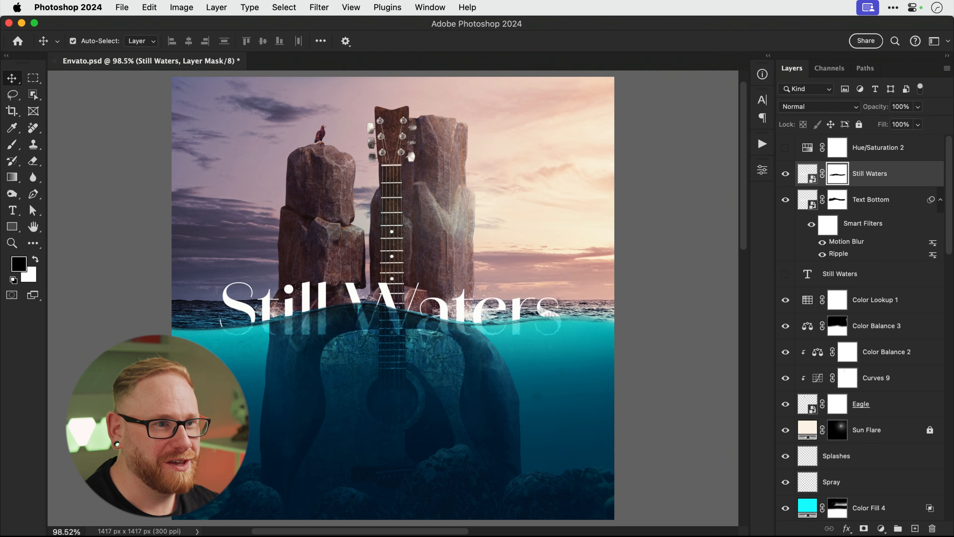
pyautogui.click(784, 176)
pyautogui.click(784, 176)
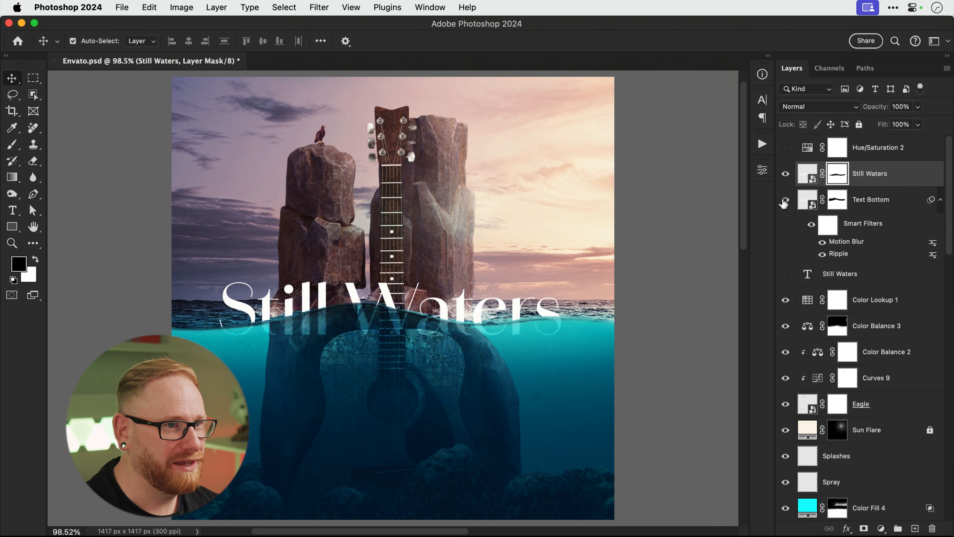
pyautogui.click(784, 200)
pyautogui.click(785, 201)
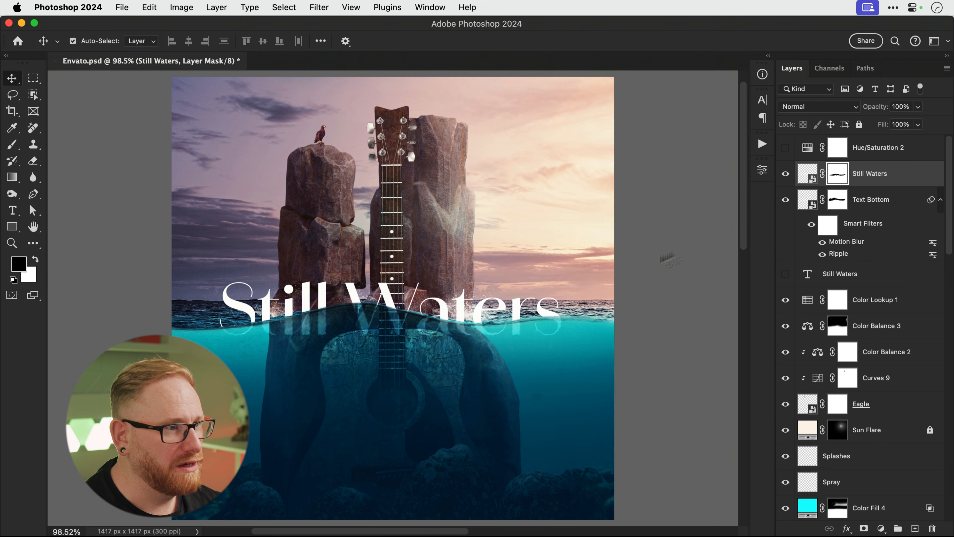
pyautogui.click(877, 185)
# Type the artist's name as a new white text layer in the left sky.
pyautogui.press('t')
pyautogui.click(273, 235)
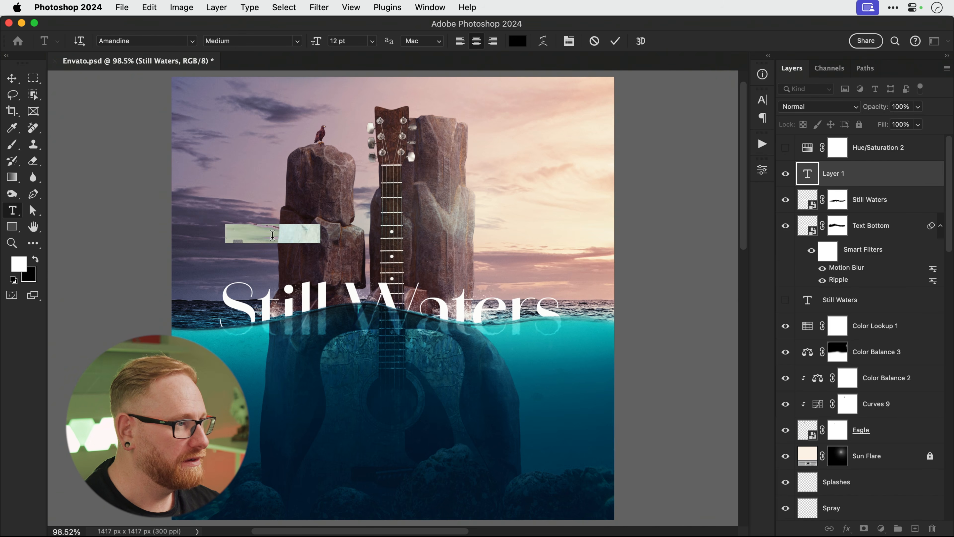
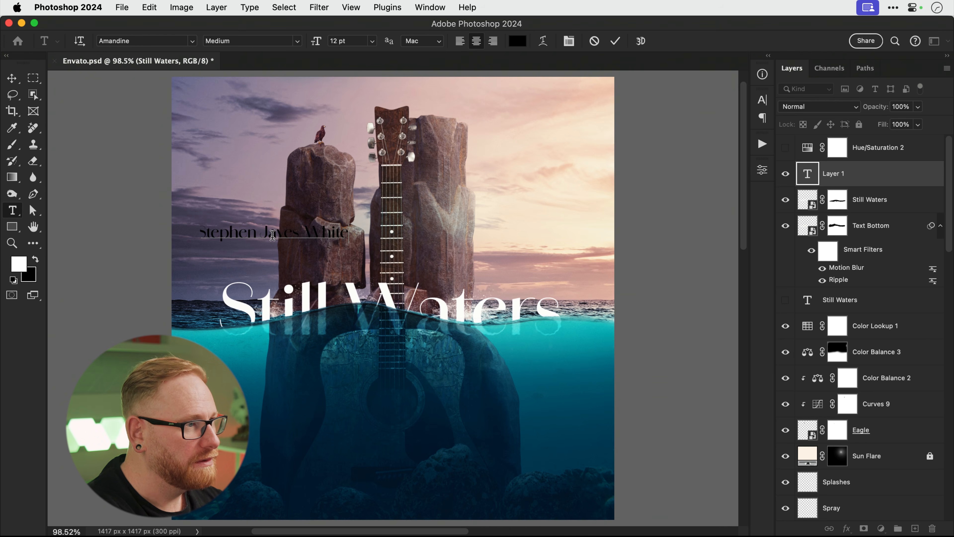
pyautogui.press('super+a')
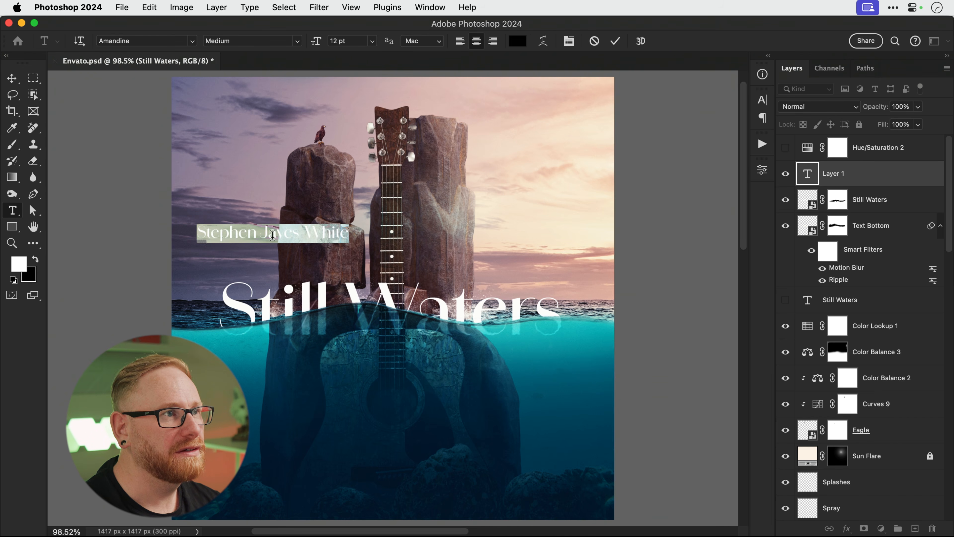
pyautogui.click(517, 41)
pyautogui.moveTo(500, 387); pyautogui.dragTo(375, 301)
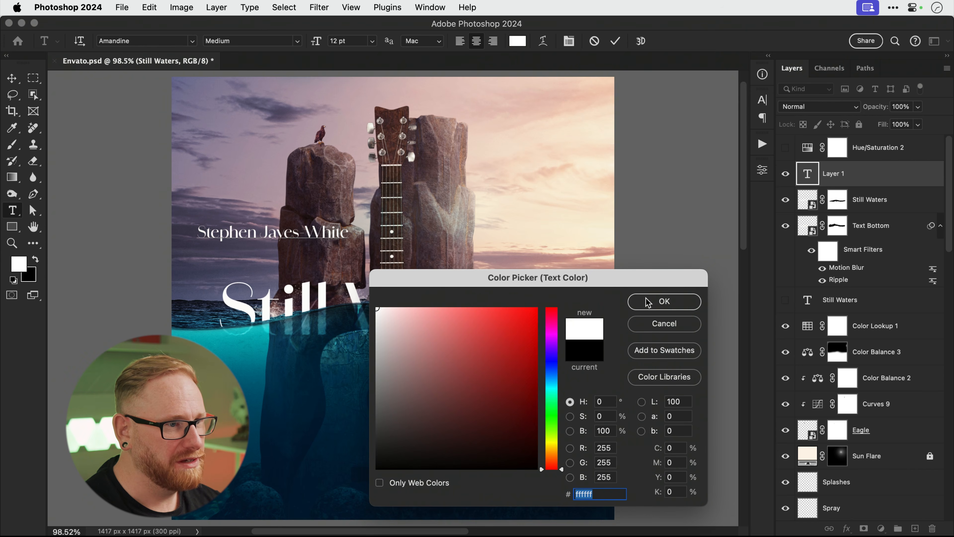
pyautogui.click(664, 301)
pyautogui.click(12, 79)
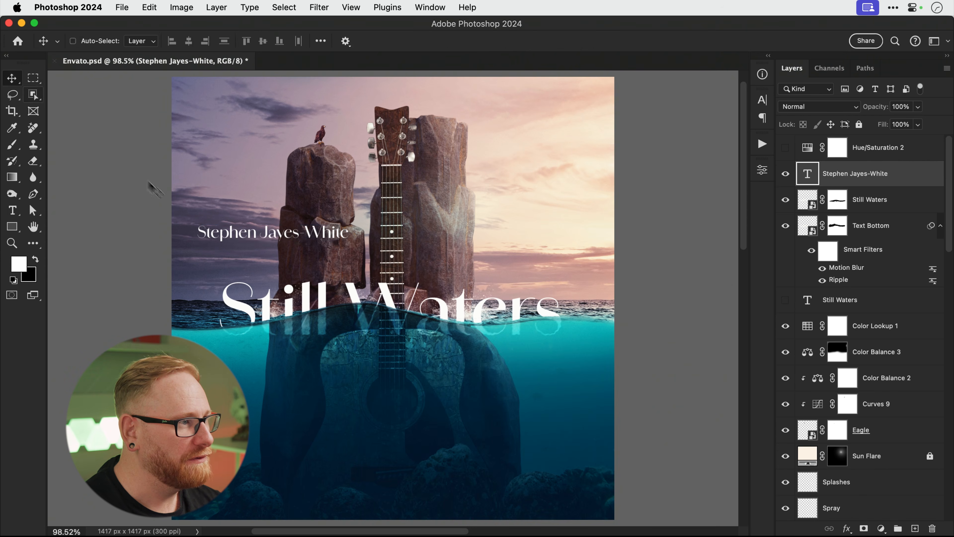
# Scale the artist name to 50% above the title's right end and make it Bold.
pyautogui.press('super+t')
pyautogui.moveTo(195, 225); pyautogui.dragTo(500, 292)
pyautogui.press('Return')
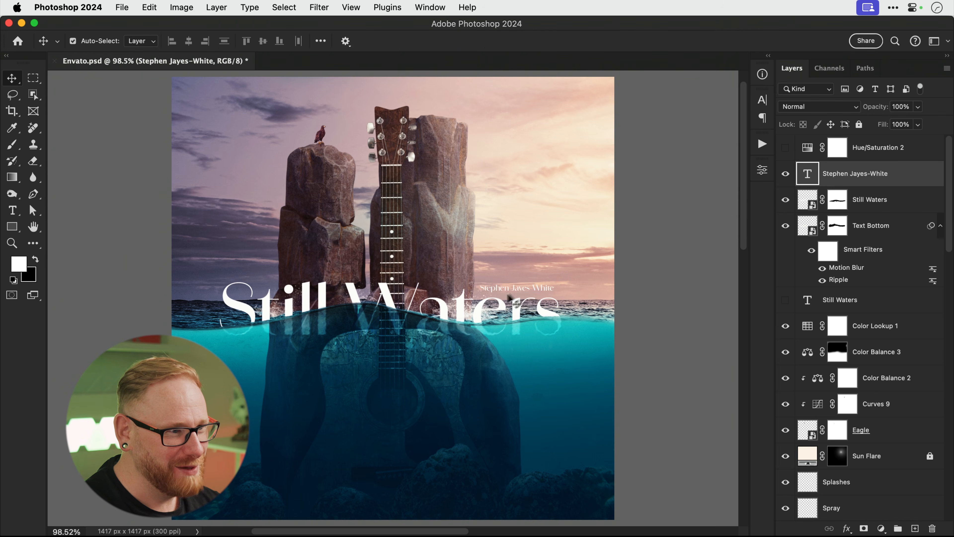
pyautogui.press('t')
pyautogui.click(517, 289)
pyautogui.press('super+a')
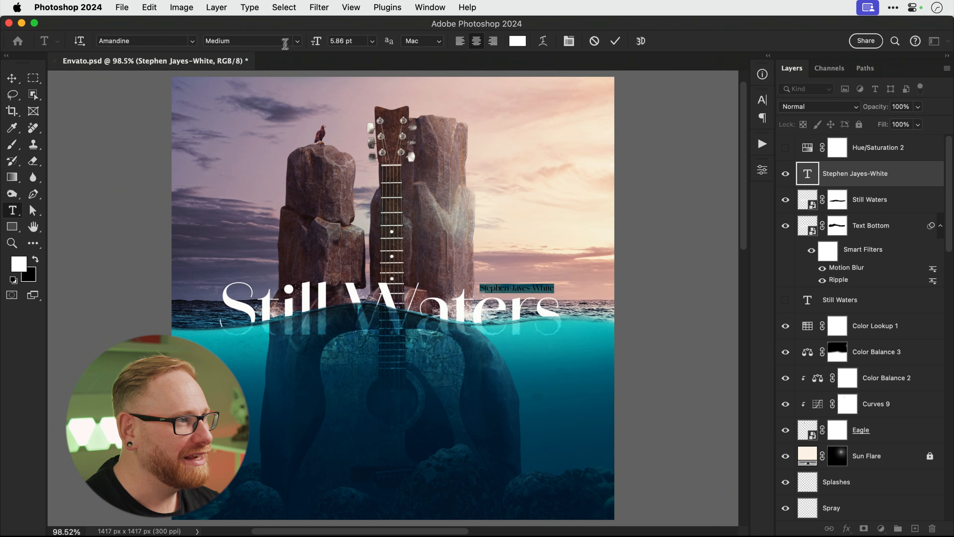
pyautogui.click(284, 40)
pyautogui.click(233, 93)
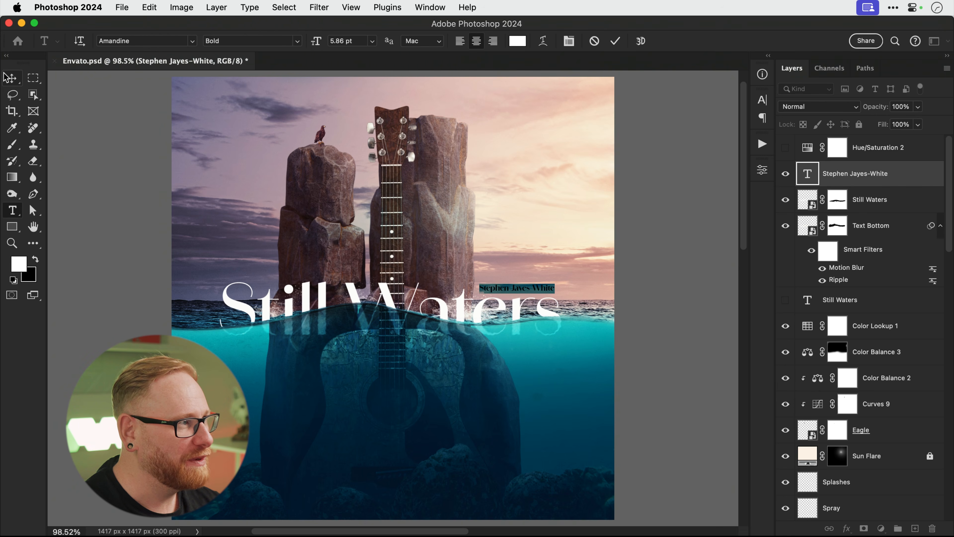
pyautogui.click(12, 78)
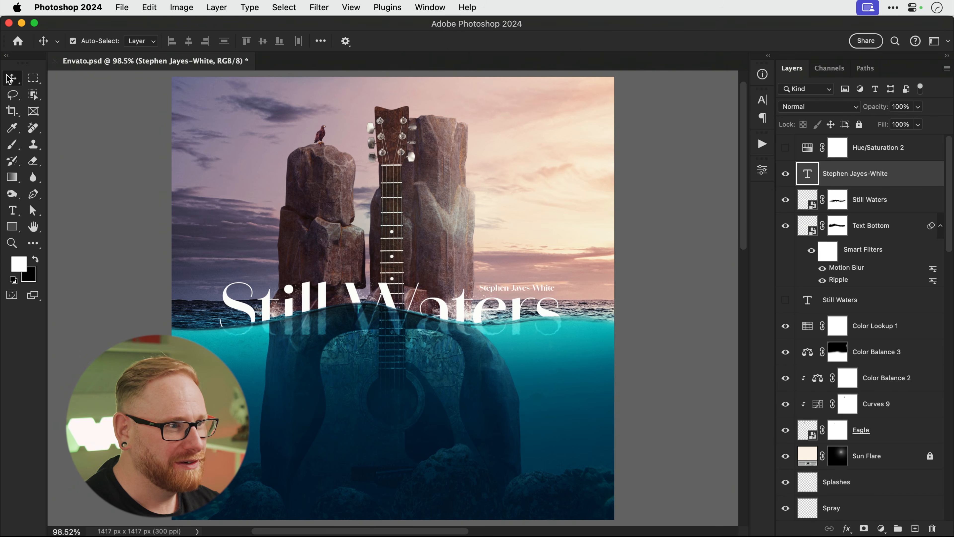
# Paint black with a 250 px brush on the Text Bottom mask to hide more reflection.
pyautogui.click(837, 226)
pyautogui.press('b')
pyautogui.press('x')
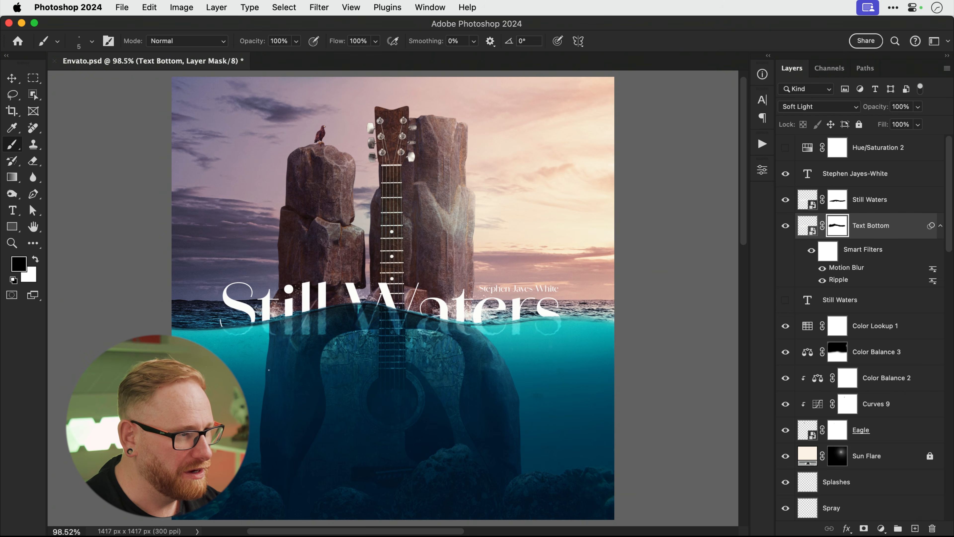
pyautogui.press(']')
pyautogui.press(']')
pyautogui.press(']')
pyautogui.press(']')
pyautogui.press(']')
pyautogui.press(']')
pyautogui.press(']')
pyautogui.press(']')
pyautogui.press(']')
pyautogui.press(']')
pyautogui.press(']')
pyautogui.press(']')
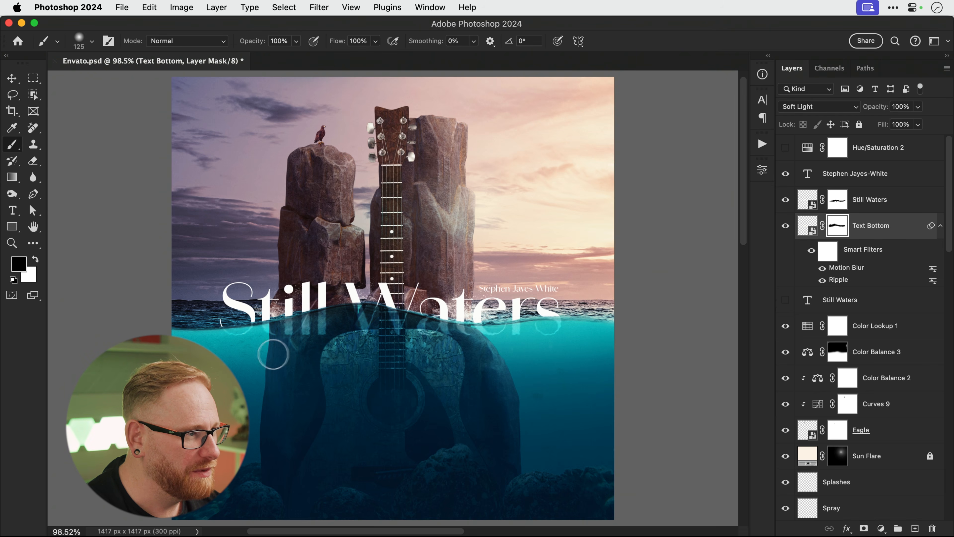
pyautogui.press(']')
pyautogui.press(']')
pyautogui.press(']')
pyautogui.press(']')
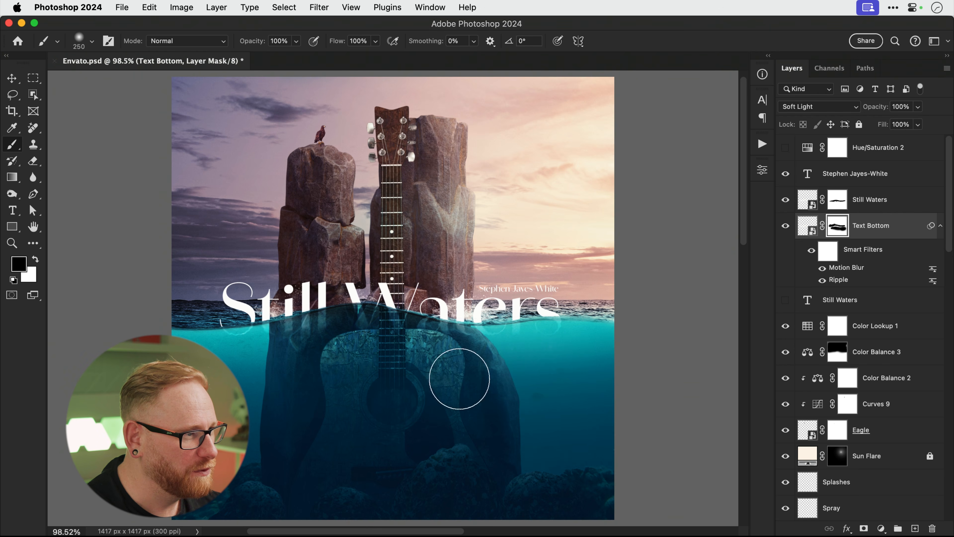
pyautogui.press('v')
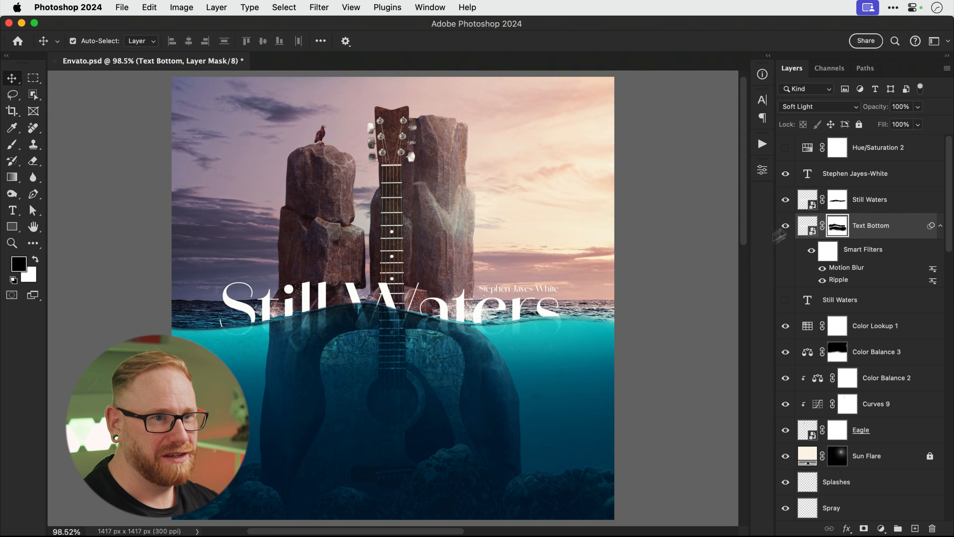
pyautogui.click(868, 177)
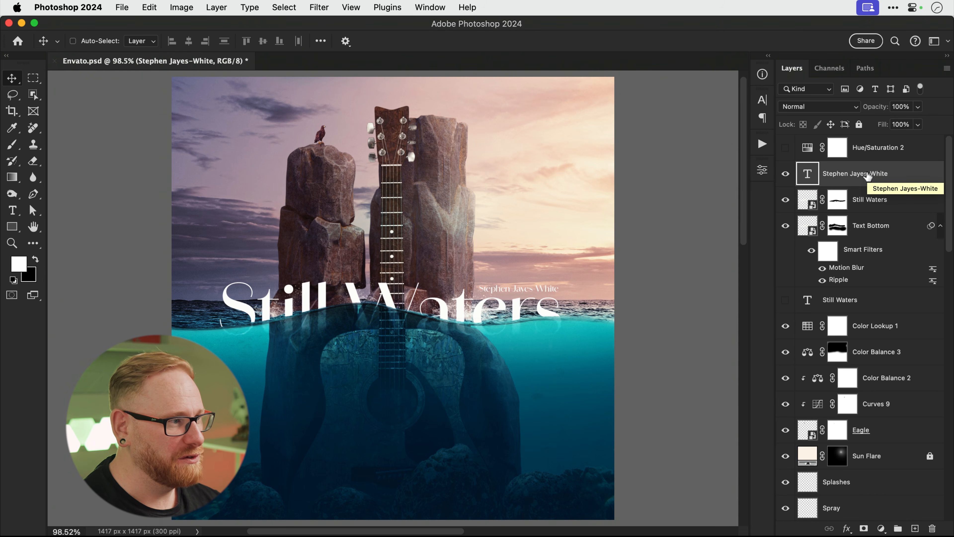
# Copy all visible layers merged and paste them as a new top layer.
pyautogui.press('super+a')
pyautogui.press('super+c')
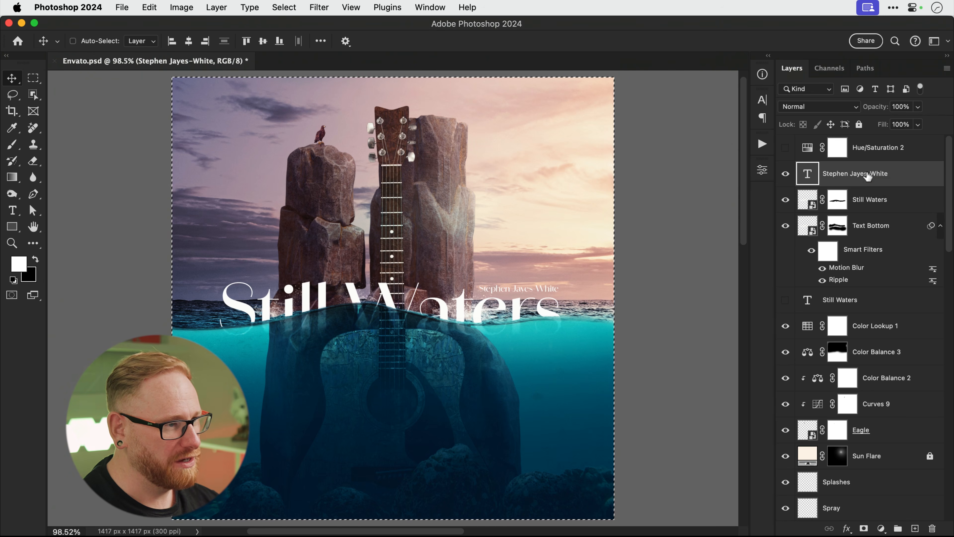
pyautogui.press('super+v')
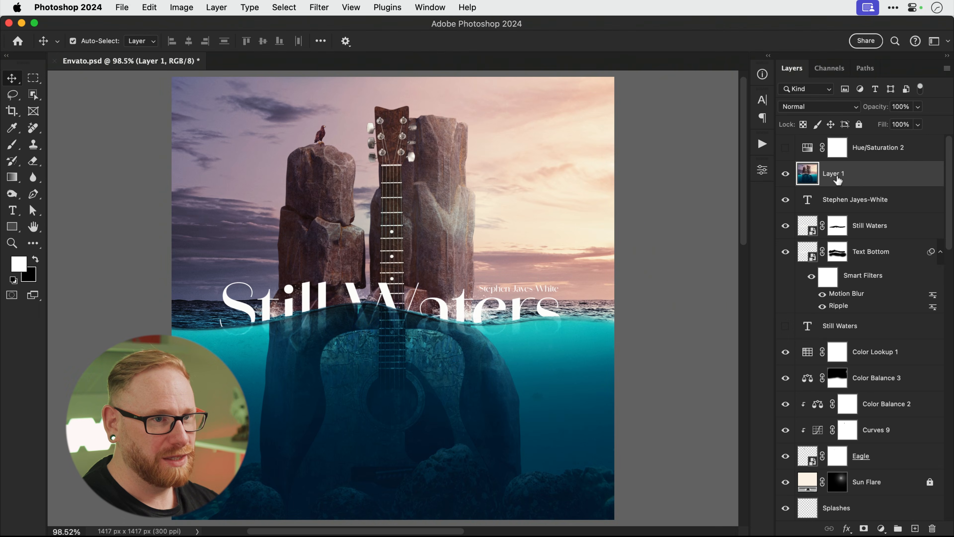
# Name the merged layer 'Final' and convert it to a smart object.
pyautogui.doubleClick(834, 174)
pyautogui.write('Fin')
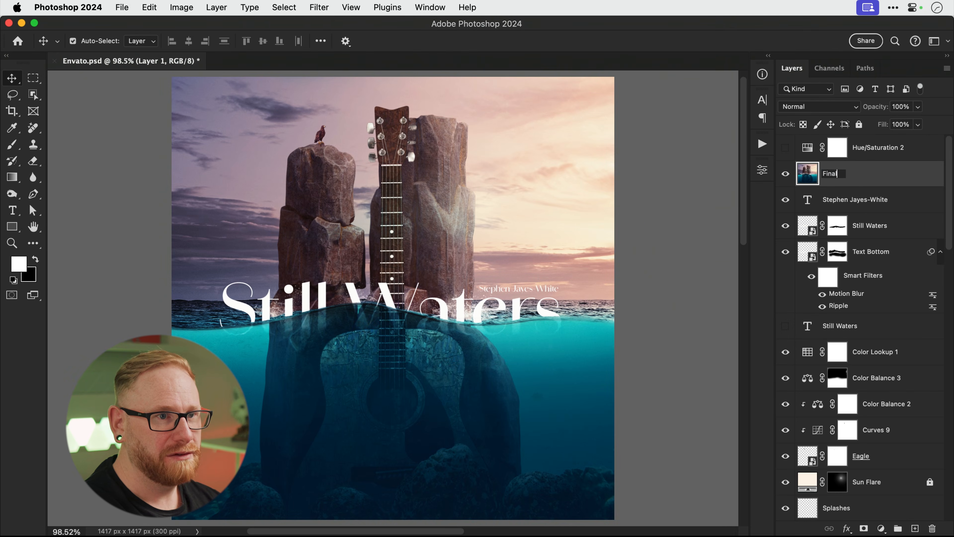
pyautogui.write('al')
pyautogui.press('Return')
pyautogui.rightClick(838, 175)
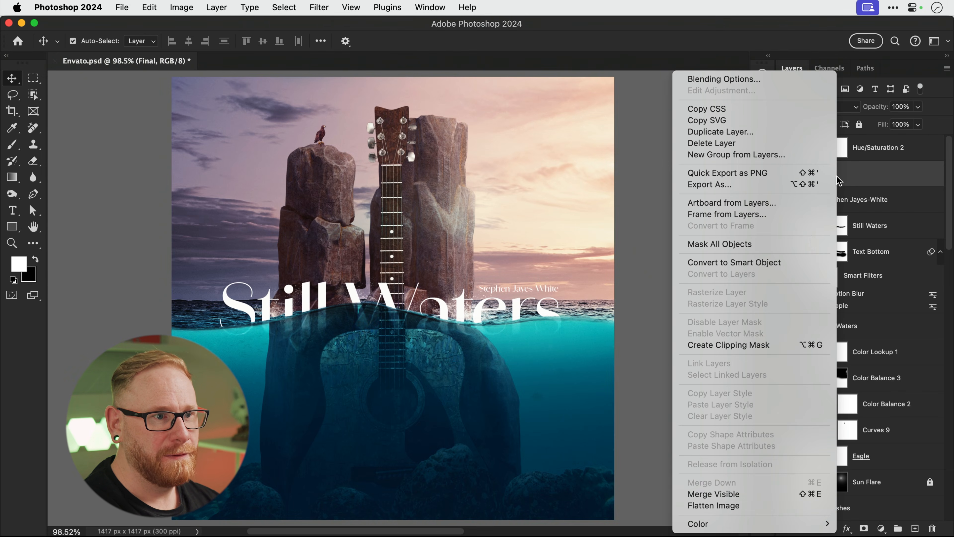
pyautogui.click(798, 268)
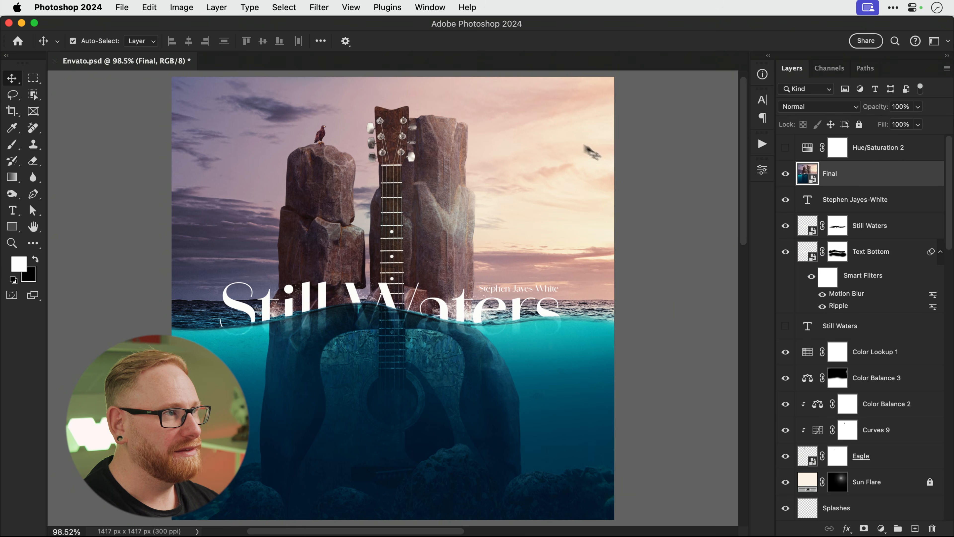
pyautogui.click(319, 7)
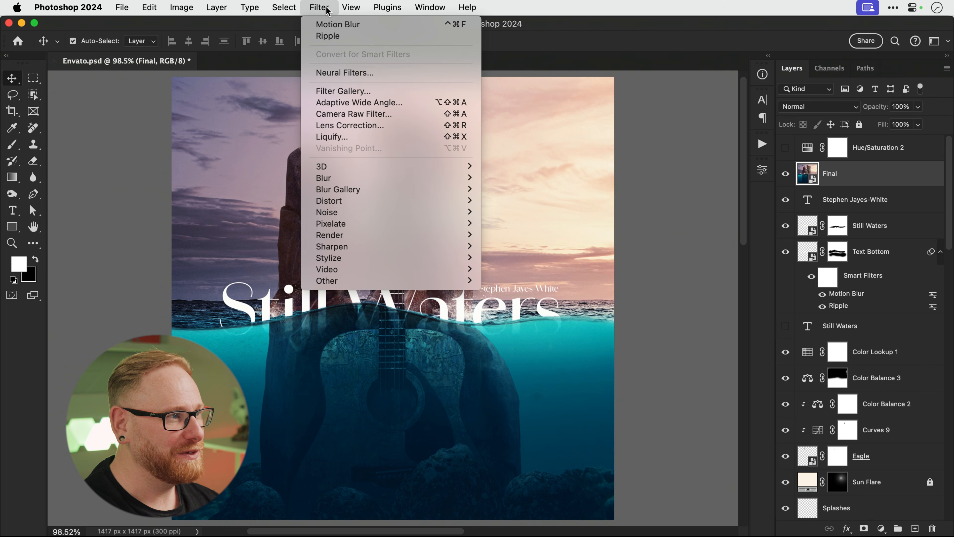
# Apply the Camera Raw Filter to Final with Light Contrast +15 and Highlights +12.
pyautogui.click(324, 113)
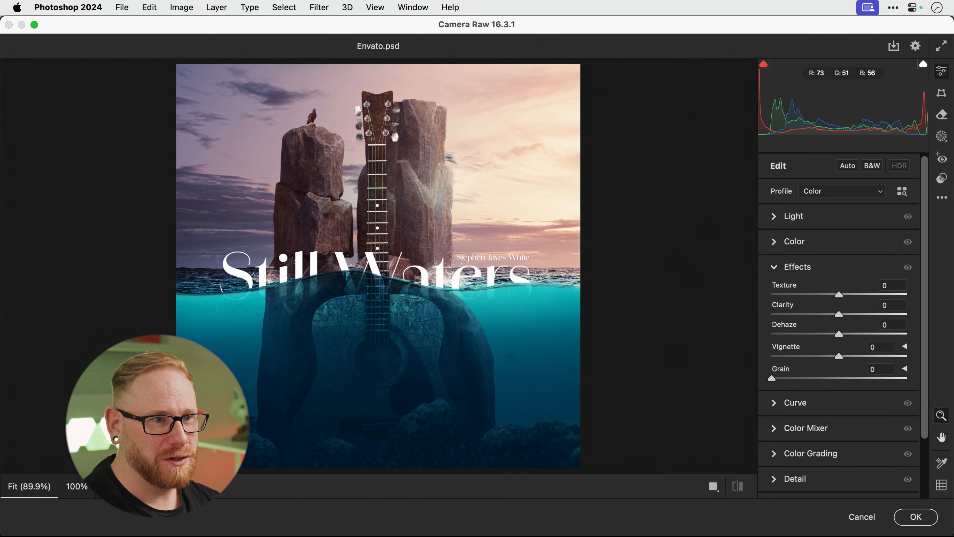
pyautogui.click(779, 221)
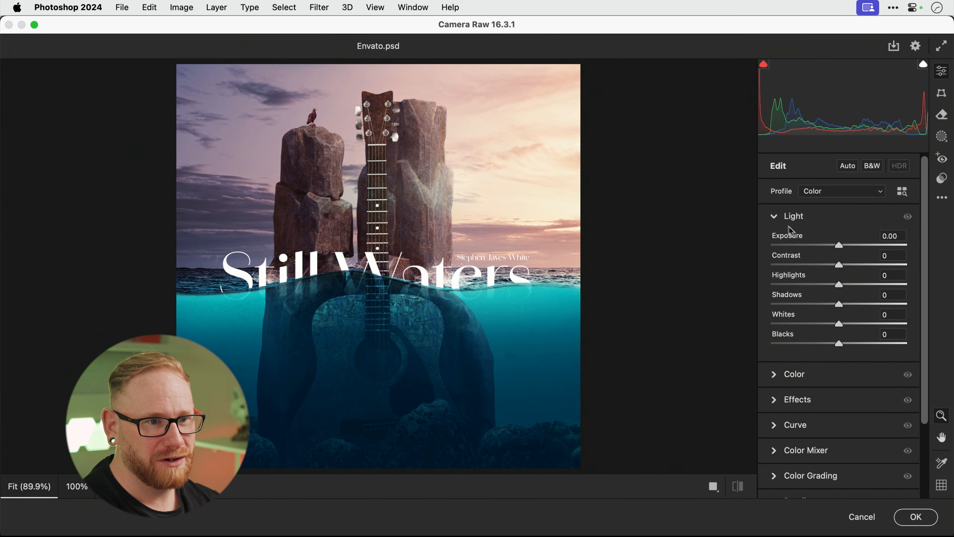
pyautogui.moveTo(840, 268); pyautogui.dragTo(849, 291)
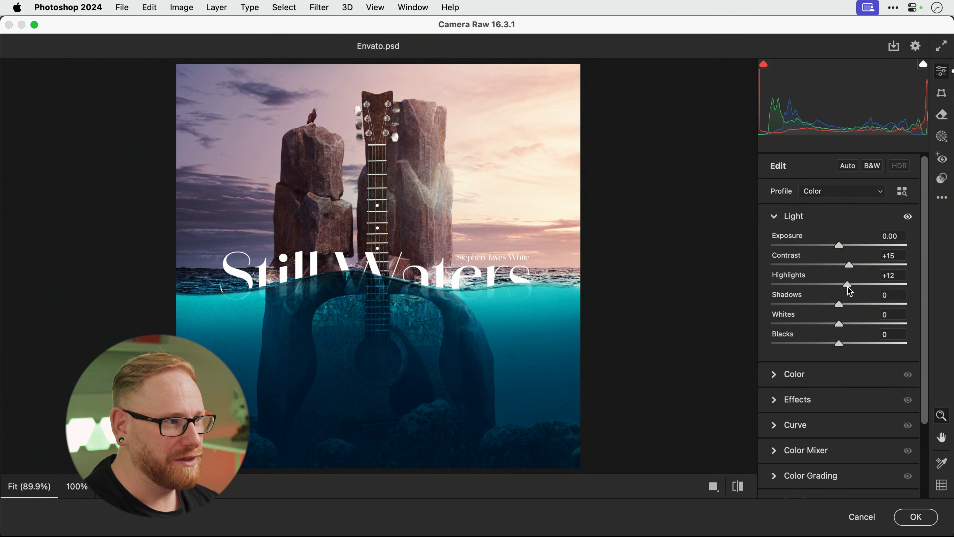
pyautogui.scroll(-4, 850, 291)
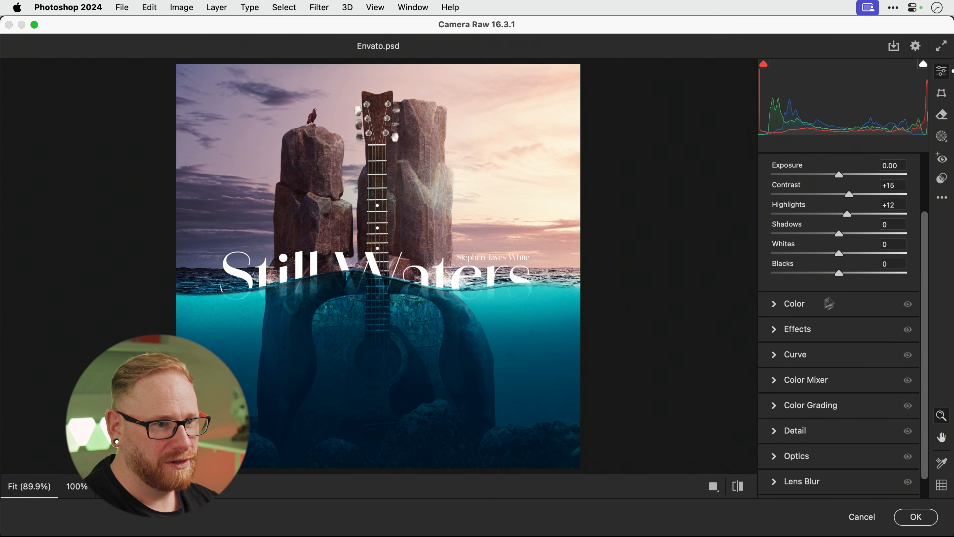
pyautogui.click(775, 330)
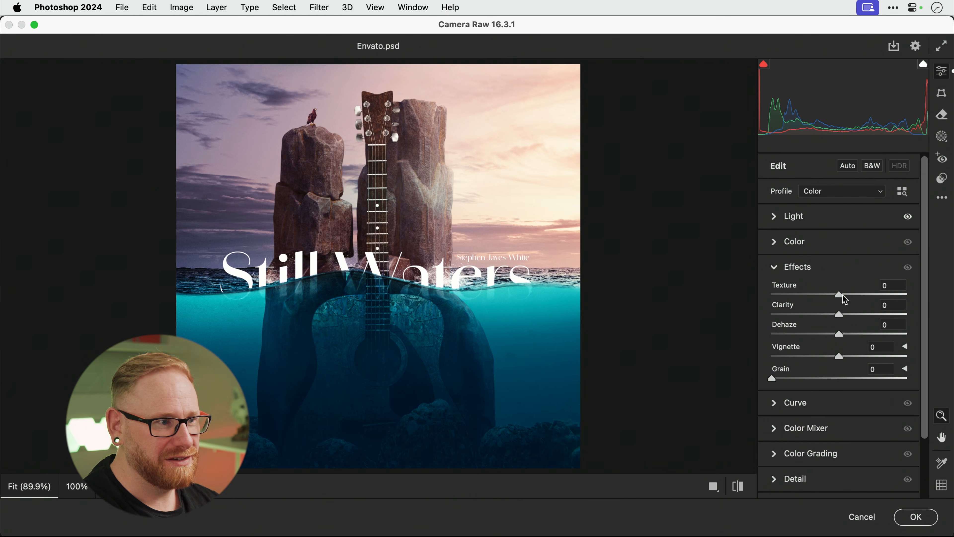
# In Effects, set Texture +27, Clarity +28, Grain 10 and a slight negative Vignette.
pyautogui.moveTo(839, 295); pyautogui.dragTo(869, 295)
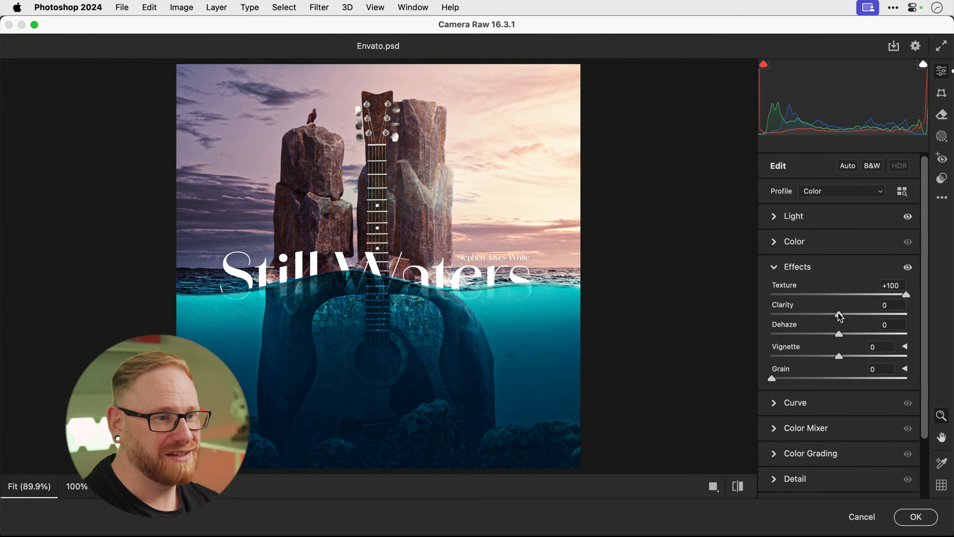
pyautogui.moveTo(839, 315); pyautogui.dragTo(919, 319)
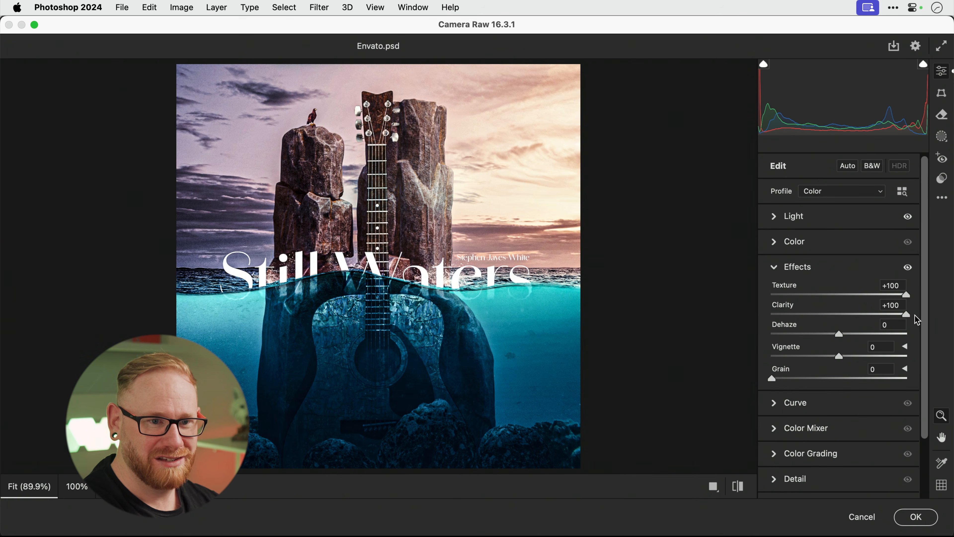
pyautogui.moveTo(910, 314); pyautogui.dragTo(855, 315)
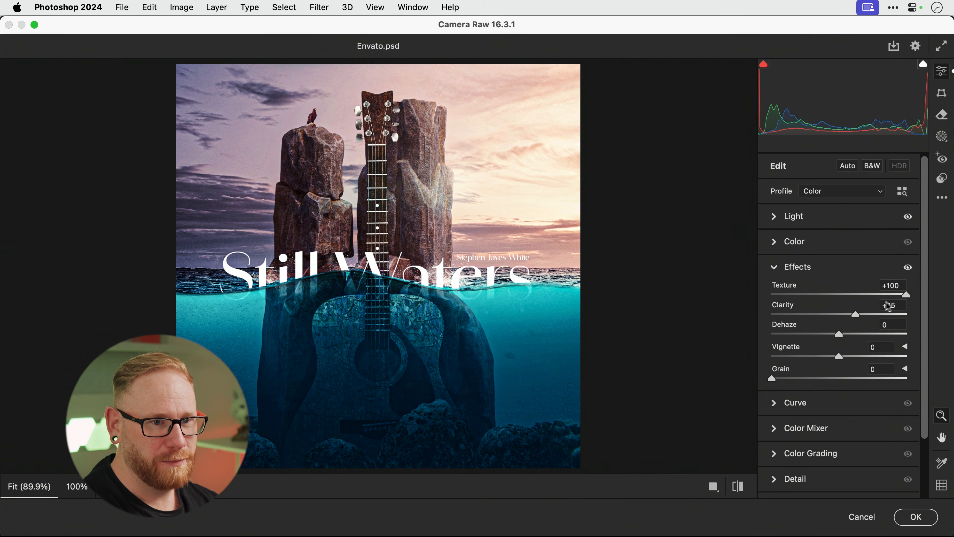
pyautogui.moveTo(904, 295); pyautogui.dragTo(856, 296)
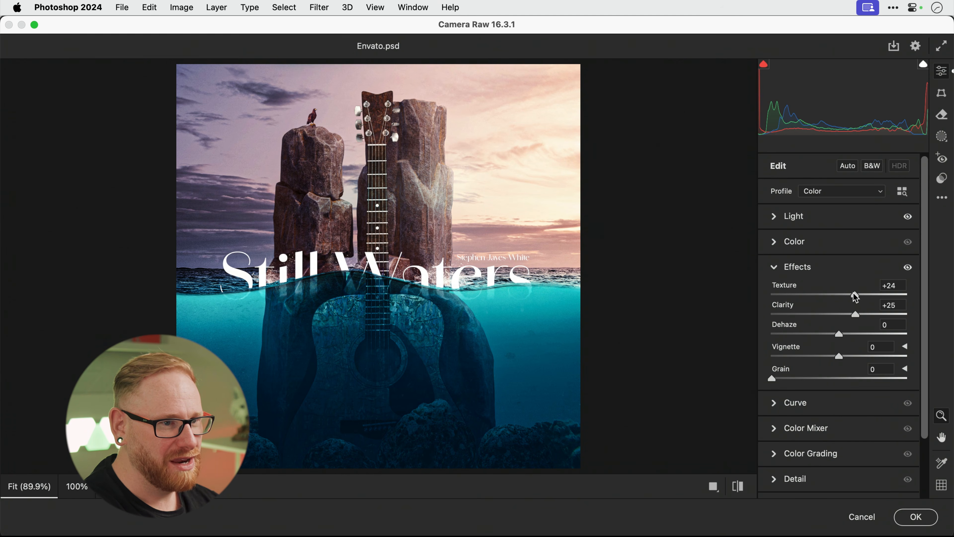
pyautogui.moveTo(858, 293); pyautogui.dragTo(856, 294)
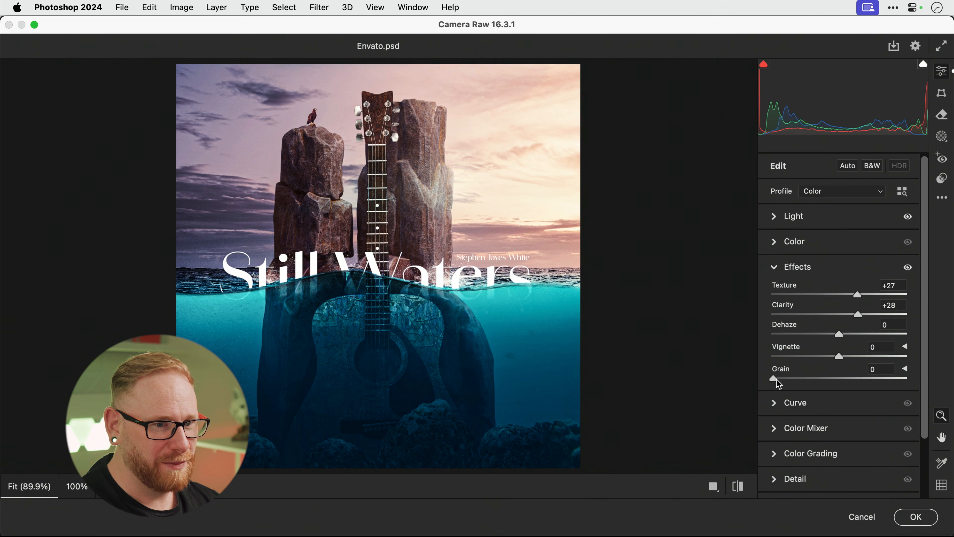
pyautogui.press('super+equal')
pyautogui.press('super+equal')
pyautogui.press('super+equal')
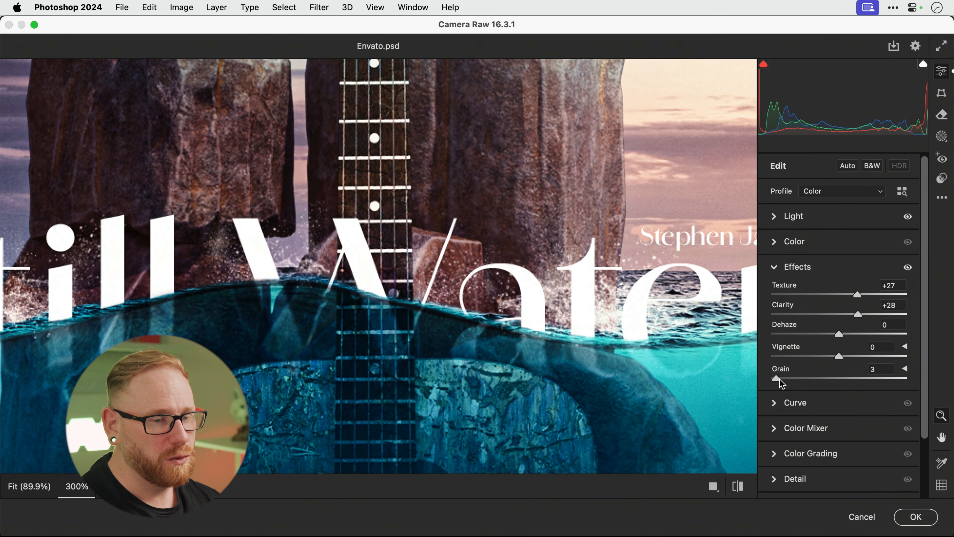
pyautogui.moveTo(779, 380); pyautogui.dragTo(786, 379)
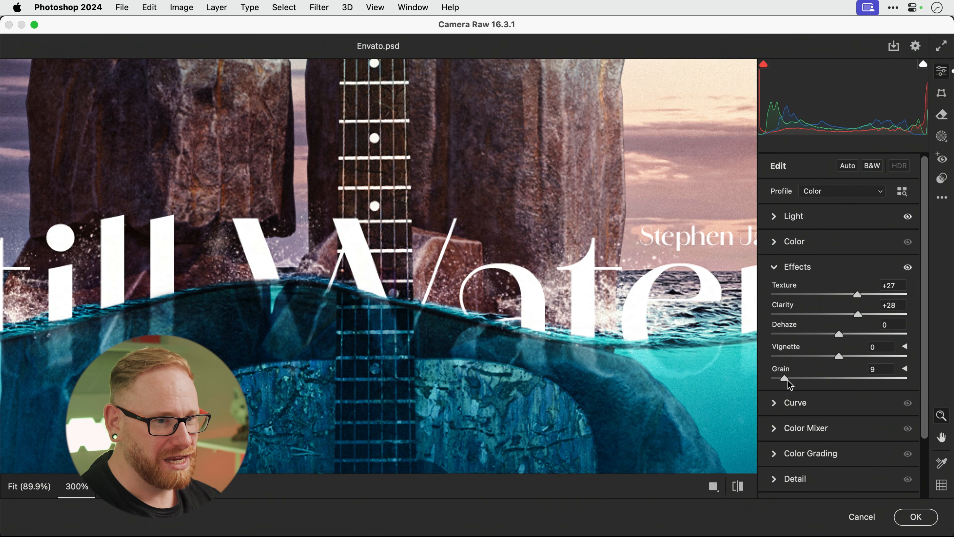
pyautogui.moveTo(788, 381); pyautogui.dragTo(789, 380)
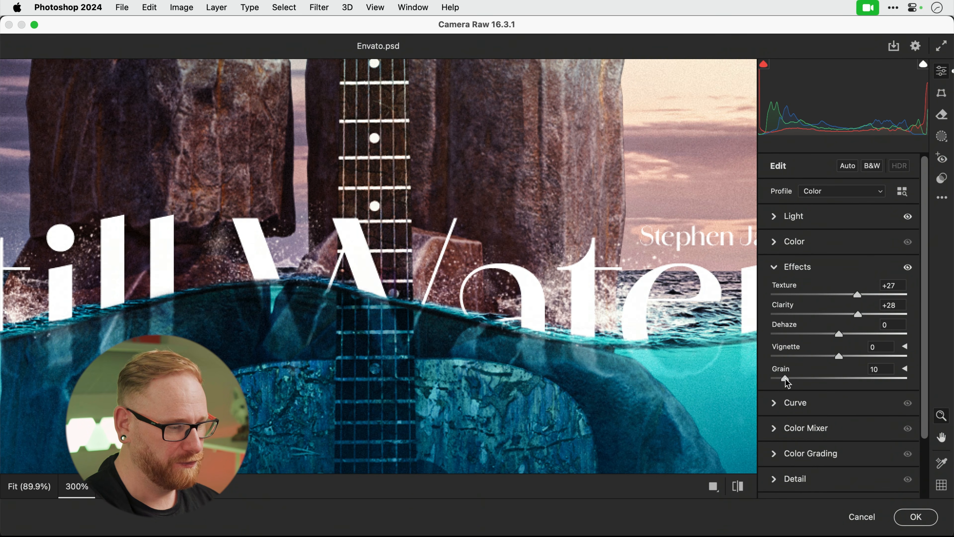
pyautogui.click(672, 228)
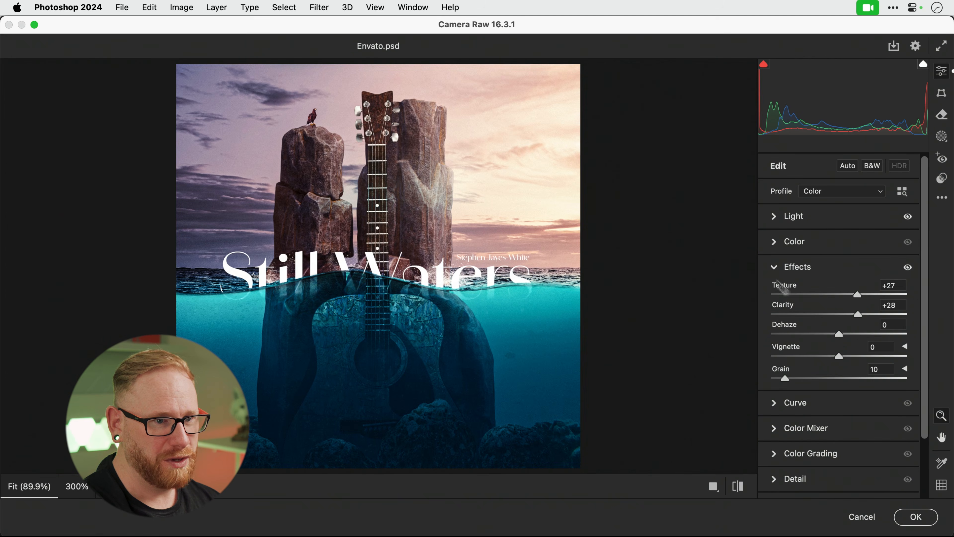
pyautogui.moveTo(839, 360); pyautogui.dragTo(833, 360)
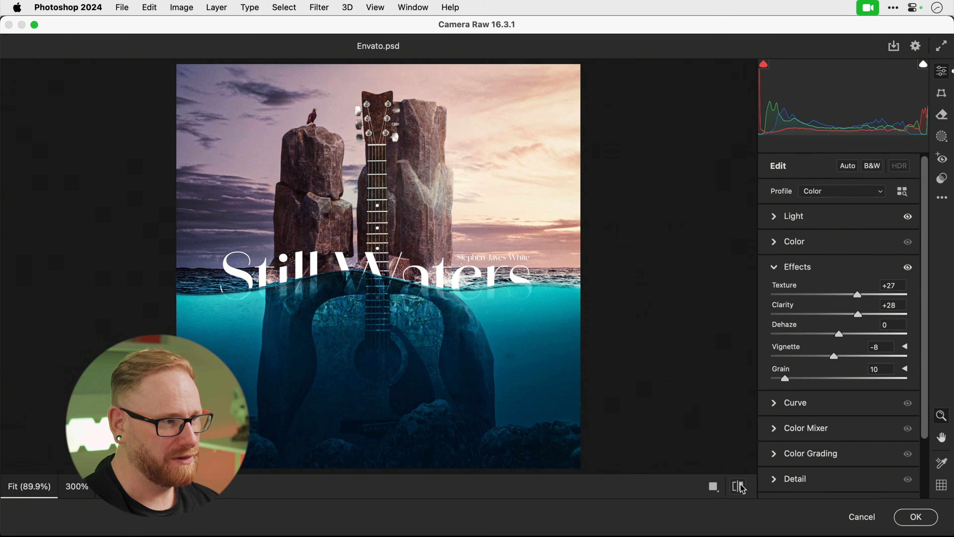
# Compare against defaults, lower Texture and Clarity to +11, and apply the Camera Raw adjustments.
pyautogui.press('\\')
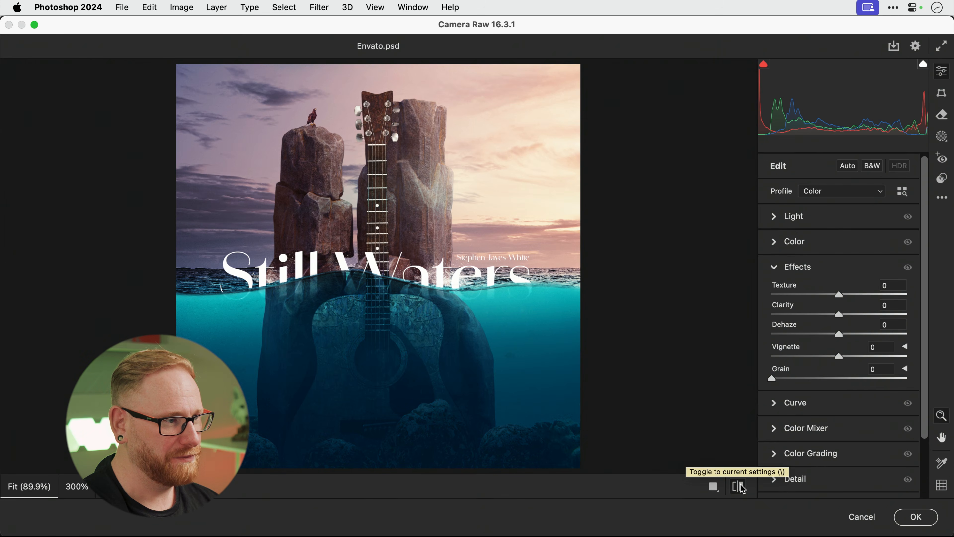
pyautogui.click(741, 488)
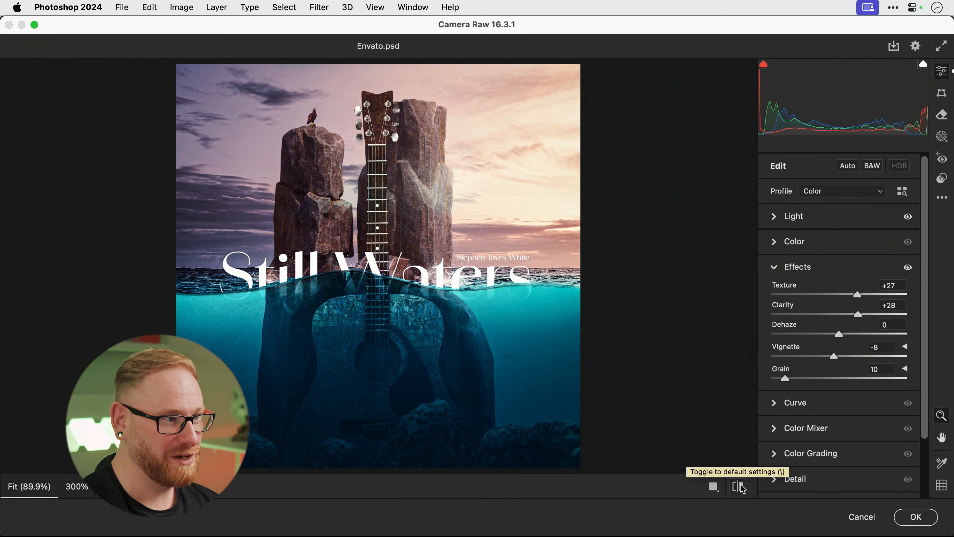
pyautogui.click(847, 295)
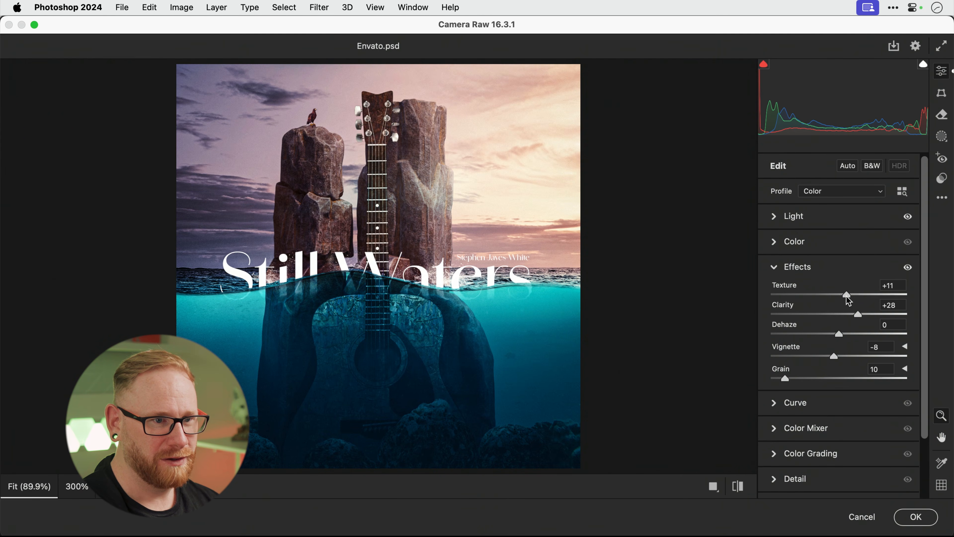
pyautogui.click(848, 316)
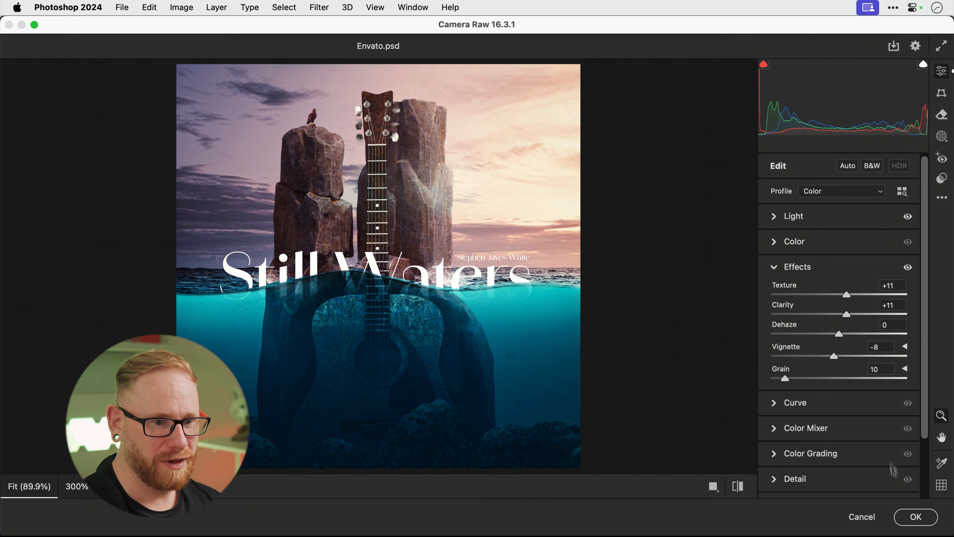
pyautogui.click(909, 514)
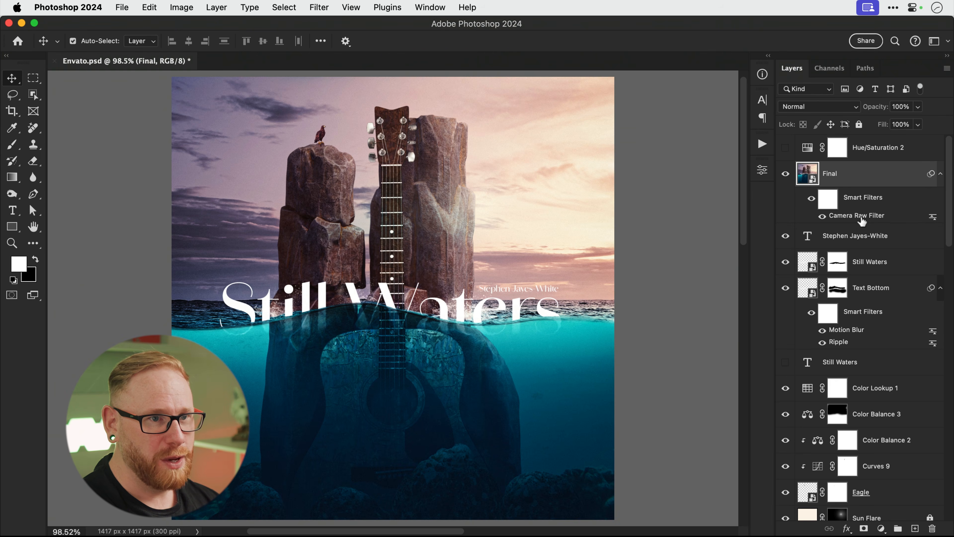
# Hide the Final and artist-name layers and copy the whole canvas merged.
pyautogui.click(785, 175)
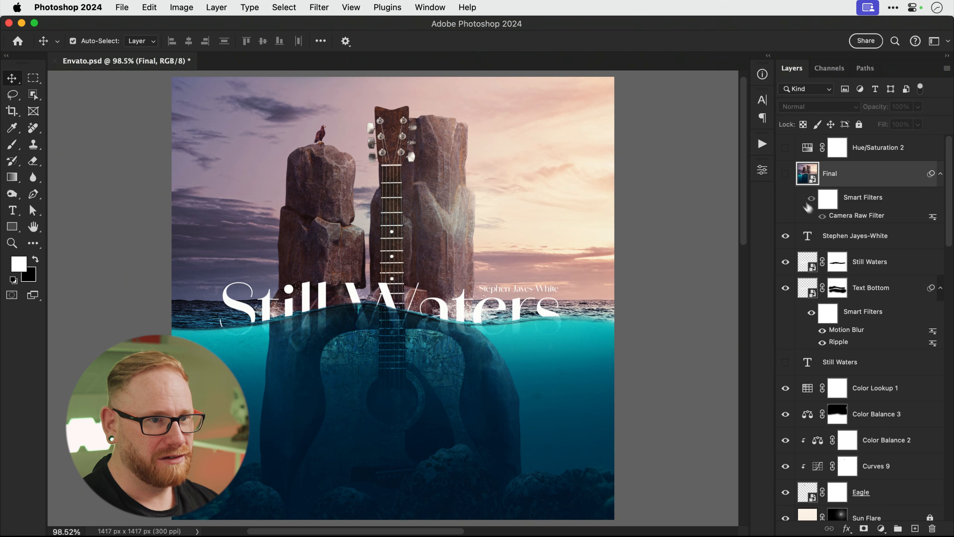
pyautogui.click(850, 241)
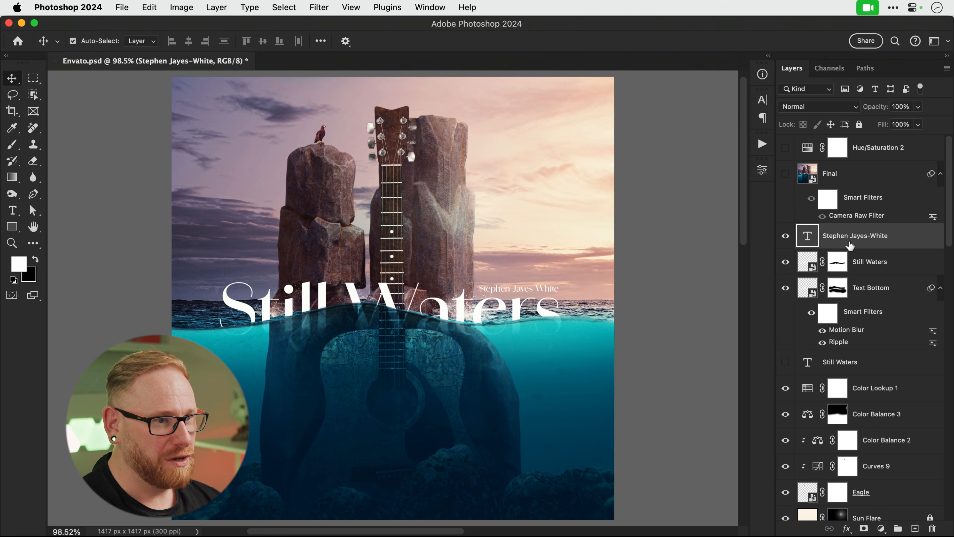
pyautogui.click(786, 237)
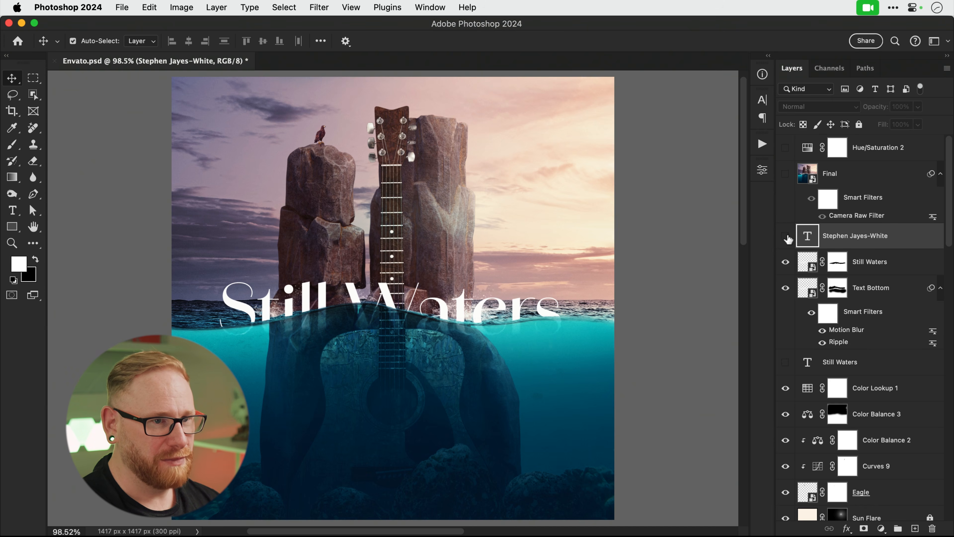
pyautogui.click(869, 271)
pyautogui.press('super+a')
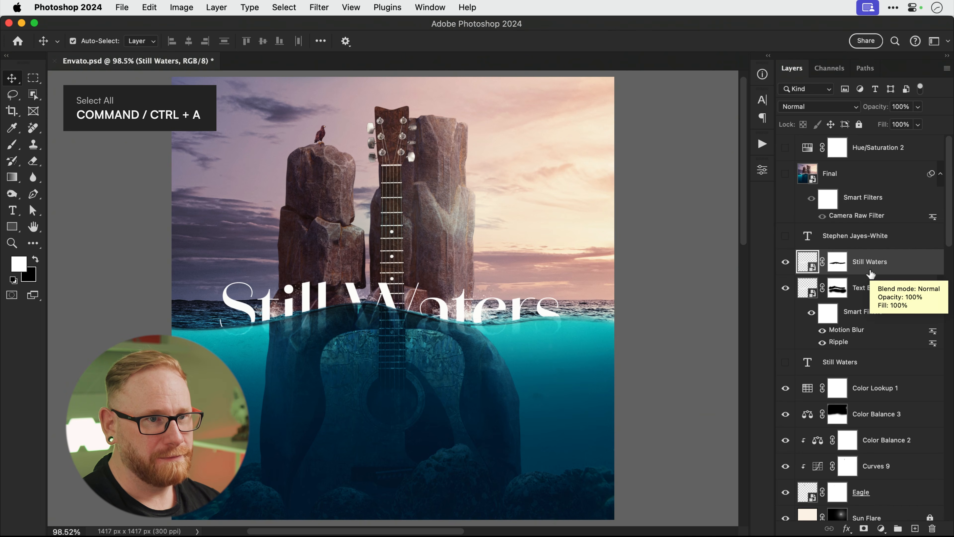
pyautogui.press('super+shift+c')
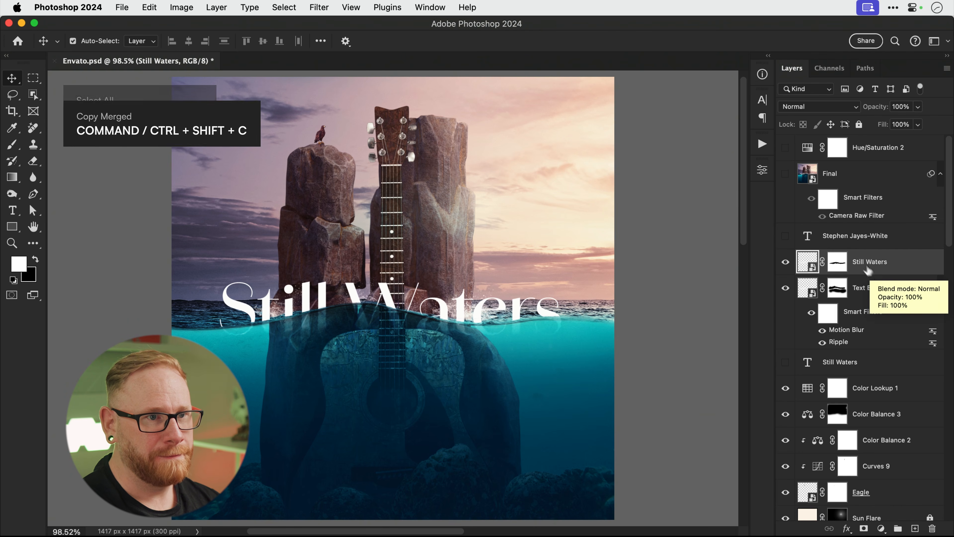
# Paste the merged artwork into the Final smart object, naming its layers 1 and 2.
pyautogui.doubleClick(808, 174)
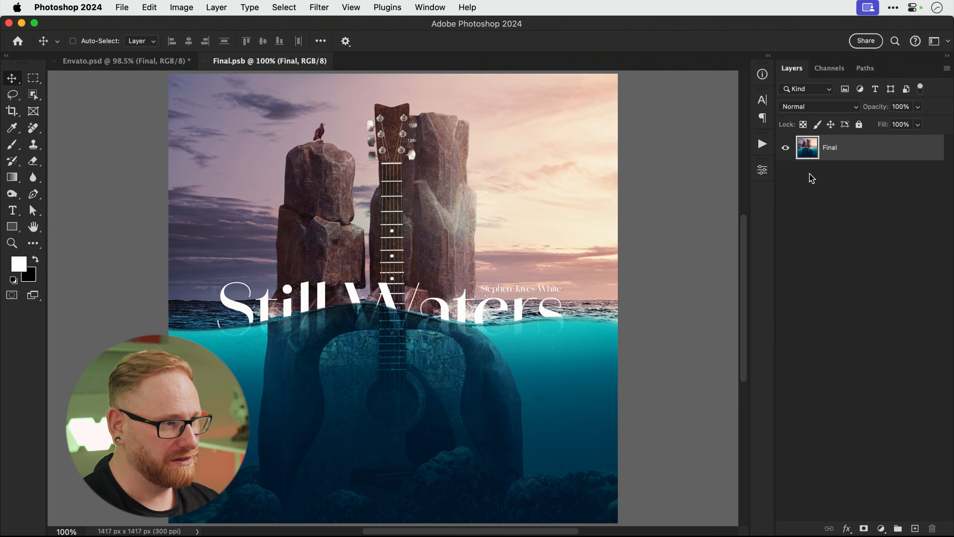
pyautogui.press('super+v')
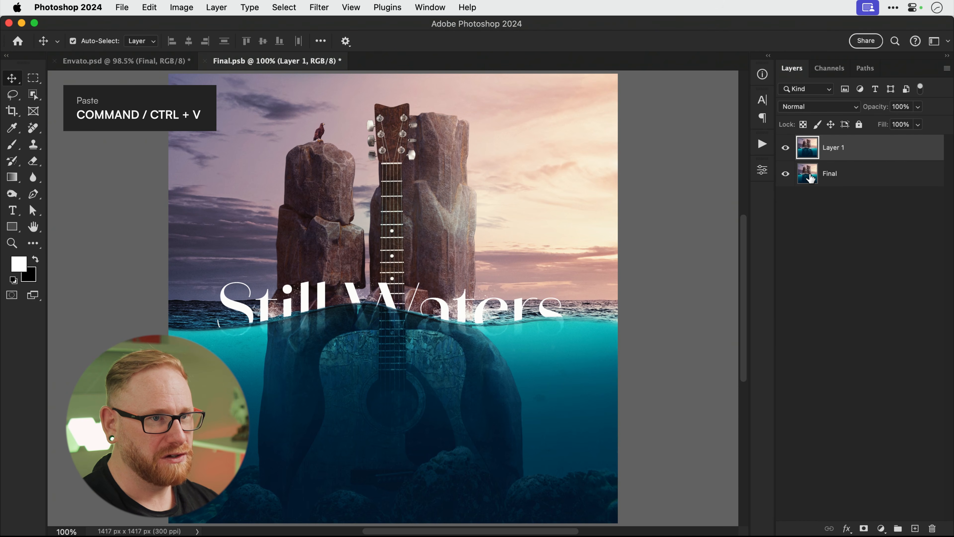
pyautogui.doubleClick(828, 173)
pyautogui.write('1')
pyautogui.doubleClick(833, 147)
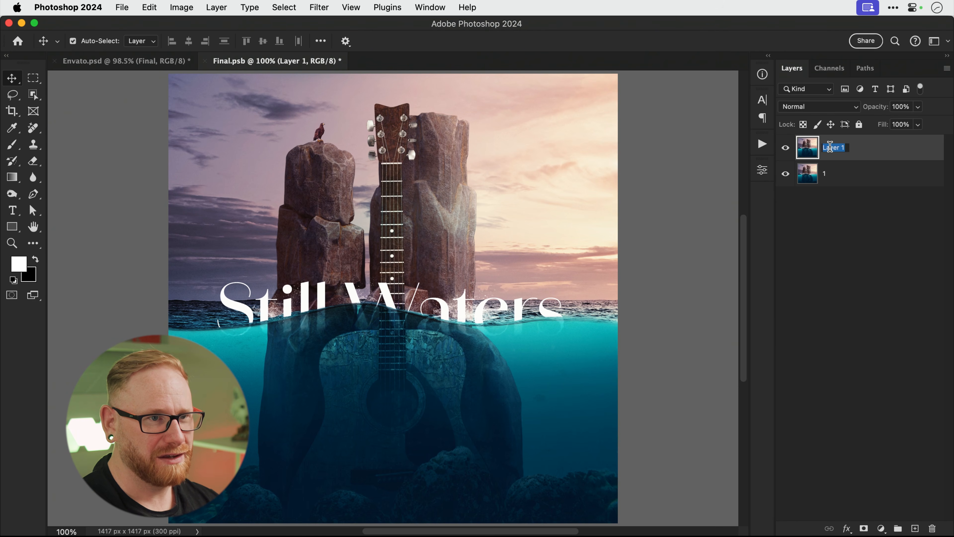
pyautogui.write('2')
pyautogui.press('Return')
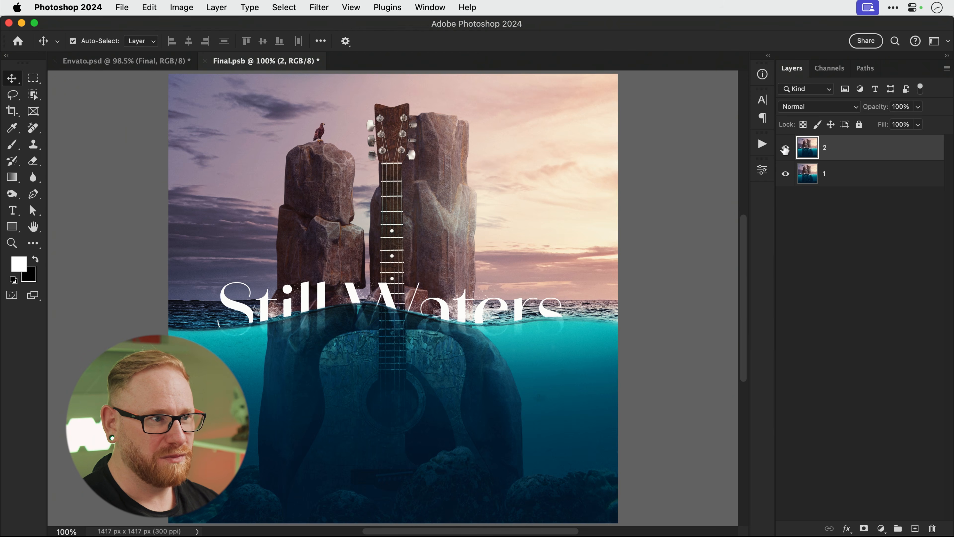
# Save and close the smart object contents, then make the Final layer visible again.
pyautogui.click(785, 148)
pyautogui.click(784, 148)
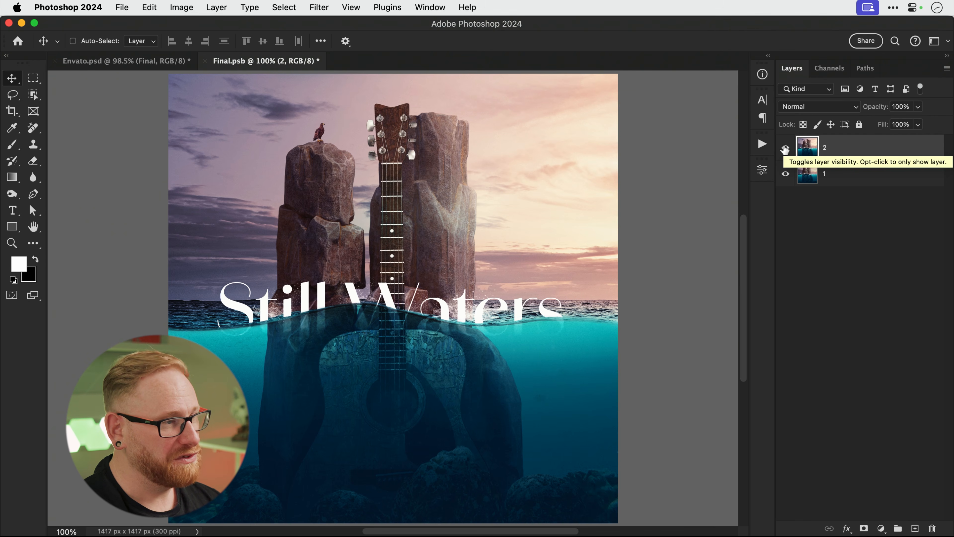
pyautogui.press('super+s')
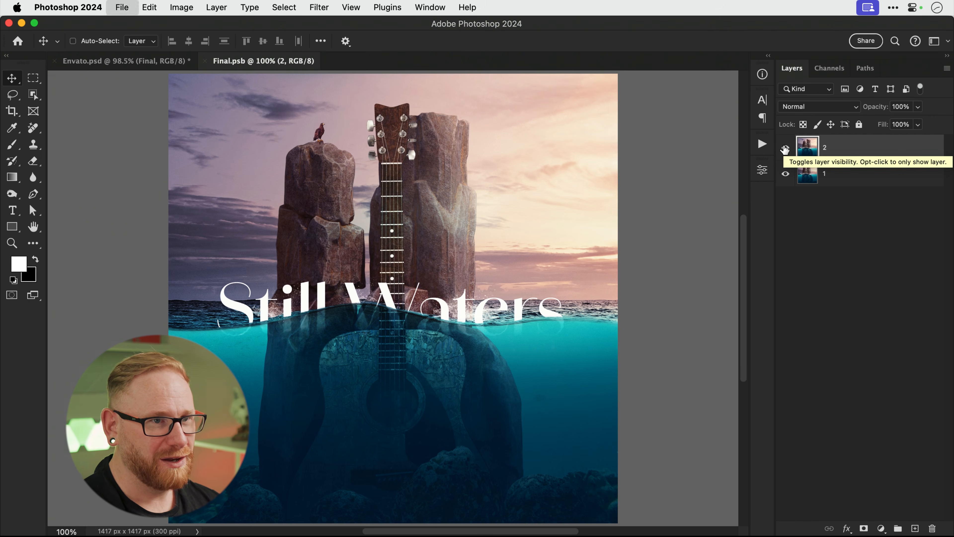
pyautogui.press('super+w')
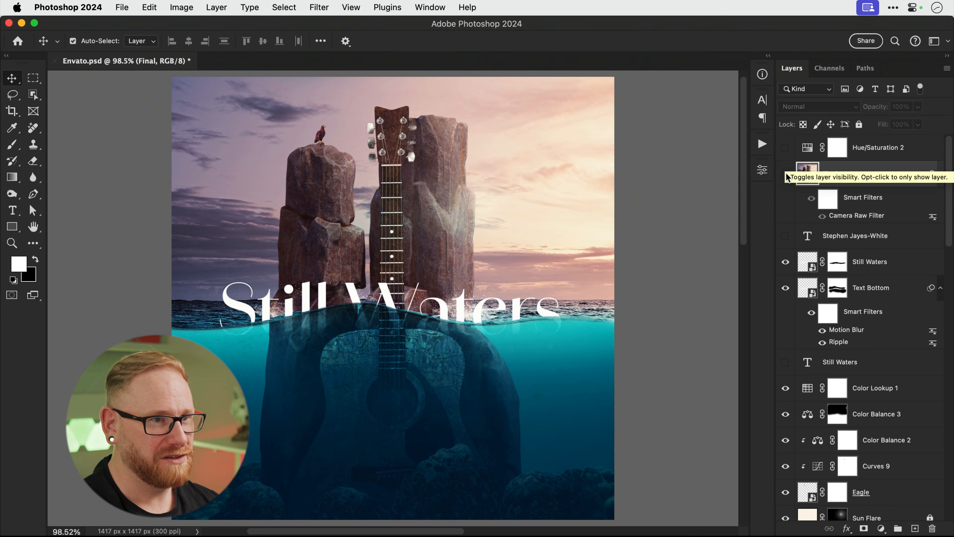
pyautogui.click(785, 174)
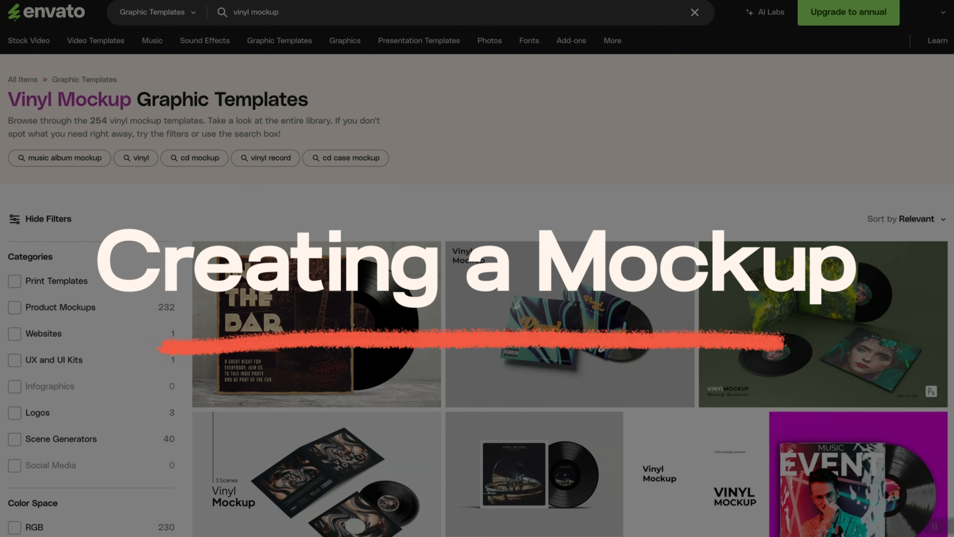
# Open the red Vinyl Mockup template's item page from the 'vinyl mockup' results and read its details.
pyautogui.scroll(-6, 477, 268)
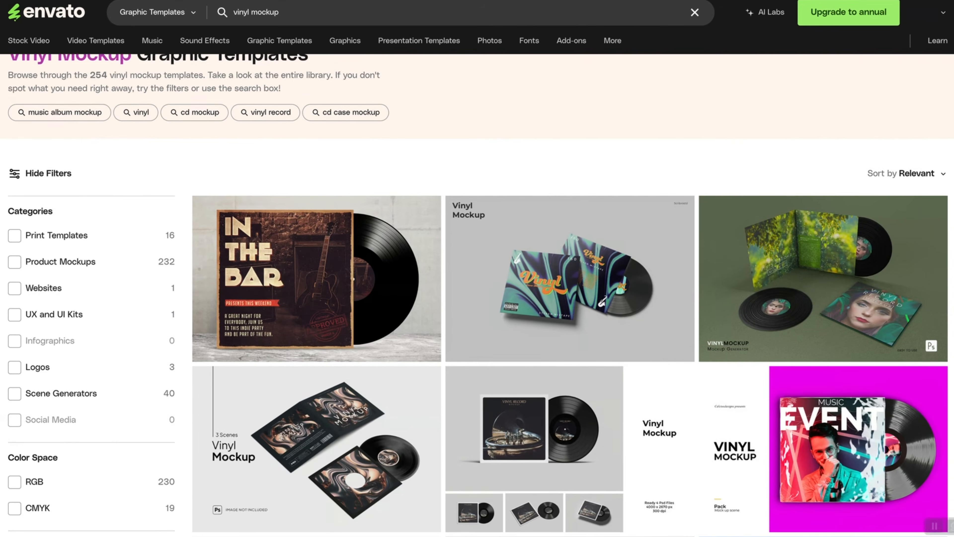
pyautogui.scroll(-4, 477, 268)
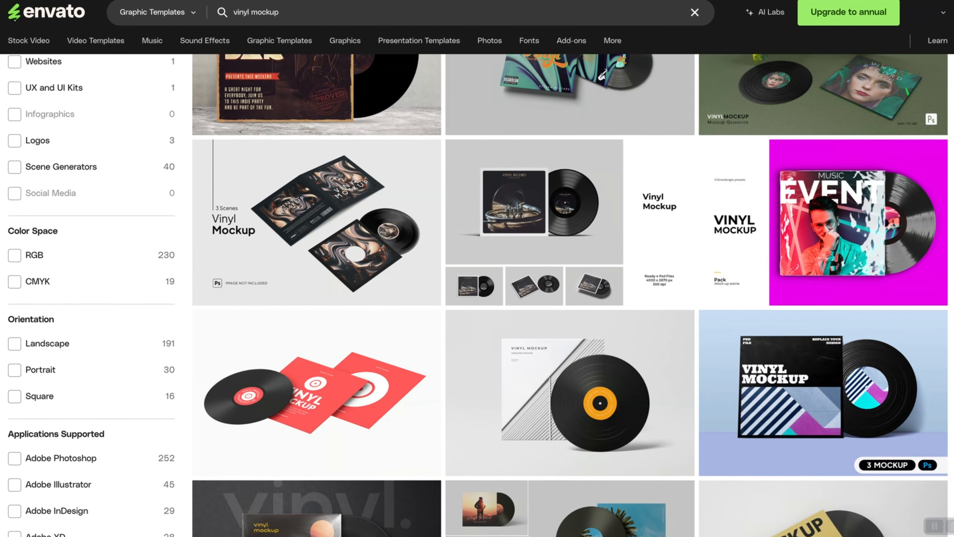
pyautogui.scroll(-1, 477, 269)
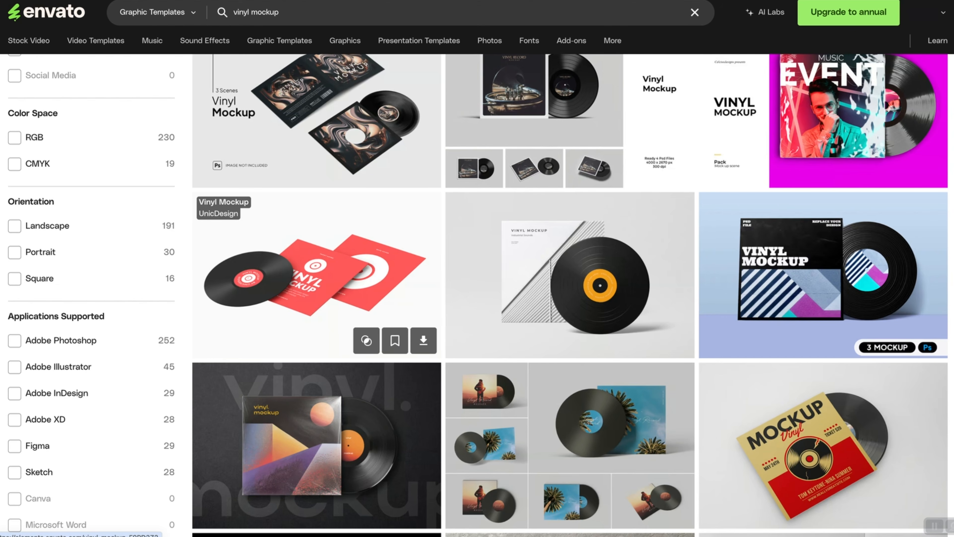
pyautogui.click(317, 275)
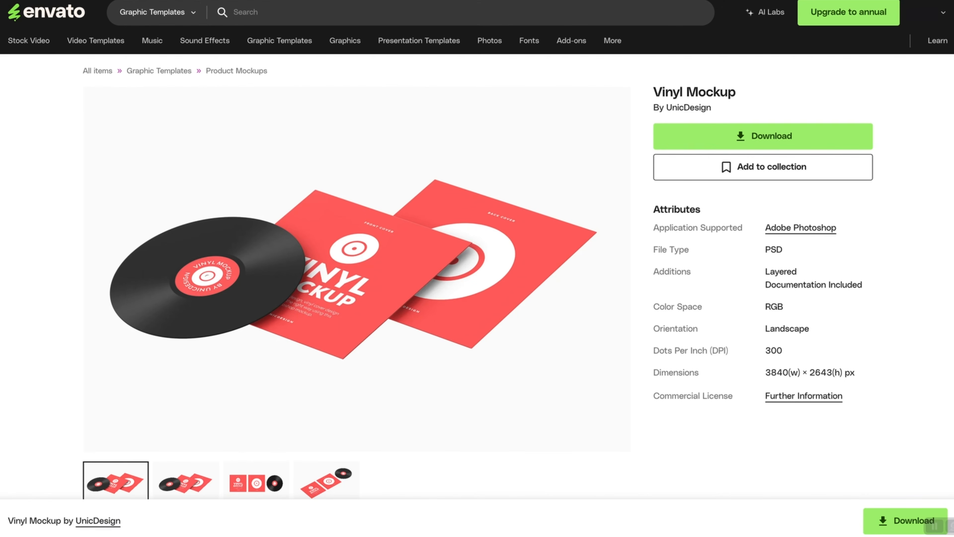
pyautogui.scroll(-1, 477, 269)
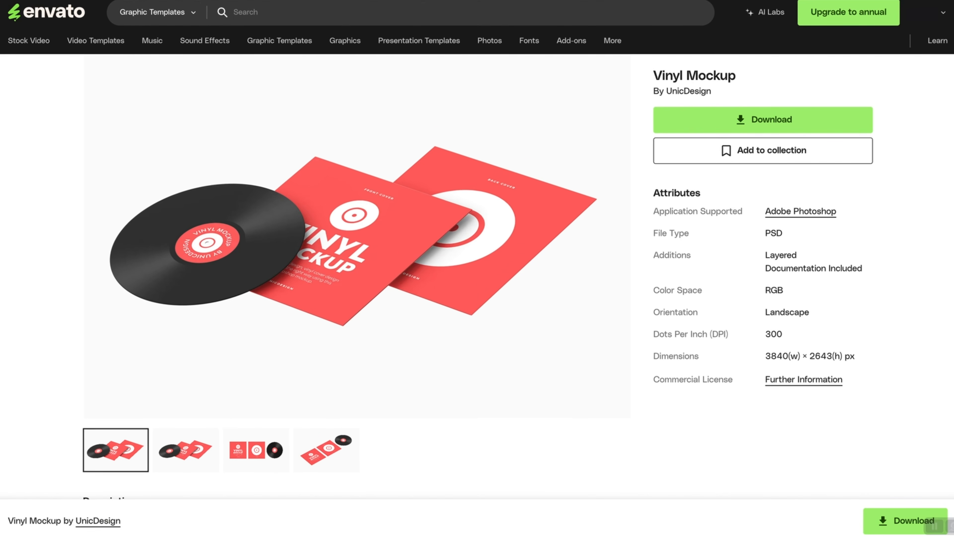
pyautogui.scroll(-1, 477, 269)
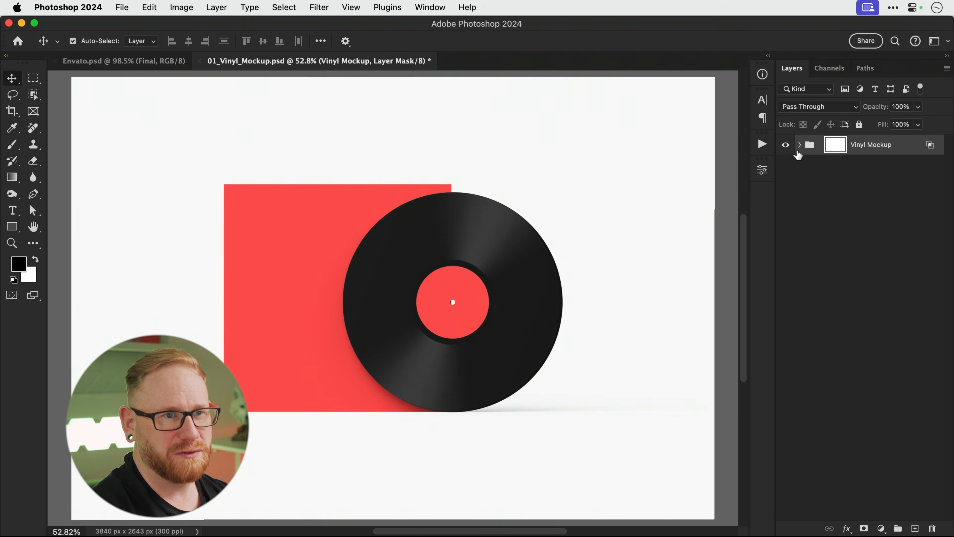
# Open the Vinyl Mockup's sleeve smart object and paste in the merged Still Waters artwork.
pyautogui.click(799, 145)
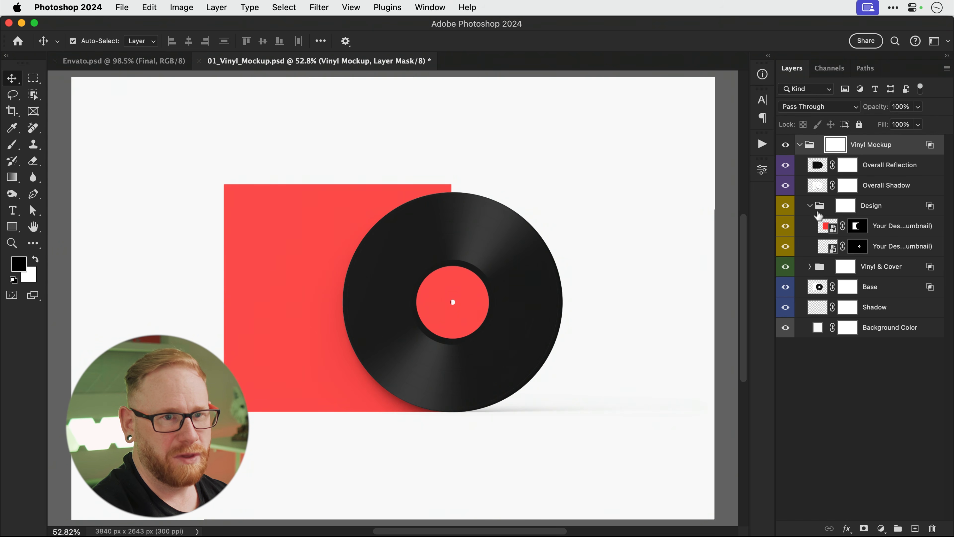
pyautogui.doubleClick(826, 226)
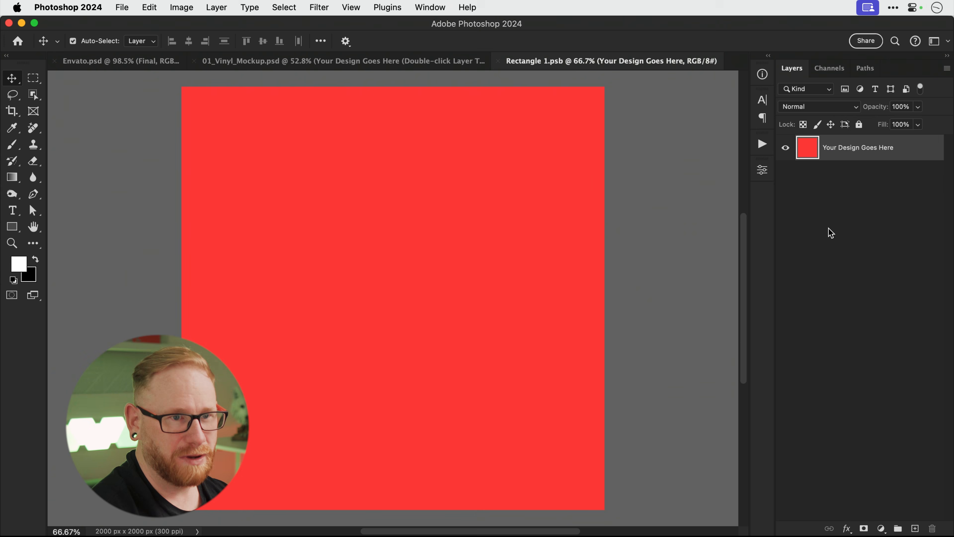
pyautogui.click(156, 61)
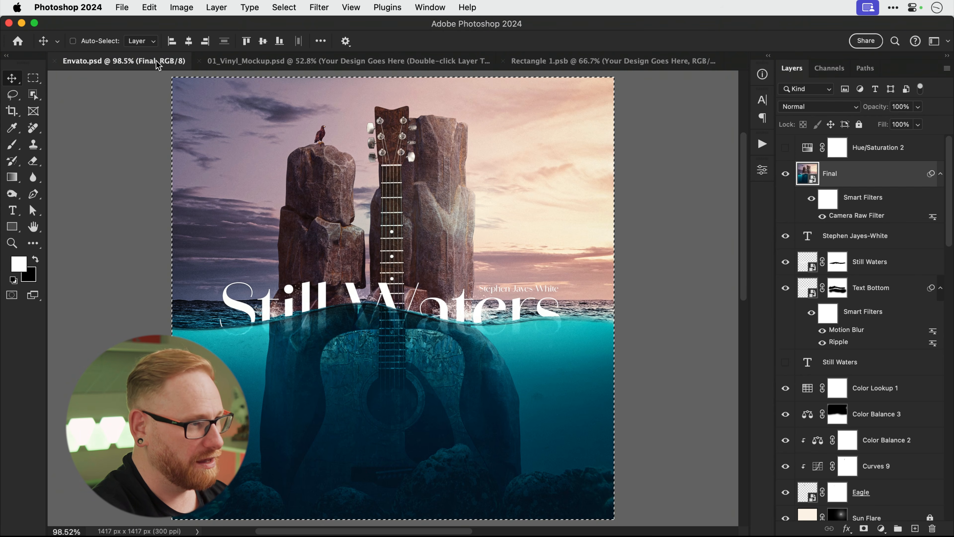
pyautogui.press('super+d')
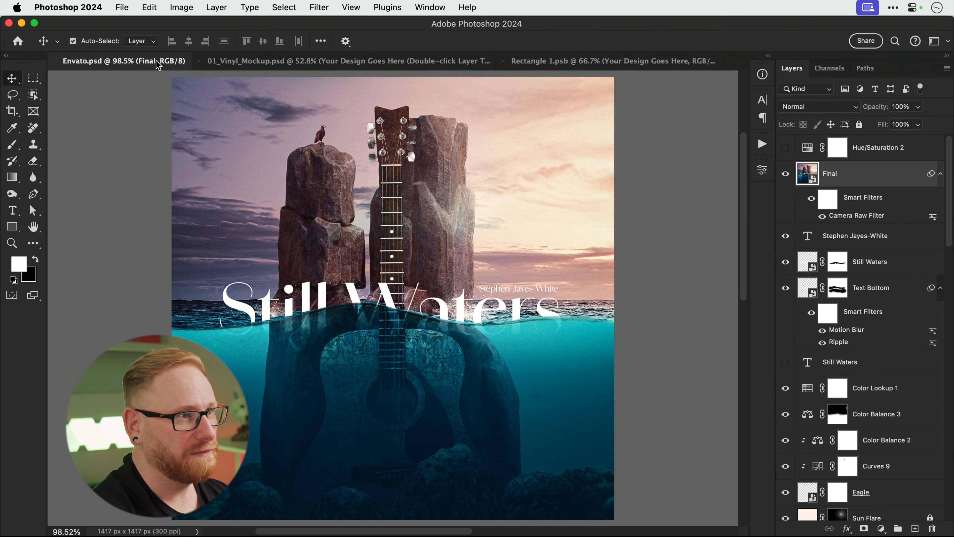
pyautogui.click(570, 62)
pyautogui.press('super+v')
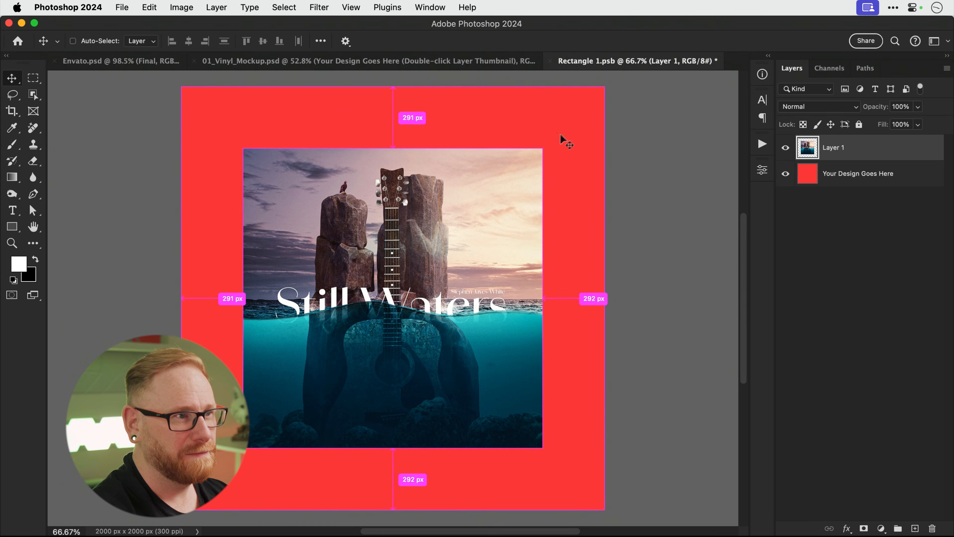
# Scale the pasted artwork to cover the whole red square, then save and close the sleeve design.
pyautogui.press('super+t')
pyautogui.moveTo(542, 149); pyautogui.dragTo(604, 90)
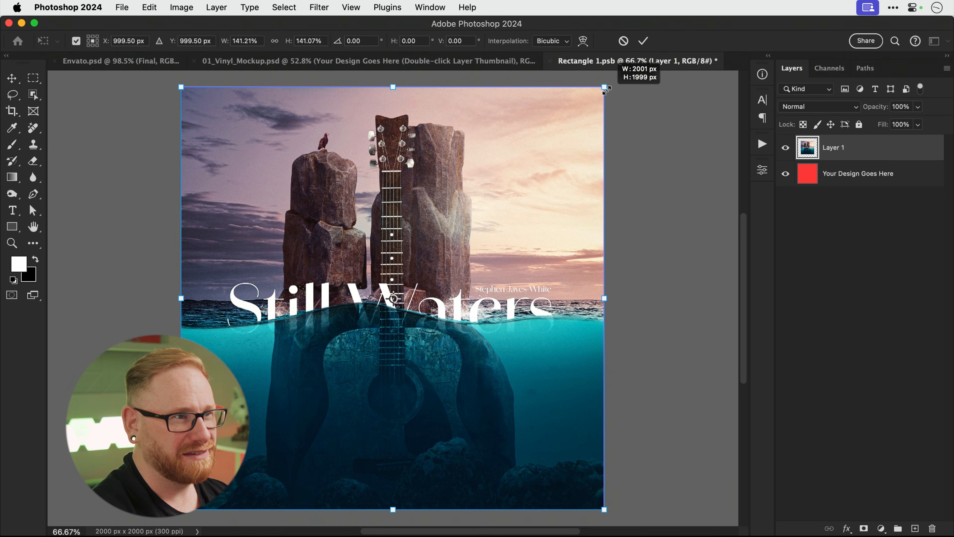
pyautogui.press('Return')
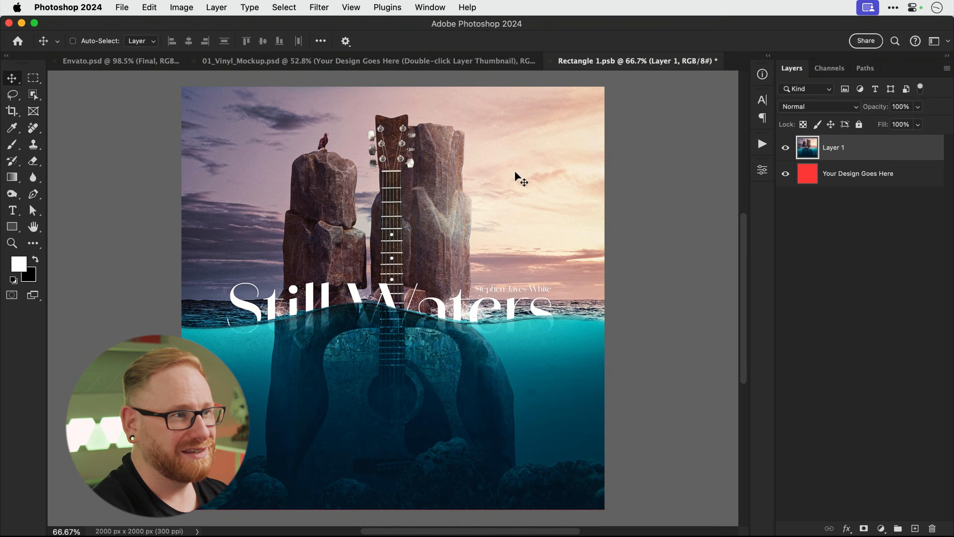
pyautogui.press('super+s')
pyautogui.press('super+w')
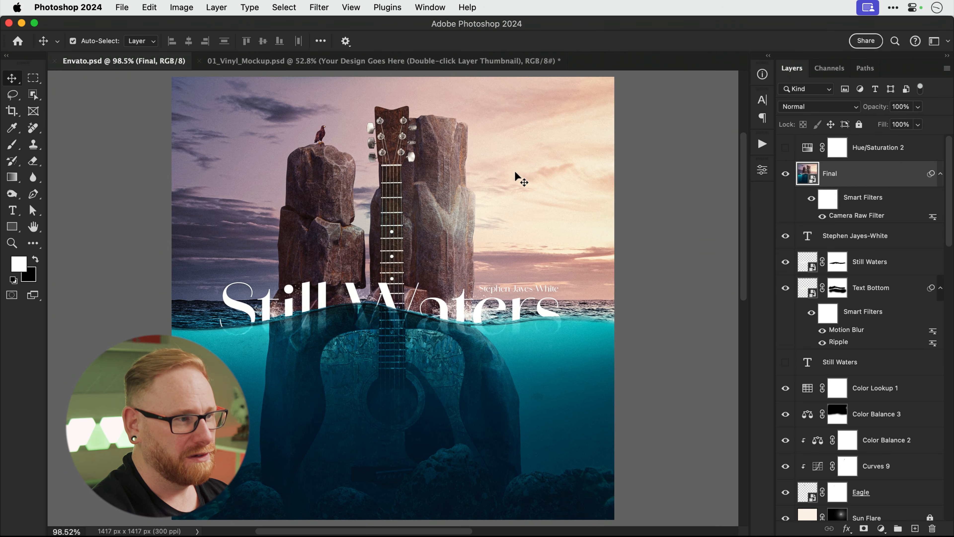
pyautogui.click(424, 62)
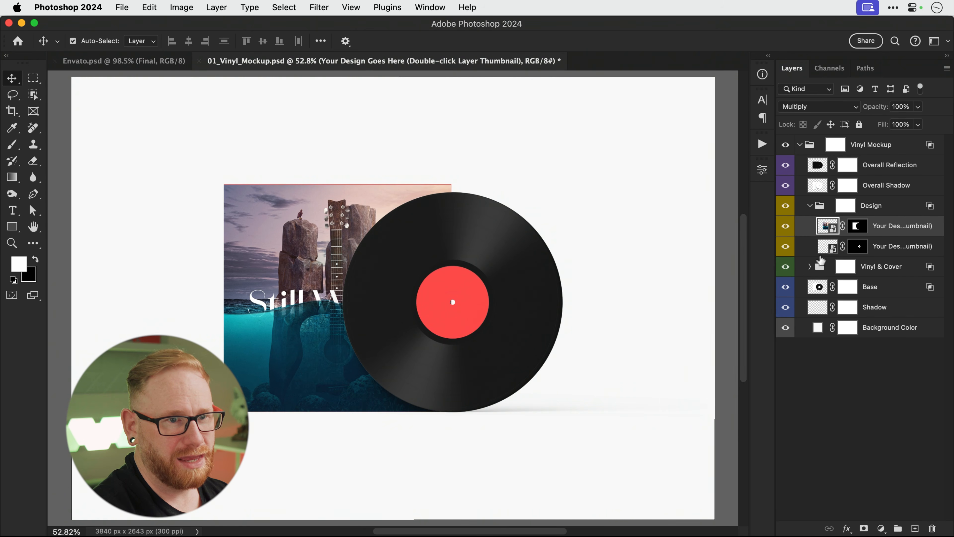
# Open the centre label smart object and paste the Still Waters artwork into it.
pyautogui.doubleClick(827, 247)
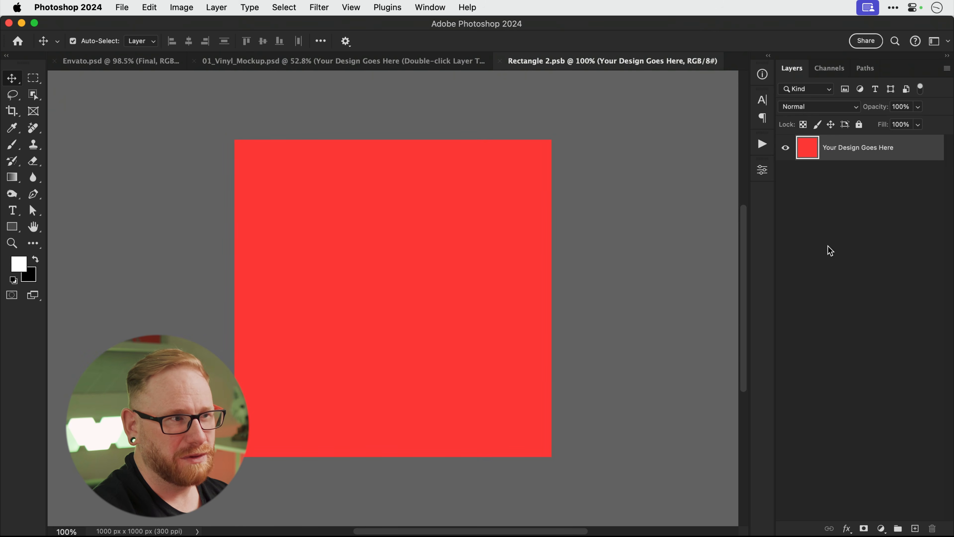
pyautogui.click(440, 63)
pyautogui.doubleClick(826, 226)
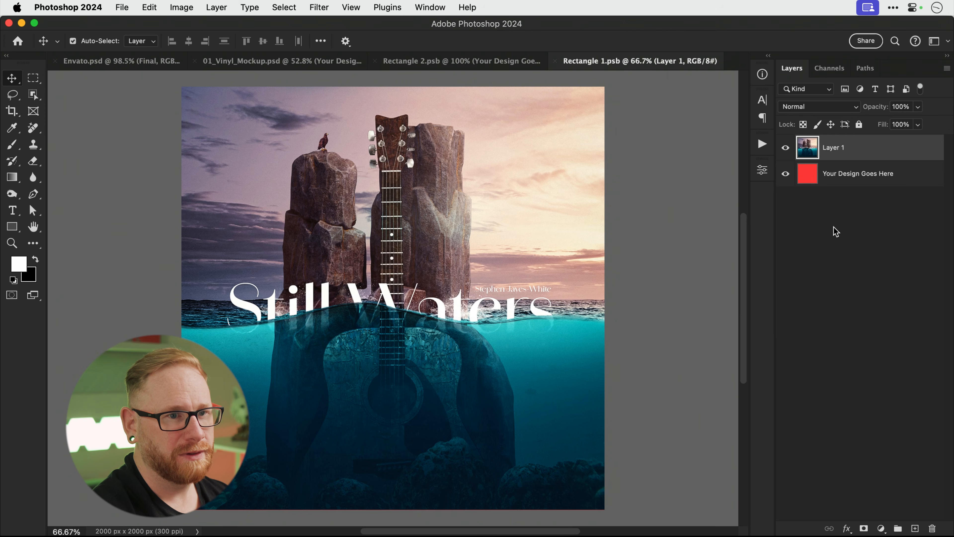
pyautogui.press('super+w')
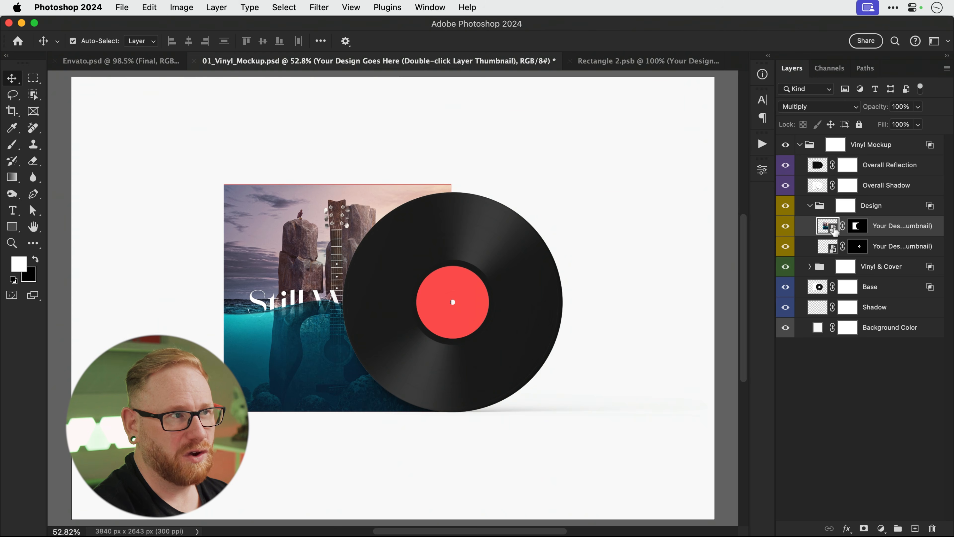
pyautogui.click(666, 62)
pyautogui.press('cmd+v')
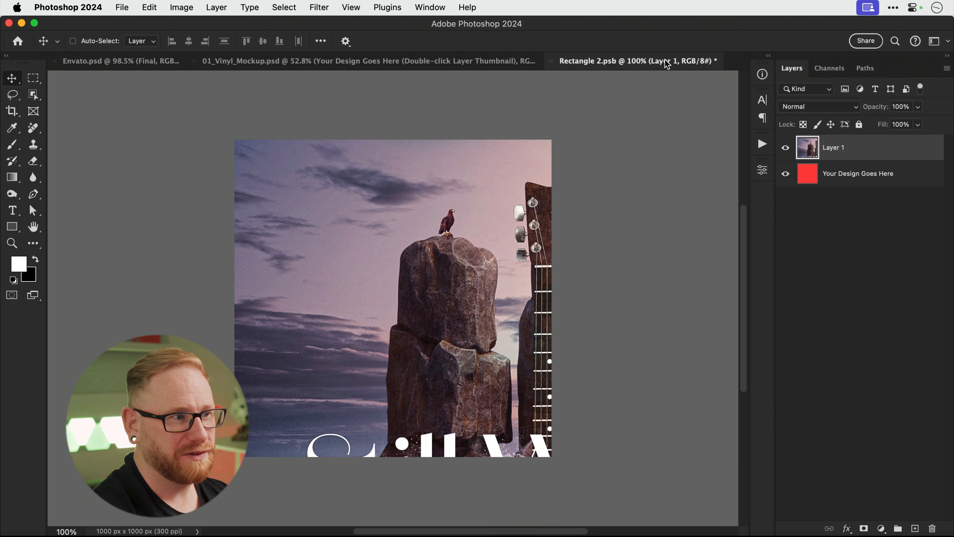
# Resize and reposition the pasted artwork so it fills the label's red square.
pyautogui.press('super+t')
pyautogui.moveTo(235, 139); pyautogui.dragTo(430, 334)
pyautogui.moveTo(468, 368); pyautogui.dragTo(272, 173)
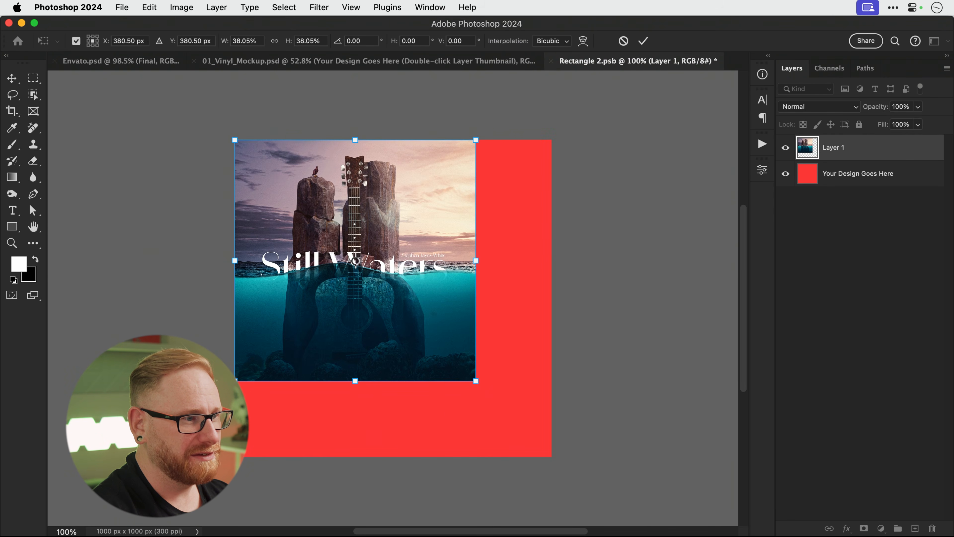
pyautogui.moveTo(476, 383); pyautogui.dragTo(552, 457)
pyautogui.press('Return')
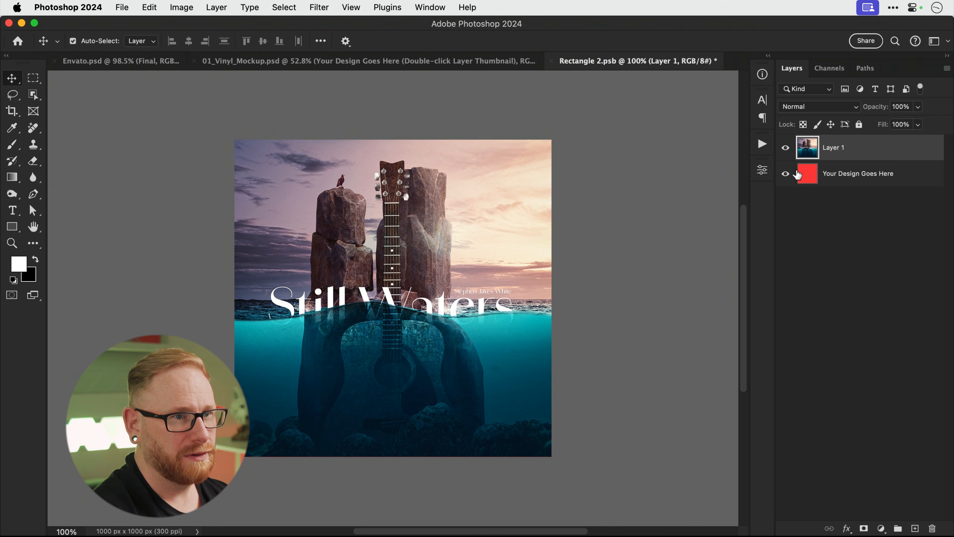
# Hide the sleeve's red placeholder layer and save both the sleeve and centre label designs.
pyautogui.click(506, 60)
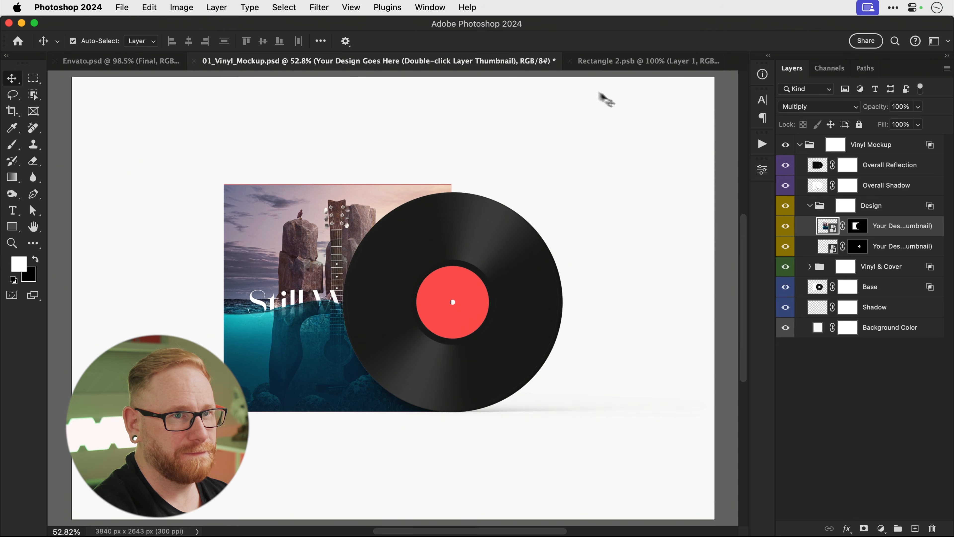
pyautogui.doubleClick(829, 226)
pyautogui.click(786, 174)
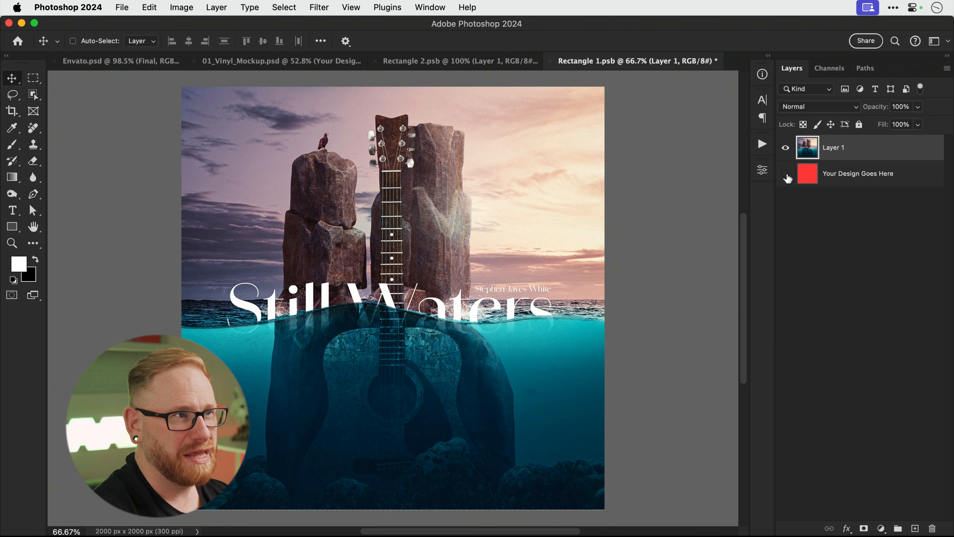
pyautogui.press('super+s')
pyautogui.click(473, 62)
pyautogui.press('super+s')
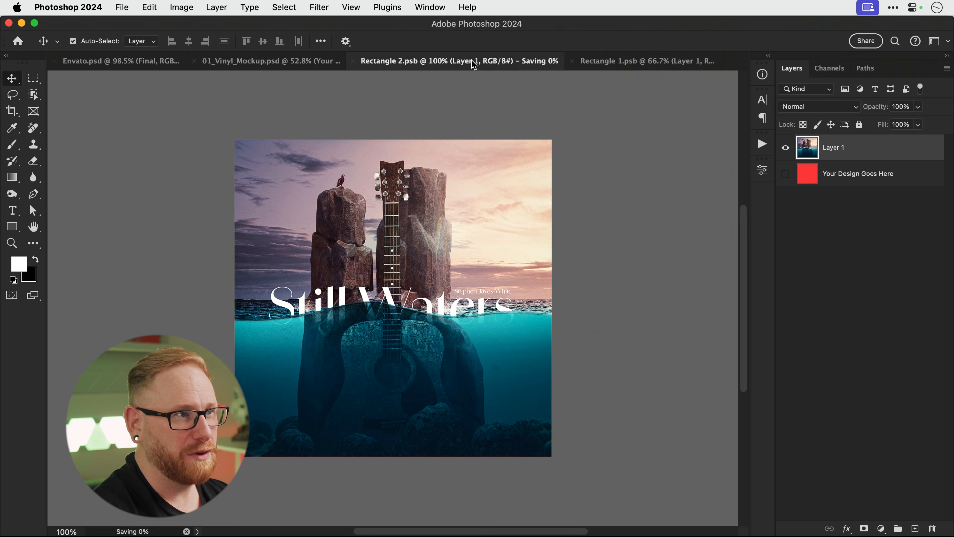
# Close both smart objects and paint out the red line along the sleeve's top edge on the Base mask.
pyautogui.click(587, 63)
pyautogui.press('super+w')
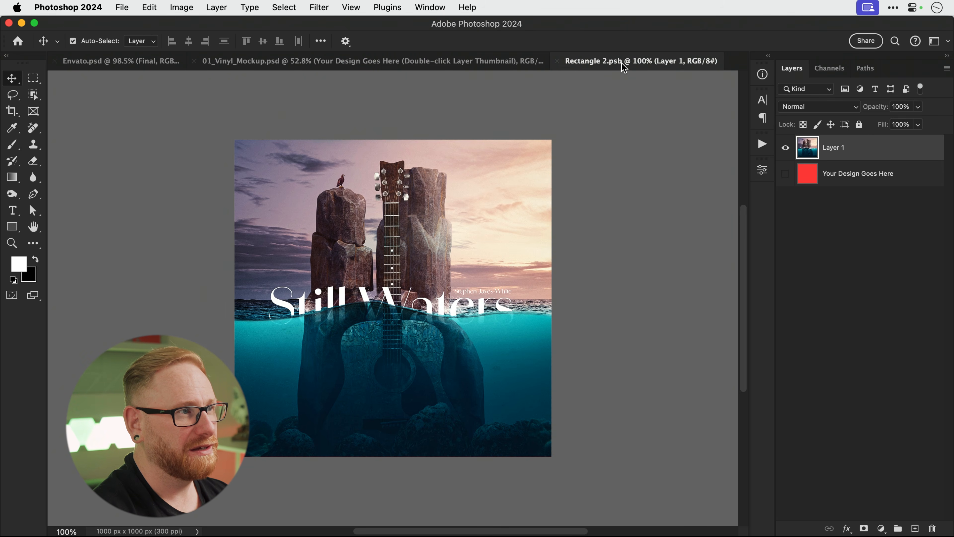
pyautogui.press('super+w')
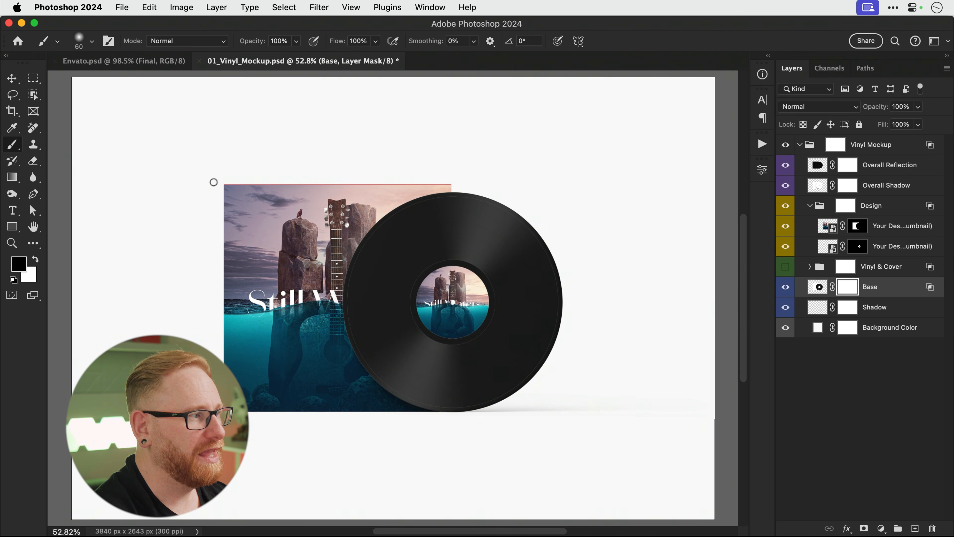
pyautogui.moveTo(213, 184)
pyautogui.mouseDown()
pyautogui.moveTo(450, 178)
pyautogui.moveTo(329, 191)
pyautogui.moveTo(183, 169)
pyautogui.moveTo(559, 181)
pyautogui.mouseUp()
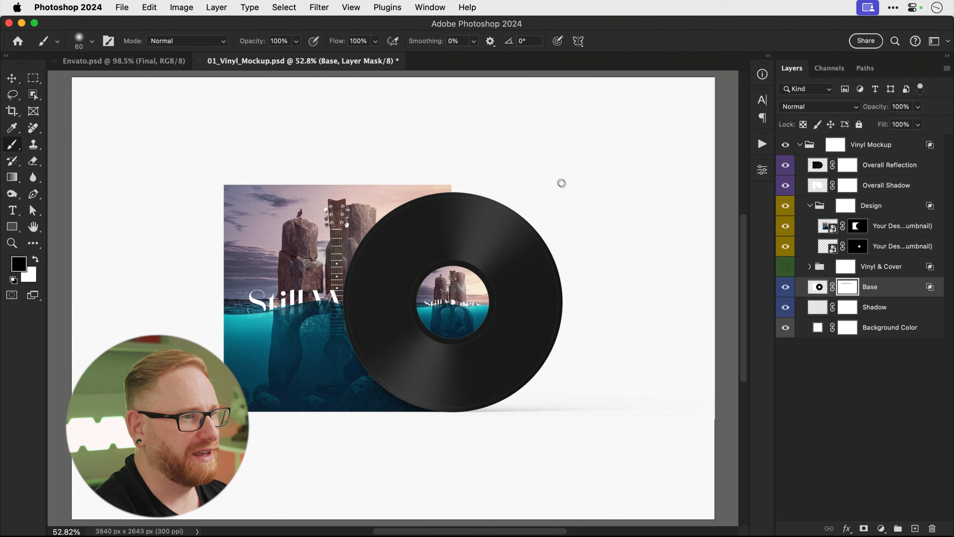
pyautogui.press('v')
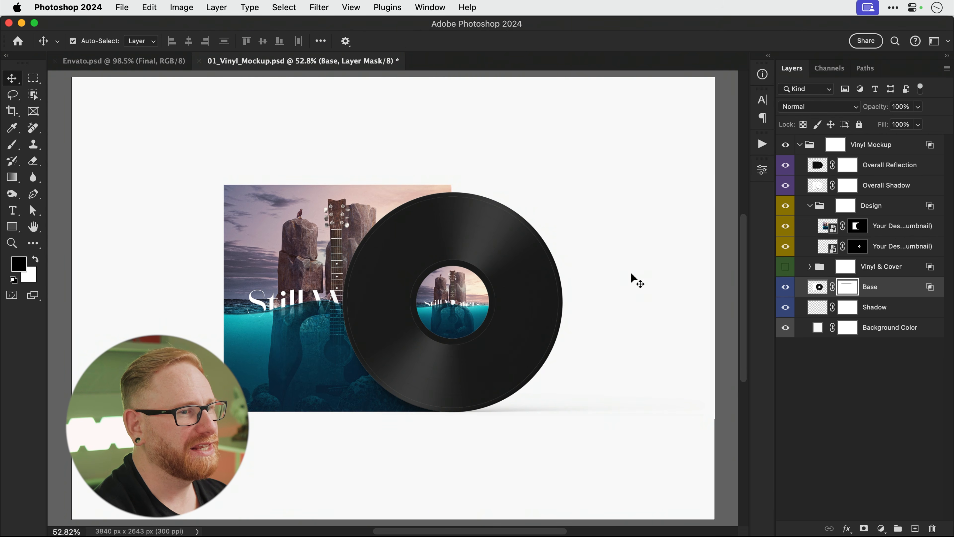